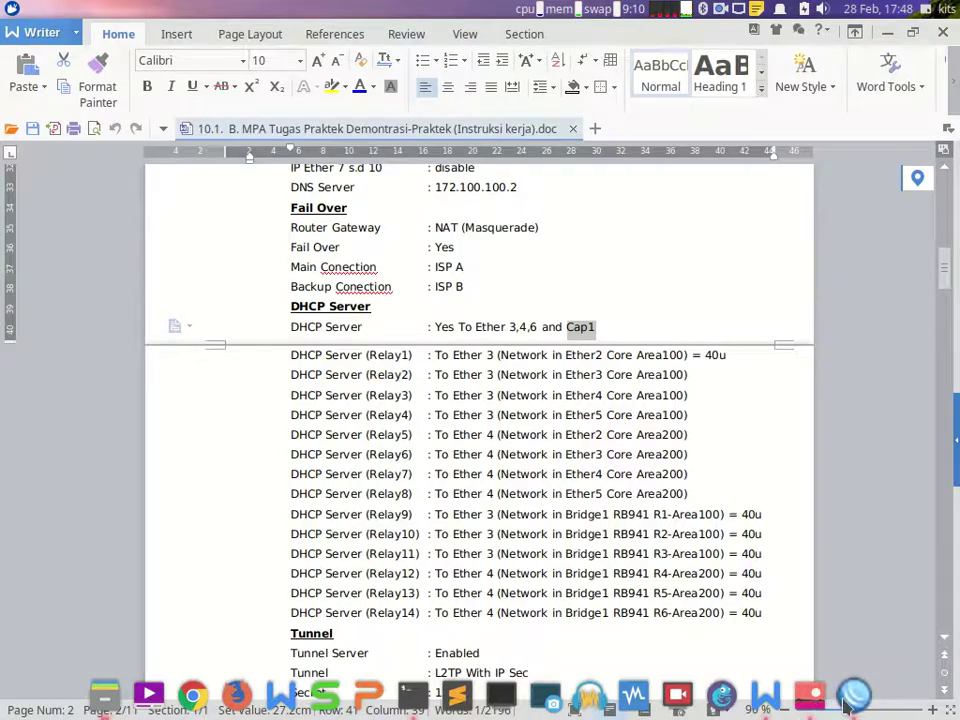
Step: From IP > DHCP Server's DHCP list, start DHCP Setup with ether3 as the interface
{"action": "left_click", "coordinate": [72, 266]}
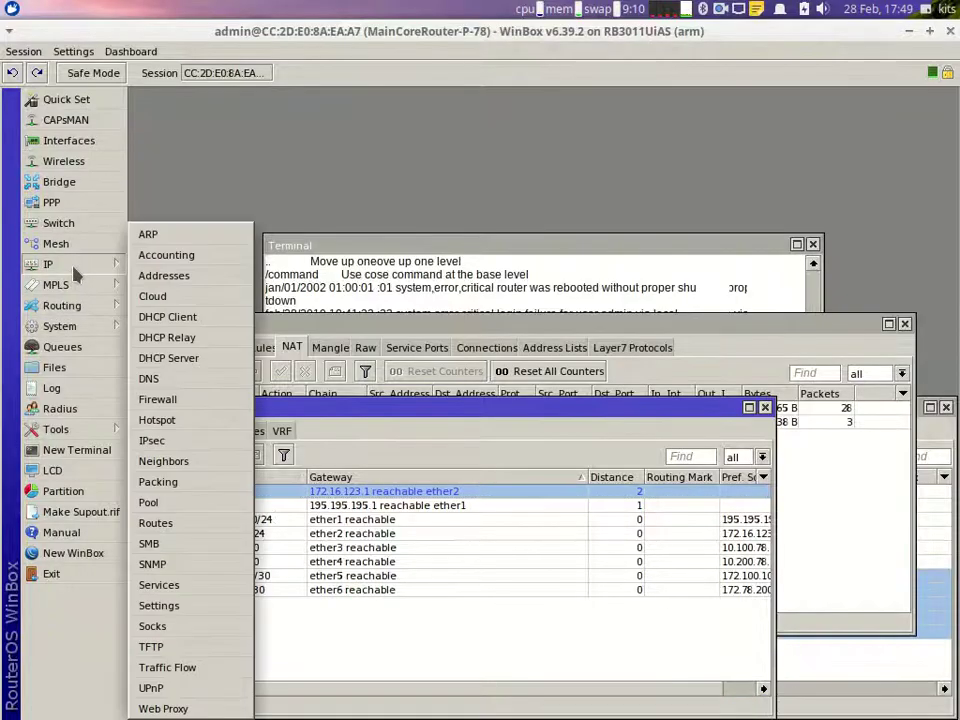
{"action": "left_click", "coordinate": [180, 298]}
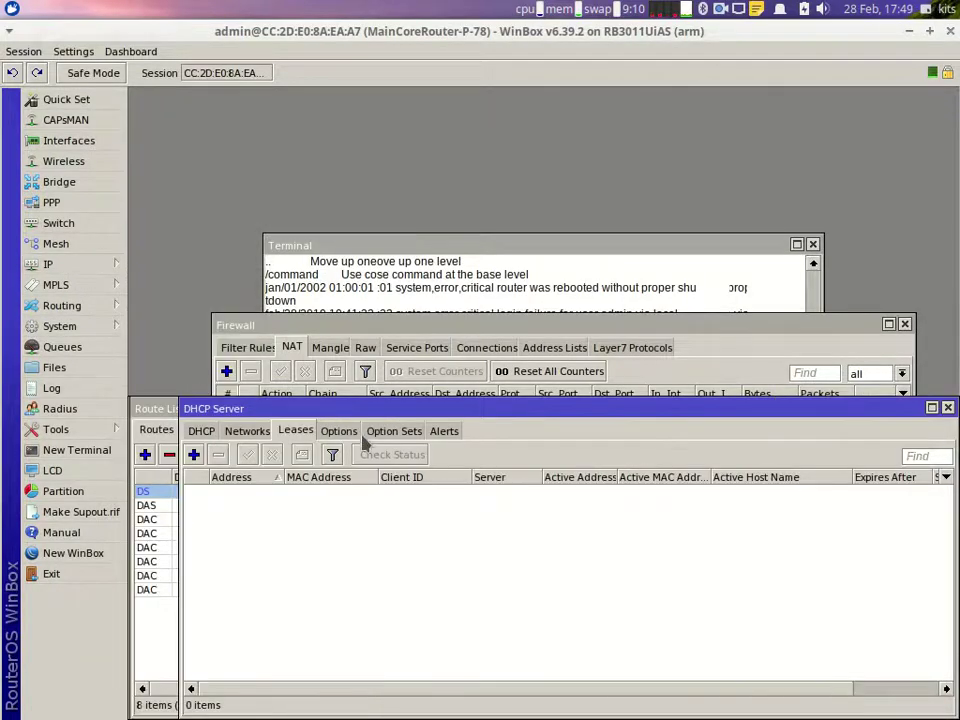
{"action": "left_click", "coordinate": [201, 432]}
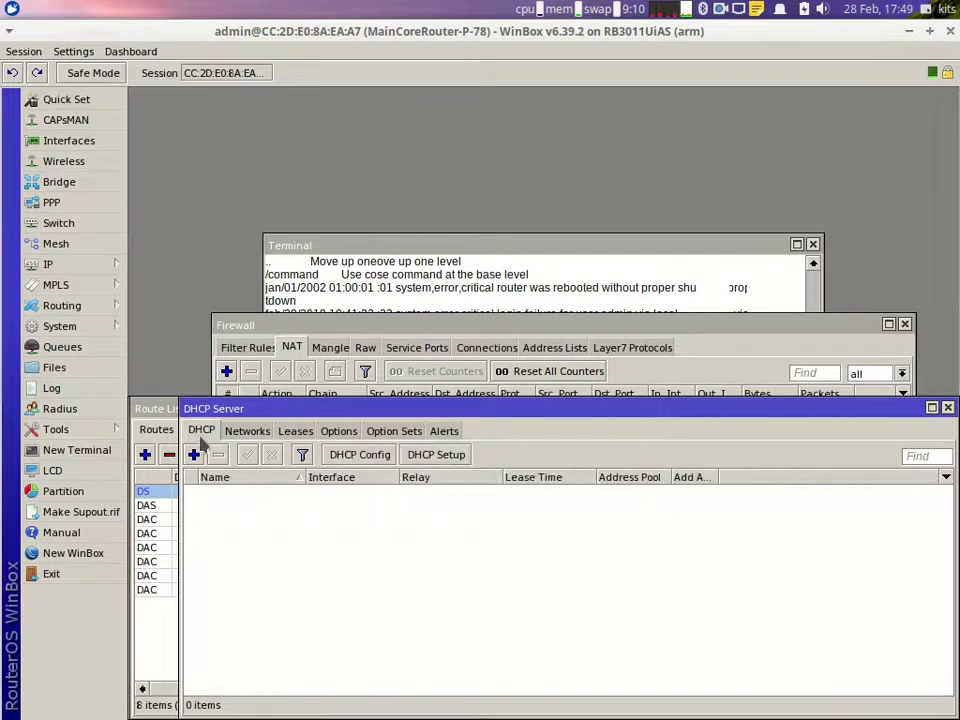
{"action": "left_click", "coordinate": [440, 456]}
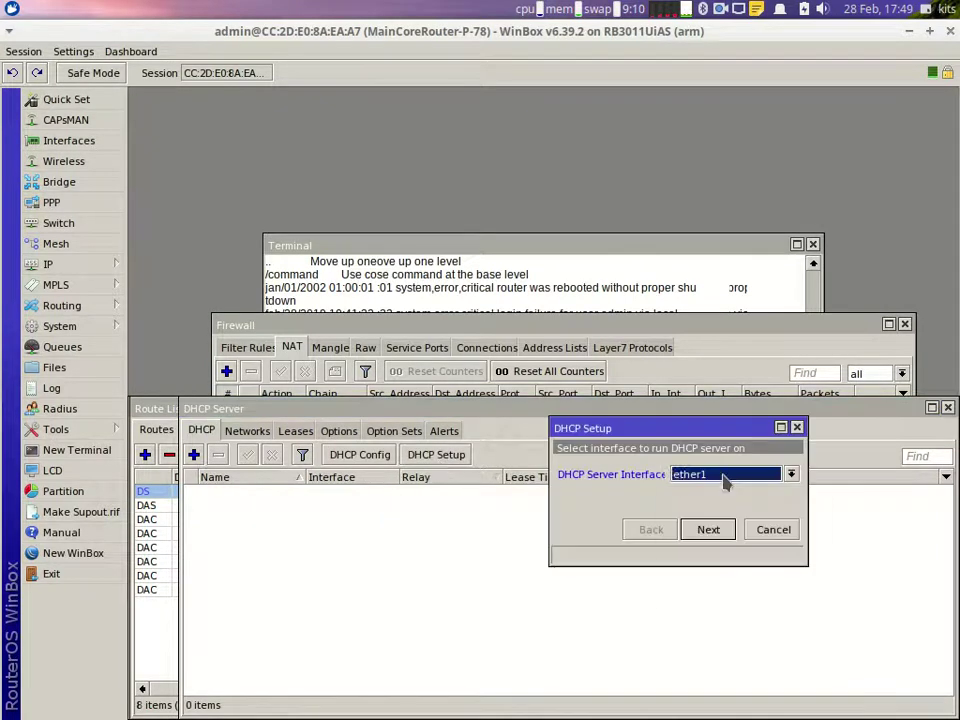
{"action": "left_click", "coordinate": [728, 476]}
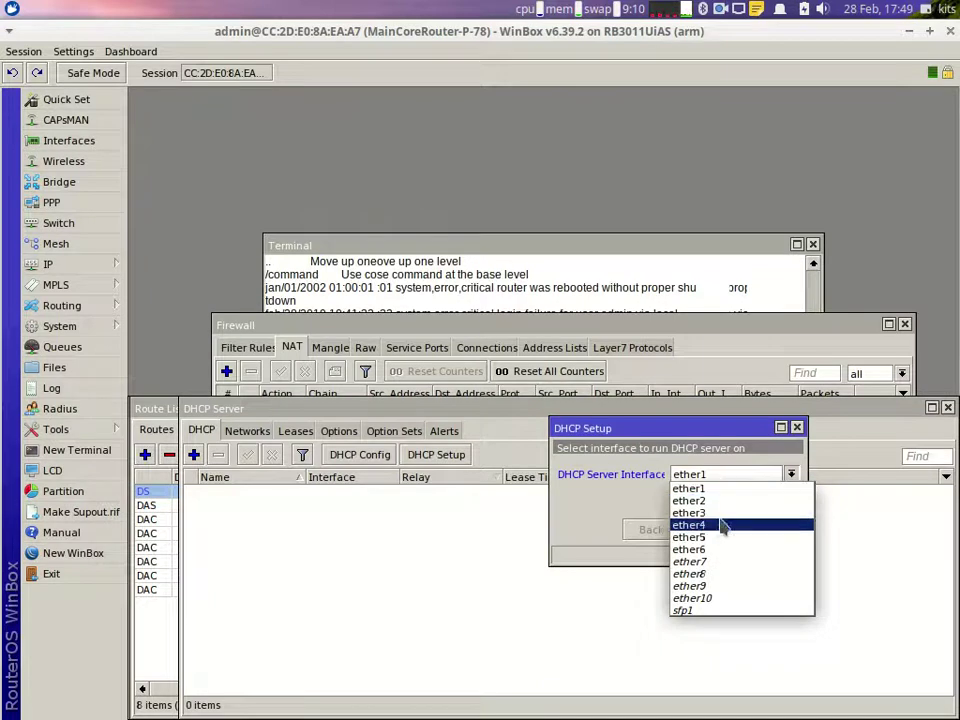
{"action": "left_click", "coordinate": [720, 513]}
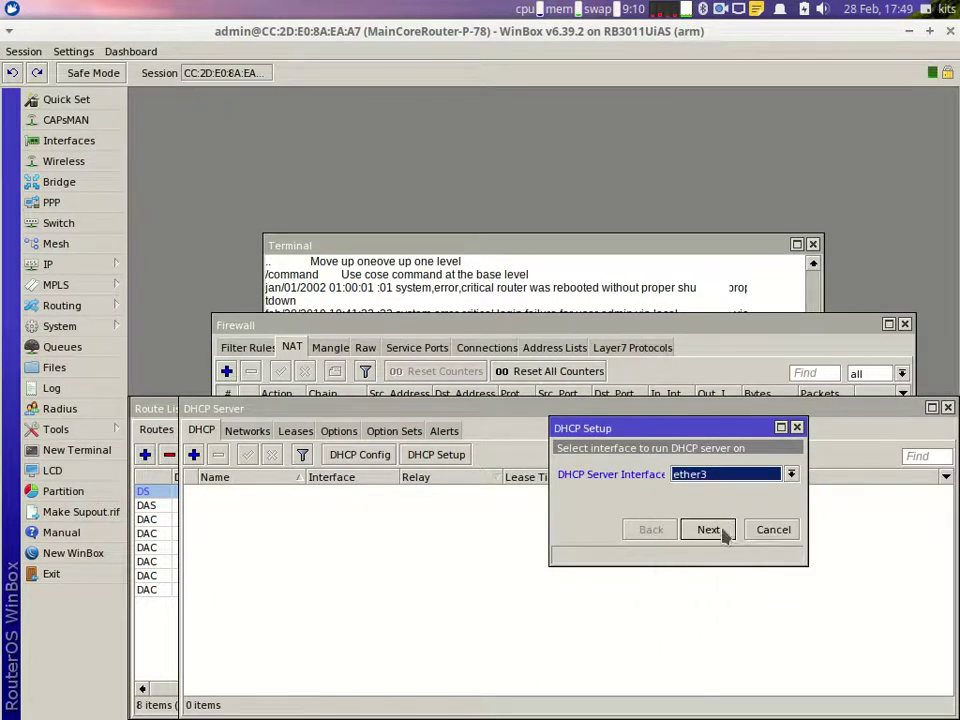
{"action": "left_click", "coordinate": [716, 537]}
Step: Accept 10.100.78.0/30, gateway 10.100.78.1, DNS 172.100.100.2 and the 00:10:00 lease to create dhcp1
{"action": "left_click", "coordinate": [719, 532]}
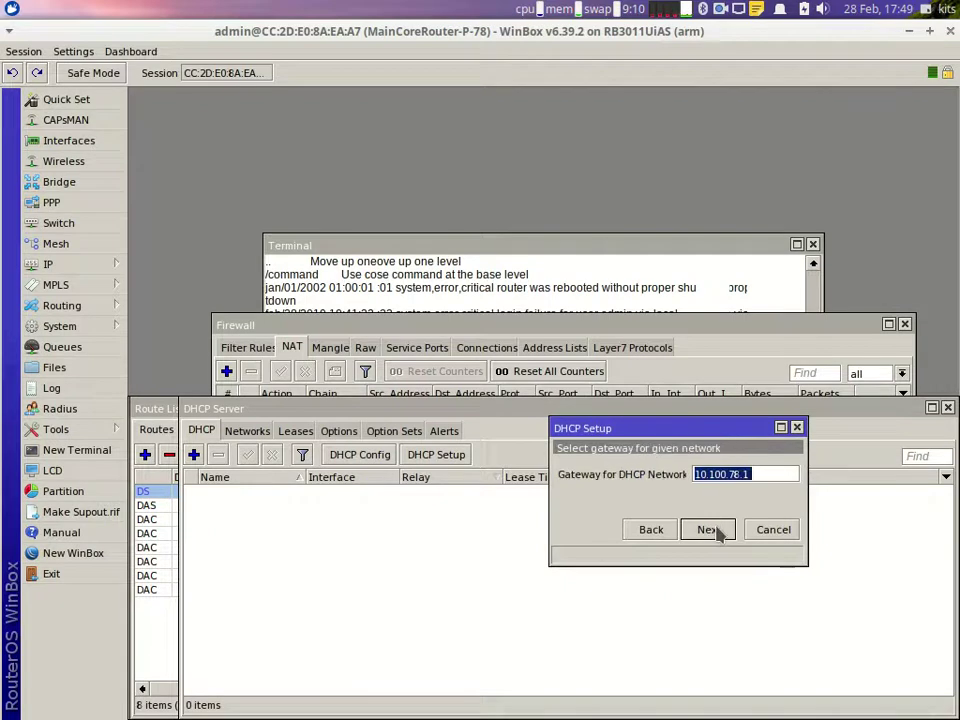
{"action": "left_click", "coordinate": [708, 531]}
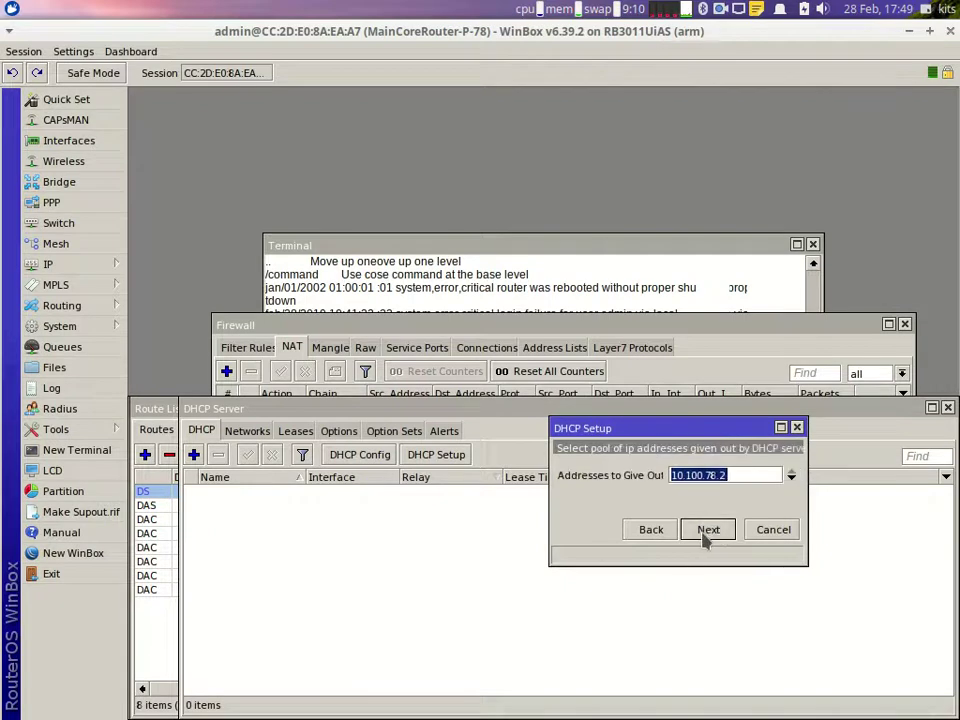
{"action": "left_click", "coordinate": [707, 534]}
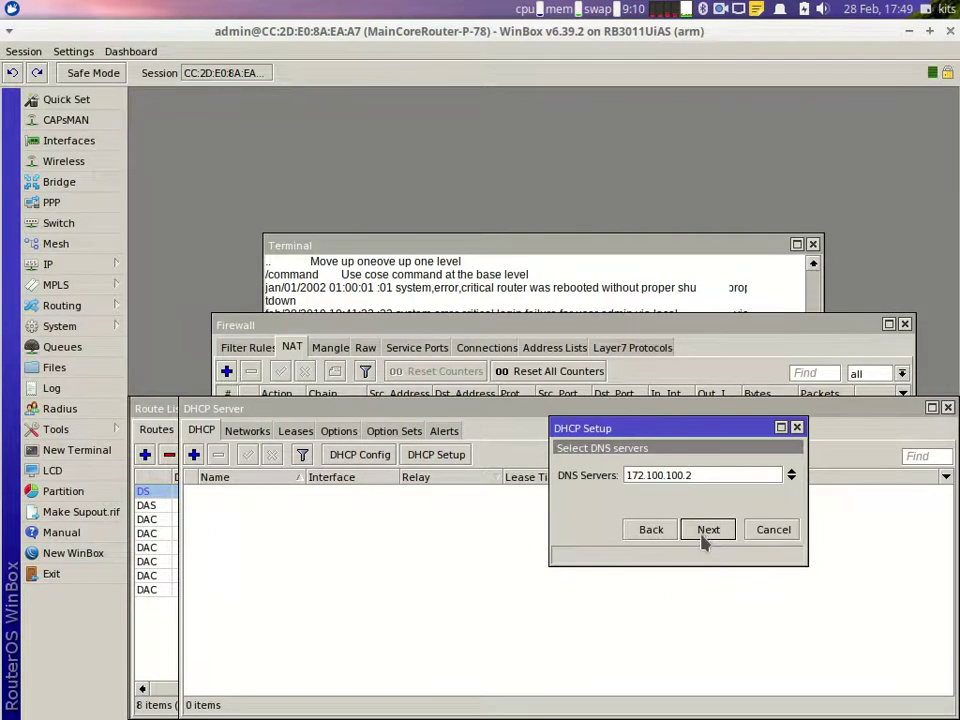
{"action": "left_click", "coordinate": [707, 530]}
{"action": "left_click", "coordinate": [707, 530]}
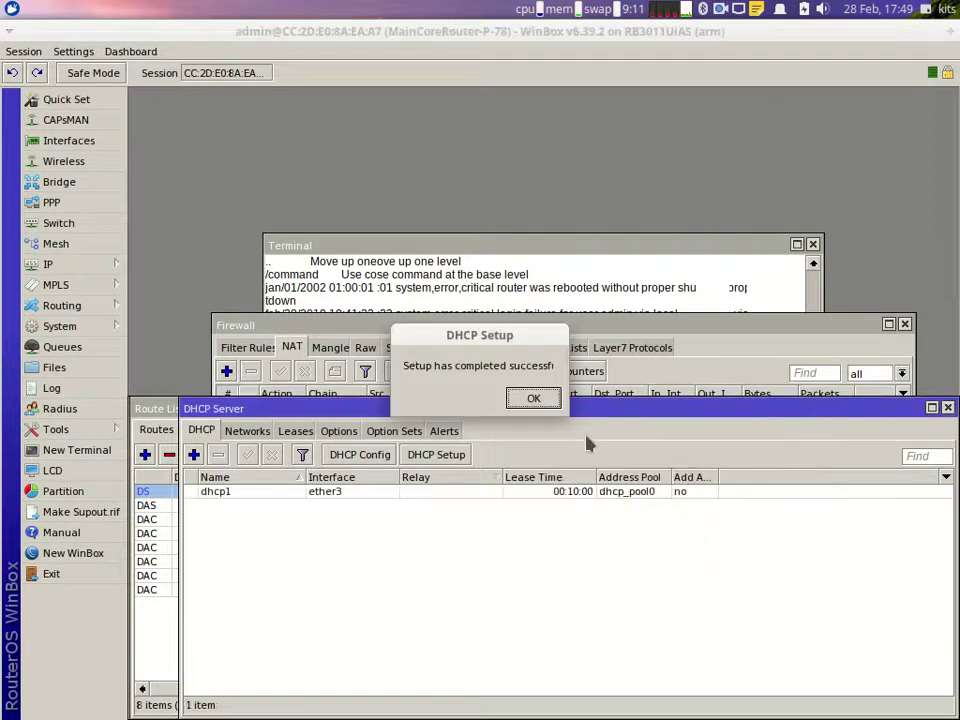
{"action": "left_click", "coordinate": [531, 398]}
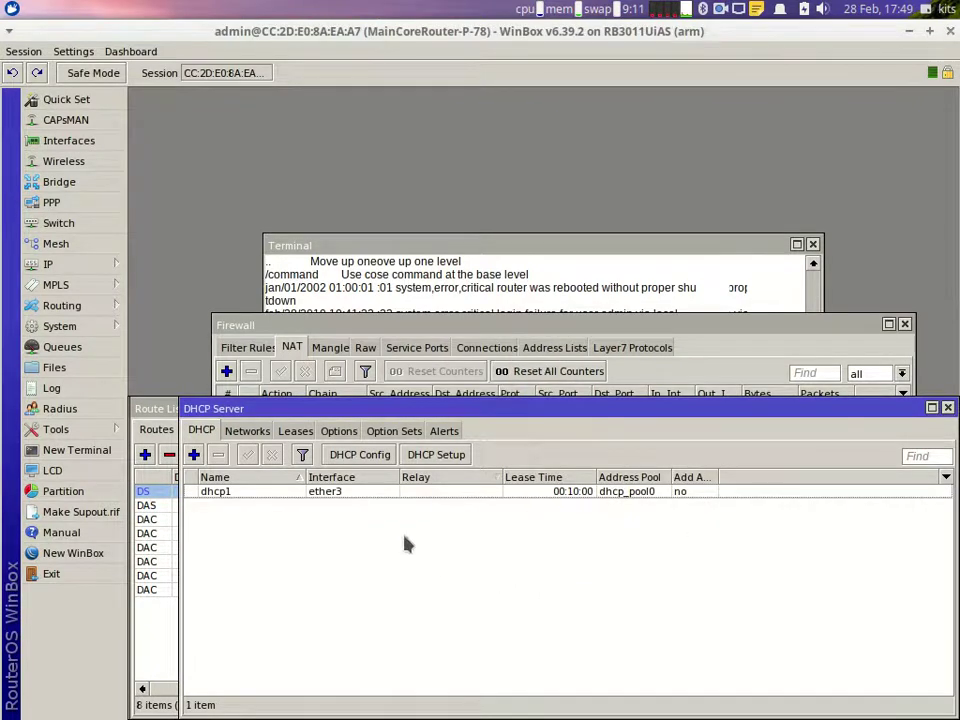
Step: Create dhcp2 on ether4 with defaults: 10.200.78.0/30, gateway 10.200.78.1, 00:10:00 lease
{"action": "left_click", "coordinate": [440, 456]}
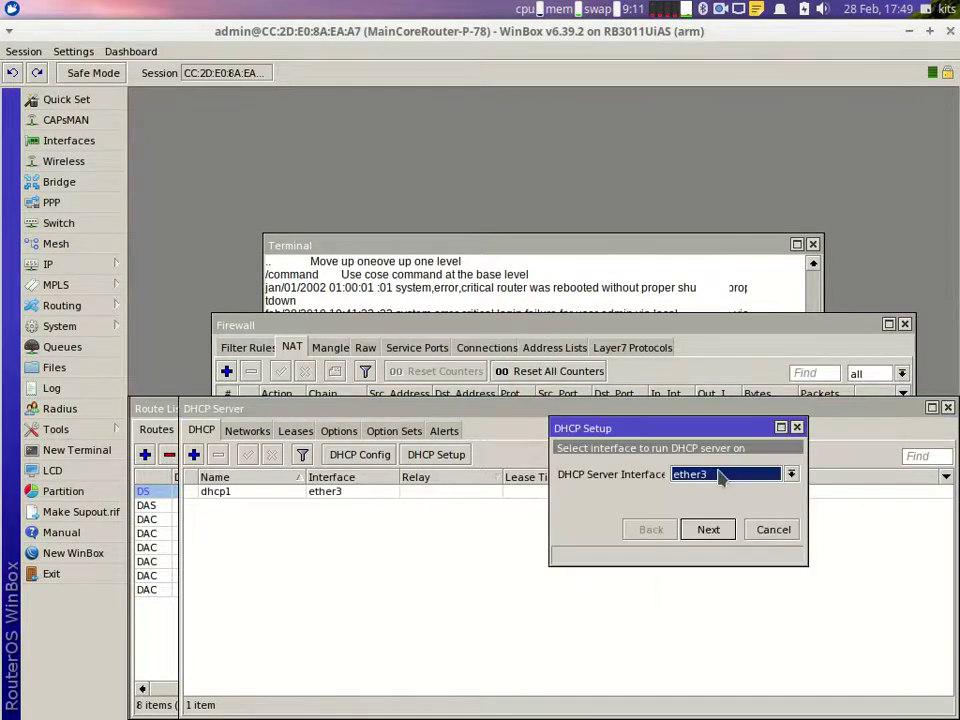
{"action": "left_click", "coordinate": [722, 479]}
{"action": "left_click", "coordinate": [725, 523]}
{"action": "left_click", "coordinate": [708, 530]}
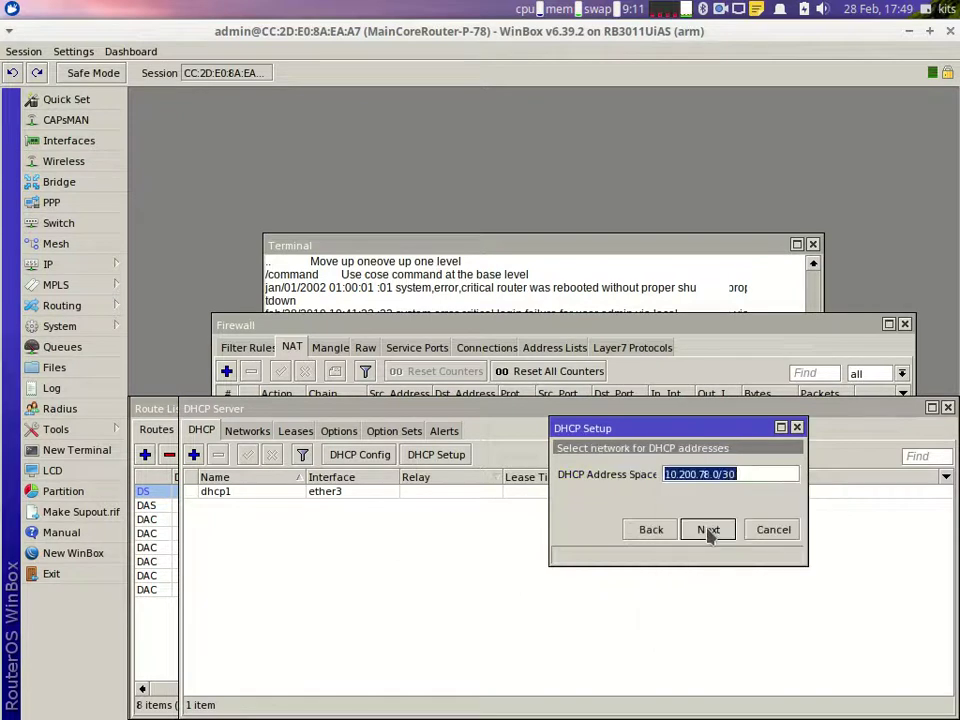
{"action": "left_click", "coordinate": [708, 530]}
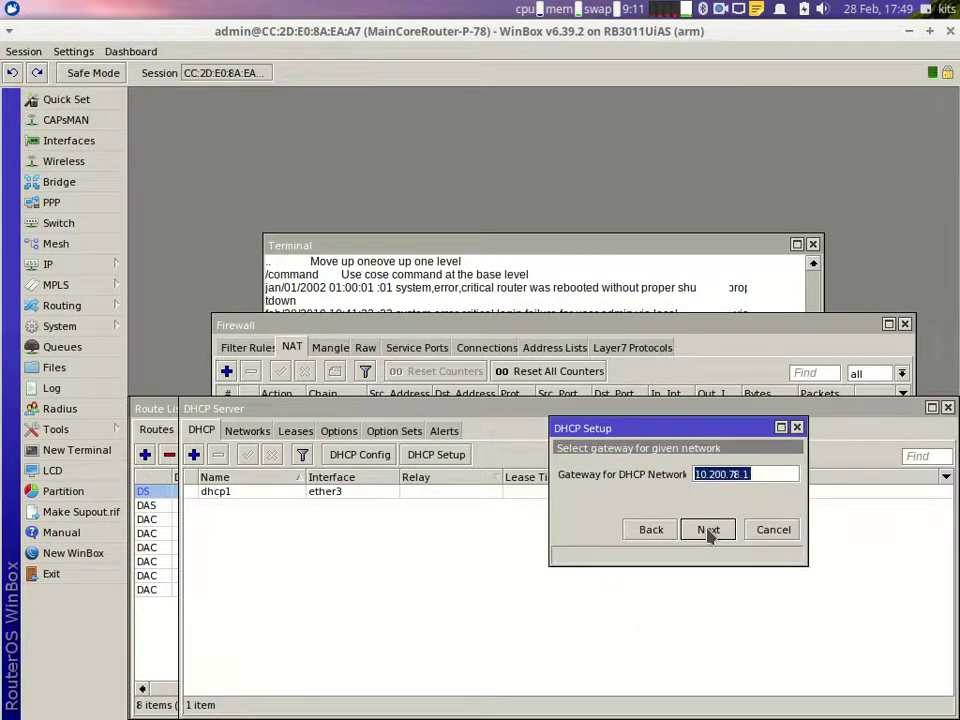
{"action": "left_click", "coordinate": [708, 530]}
{"action": "left_click", "coordinate": [708, 530]}
{"action": "left_click", "coordinate": [708, 530]}
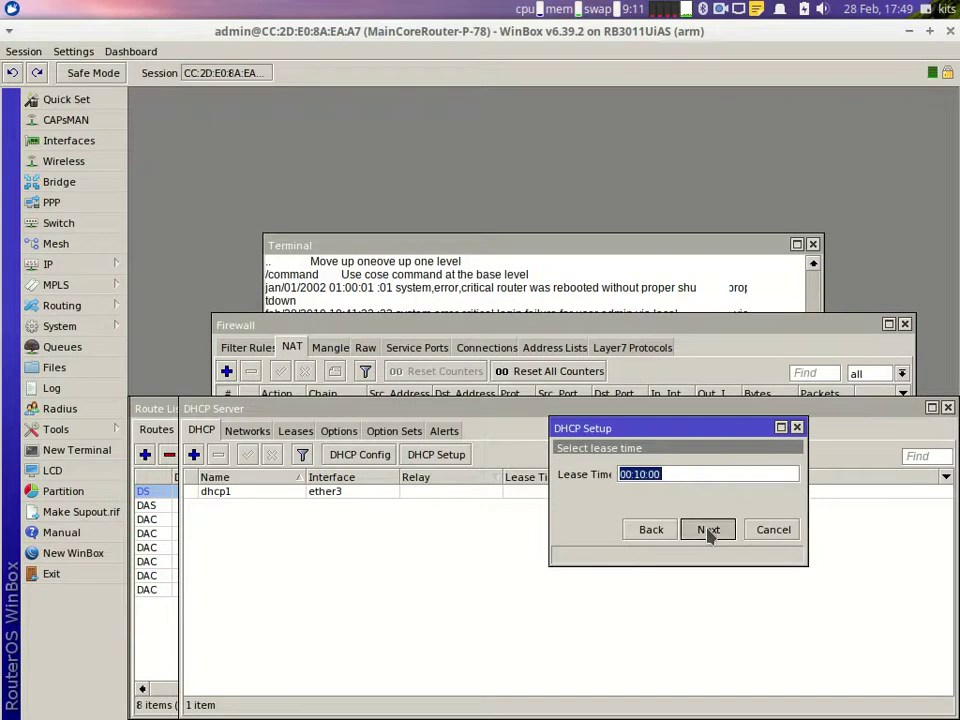
{"action": "left_click", "coordinate": [708, 530]}
{"action": "left_click", "coordinate": [534, 405]}
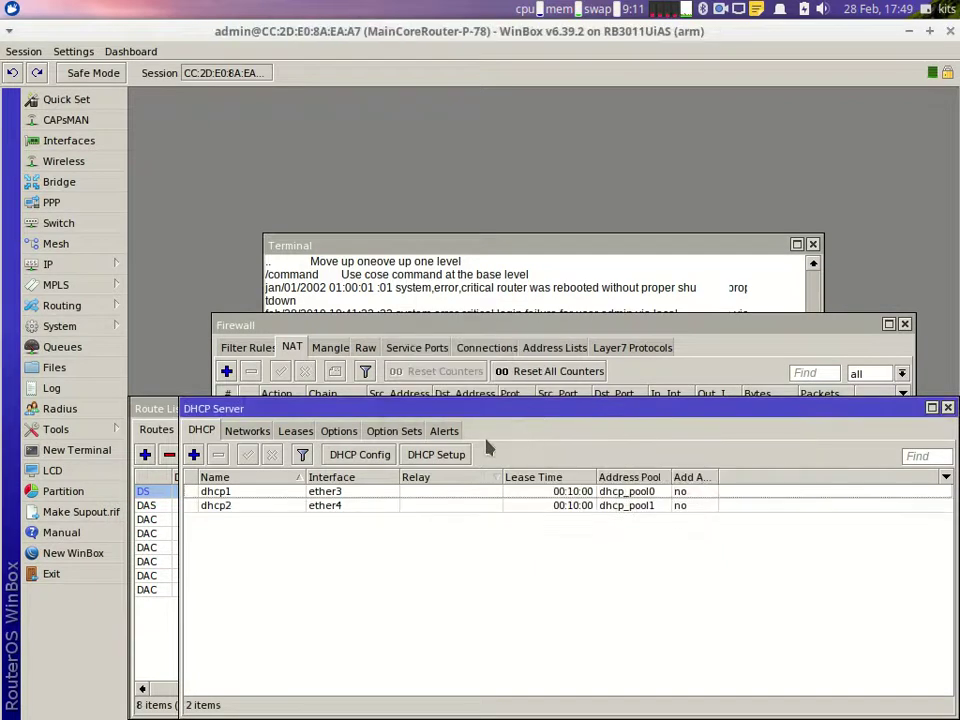
Step: Create dhcp3 on ether6 with defaults: 172.78.200.0/30, handing out 172.78.200.2
{"action": "left_click", "coordinate": [452, 456]}
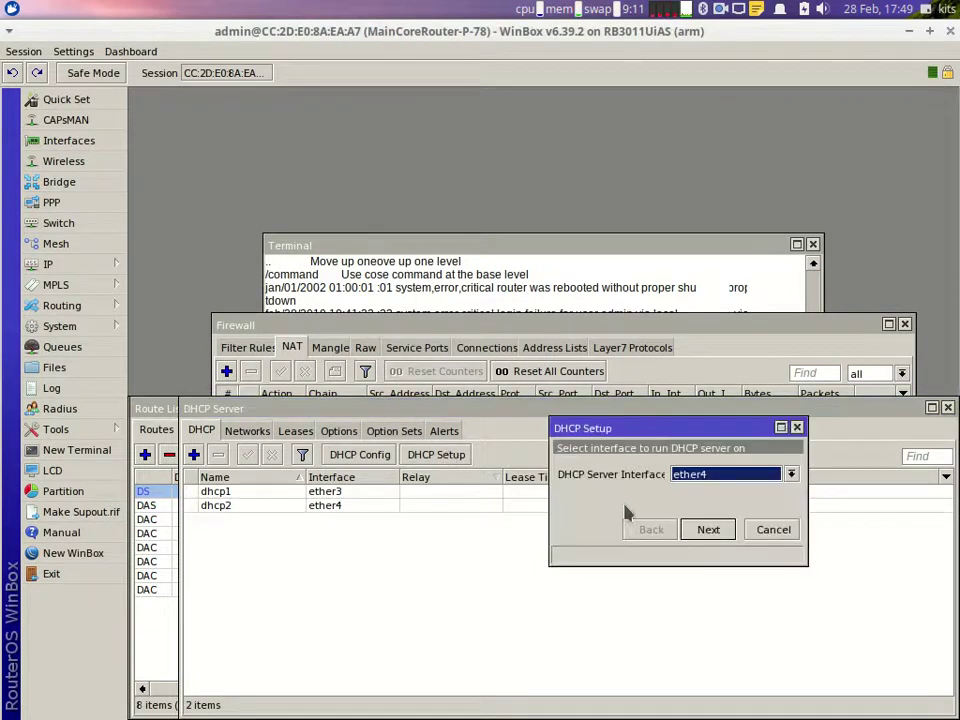
{"action": "left_click", "coordinate": [687, 479]}
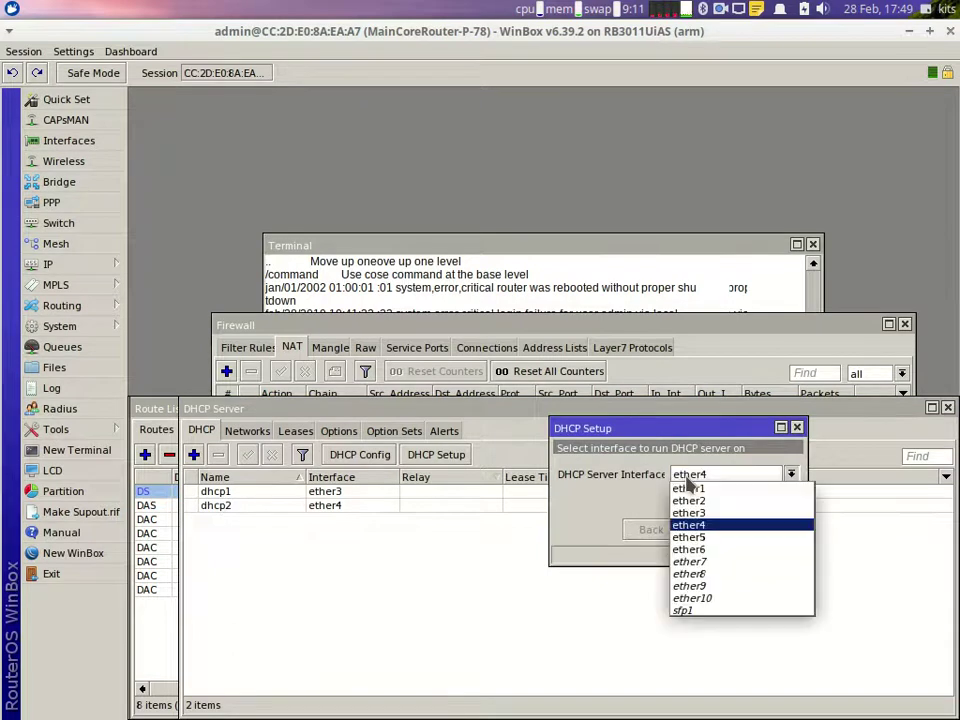
{"action": "left_click", "coordinate": [690, 538]}
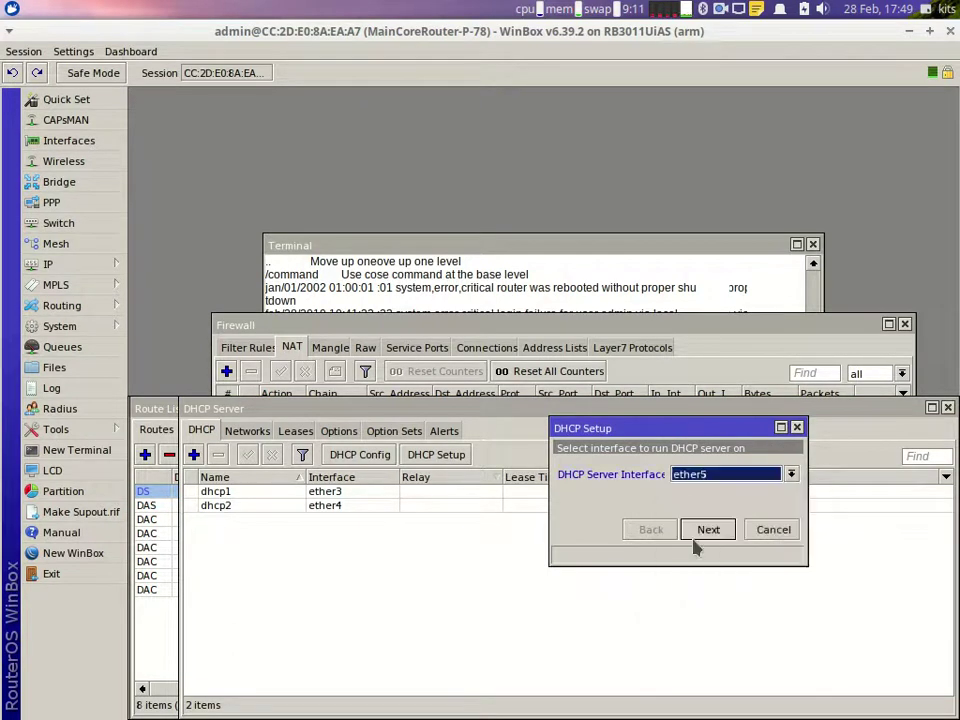
{"action": "left_click", "coordinate": [695, 476]}
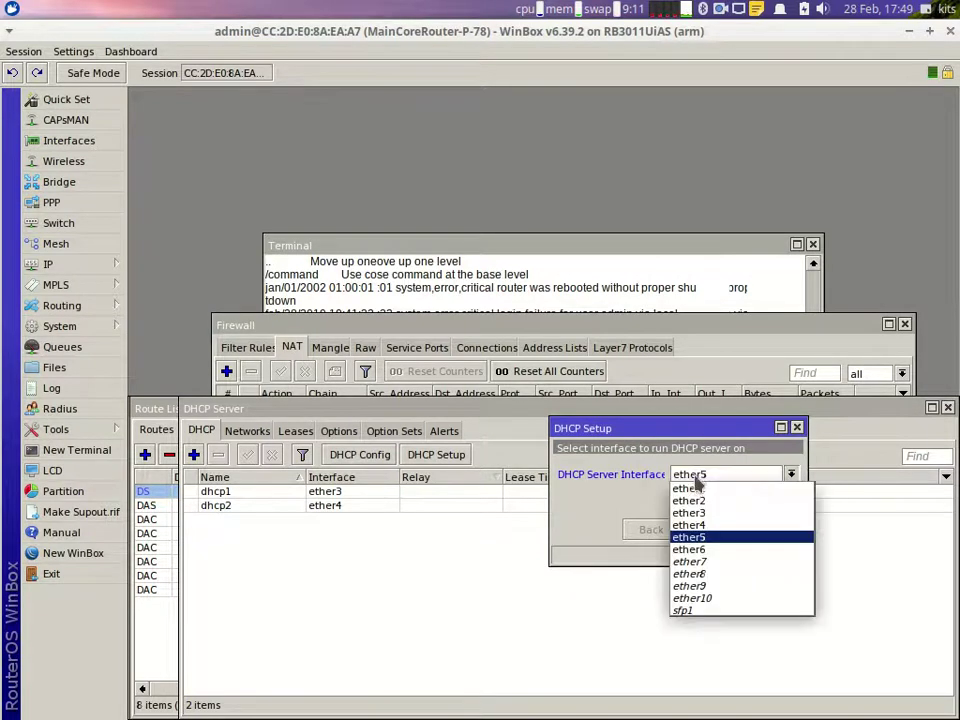
{"action": "left_click", "coordinate": [700, 550]}
{"action": "left_click", "coordinate": [708, 530]}
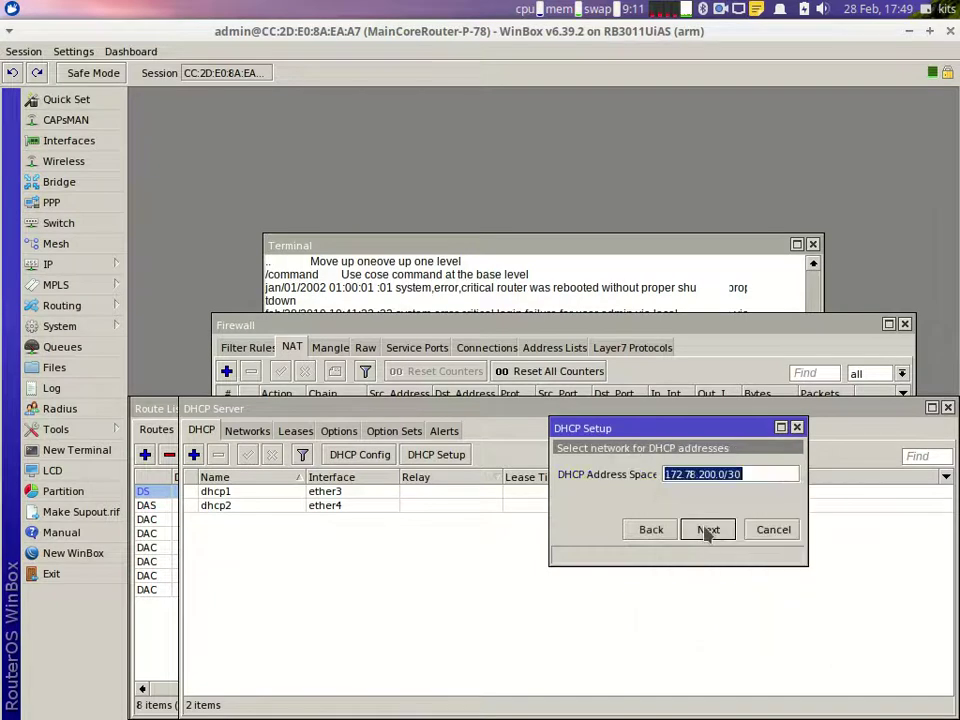
{"action": "left_click", "coordinate": [708, 530]}
{"action": "left_click", "coordinate": [708, 530]}
{"action": "left_click", "coordinate": [708, 530]}
{"action": "left_click", "coordinate": [708, 530]}
{"action": "left_click", "coordinate": [708, 530]}
{"action": "left_click", "coordinate": [535, 399]}
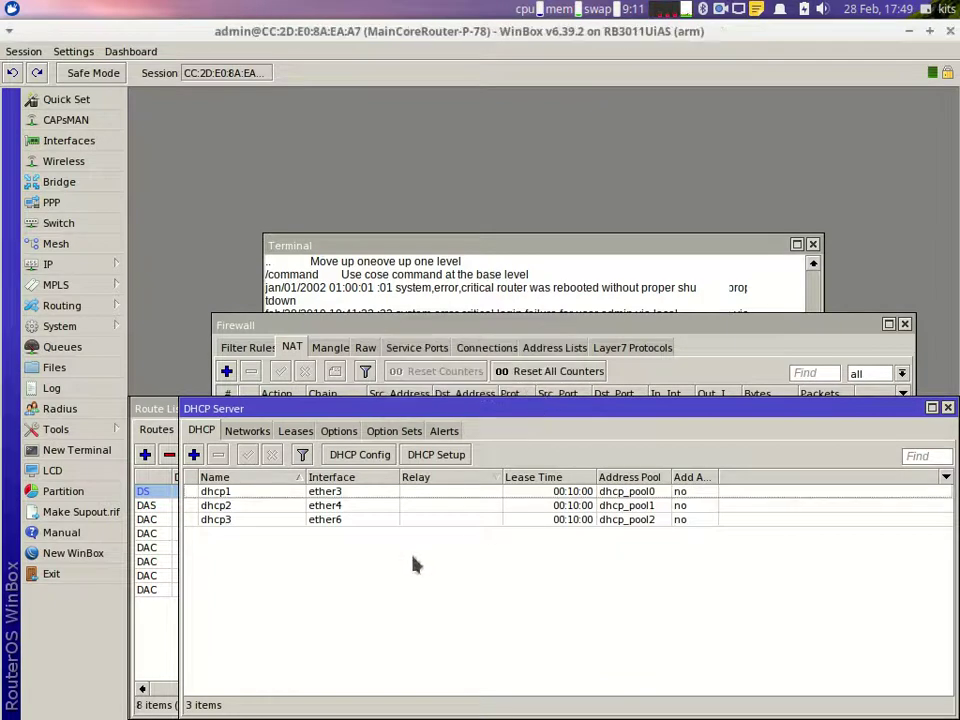
Step: Rename dhcp1, dhcp2 and dhcp3 to CoreArea100, CoreArea200 and PC Admin respectively
{"action": "left_click", "coordinate": [222, 495]}
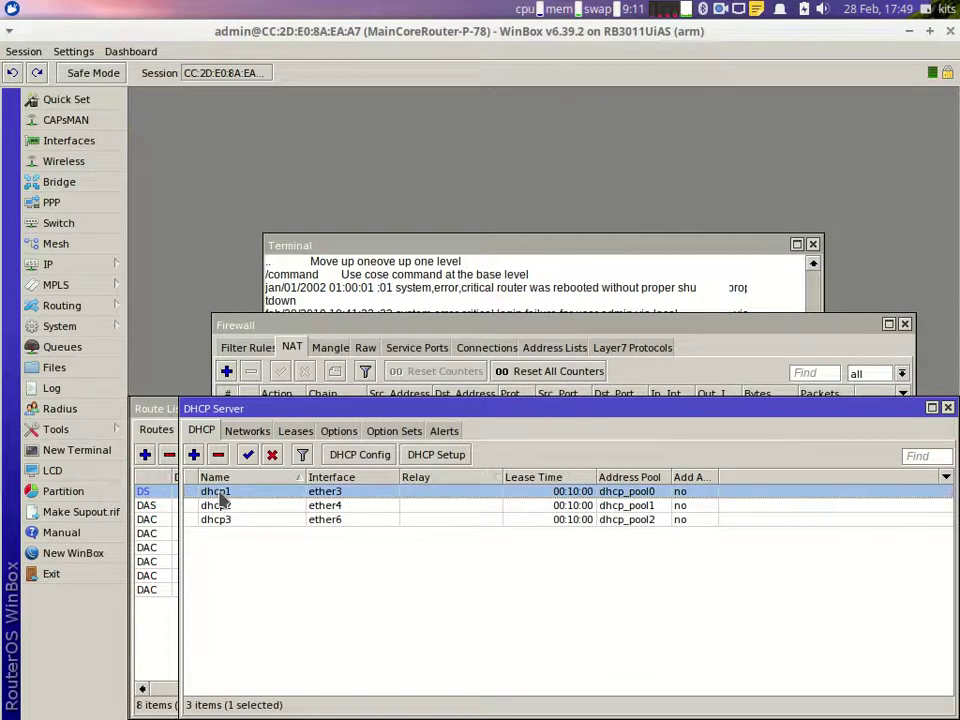
{"action": "double_click", "coordinate": [222, 495]}
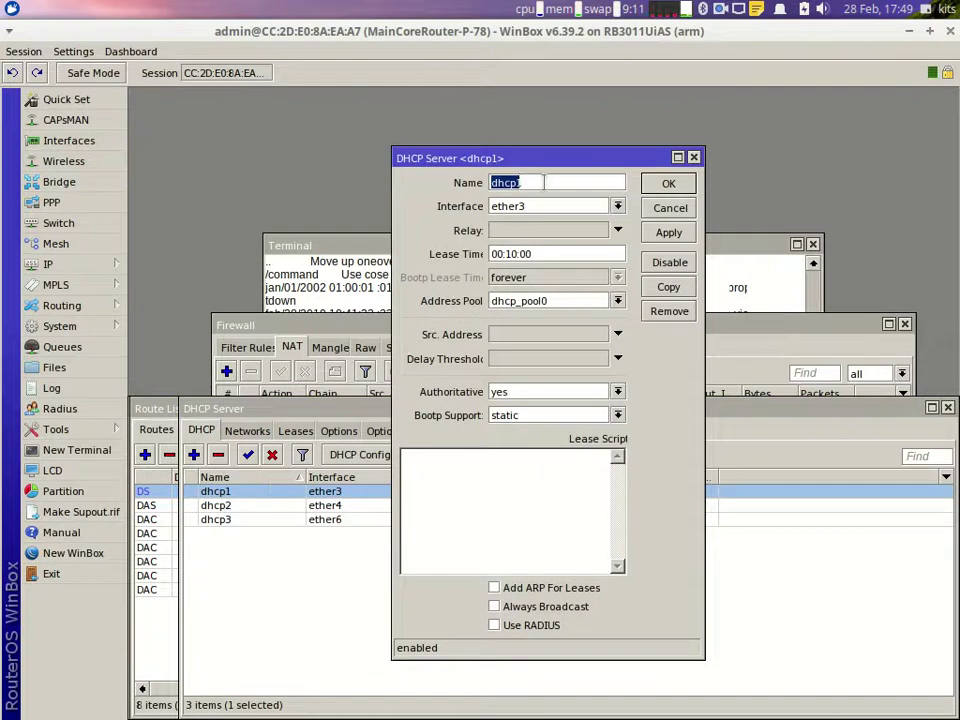
{"action": "type", "text": "CoreArea100"}
{"action": "key", "text": "Return"}
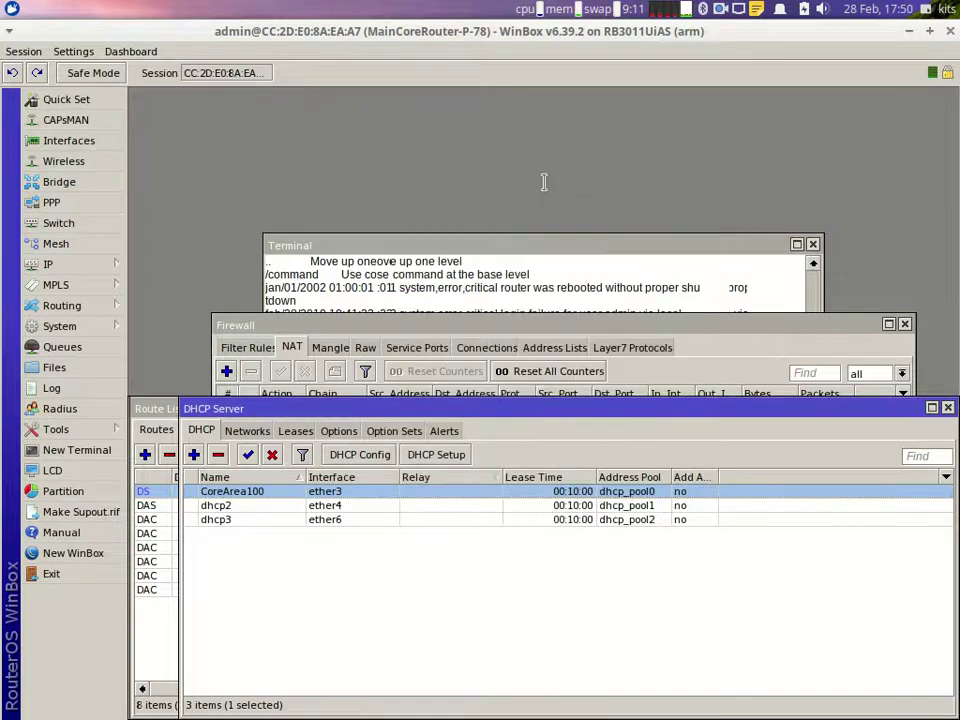
{"action": "double_click", "coordinate": [220, 510]}
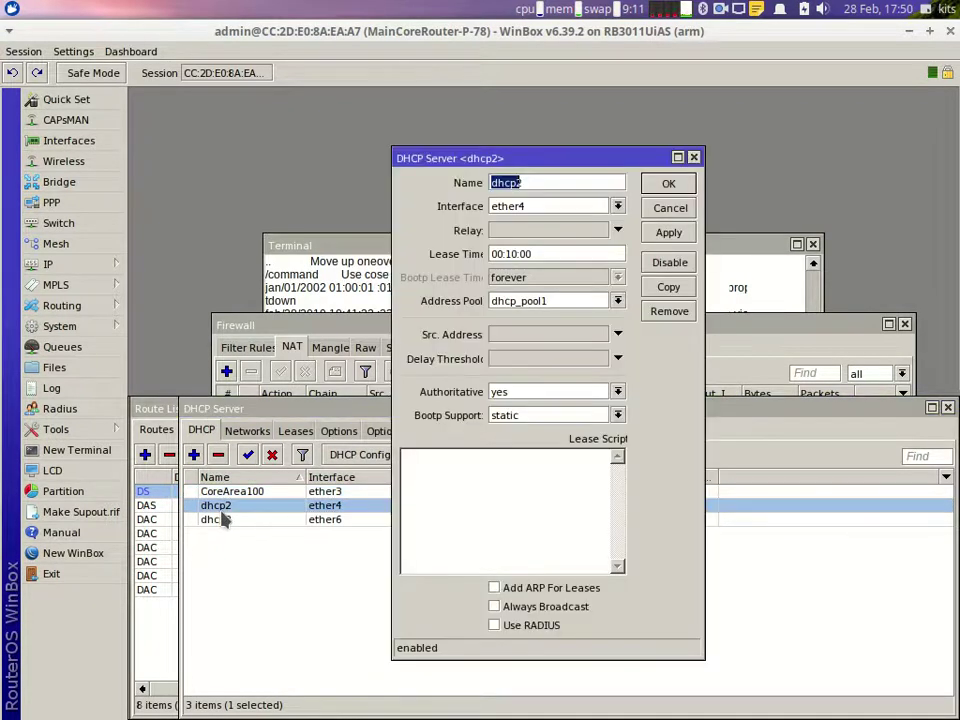
{"action": "type", "text": "CoreArea200"}
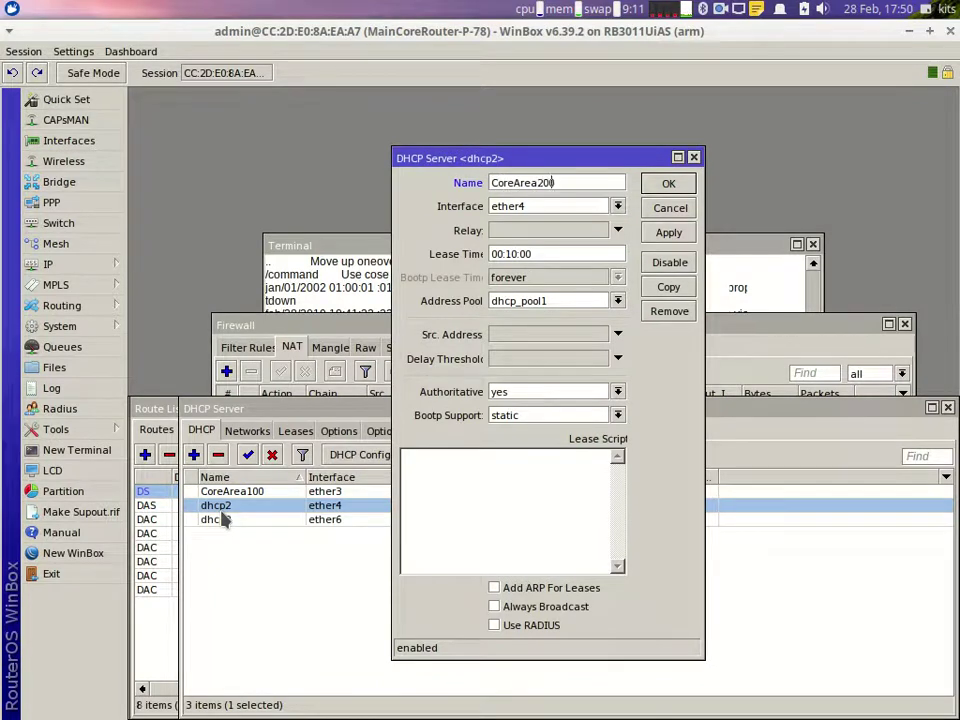
{"action": "key", "text": "Return"}
{"action": "double_click", "coordinate": [248, 521]}
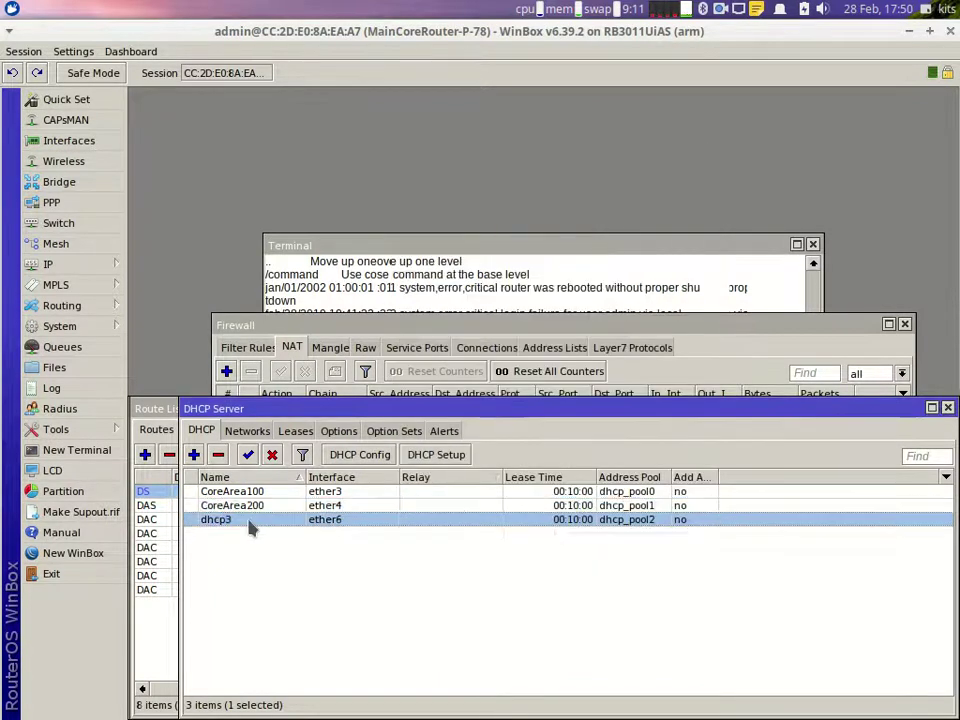
{"action": "type", "text": "PC Admin"}
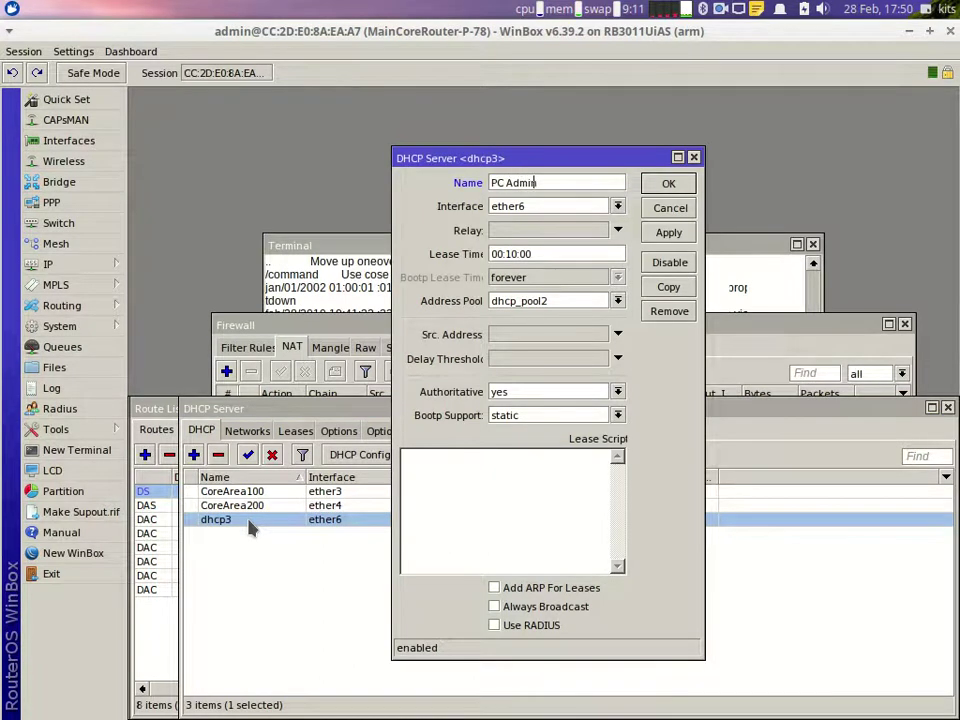
{"action": "key", "text": "Return"}
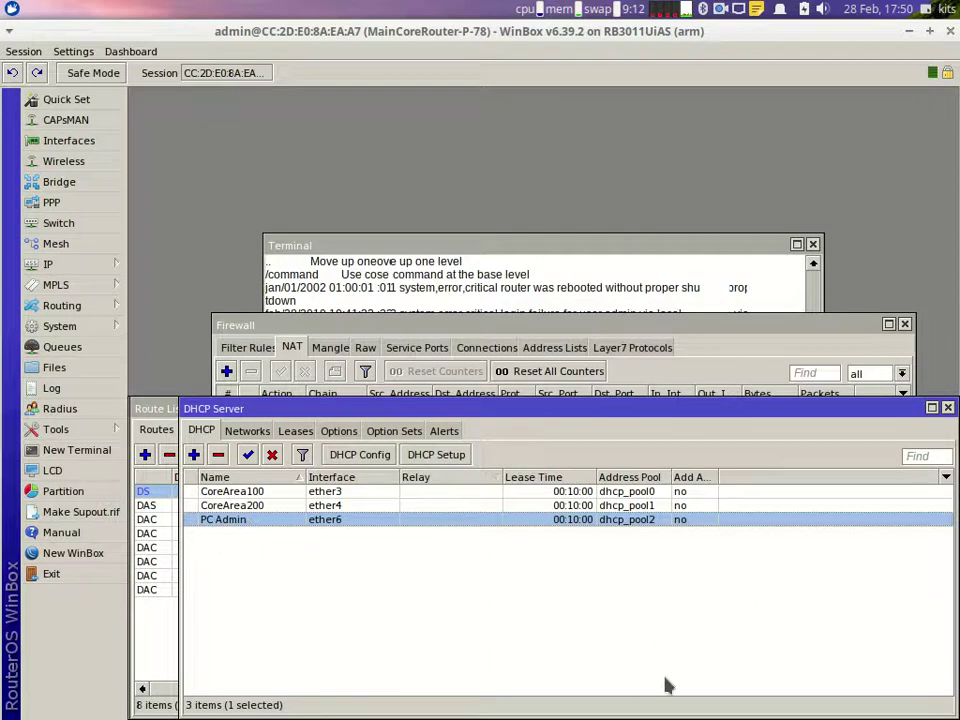
Step: Remove Wired connection 1's static 192.168.0.212 address, set IPv4 to Automatic (DHCP), and save
{"action": "left_click", "coordinate": [740, 9]}
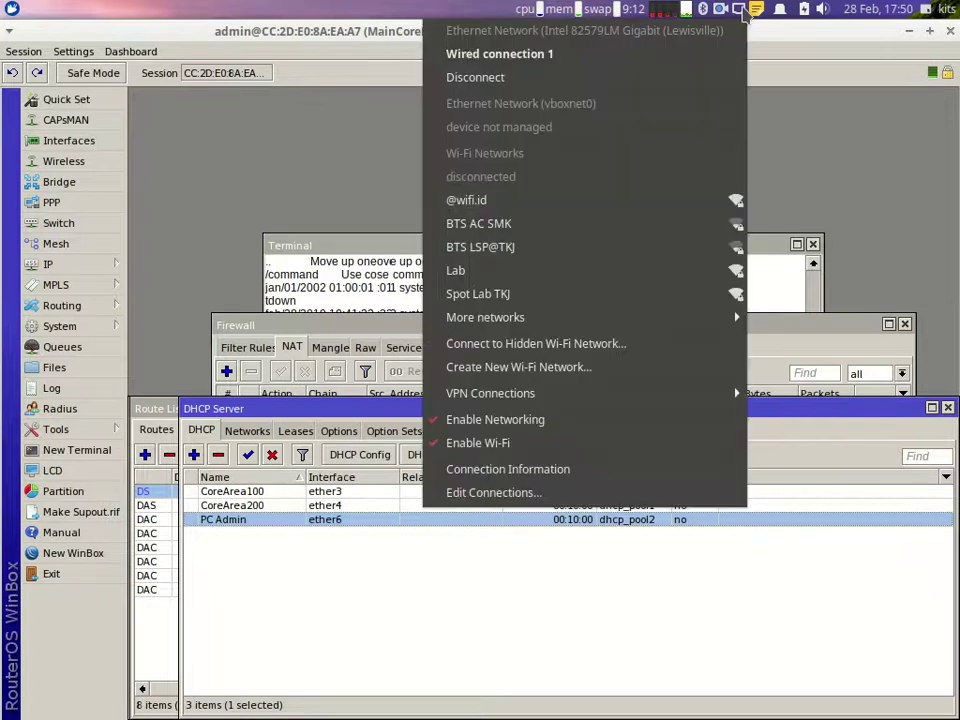
{"action": "left_click", "coordinate": [561, 500]}
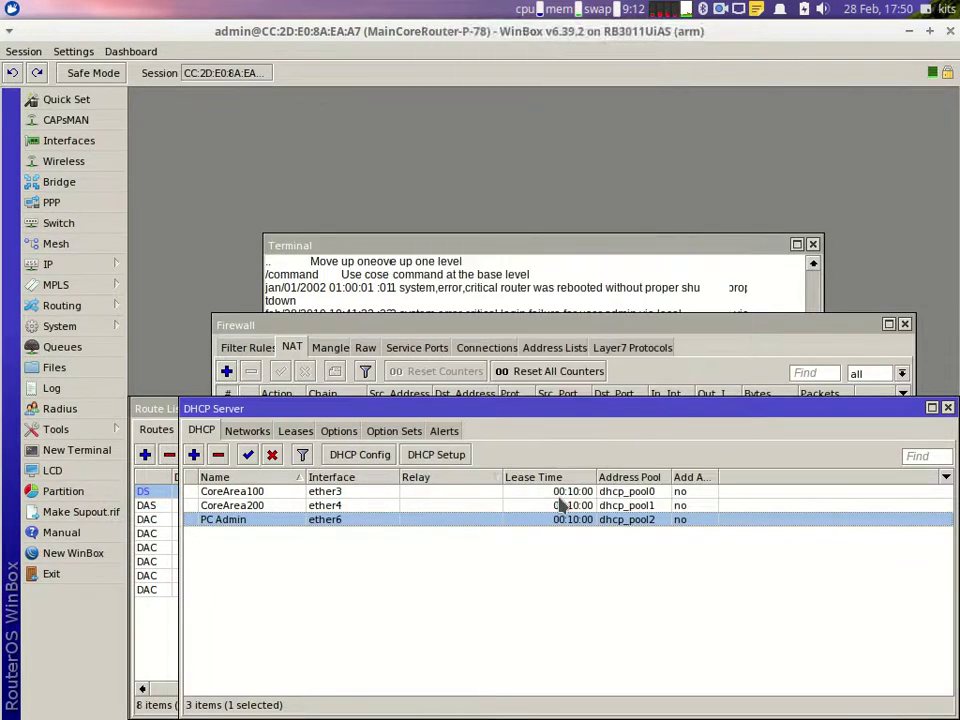
{"action": "left_click", "coordinate": [340, 265]}
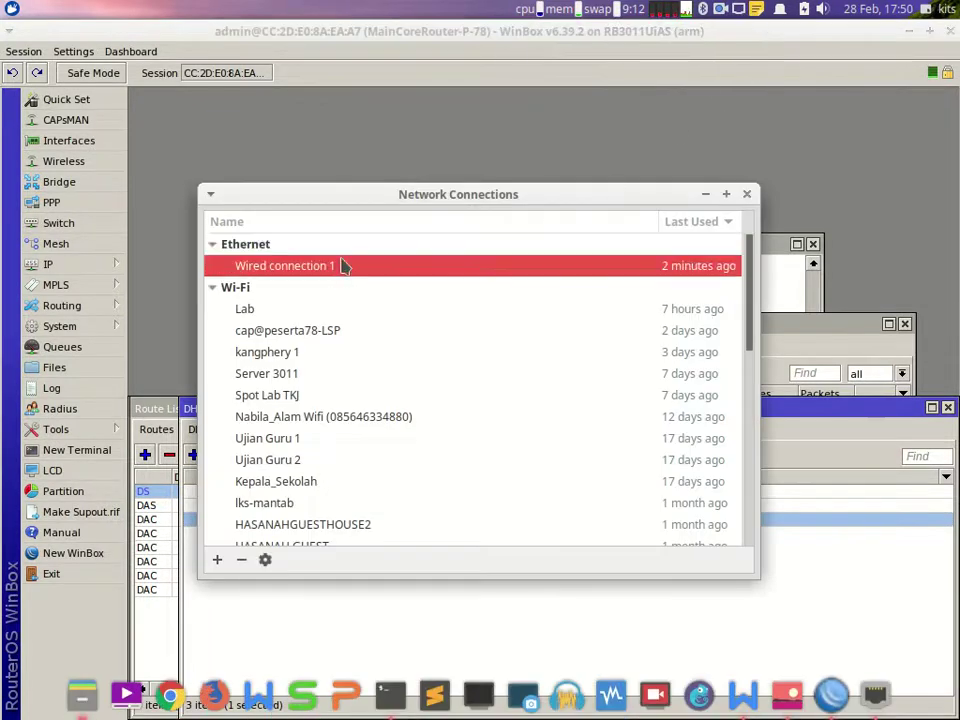
{"action": "left_click", "coordinate": [265, 560]}
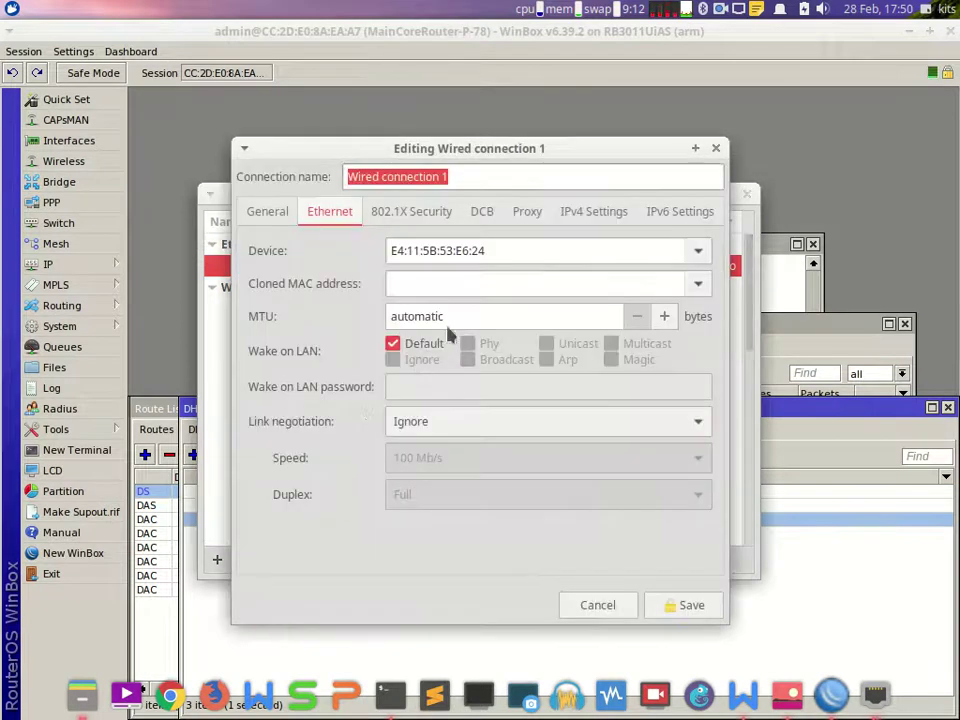
{"action": "left_click", "coordinate": [567, 222]}
{"action": "left_click", "coordinate": [364, 342]}
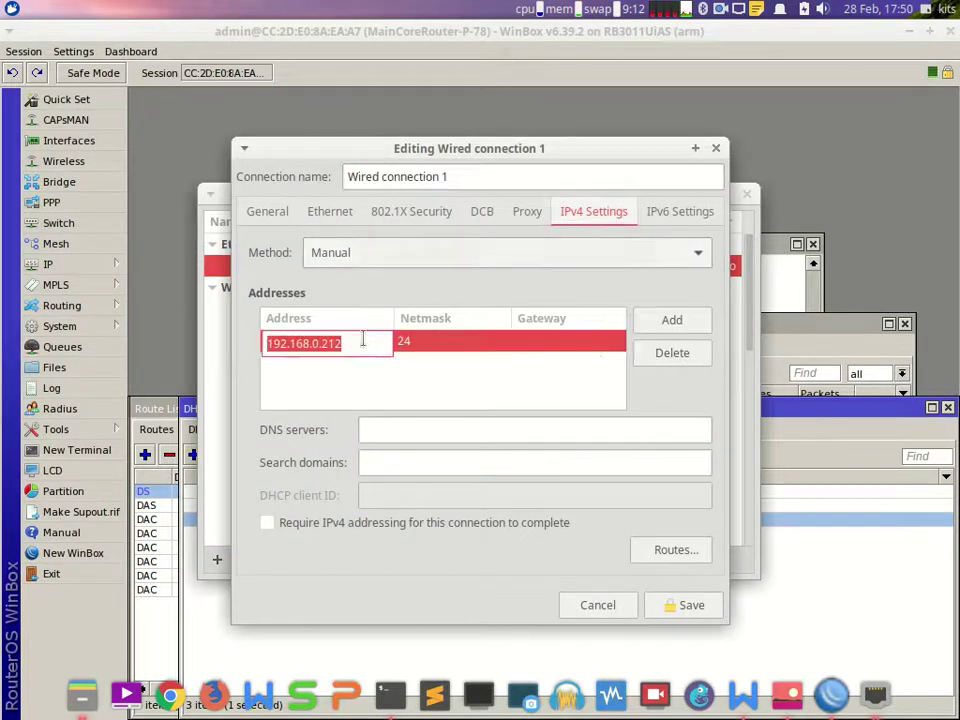
{"action": "left_click", "coordinate": [656, 356]}
{"action": "left_click", "coordinate": [529, 257]}
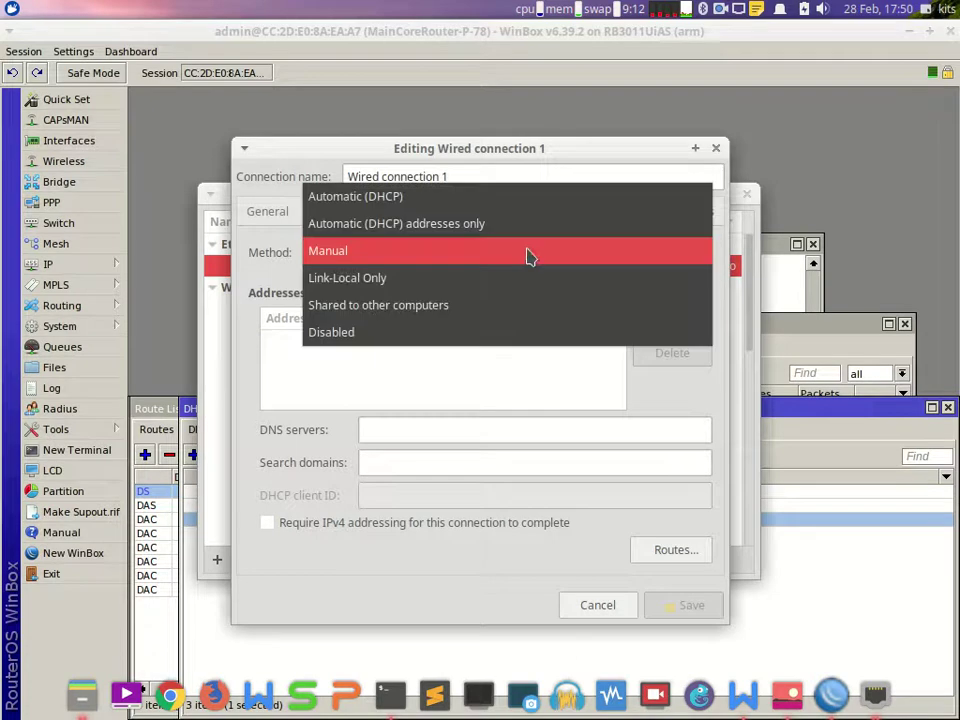
{"action": "left_click", "coordinate": [456, 197]}
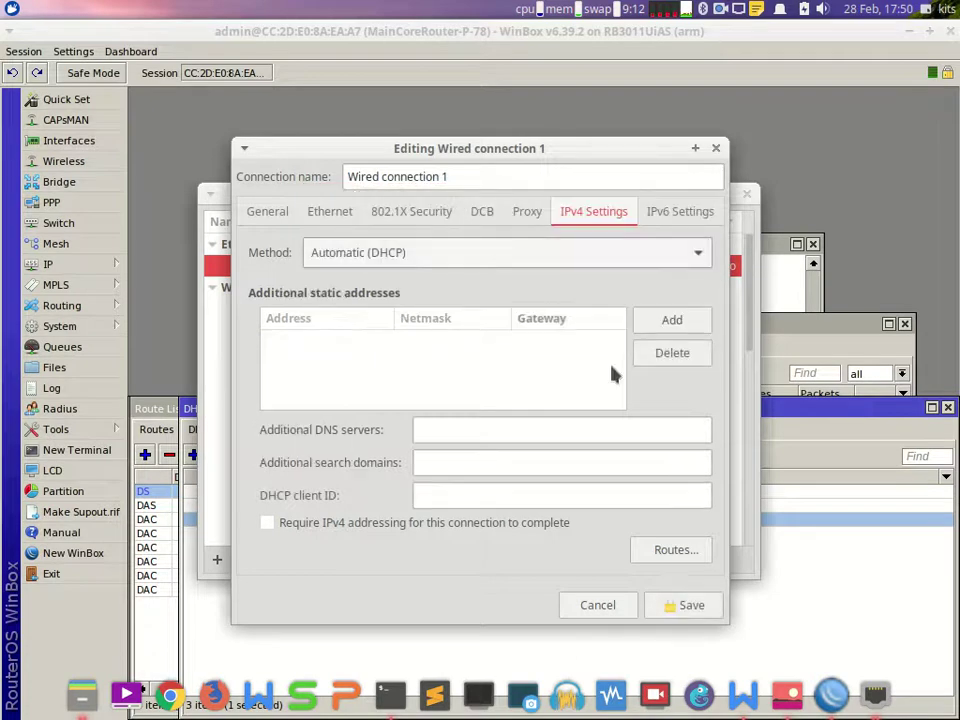
{"action": "left_click", "coordinate": [665, 607]}
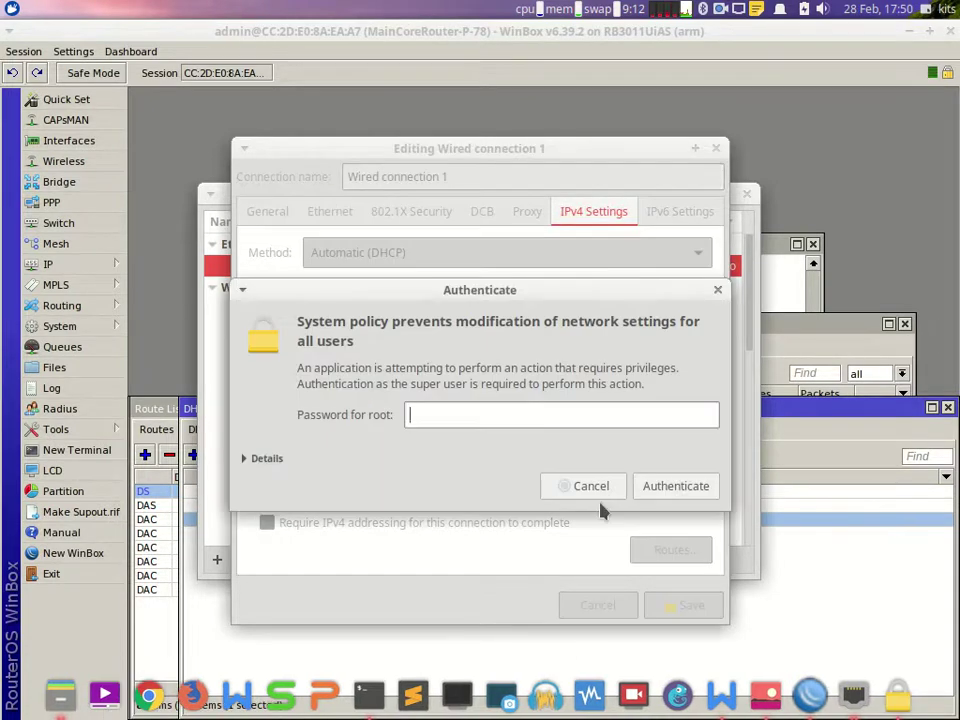
{"action": "key", "text": "Return"}
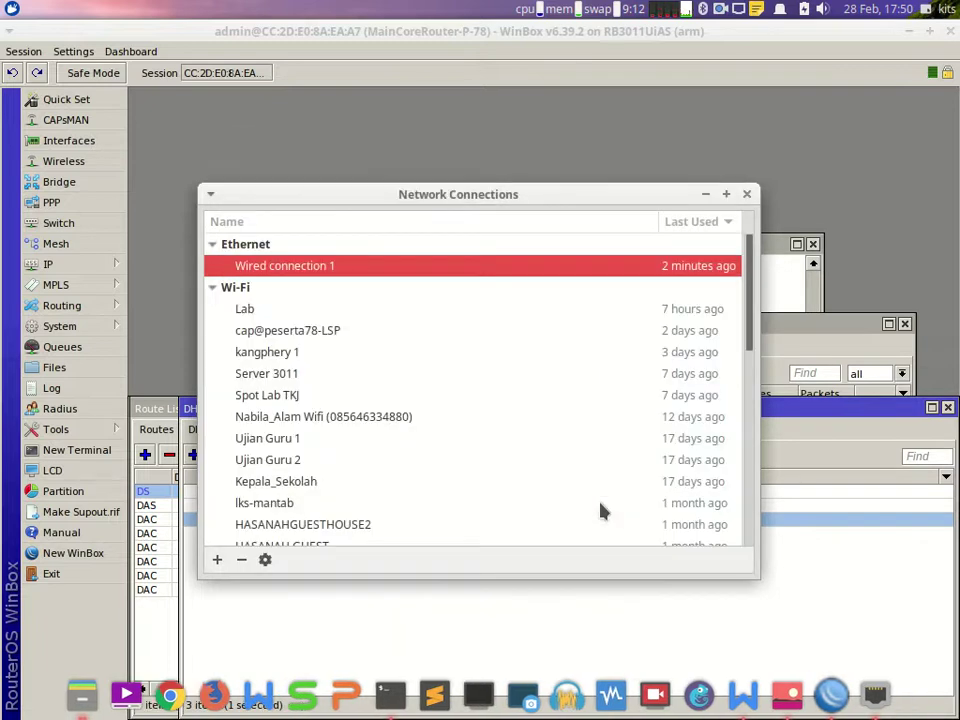
Step: Reconnect Wired connection 1, confirm it received 172.78.200.2, and launch Google Chrome
{"action": "left_click", "coordinate": [746, 194]}
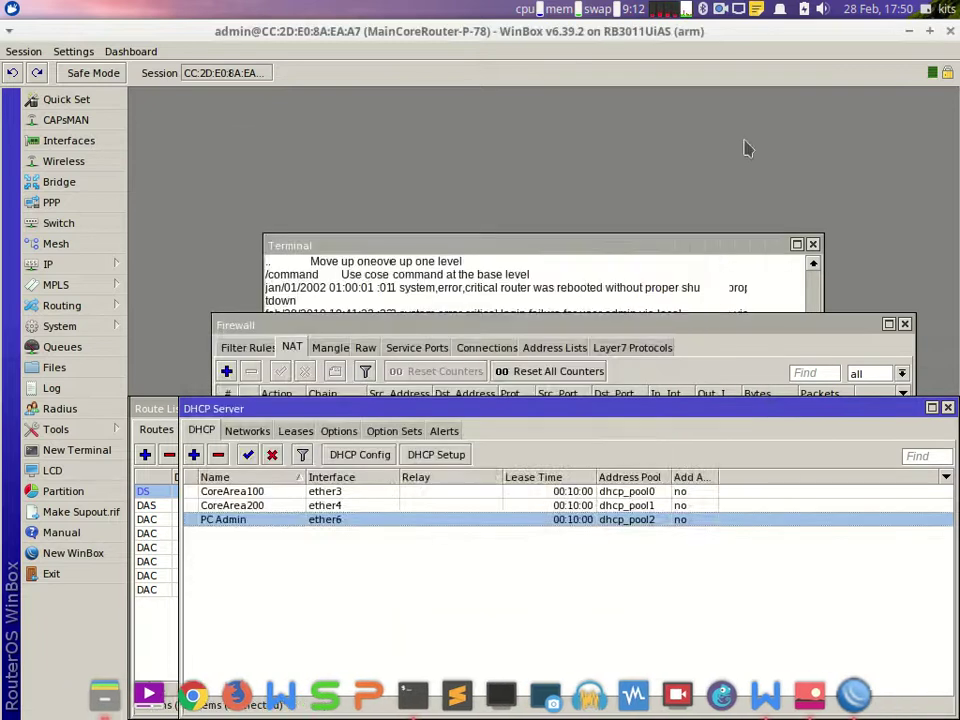
{"action": "left_click", "coordinate": [737, 10]}
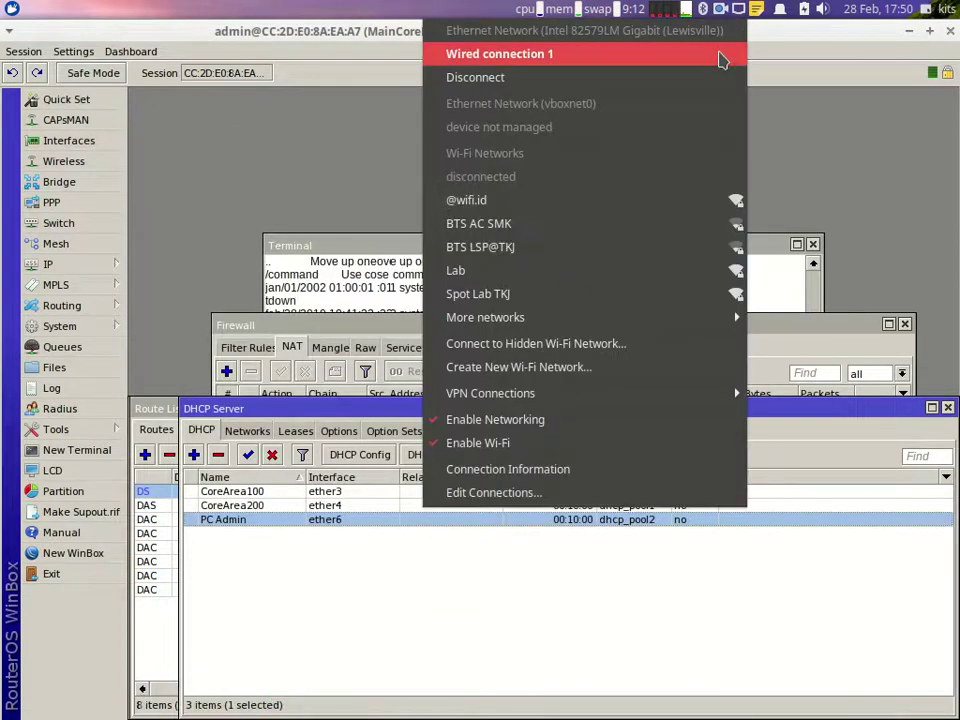
{"action": "left_click", "coordinate": [722, 54]}
{"action": "left_click", "coordinate": [737, 10]}
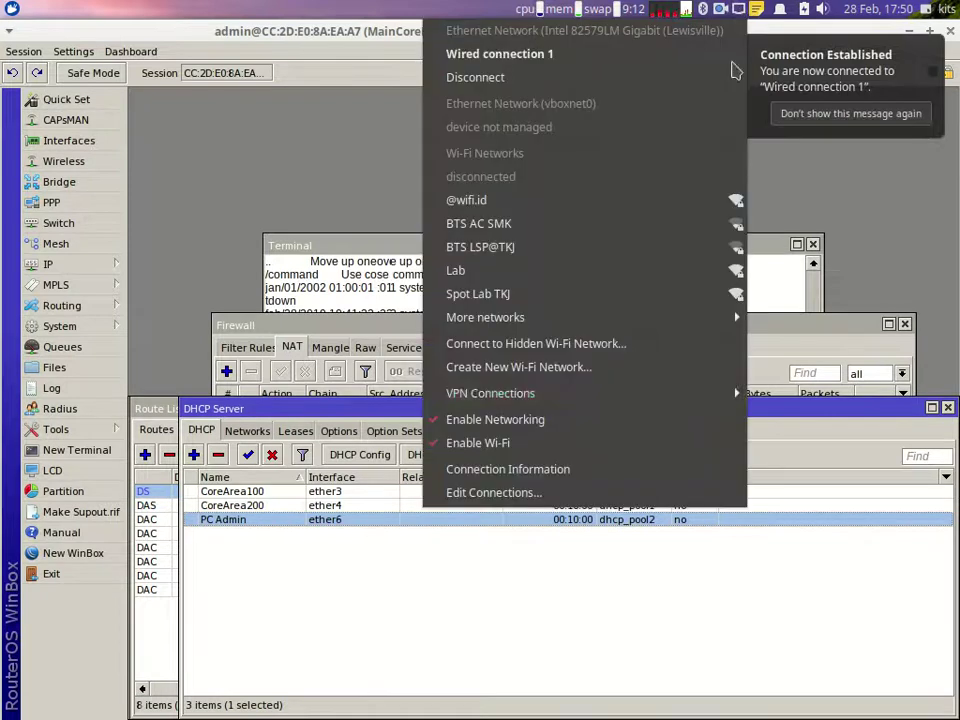
{"action": "left_click", "coordinate": [560, 476]}
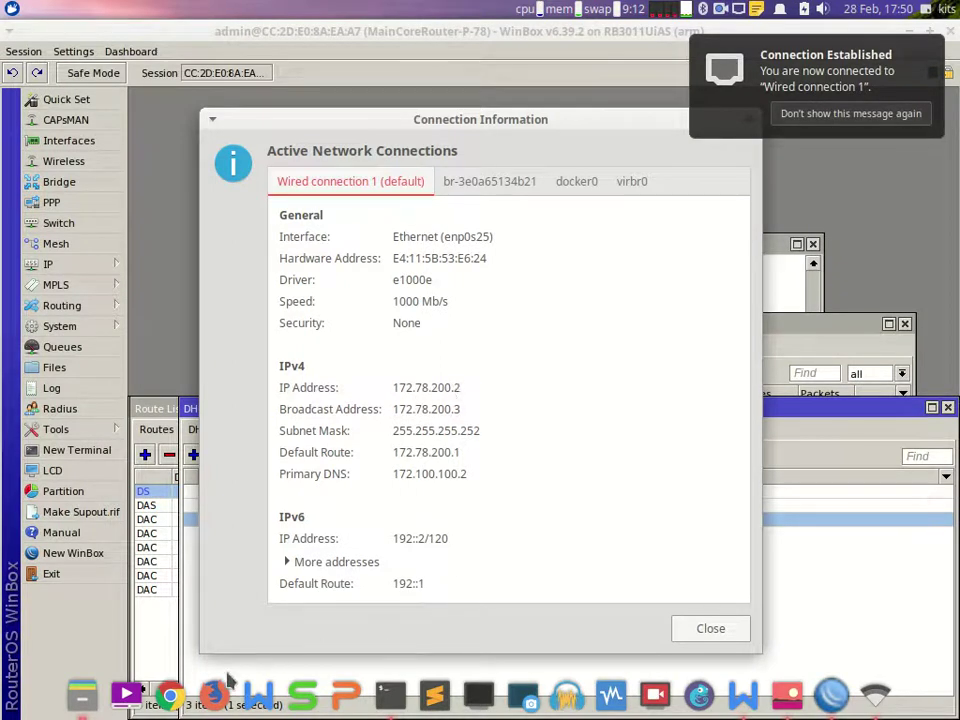
{"action": "left_click", "coordinate": [170, 693]}
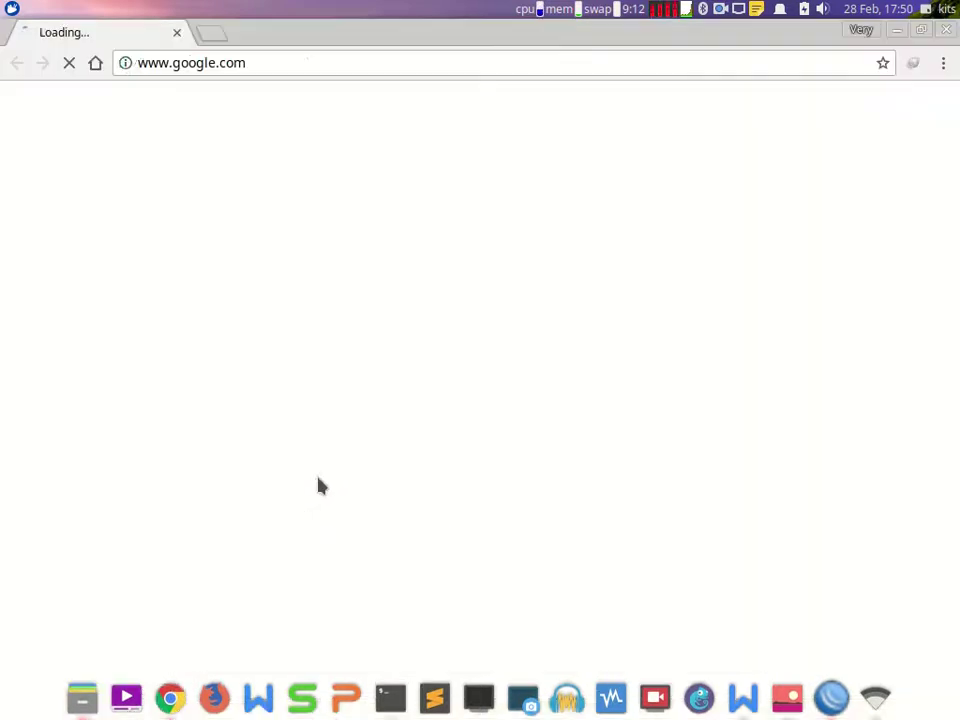
{"action": "left_click", "coordinate": [400, 65]}
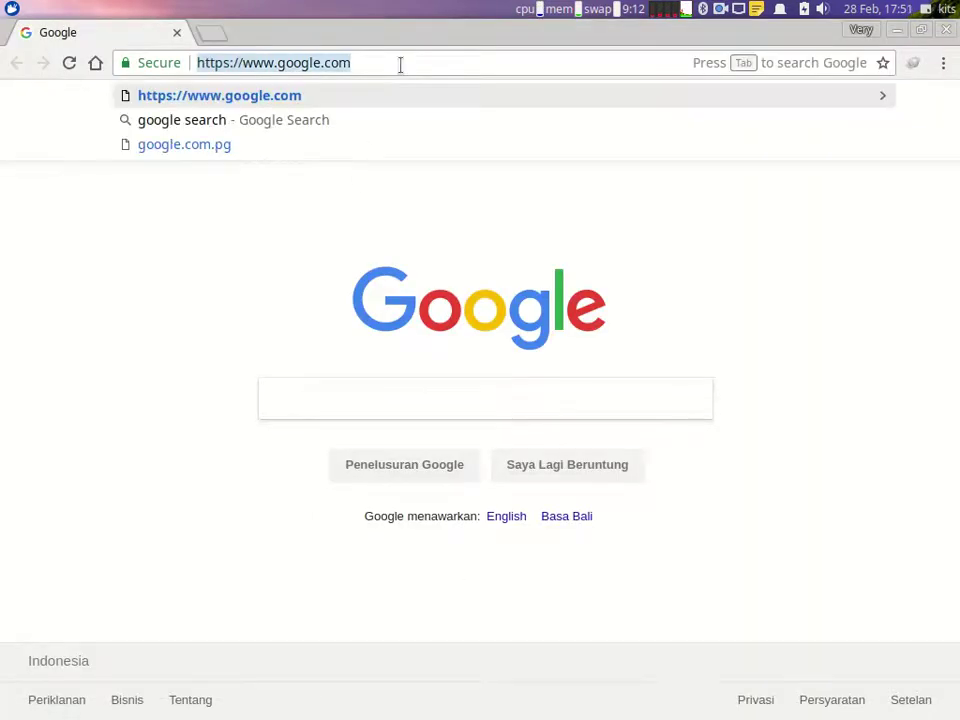
{"action": "type", "text": "www."}
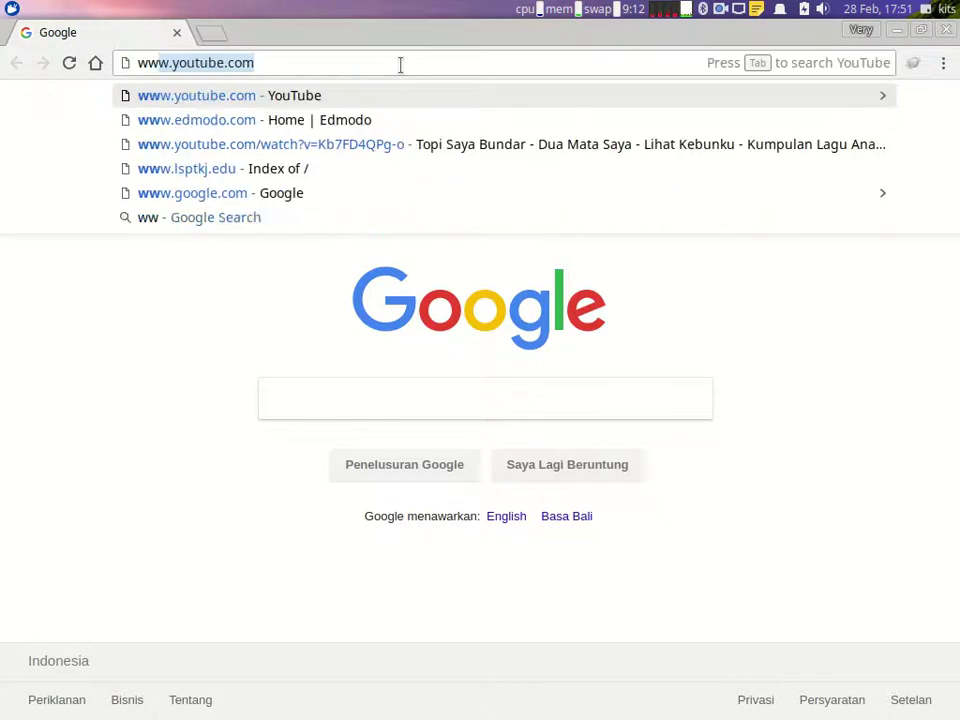
{"action": "type", "text": "ls"}
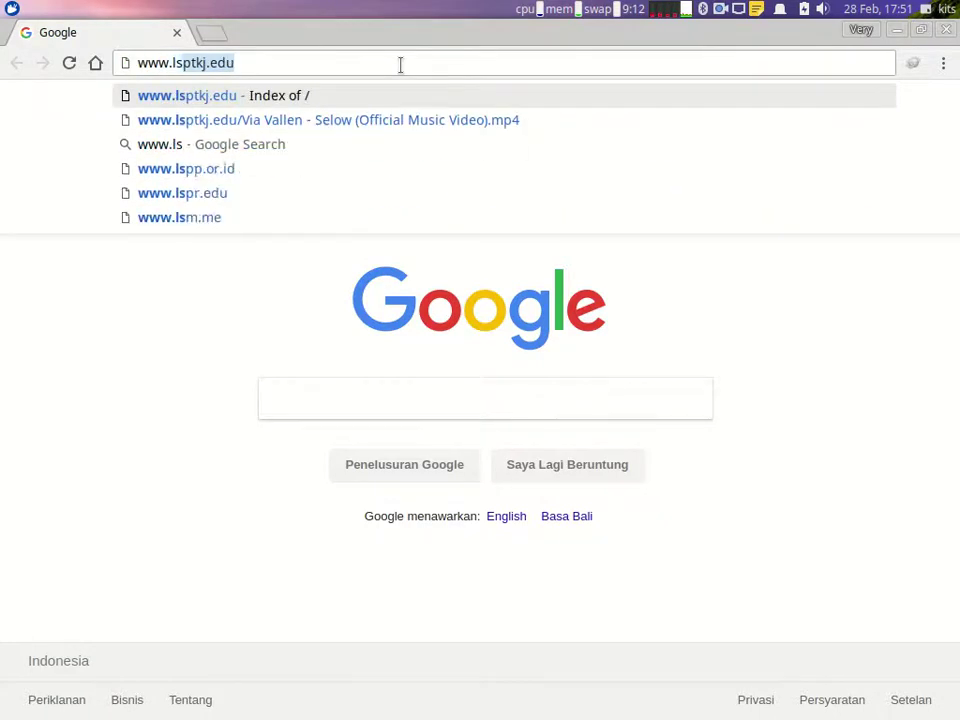
{"action": "type", "text": "ptkj"}
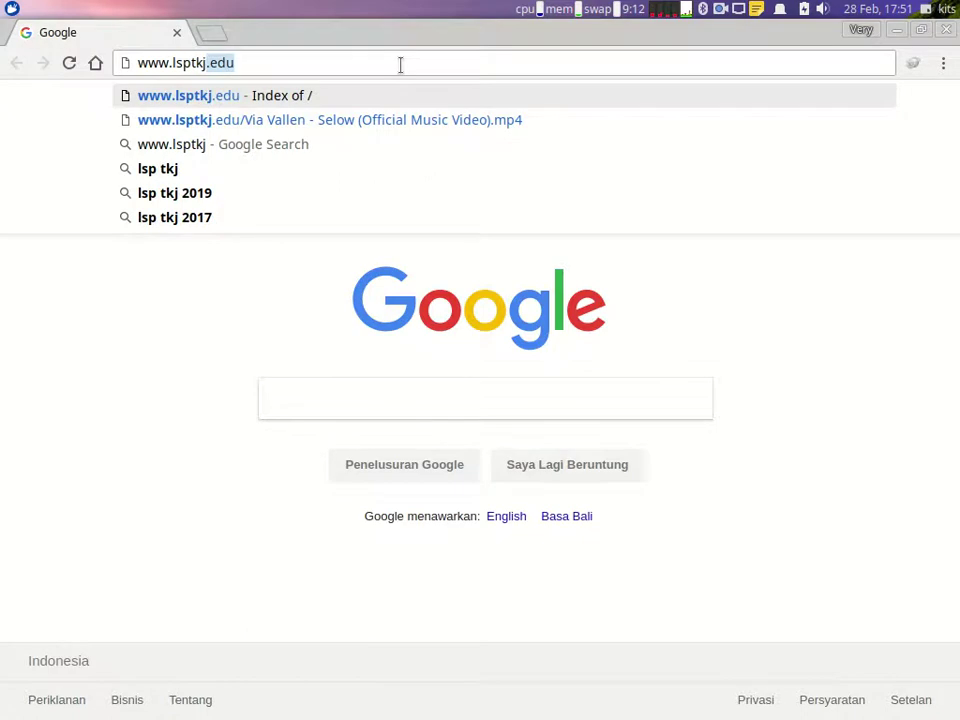
{"action": "type", "text": ".e"}
{"action": "key", "text": "Return"}
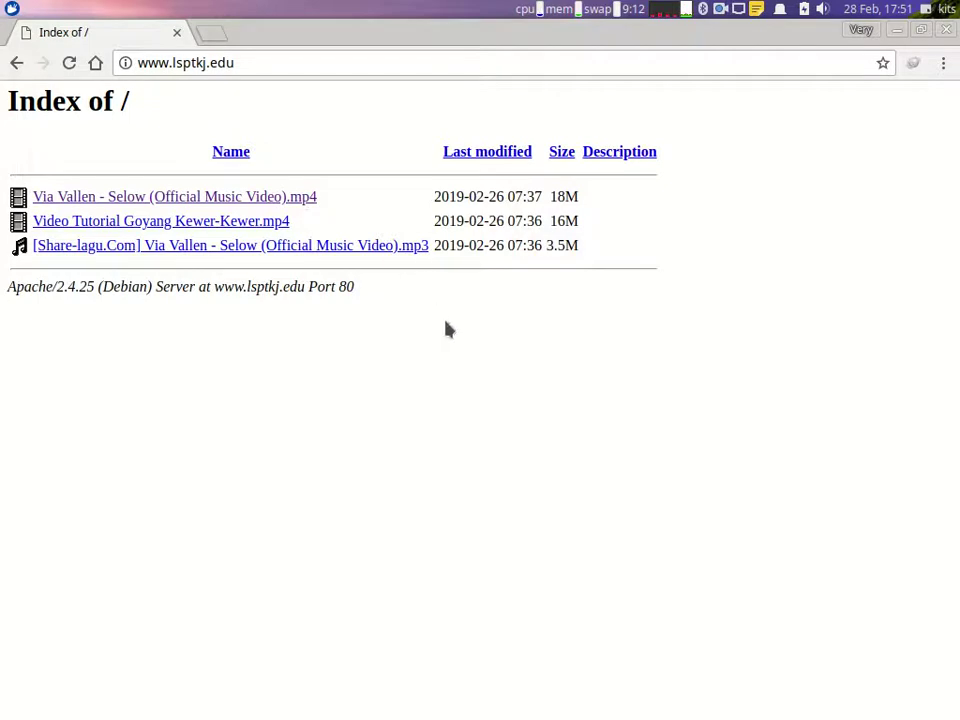
{"action": "mouse_move", "coordinate": [620, 715]}
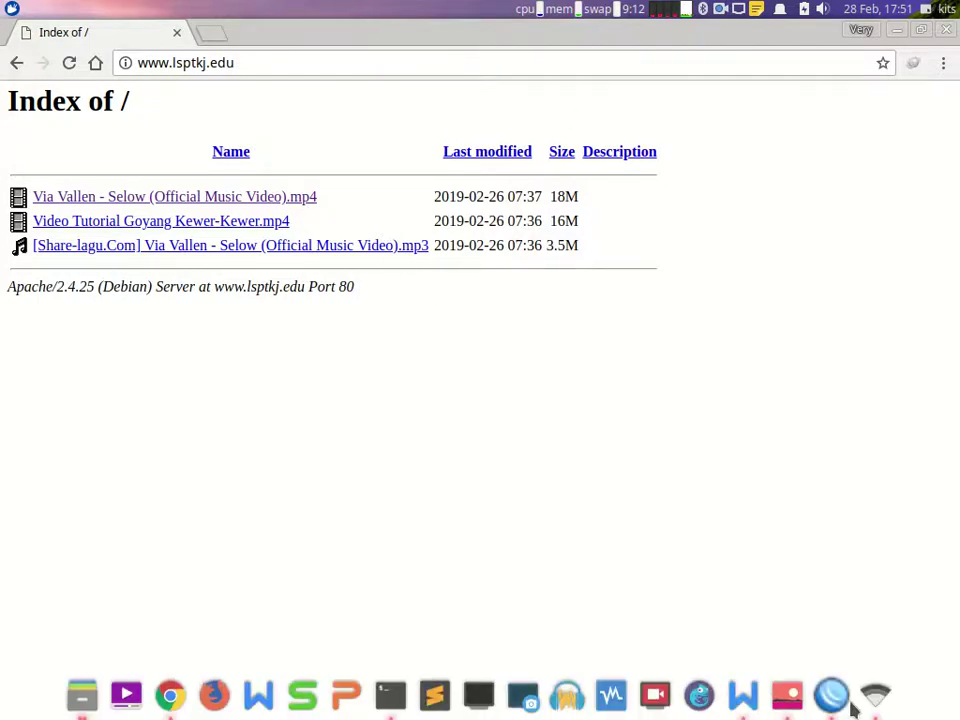
Step: In the WPS Writer task sheet, highlight the DHCP Server section's Relay1–Relay4 Ether 3 lines
{"action": "left_click", "coordinate": [743, 695]}
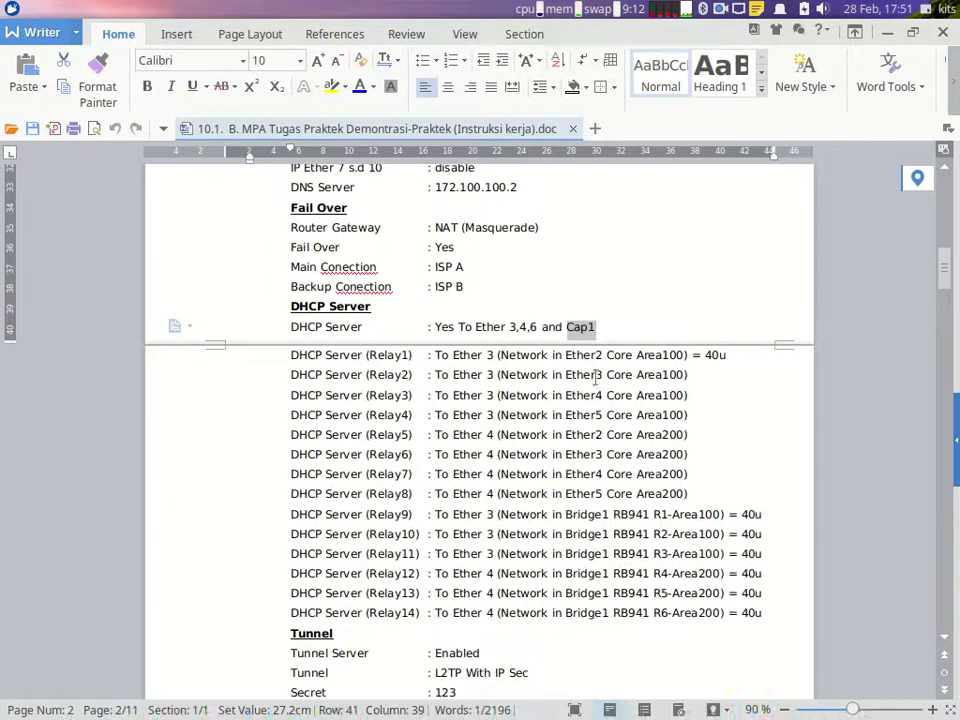
{"action": "left_click_drag", "start_coordinate": [514, 325], "coordinate": [541, 322]}
{"action": "scroll", "coordinate": [541, 322], "scroll_direction": "down", "scroll_amount": 1}
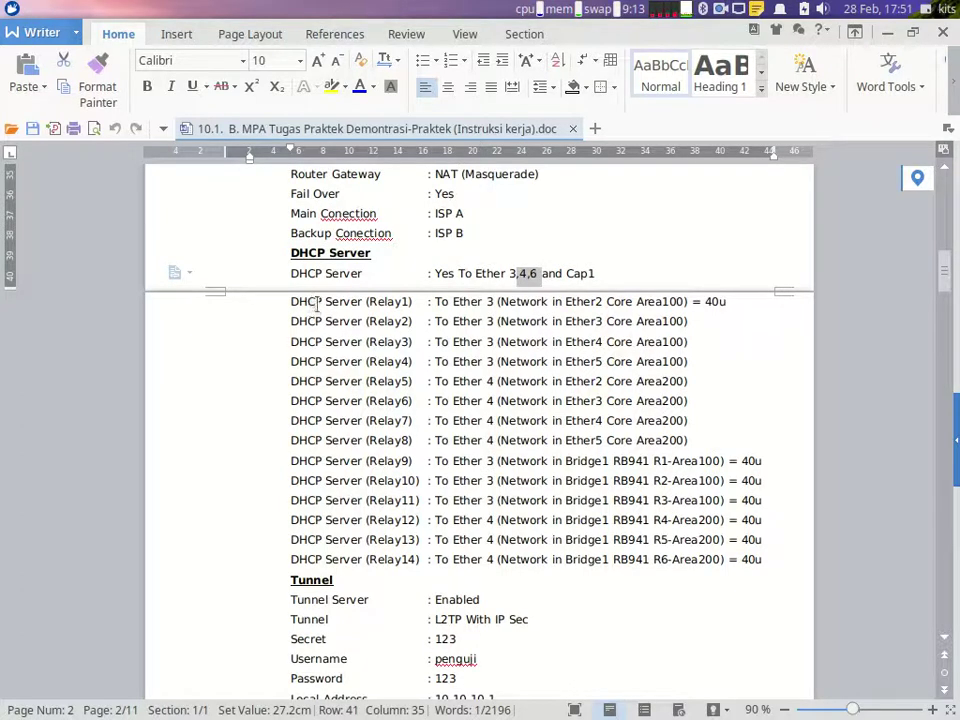
{"action": "mouse_move", "coordinate": [830, 715]}
{"action": "left_click_drag", "start_coordinate": [284, 304], "coordinate": [694, 372]}
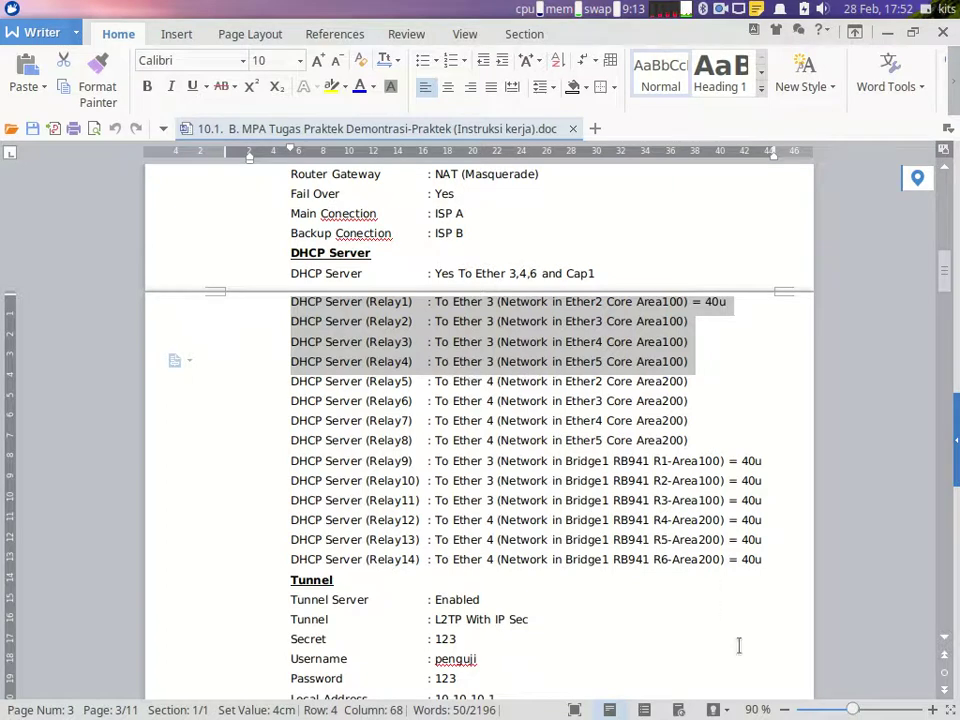
Step: Rerun WinBox DHCP Setup on ether3 up to the 10.100.78.0/30 address space step
{"action": "left_click", "coordinate": [830, 697]}
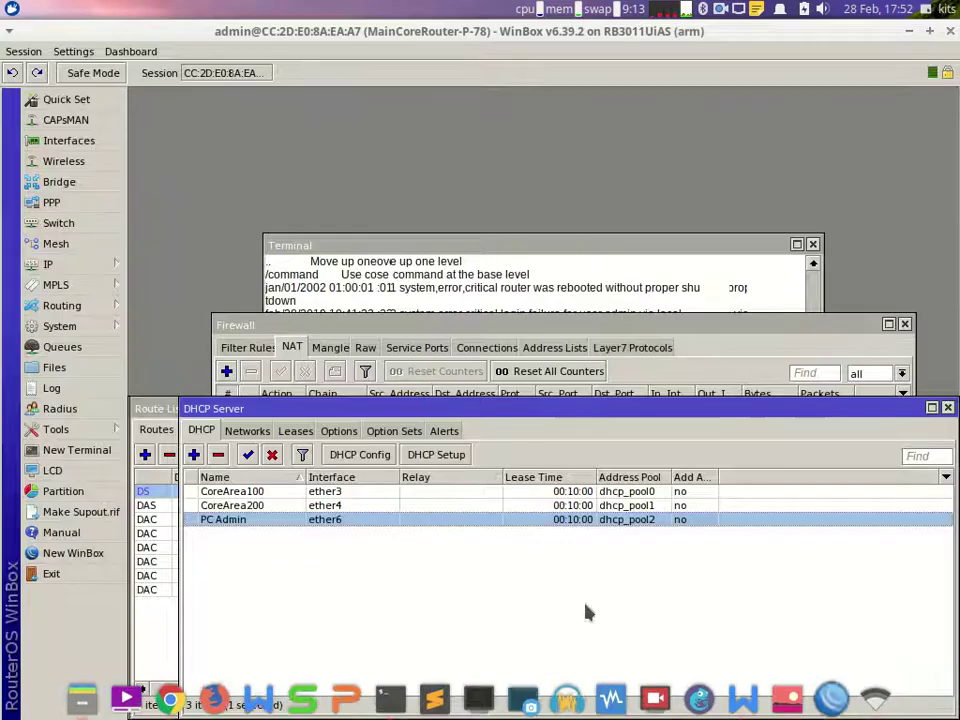
{"action": "left_click", "coordinate": [434, 455]}
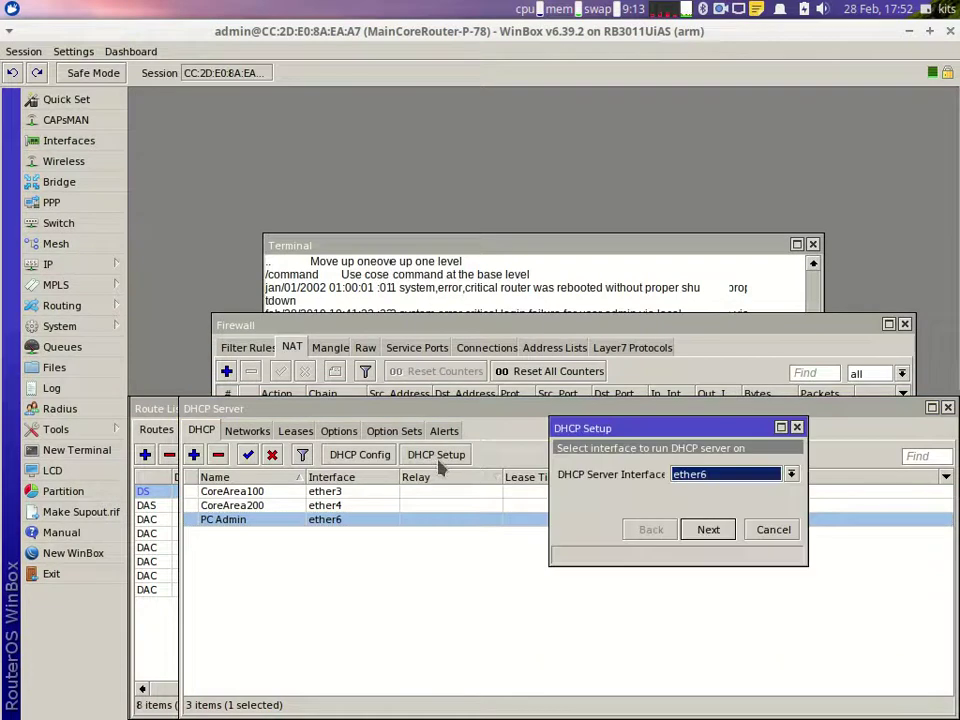
{"action": "left_click", "coordinate": [710, 477]}
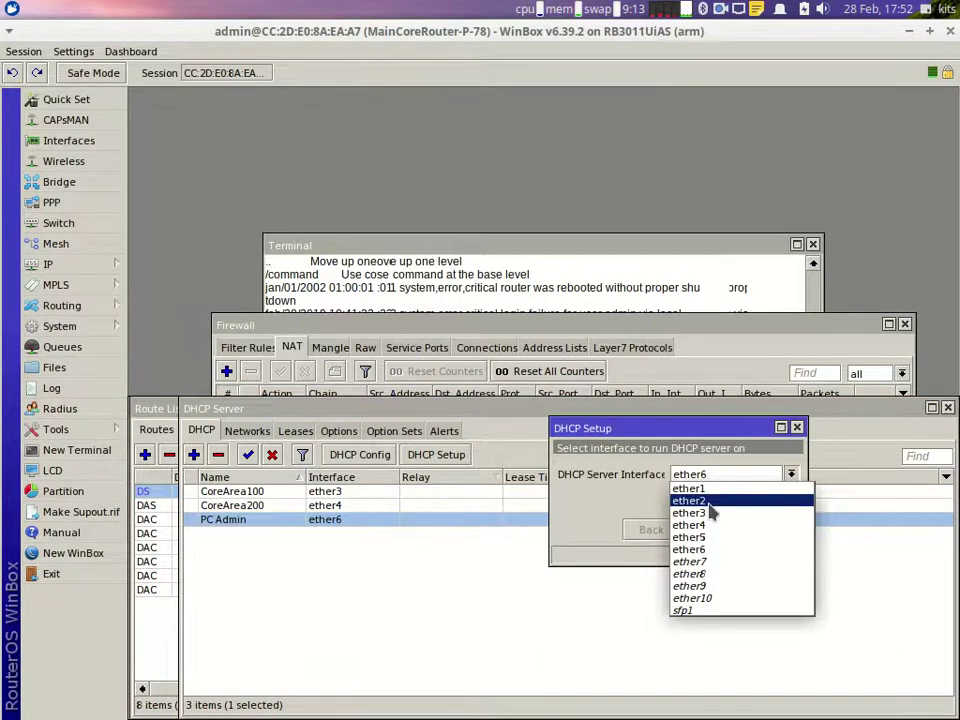
{"action": "left_click", "coordinate": [700, 513]}
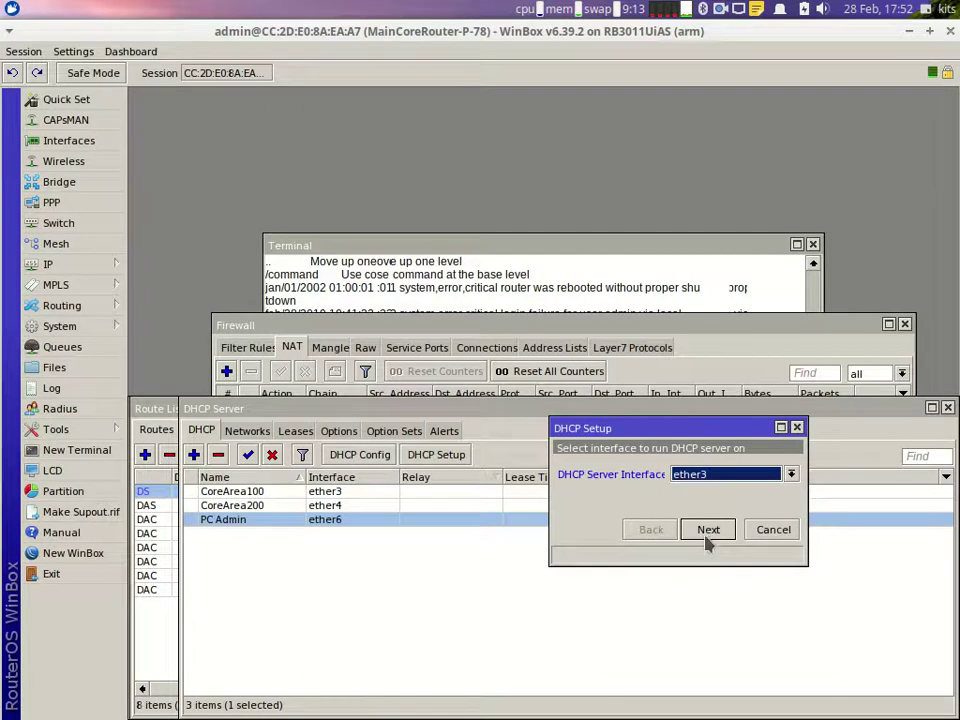
{"action": "left_click", "coordinate": [707, 532]}
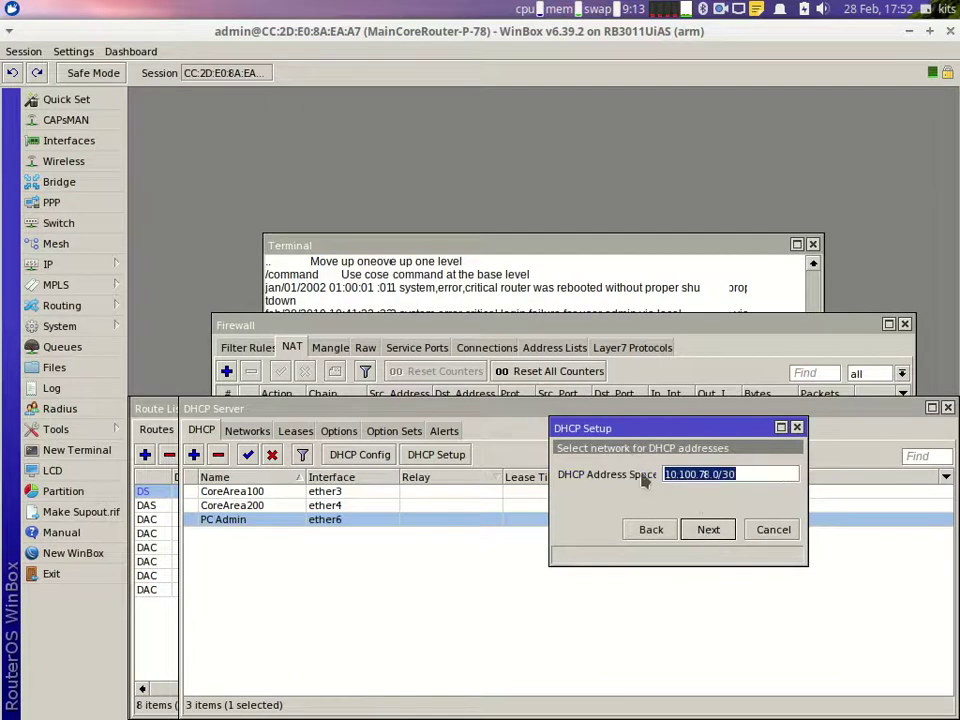
{"action": "mouse_move", "coordinate": [788, 700]}
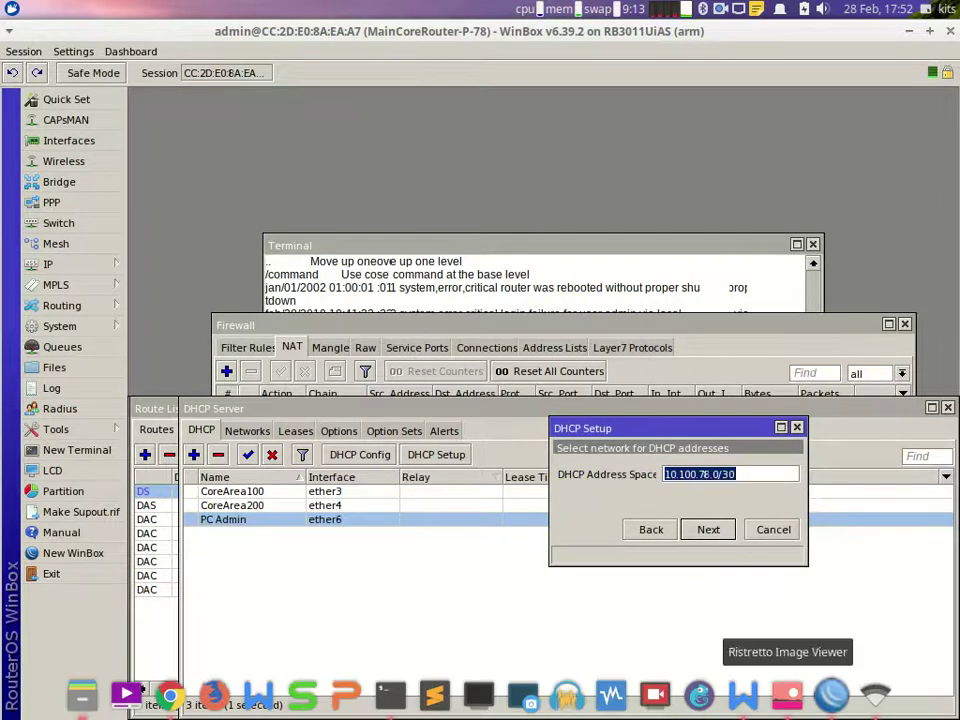
{"action": "left_click", "coordinate": [743, 694]}
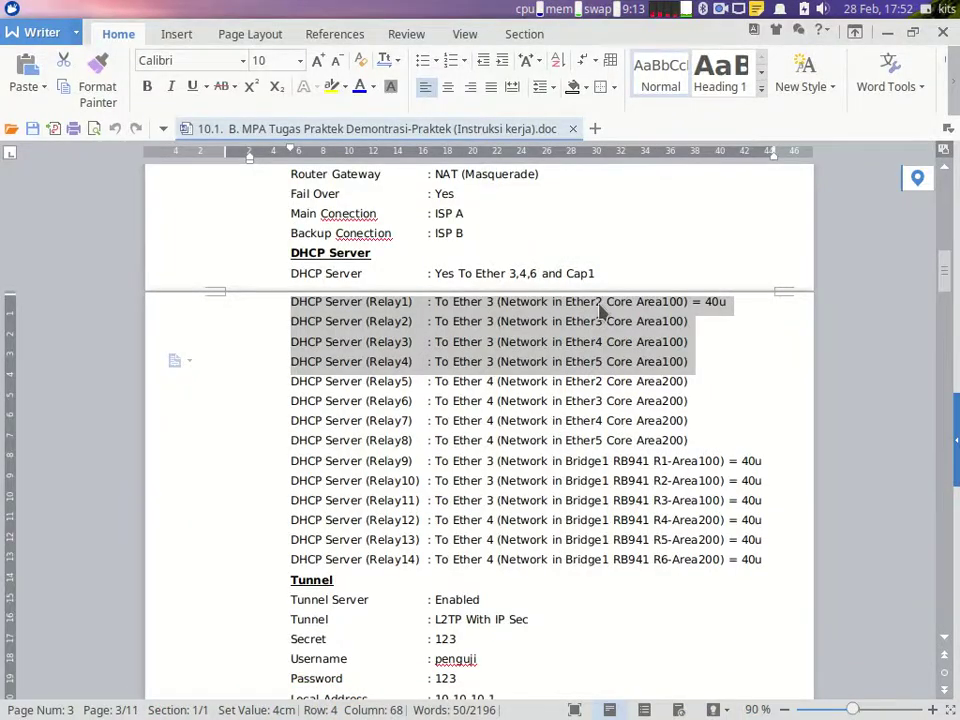
Step: Scroll to Core Router Area100 and highlight the IP Ether2 through IP Ether 5 lines
{"action": "scroll", "coordinate": [585, 495], "scroll_direction": "down", "scroll_amount": 10}
{"action": "scroll", "coordinate": [586, 497], "scroll_direction": "down", "scroll_amount": 10}
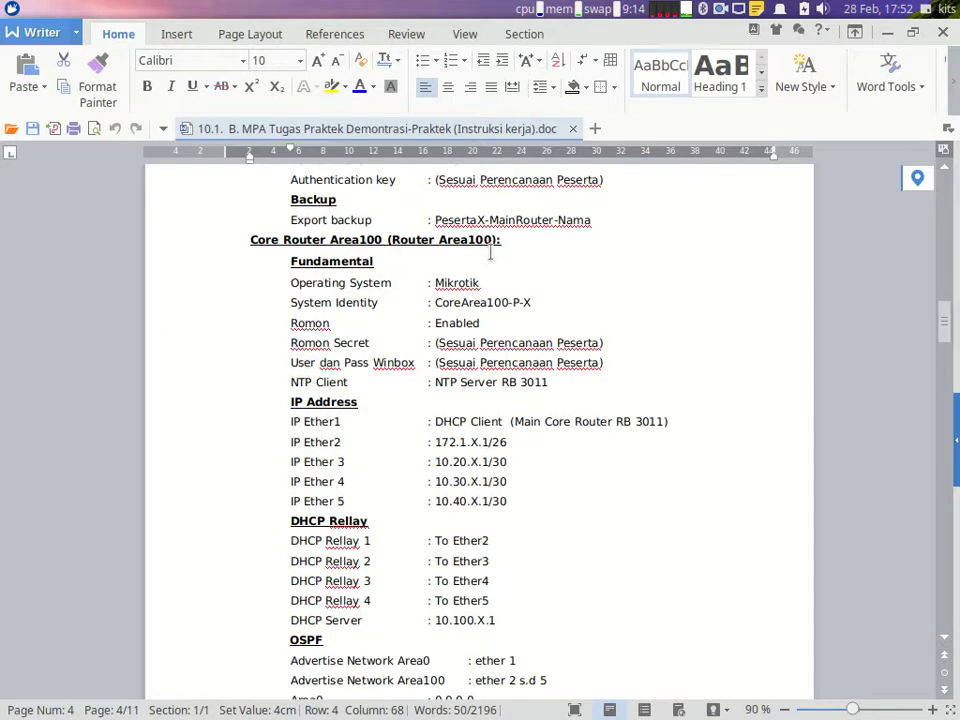
{"action": "scroll", "coordinate": [366, 190], "scroll_direction": "down", "scroll_amount": 1}
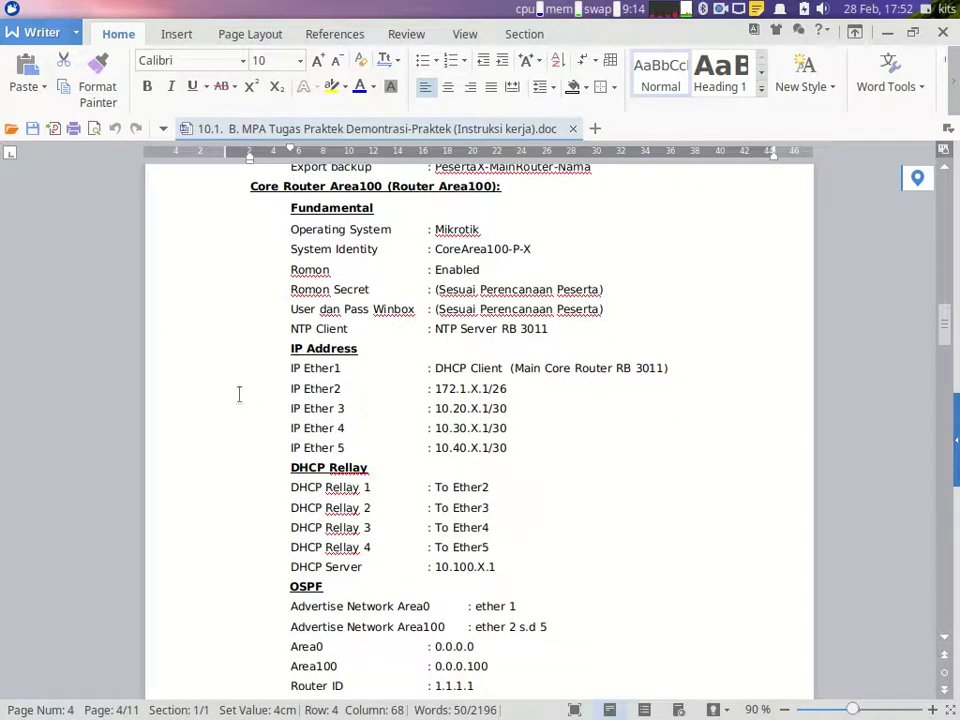
{"action": "left_click_drag", "start_coordinate": [194, 394], "coordinate": [192, 455]}
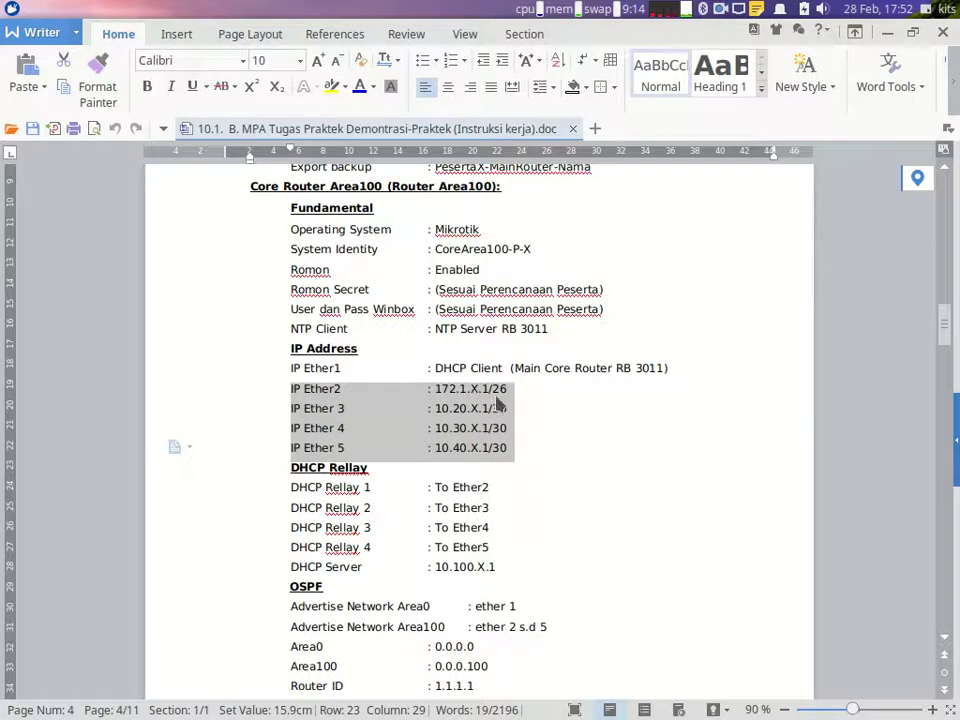
Step: Enter address space 172.1.78.0/26 and gateway 172.1.78.1, advancing past relay to the address pool step
{"action": "left_click", "coordinate": [832, 700]}
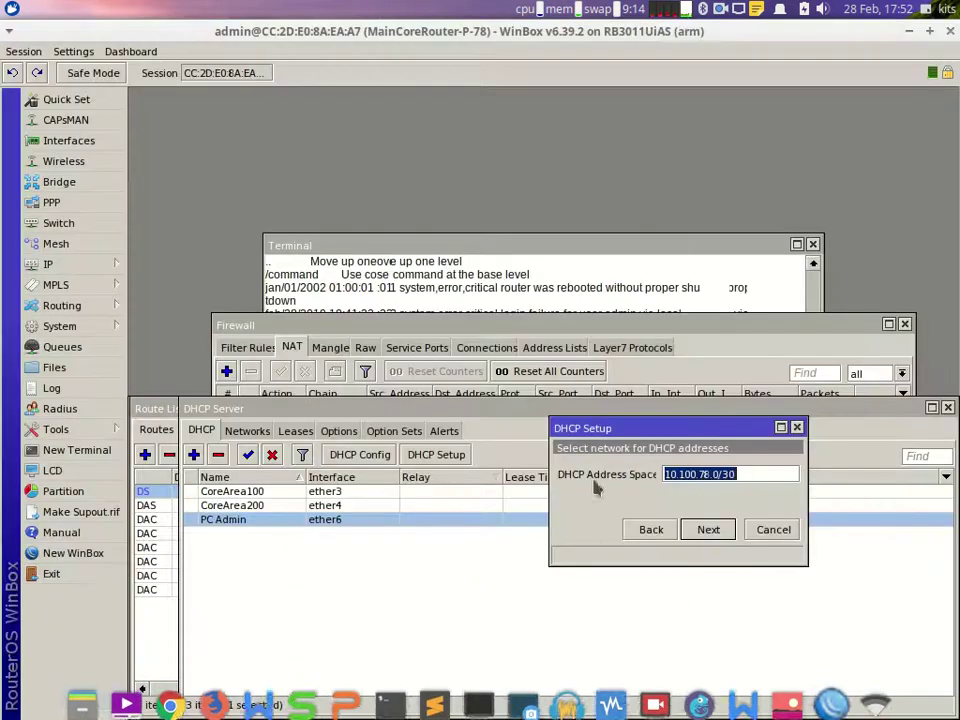
{"action": "type", "text": "17"}
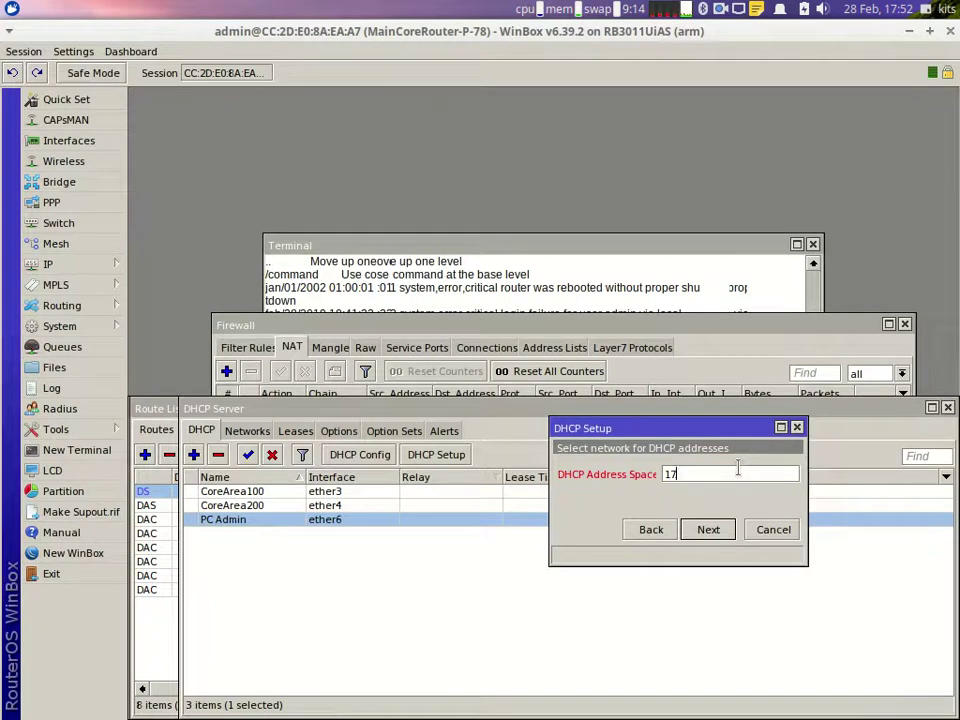
{"action": "type", "text": "2.1.78.0/26"}
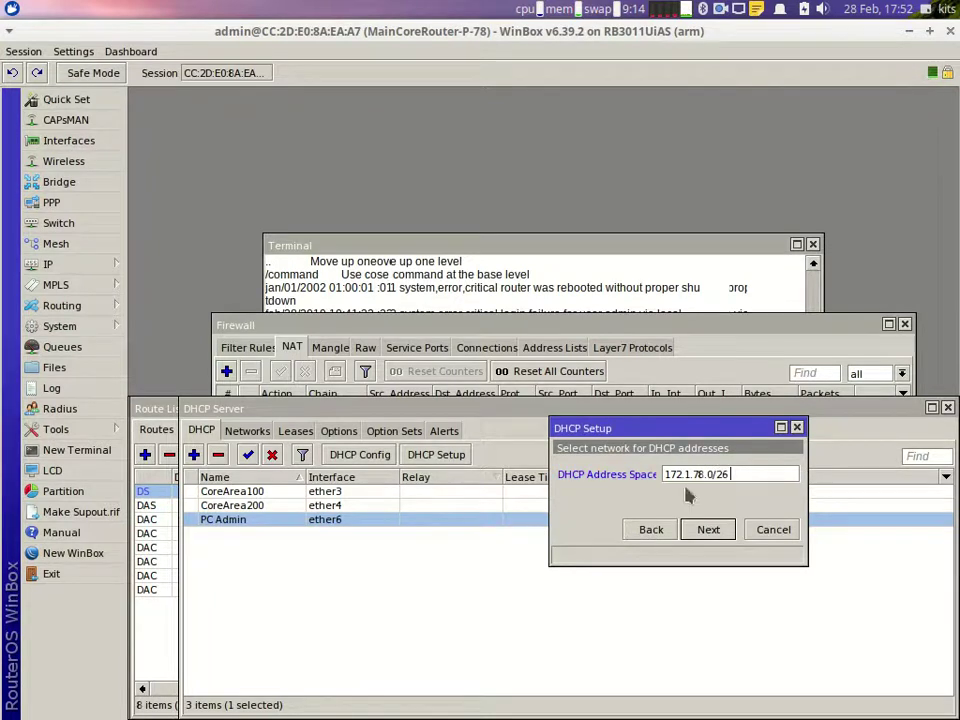
{"action": "left_click", "coordinate": [708, 531]}
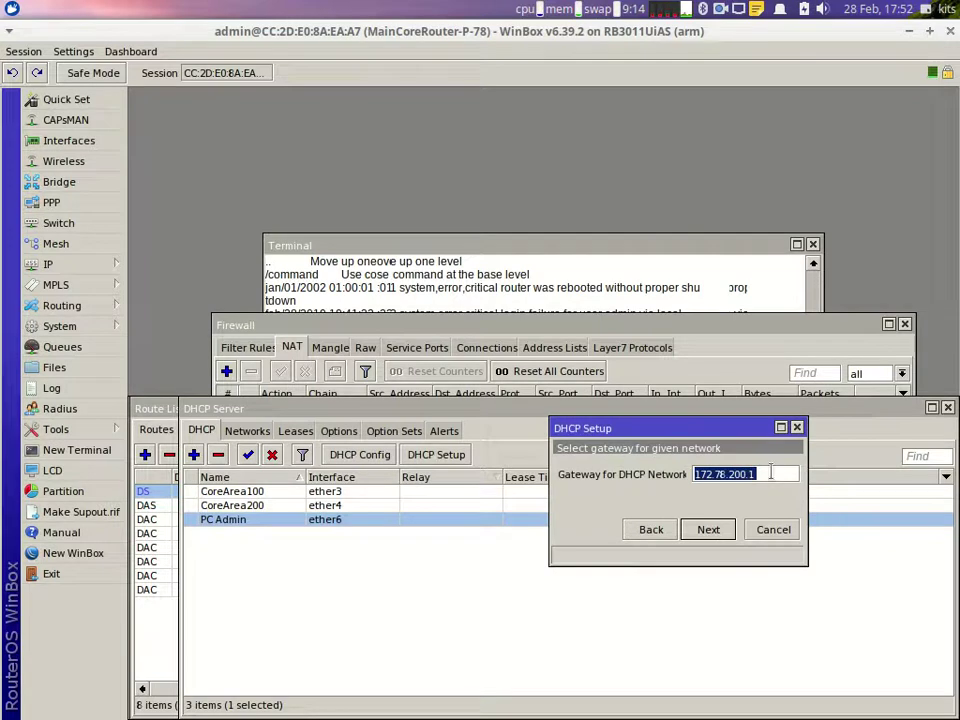
{"action": "type", "text": "172."}
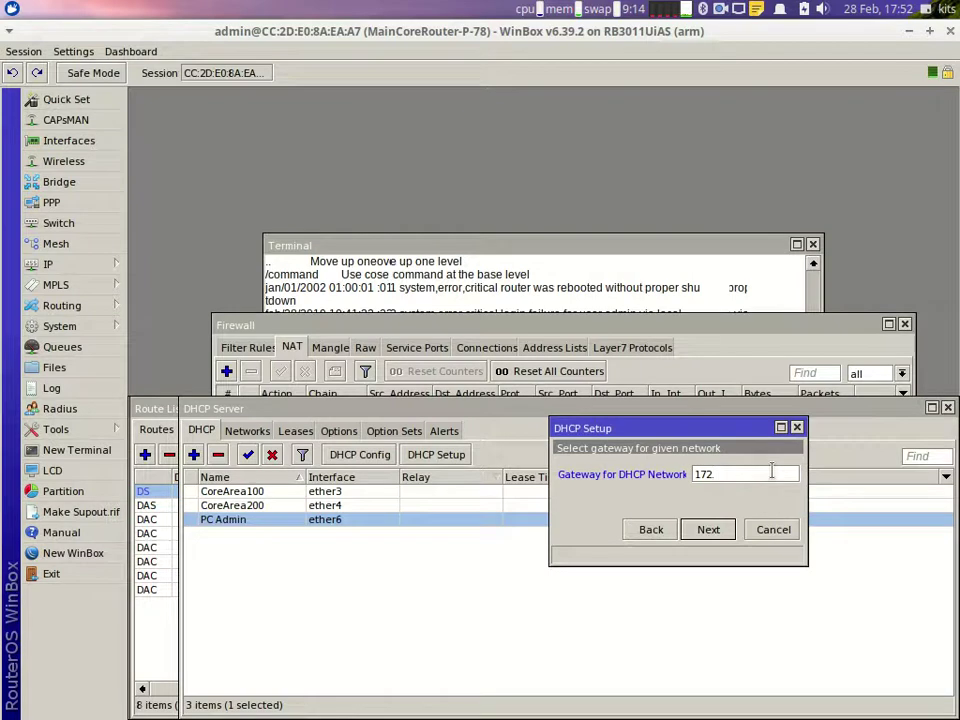
{"action": "type", "text": "1.78.1"}
{"action": "key", "text": "Return"}
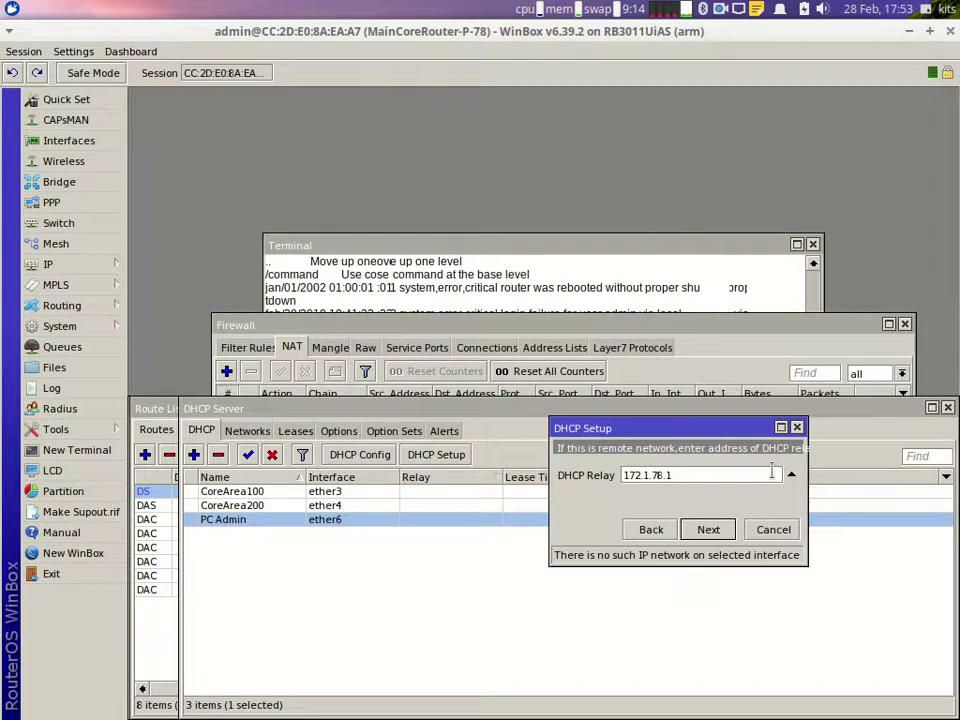
{"action": "left_click", "coordinate": [655, 531]}
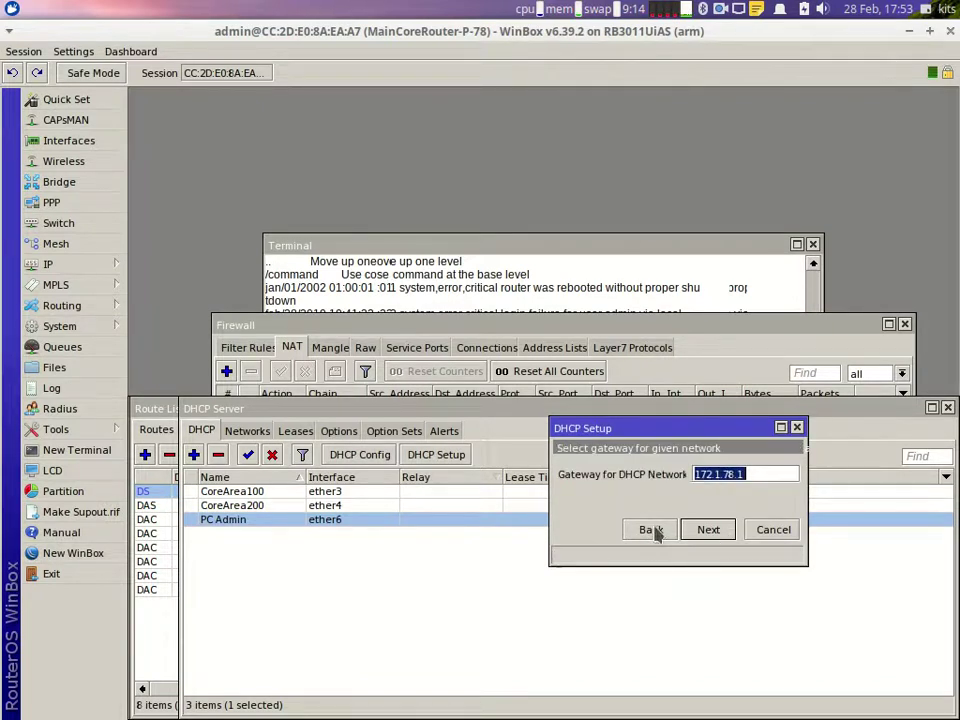
{"action": "left_click", "coordinate": [706, 536]}
{"action": "left_click", "coordinate": [724, 529]}
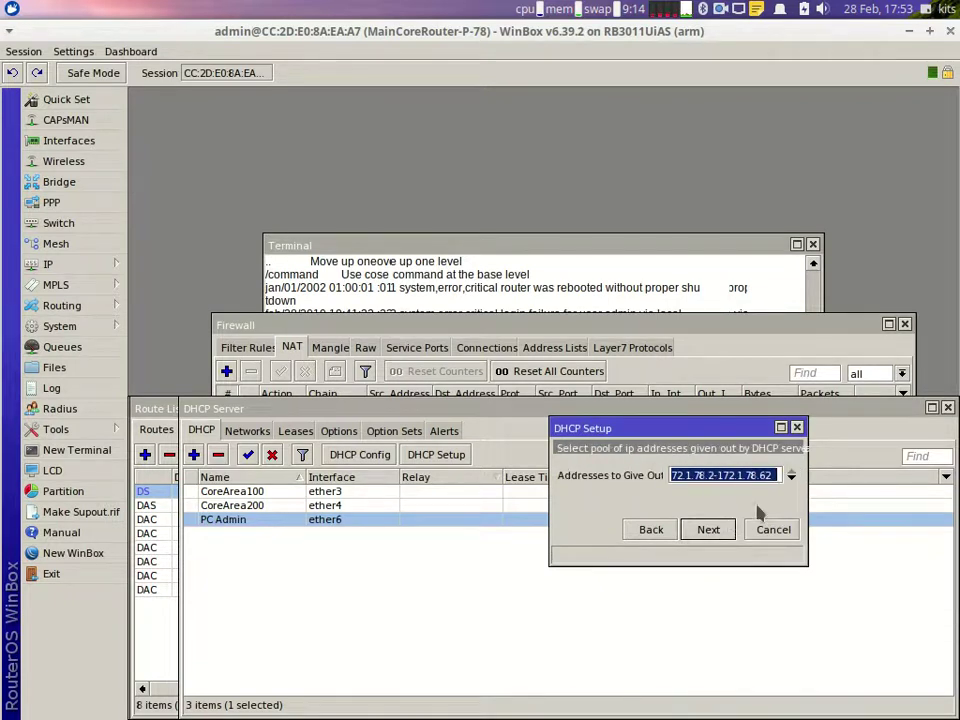
{"action": "left_click", "coordinate": [787, 694]}
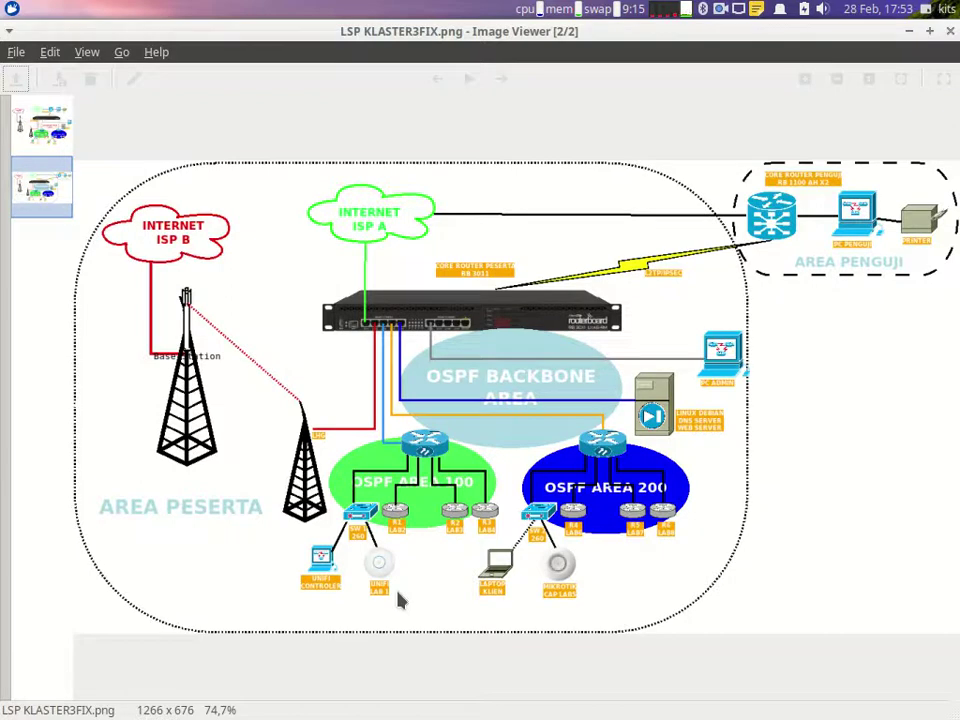
Step: Recheck the task sheet's DHCP Server and Area100 sections and the diagram, then return to WinBox
{"action": "mouse_move", "coordinate": [705, 715]}
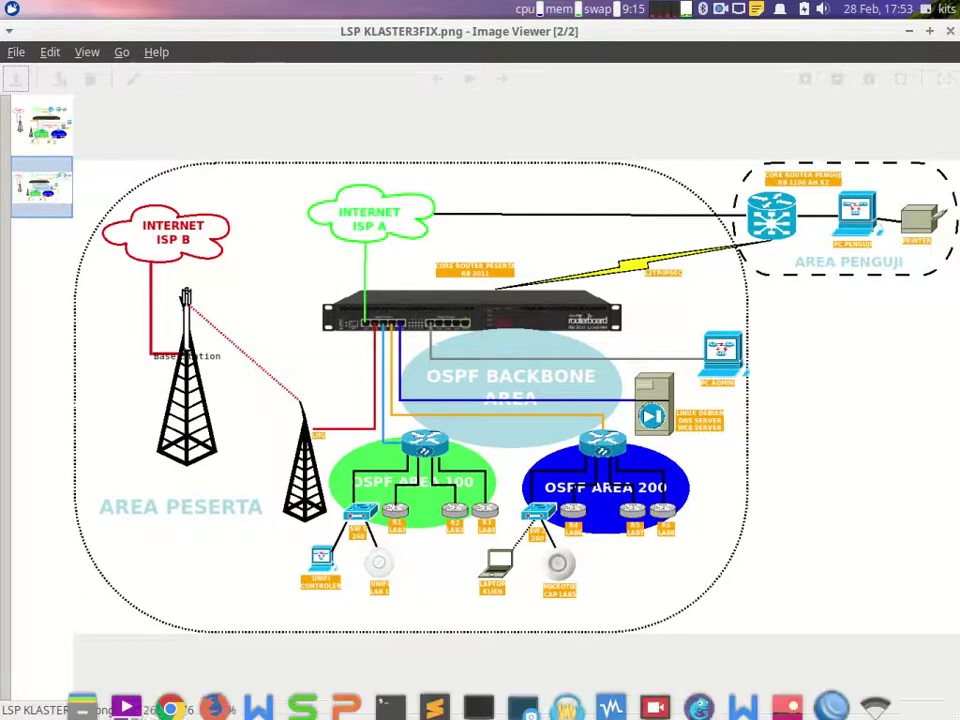
{"action": "left_click", "coordinate": [743, 695]}
{"action": "scroll", "coordinate": [608, 545], "scroll_direction": "up", "scroll_amount": 10}
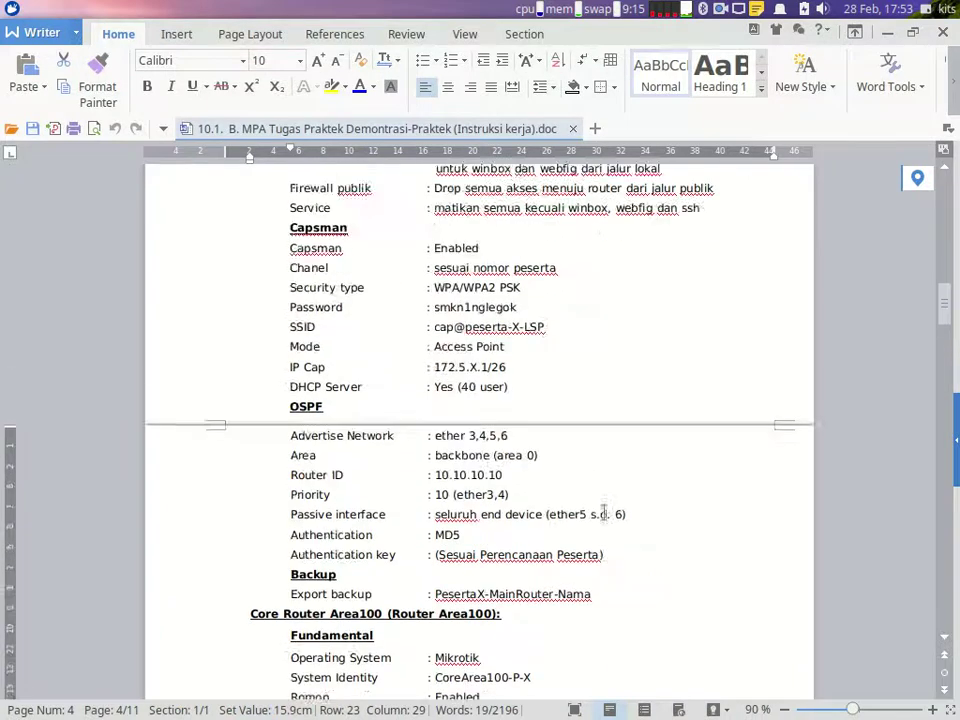
{"action": "scroll", "coordinate": [731, 300], "scroll_direction": "up", "scroll_amount": 4}
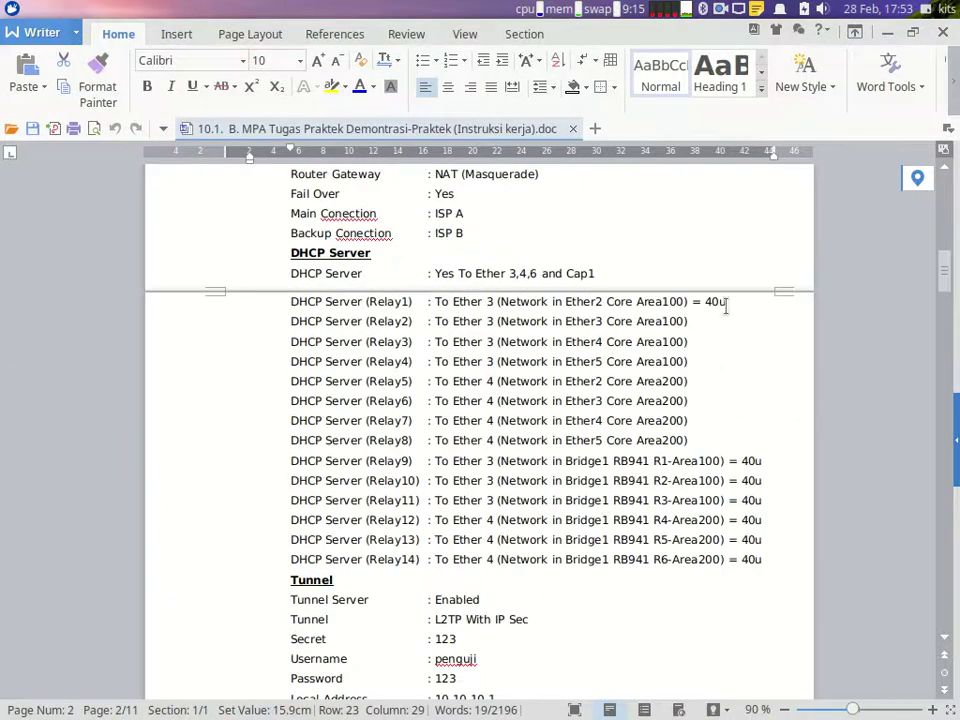
{"action": "scroll", "coordinate": [724, 356], "scroll_direction": "down", "scroll_amount": 4}
{"action": "scroll", "coordinate": [724, 356], "scroll_direction": "down", "scroll_amount": 15}
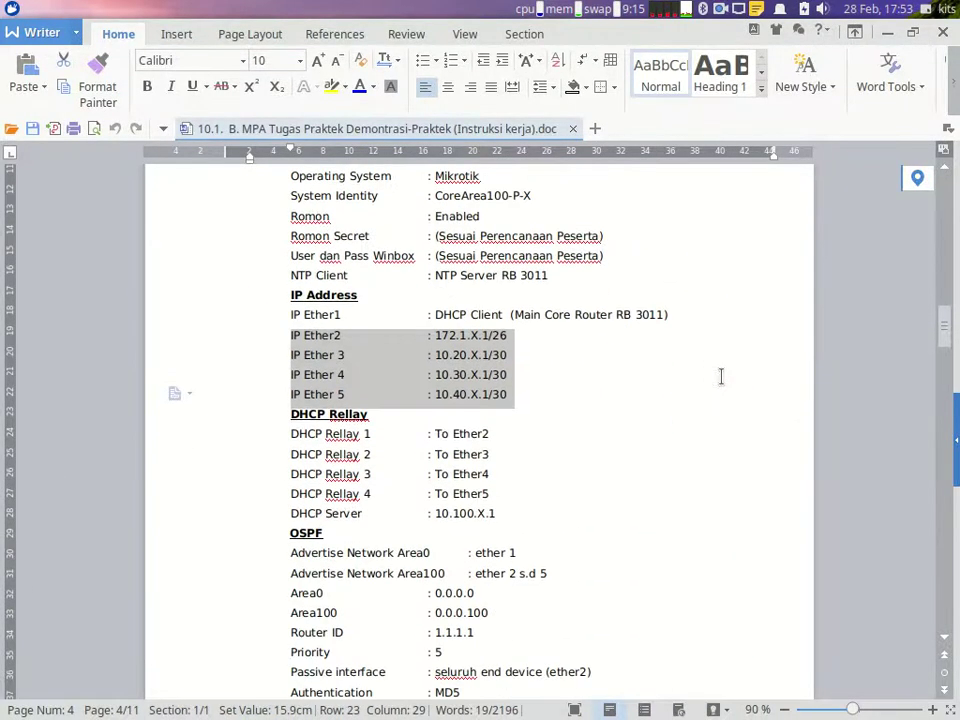
{"action": "left_click", "coordinate": [782, 695]}
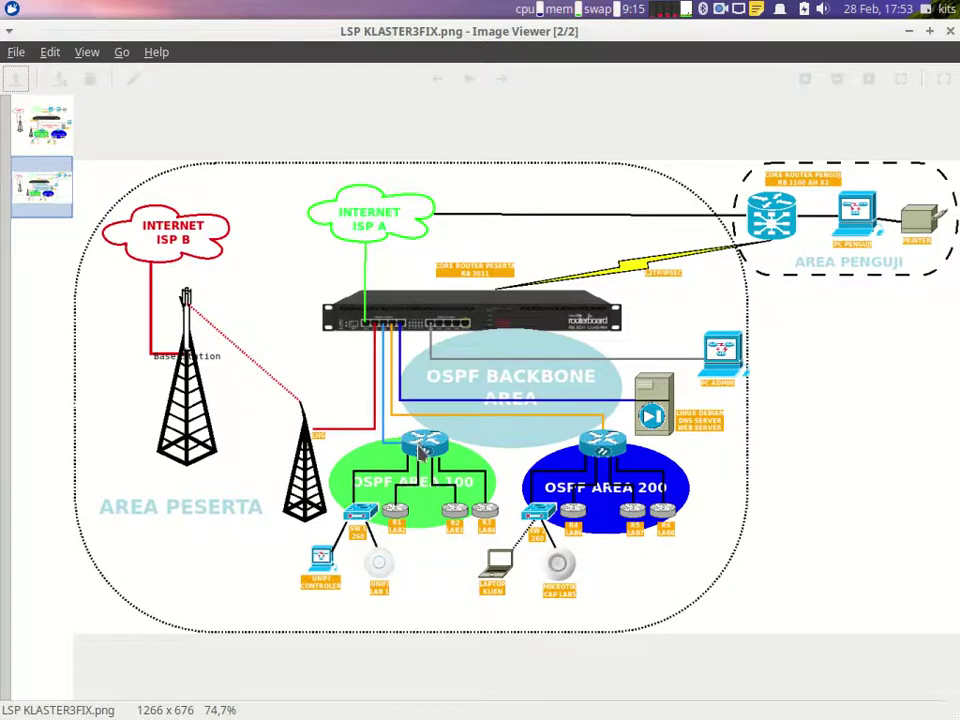
{"action": "left_click", "coordinate": [834, 694]}
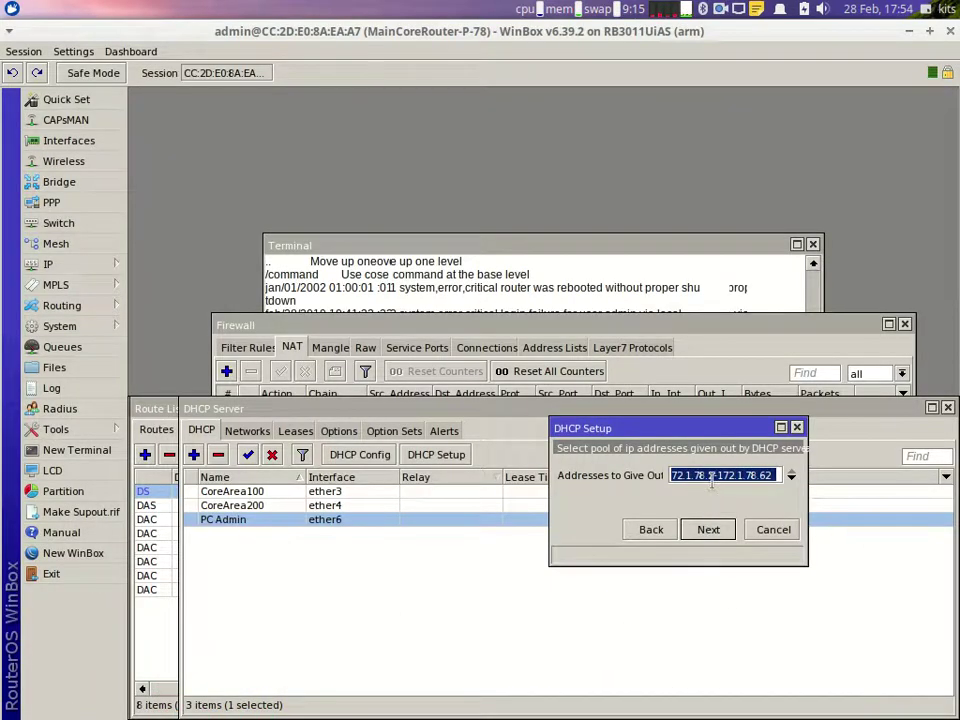
Step: End the pool at 172.1.78.44, accept the remaining defaults to create dhcp1, and start another DHCP Setup
{"action": "left_click", "coordinate": [778, 474]}
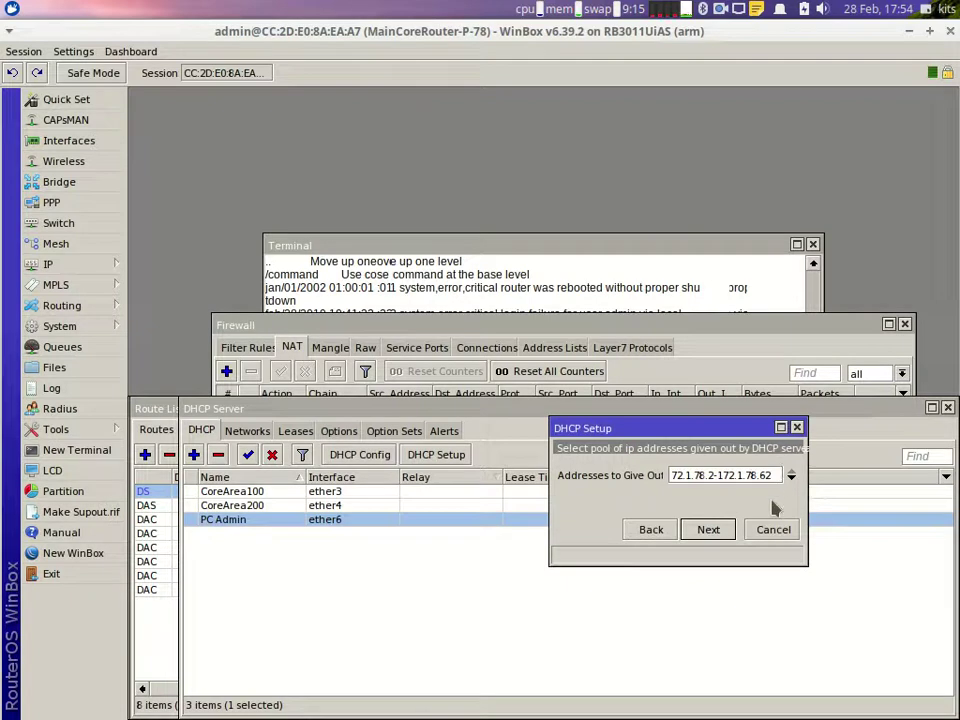
{"action": "type", "text": "44"}
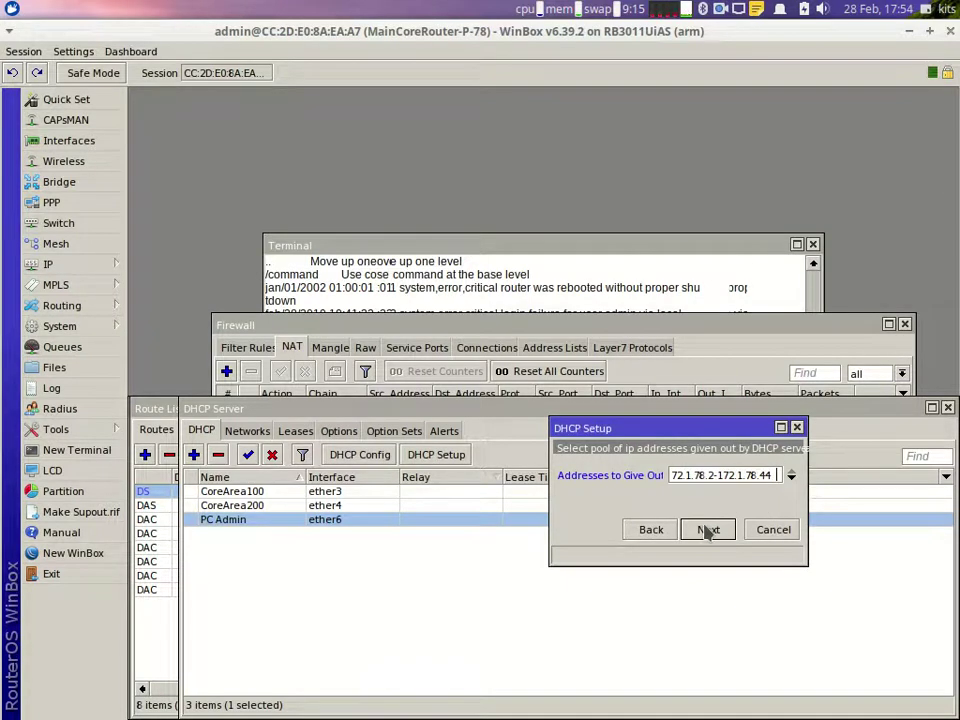
{"action": "left_click", "coordinate": [707, 529]}
{"action": "left_click", "coordinate": [707, 529]}
{"action": "left_click", "coordinate": [707, 529]}
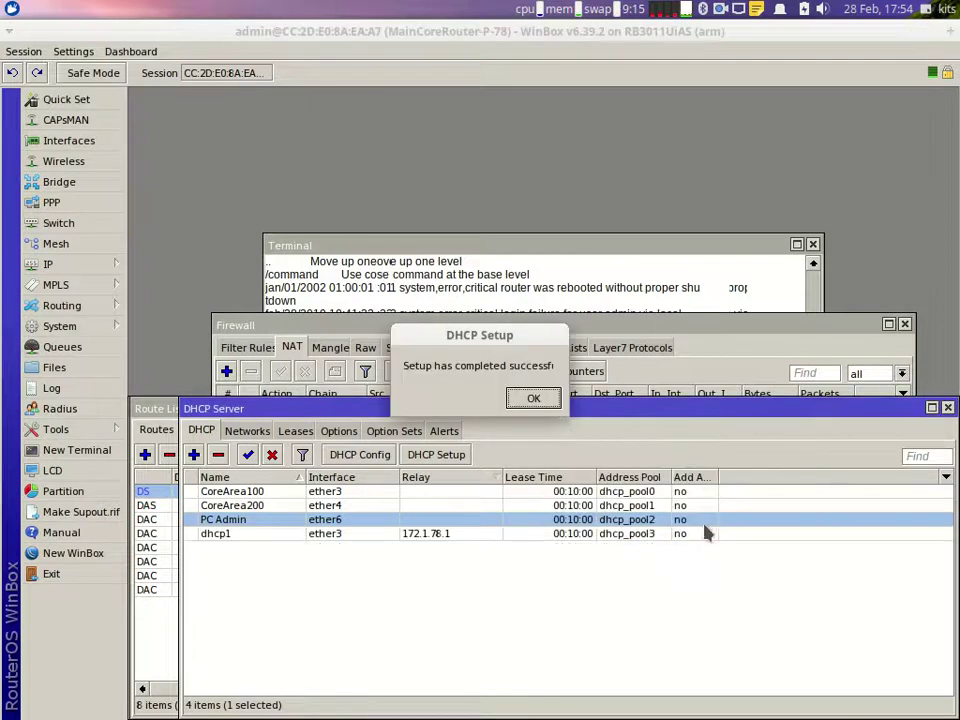
{"action": "left_click", "coordinate": [536, 400]}
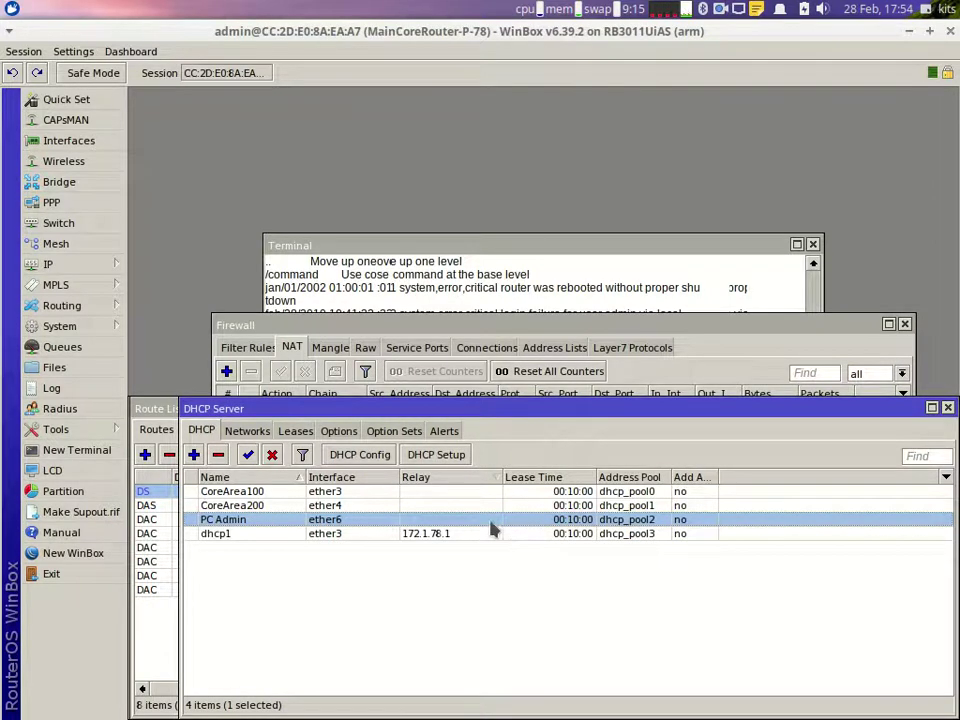
{"action": "left_click", "coordinate": [455, 455]}
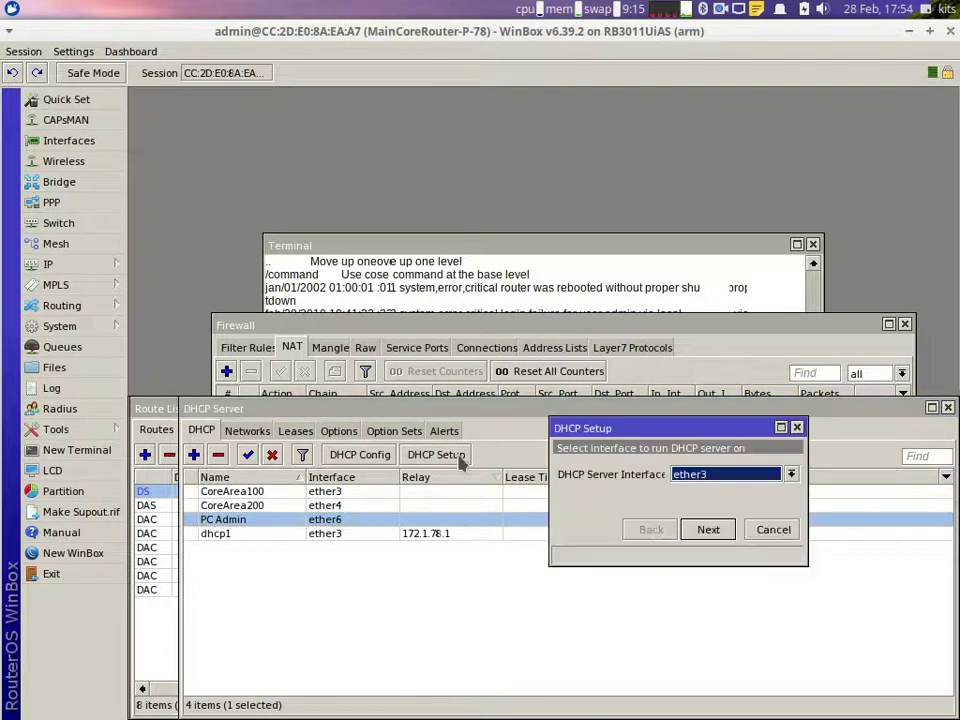
Step: Keep ether3 as the interface and enter the 10.20.78.0/30 address space
{"action": "left_click", "coordinate": [707, 529]}
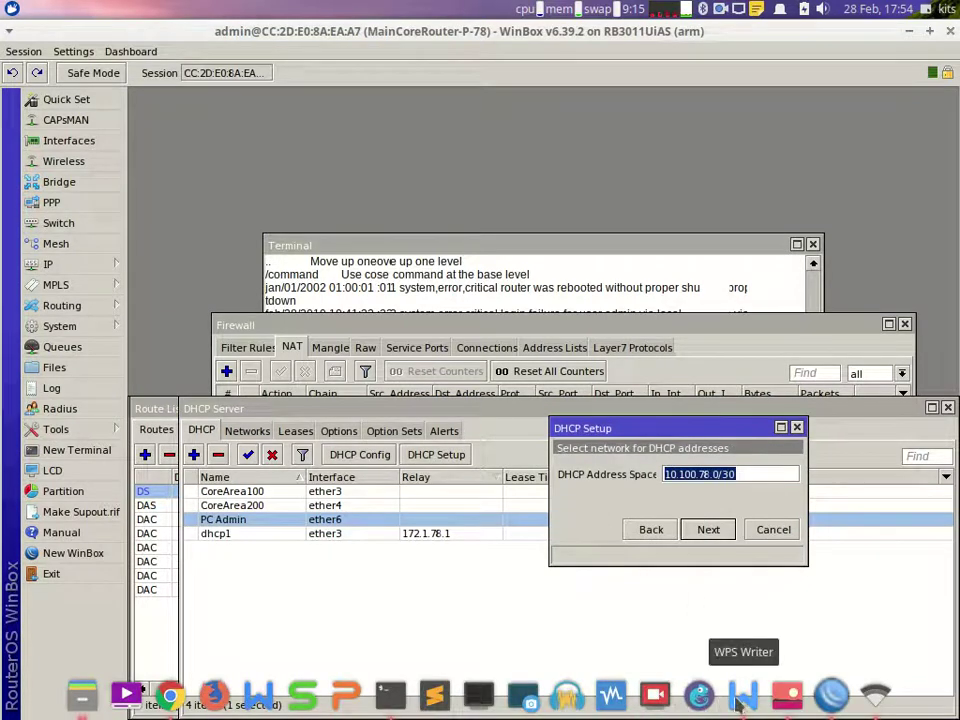
{"action": "left_click", "coordinate": [743, 693]}
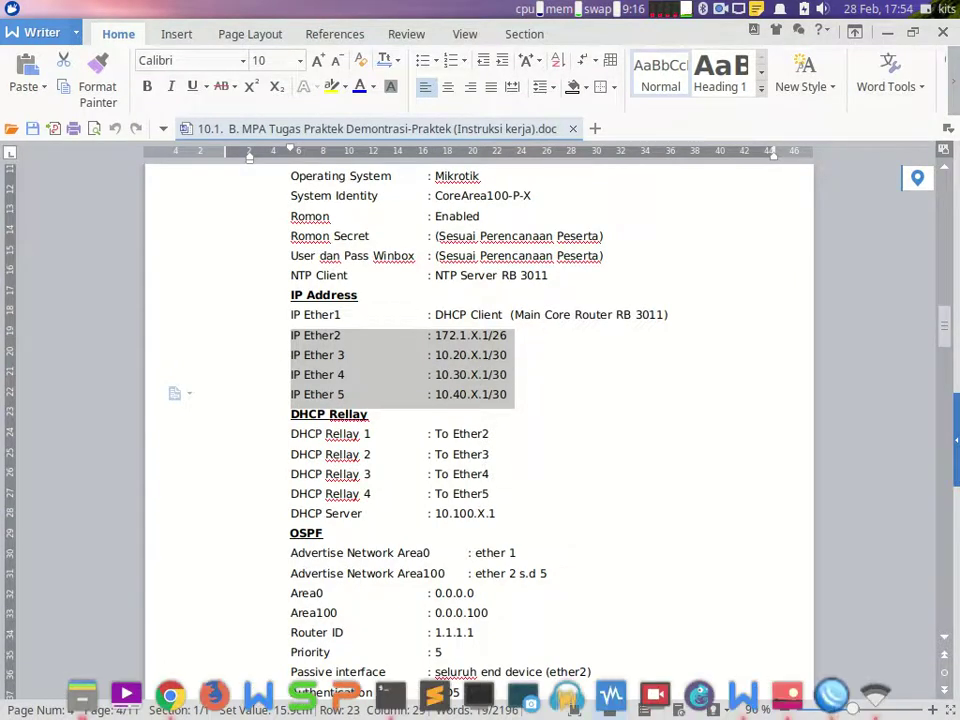
{"action": "left_click", "coordinate": [830, 708]}
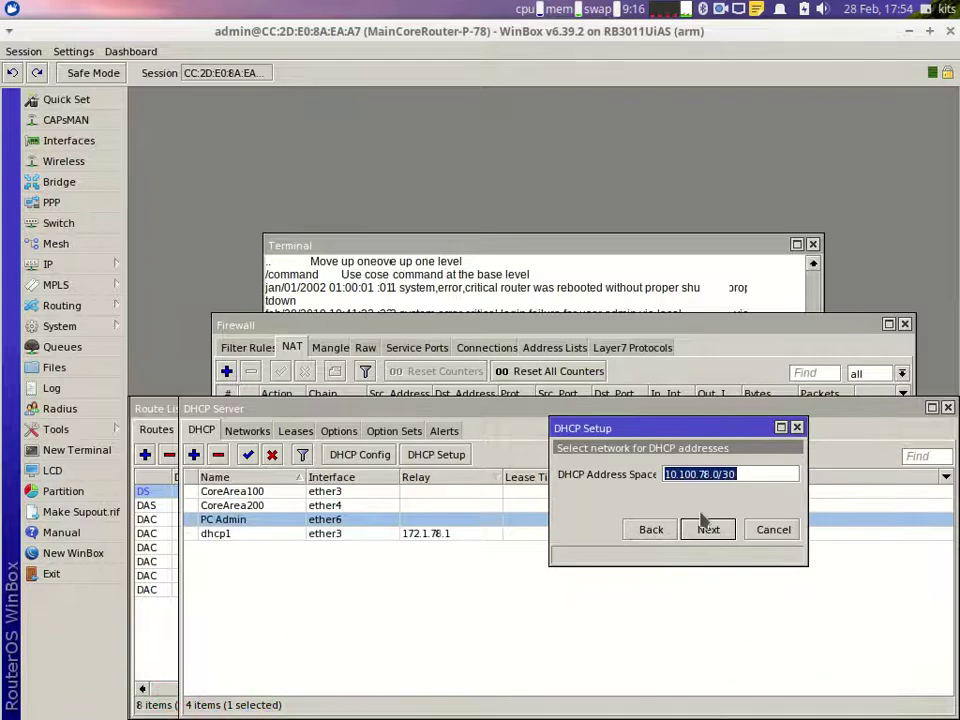
{"action": "type", "text": "10."}
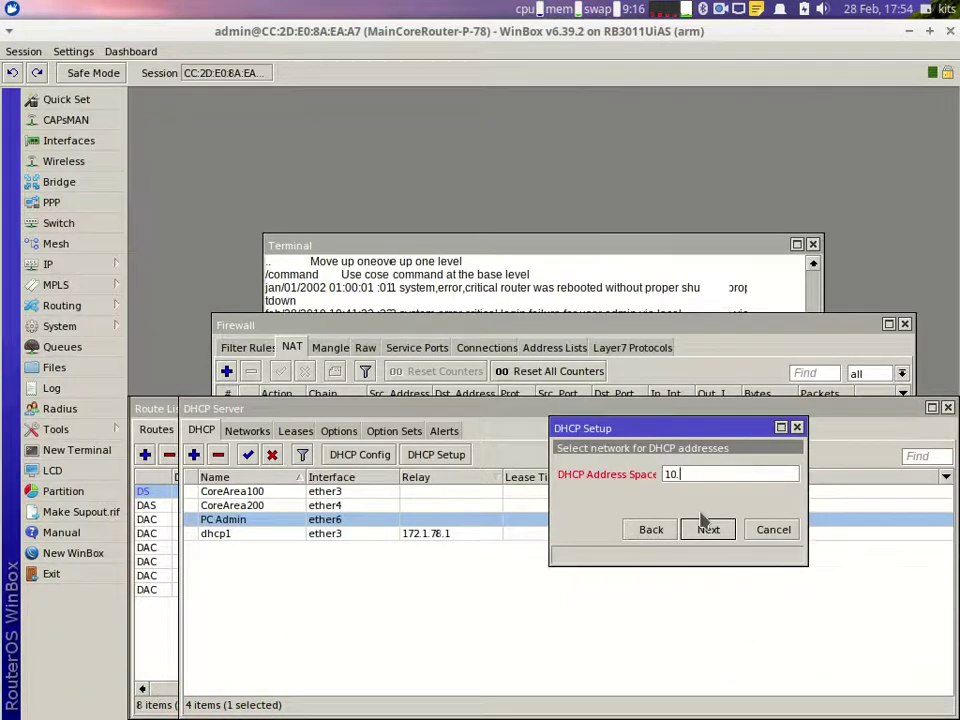
{"action": "type", "text": "20.78.0/30"}
{"action": "left_click", "coordinate": [703, 520]}
Step: Set gateway and relay to 10.20.78.1, accept the pool, DNS and lease defaults, and finish
{"action": "type", "text": "10.20."}
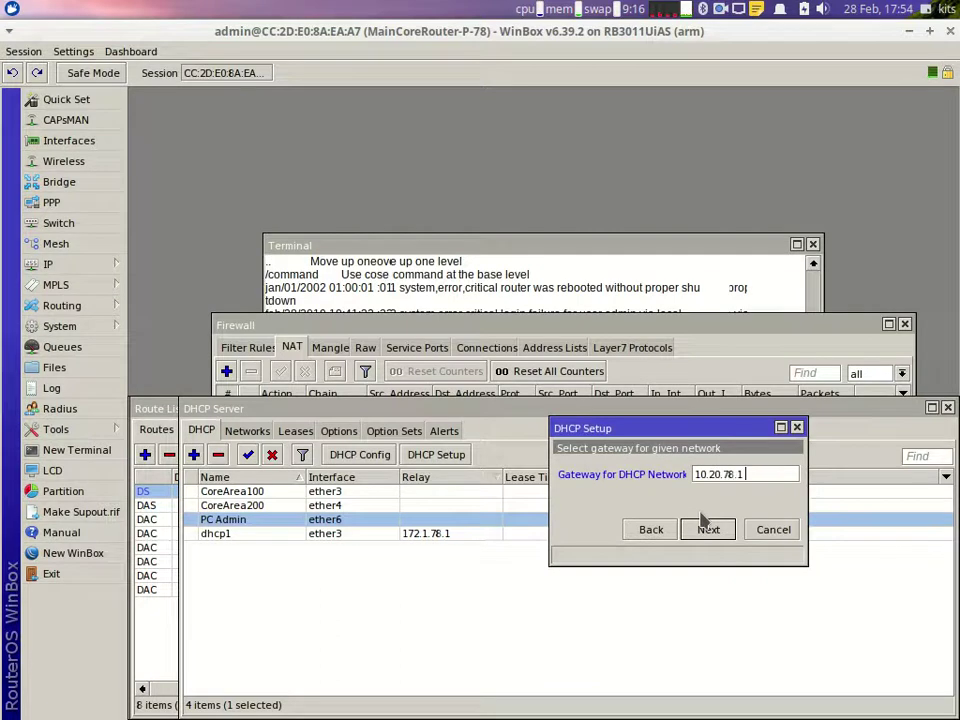
{"action": "left_click", "coordinate": [703, 520]}
{"action": "type", "text": "10.20.78.1"}
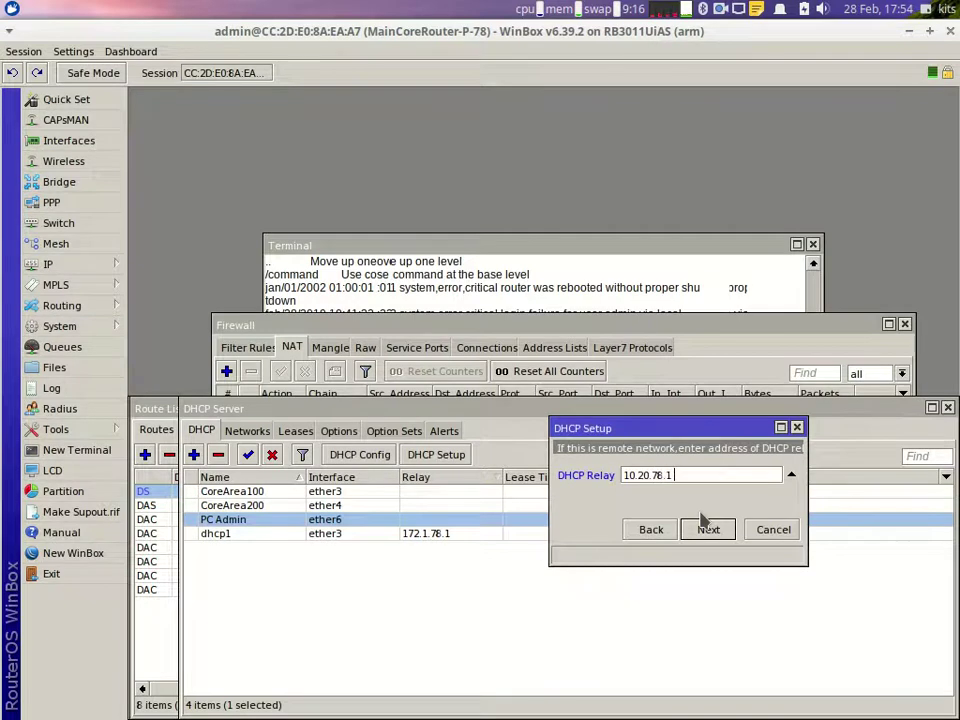
{"action": "left_click", "coordinate": [703, 520]}
{"action": "left_click", "coordinate": [703, 520]}
{"action": "left_click", "coordinate": [703, 520]}
{"action": "left_click", "coordinate": [703, 520]}
{"action": "key", "text": "Return"}
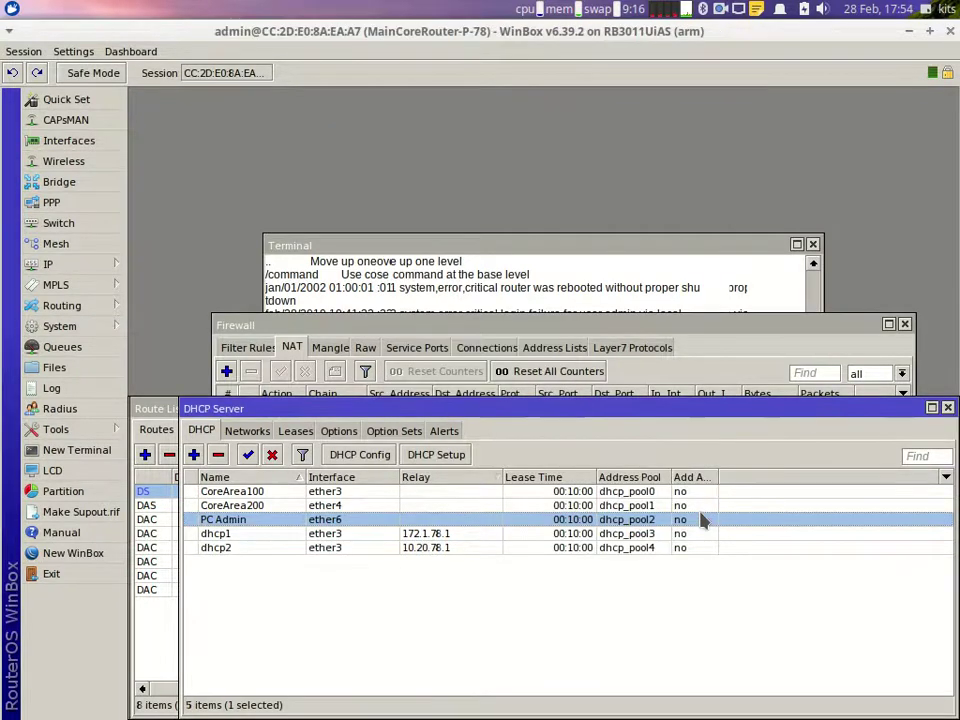
Step: Start a new DHCP Setup on ether3 with the 10.30.78.0 address space and its gateway
{"action": "left_click", "coordinate": [446, 457]}
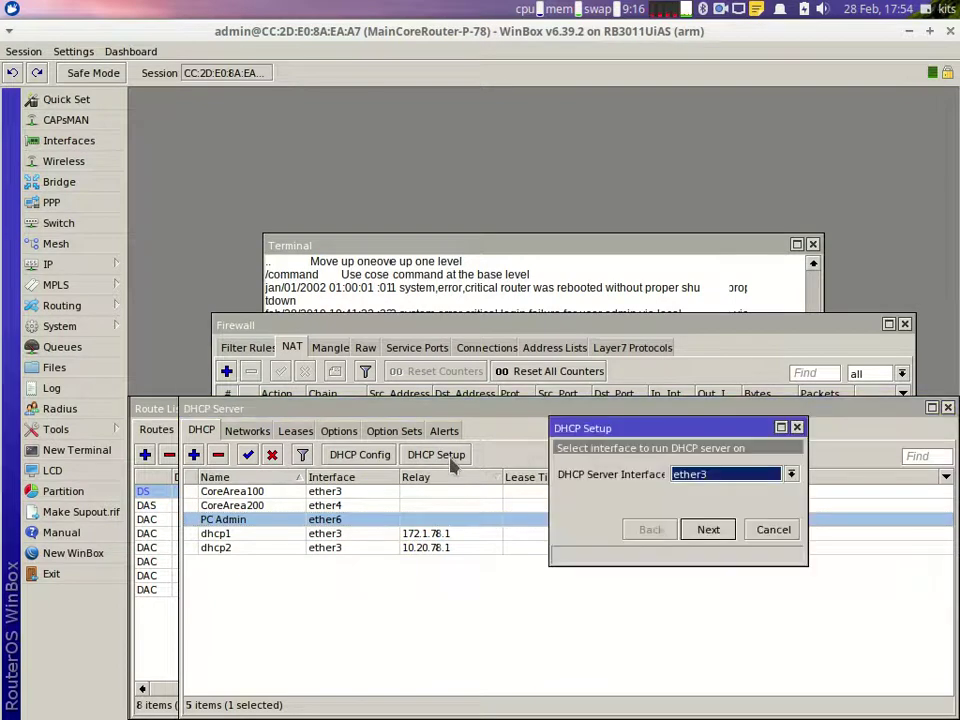
{"action": "left_click", "coordinate": [707, 530]}
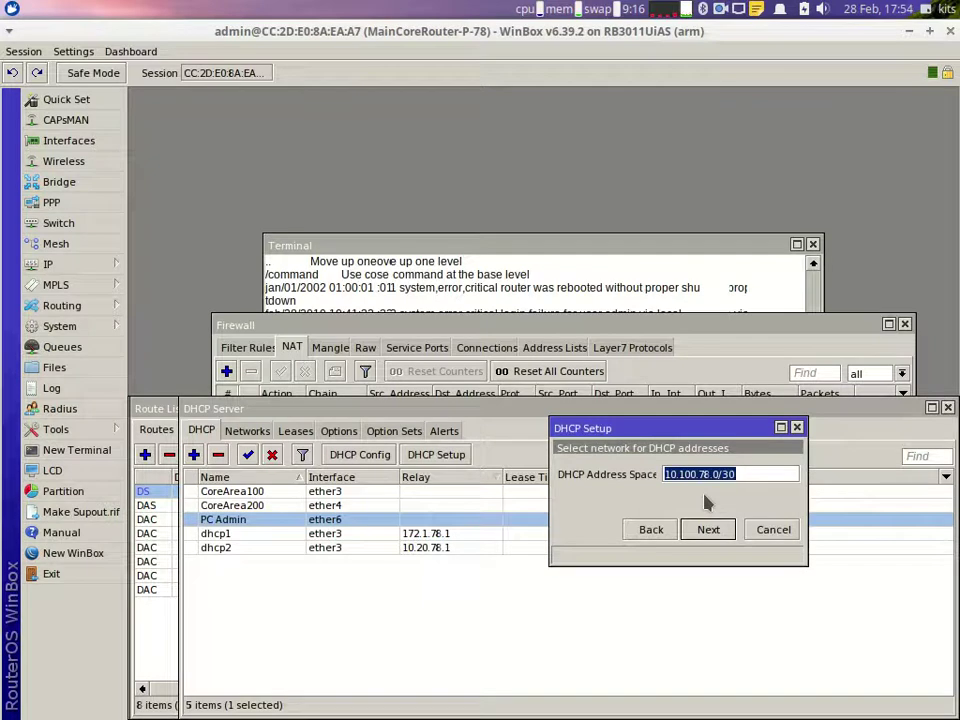
{"action": "type", "text": "10.30."}
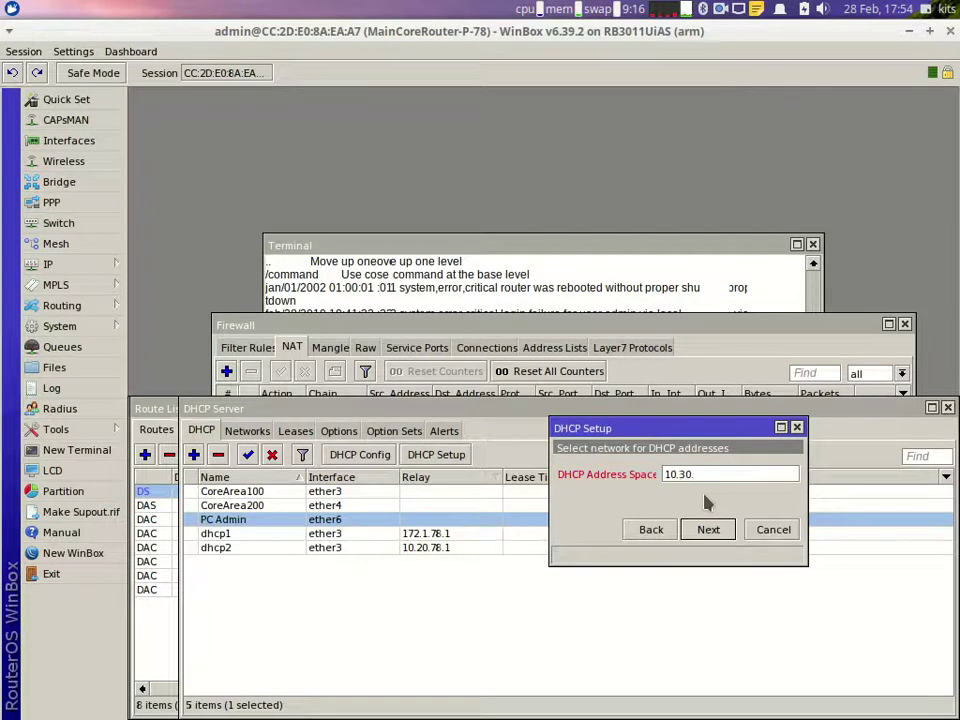
{"action": "type", "text": "78.0/"}
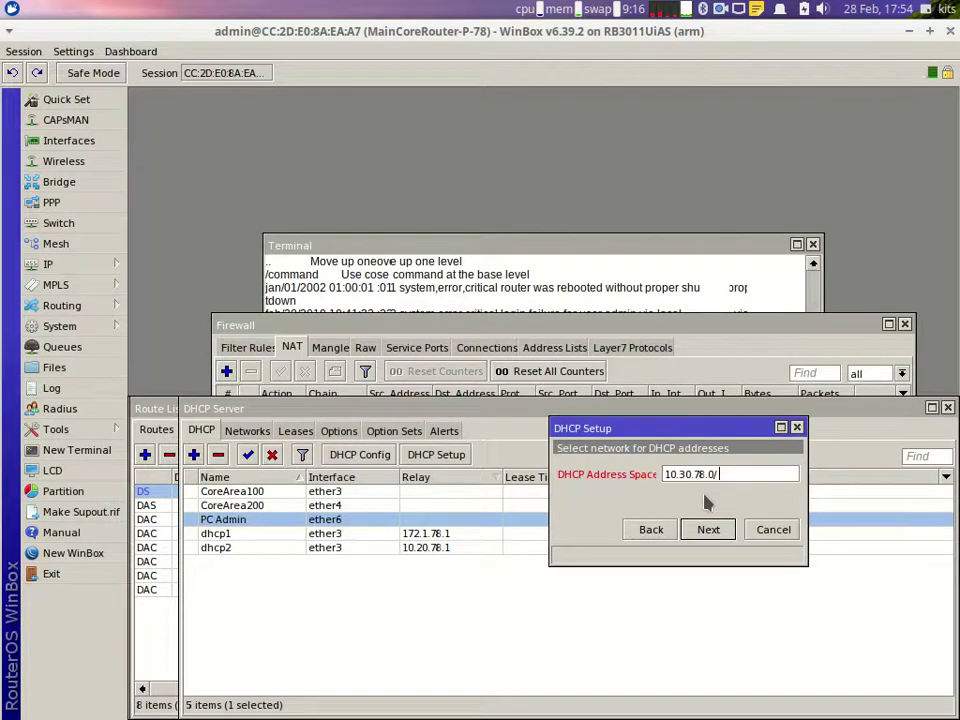
{"action": "key", "text": "Return"}
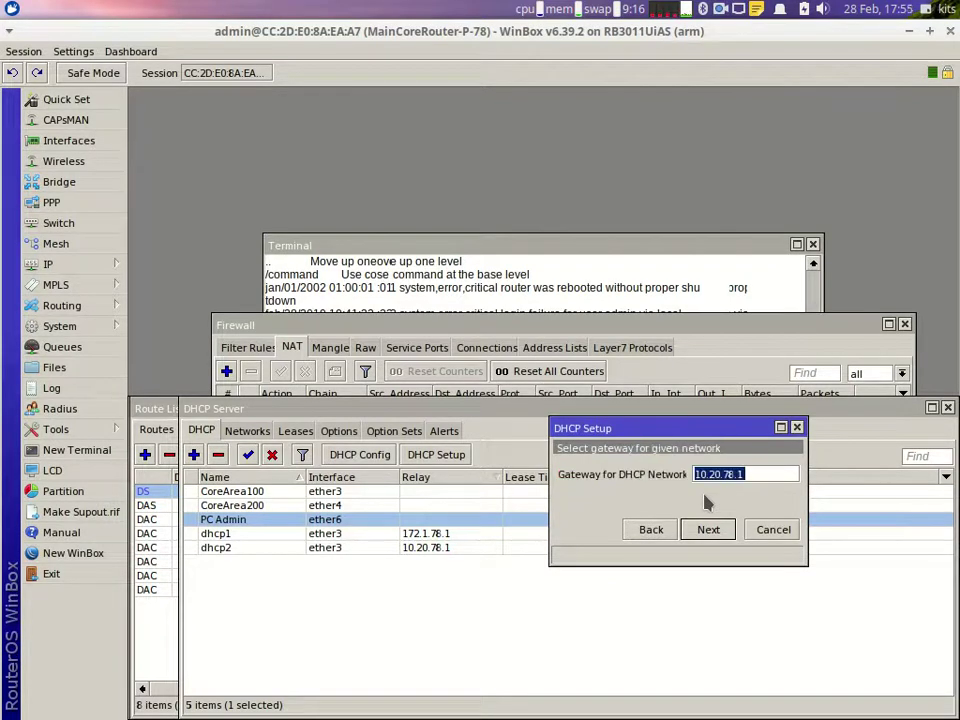
{"action": "key", "text": "Right"}
{"action": "key", "text": "Left"}
{"action": "key", "text": "Left"}
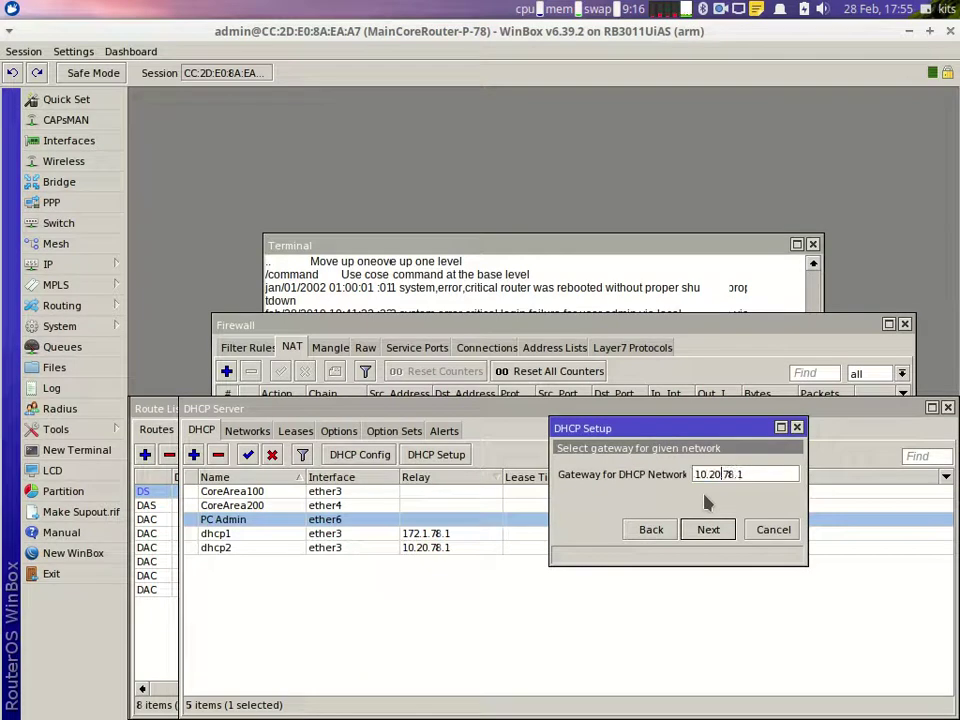
{"action": "key", "text": "Return"}
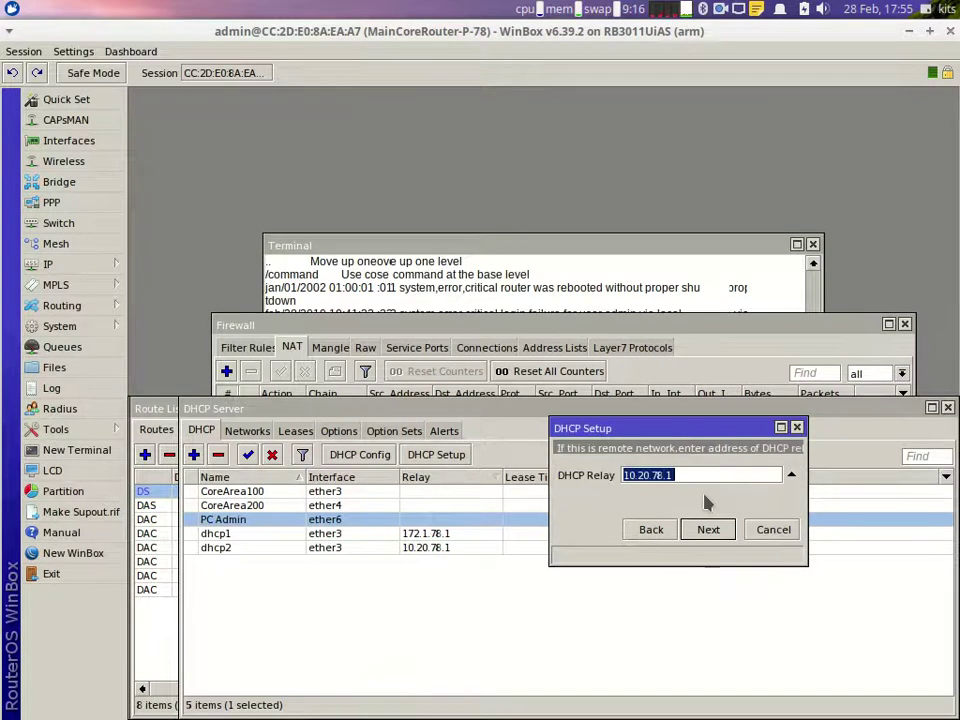
Step: Change the relay to 10.30.78.1 and accept the remaining defaults to create dhcp3
{"action": "key", "text": "Right"}
{"action": "key", "text": "Left"}
{"action": "key", "text": "Left"}
{"action": "key", "text": "Left"}
{"action": "key", "text": "Left"}
{"action": "key", "text": "Left"}
{"action": "key", "text": "Left"}
{"action": "key", "text": "BackSpace"}
{"action": "type", "text": "3"}
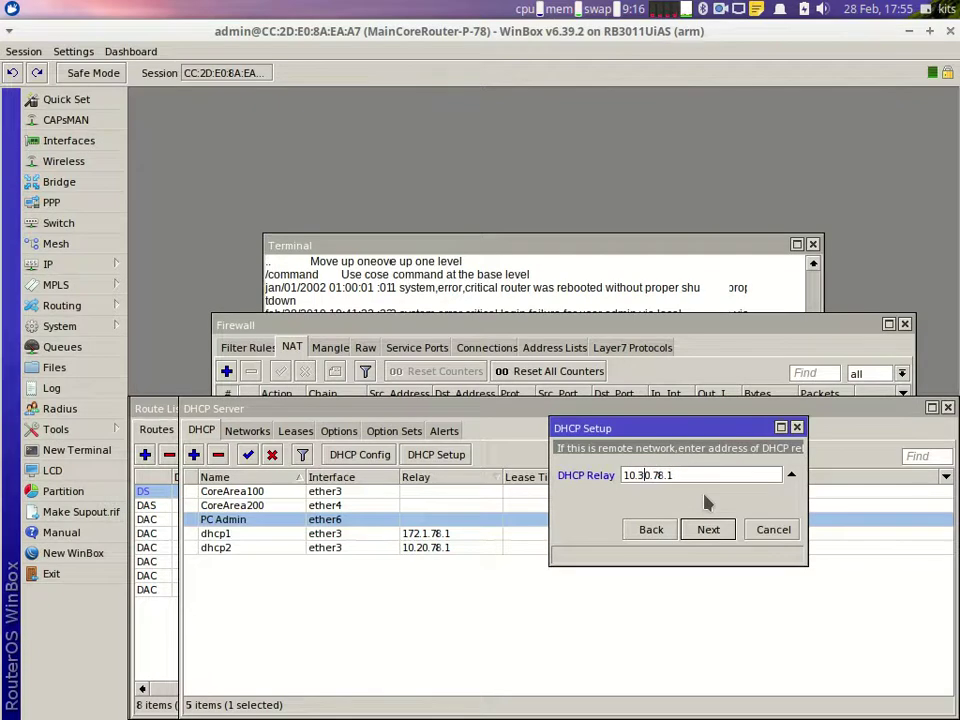
{"action": "key", "text": "Return"}
{"action": "key", "text": "Return"}
{"action": "key", "text": "Return"}
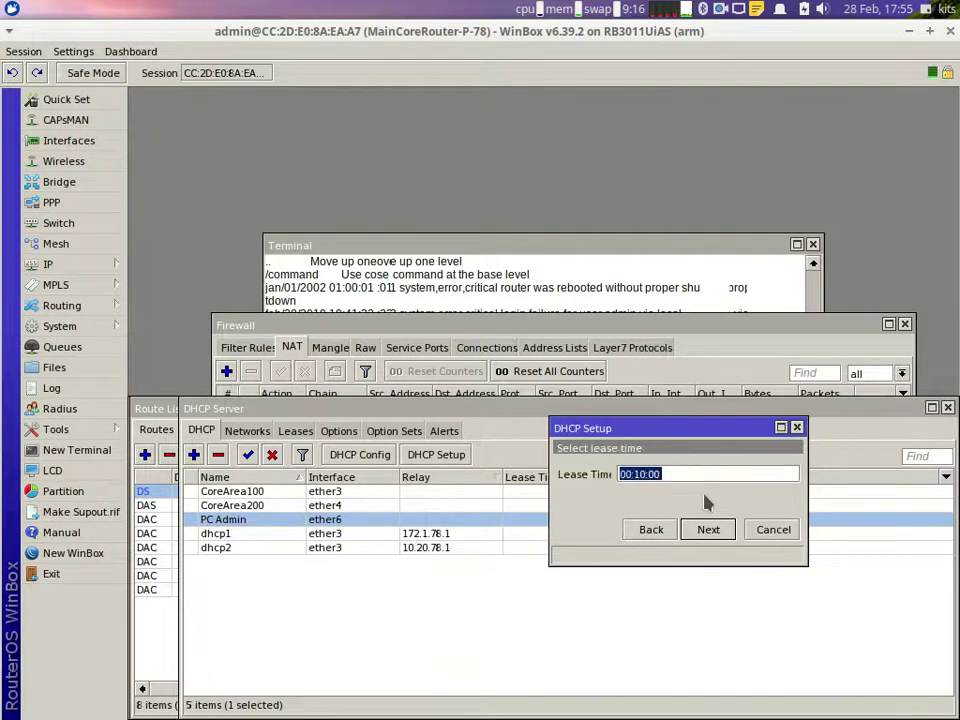
{"action": "key", "text": "Return"}
{"action": "key", "text": "Return"}
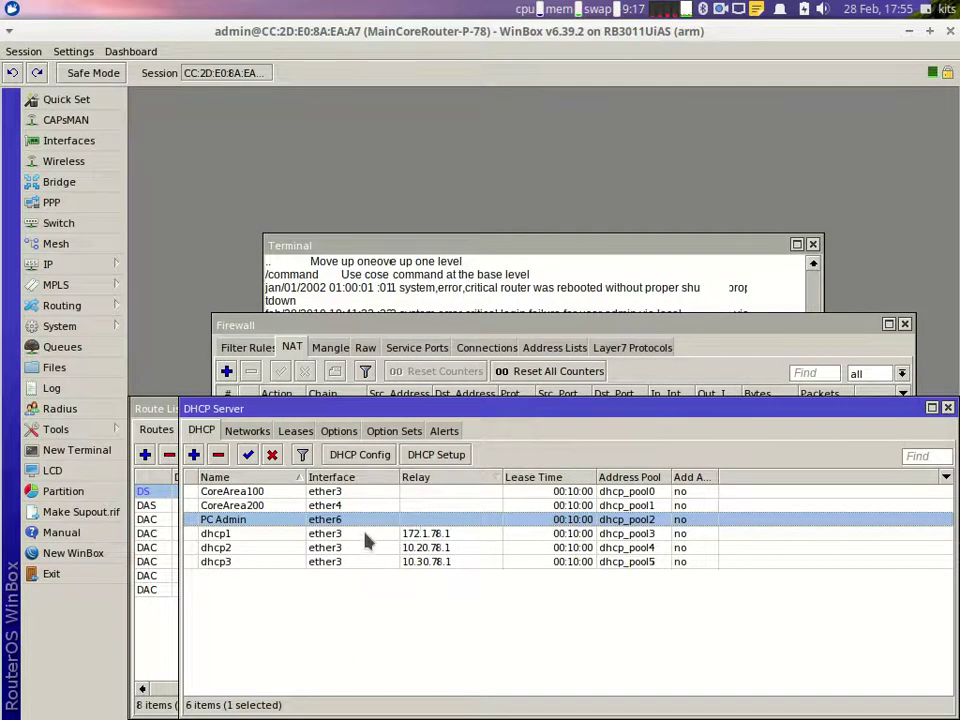
Step: Review dhcp1–dhcp3 in the server list and begin another DHCP Setup
{"action": "left_click", "coordinate": [366, 538]}
{"action": "left_click", "coordinate": [372, 549]}
{"action": "left_click", "coordinate": [372, 563]}
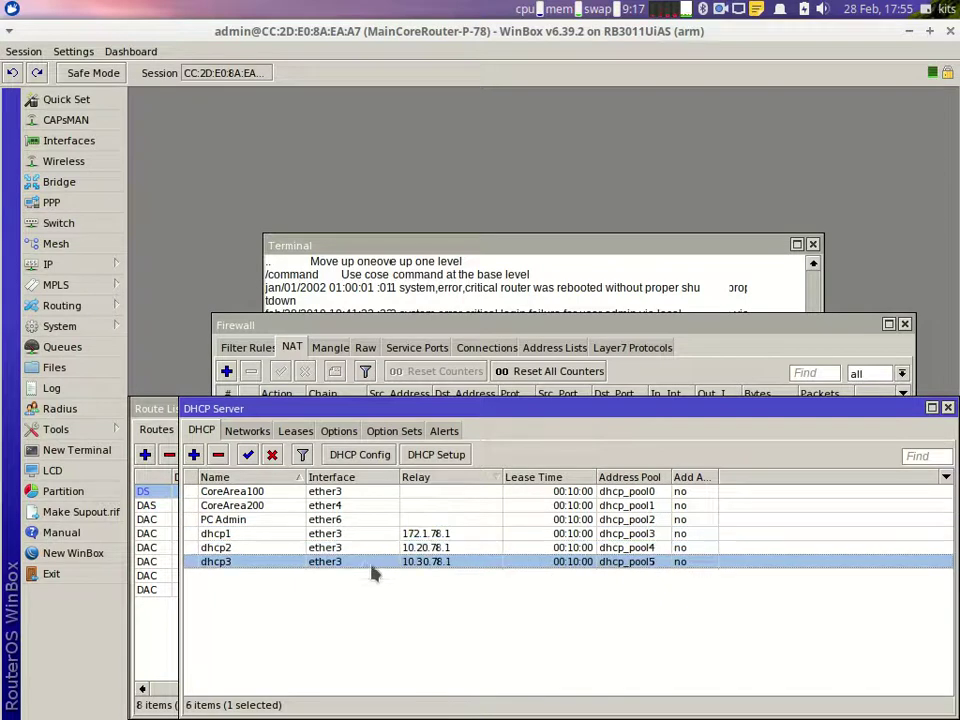
{"action": "left_click", "coordinate": [436, 454]}
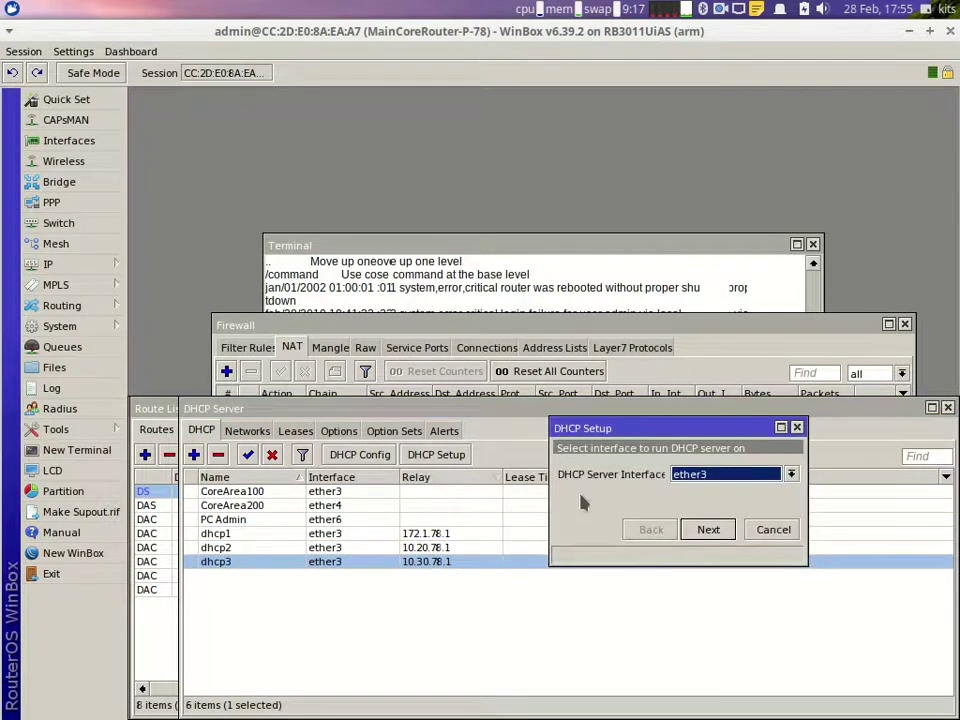
{"action": "mouse_move", "coordinate": [768, 705]}
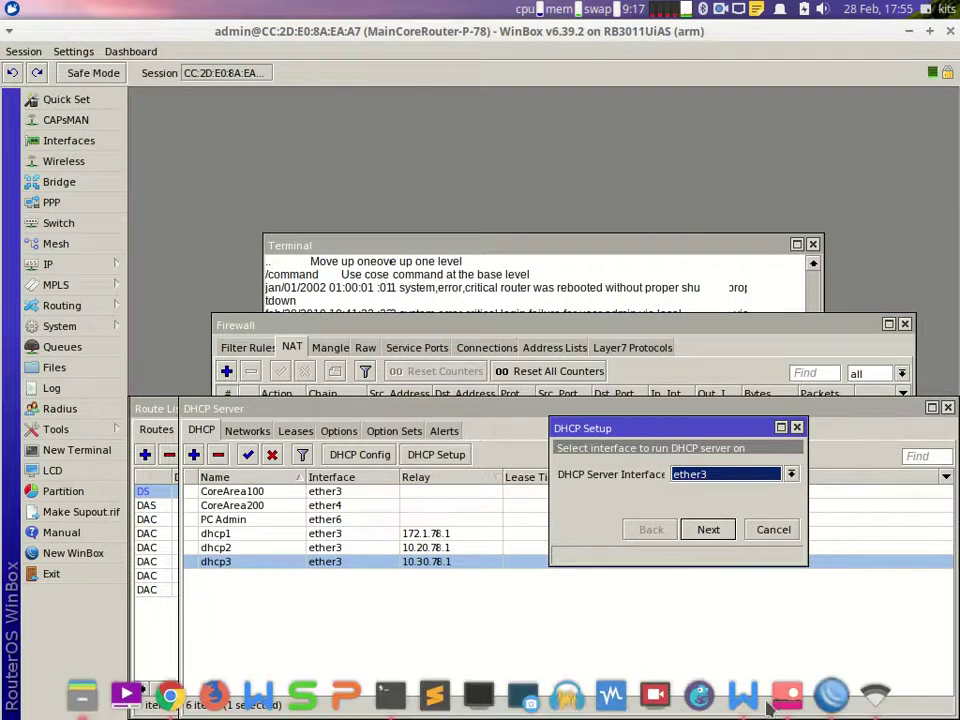
Step: Check the network diagram, then bring the WPS Writer instruction sheet to the front
{"action": "left_click", "coordinate": [785, 700]}
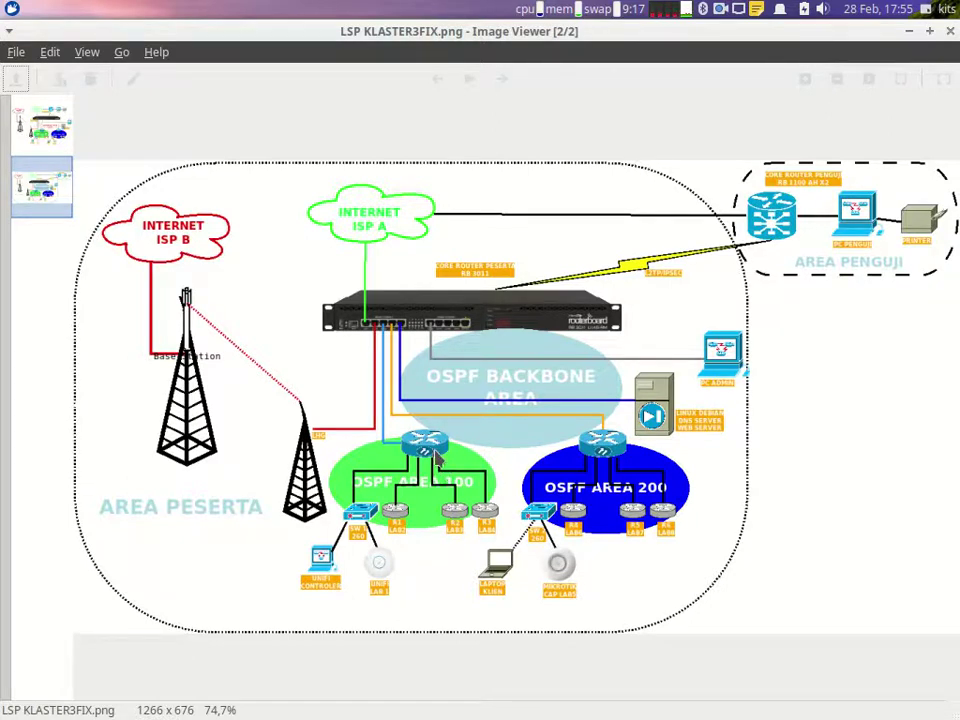
{"action": "mouse_move", "coordinate": [745, 700]}
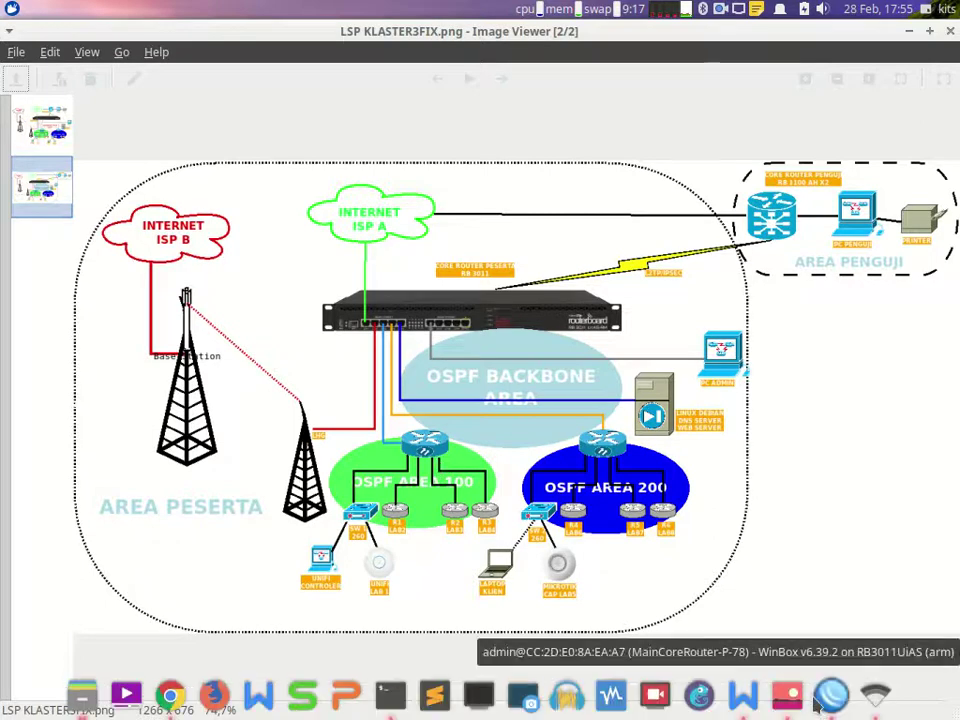
{"action": "left_click", "coordinate": [743, 696]}
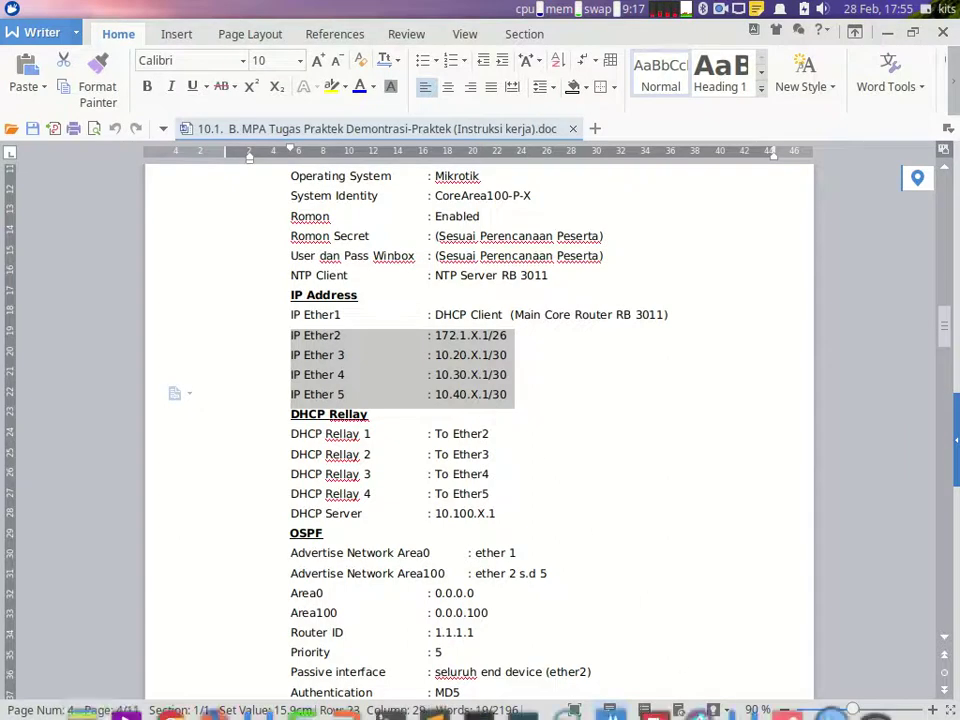
Step: Back in the wizard, keep ether3 and enter the 10.40.78.0/30 address space
{"action": "left_click", "coordinate": [828, 698]}
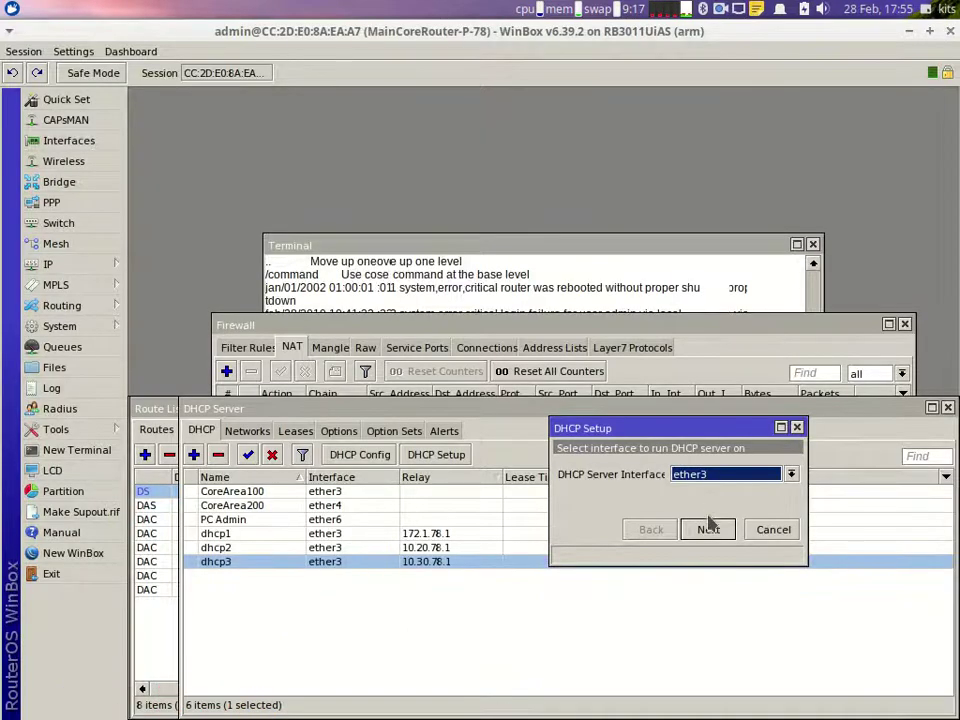
{"action": "left_click", "coordinate": [708, 530]}
{"action": "type", "text": "10"}
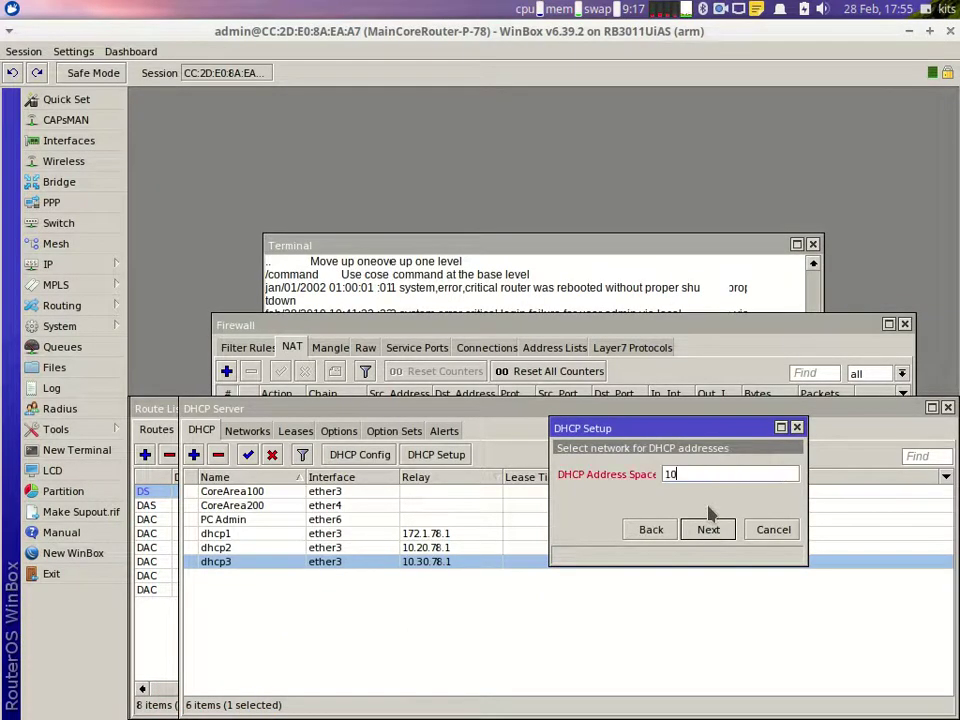
{"action": "type", "text": ".40.78.0/30"}
{"action": "key", "text": "Return"}
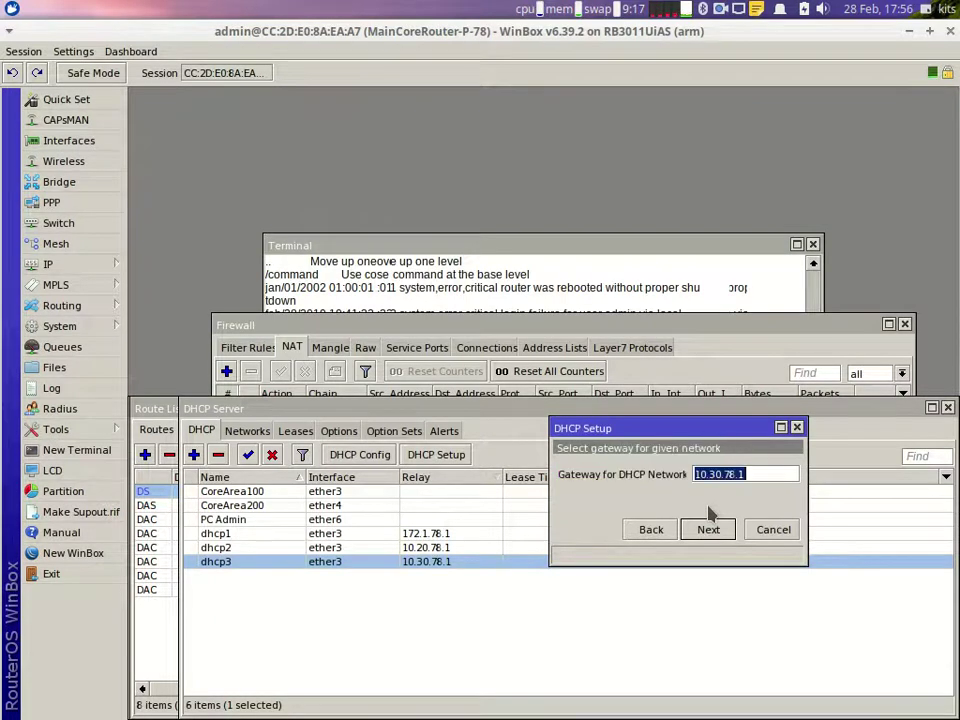
Step: Change the gateway to 10.40.78.1
{"action": "key", "text": "Left"}
{"action": "key", "text": "Right"}
{"action": "key", "text": "Right"}
{"action": "key", "text": "Right"}
{"action": "key", "text": "Right"}
{"action": "key", "text": "Right"}
{"action": "key", "text": "BackSpace"}
{"action": "key", "text": "BackSpace"}
{"action": "type", "text": "40"}
{"action": "key", "text": "Return"}
Step: Change the relay to 10.40.78.1 and advance to finish dhcp4
{"action": "key", "text": "Right"}
{"action": "key", "text": "Left"}
{"action": "key", "text": "Left"}
{"action": "key", "text": "Left"}
{"action": "key", "text": "BackSpace"}
{"action": "key", "text": "BackSpace"}
{"action": "type", "text": "4"}
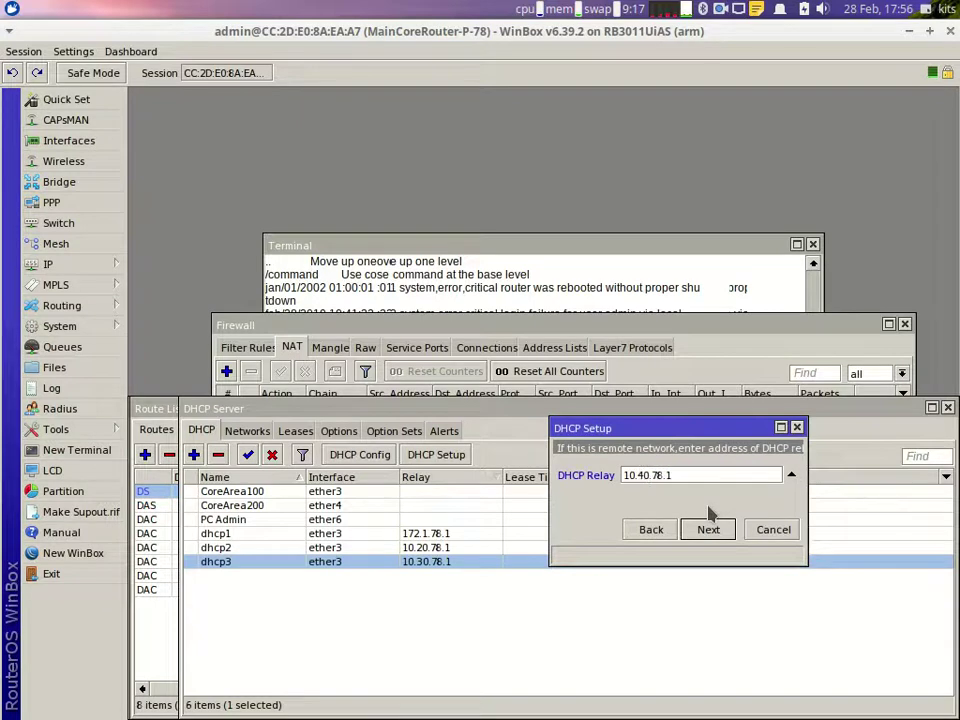
{"action": "key", "text": "Return"}
{"action": "key", "text": "Return"}
{"action": "key", "text": "Return"}
{"action": "key", "text": "Return"}
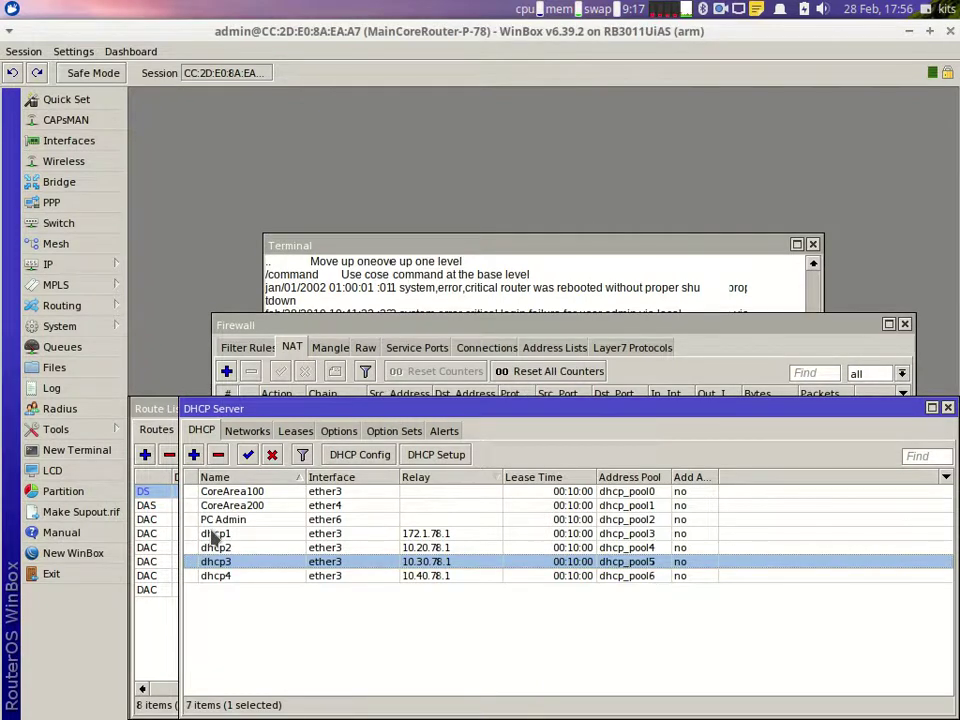
Step: Rename server dhcp1 to Lab1 after checking the network diagram
{"action": "left_click", "coordinate": [212, 535]}
{"action": "double_click", "coordinate": [212, 535]}
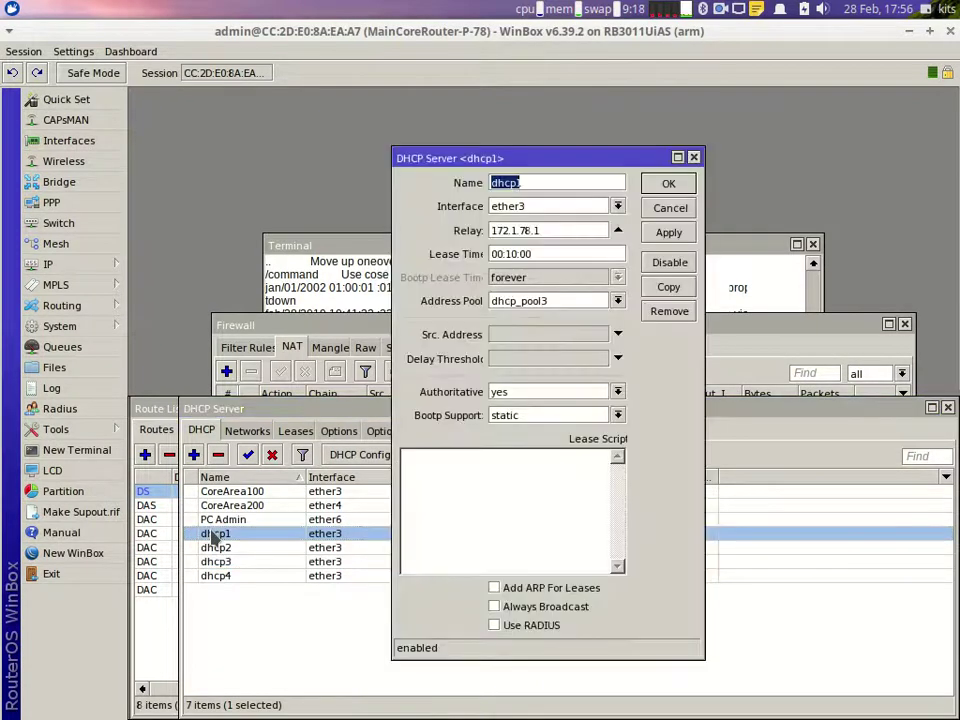
{"action": "left_click_drag", "start_coordinate": [452, 160], "coordinate": [598, 154]}
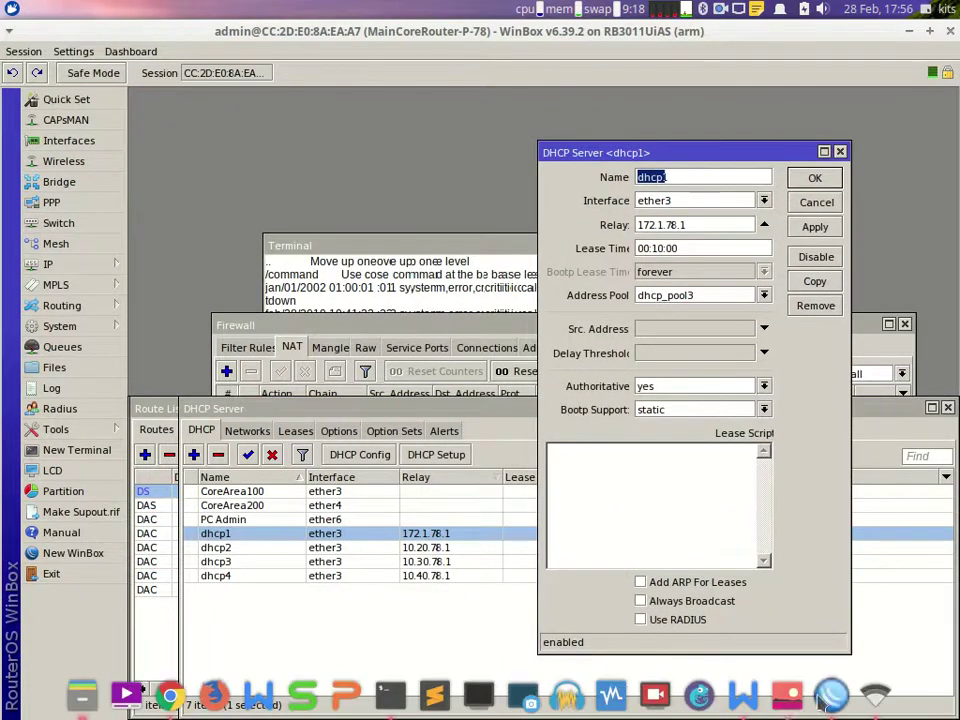
{"action": "left_click", "coordinate": [787, 697]}
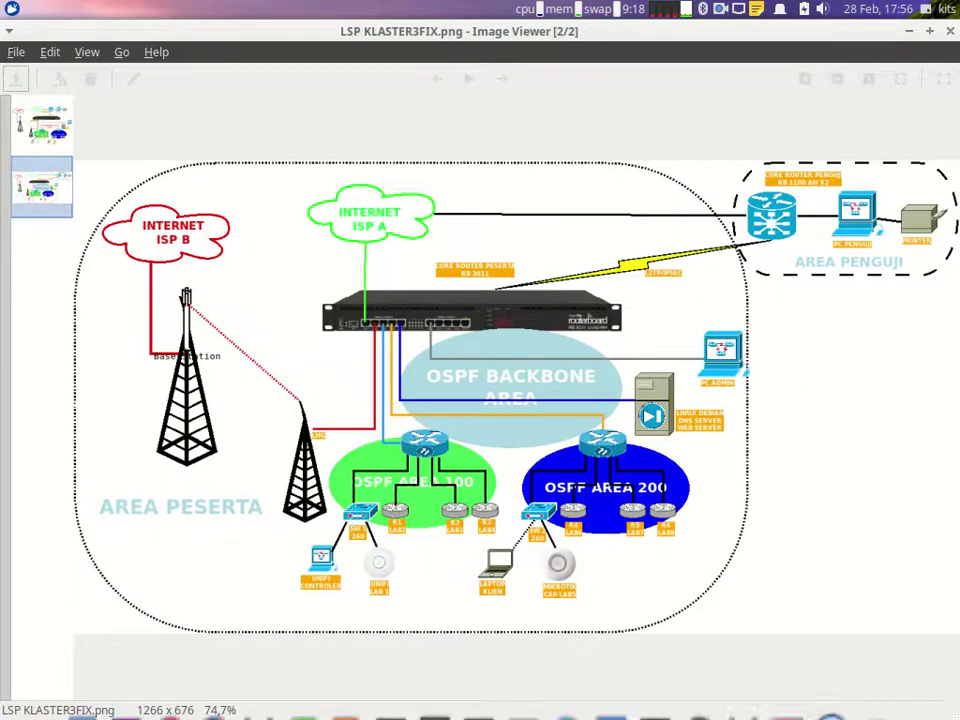
{"action": "left_click", "coordinate": [838, 698]}
{"action": "type", "text": "Lab1"}
{"action": "key", "text": "Return"}
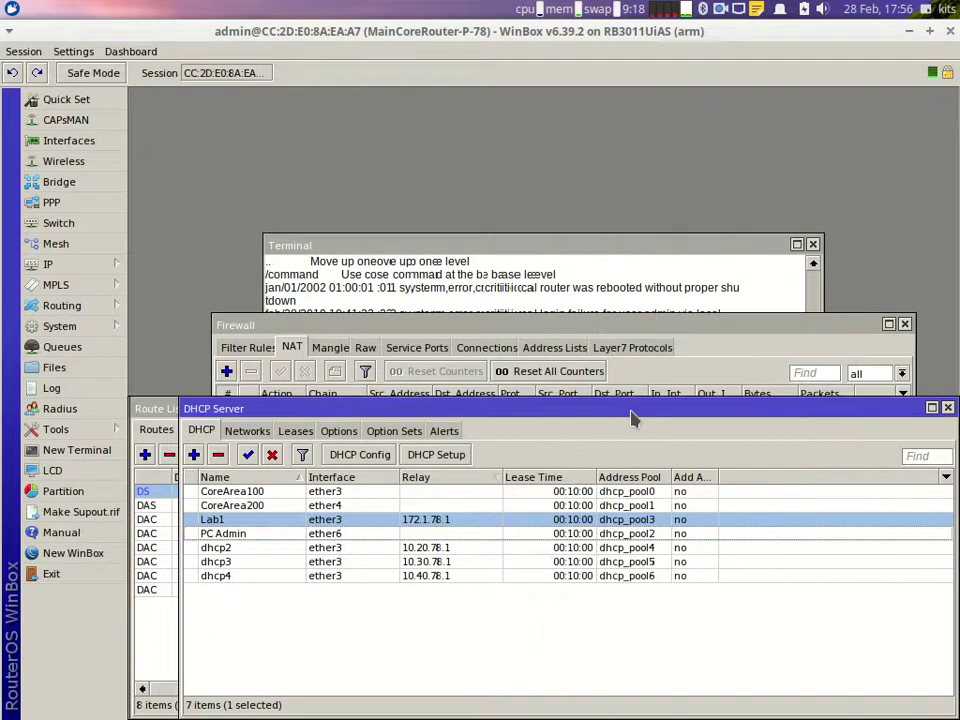
Step: Rename dhcp2, dhcp3 and dhcp4 to Relay-Lab2, Relay-Lab3 and Relay-Lab4
{"action": "left_click", "coordinate": [291, 551]}
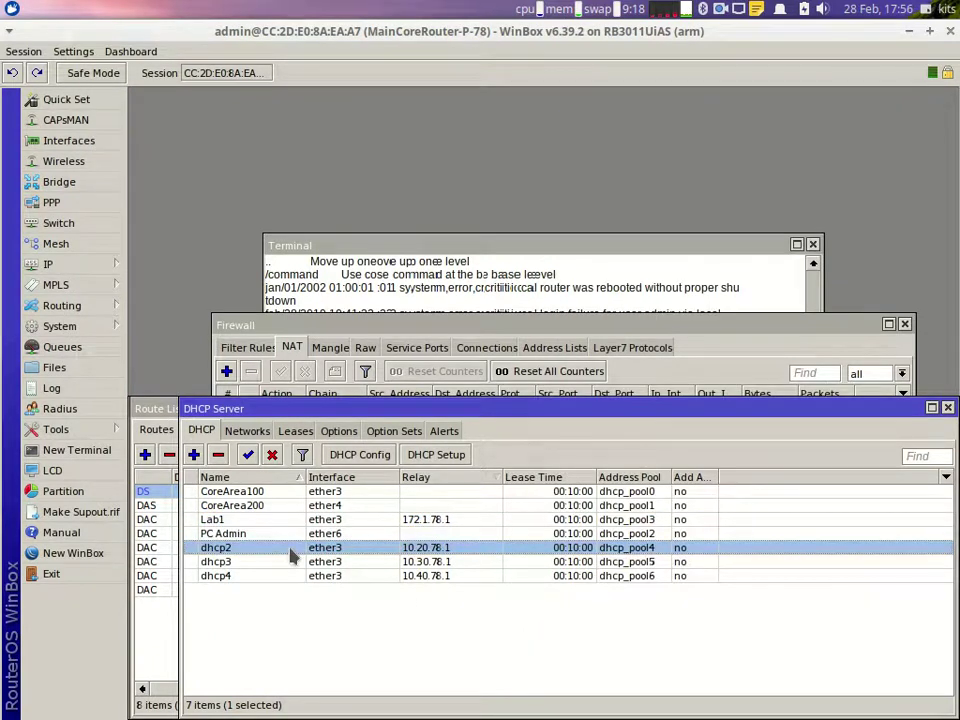
{"action": "double_click", "coordinate": [290, 551]}
{"action": "type", "text": "Relay-Lab"}
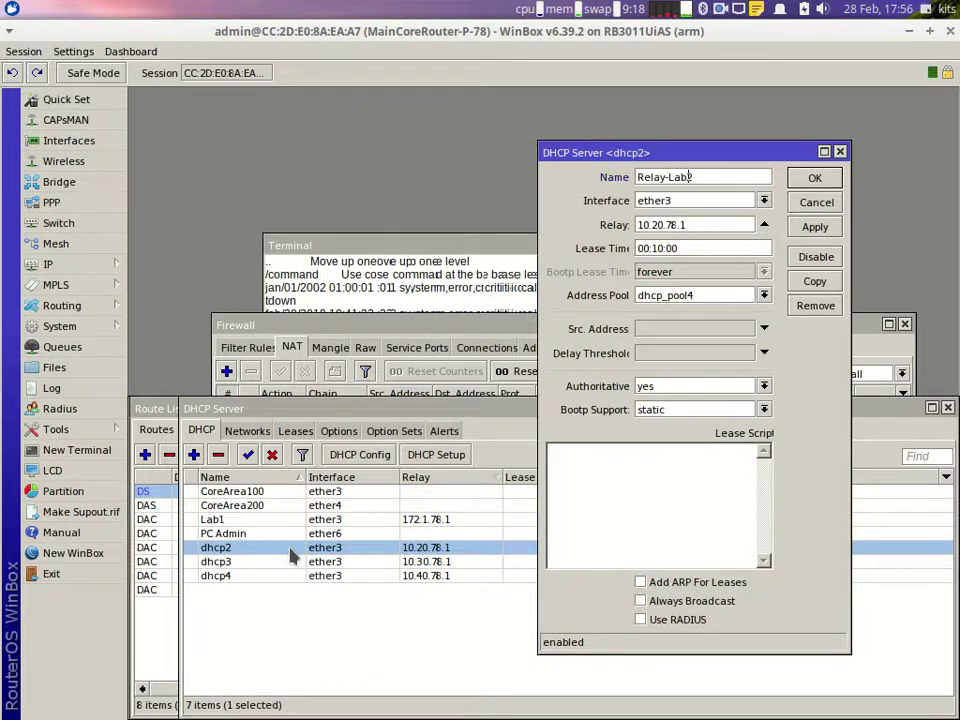
{"action": "key", "text": "Return"}
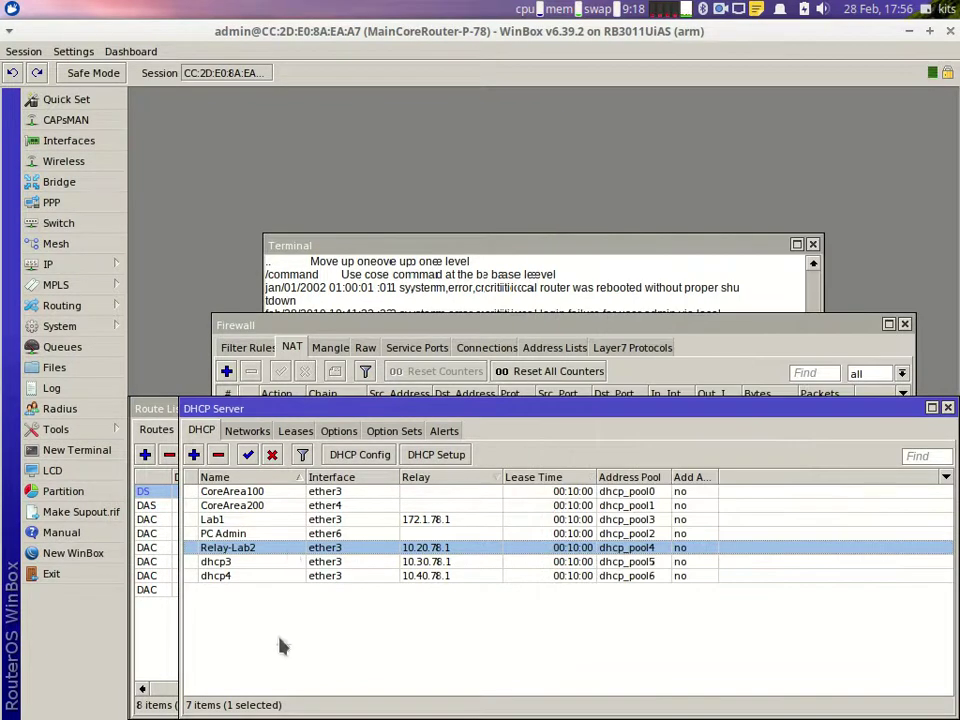
{"action": "double_click", "coordinate": [262, 563]}
{"action": "type", "text": "R"}
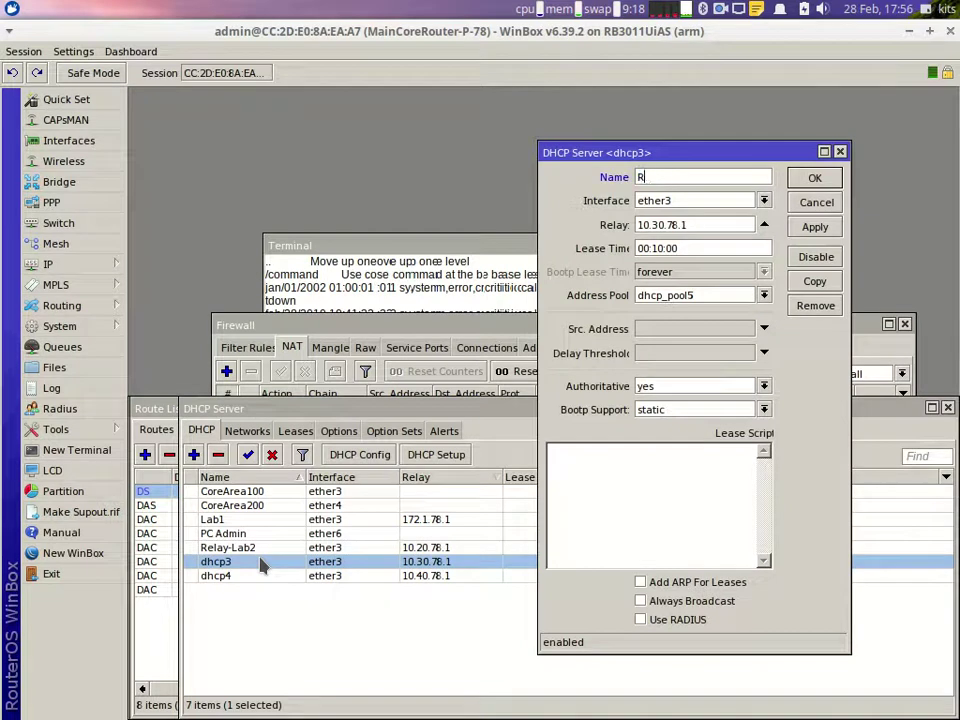
{"action": "type", "text": "elay-Lab3"}
{"action": "key", "text": "Return"}
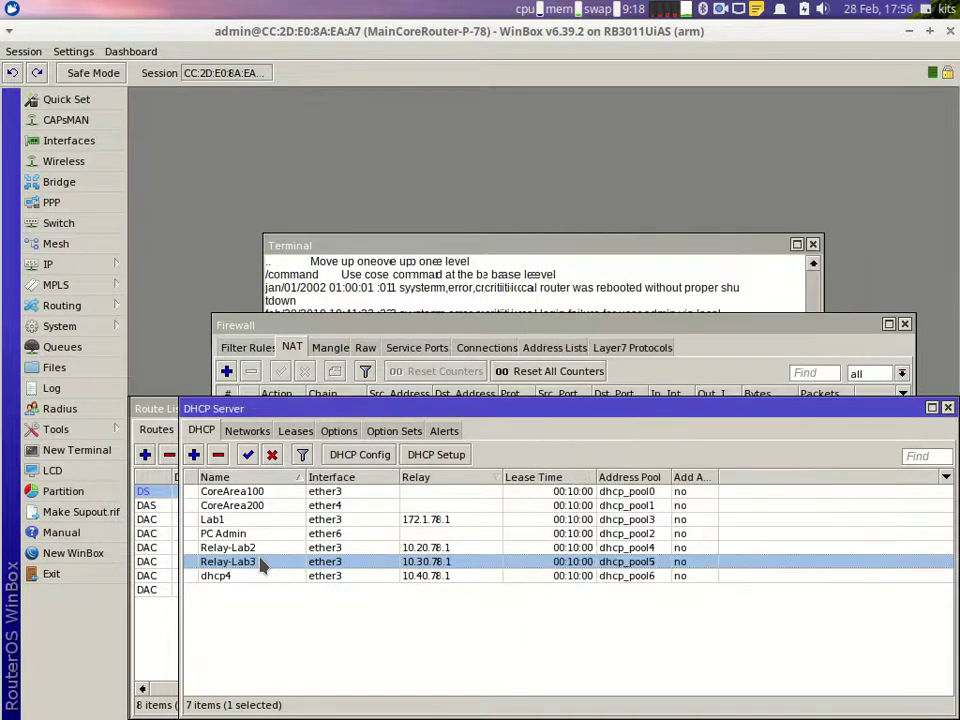
{"action": "double_click", "coordinate": [249, 577]}
{"action": "type", "text": "Re"}
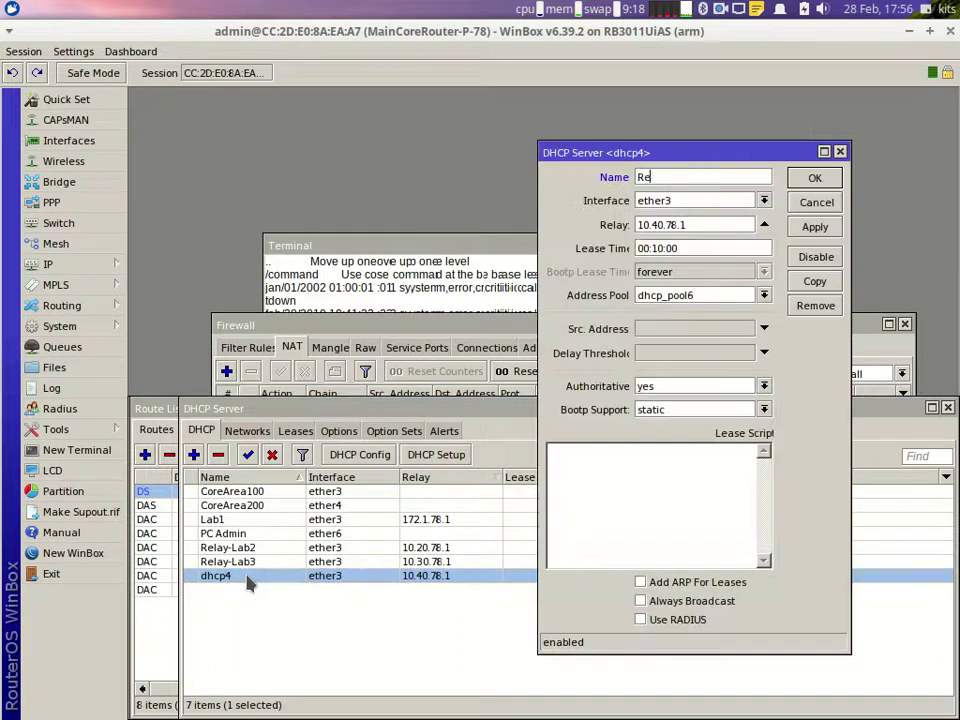
{"action": "type", "text": "lay-Lab4"}
{"action": "key", "text": "Return"}
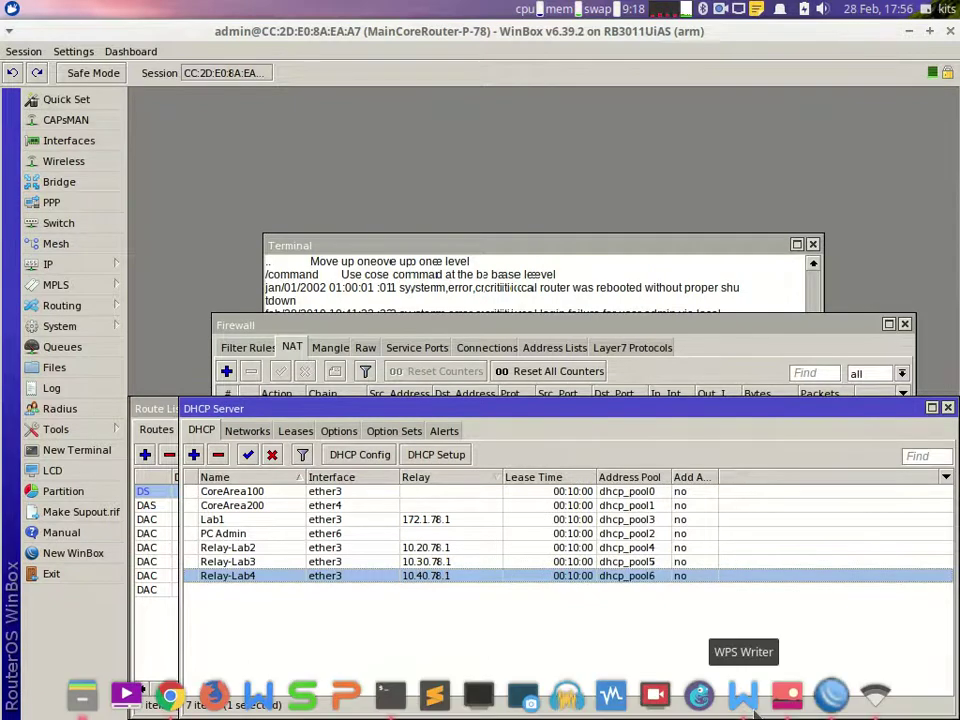
Step: In the instruction document, highlight the DHCP Relay5–Relay8 lines
{"action": "left_click", "coordinate": [740, 692]}
{"action": "scroll", "coordinate": [400, 450], "scroll_direction": "up", "scroll_amount": 20}
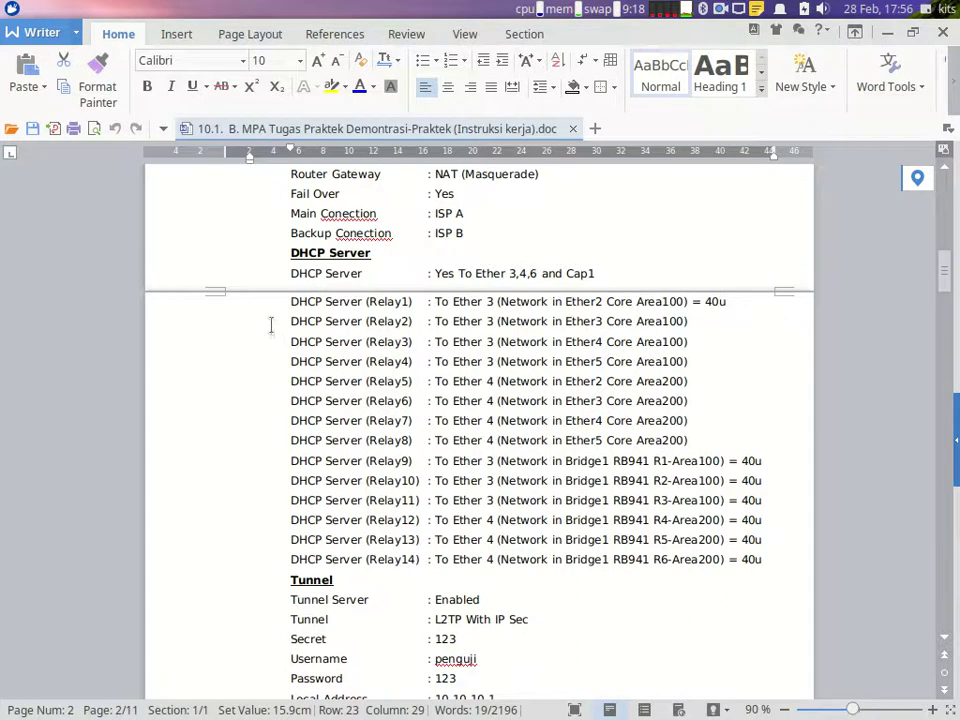
{"action": "left_click_drag", "start_coordinate": [286, 303], "coordinate": [470, 365]}
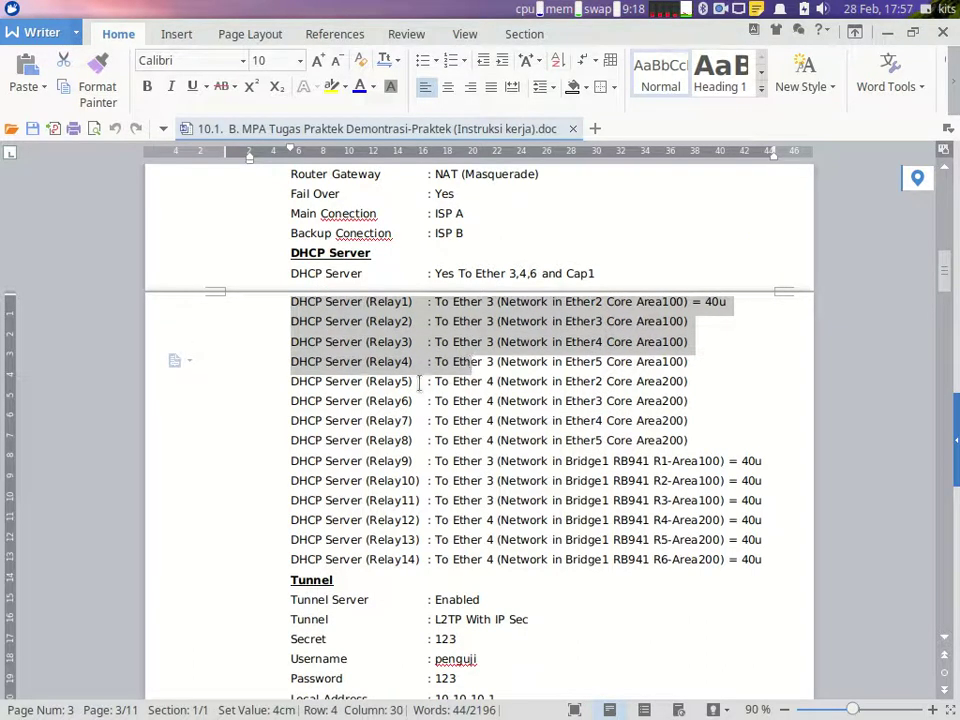
{"action": "left_click", "coordinate": [281, 382]}
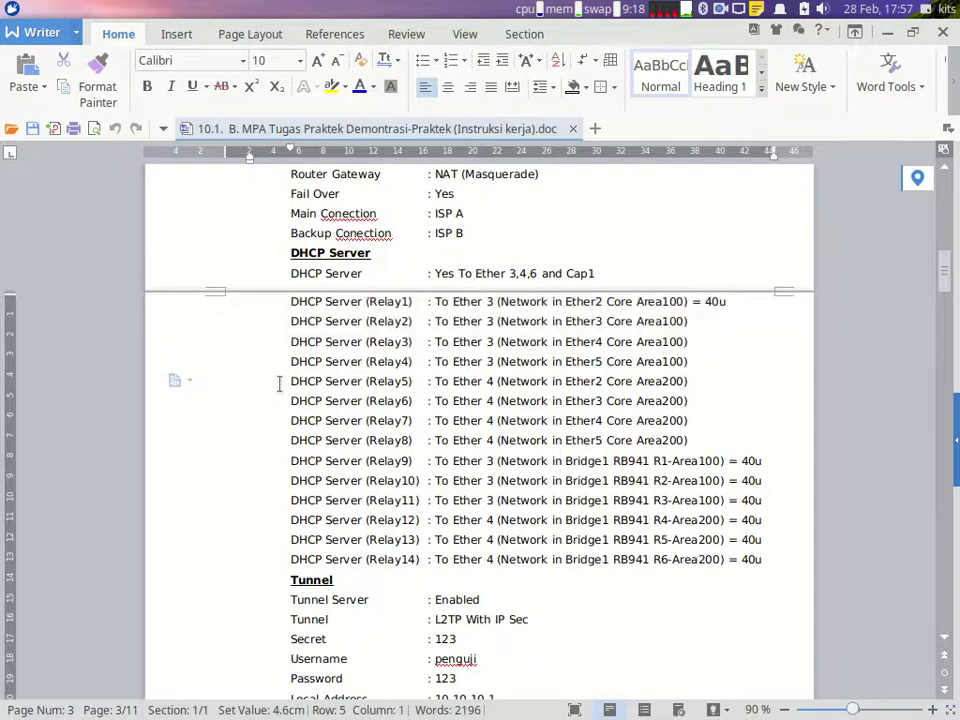
{"action": "left_click_drag", "start_coordinate": [281, 382], "coordinate": [538, 443]}
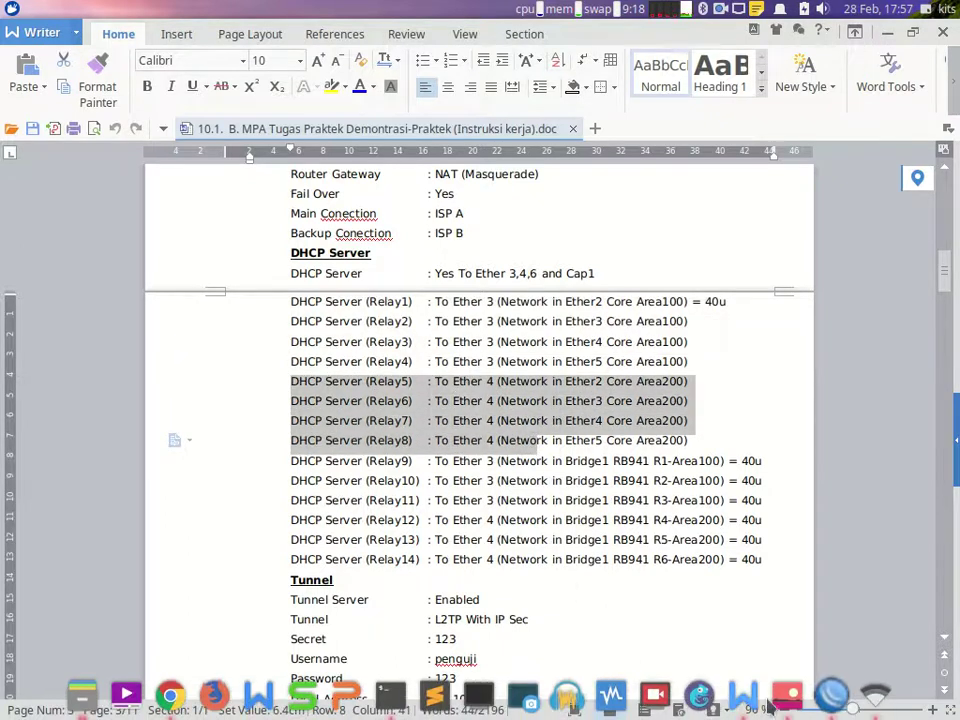
Step: Check the diagram, then highlight the IP Ether2–Ether4 address lines in the Core Router Area200 section
{"action": "left_click", "coordinate": [786, 694]}
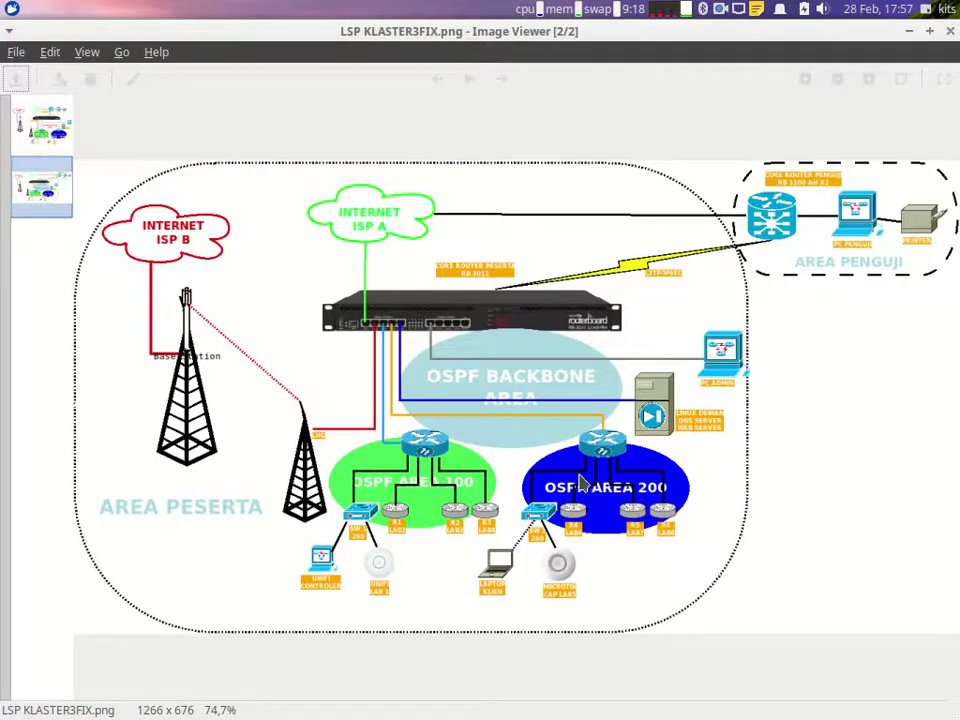
{"action": "left_click", "coordinate": [743, 695]}
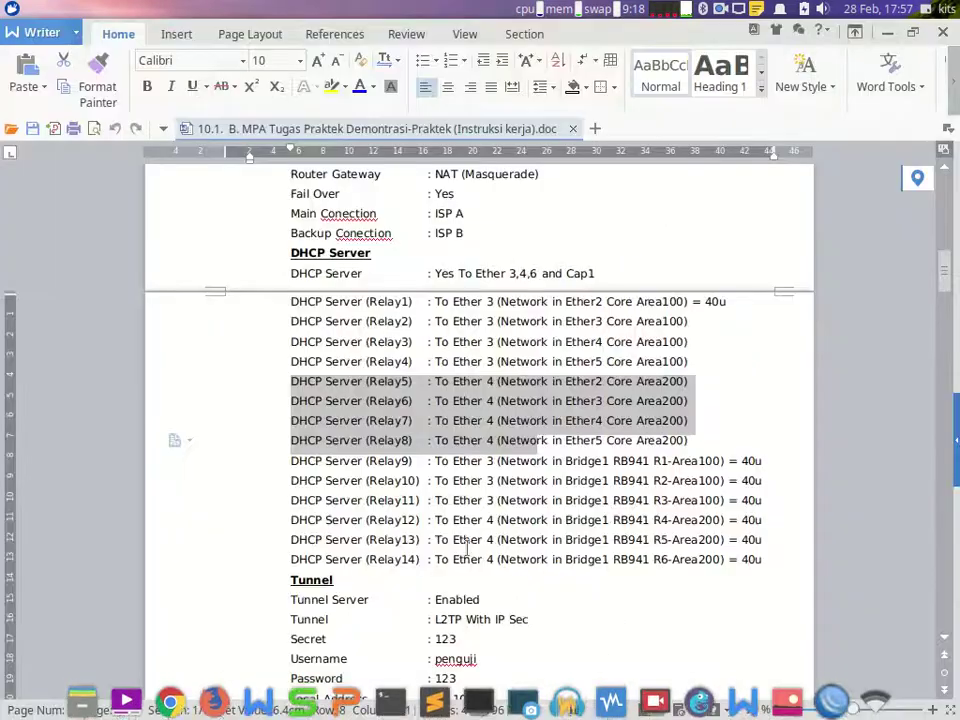
{"action": "scroll", "coordinate": [443, 505], "scroll_direction": "down", "scroll_amount": 5}
{"action": "scroll", "coordinate": [443, 505], "scroll_direction": "down", "scroll_amount": 12}
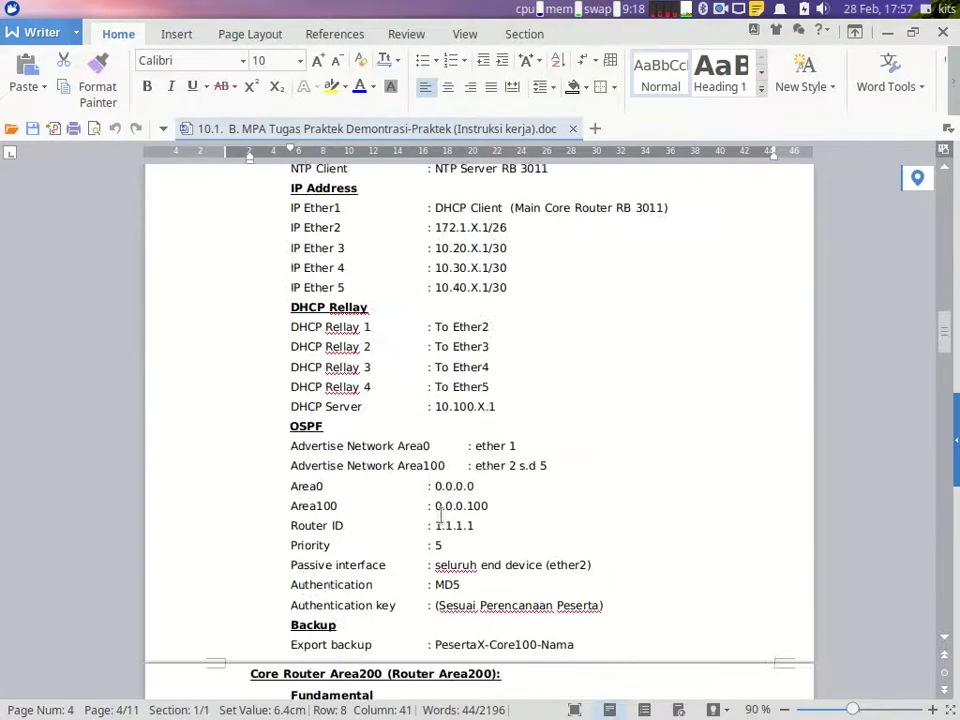
{"action": "scroll", "coordinate": [438, 515], "scroll_direction": "down", "scroll_amount": 5}
{"action": "scroll", "coordinate": [437, 510], "scroll_direction": "up", "scroll_amount": 6}
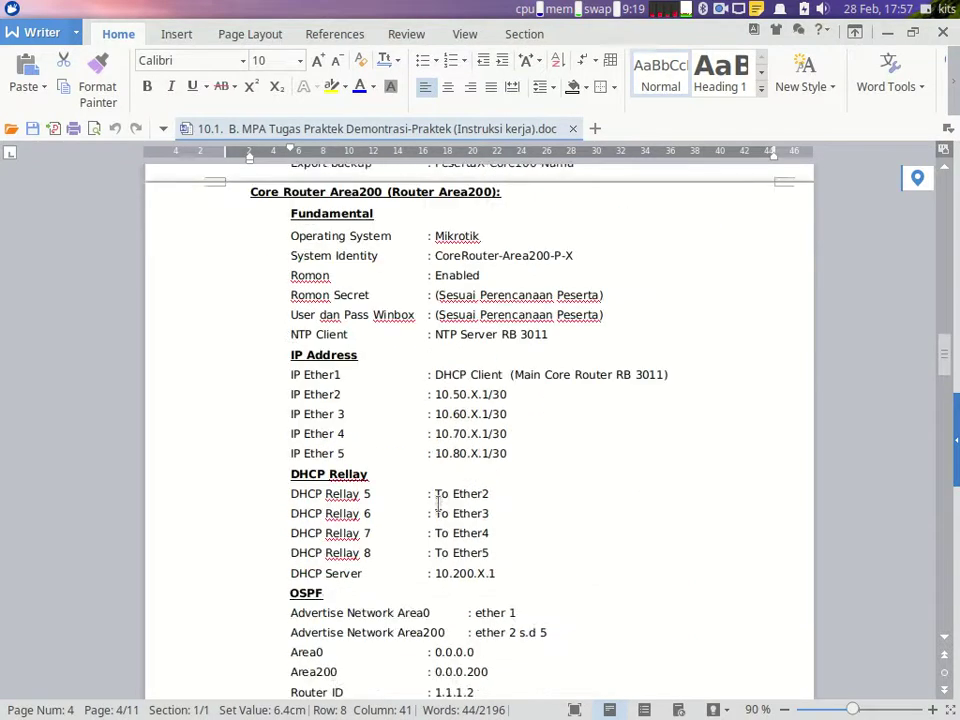
{"action": "scroll", "coordinate": [437, 503], "scroll_direction": "down", "scroll_amount": 3}
{"action": "left_click", "coordinate": [200, 398]}
{"action": "left_click_drag", "start_coordinate": [202, 405], "coordinate": [199, 455]}
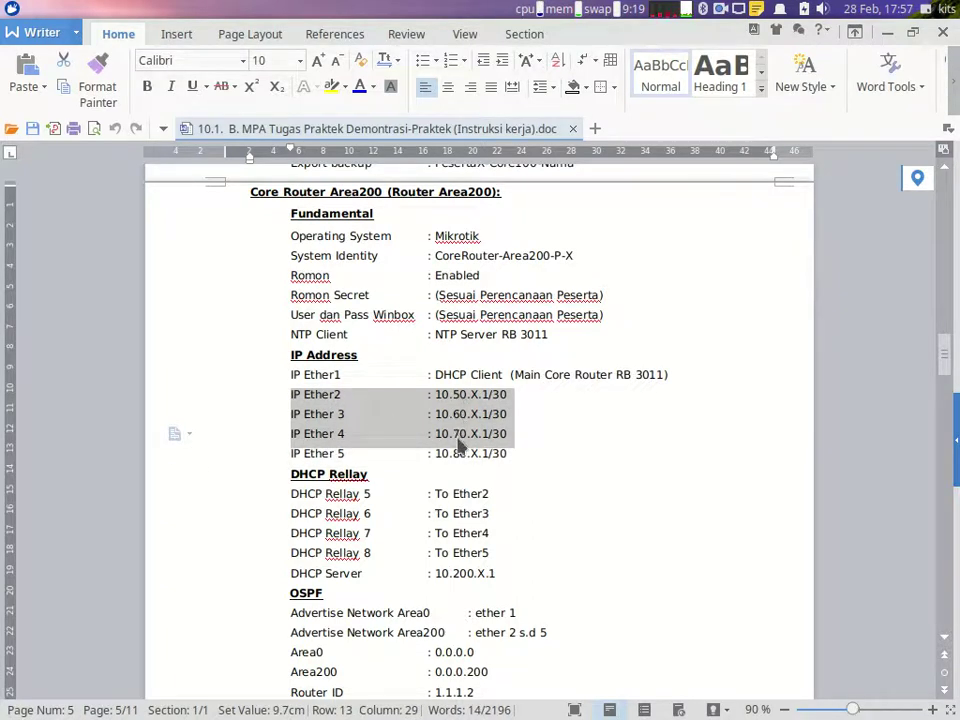
{"action": "mouse_move", "coordinate": [778, 698]}
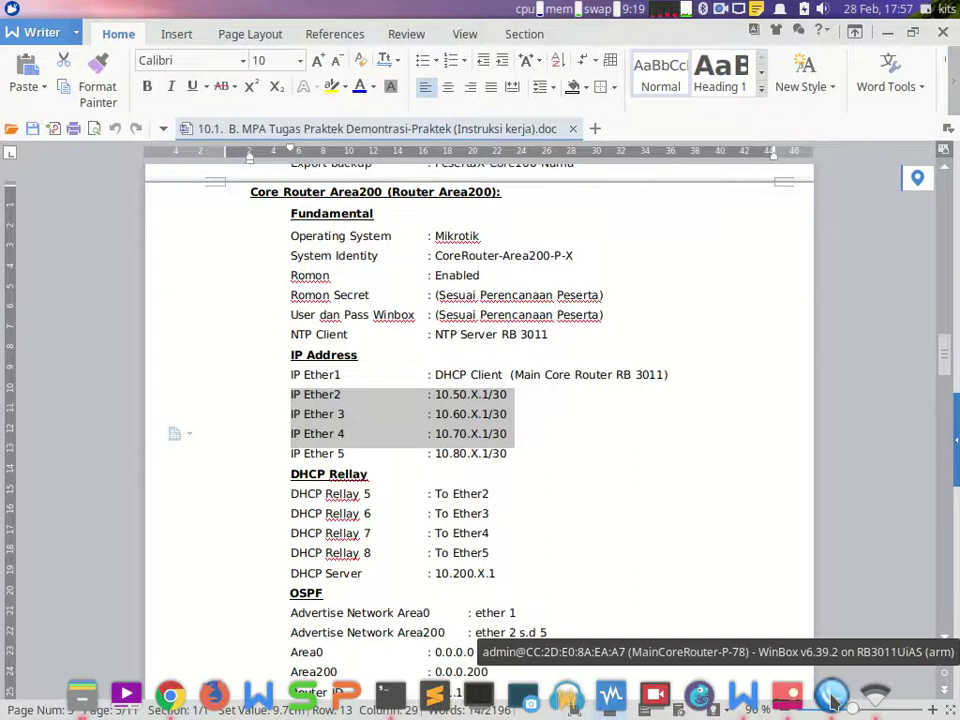
{"action": "left_click", "coordinate": [832, 693]}
Step: Start a new DHCP Setup with ether4 as the server interface
{"action": "left_click", "coordinate": [435, 455]}
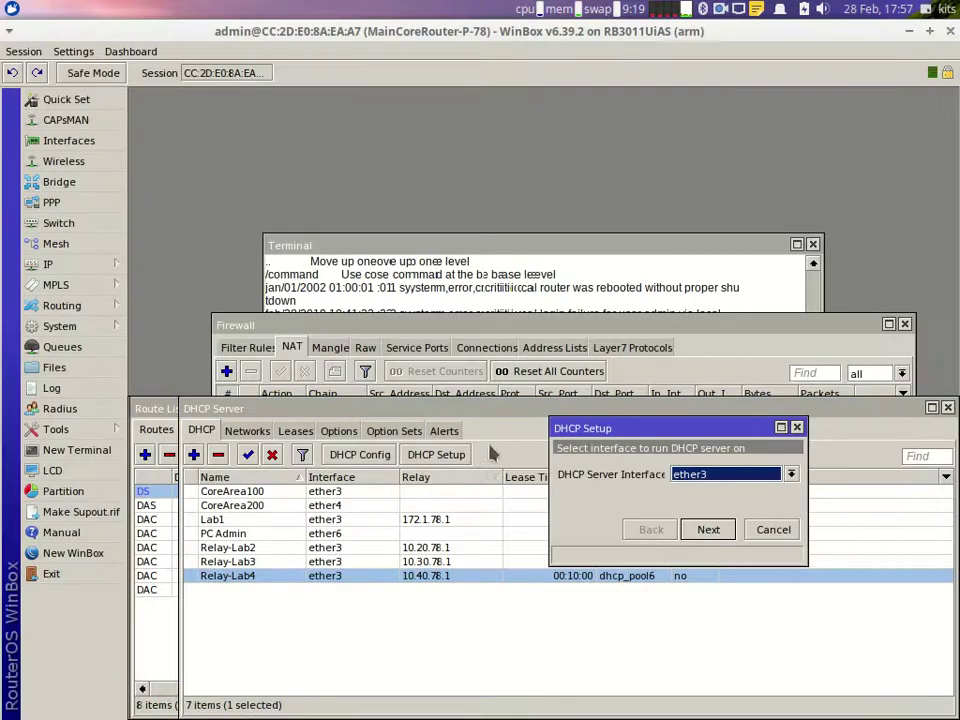
{"action": "left_click", "coordinate": [682, 476]}
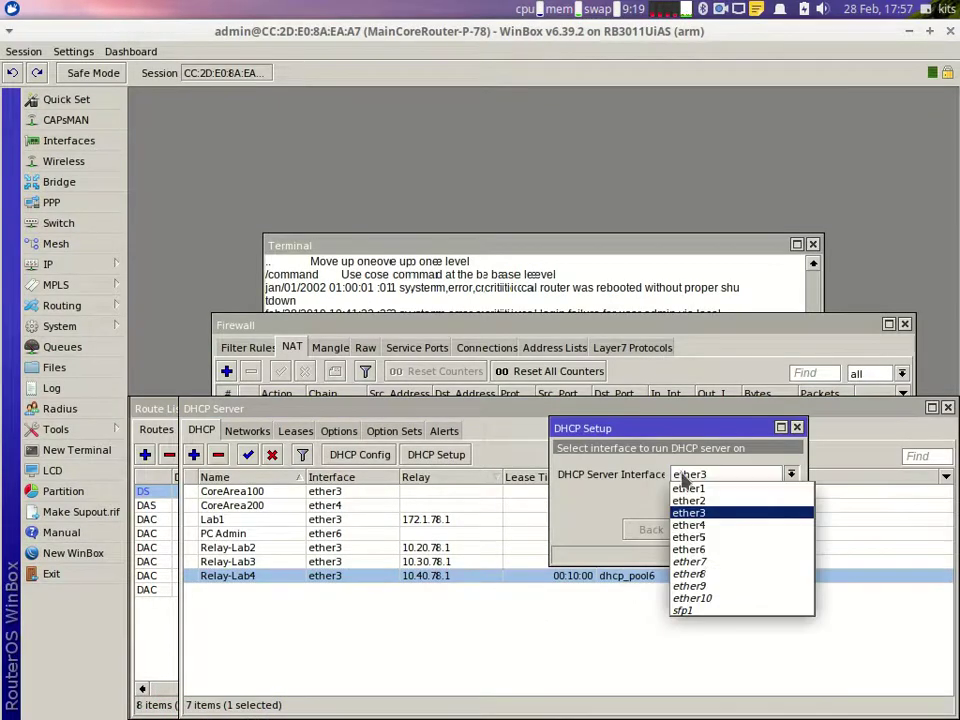
{"action": "left_click", "coordinate": [690, 525]}
{"action": "left_click", "coordinate": [708, 531]}
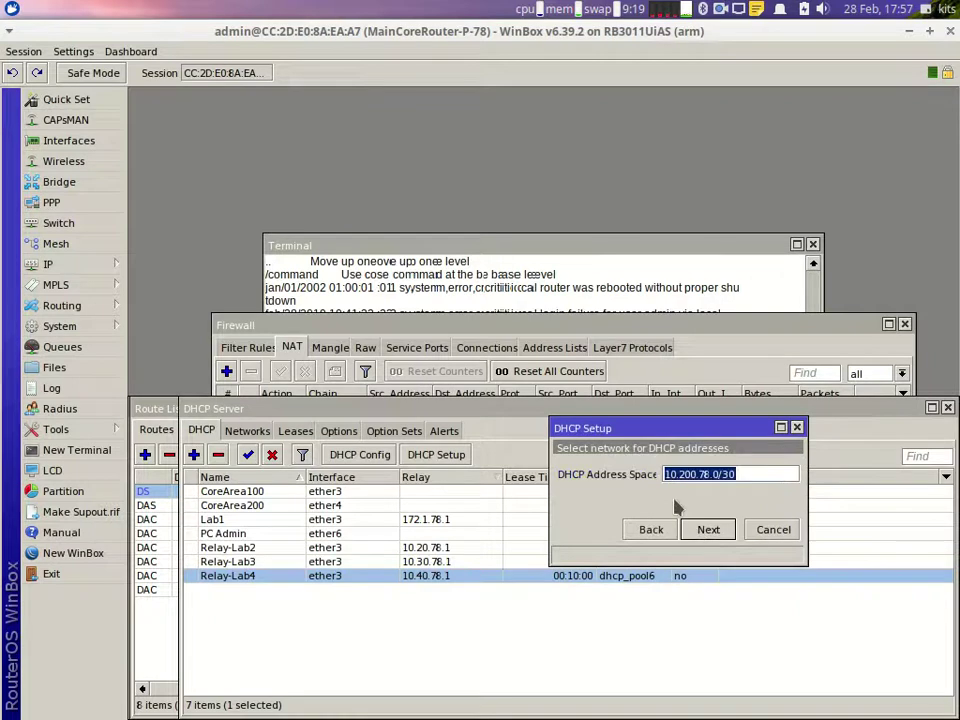
Step: Set the address space to 10.50.78.0/30, correcting the rejected /20 entry
{"action": "type", "text": "10."}
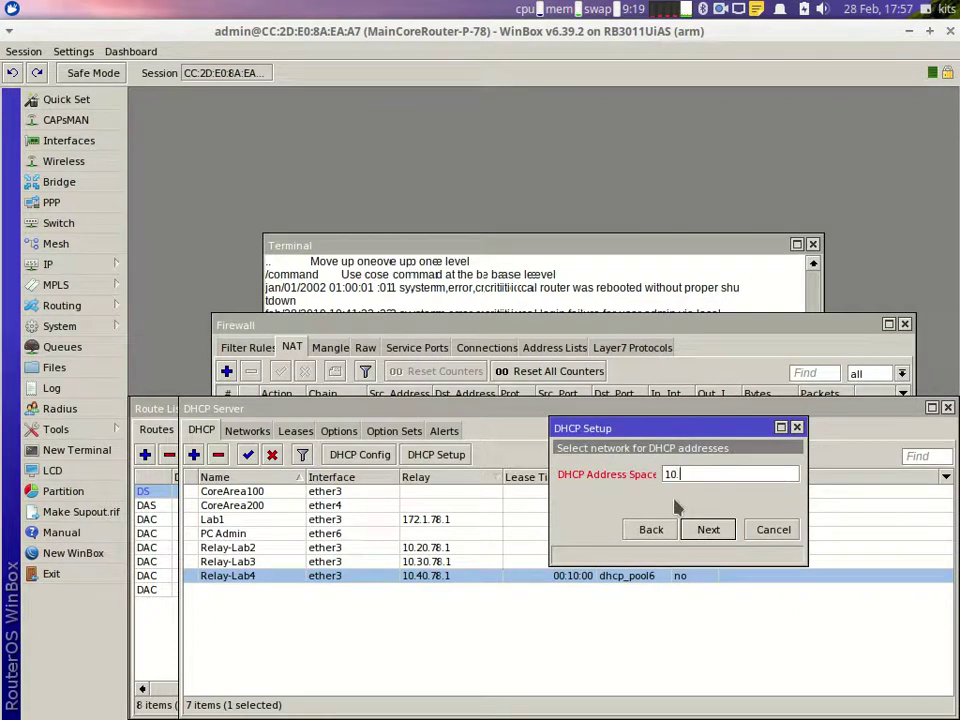
{"action": "type", "text": "50.78.0/20"}
{"action": "key", "text": "Return"}
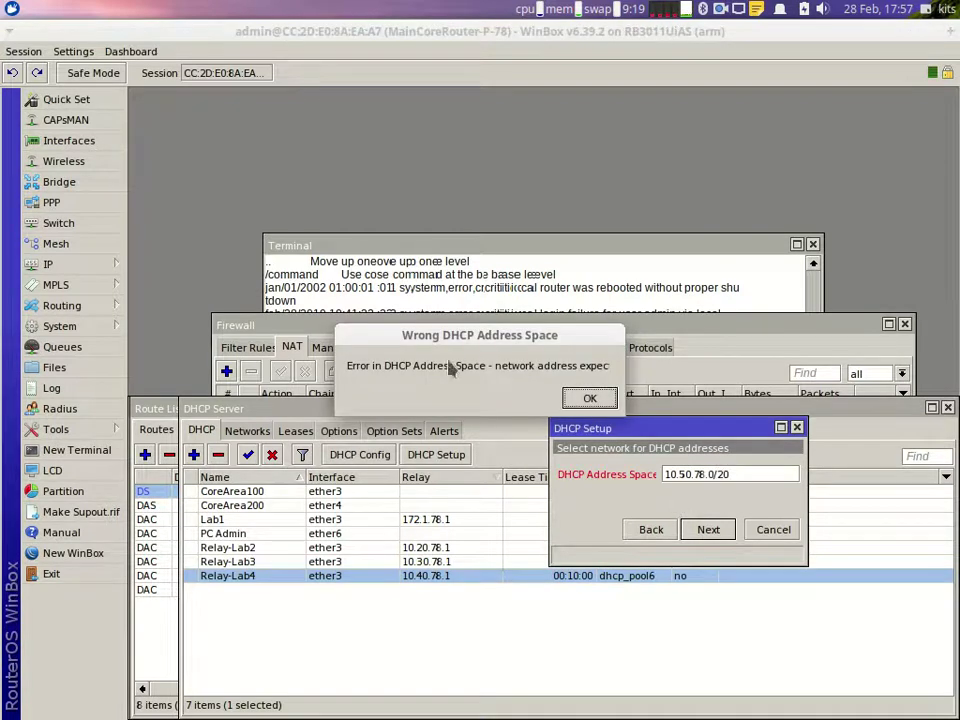
{"action": "left_click", "coordinate": [578, 403]}
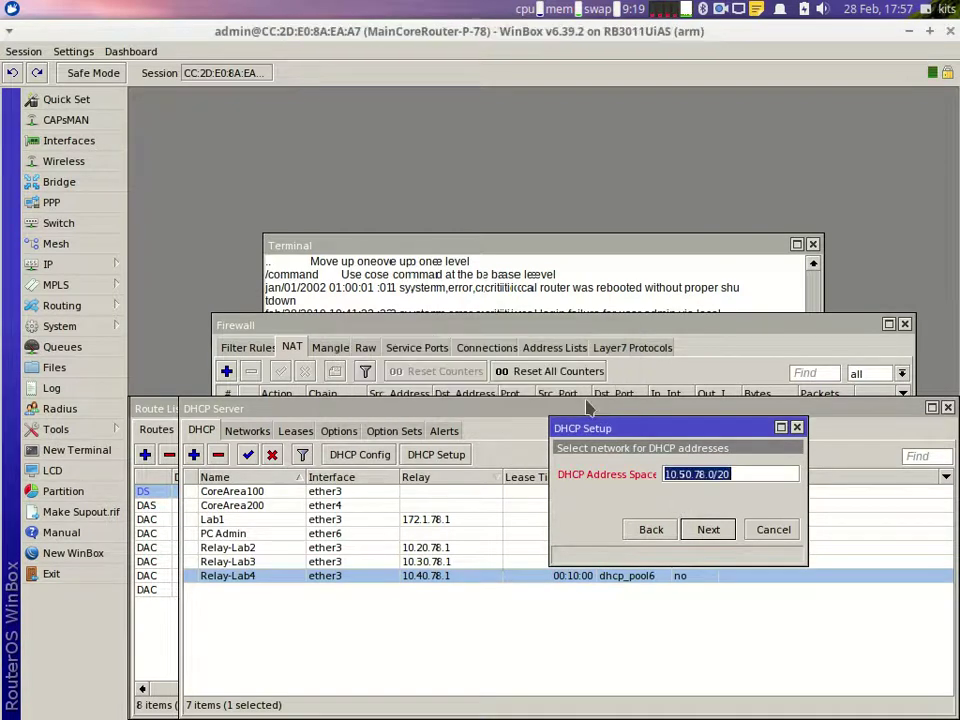
{"action": "left_click", "coordinate": [736, 474]}
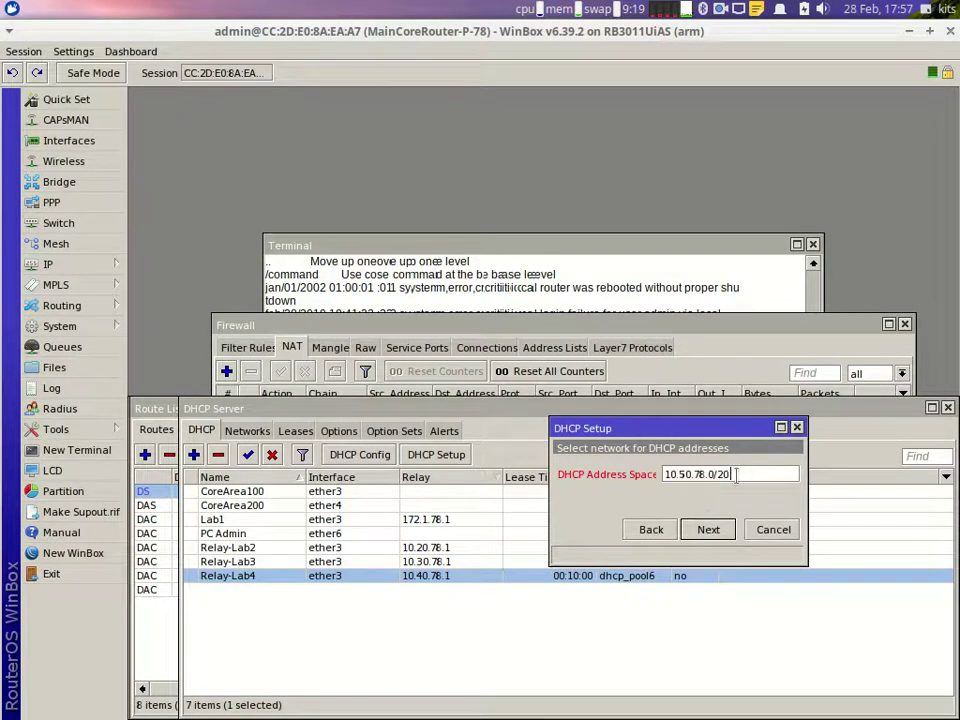
{"action": "type", "text": "30"}
{"action": "key", "text": "Return"}
Step: Accept gateway 10.50.78.1, set the relay to 10.50.78.1, and begin another DHCP Setup
{"action": "left_click", "coordinate": [737, 474]}
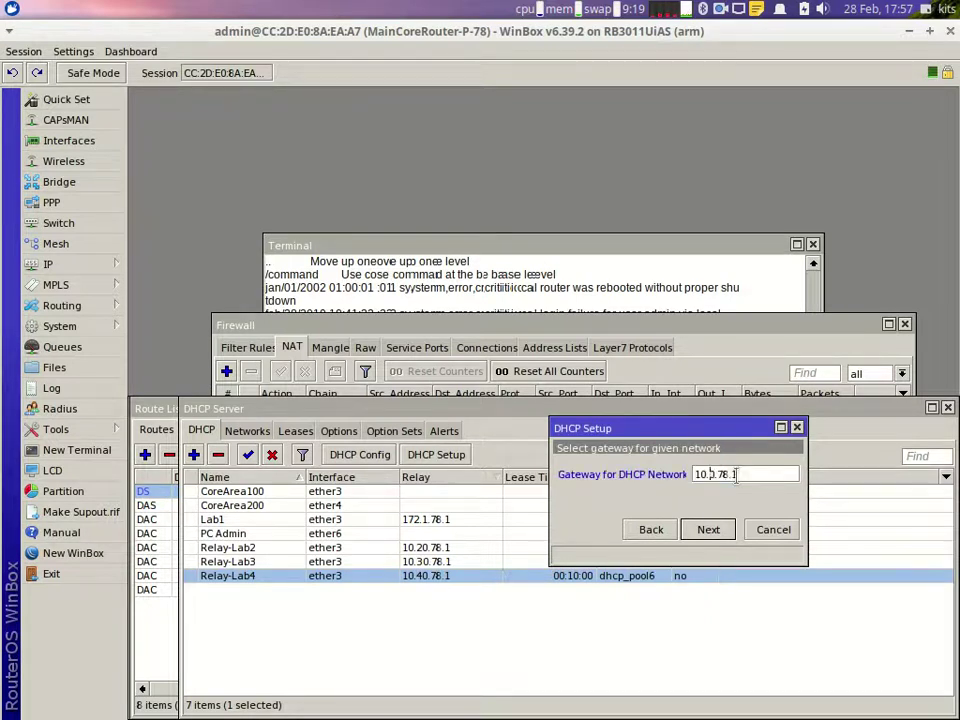
{"action": "key", "text": "Return"}
{"action": "left_click", "coordinate": [737, 476]}
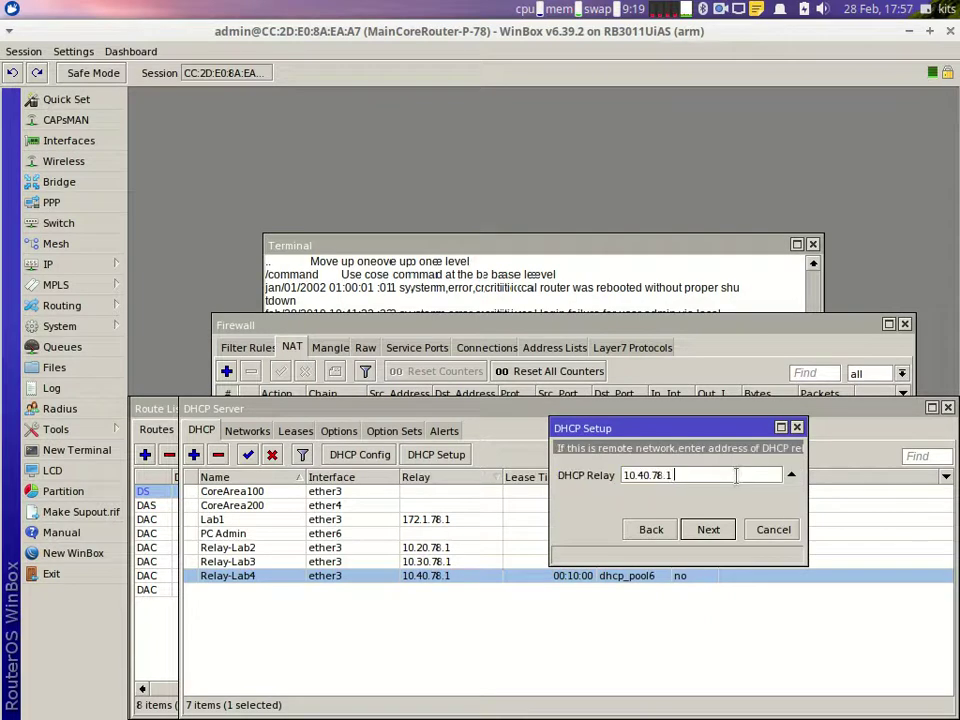
{"action": "key", "text": "Left"}
{"action": "key", "text": "Left"}
{"action": "key", "text": "Left"}
{"action": "key", "text": "BackSpace"}
{"action": "type", "text": "5"}
{"action": "key", "text": "Return"}
{"action": "key", "text": "Return"}
{"action": "key", "text": "Return"}
{"action": "key", "text": "Return"}
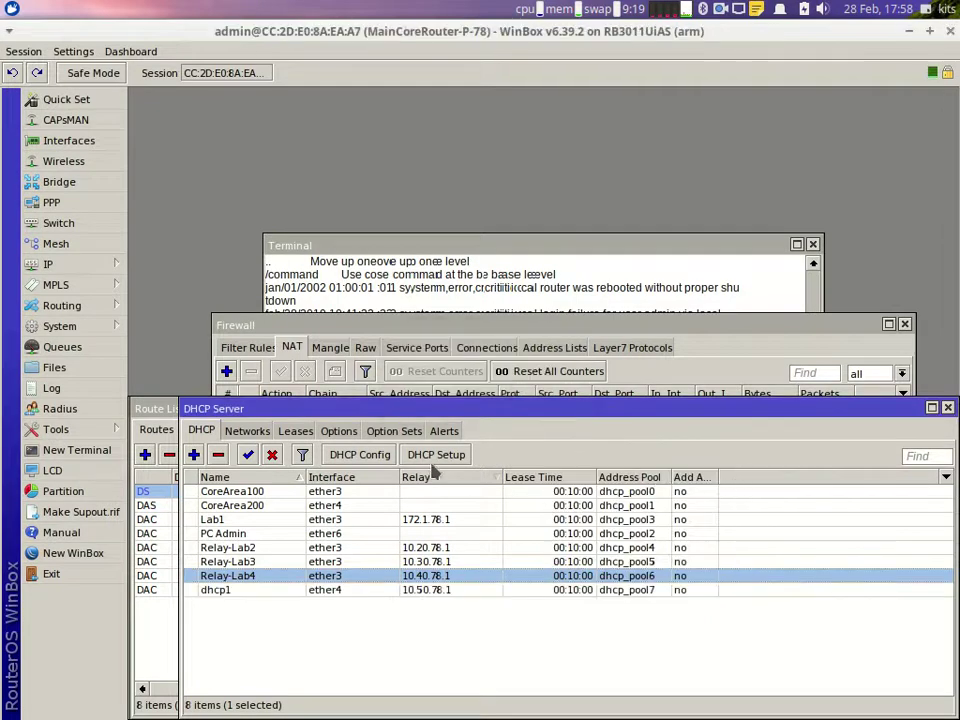
{"action": "left_click", "coordinate": [434, 456]}
Step: Keep ether4, enter address space 10.60.78.0/24 and set the gateway to 10.60.78.1
{"action": "left_click", "coordinate": [705, 530]}
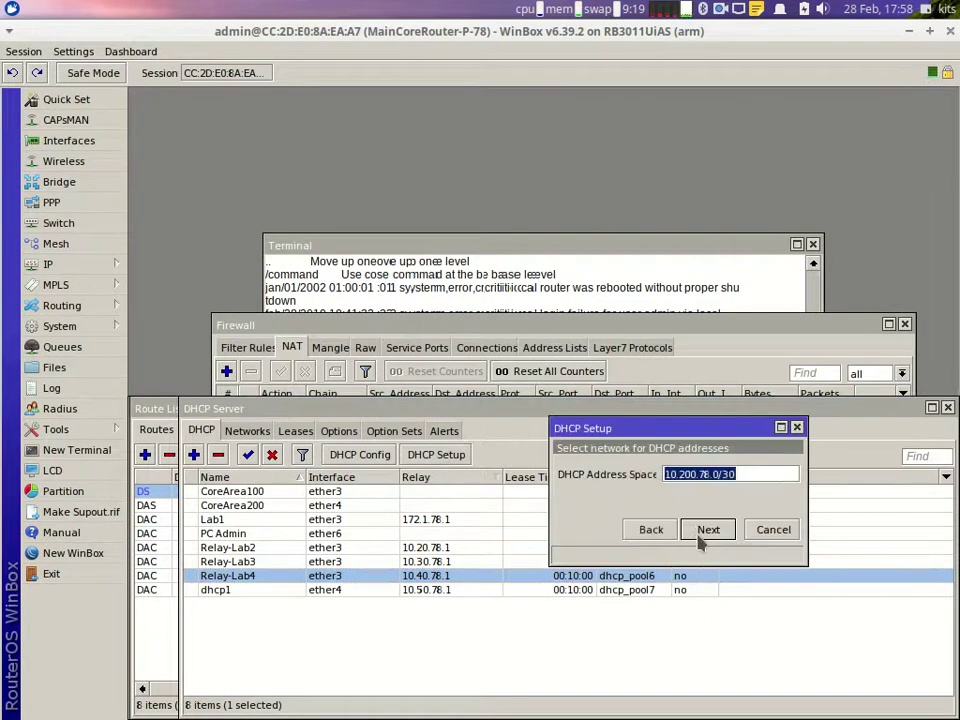
{"action": "type", "text": "10"}
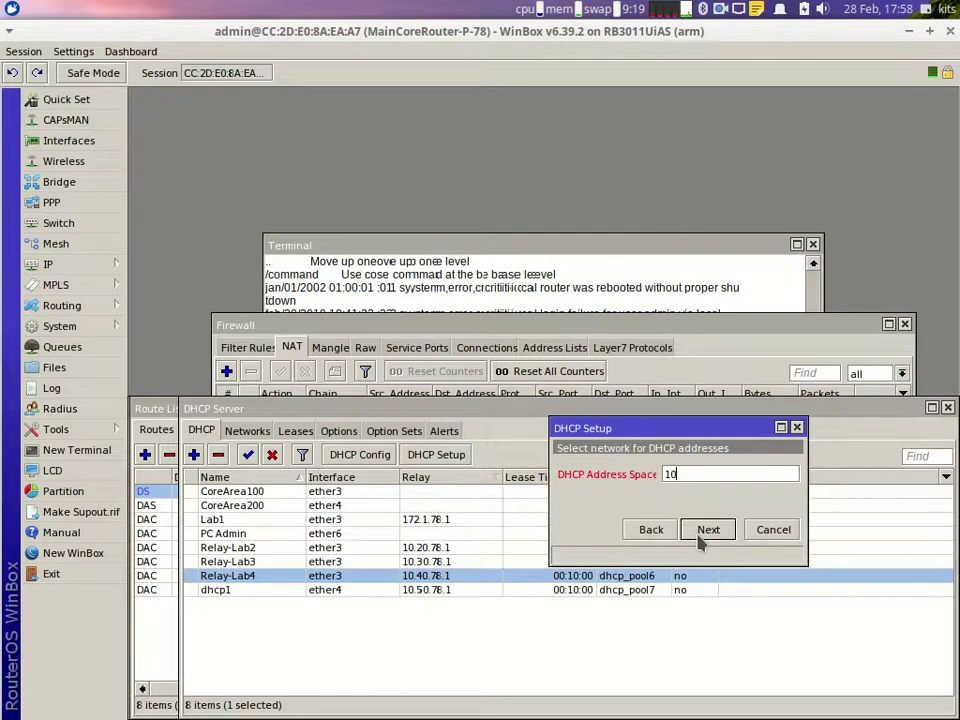
{"action": "type", "text": ".60.78.0/24"}
{"action": "left_click", "coordinate": [705, 530]}
{"action": "key", "text": "Left"}
{"action": "key", "text": "Right"}
{"action": "key", "text": "Right"}
{"action": "key", "text": "Right"}
{"action": "key", "text": "Right"}
{"action": "key", "text": "BackSpace"}
{"action": "type", "text": "5"}
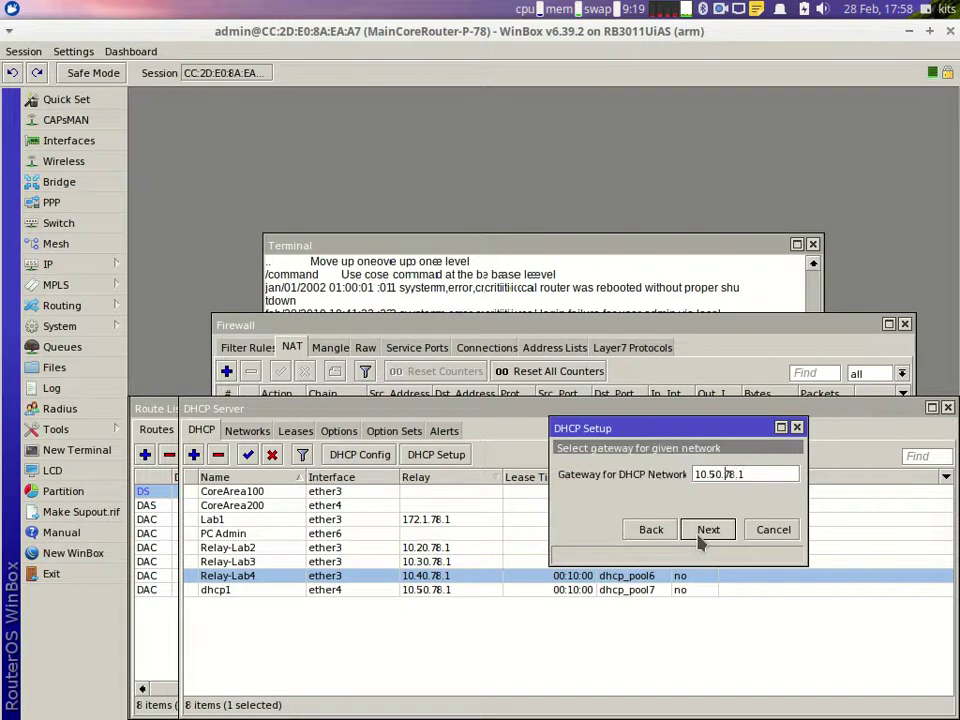
{"action": "key", "text": "BackSpace"}
{"action": "type", "text": "6"}
{"action": "left_click", "coordinate": [700, 538]}
Step: Set the relay to 10.60.78.1, accept the range, DNS and lease defaults, and finish dhcp2
{"action": "key", "text": "Left"}
{"action": "key", "text": "Right"}
{"action": "key", "text": "Right"}
{"action": "key", "text": "Right"}
{"action": "key", "text": "Right"}
{"action": "key", "text": "Right"}
{"action": "key", "text": "Right"}
{"action": "key", "text": "Right"}
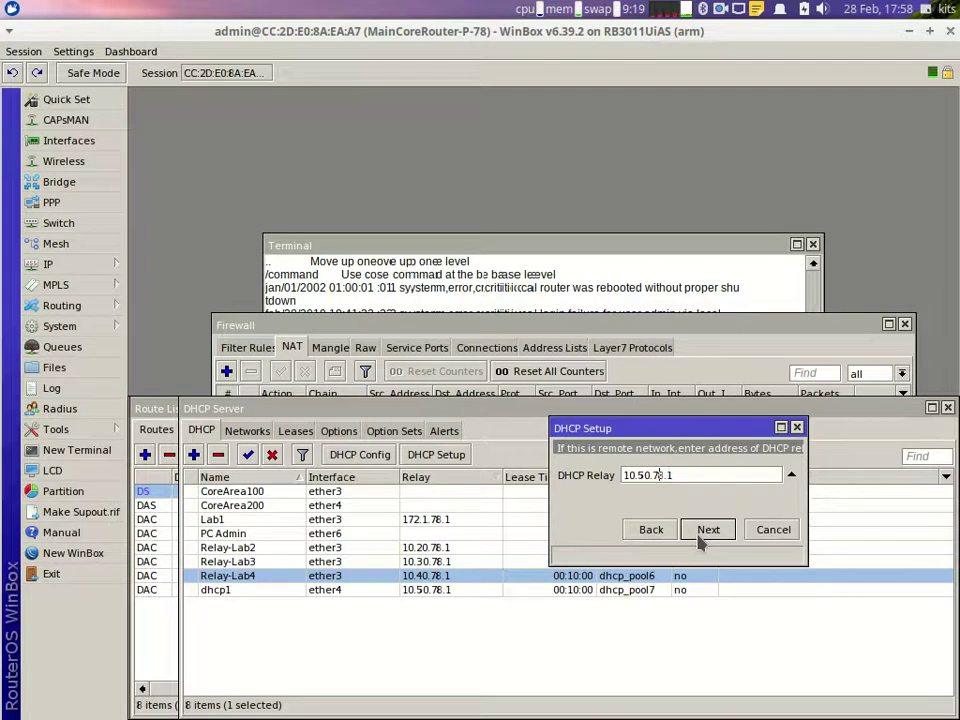
{"action": "key", "text": "BackSpace"}
{"action": "type", "text": "6"}
{"action": "left_click", "coordinate": [700, 538]}
{"action": "left_click", "coordinate": [700, 538]}
{"action": "left_click", "coordinate": [700, 538]}
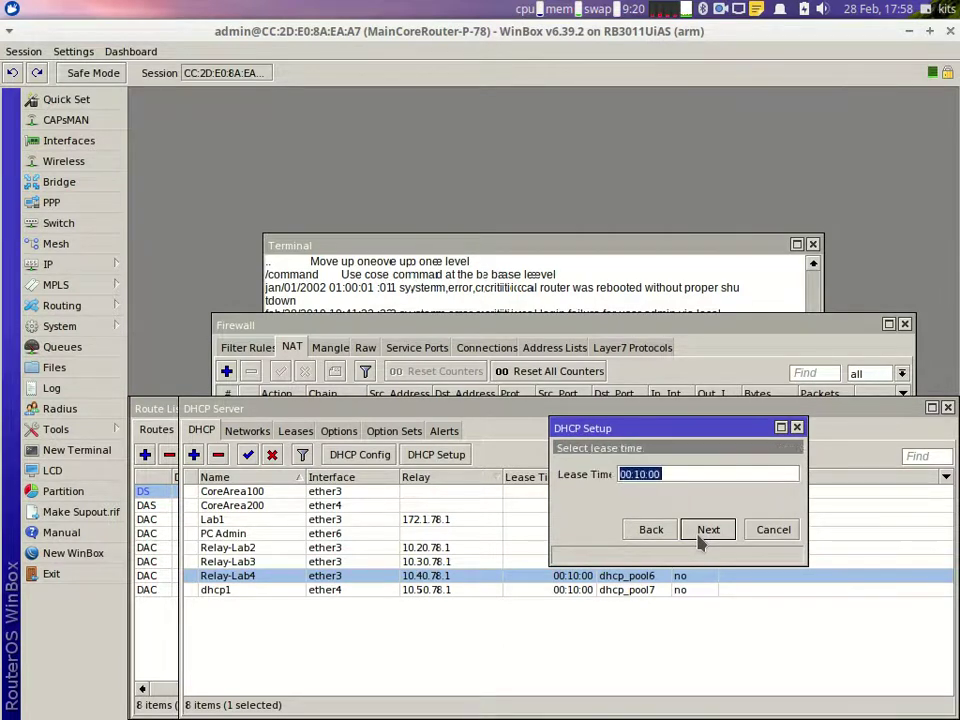
{"action": "left_click", "coordinate": [700, 538]}
{"action": "key", "text": "Return"}
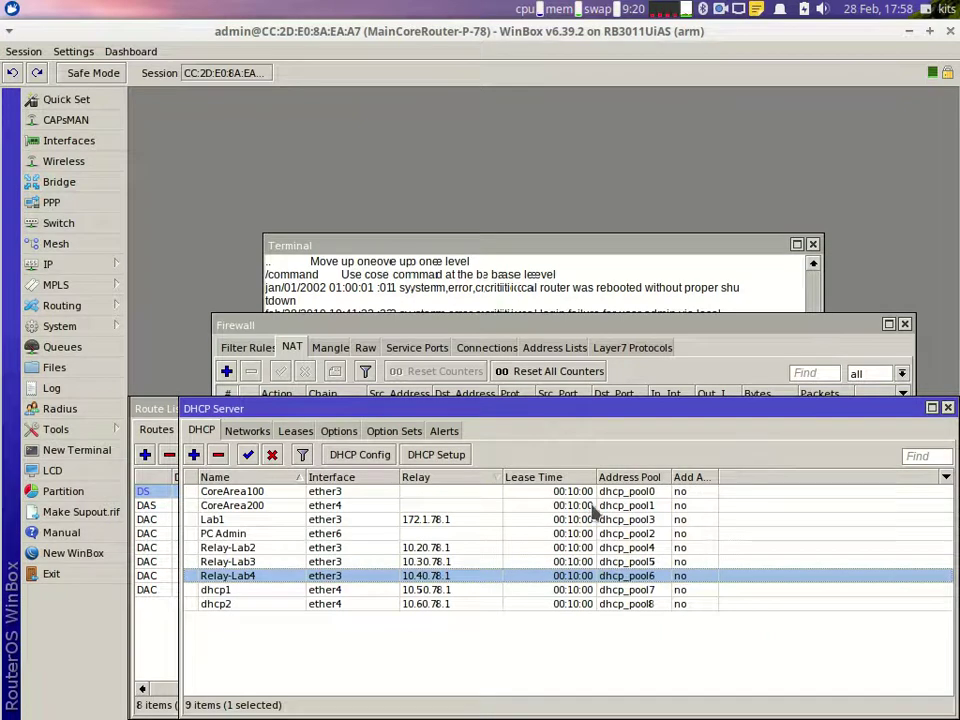
Step: Start DHCP Setup on ether4 with address space 10.70.78.0 and gateway 10.70.78.1
{"action": "left_click", "coordinate": [436, 454]}
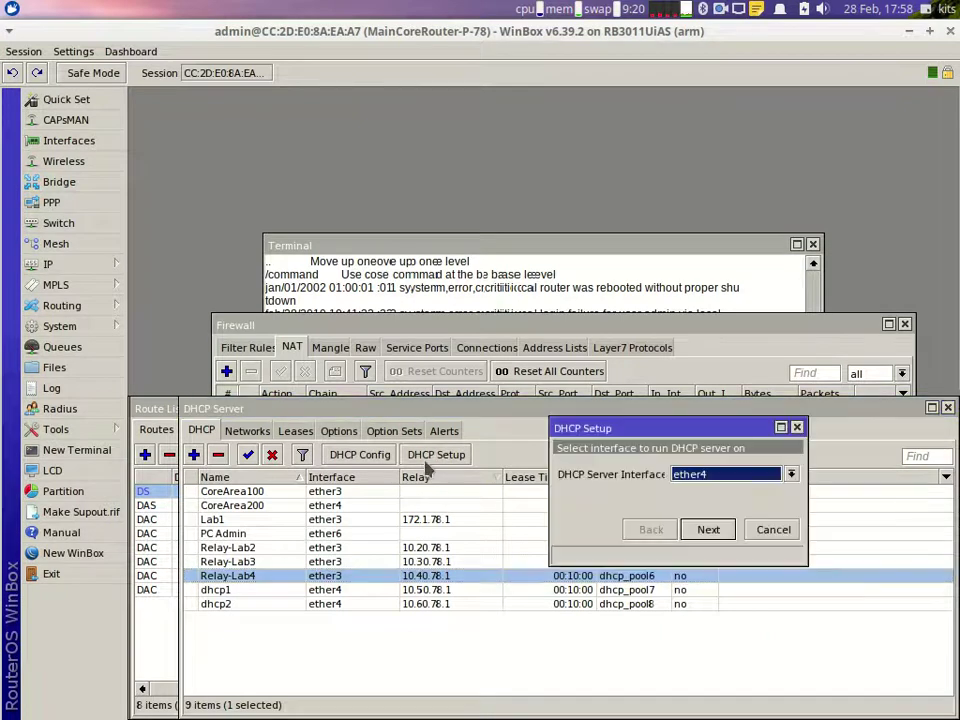
{"action": "left_click", "coordinate": [708, 531]}
{"action": "type", "text": "1"}
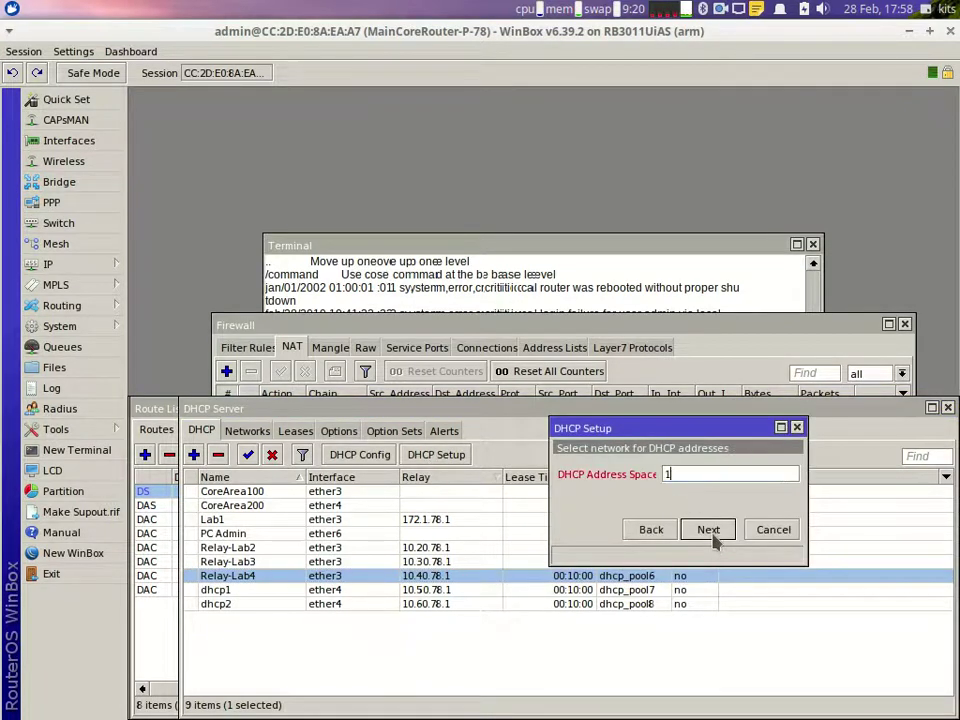
{"action": "type", "text": "0.70.78.0"}
{"action": "left_click", "coordinate": [708, 530]}
{"action": "key", "text": "Left"}
{"action": "key", "text": "Right"}
{"action": "key", "text": "Right"}
{"action": "key", "text": "Right"}
{"action": "key", "text": "Right"}
{"action": "key", "text": "BackSpace"}
{"action": "type", "text": "7"}
Step: Set relay 10.70.78.1, keep the default range, DNS and lease time, and finish
{"action": "left_click", "coordinate": [712, 537]}
{"action": "key", "text": "Right"}
{"action": "key", "text": "Left"}
{"action": "key", "text": "Left"}
{"action": "key", "text": "Left"}
{"action": "key", "text": "Left"}
{"action": "key", "text": "Left"}
{"action": "key", "text": "BackSpace"}
{"action": "type", "text": "7"}
{"action": "left_click", "coordinate": [713, 539]}
{"action": "left_click", "coordinate": [713, 539]}
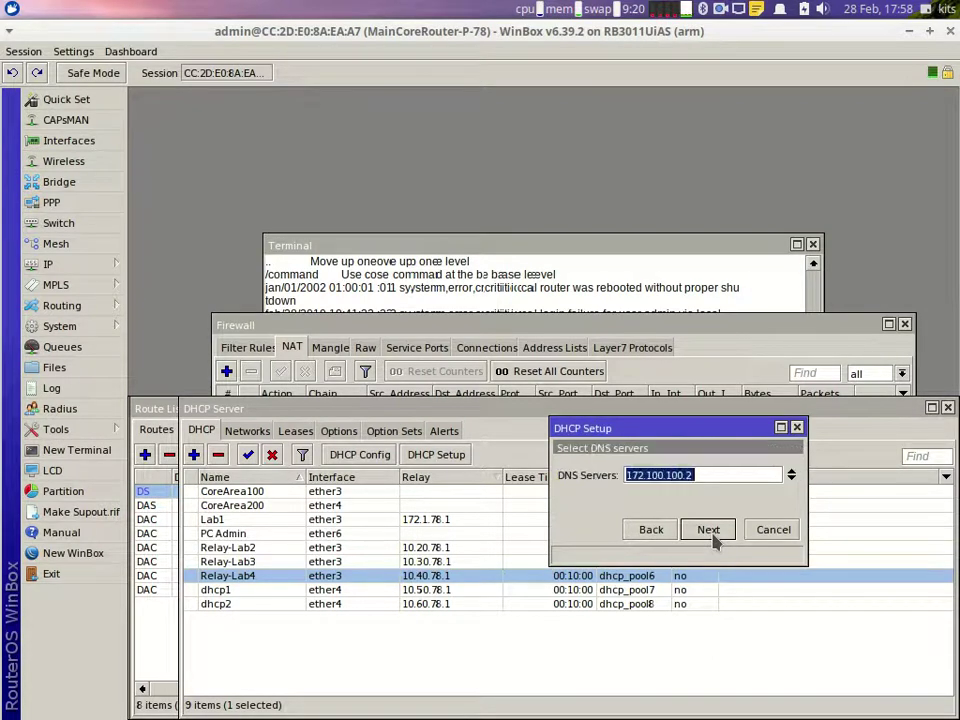
{"action": "left_click", "coordinate": [713, 539]}
{"action": "left_click", "coordinate": [713, 539]}
{"action": "key", "text": "Return"}
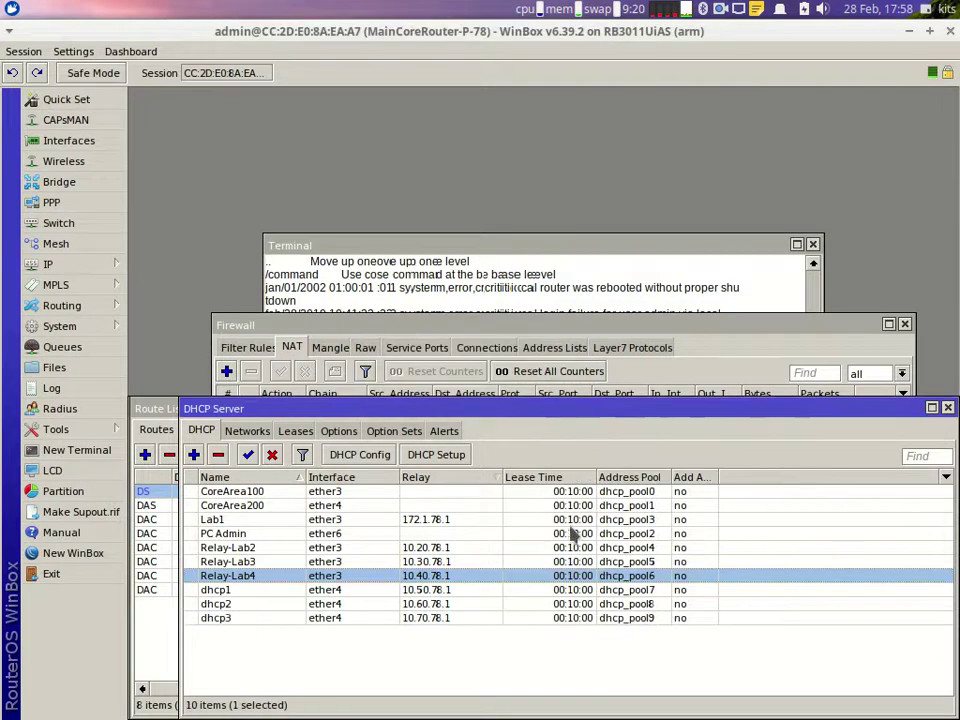
Step: Start DHCP Setup on ether4 with address space 10.80.78.0/30 and gateway 10.80.78.1
{"action": "left_click", "coordinate": [440, 455]}
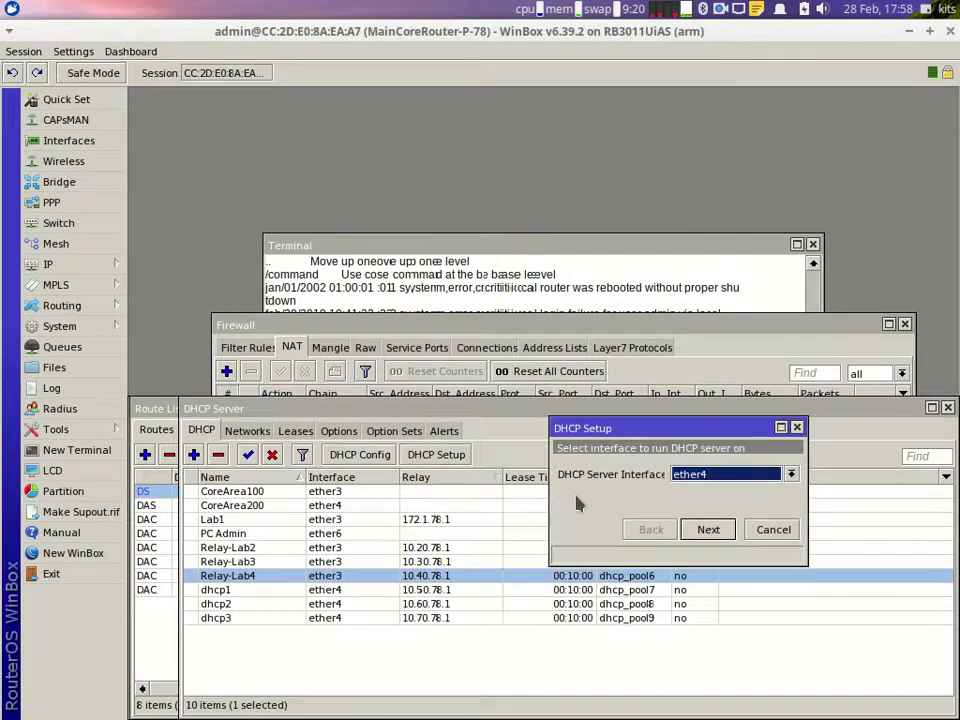
{"action": "left_click", "coordinate": [708, 529]}
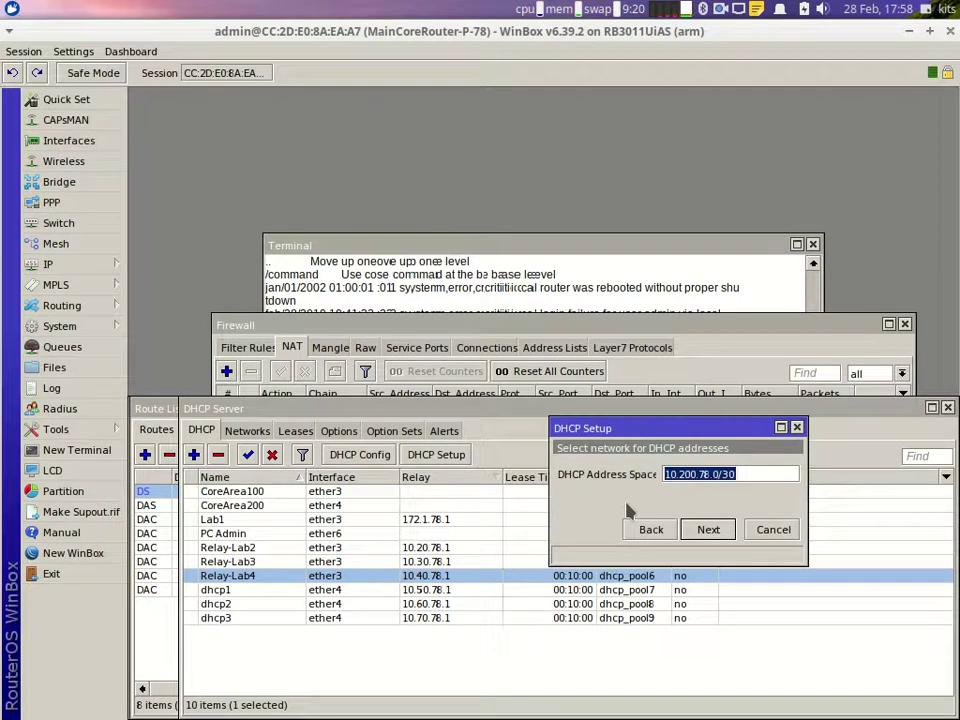
{"action": "type", "text": "10.80.7"}
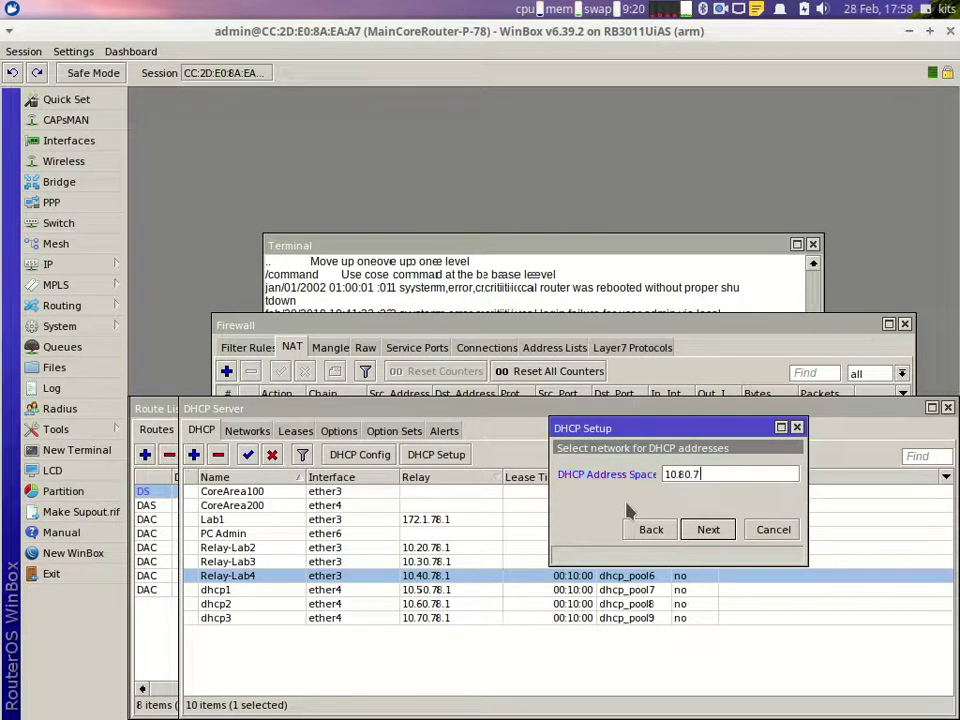
{"action": "type", "text": "8.0/30"}
{"action": "key", "text": "Return"}
{"action": "type", "text": "1"}
{"action": "key", "text": "Left"}
{"action": "key", "text": "Left"}
{"action": "key", "text": "Left"}
{"action": "key", "text": "Left"}
{"action": "key", "text": "Left"}
{"action": "key", "text": "Left"}
{"action": "key", "text": "Left"}
{"action": "key", "text": "Delete"}
{"action": "type", "text": "8"}
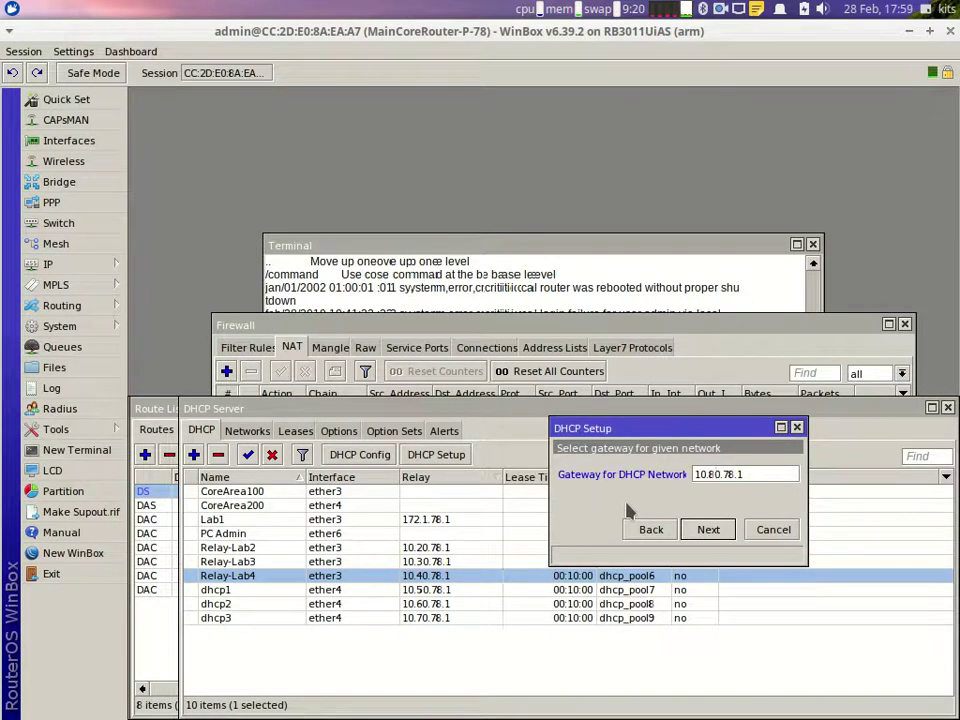
{"action": "key", "text": "Return"}
Step: Set relay 10.80.78.1 and accept the remaining defaults to create dhcp4
{"action": "key", "text": "End"}
{"action": "key", "text": "Left"}
{"action": "key", "text": "Left"}
{"action": "key", "text": "Left"}
{"action": "key", "text": "Left"}
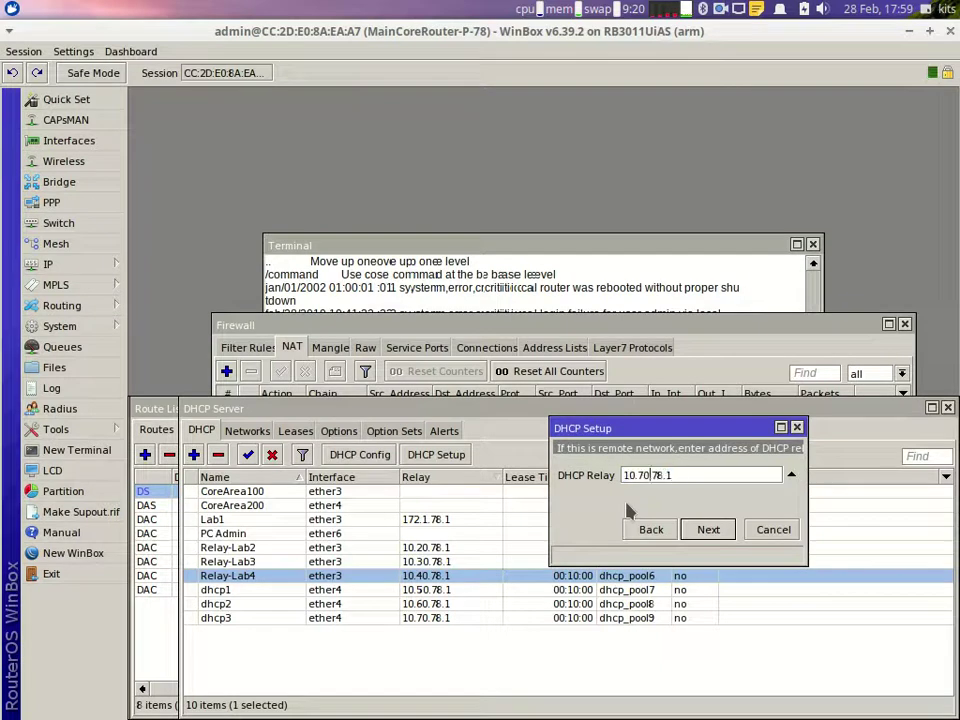
{"action": "key", "text": "BackSpace"}
{"action": "type", "text": "8"}
{"action": "key", "text": "Return"}
{"action": "key", "text": "Return"}
{"action": "key", "text": "Return"}
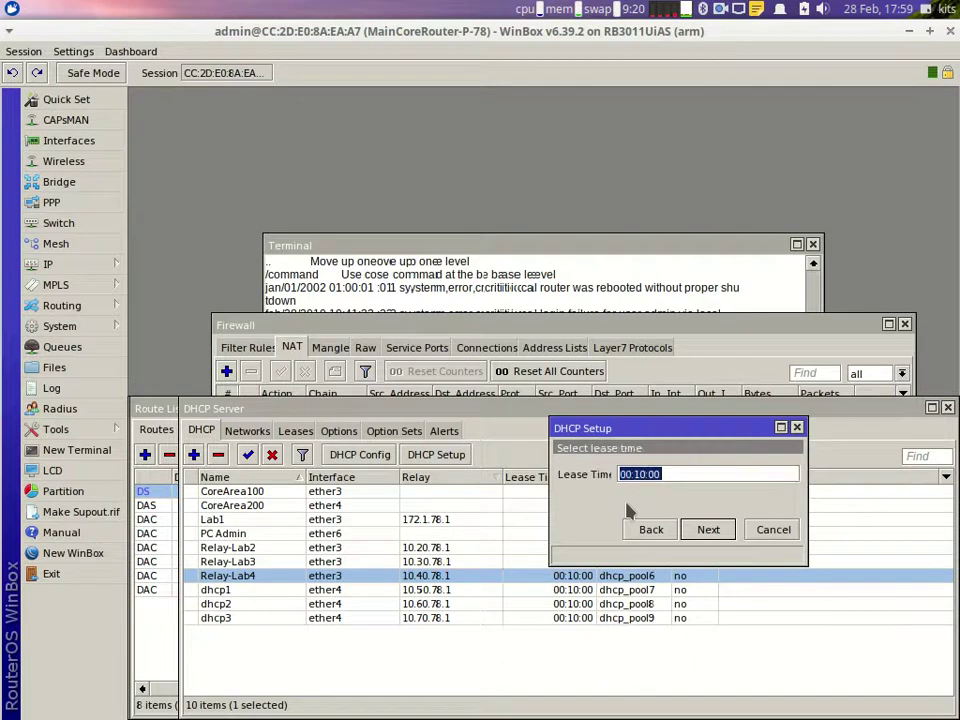
{"action": "key", "text": "Return"}
{"action": "key", "text": "Return"}
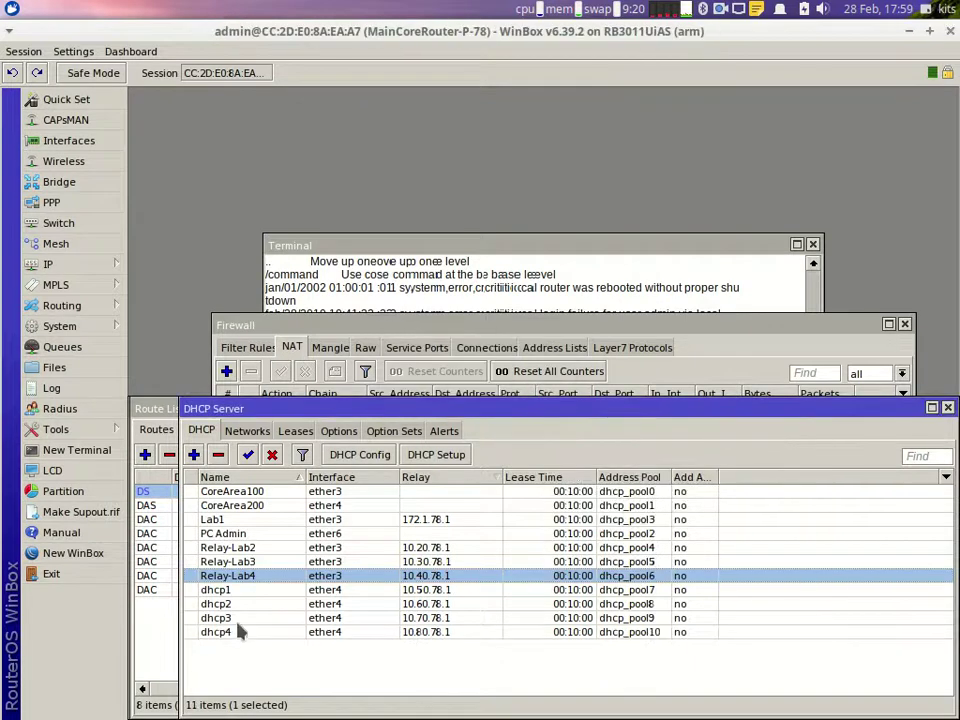
Step: Rename dhcp1 and dhcp2 to Relay-Lab5 and Relay-Lab6
{"action": "double_click", "coordinate": [243, 591]}
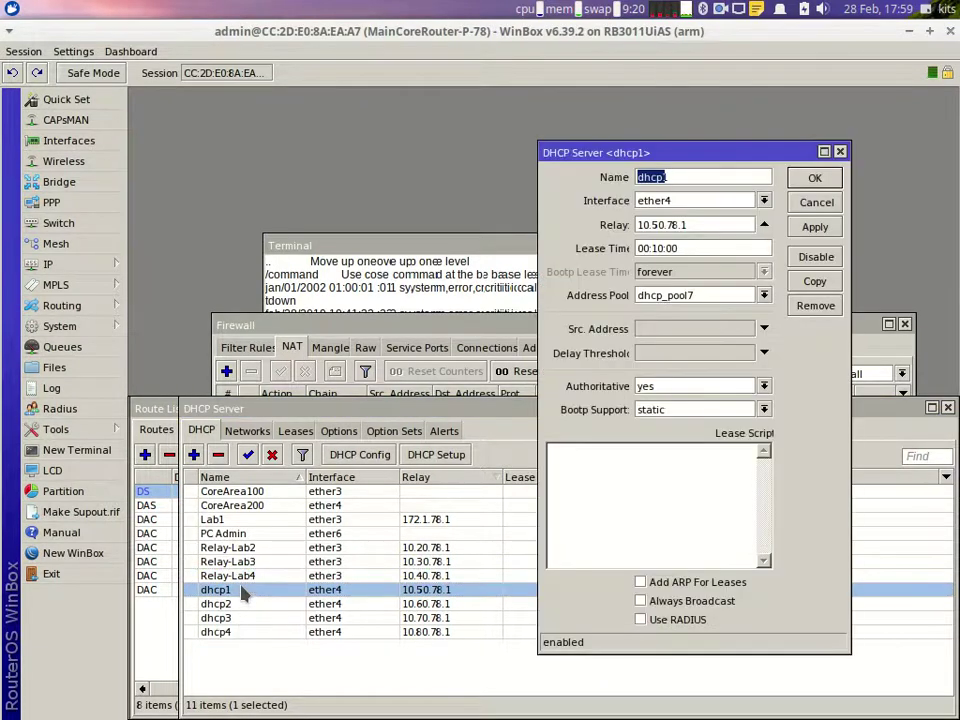
{"action": "type", "text": "Re"}
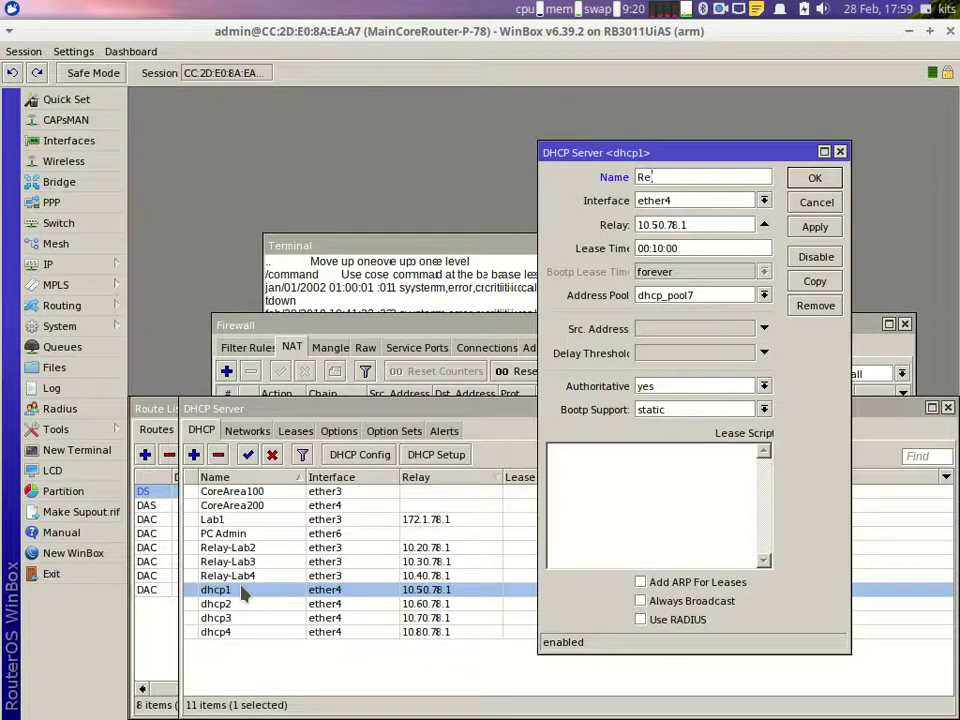
{"action": "type", "text": "lay-Lab5"}
{"action": "key", "text": "Return"}
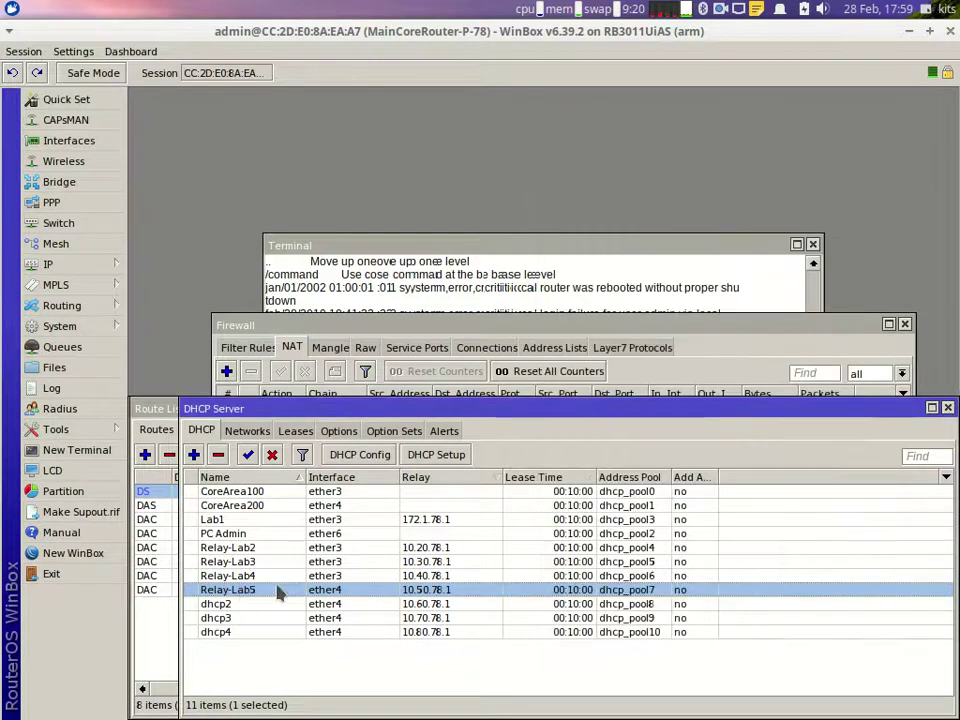
{"action": "double_click", "coordinate": [253, 607]}
{"action": "type", "text": "Relay-Lab6"}
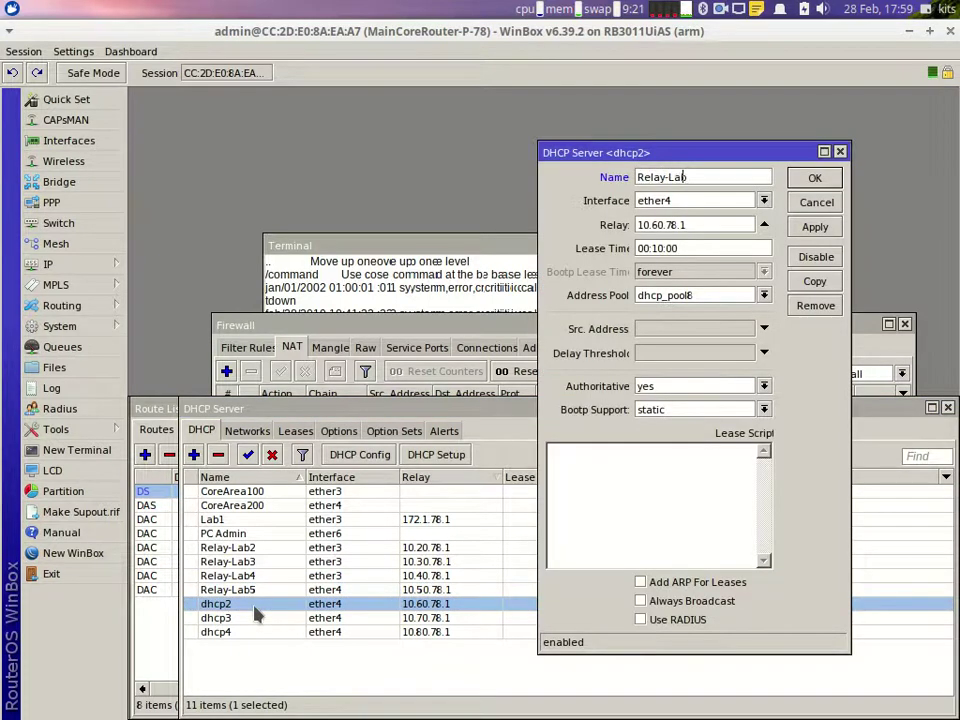
{"action": "key", "text": "Return"}
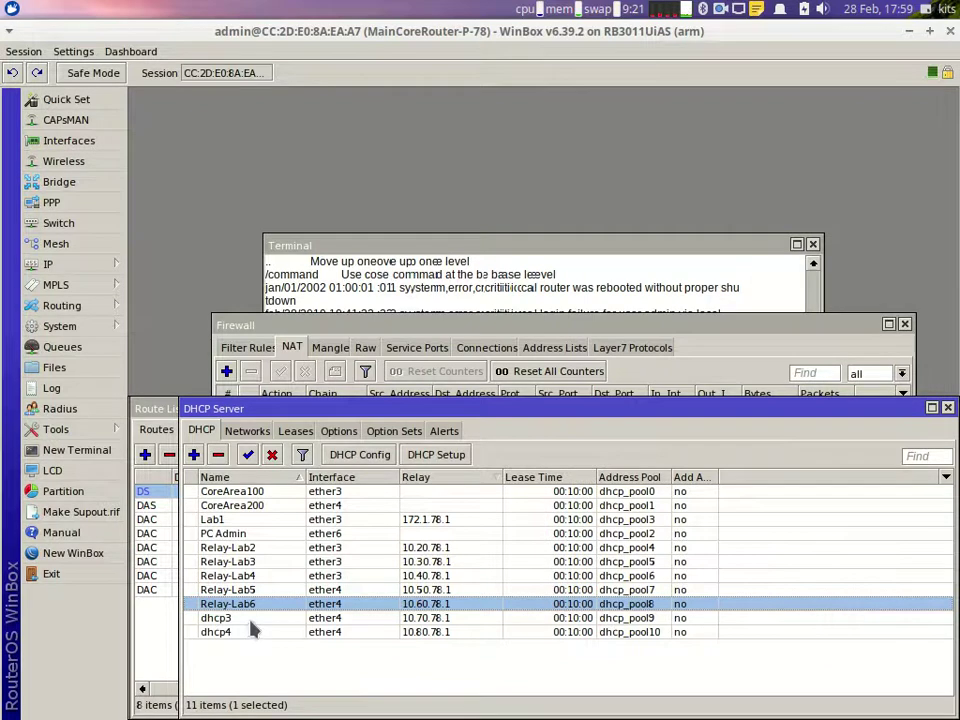
Step: Rename dhcp3 to Relay-Lab7, fixing the 'RElay' typo, and dhcp4 to Relay-Lab8
{"action": "double_click", "coordinate": [253, 619]}
{"action": "type", "text": "RElay-Lab7"}
{"action": "key", "text": "Return"}
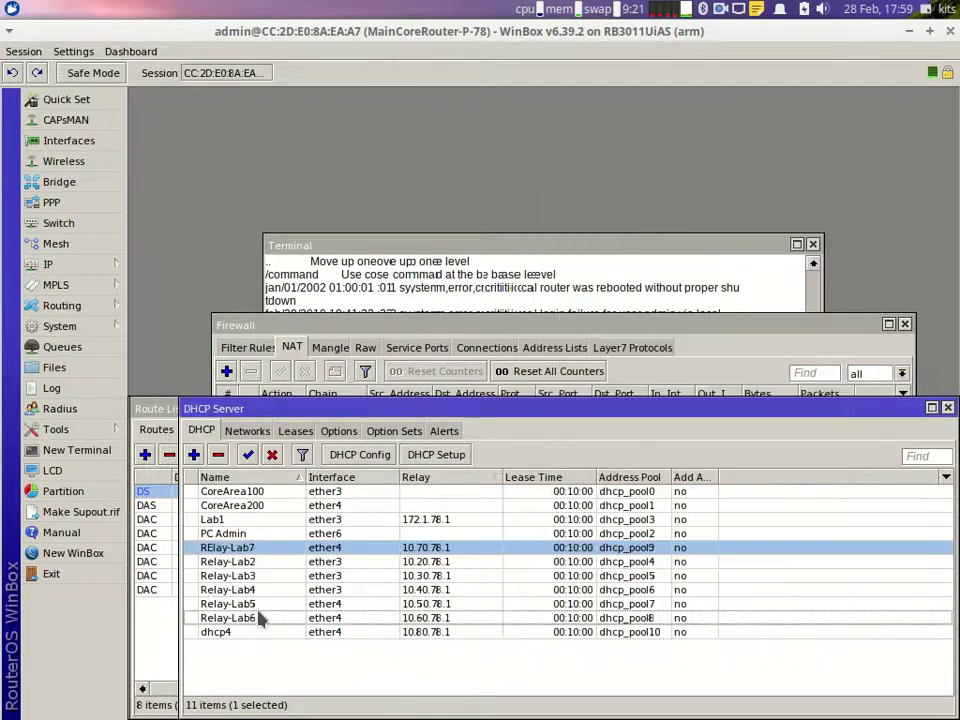
{"action": "double_click", "coordinate": [235, 552]}
{"action": "left_click", "coordinate": [650, 177]}
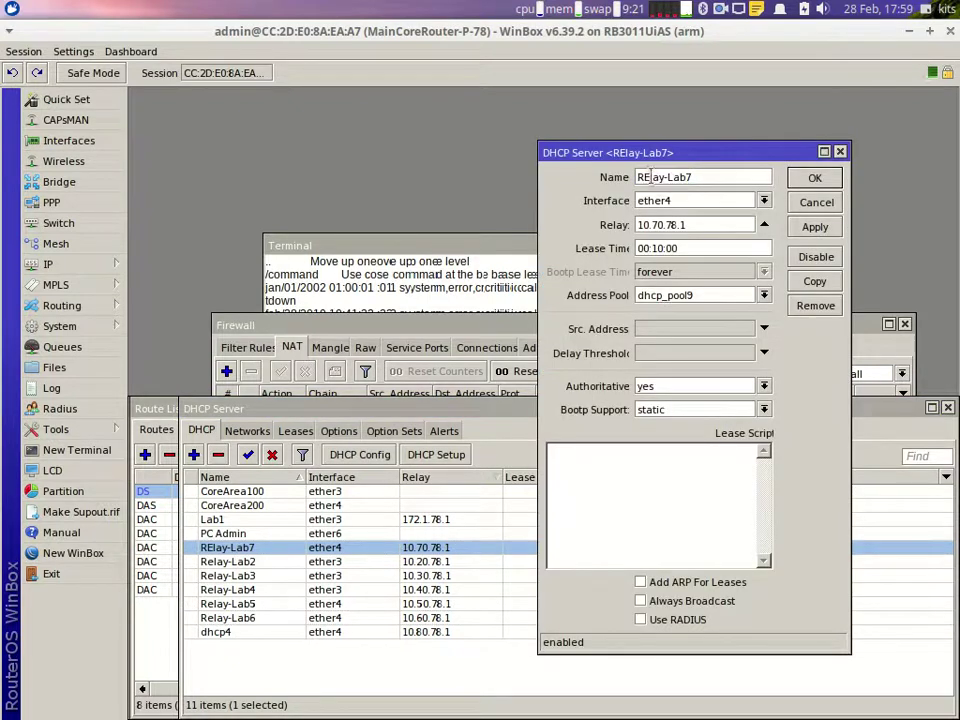
{"action": "key", "text": "BackSpace"}
{"action": "type", "text": "e"}
{"action": "key", "text": "Return"}
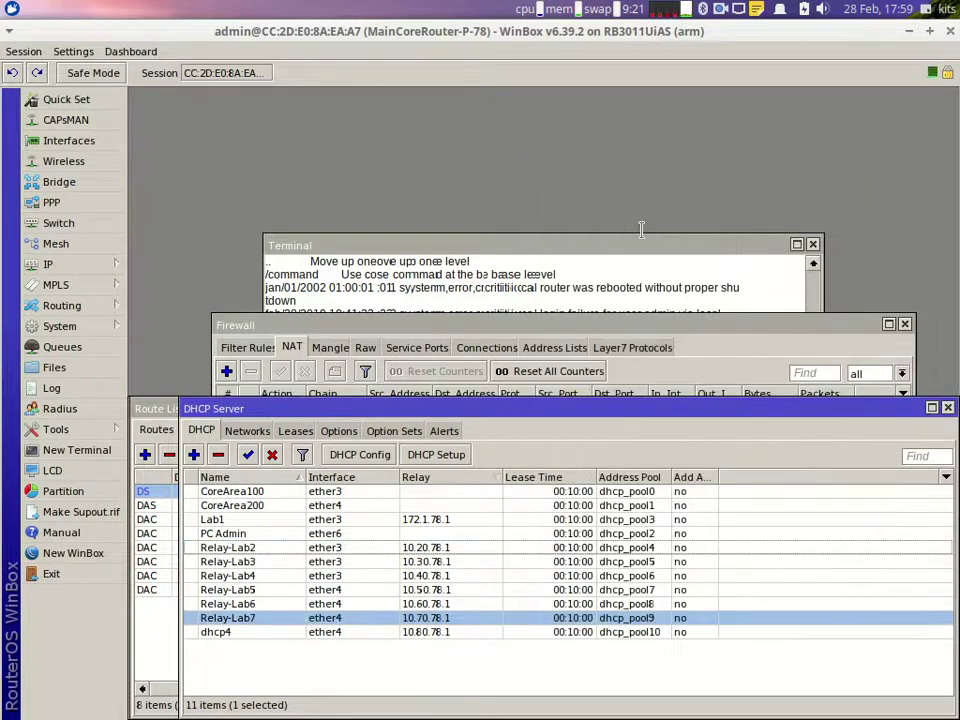
{"action": "double_click", "coordinate": [259, 633]}
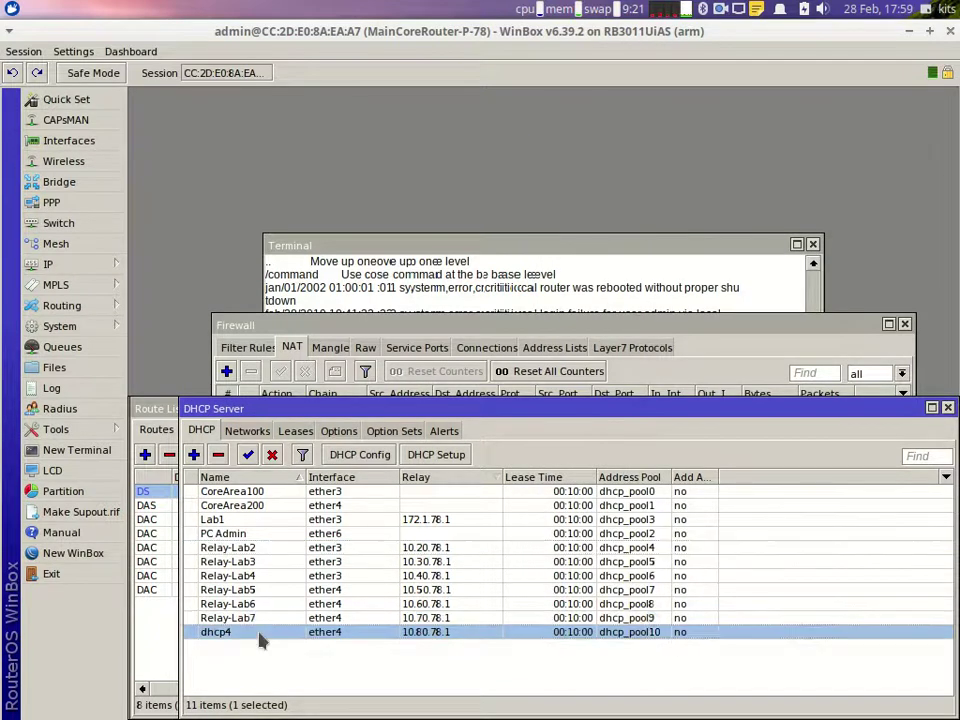
{"action": "type", "text": "Rela"}
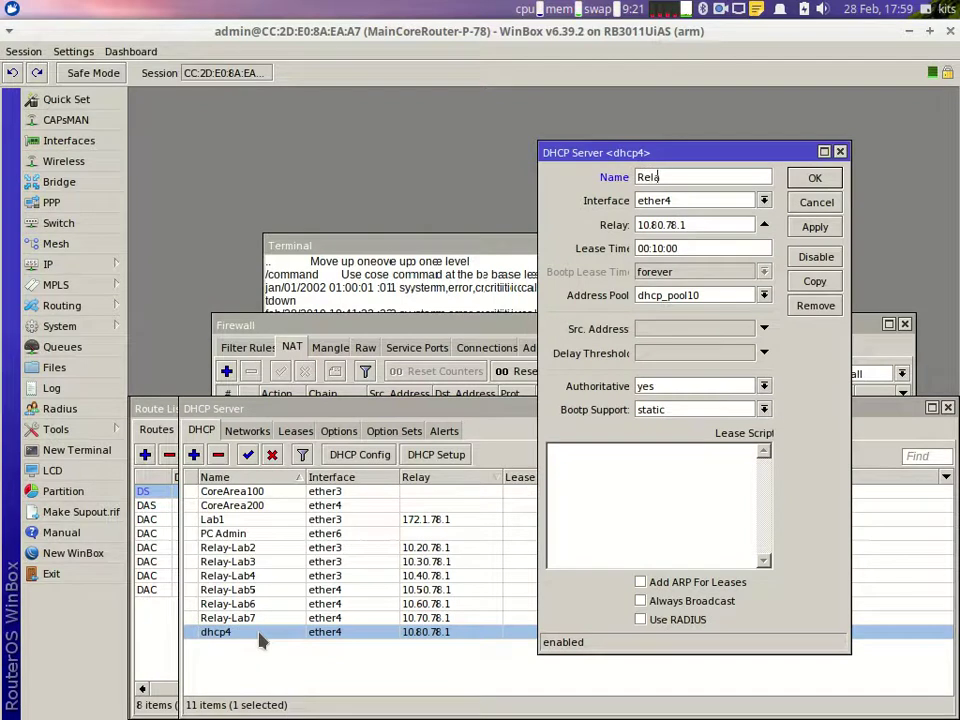
{"action": "type", "text": "y-Lab8"}
{"action": "key", "text": "Return"}
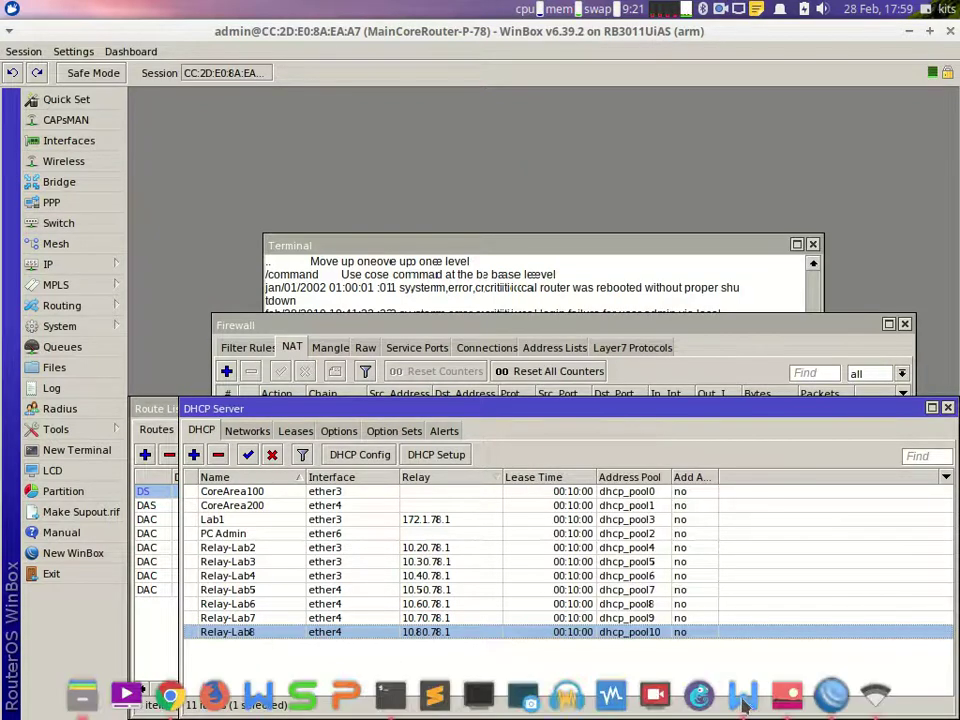
Step: Bring up the task document and select the Relay9–Relay11 lines in the DHCP relay list
{"action": "left_click", "coordinate": [741, 703]}
{"action": "scroll", "coordinate": [424, 367], "scroll_direction": "up", "scroll_amount": 4}
{"action": "scroll", "coordinate": [424, 367], "scroll_direction": "up", "scroll_amount": 15}
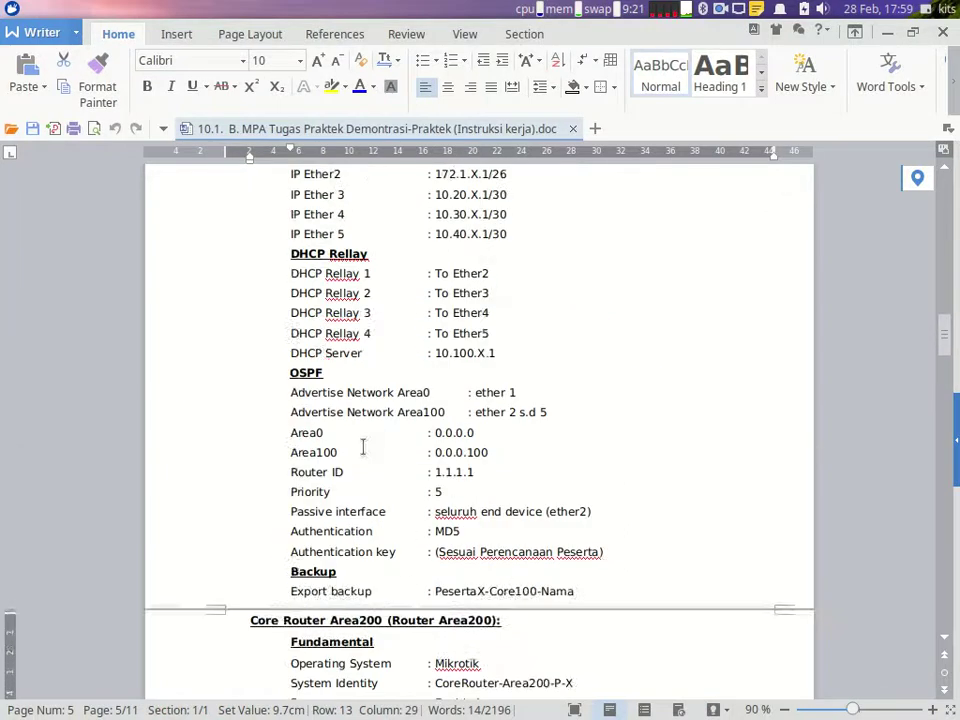
{"action": "scroll", "coordinate": [409, 387], "scroll_direction": "up", "scroll_amount": 5}
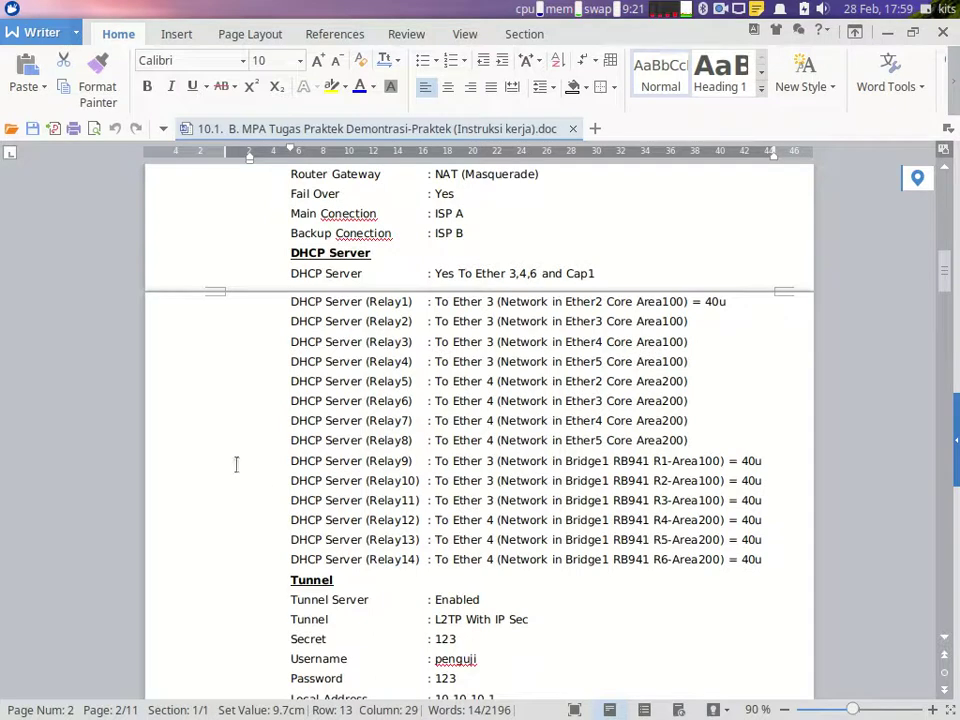
{"action": "left_click_drag", "start_coordinate": [195, 471], "coordinate": [197, 508]}
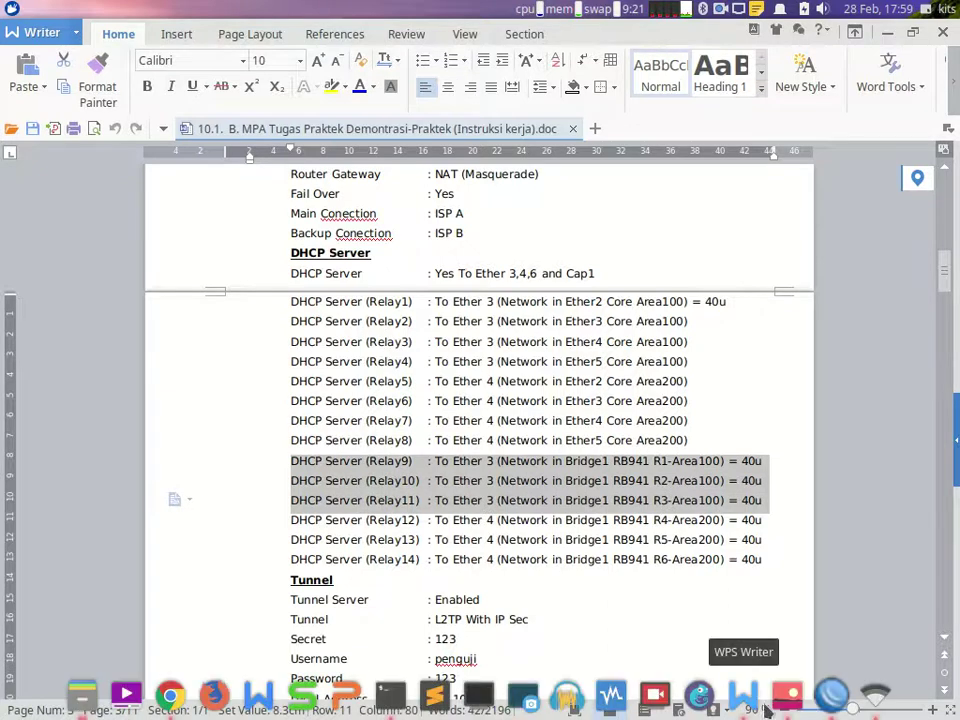
Step: Check the network diagram, then scroll the task sheet to the R1 (Lab 2) settings
{"action": "left_click", "coordinate": [808, 690]}
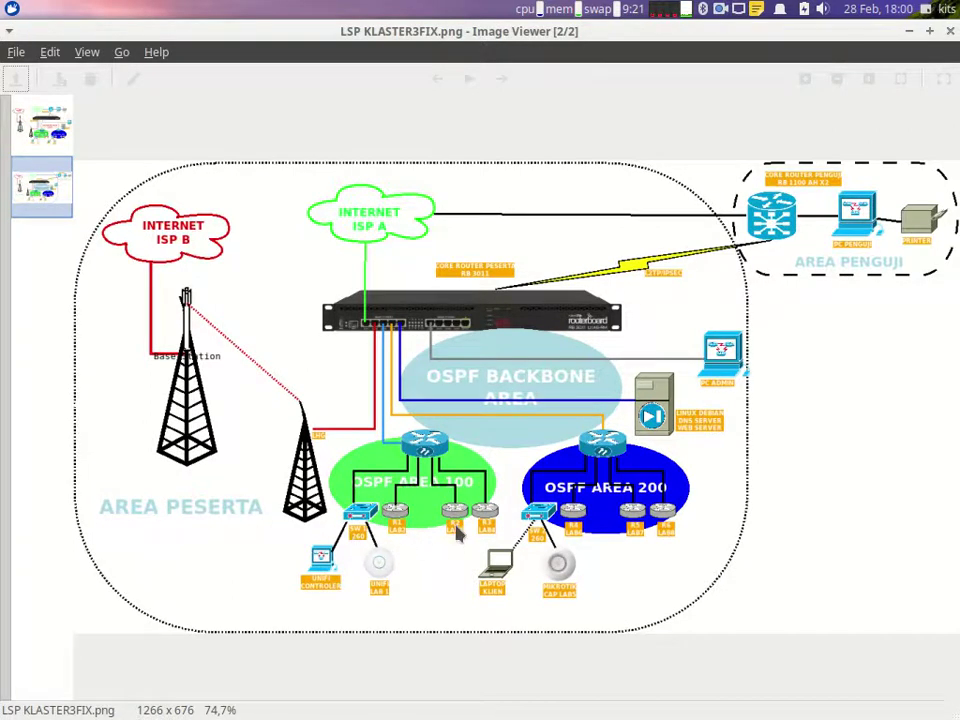
{"action": "mouse_move", "coordinate": [690, 712]}
{"action": "left_click", "coordinate": [742, 695]}
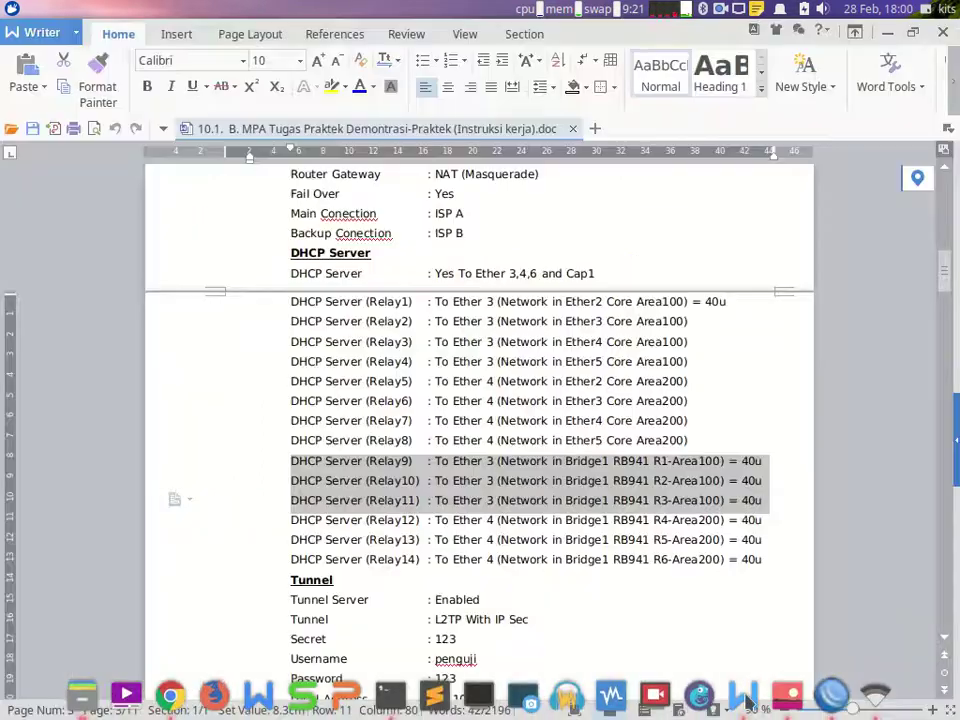
{"action": "scroll", "coordinate": [445, 520], "scroll_direction": "down", "scroll_amount": 12}
{"action": "scroll", "coordinate": [438, 521], "scroll_direction": "up", "scroll_amount": 12}
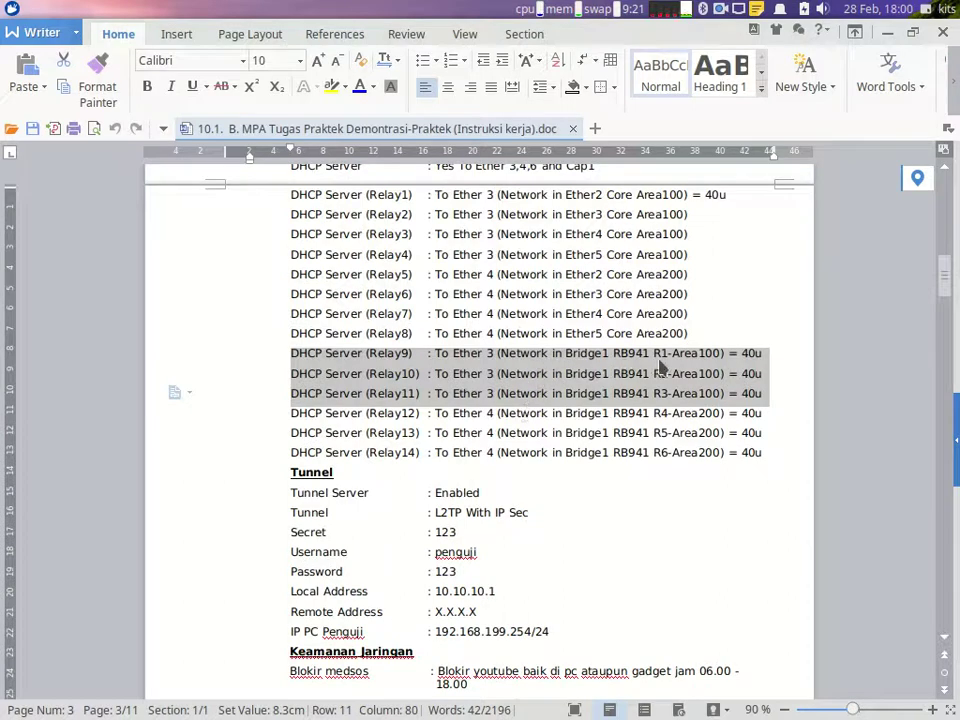
{"action": "scroll", "coordinate": [576, 610], "scroll_direction": "down", "scroll_amount": 5}
{"action": "scroll", "coordinate": [576, 610], "scroll_direction": "down", "scroll_amount": 20}
{"action": "scroll", "coordinate": [597, 583], "scroll_direction": "down", "scroll_amount": 10}
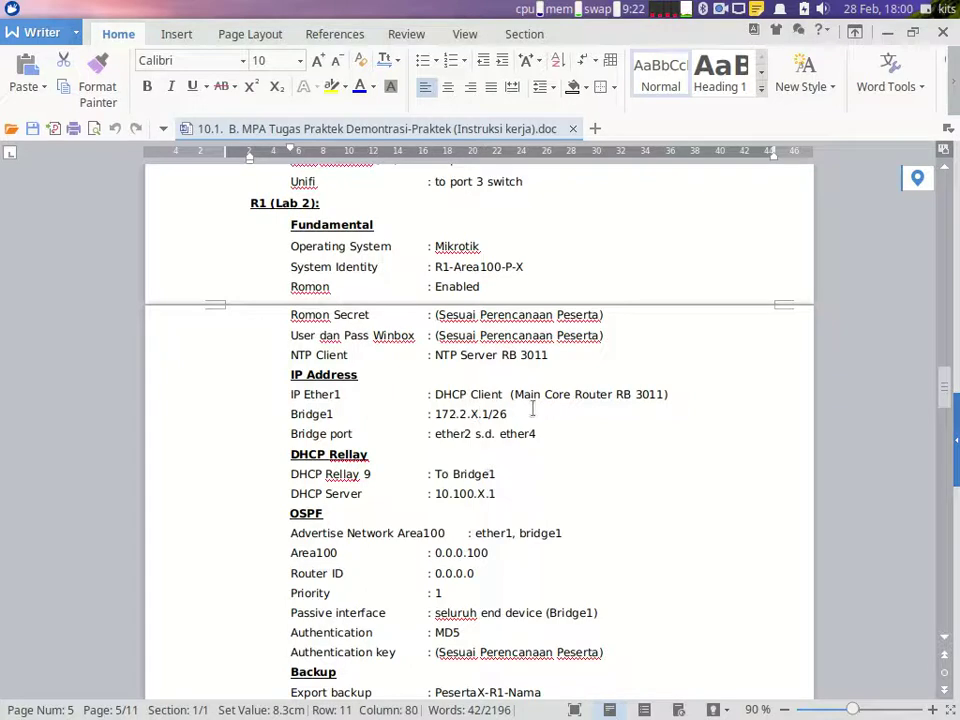
{"action": "scroll", "coordinate": [517, 427], "scroll_direction": "down", "scroll_amount": 9}
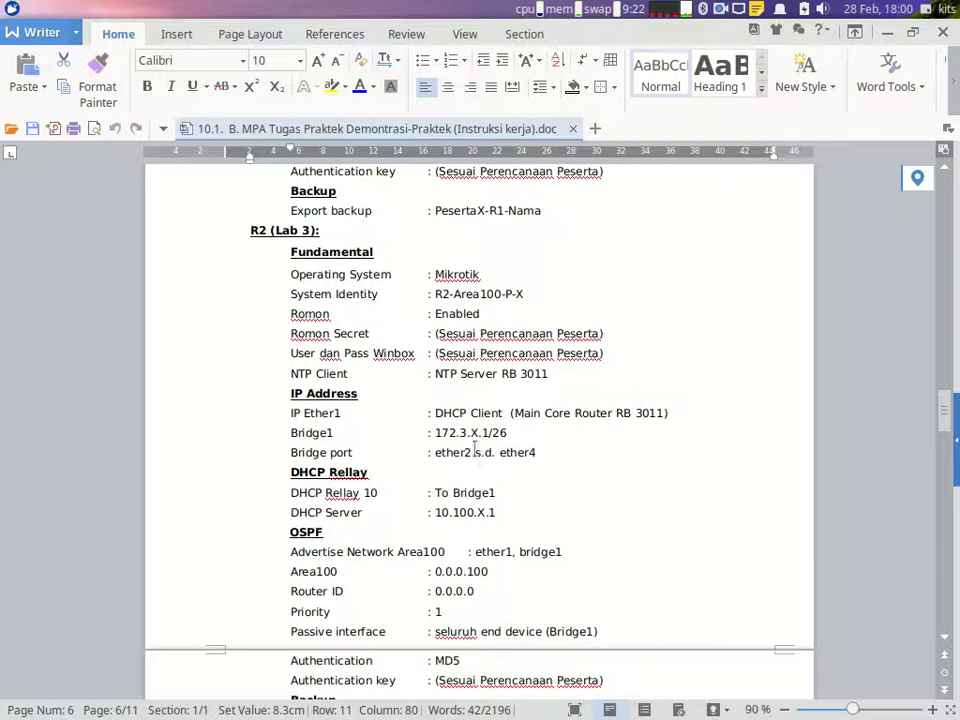
{"action": "scroll", "coordinate": [505, 437], "scroll_direction": "down", "scroll_amount": 8}
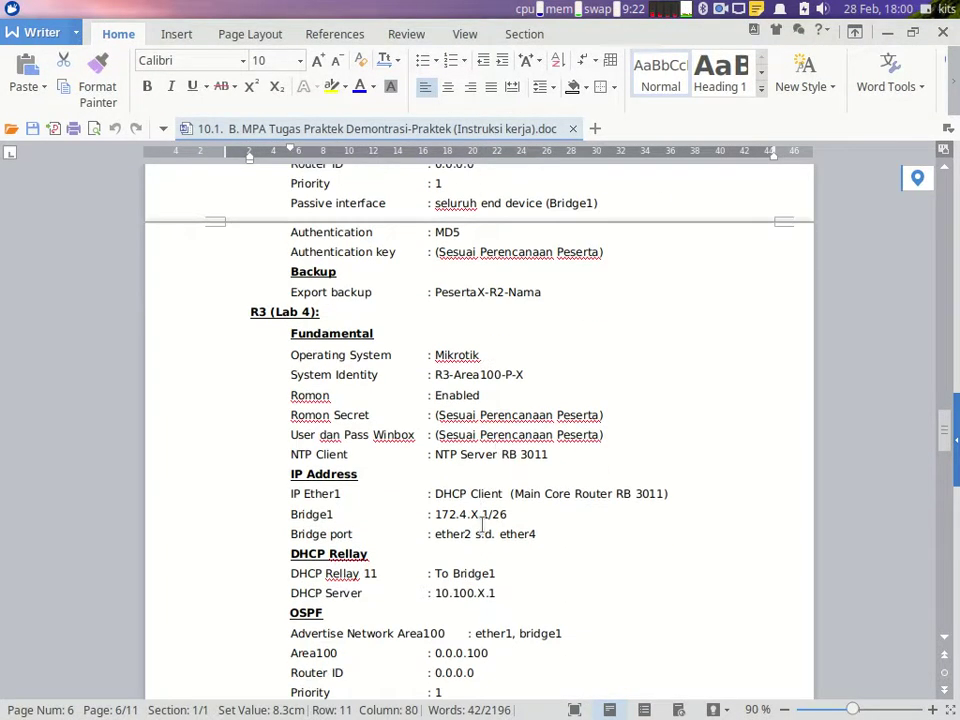
{"action": "scroll", "coordinate": [478, 511], "scroll_direction": "up", "scroll_amount": 8}
{"action": "scroll", "coordinate": [481, 525], "scroll_direction": "up", "scroll_amount": 8}
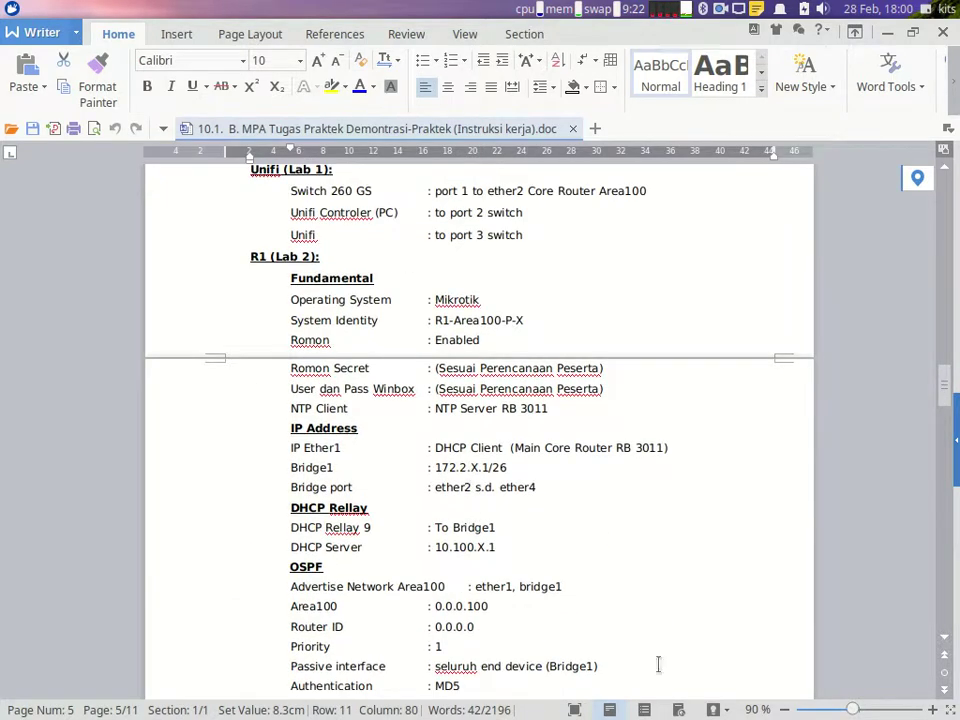
Step: Bring the LSP KLASTER3FIX.png topology with OSPF Areas 100 and 200 forward in Ristretto
{"action": "mouse_move", "coordinate": [680, 692]}
{"action": "left_click", "coordinate": [787, 694]}
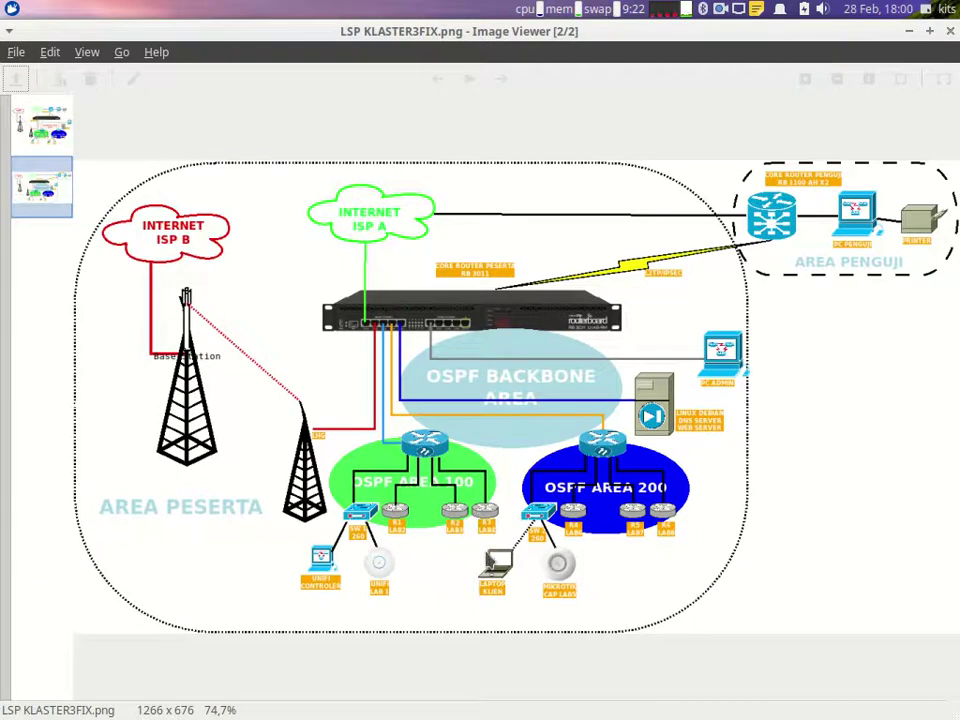
{"action": "mouse_move", "coordinate": [840, 705]}
Step: Start DHCP Setup on ether3 with address space 172.2.78.0/26 and gateway 172.2.78.1
{"action": "left_click", "coordinate": [706, 692]}
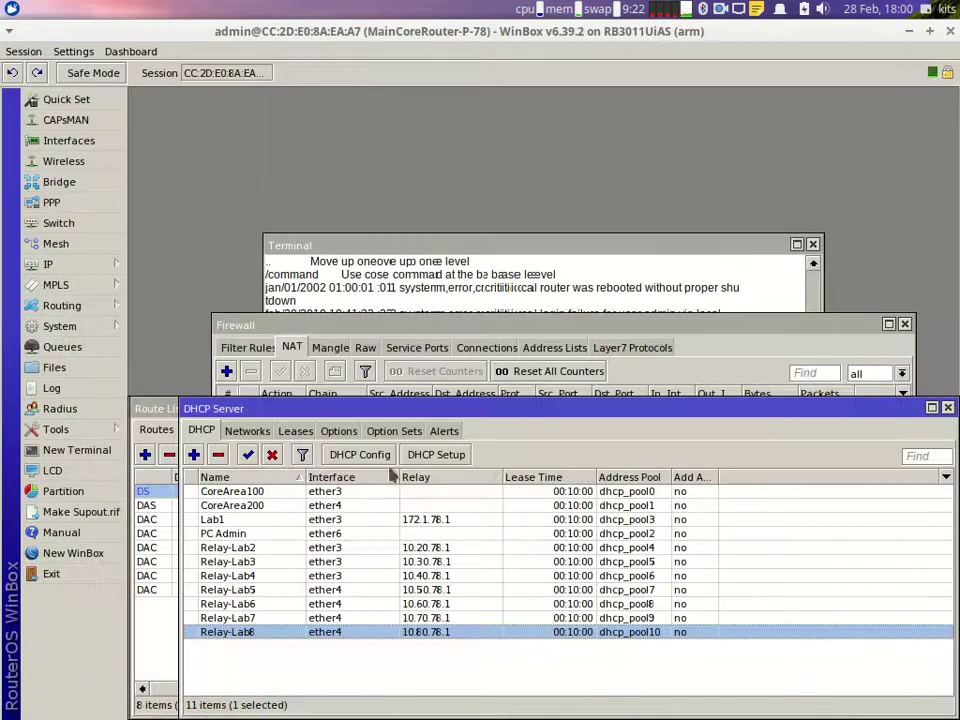
{"action": "left_click", "coordinate": [436, 454]}
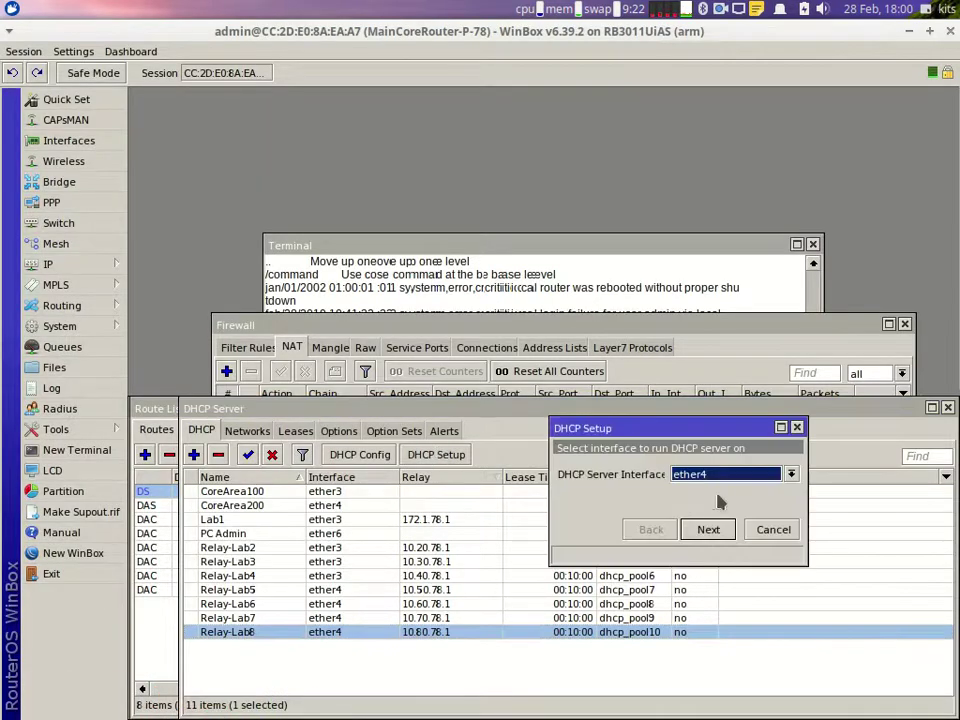
{"action": "left_click", "coordinate": [724, 475]}
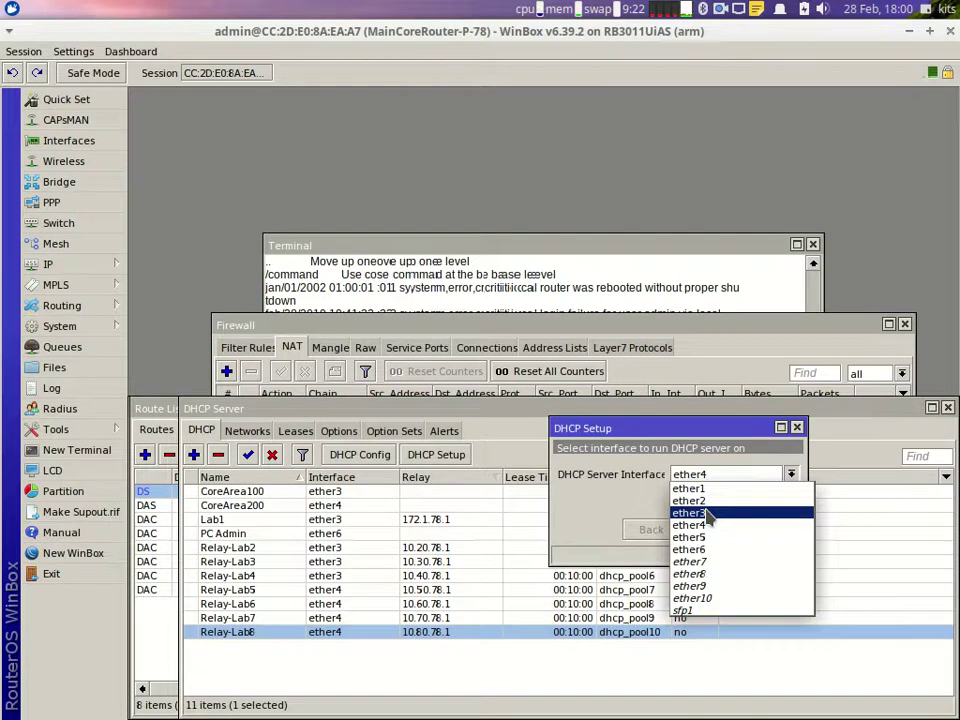
{"action": "left_click", "coordinate": [706, 513]}
{"action": "left_click", "coordinate": [707, 529]}
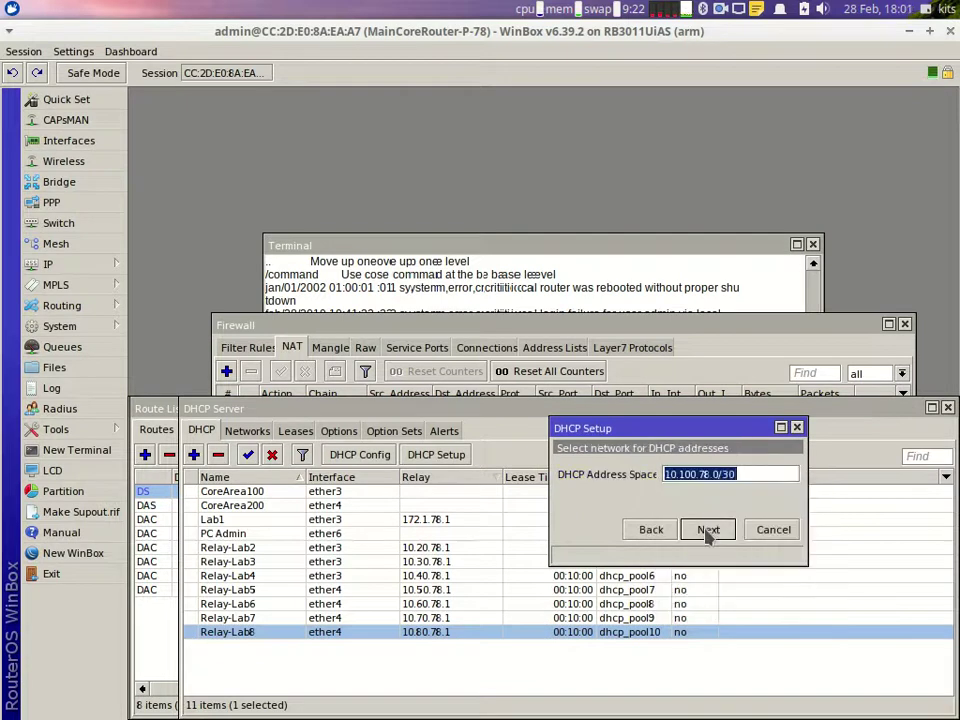
{"action": "type", "text": "172"}
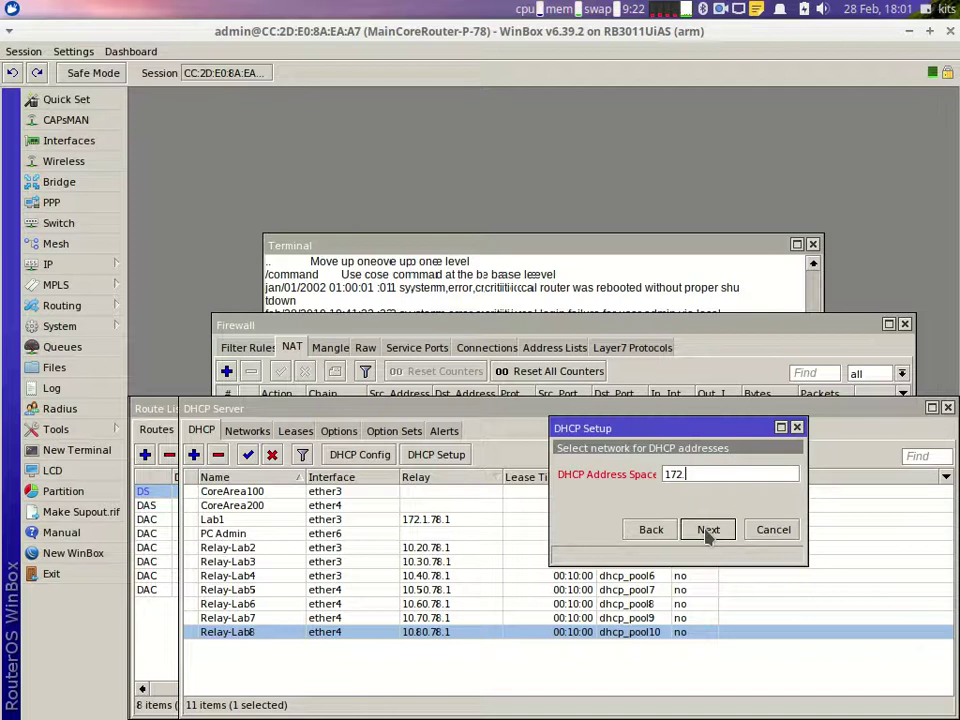
{"action": "type", "text": ".2.78.0/26"}
{"action": "left_click", "coordinate": [707, 531]}
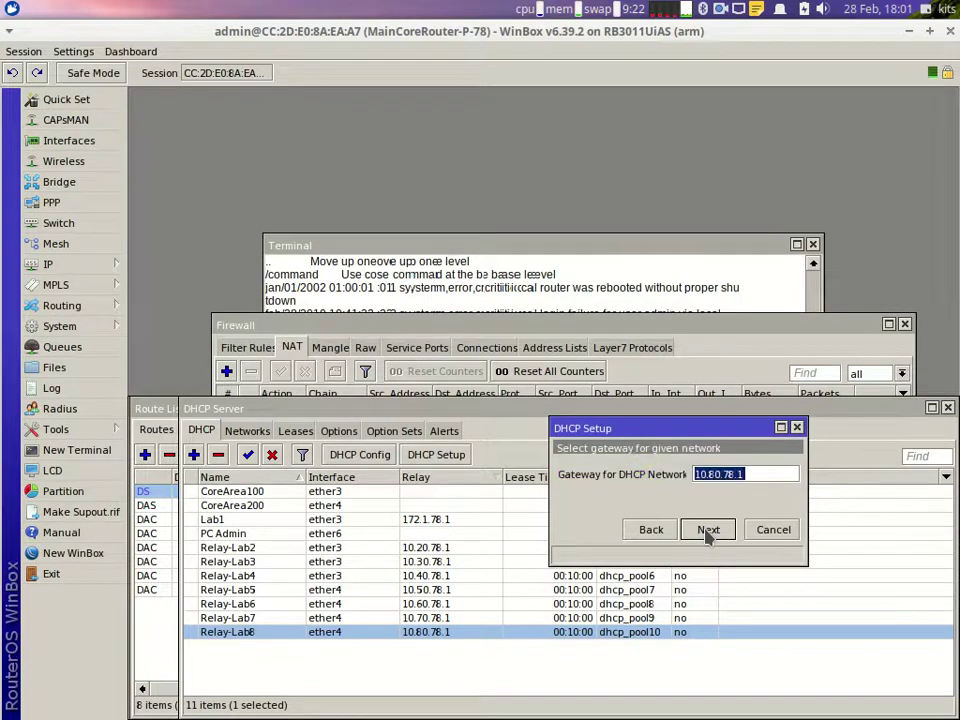
{"action": "type", "text": "17"}
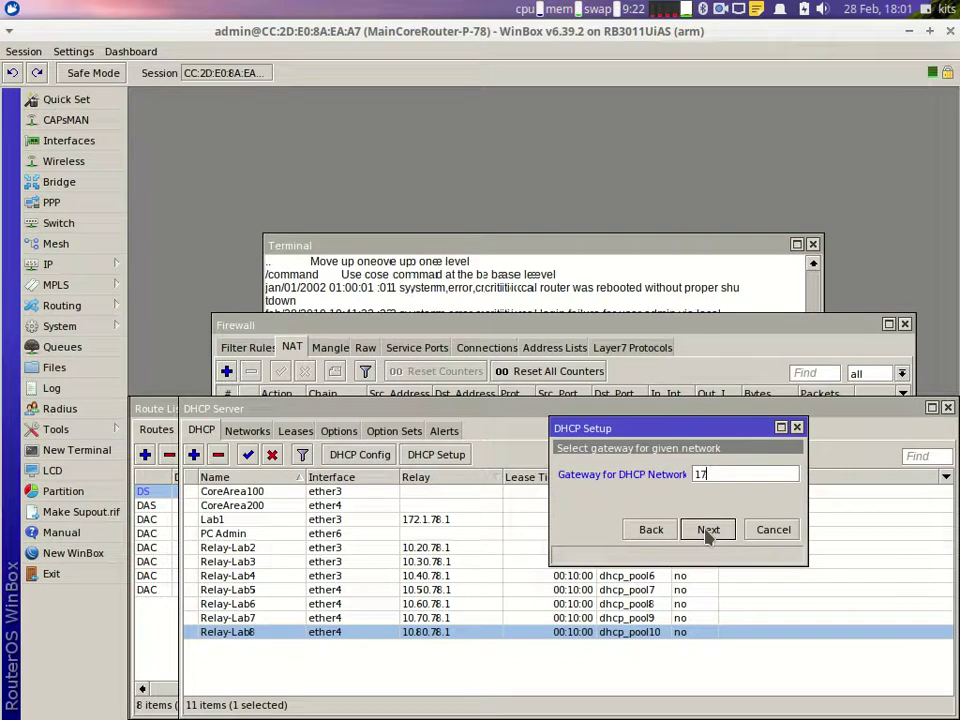
{"action": "type", "text": "2.2.78.1"}
{"action": "left_click", "coordinate": [707, 530]}
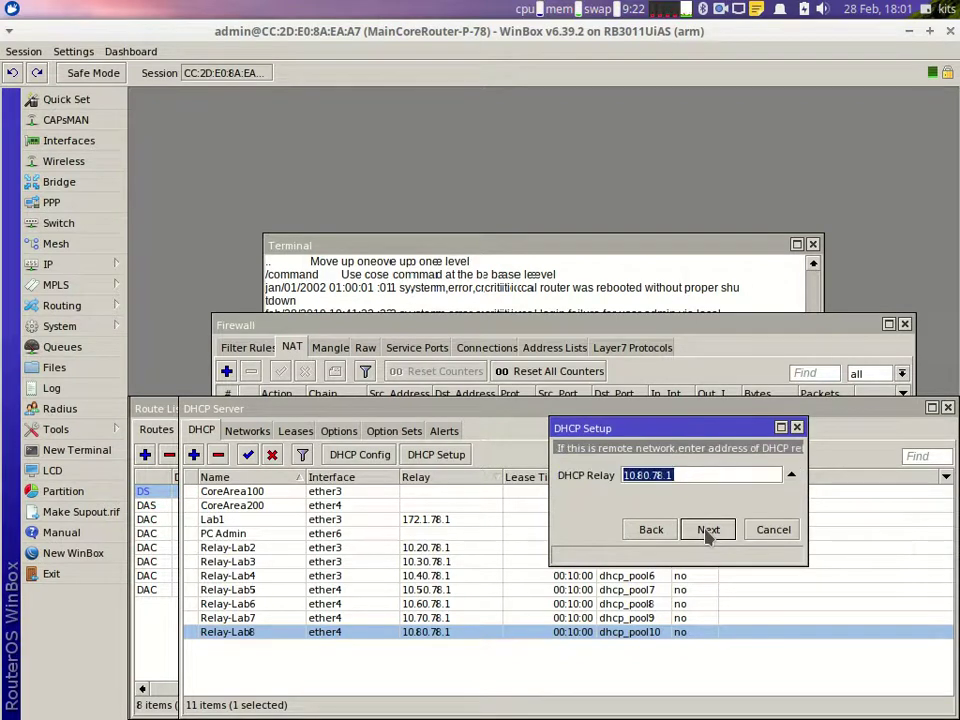
Step: Set relay 172.2.78.1, trim the address range end after checking the diagram, and finish
{"action": "type", "text": "172."}
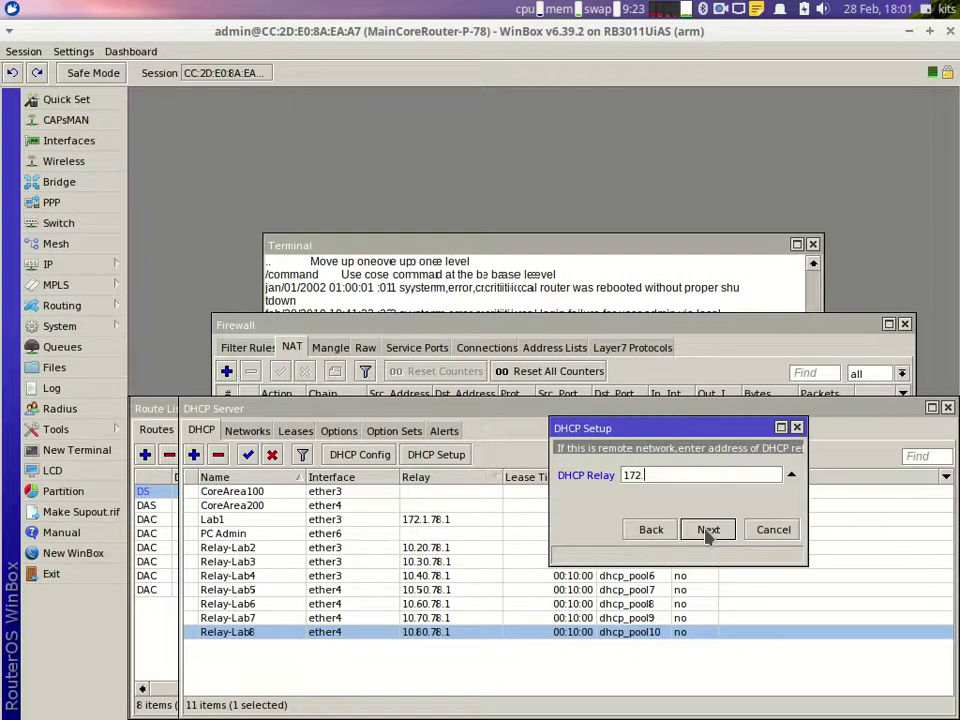
{"action": "type", "text": "2.78"}
{"action": "left_click", "coordinate": [707, 532]}
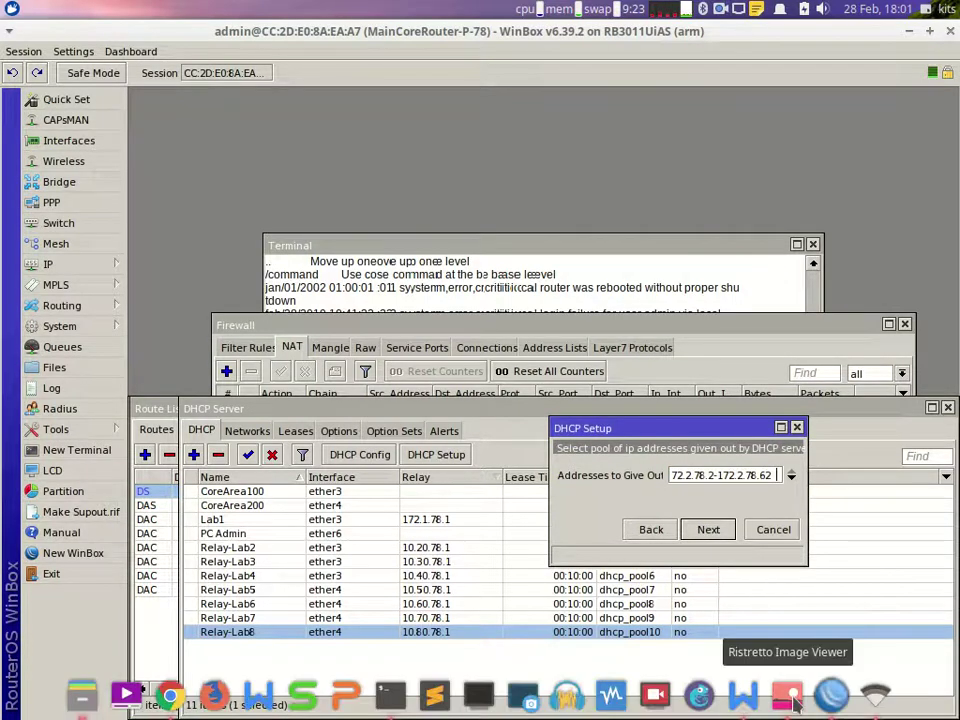
{"action": "left_click", "coordinate": [735, 688]}
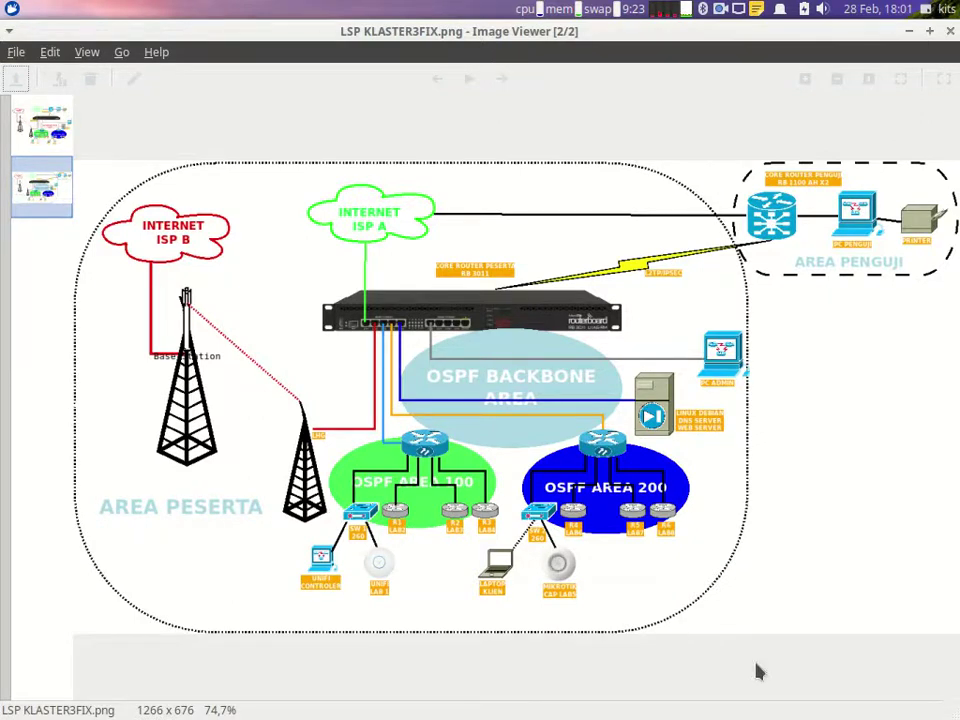
{"action": "left_click", "coordinate": [830, 692]}
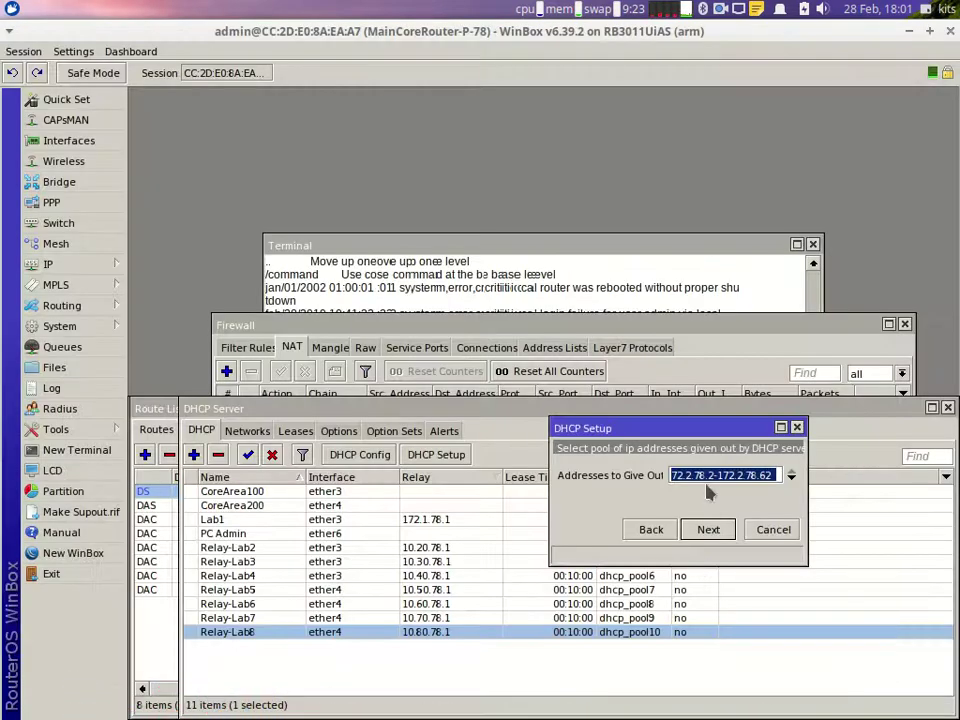
{"action": "left_click", "coordinate": [772, 478]}
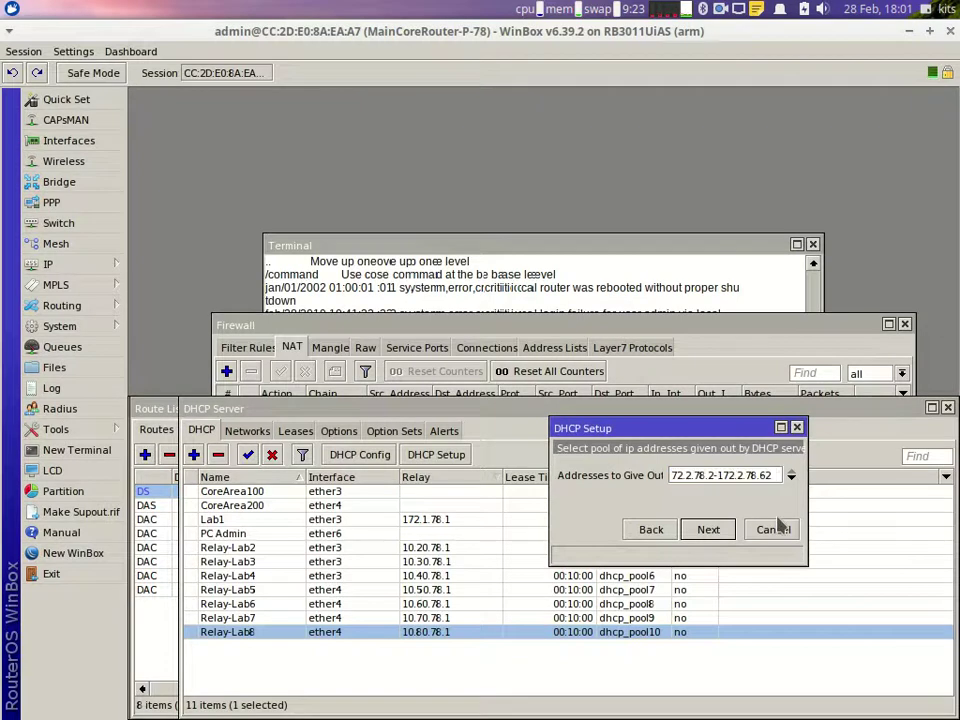
{"action": "key", "text": "BackSpace"}
{"action": "key", "text": "Return"}
{"action": "key", "text": "Return"}
{"action": "key", "text": "Return"}
{"action": "key", "text": "Return"}
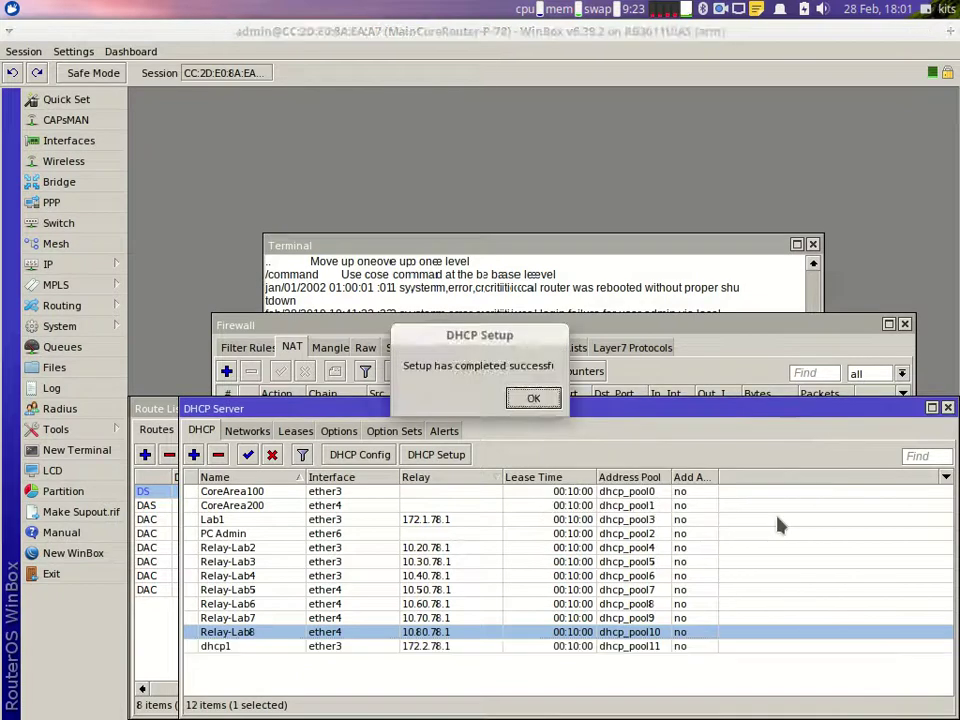
Step: Start DHCP Setup on ether3 with address space 172.3.78.0/26 and gateway 172.3.78.1
{"action": "left_click", "coordinate": [436, 454]}
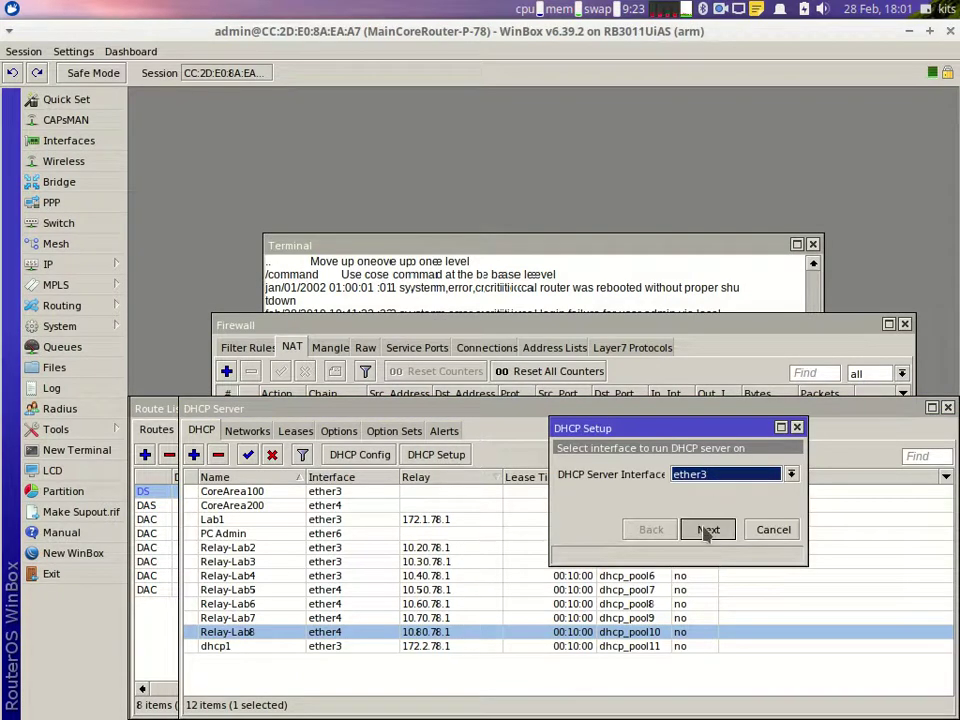
{"action": "left_click", "coordinate": [707, 530]}
{"action": "type", "text": "172"}
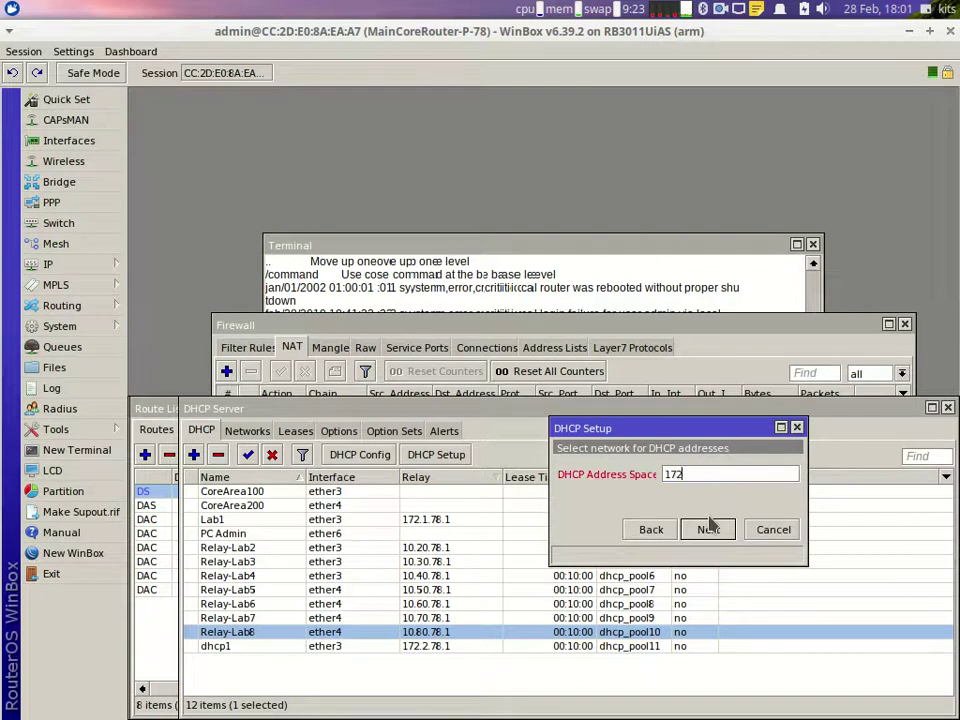
{"action": "type", "text": ".3.78.0/26"}
{"action": "left_click", "coordinate": [708, 529]}
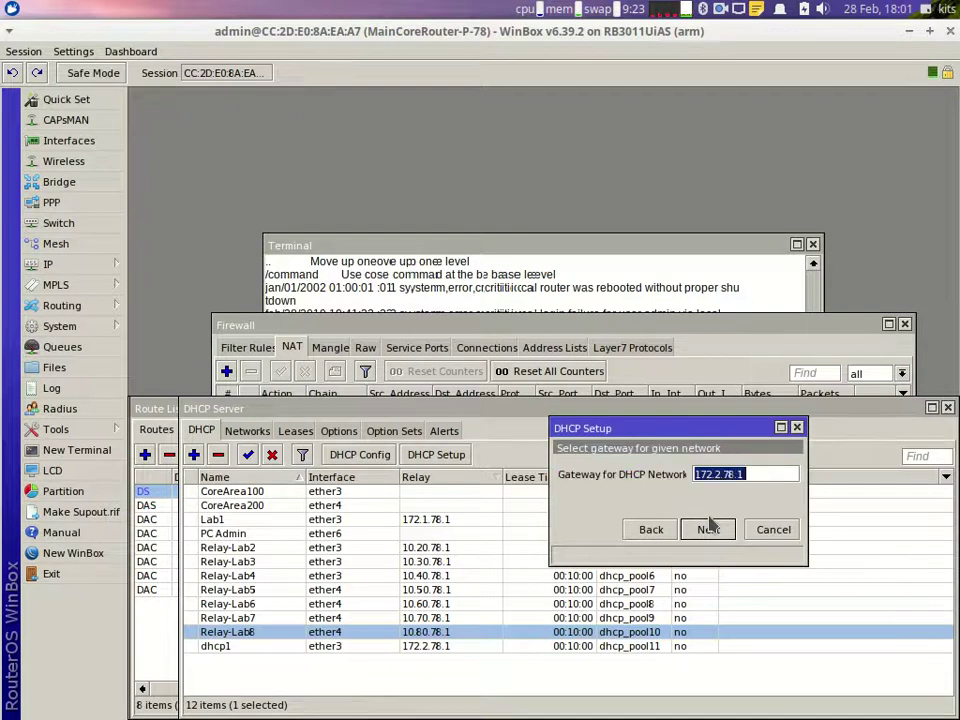
{"action": "key", "text": "End"}
{"action": "key", "text": "BackSpace"}
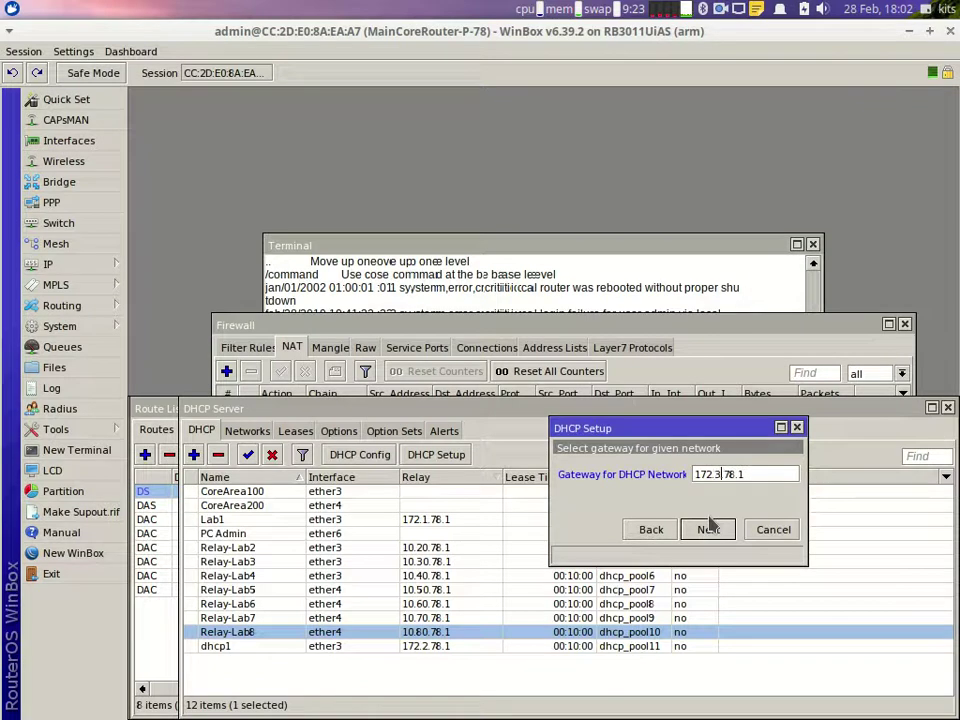
{"action": "left_click", "coordinate": [708, 529]}
Step: Set relay 172.3.78.1 and range 172.3.78.2-172.3.78.42, keep default DNS, and finish
{"action": "key", "text": "End"}
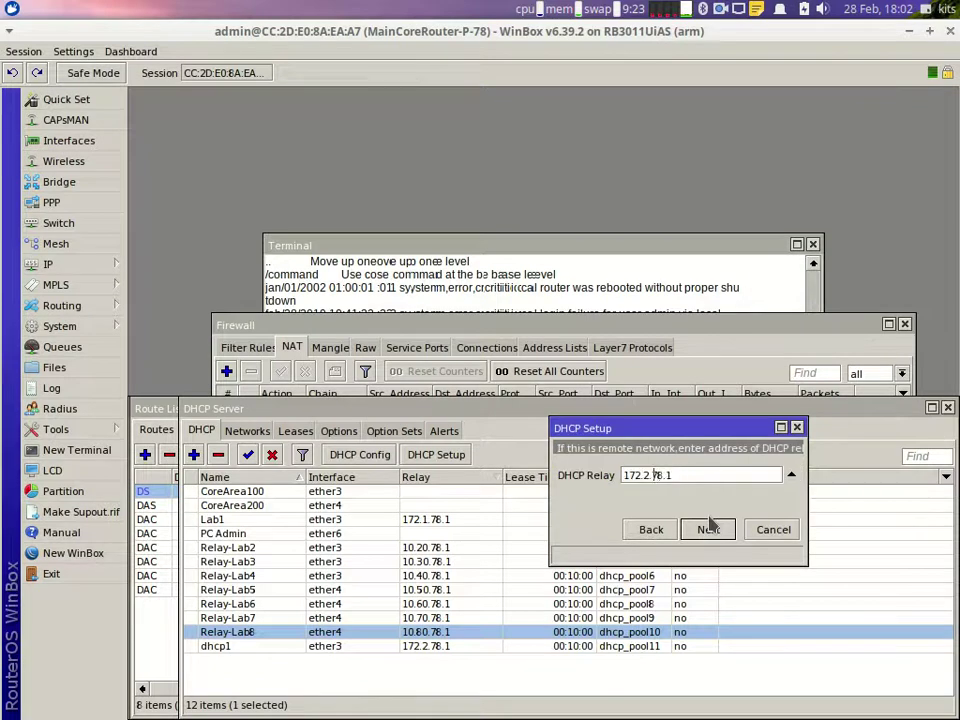
{"action": "key", "text": "BackSpace"}
{"action": "type", "text": "3"}
{"action": "left_click", "coordinate": [708, 529]}
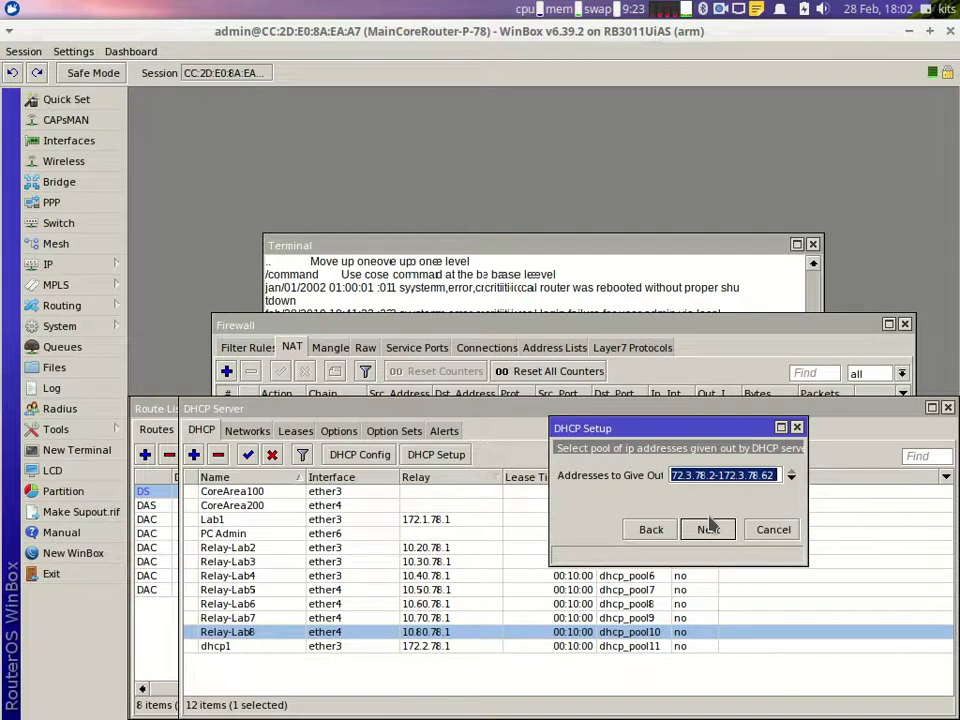
{"action": "key", "text": "End"}
{"action": "key", "text": "BackSpace"}
{"action": "type", "text": "42"}
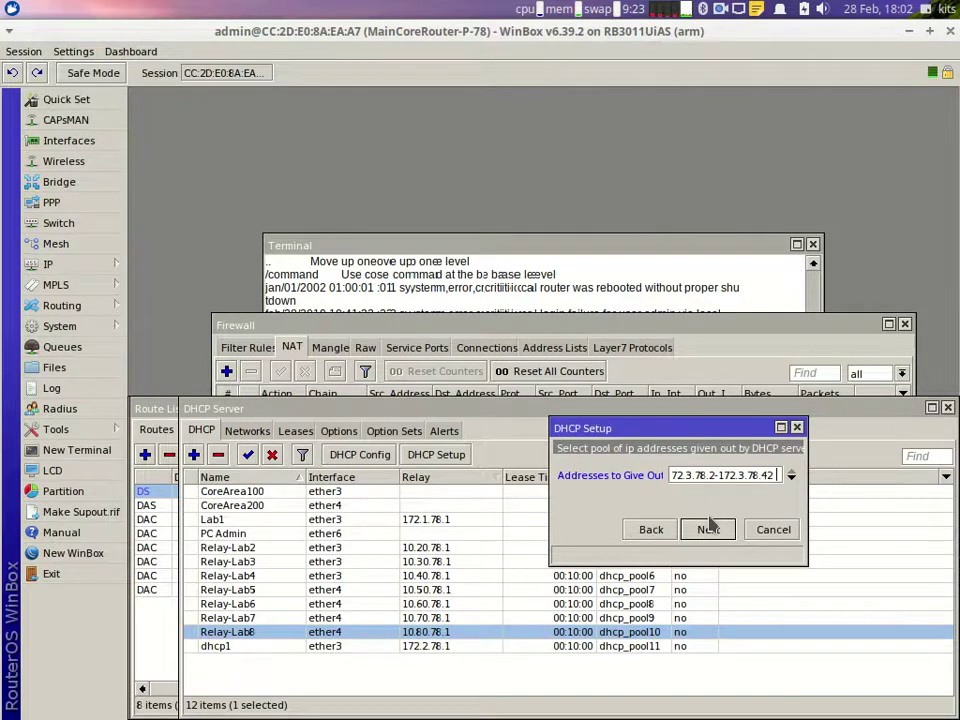
{"action": "left_click", "coordinate": [708, 529]}
{"action": "left_click", "coordinate": [708, 529]}
{"action": "left_click", "coordinate": [708, 529]}
{"action": "key", "text": "Return"}
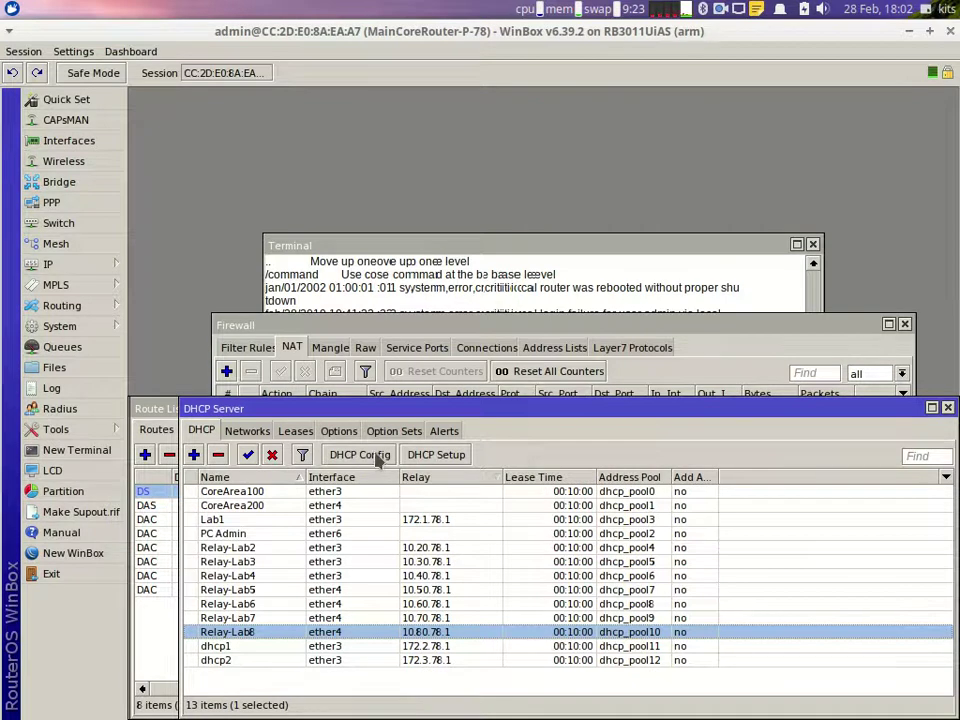
Step: Start DHCP Setup on ether3 with address space 172.4.78.0/26 and the suggested gateway
{"action": "left_click", "coordinate": [433, 457]}
{"action": "left_click", "coordinate": [710, 531]}
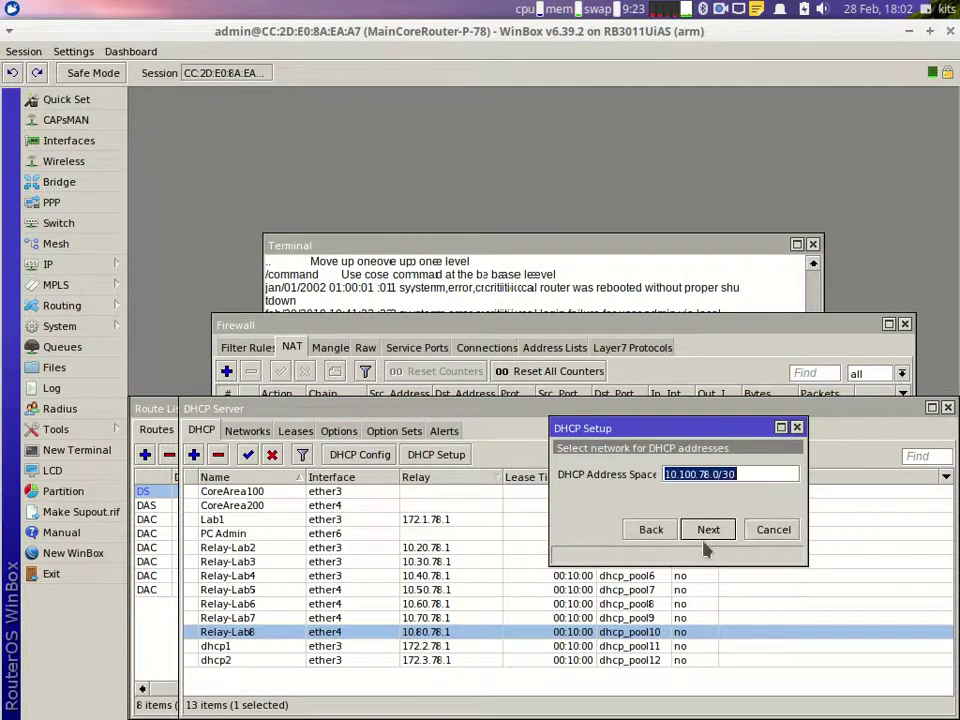
{"action": "type", "text": "172"}
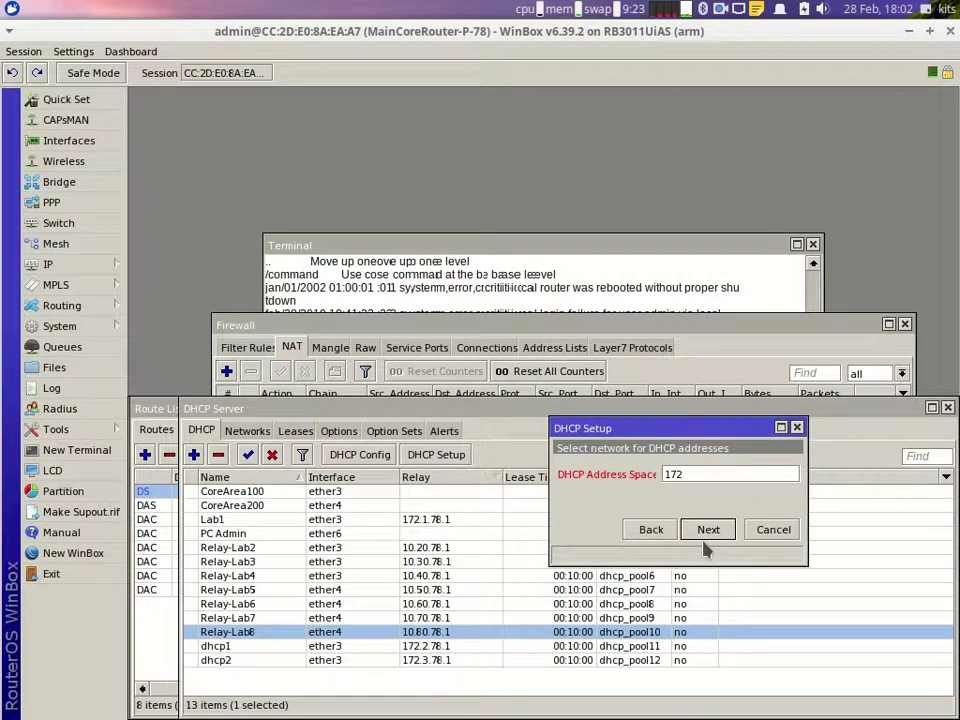
{"action": "type", "text": "4.78.0/"}
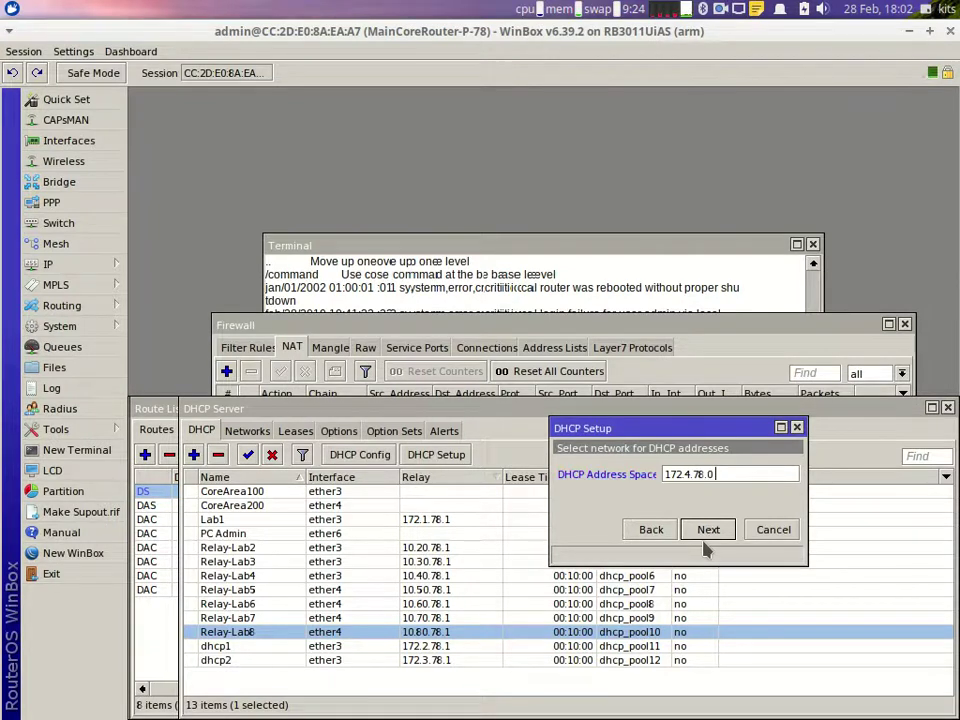
{"action": "type", "text": "26"}
{"action": "key", "text": "Return"}
{"action": "key", "text": "End"}
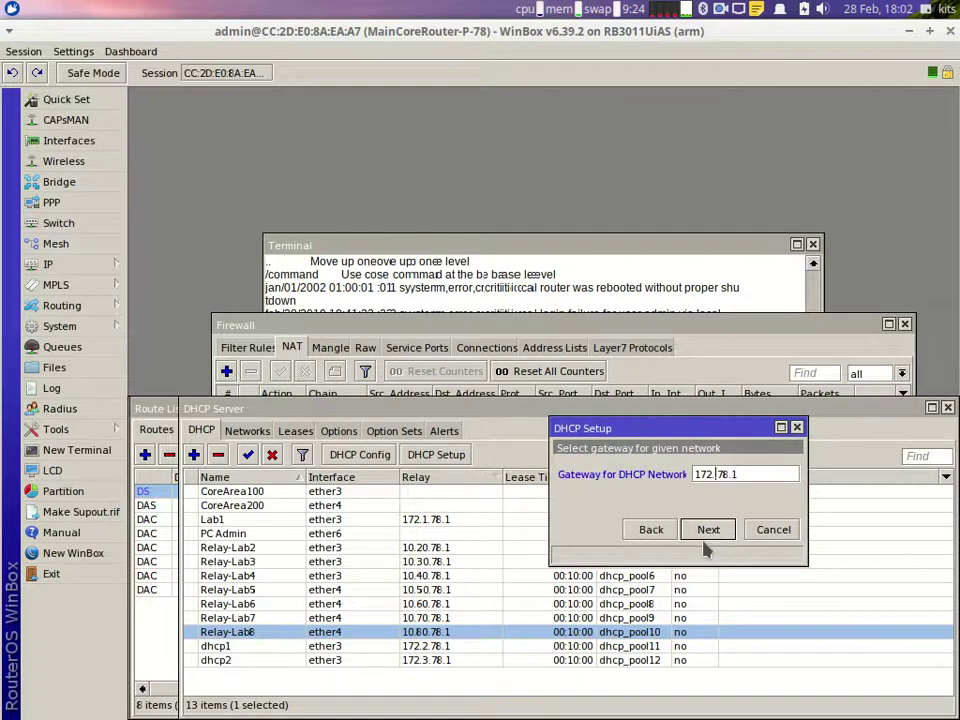
{"action": "key", "text": "Return"}
Step: Set relay 172.4.78.1 and shorten the last octet of the address range end
{"action": "key", "text": "End"}
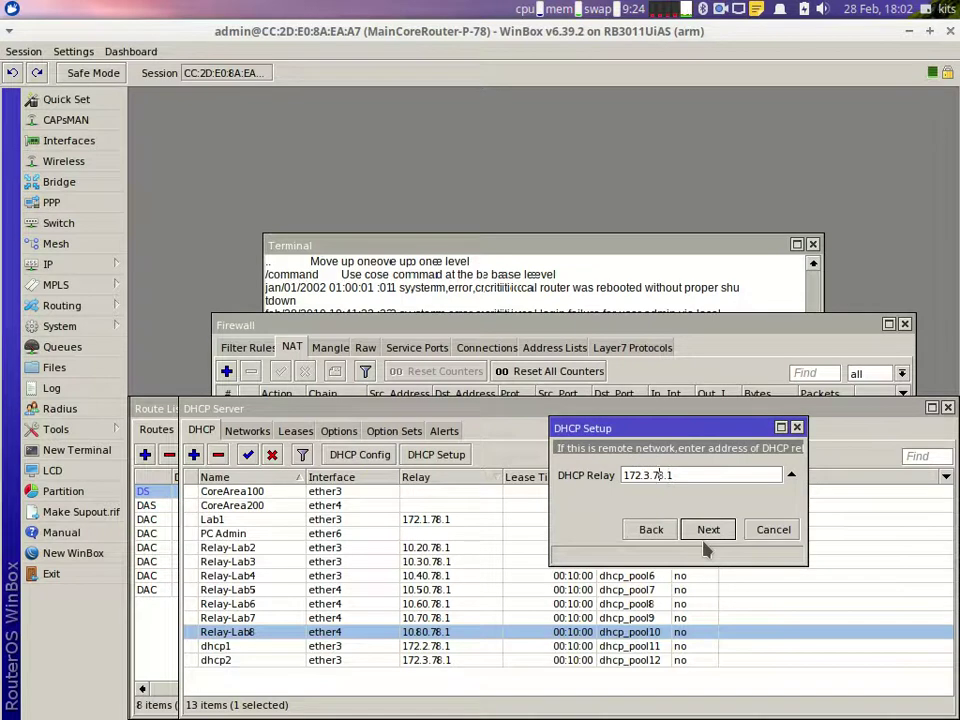
{"action": "key", "text": "BackSpace"}
{"action": "type", "text": "4"}
{"action": "key", "text": "Return"}
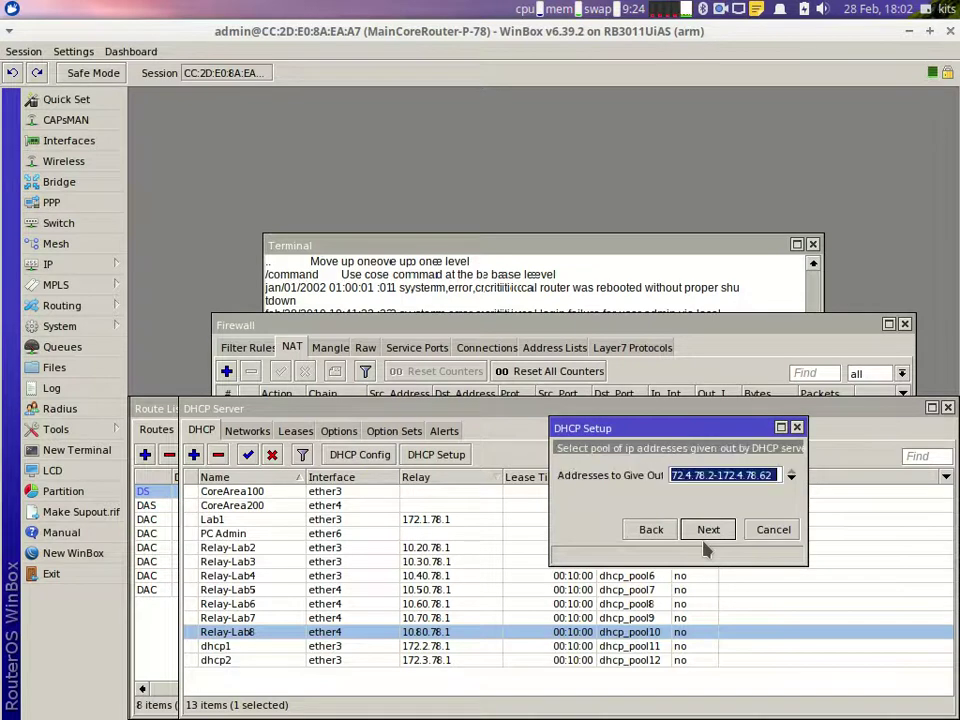
{"action": "key", "text": "End"}
{"action": "key", "text": "BackSpace"}
{"action": "key", "text": "BackSpace"}
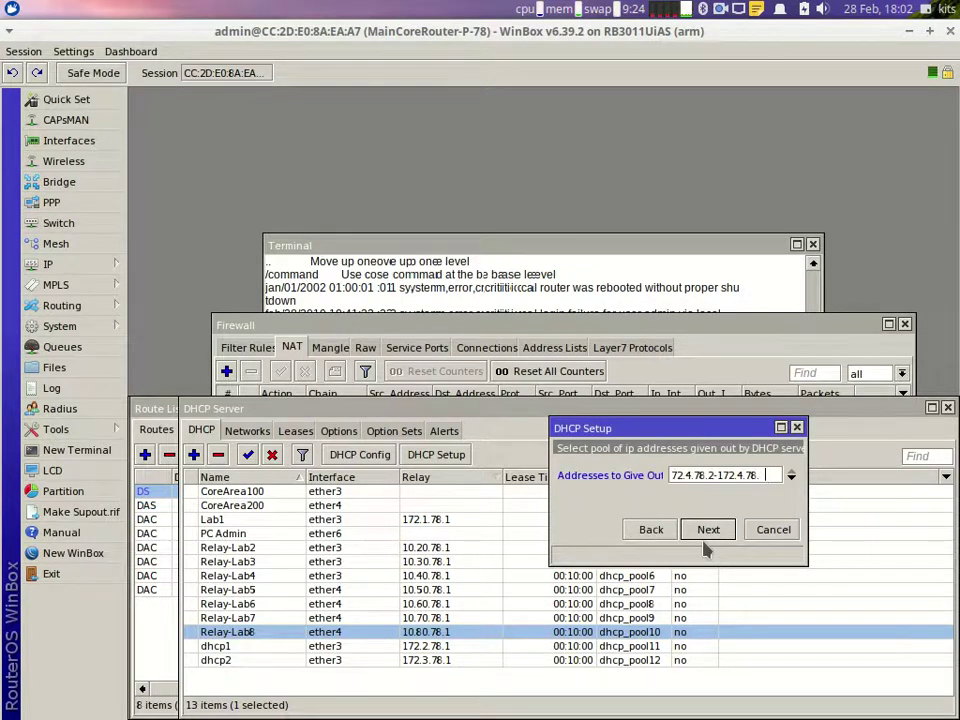
{"action": "key", "text": "Return"}
{"action": "key", "text": "Return"}
{"action": "key", "text": "Return"}
{"action": "key", "text": "Return"}
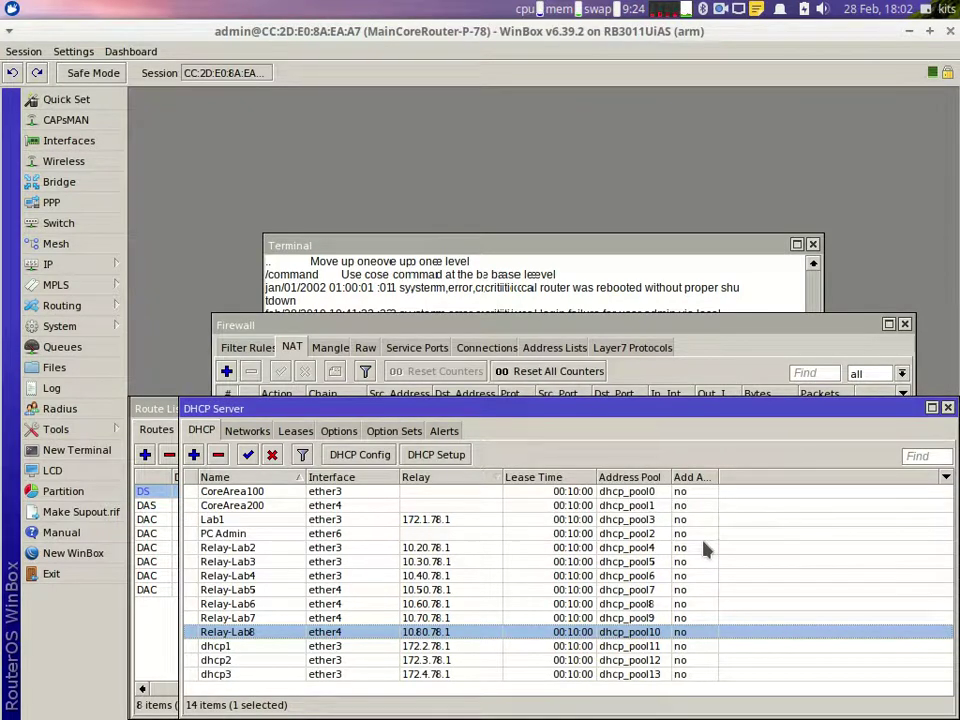
Step: Rename dhcp1, dhcp2 and dhcp3 to Lab2, Lab3 and Lab4, then bring up the network diagram
{"action": "left_click", "coordinate": [245, 648]}
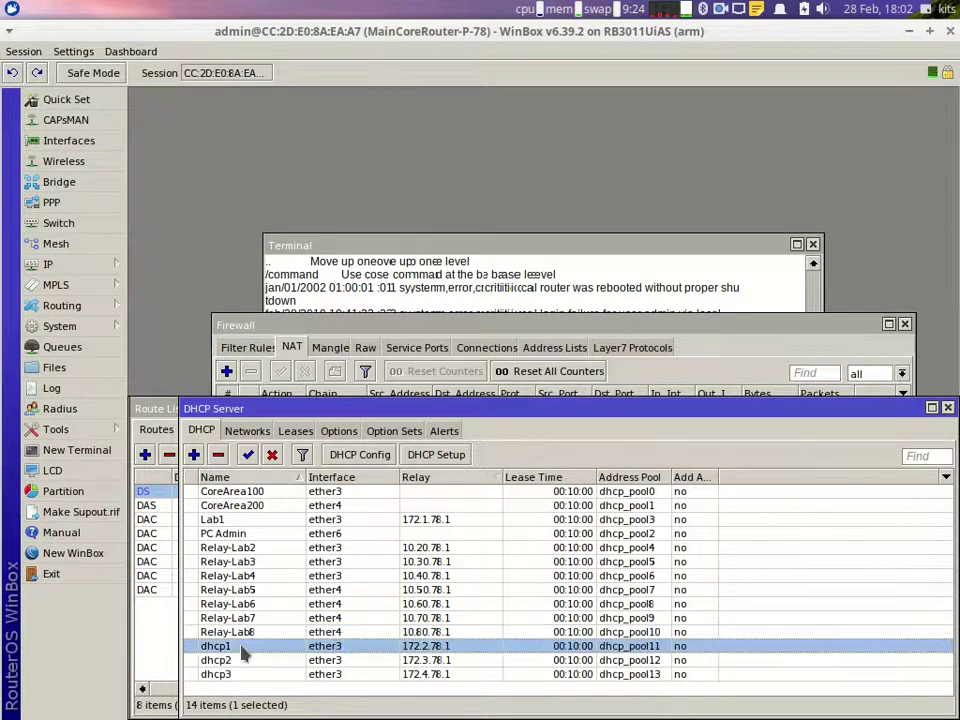
{"action": "double_click", "coordinate": [242, 647]}
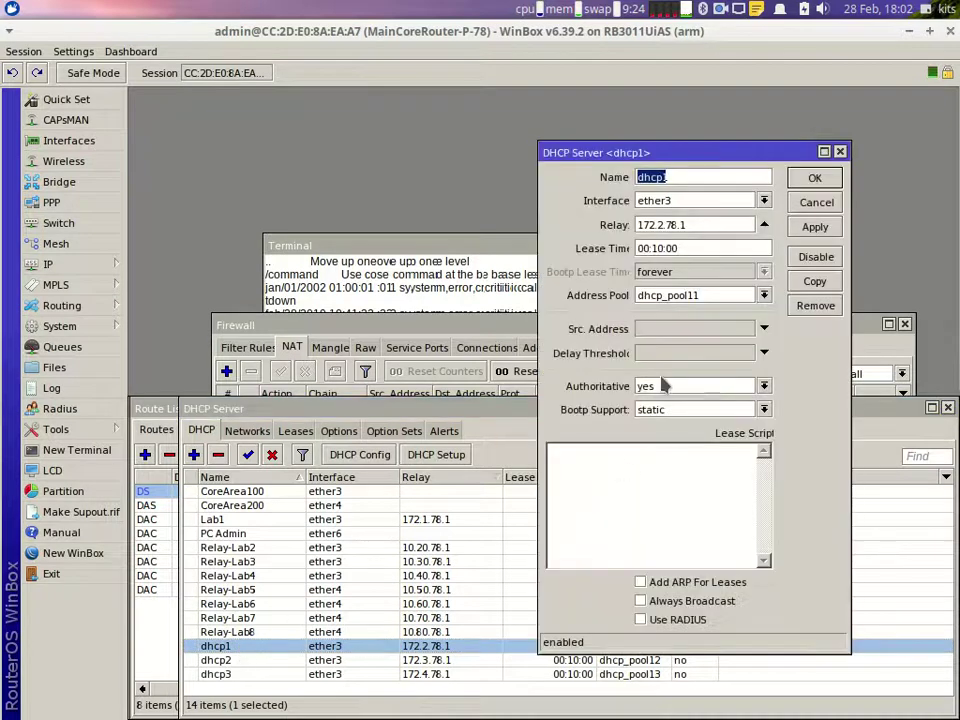
{"action": "type", "text": "Lab2"}
{"action": "key", "text": "Return"}
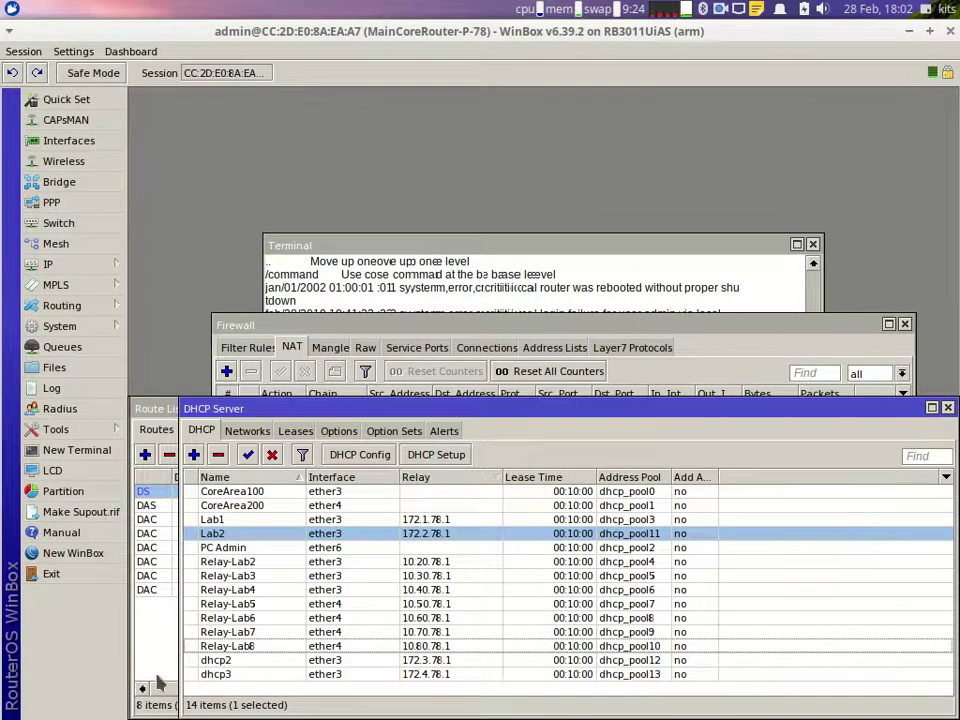
{"action": "double_click", "coordinate": [208, 661]}
{"action": "type", "text": "L"}
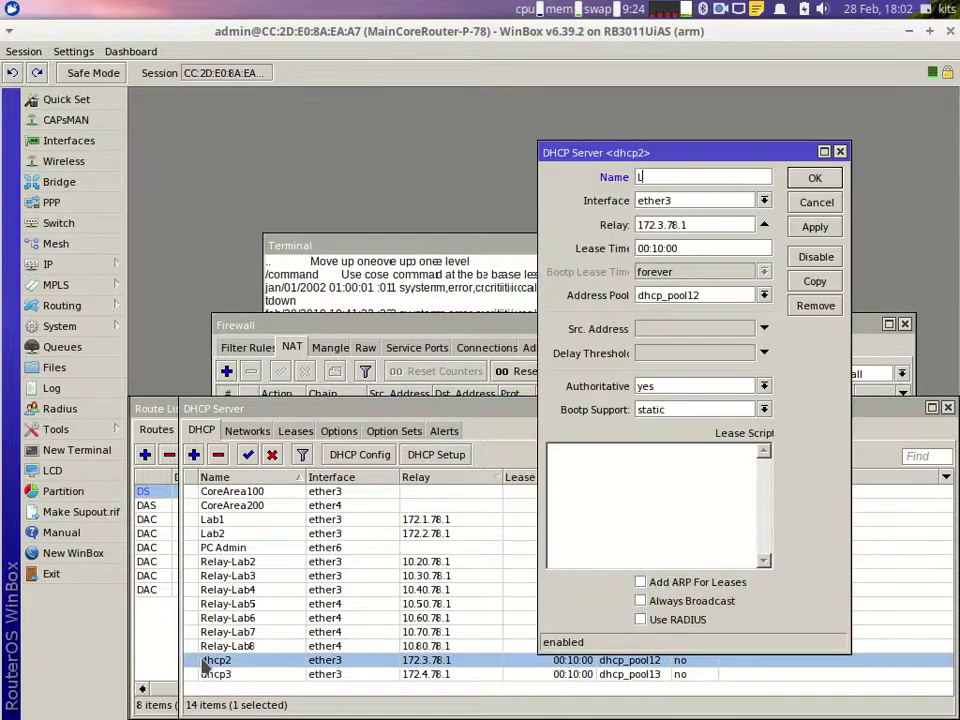
{"action": "type", "text": "ab3"}
{"action": "key", "text": "Return"}
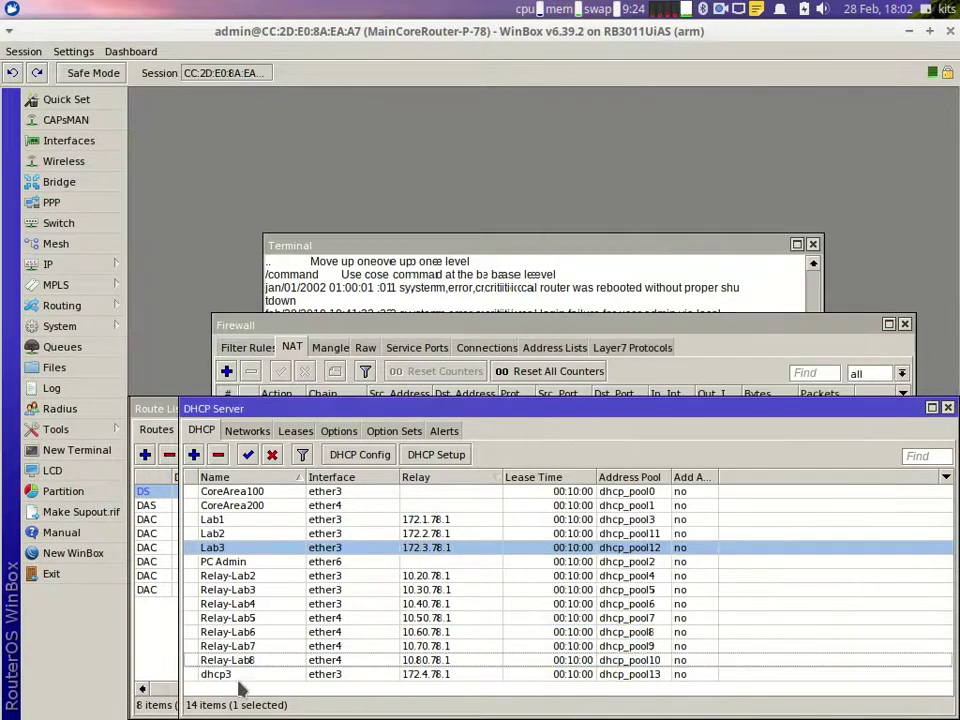
{"action": "double_click", "coordinate": [245, 675]}
{"action": "type", "text": "Lab4"}
{"action": "key", "text": "Return"}
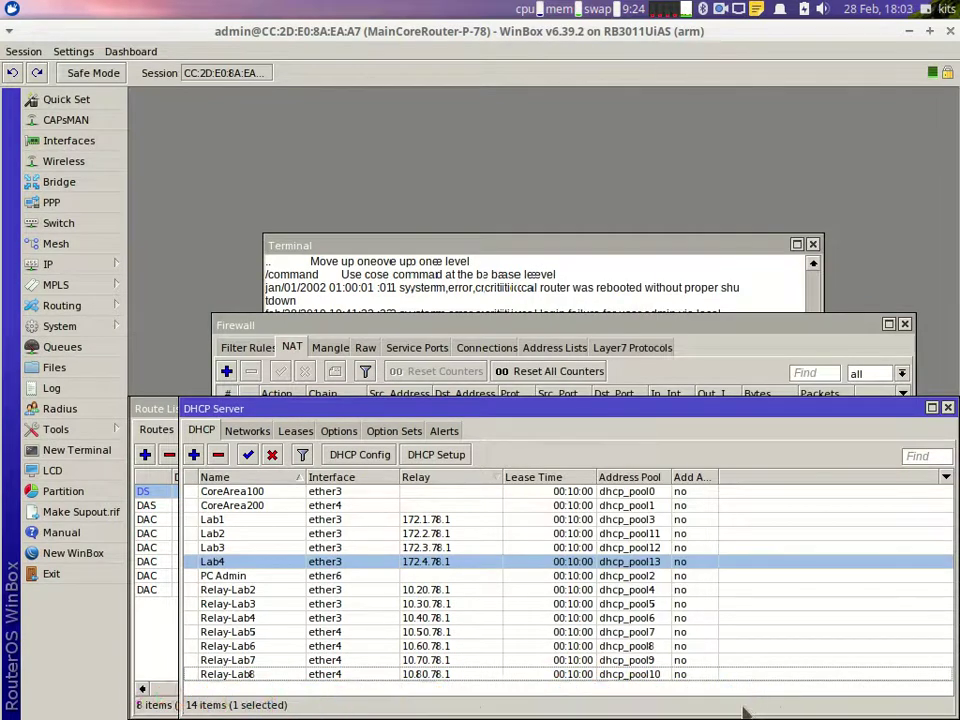
{"action": "left_click", "coordinate": [777, 704]}
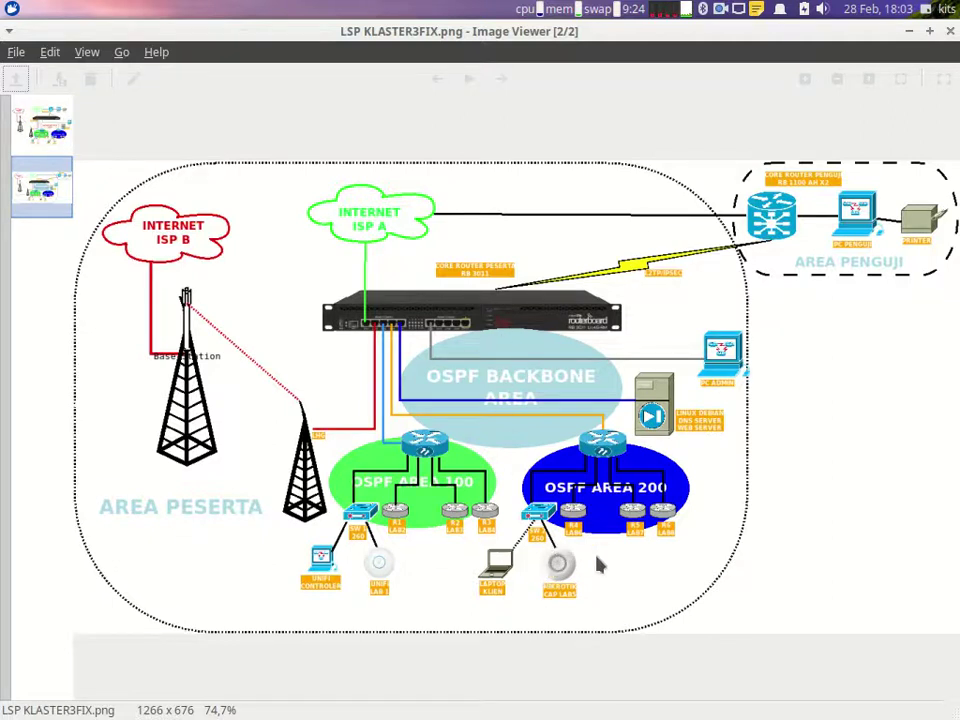
Step: Scroll the task sheet up to the Relay12–14 Ether 4 entries, then return to WinBox
{"action": "left_click", "coordinate": [736, 705]}
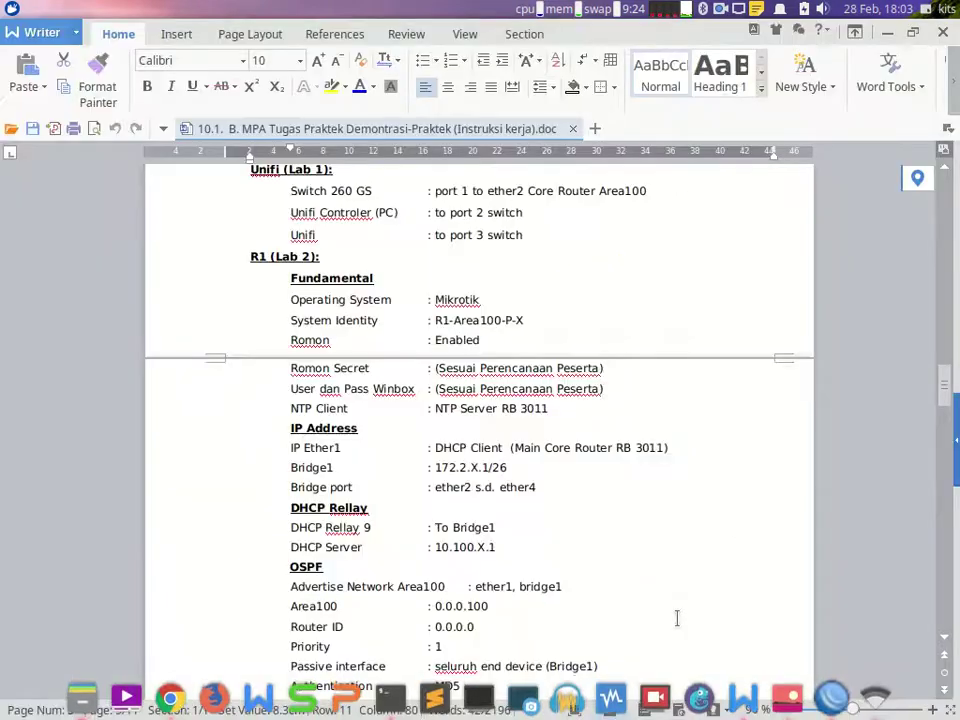
{"action": "scroll", "coordinate": [660, 590], "scroll_direction": "up", "scroll_amount": 20}
{"action": "scroll", "coordinate": [637, 545], "scroll_direction": "up", "scroll_amount": 20}
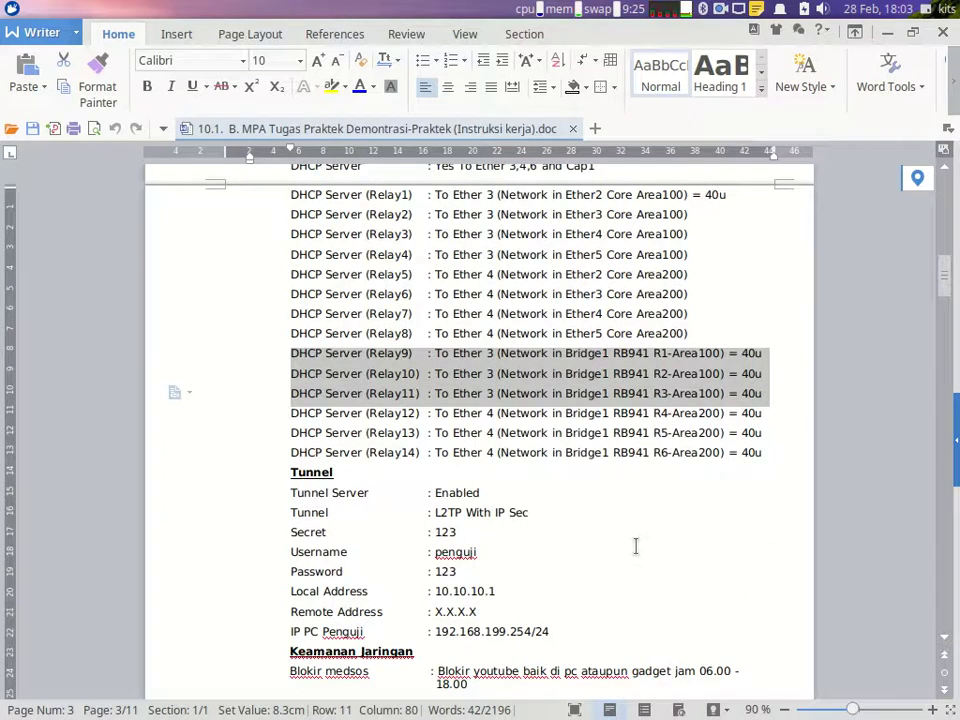
{"action": "mouse_move", "coordinate": [830, 710]}
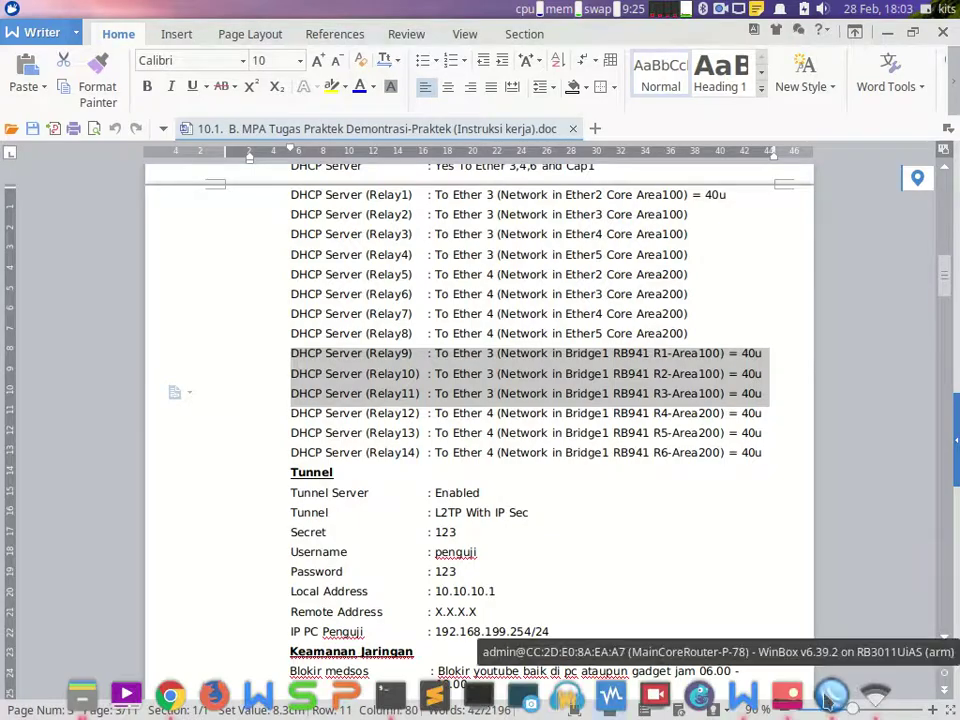
{"action": "left_click", "coordinate": [830, 703]}
Step: Start a new DHCP Setup on ether4 with address space 172.6.78.0/26
{"action": "left_click", "coordinate": [450, 458]}
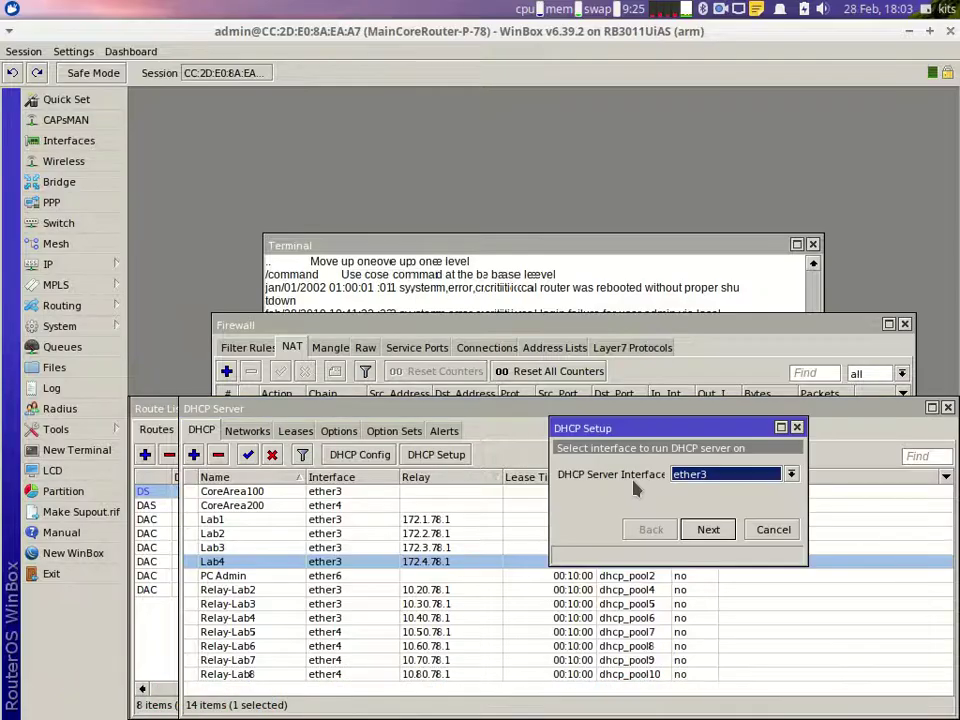
{"action": "left_click", "coordinate": [688, 482]}
{"action": "left_click", "coordinate": [697, 521]}
{"action": "left_click", "coordinate": [705, 530]}
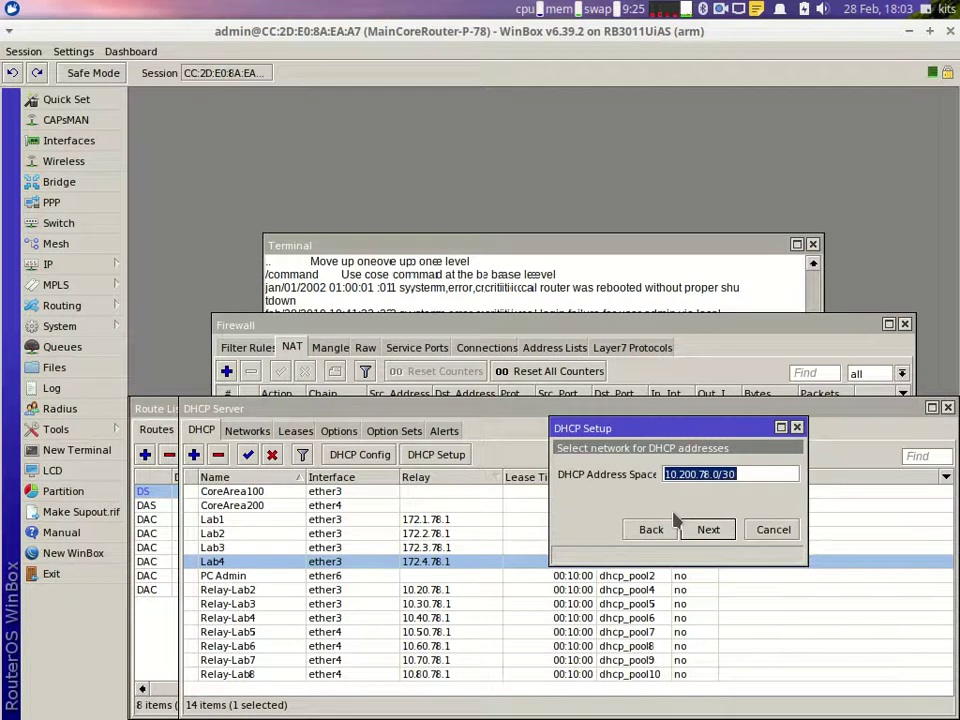
{"action": "type", "text": "172"}
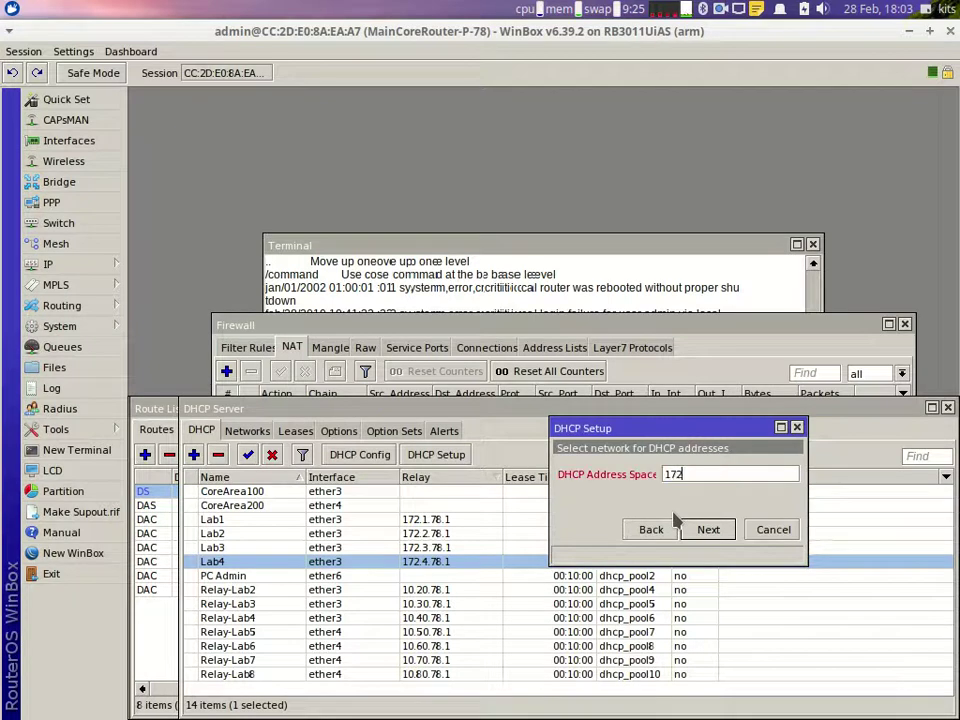
{"action": "type", "text": ".6.78.0/26"}
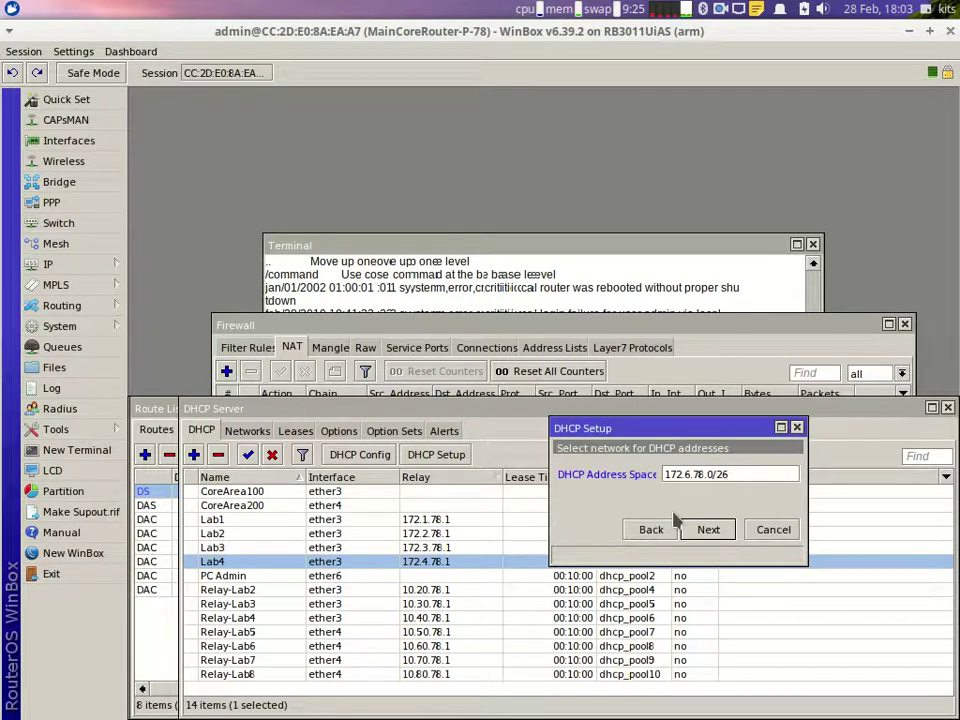
{"action": "key", "text": "Return"}
Step: Set both the gateway and the relay address to 172.6.78.1
{"action": "key", "text": "End"}
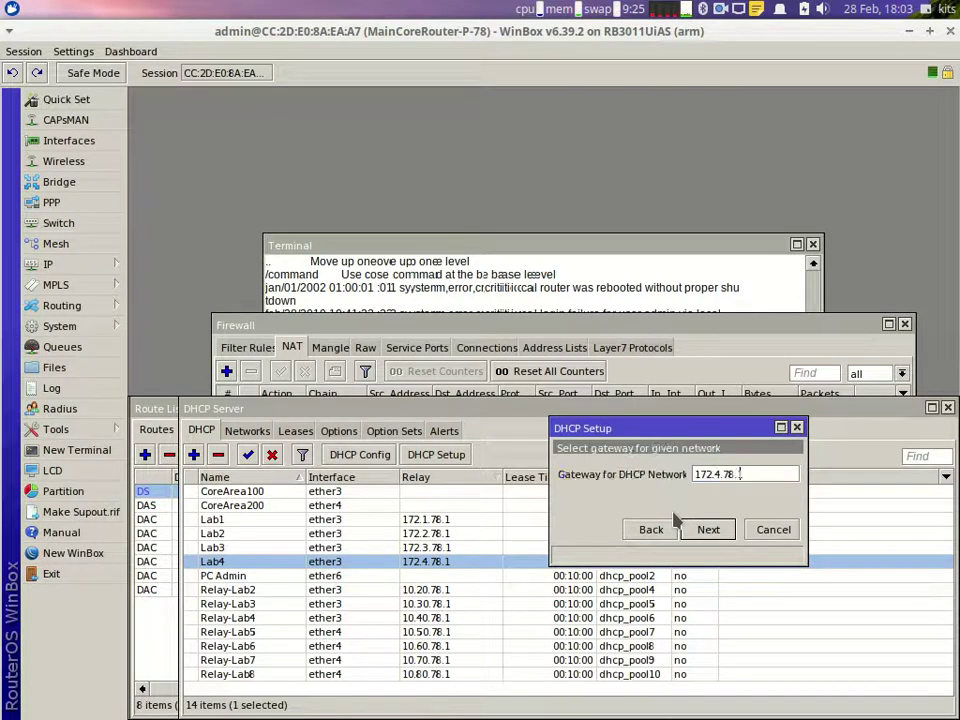
{"action": "key", "text": "Left"}
{"action": "key", "text": "Left"}
{"action": "key", "text": "BackSpace"}
{"action": "type", "text": "6"}
{"action": "key", "text": "Return"}
{"action": "key", "text": "End"}
{"action": "key", "text": "Left"}
{"action": "key", "text": "Left"}
{"action": "key", "text": "Left"}
{"action": "key", "text": "Left"}
{"action": "key", "text": "Left"}
{"action": "key", "text": "BackSpace"}
{"action": "type", "text": "6"}
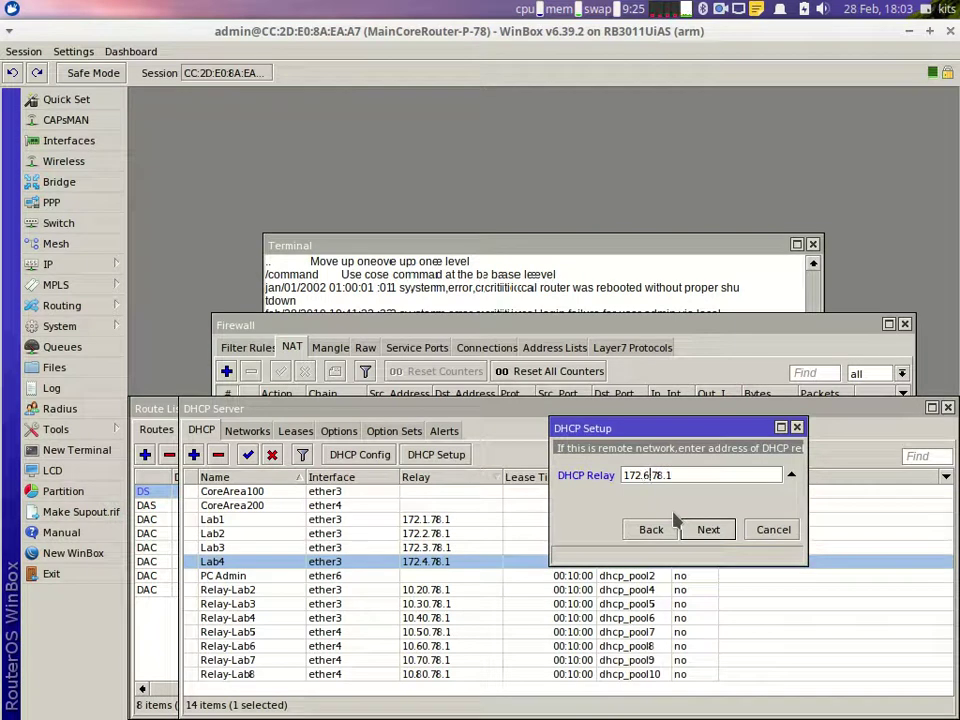
{"action": "key", "text": "Return"}
Step: End the address pool at .42 and finish, creating dhcp1 with dhcp_pool14
{"action": "key", "text": "End"}
{"action": "key", "text": "BackSpace"}
{"action": "key", "text": "BackSpace"}
{"action": "type", "text": "42"}
{"action": "key", "text": "Return"}
{"action": "key", "text": "Return"}
{"action": "key", "text": "Return"}
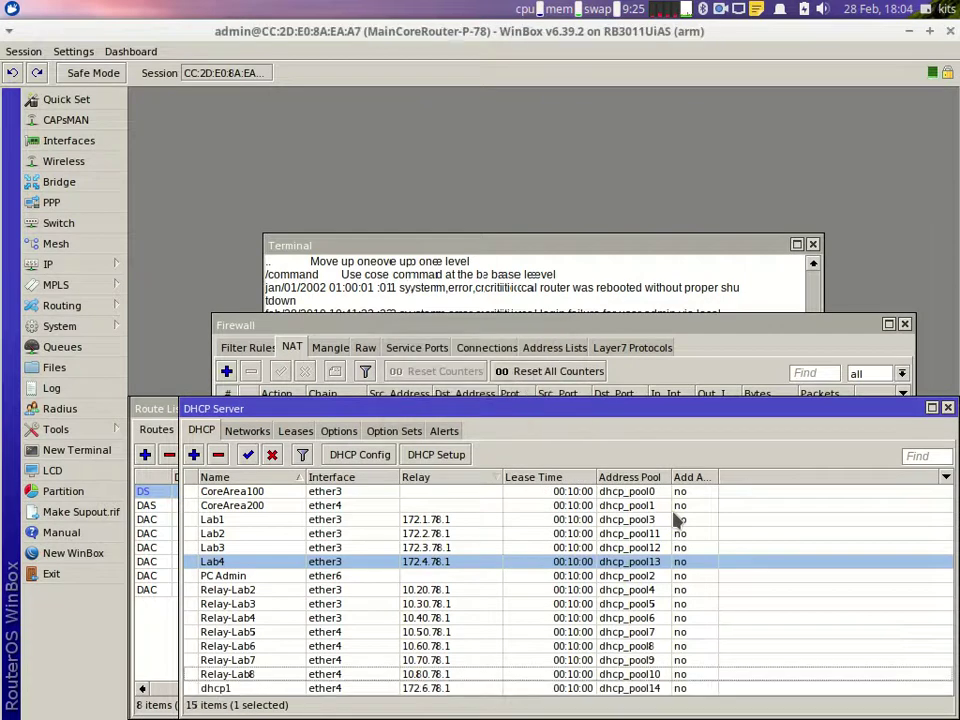
{"action": "left_click", "coordinate": [436, 454]}
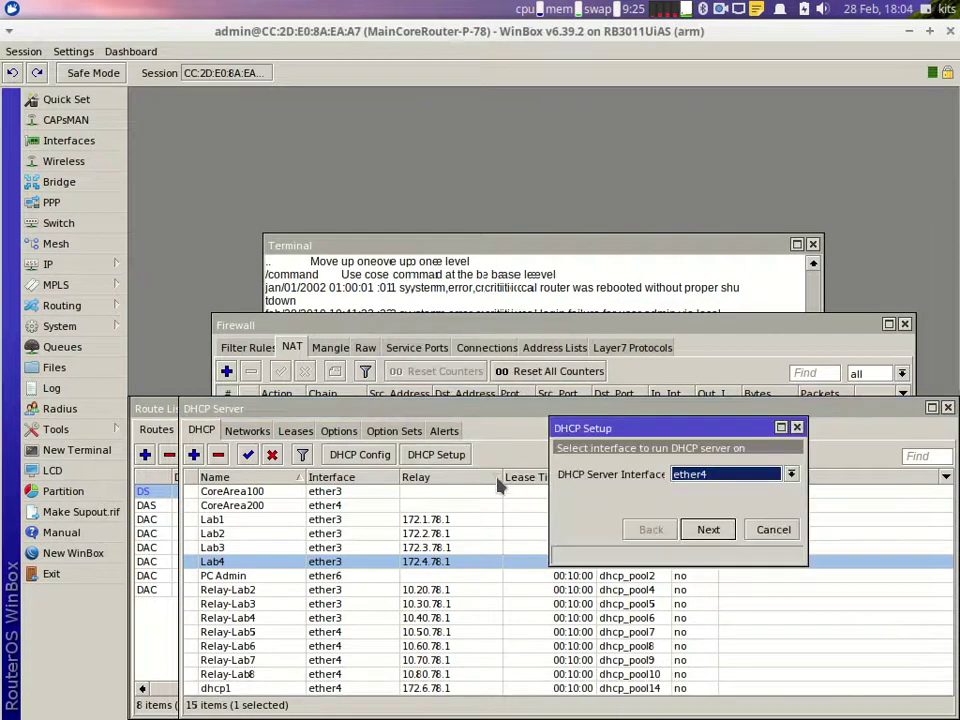
Step: Create the dhcp2 server on ether4 for 172.7.78.0/26 with relay 172.7.78.1, adjusting the pool end
{"action": "left_click", "coordinate": [716, 534]}
{"action": "type", "text": "1"}
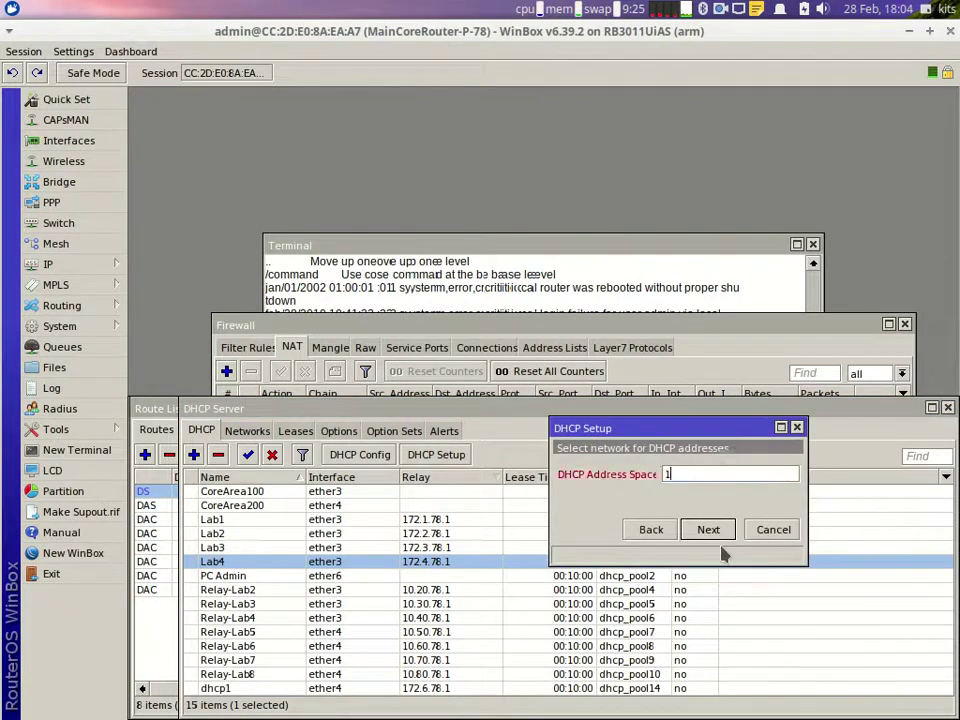
{"action": "type", "text": "72.7.78.0/26"}
{"action": "key", "text": "Return"}
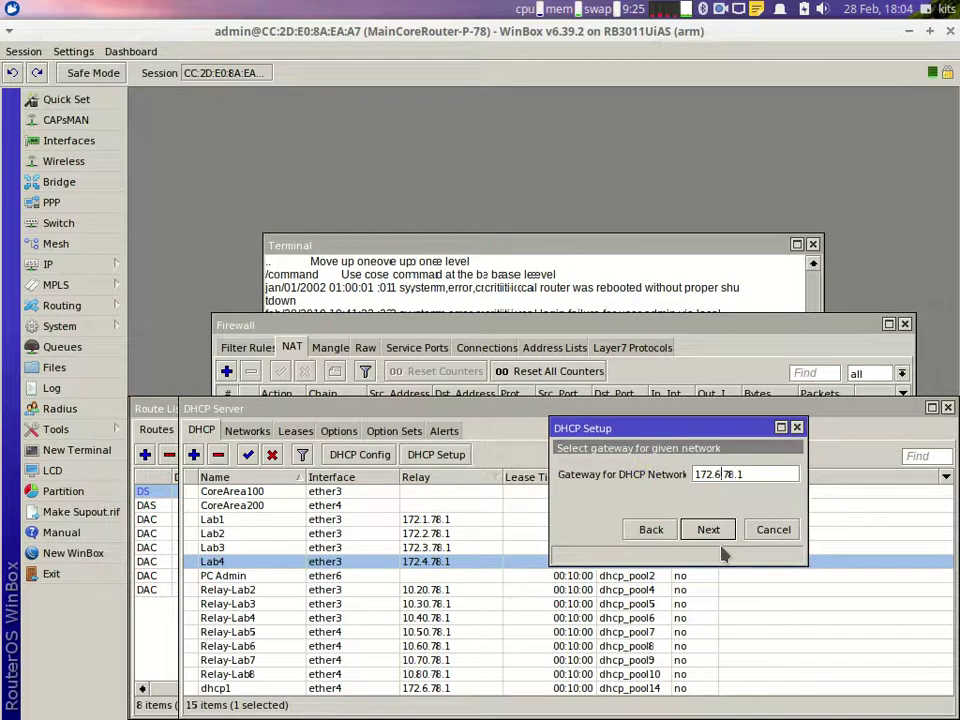
{"action": "key", "text": "Return"}
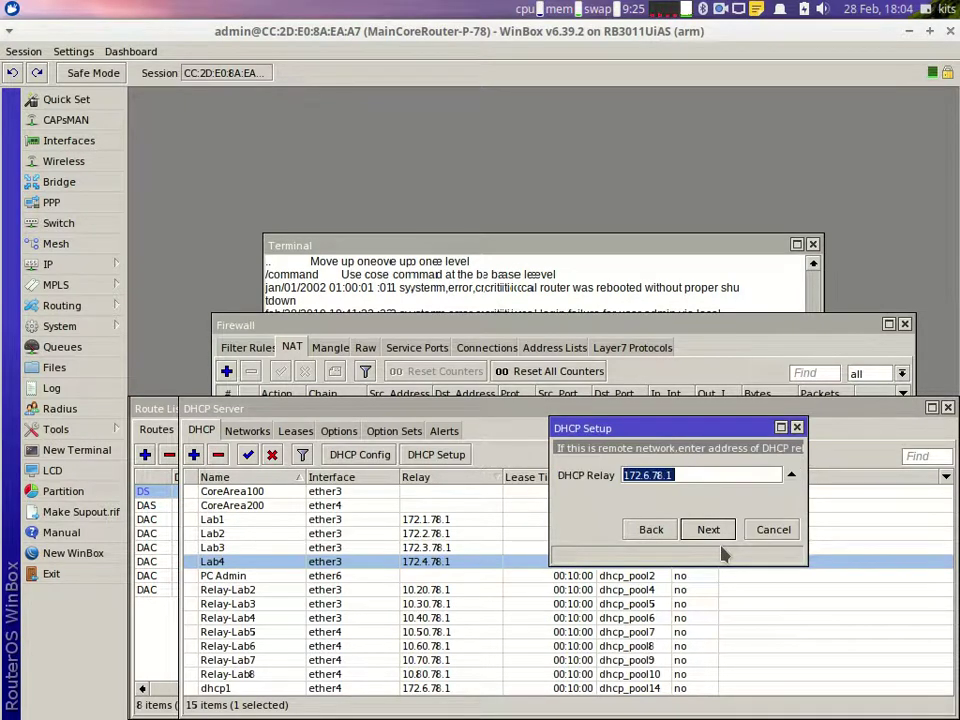
{"action": "key", "text": "End"}
{"action": "key", "text": "BackSpace"}
{"action": "key", "text": "BackSpace"}
{"action": "type", "text": "7"}
{"action": "key", "text": "Return"}
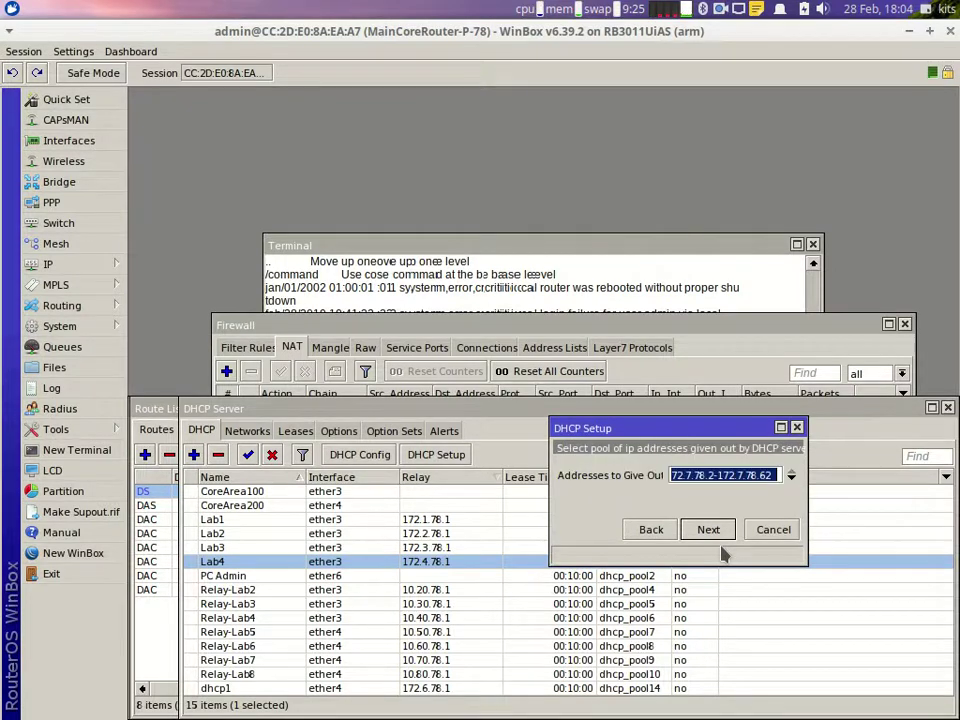
{"action": "key", "text": "End"}
{"action": "key", "text": "BackSpace"}
{"action": "key", "text": "BackSpace"}
{"action": "type", "text": "4"}
{"action": "key", "text": "Return"}
{"action": "key", "text": "Return"}
{"action": "key", "text": "Return"}
{"action": "key", "text": "Return"}
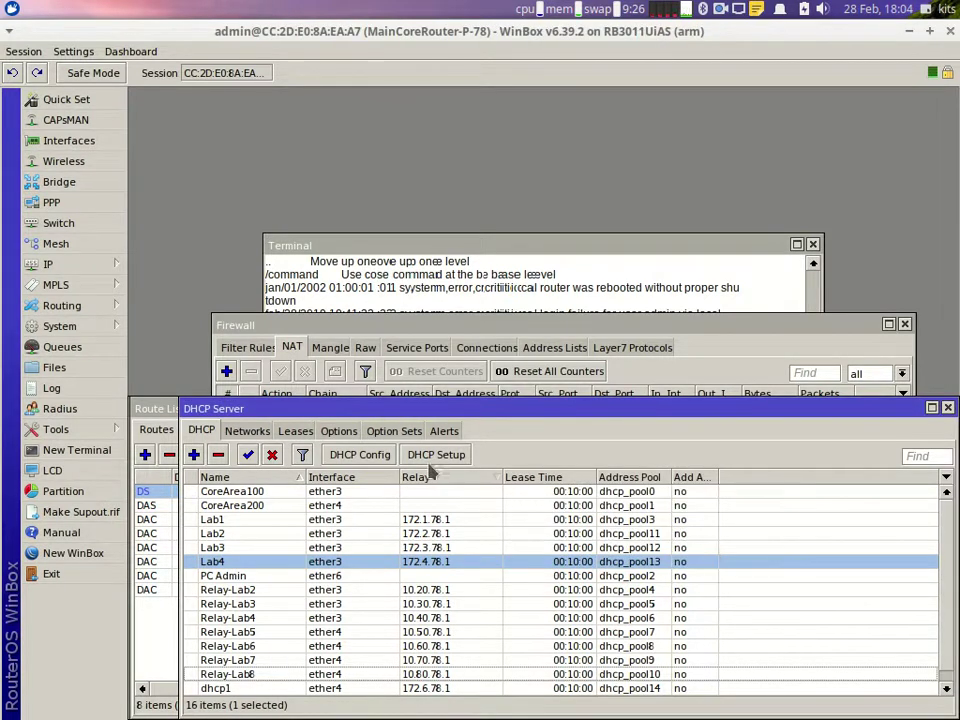
Step: Begin a third ether4 setup for 172.8.78.0/26 with gateway 172.8.78.1
{"action": "left_click", "coordinate": [440, 455]}
{"action": "left_click", "coordinate": [709, 530]}
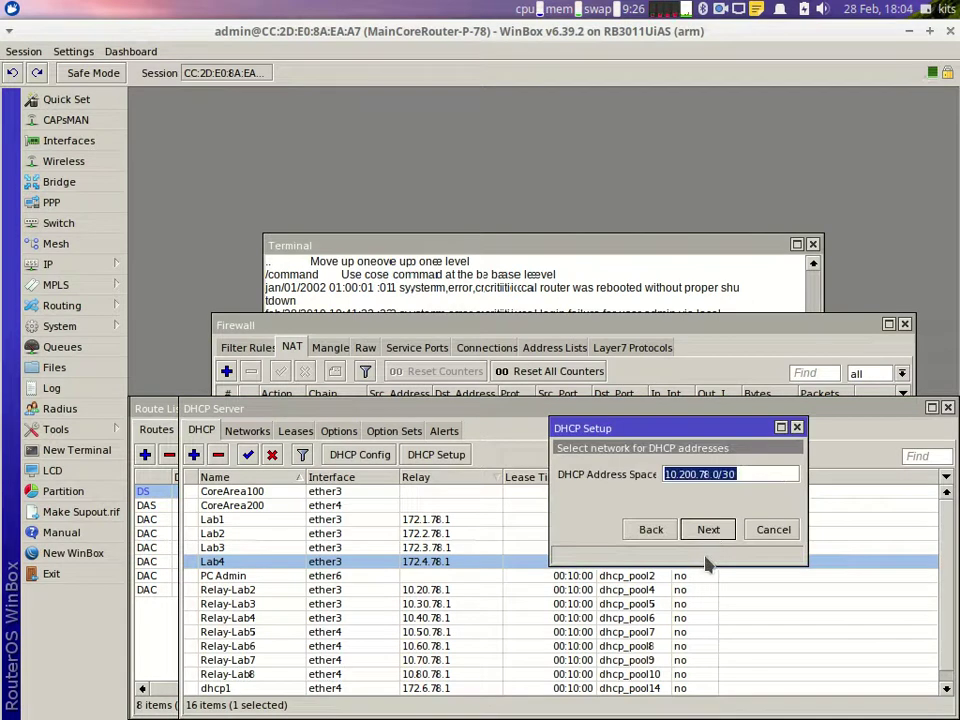
{"action": "type", "text": "172"}
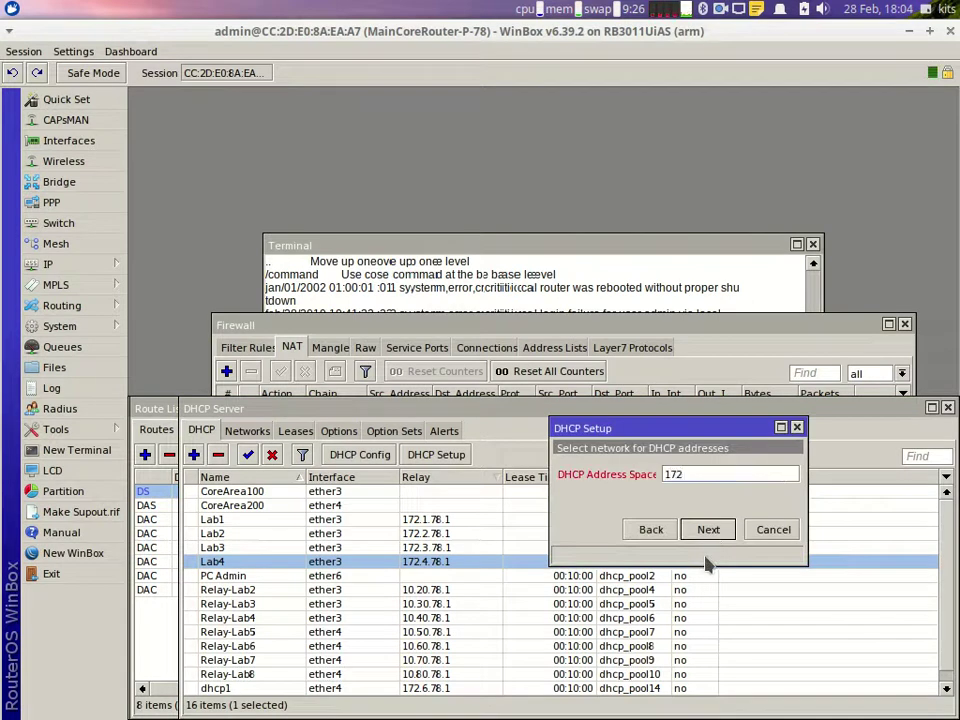
{"action": "type", "text": ".4.78.0/26"}
{"action": "key", "text": "Return"}
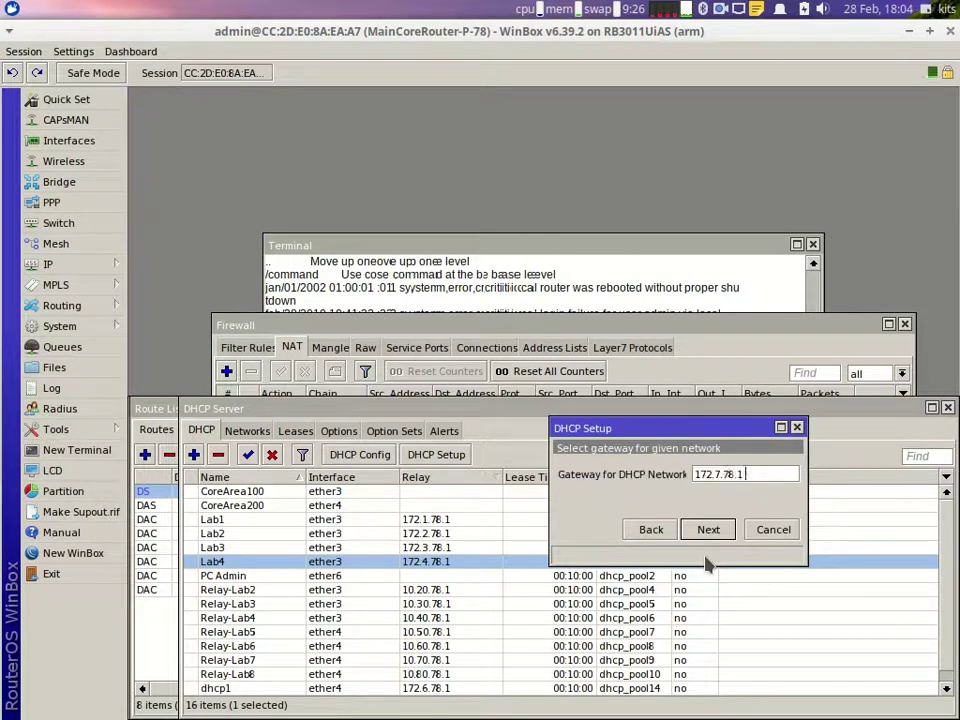
{"action": "key", "text": "BackSpace"}
{"action": "type", "text": "8"}
{"action": "key", "text": "Return"}
Step: Set relay 172.8.78.1, trim the pool range and finish, creating dhcp3
{"action": "key", "text": "End"}
{"action": "key", "text": "BackSpace"}
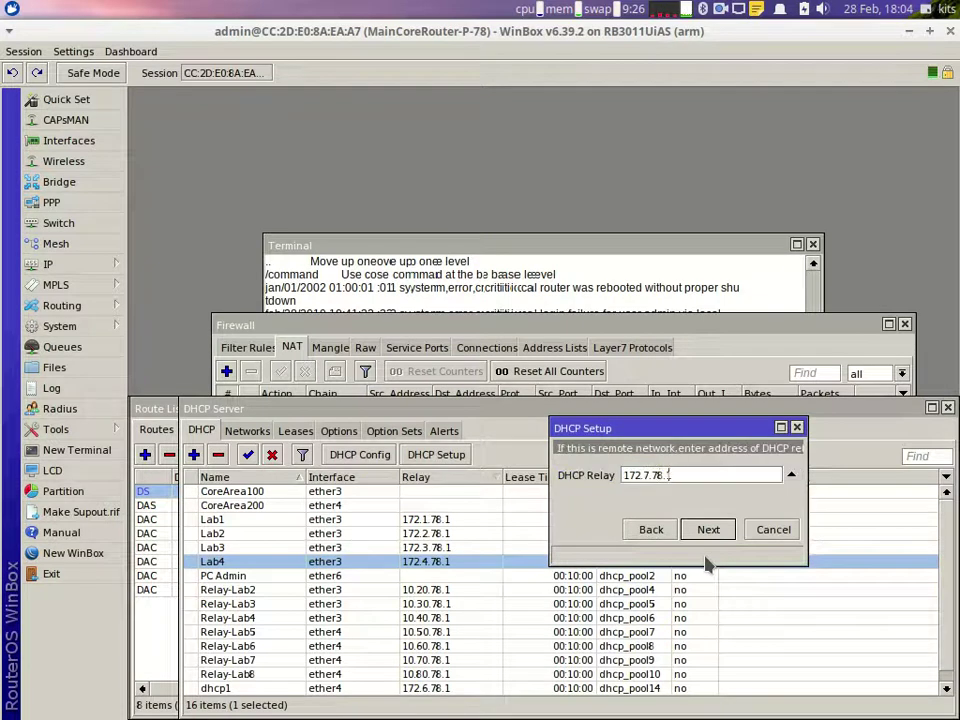
{"action": "key", "text": "Left"}
{"action": "key", "text": "Left"}
{"action": "key", "text": "BackSpace"}
{"action": "type", "text": "8"}
{"action": "key", "text": "Return"}
{"action": "key", "text": "End"}
{"action": "key", "text": "BackSpace"}
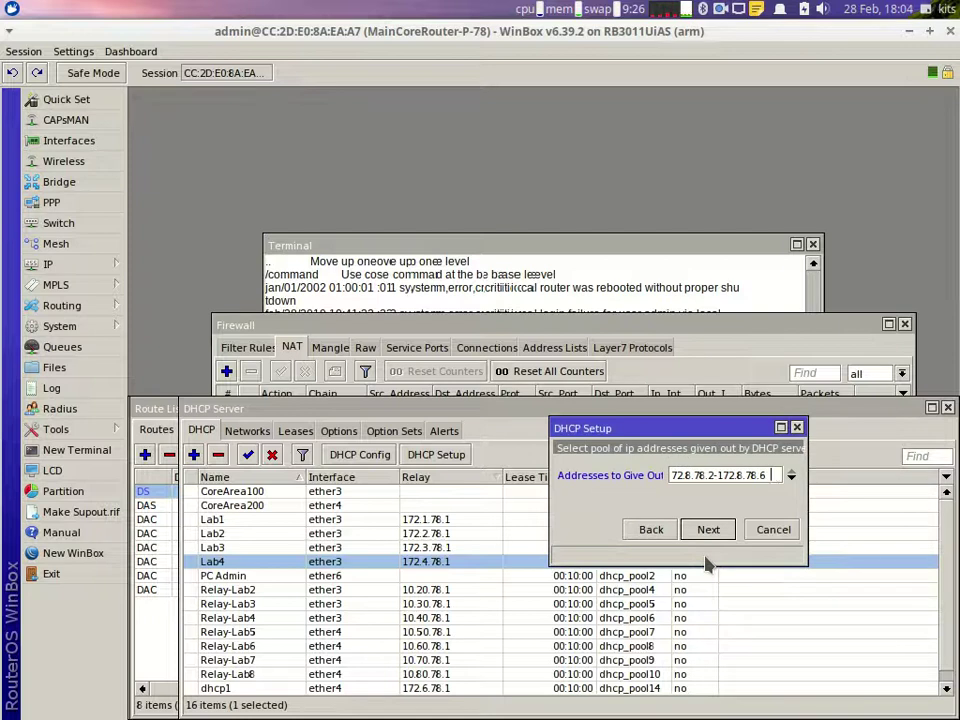
{"action": "key", "text": "Return"}
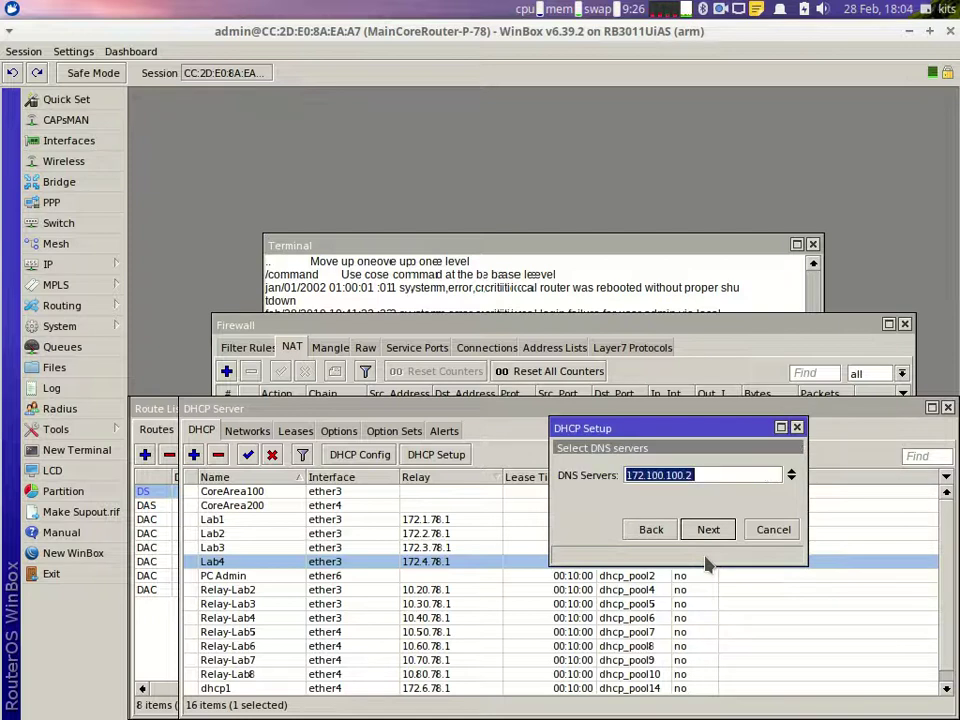
{"action": "key", "text": "Return"}
{"action": "key", "text": "Return"}
{"action": "key", "text": "Return"}
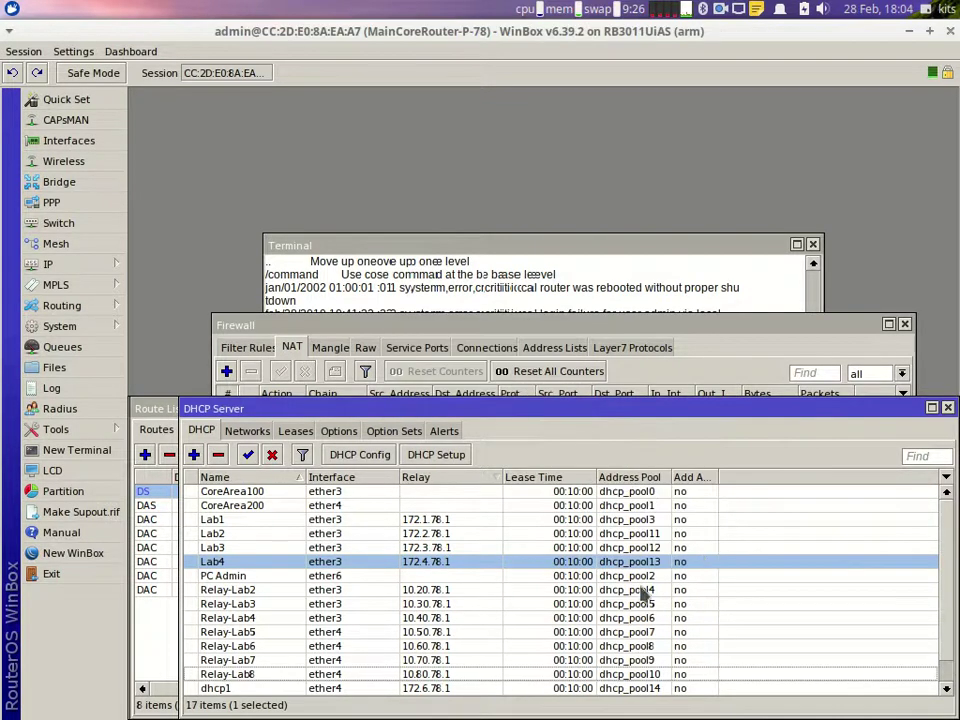
{"action": "scroll", "coordinate": [493, 600], "scroll_direction": "down", "scroll_amount": 2}
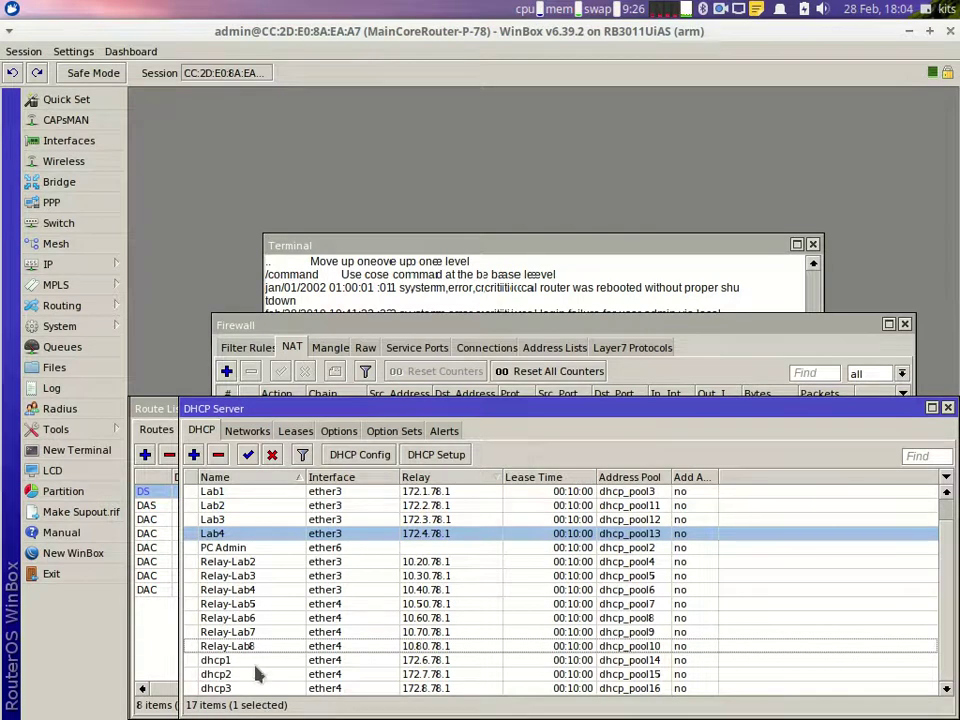
Step: Rename dhcp1, dhcp2 and dhcp3 to Lab6, Lab7 and Lab8
{"action": "double_click", "coordinate": [252, 662]}
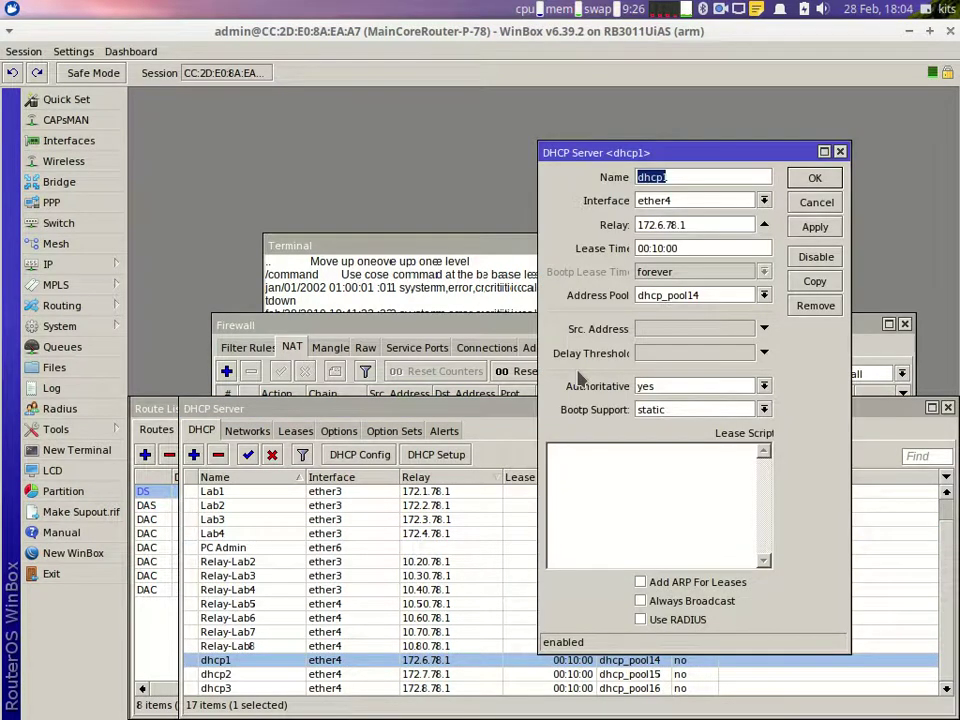
{"action": "type", "text": "Lab6"}
{"action": "key", "text": "Return"}
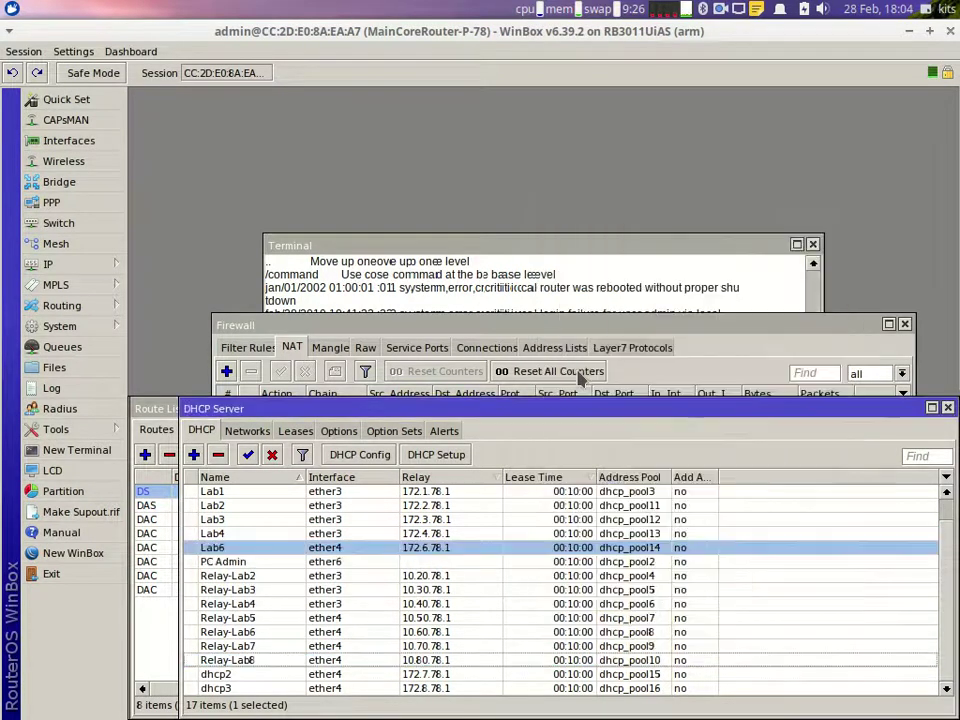
{"action": "double_click", "coordinate": [251, 677]}
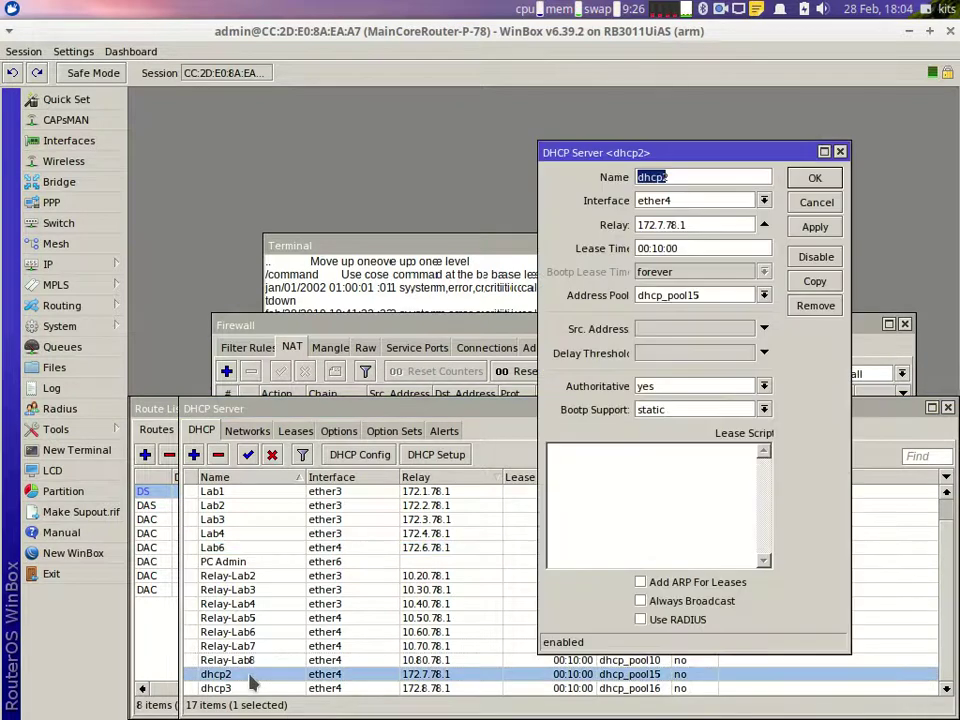
{"action": "type", "text": "Lab7"}
{"action": "key", "text": "Return"}
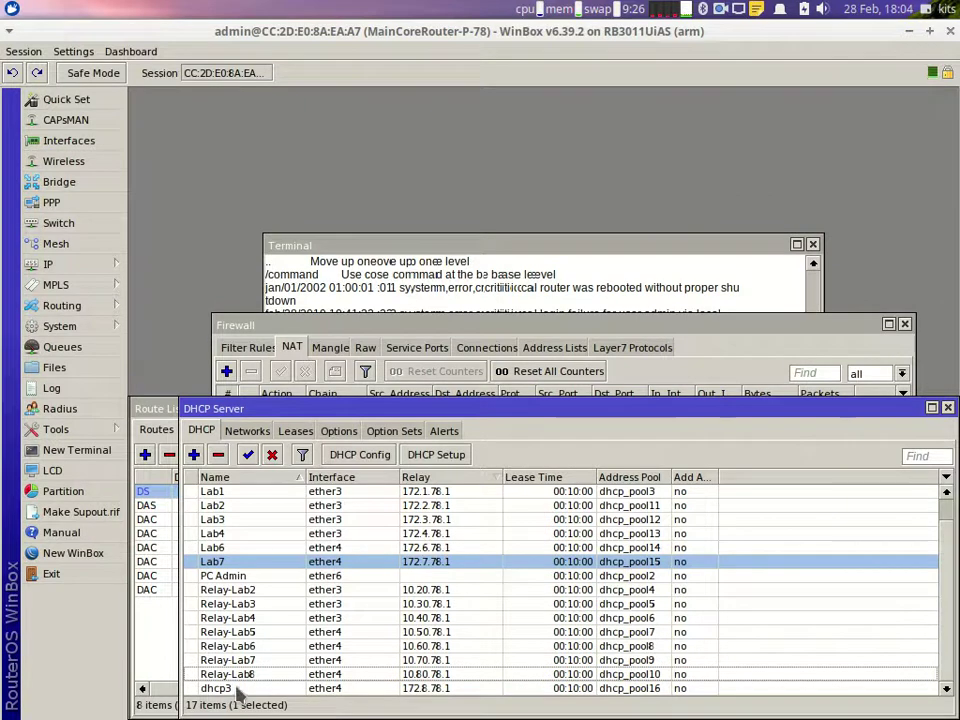
{"action": "double_click", "coordinate": [237, 690]}
{"action": "type", "text": "Lab"}
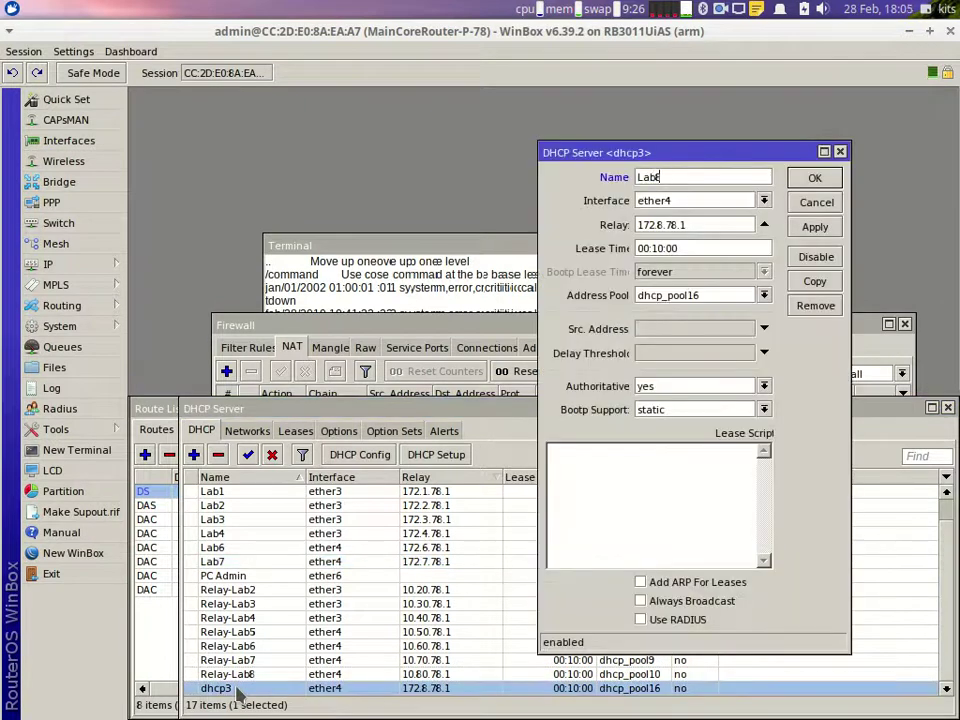
{"action": "type", "text": "8"}
{"action": "key", "text": "Return"}
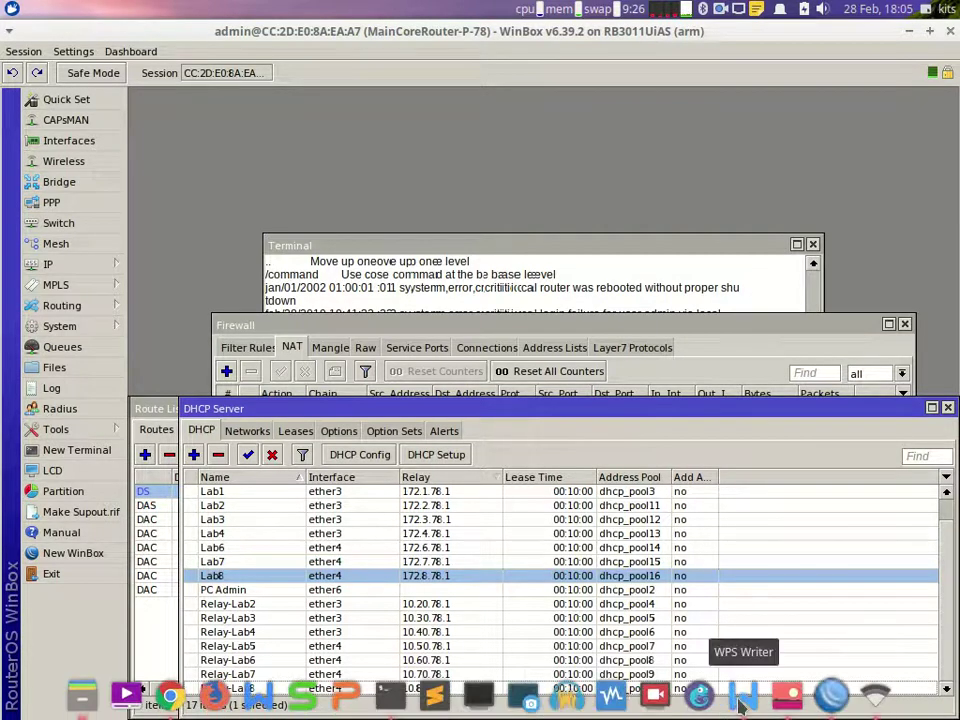
Step: Bring up the WPS Writer task sheet and highlight the Tunnel section through IP PC Penguji
{"action": "left_click", "coordinate": [740, 703]}
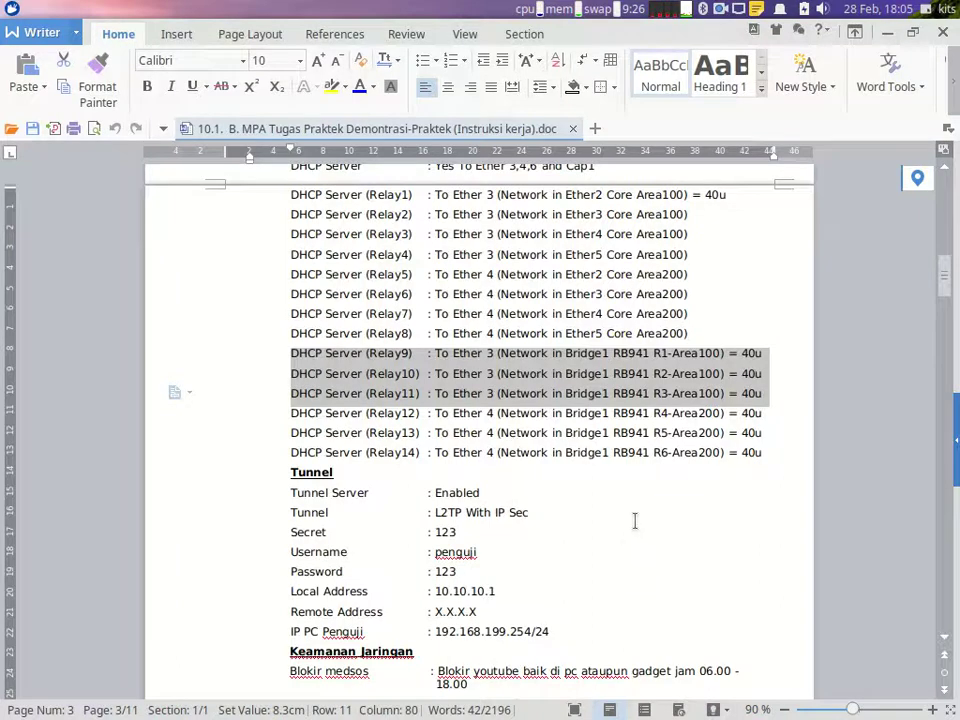
{"action": "scroll", "coordinate": [600, 490], "scroll_direction": "down", "scroll_amount": 1}
{"action": "scroll", "coordinate": [340, 420], "scroll_direction": "up", "scroll_amount": 1}
{"action": "scroll", "coordinate": [274, 270], "scroll_direction": "up", "scroll_amount": 1}
{"action": "left_click_drag", "start_coordinate": [259, 199], "coordinate": [291, 508]}
{"action": "scroll", "coordinate": [291, 510], "scroll_direction": "down", "scroll_amount": 3}
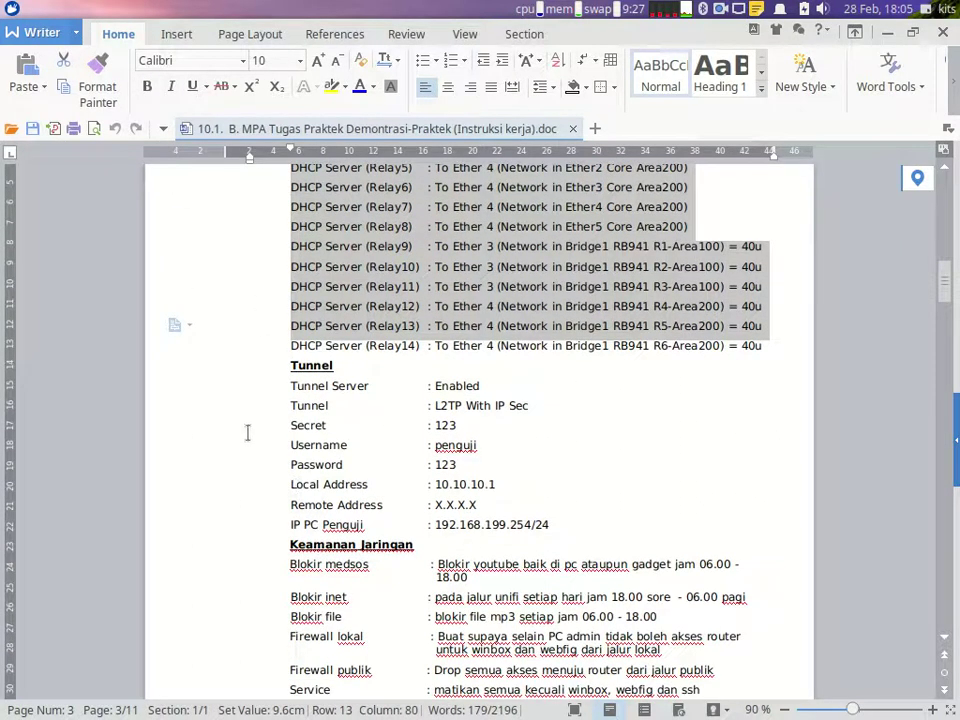
{"action": "left_click_drag", "start_coordinate": [261, 366], "coordinate": [277, 539]}
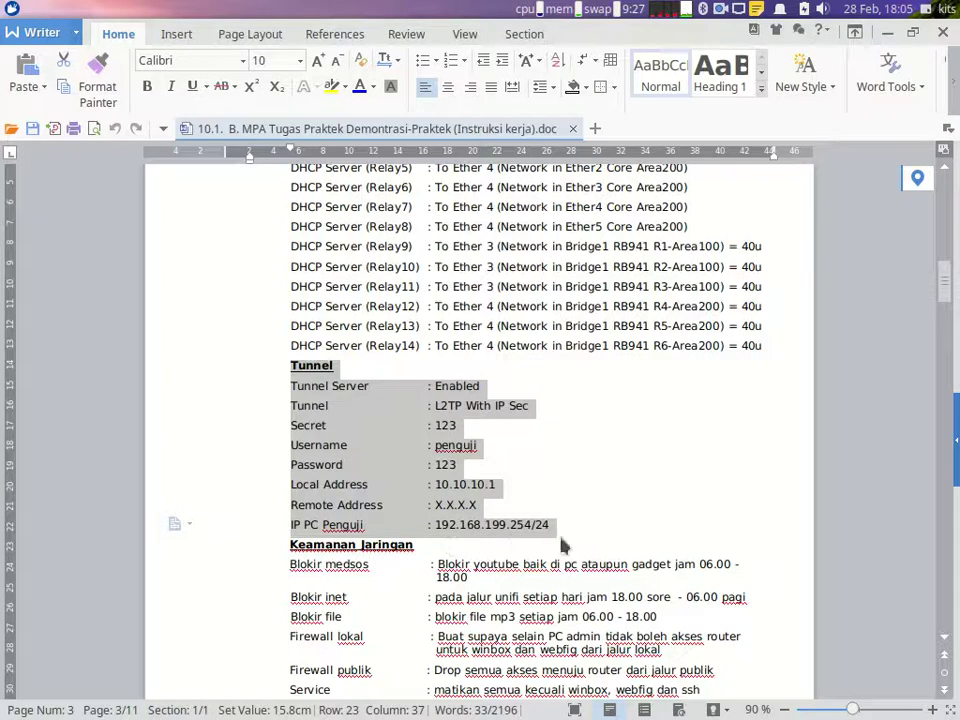
Step: Leave the Writer task document and bring the WinBox router session to the front
{"action": "mouse_move", "coordinate": [570, 716]}
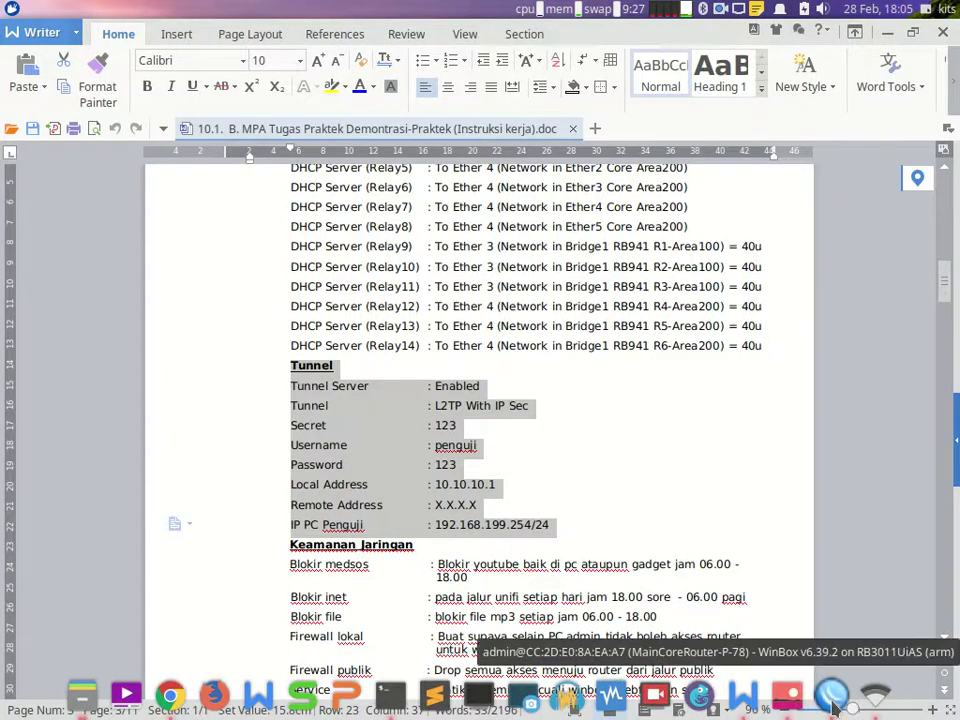
{"action": "left_click", "coordinate": [832, 700]}
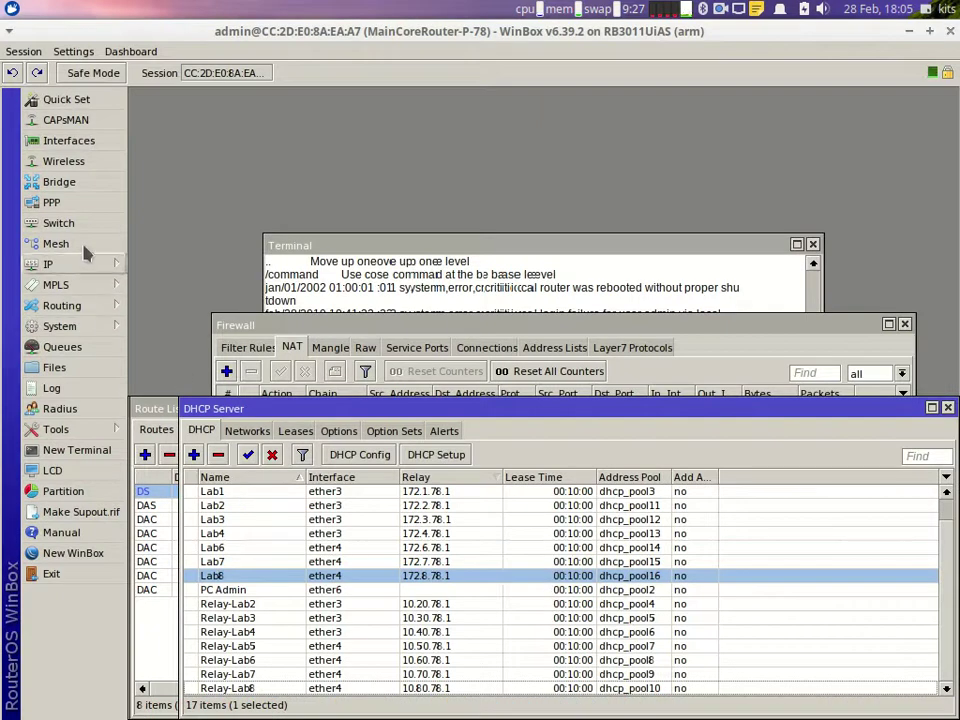
Step: Enable the L2TP server with Use IPsec set to yes and an IPsec secret entered
{"action": "left_click", "coordinate": [86, 207]}
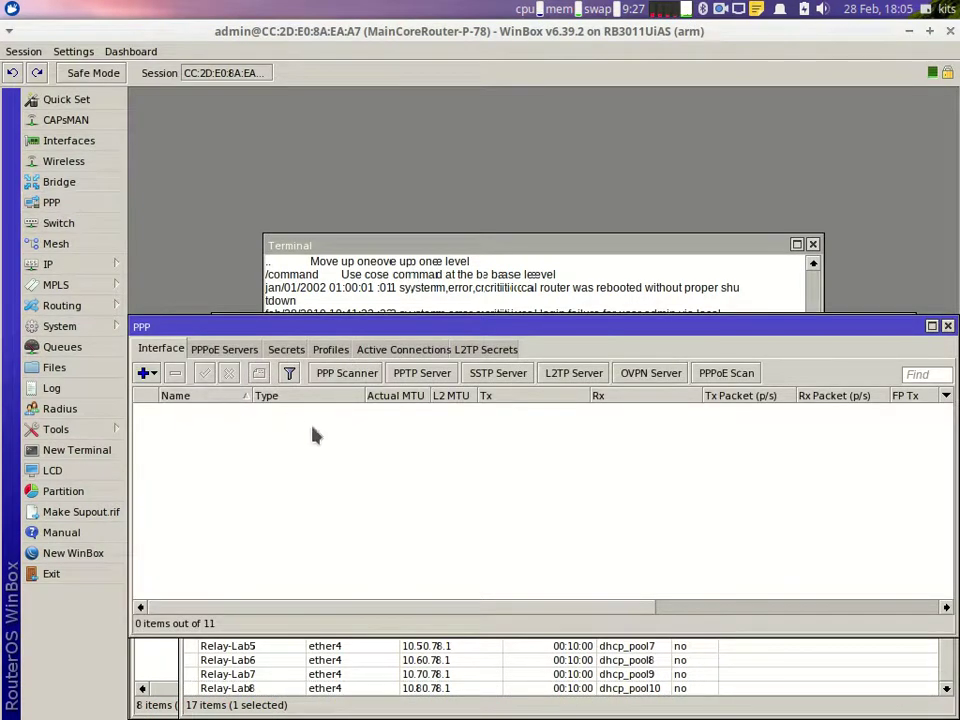
{"action": "left_click", "coordinate": [573, 376]}
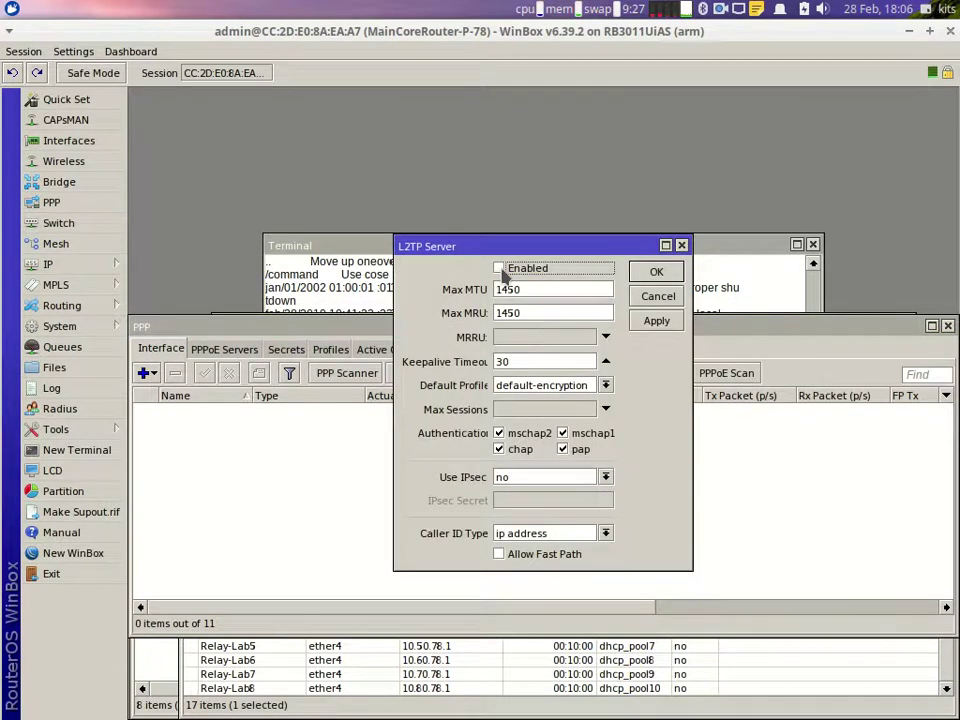
{"action": "left_click", "coordinate": [531, 479]}
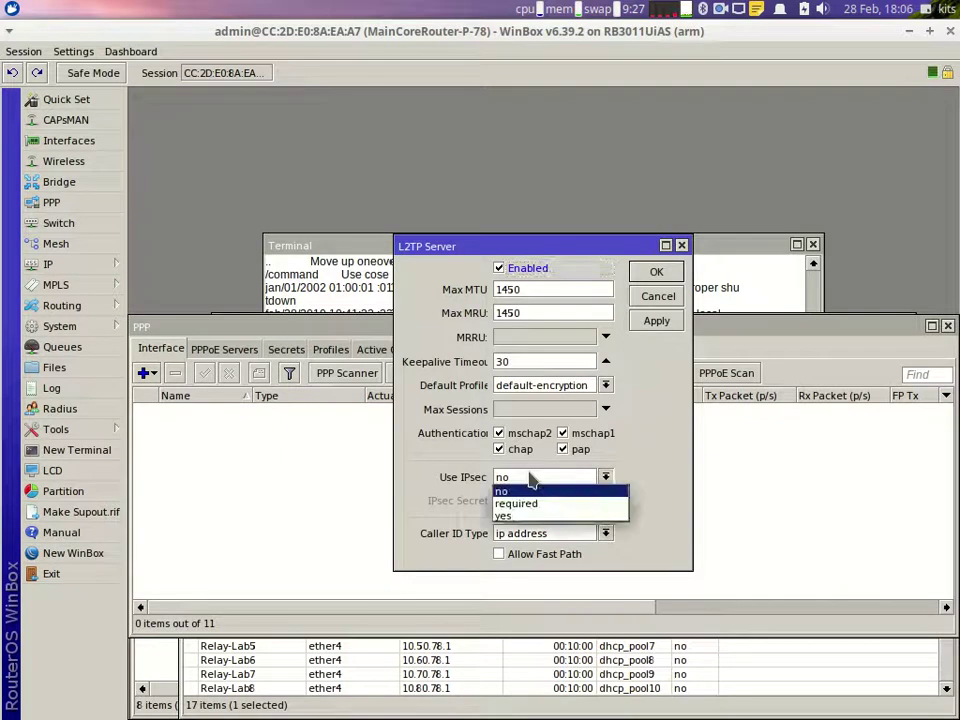
{"action": "left_click", "coordinate": [503, 516]}
{"action": "left_click", "coordinate": [511, 500]}
{"action": "type", "text": "123"}
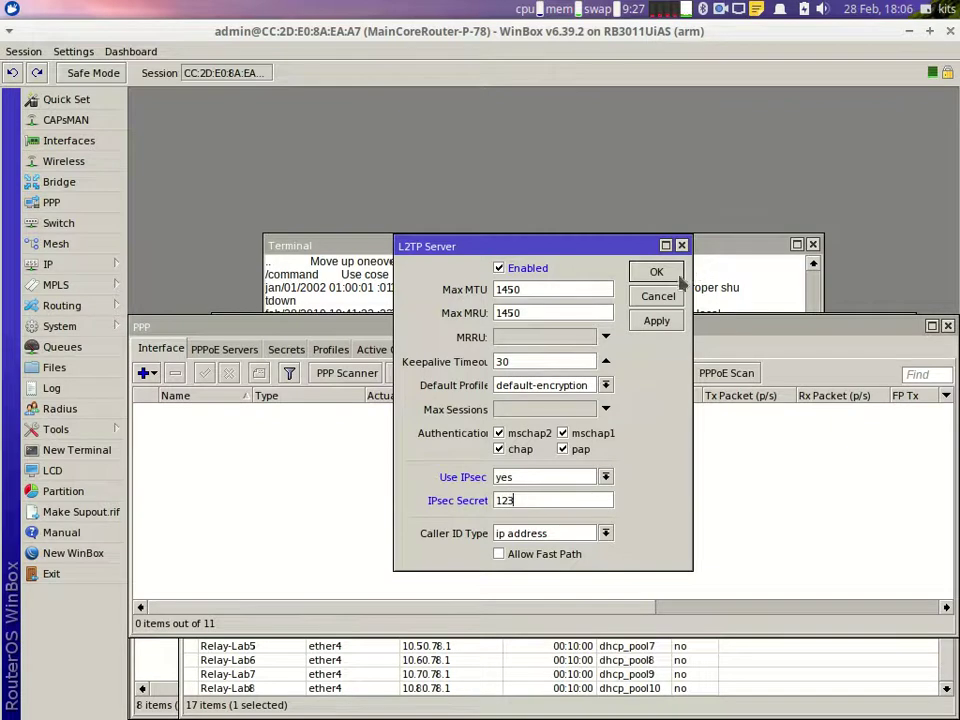
{"action": "key", "text": "Return"}
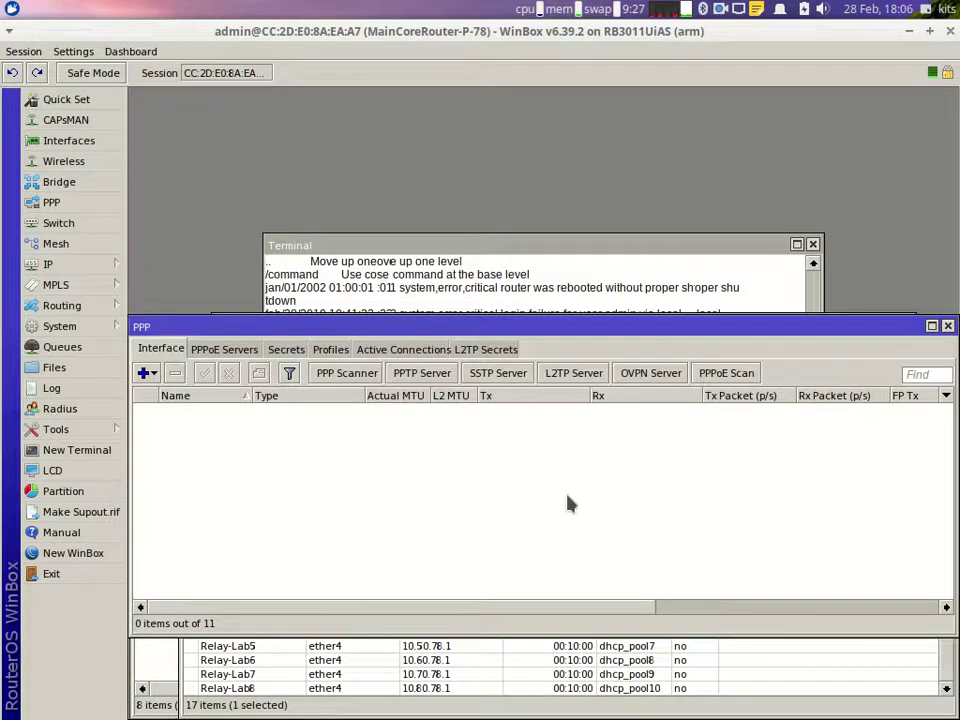
Step: Add a new PPP secret named 'penguji' and enter its password
{"action": "left_click", "coordinate": [284, 349]}
{"action": "left_click", "coordinate": [143, 373]}
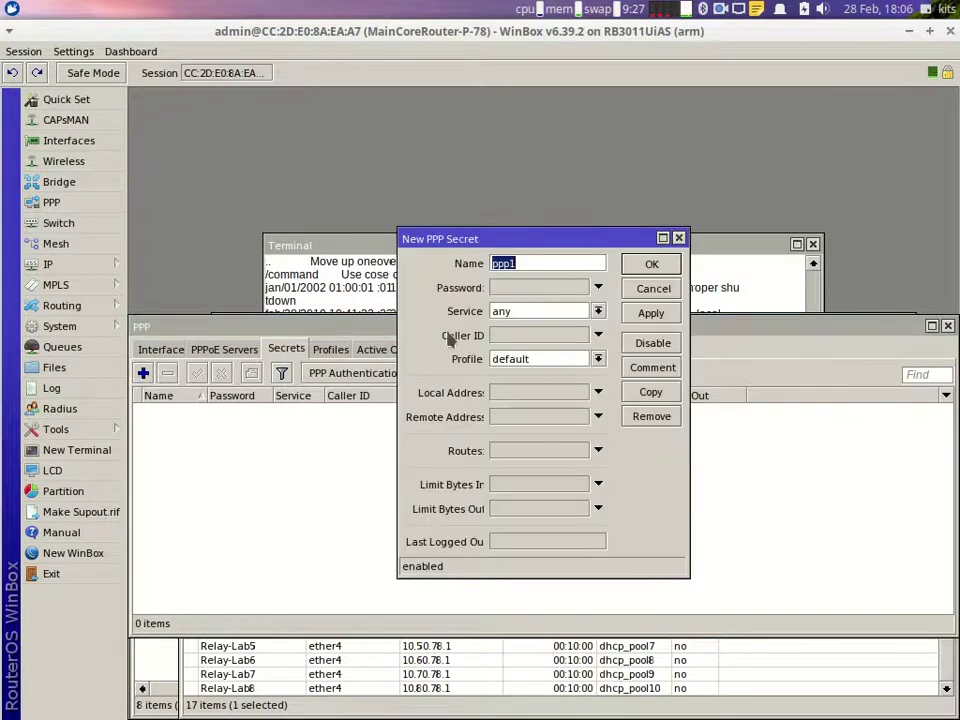
{"action": "type", "text": "penguji"}
{"action": "key", "text": "Tab"}
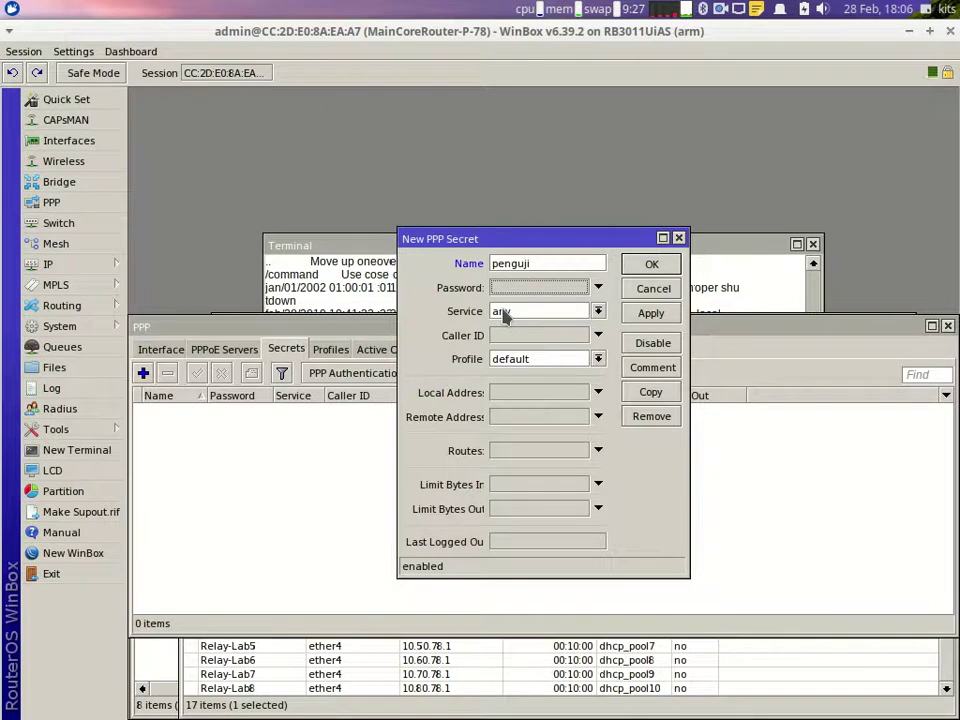
{"action": "type", "text": "123"}
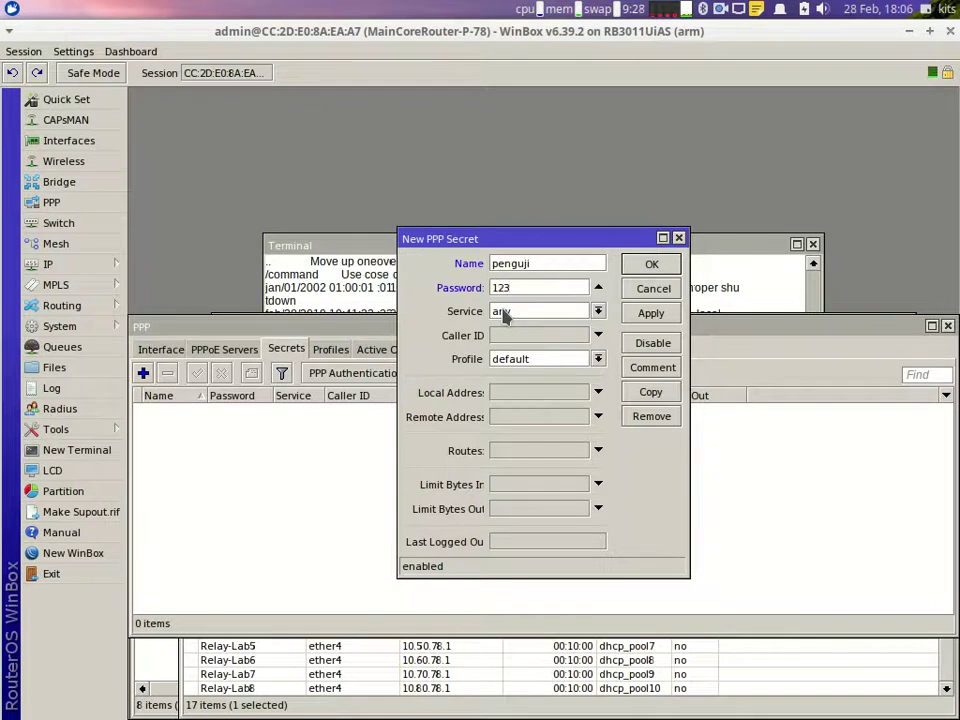
Step: Give the secret local address 10.10.10.1 and remote address 78.78.78.78, then save it
{"action": "left_click", "coordinate": [522, 393]}
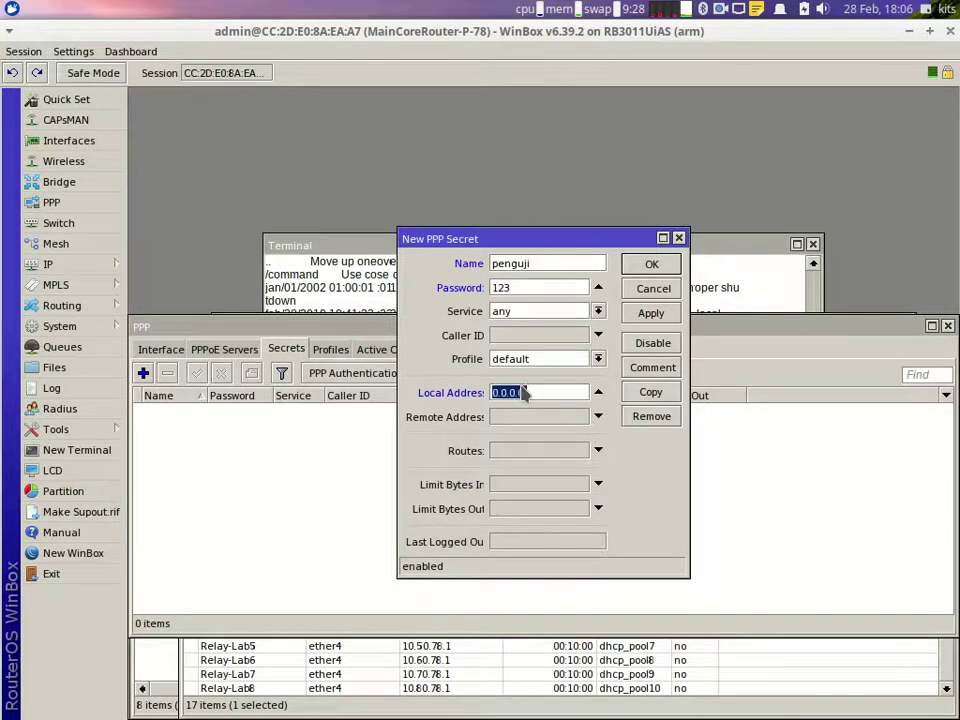
{"action": "type", "text": "10.10"}
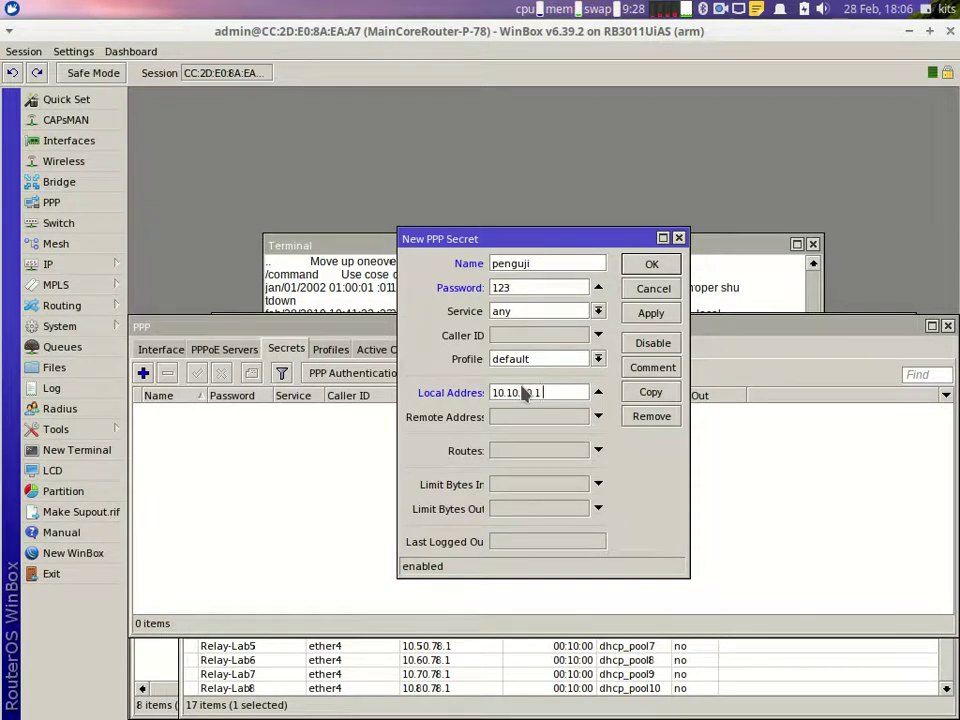
{"action": "key", "text": "Tab"}
{"action": "type", "text": "78.78.78.78"}
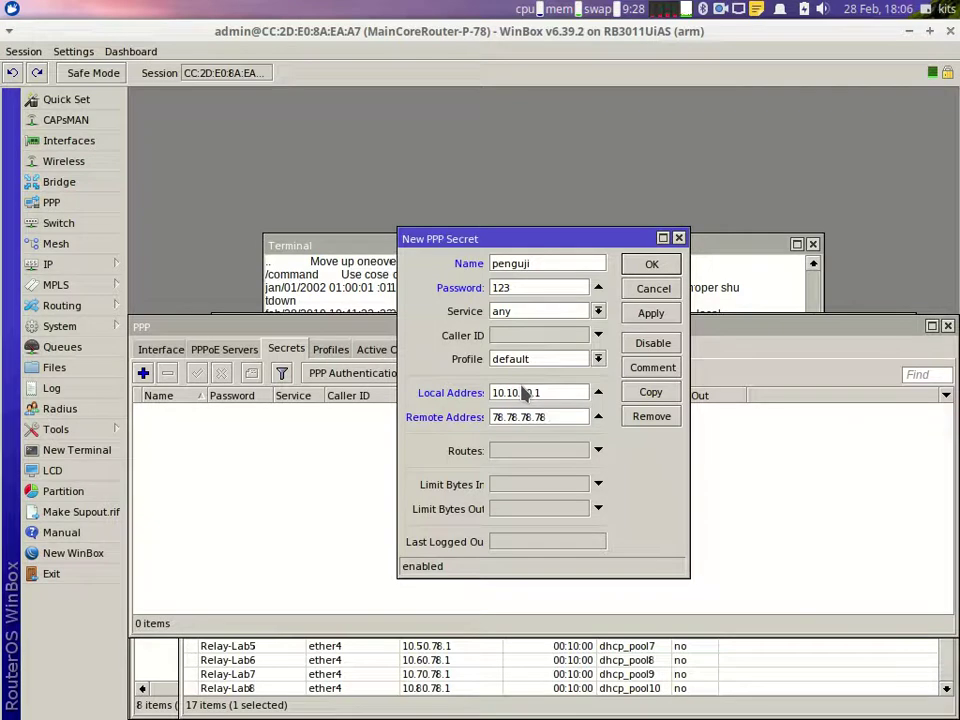
{"action": "left_click_drag", "start_coordinate": [560, 417], "coordinate": [489, 421]}
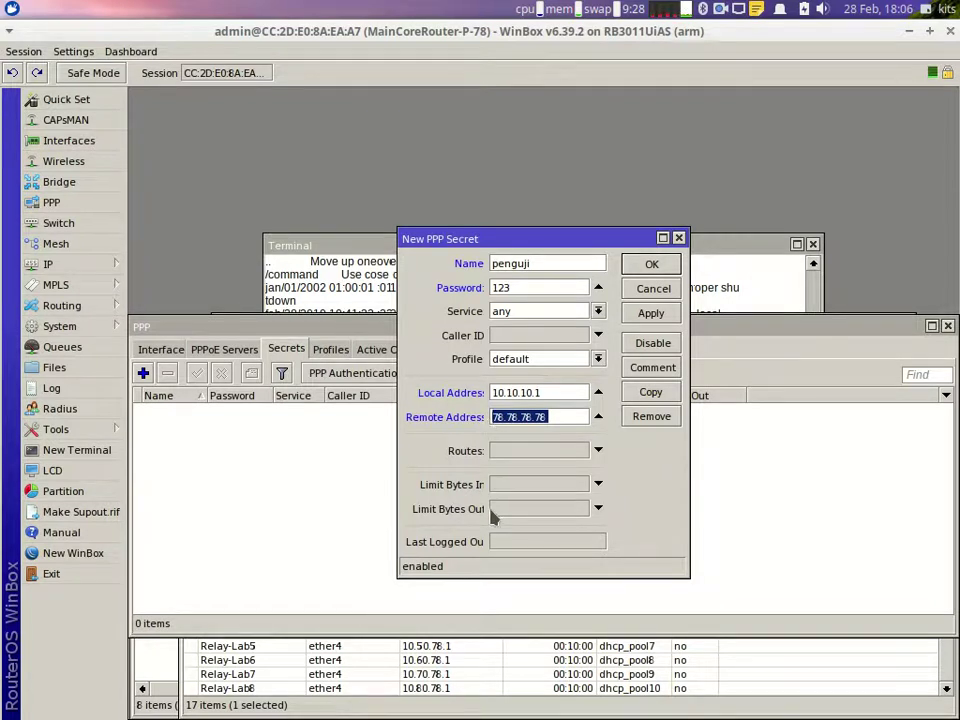
{"action": "left_click", "coordinate": [652, 266]}
{"action": "left_click", "coordinate": [158, 350]}
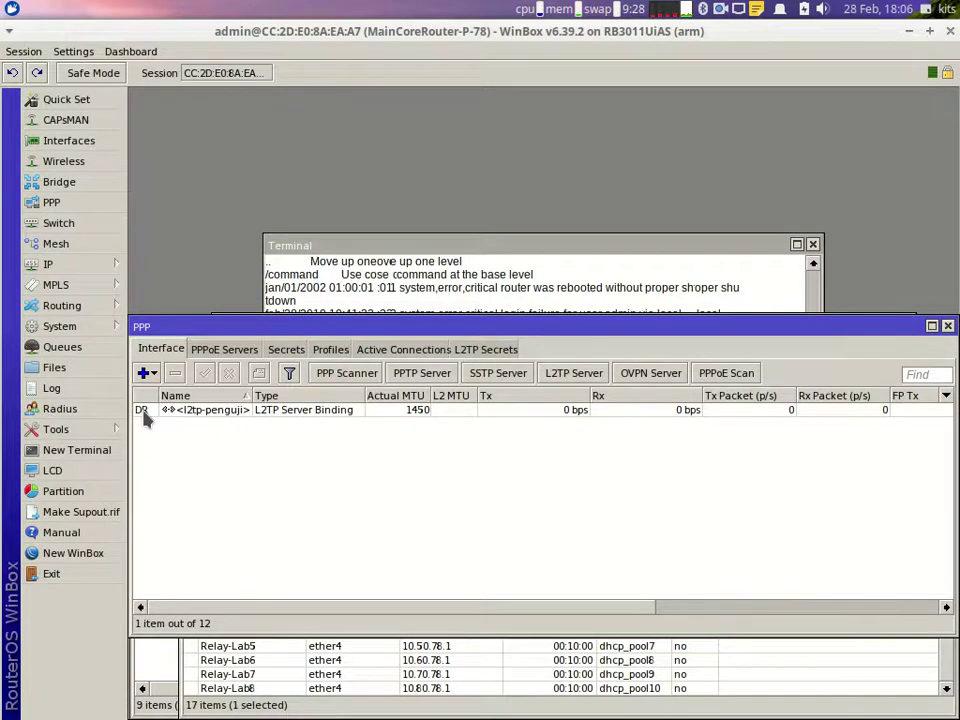
Step: Open the IP address and route lists, start a new route, and switch to the Writer instructions
{"action": "left_click", "coordinate": [60, 265]}
{"action": "left_click", "coordinate": [153, 278]}
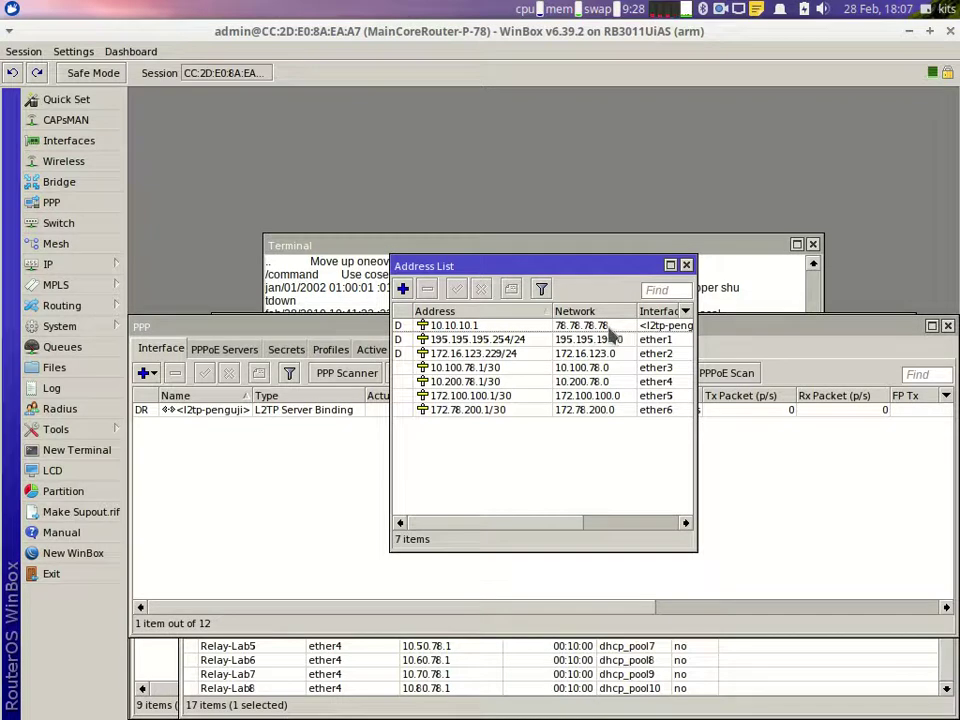
{"action": "left_click", "coordinate": [80, 265]}
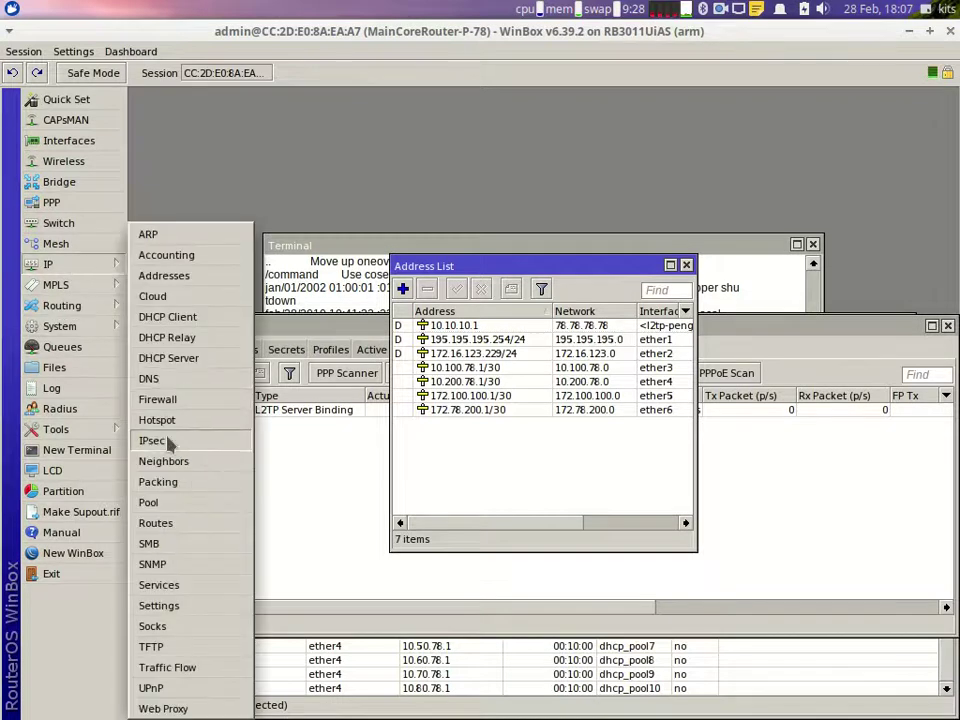
{"action": "left_click", "coordinate": [197, 523]}
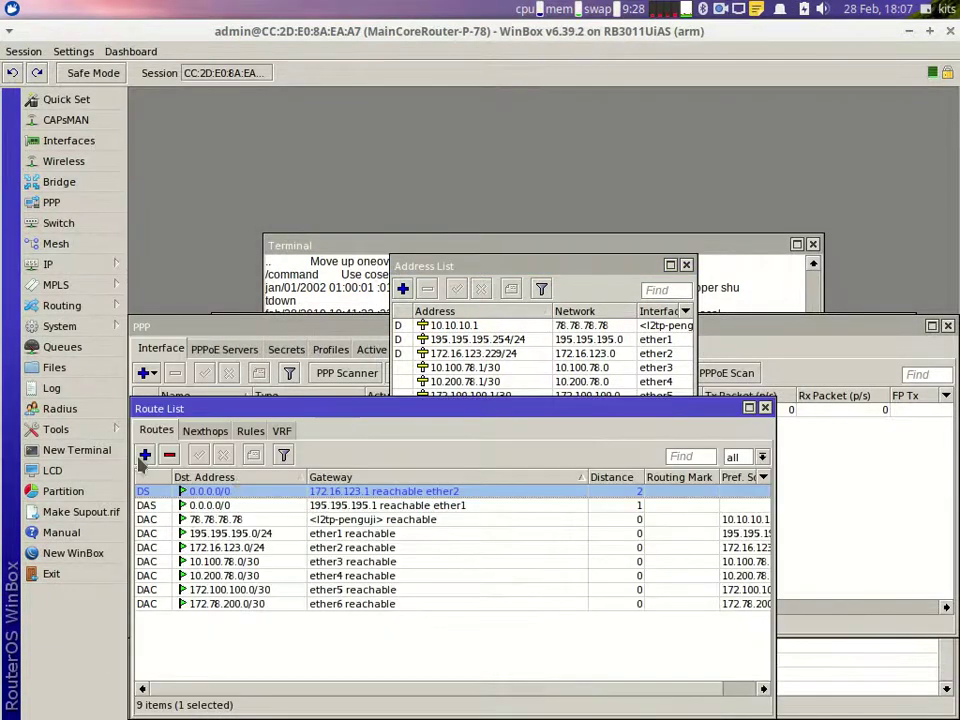
{"action": "left_click", "coordinate": [145, 455]}
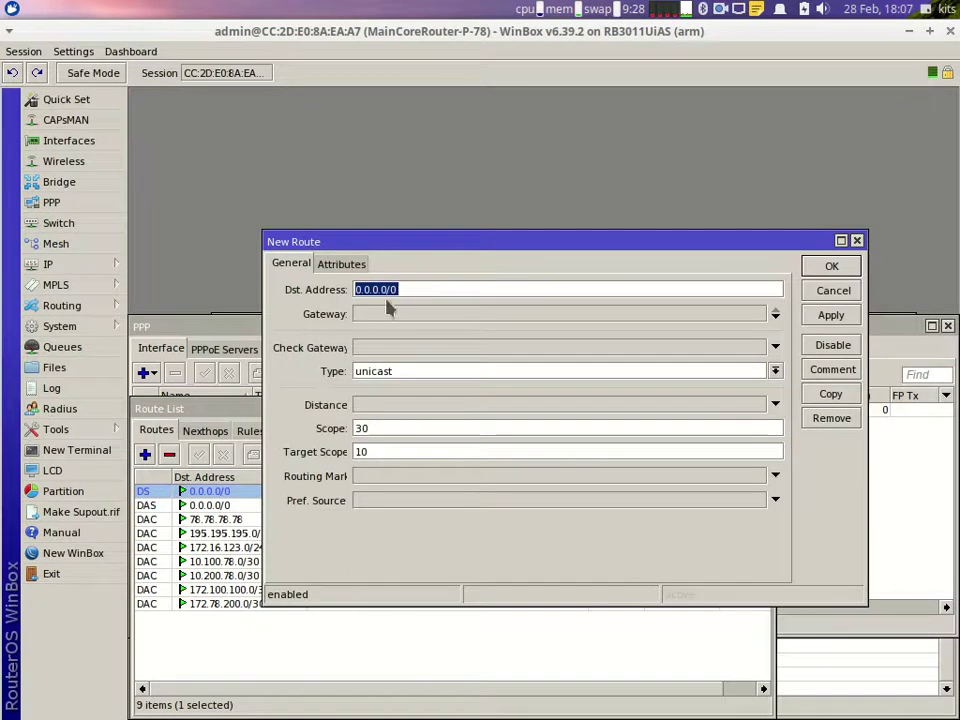
{"action": "mouse_move", "coordinate": [495, 716]}
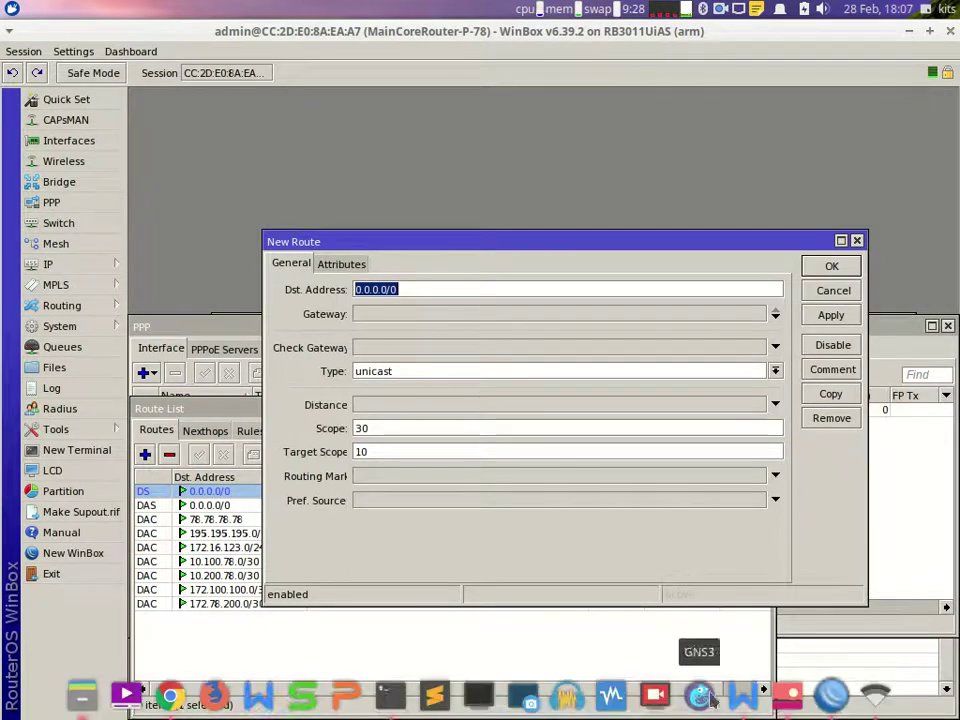
{"action": "left_click", "coordinate": [745, 710]}
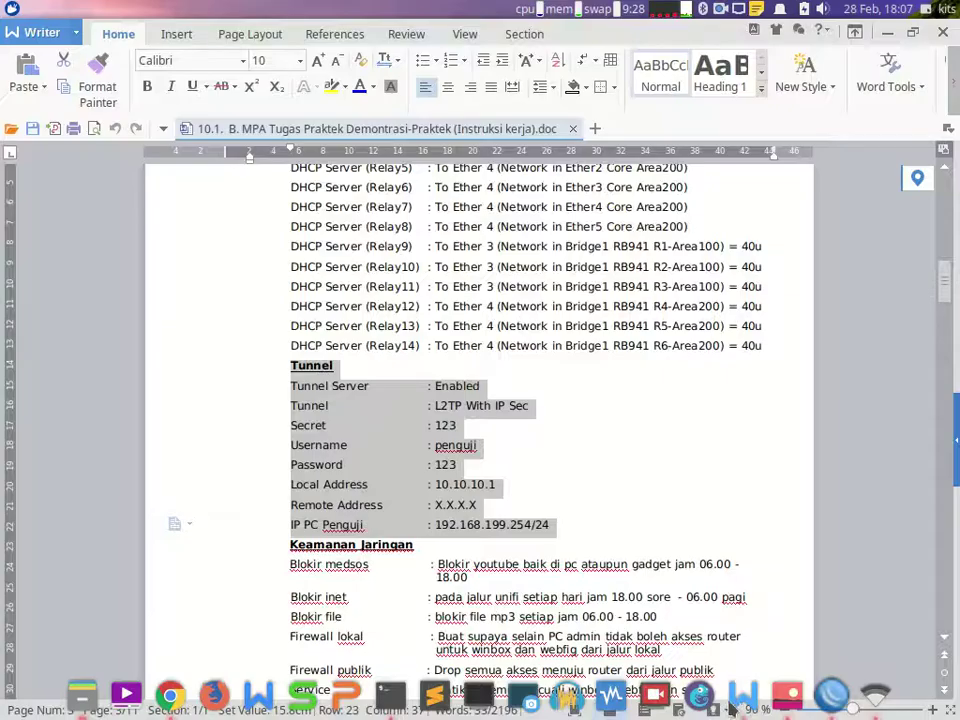
Step: Look up the examiner PC address 192.168.199.254/24 in the document, then return to WinBox
{"action": "left_click", "coordinate": [440, 526]}
{"action": "left_click_drag", "start_coordinate": [437, 524], "coordinate": [549, 526]}
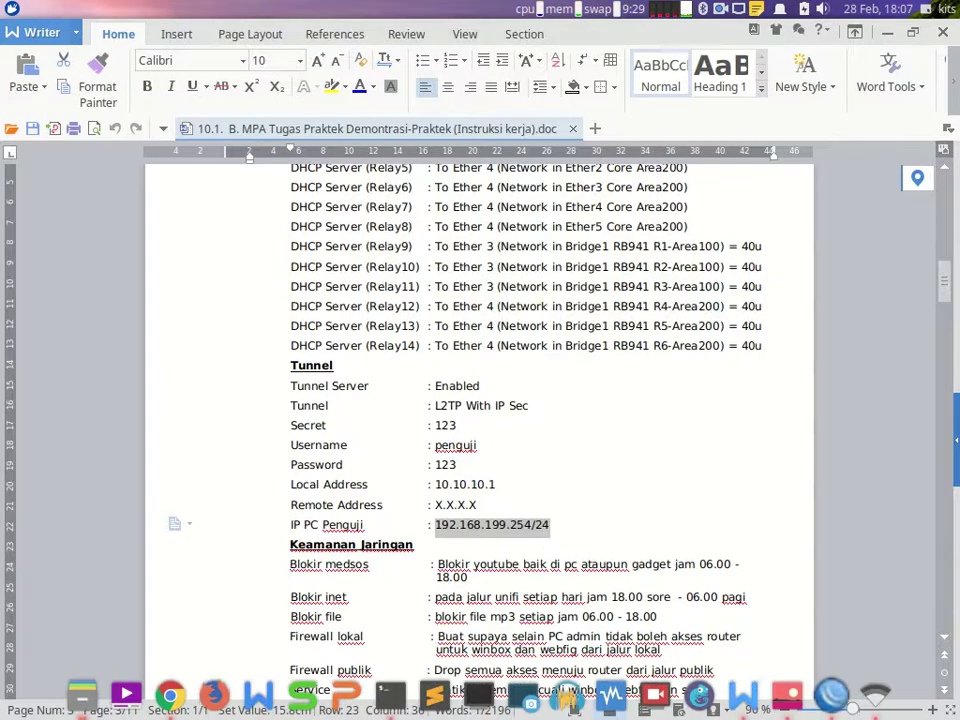
{"action": "left_click", "coordinate": [845, 692]}
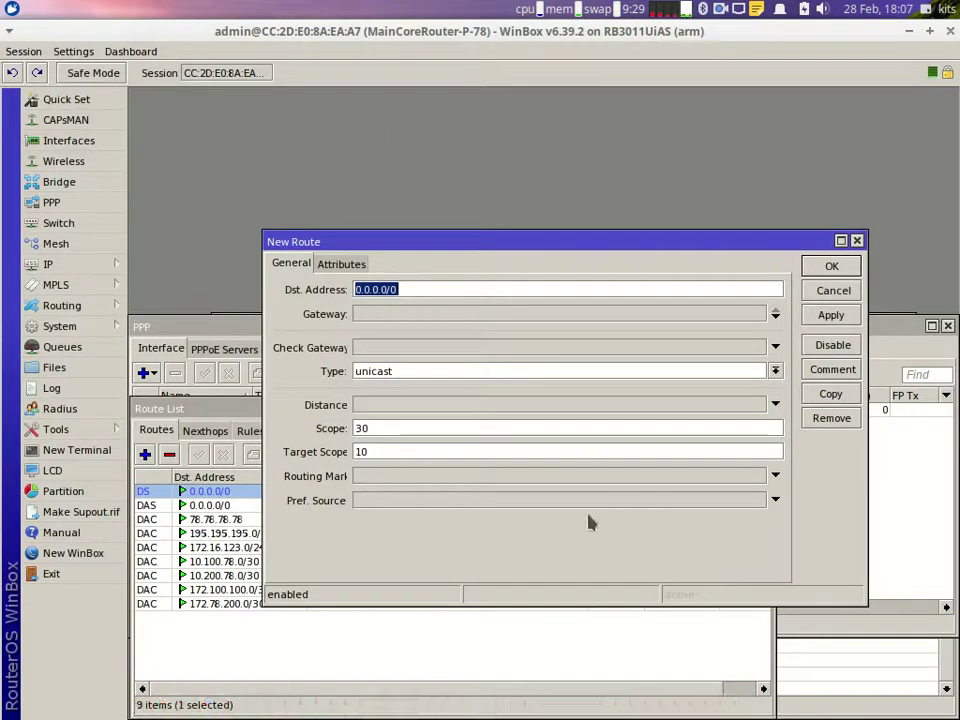
Step: Add a static route to 192.168.199.0/24 via gateway 78.78.78.78
{"action": "type", "text": "192"}
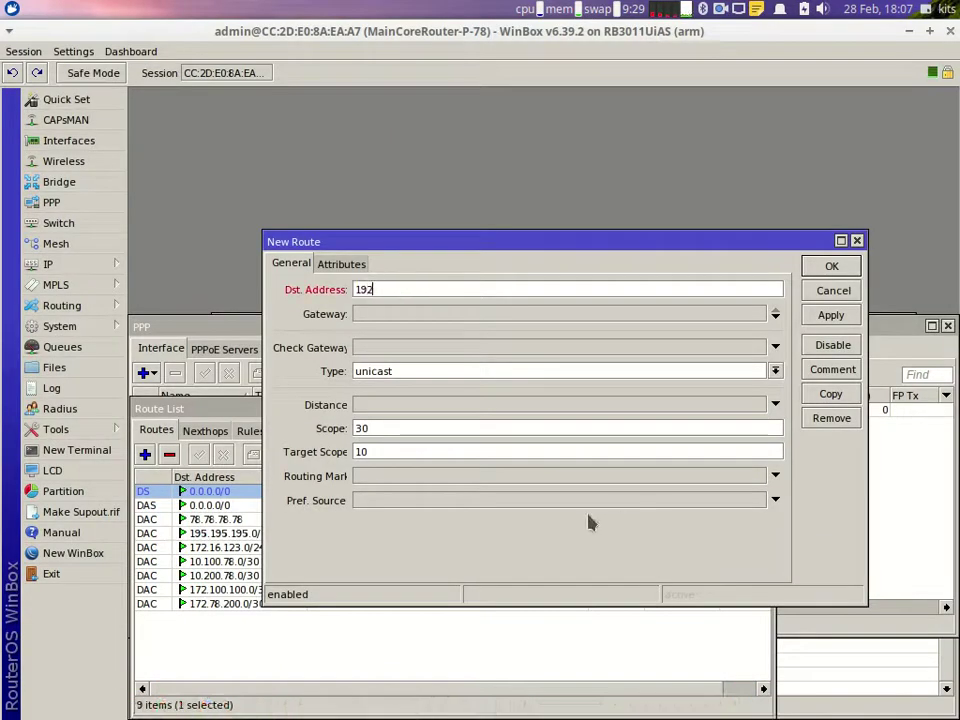
{"action": "type", "text": ".168.199.0/24"}
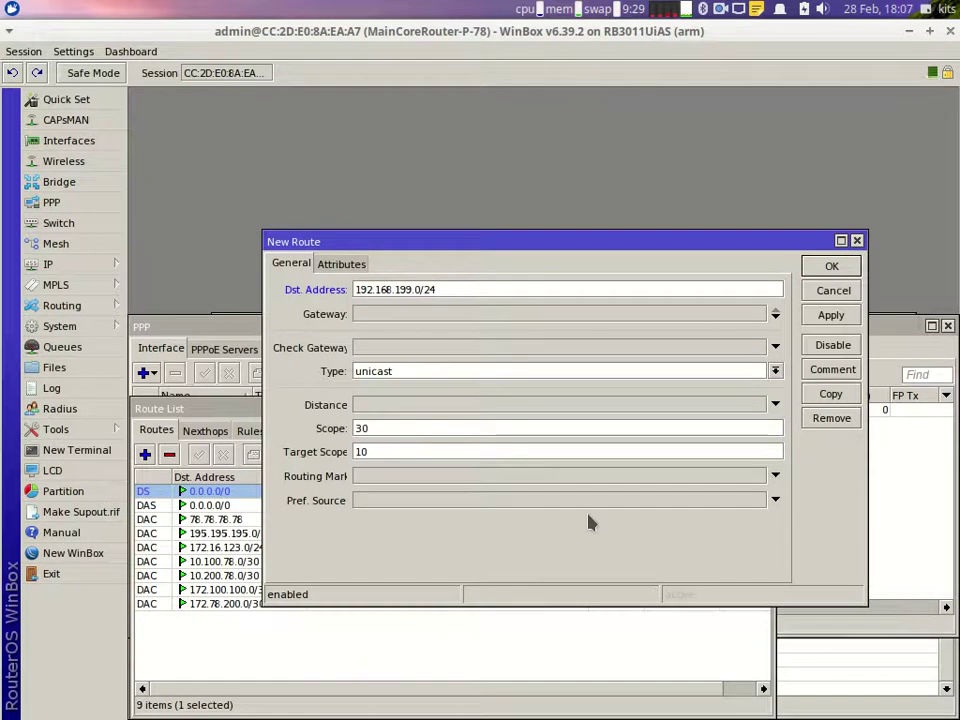
{"action": "left_click", "coordinate": [447, 318]}
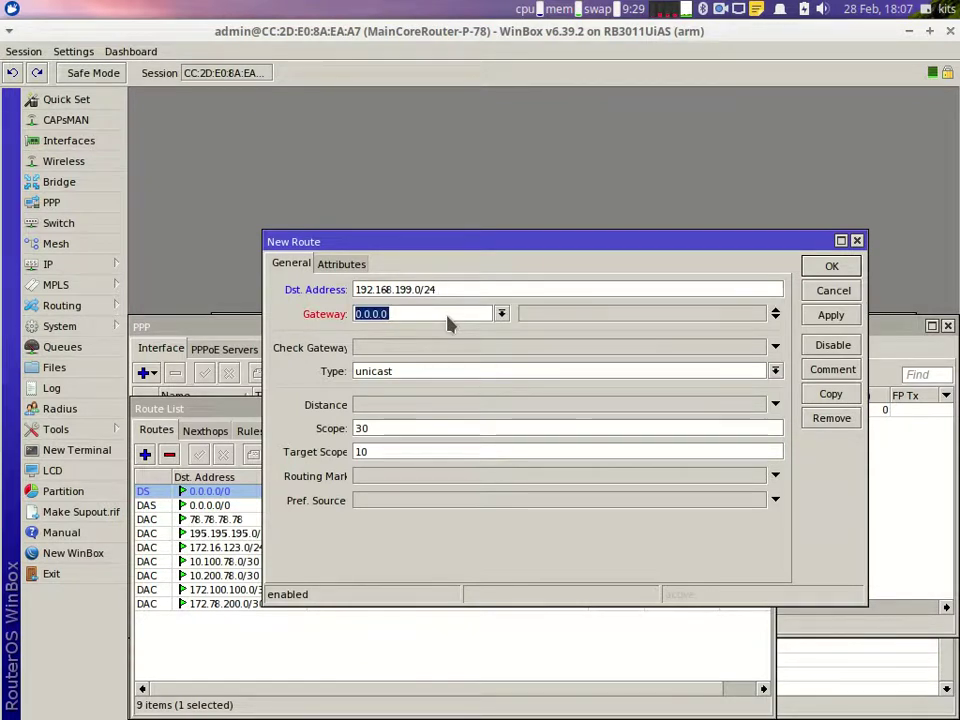
{"action": "type", "text": "78.78"}
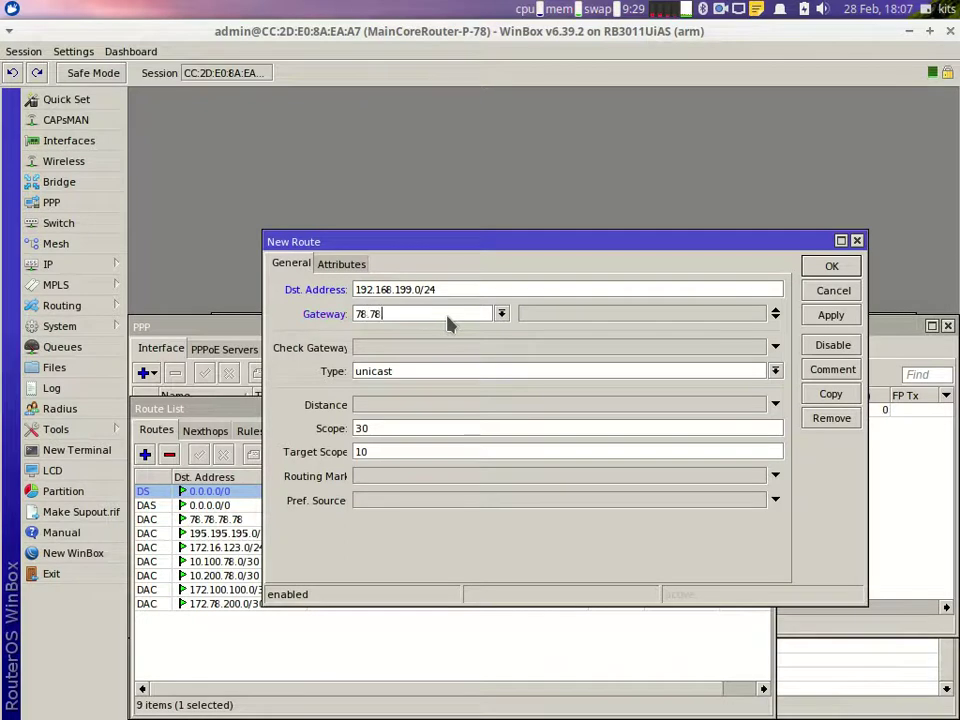
{"action": "type", "text": ".78.78"}
{"action": "left_click", "coordinate": [828, 266]}
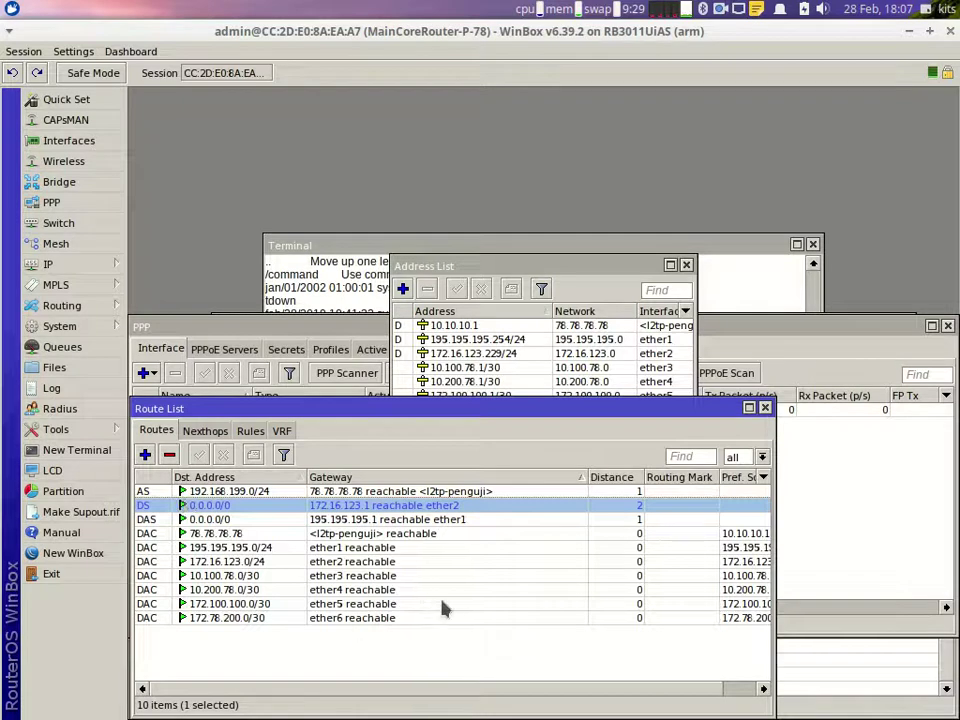
Step: In the terminal, stop the old ping, clear the screen, and ping 192.168.199.254
{"action": "mouse_move", "coordinate": [497, 712]}
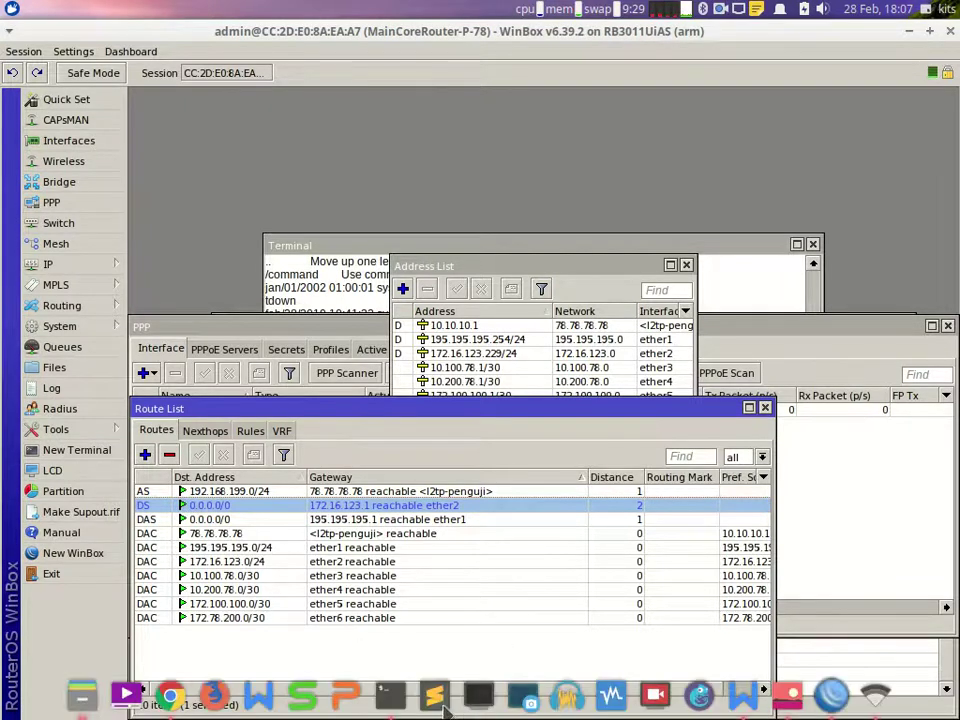
{"action": "left_click", "coordinate": [385, 698]}
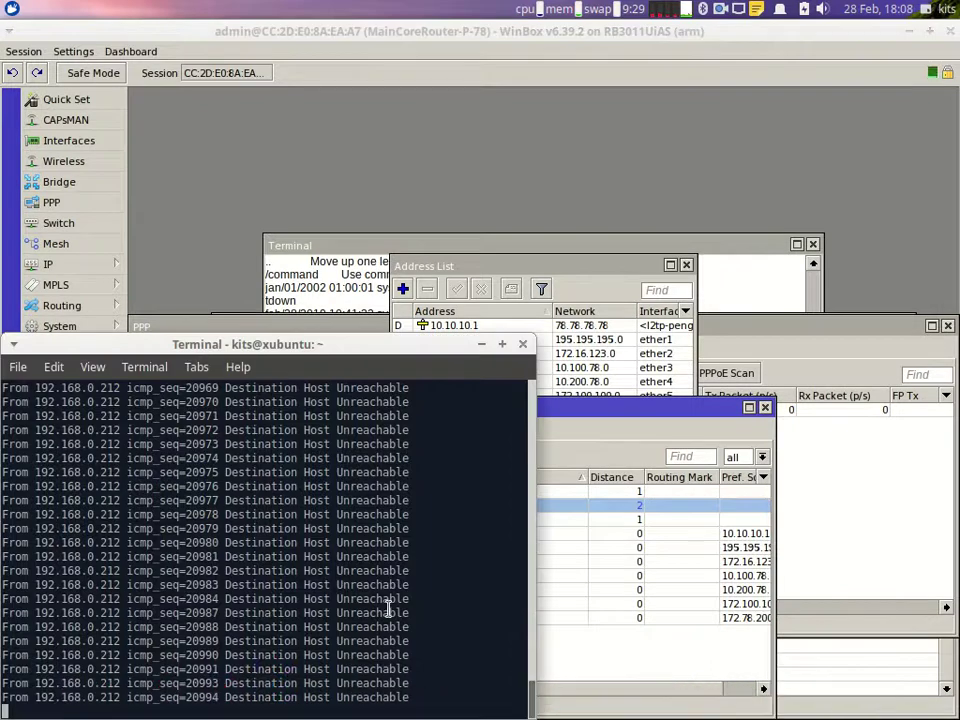
{"action": "key", "text": "ctrl+c"}
{"action": "type", "text": "clear"}
{"action": "key", "text": "Return"}
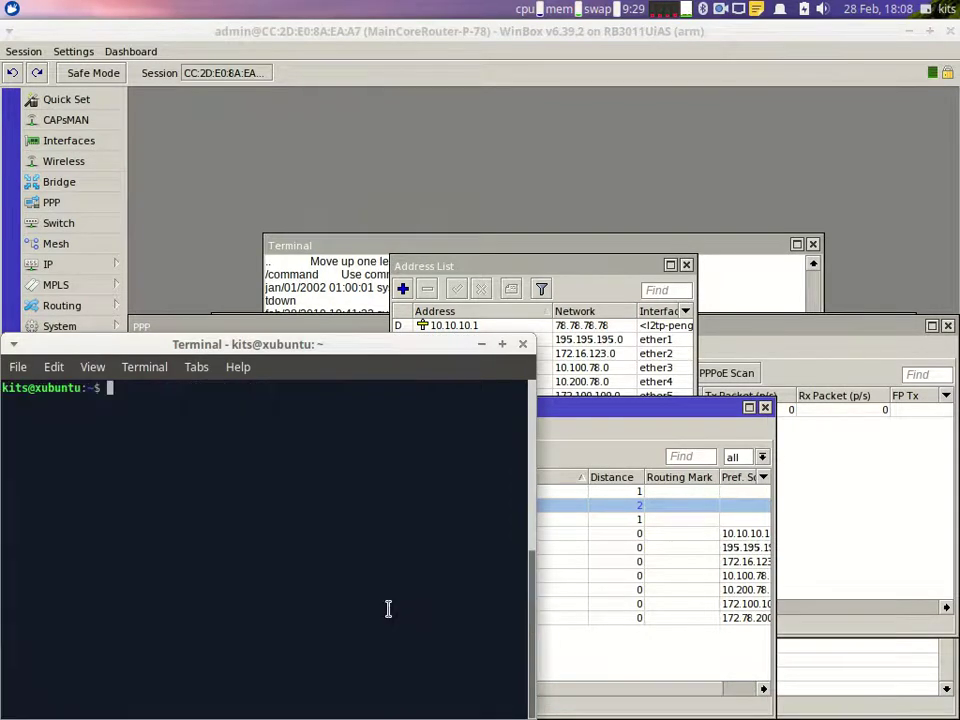
{"action": "type", "text": "ping 192.168."}
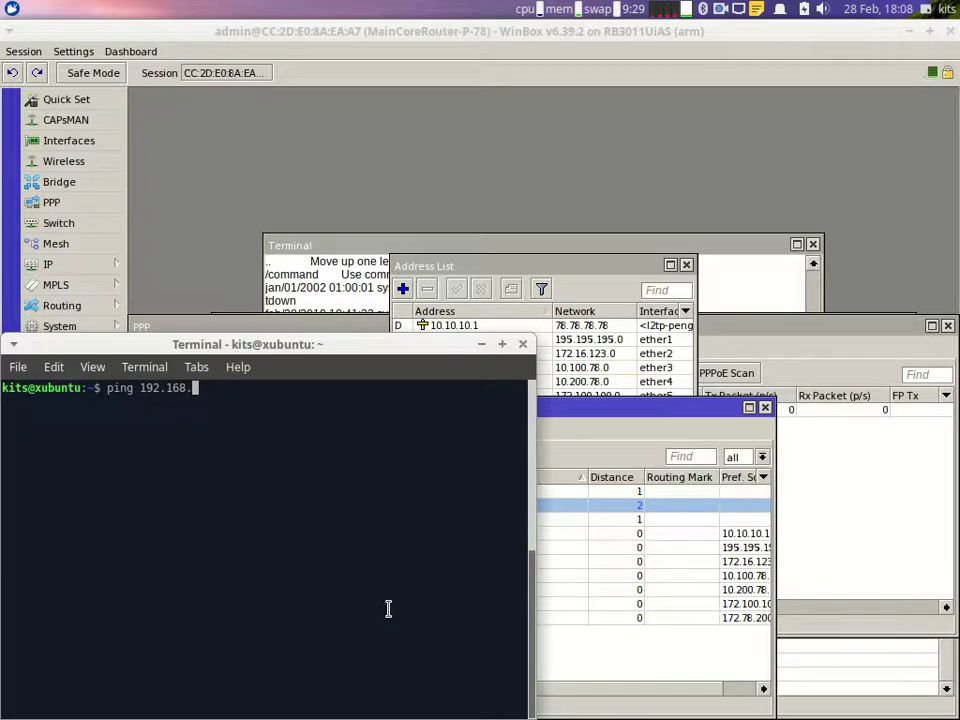
{"action": "type", "text": "199.254"}
{"action": "key", "text": "Return"}
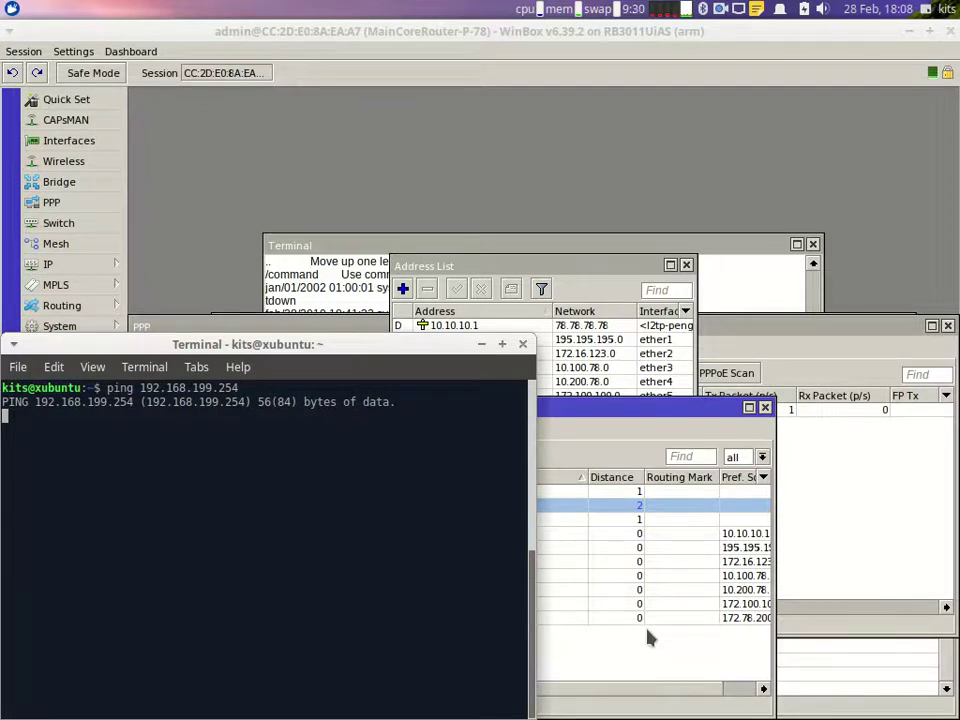
Step: Open the IP neighbor list and start a MAC Telnet session to ISP-A on ether1
{"action": "mouse_move", "coordinate": [812, 716]}
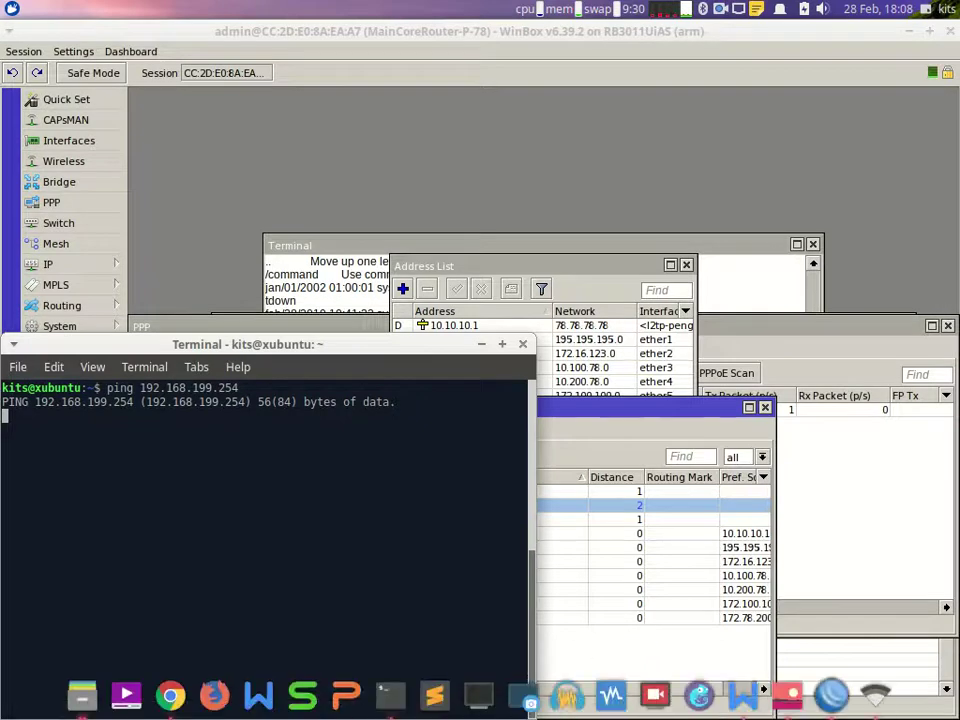
{"action": "left_click", "coordinate": [833, 697]}
{"action": "left_click", "coordinate": [835, 697]}
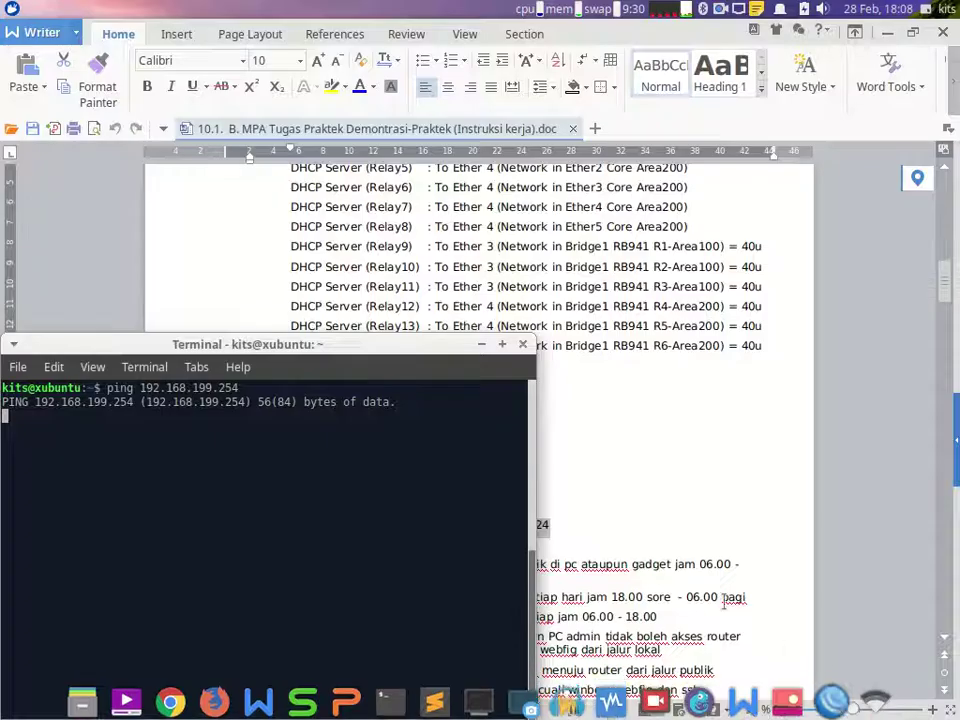
{"action": "left_click", "coordinate": [833, 697]}
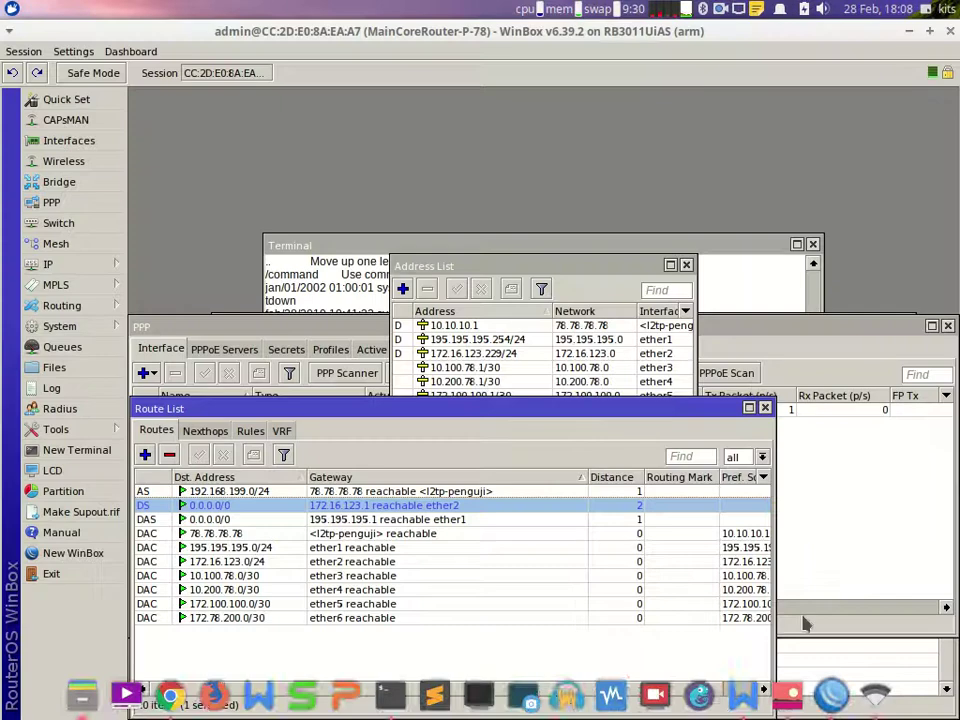
{"action": "left_click", "coordinate": [112, 308]}
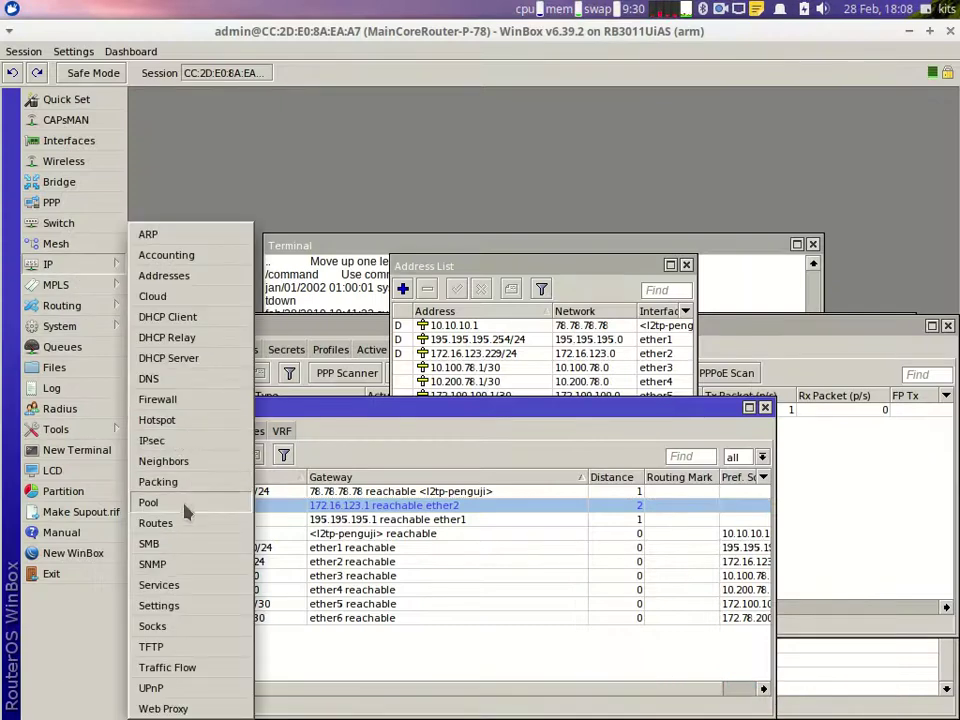
{"action": "left_click", "coordinate": [195, 464]}
{"action": "left_click", "coordinate": [446, 338]}
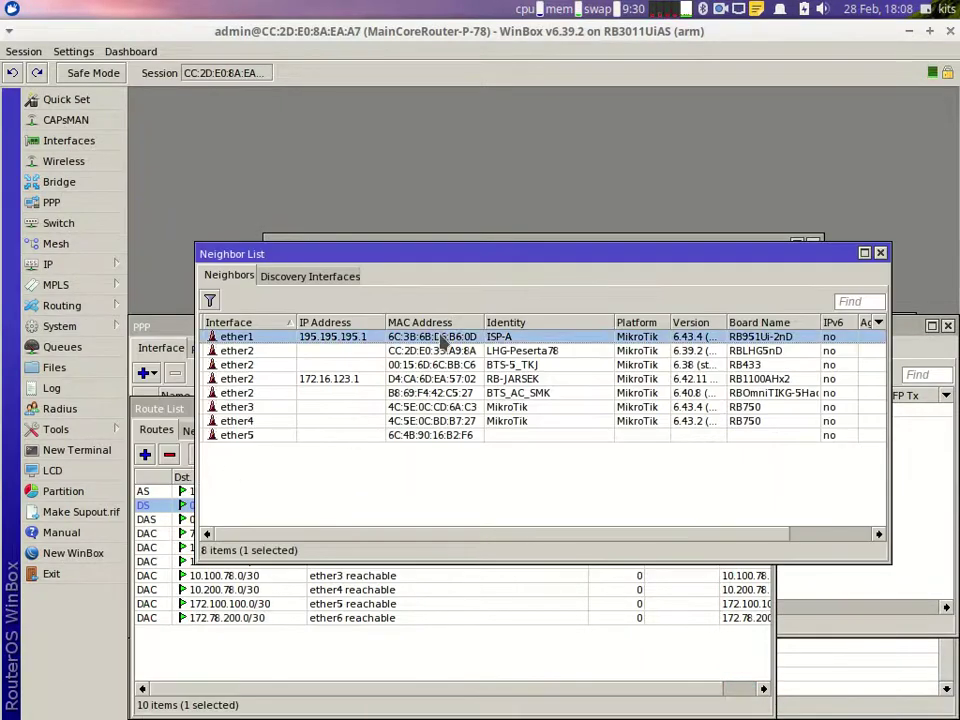
{"action": "right_click", "coordinate": [444, 337]}
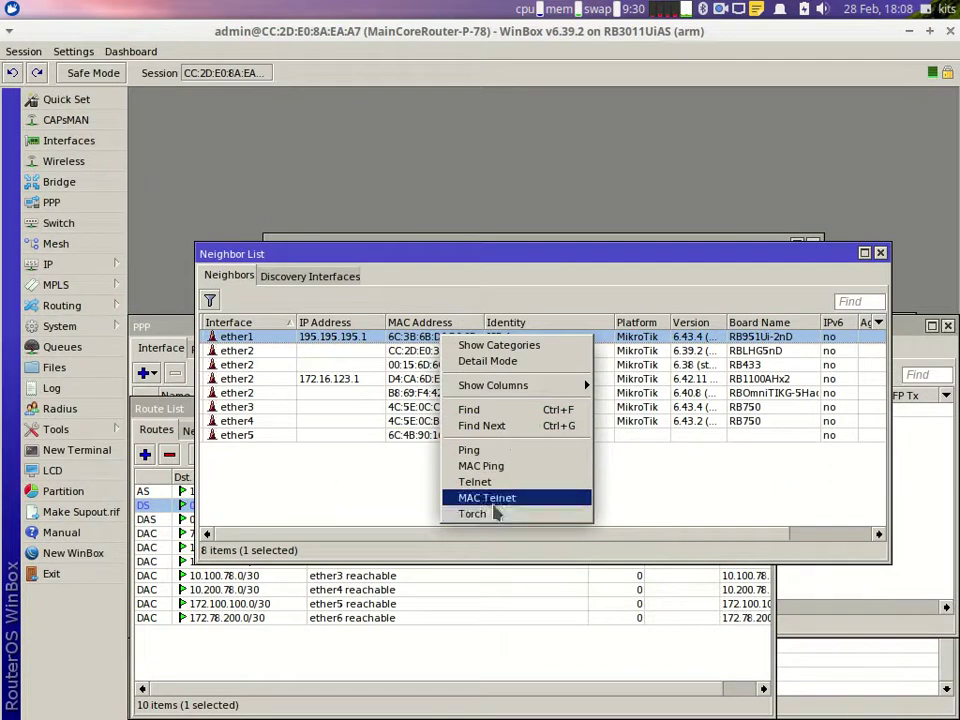
{"action": "left_click", "coordinate": [493, 499]}
Step: Log in to ISP-A and list its DHCP leases with 'ip dhcp-server lease print'
{"action": "type", "text": "admin"}
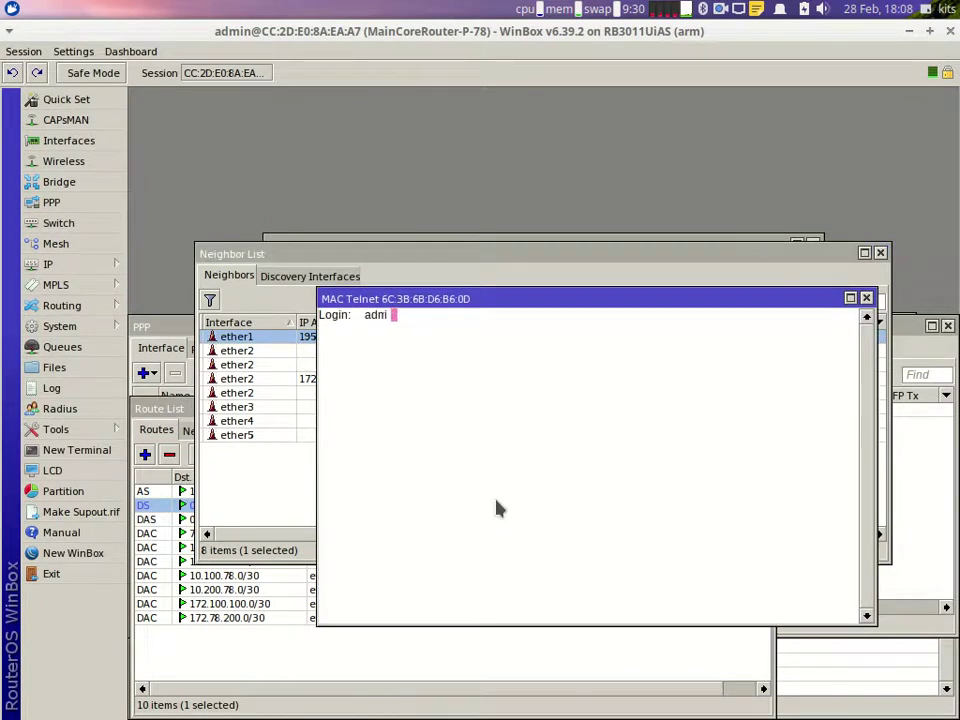
{"action": "key", "text": "Return"}
{"action": "key", "text": "Return"}
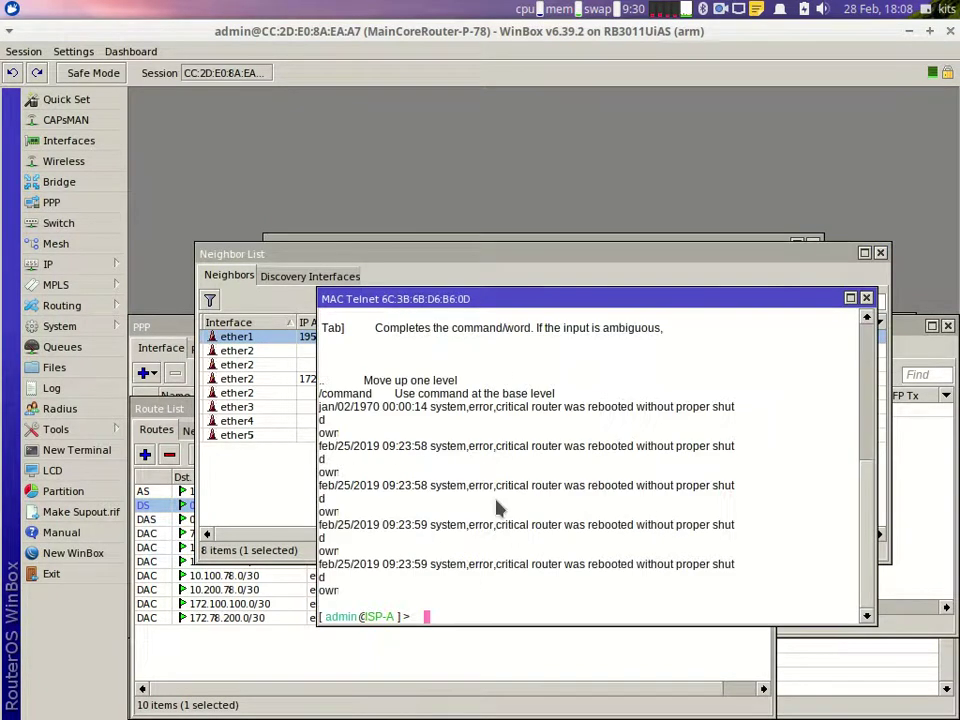
{"action": "type", "text": "ip dhcp-ser"}
{"action": "key", "text": "Tab"}
{"action": "type", "text": "p"}
{"action": "key", "text": "BackSpace"}
{"action": "type", "text": "le a"}
{"action": "key", "text": "Tab"}
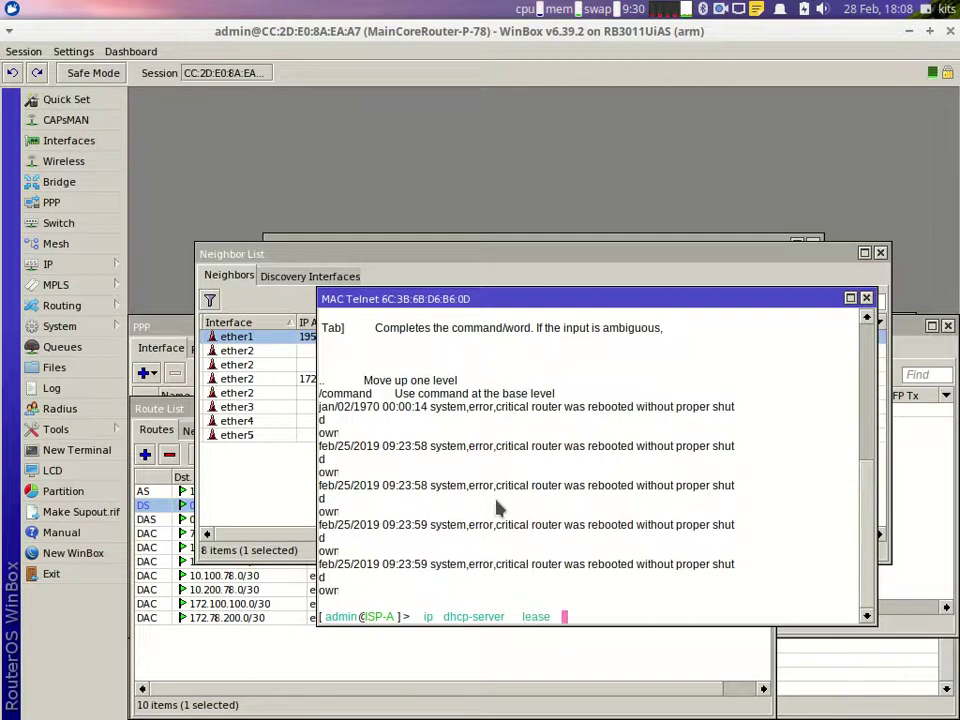
{"action": "type", "text": "print"}
{"action": "key", "text": "Return"}
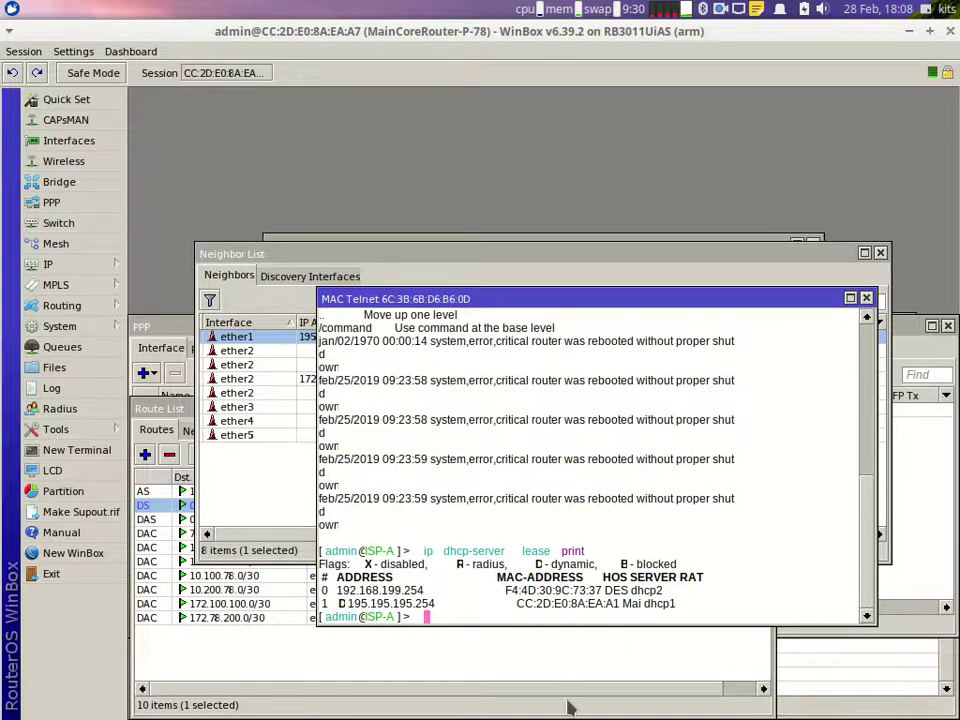
{"action": "mouse_move", "coordinate": [600, 716]}
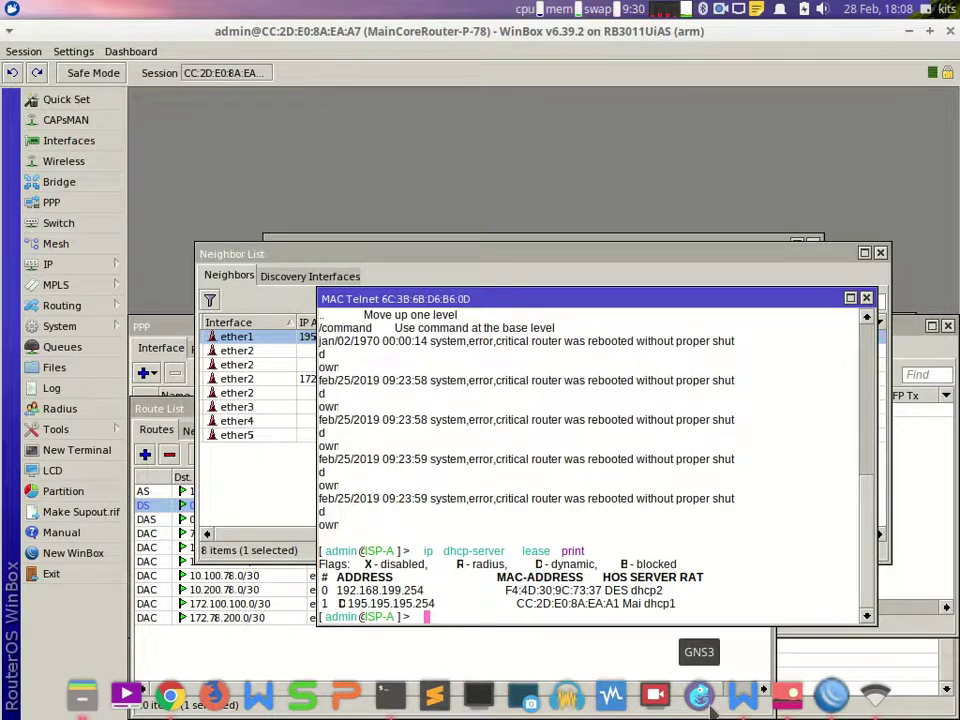
{"action": "left_click", "coordinate": [829, 697]}
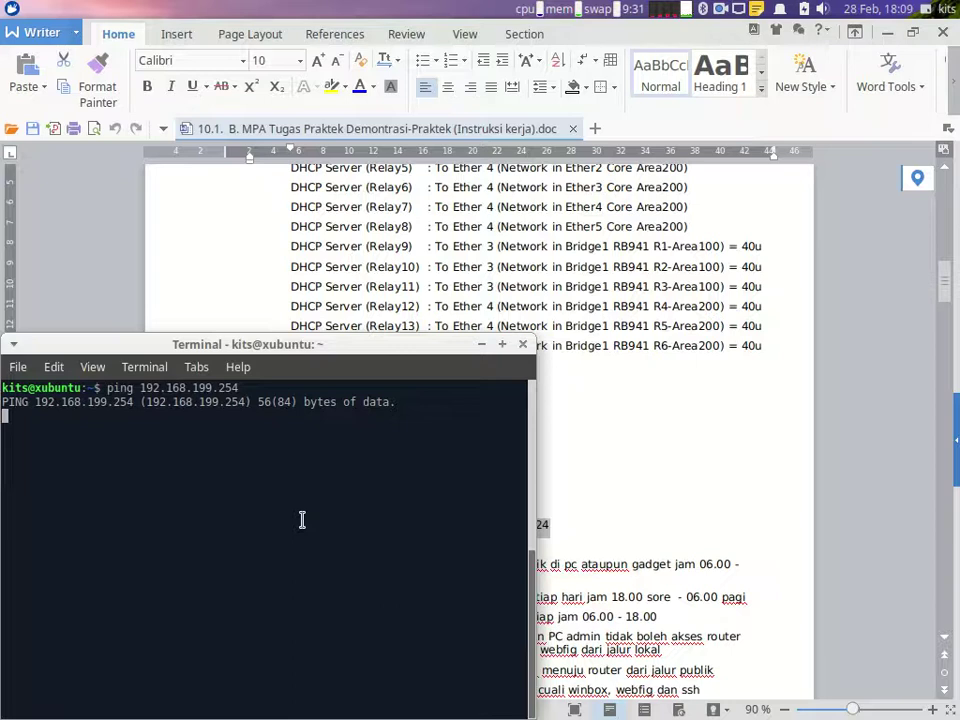
{"action": "mouse_move", "coordinate": [567, 700]}
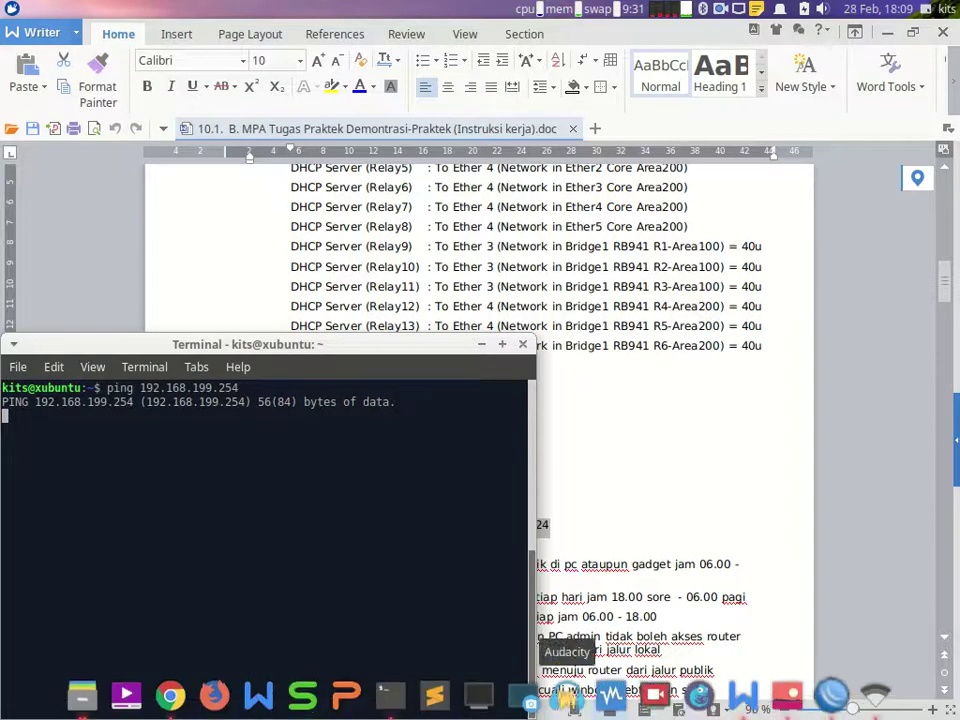
{"action": "left_click", "coordinate": [831, 695]}
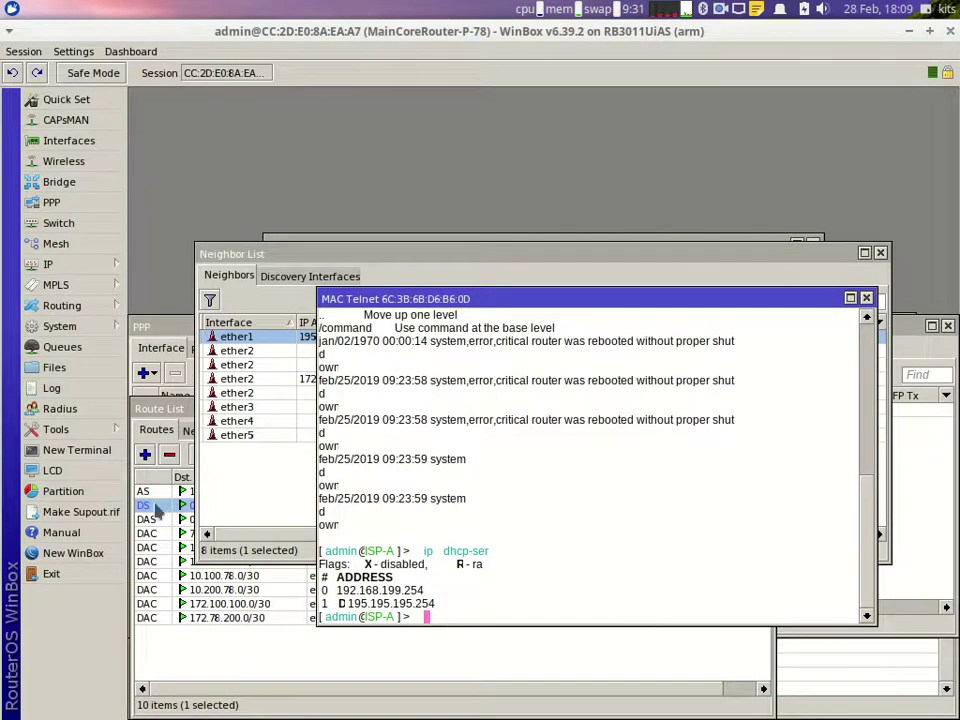
Step: Ping 192.168.199.254 from the core router terminal, then bring up the neighbor and route lists
{"action": "left_click", "coordinate": [343, 241]}
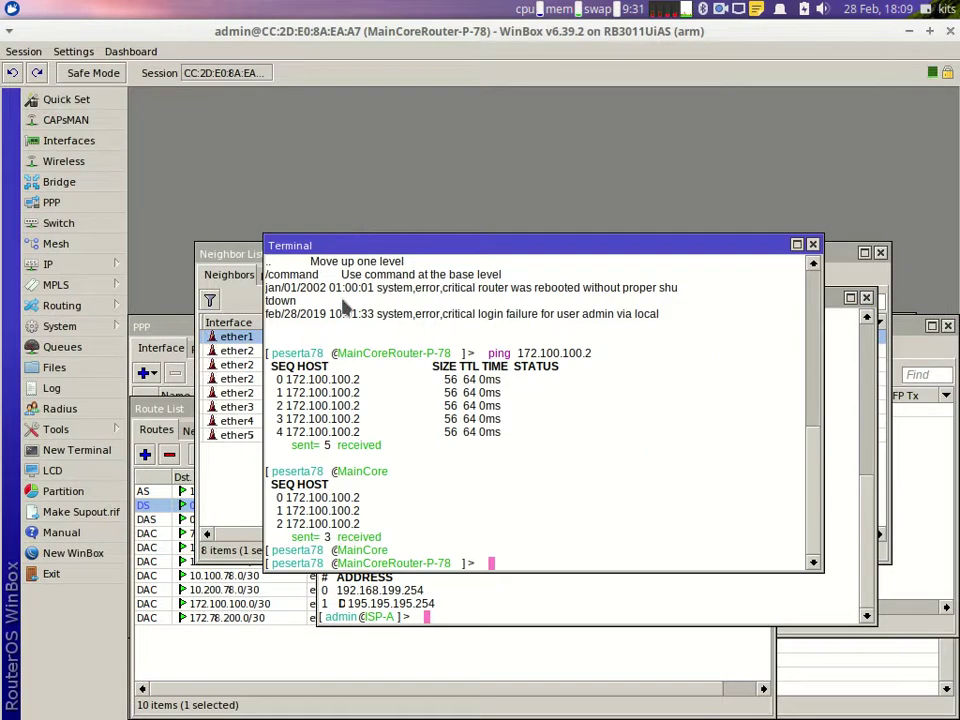
{"action": "type", "text": "ping 1 92.168."}
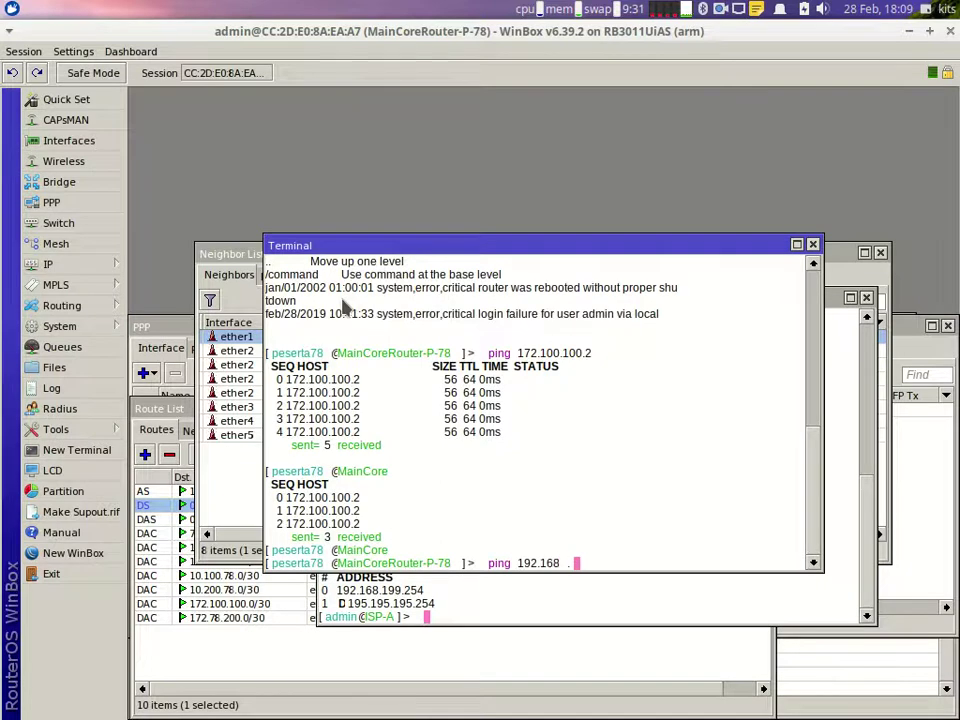
{"action": "type", "text": "199.254"}
{"action": "key", "text": "Return"}
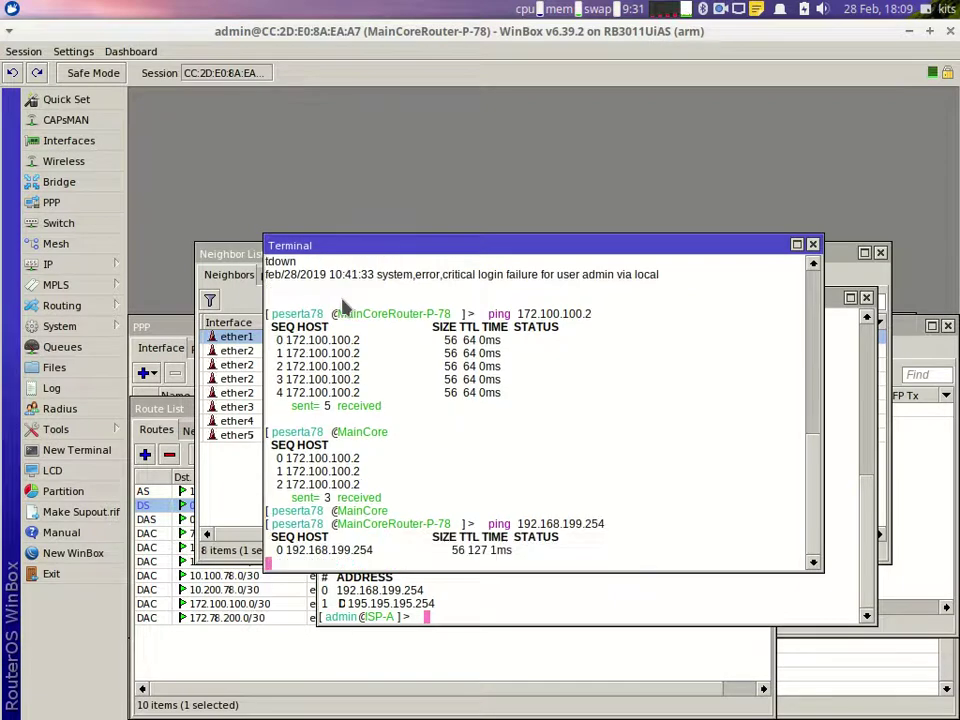
{"action": "left_click", "coordinate": [244, 272]}
{"action": "left_click_drag", "start_coordinate": [236, 250], "coordinate": [364, 177]}
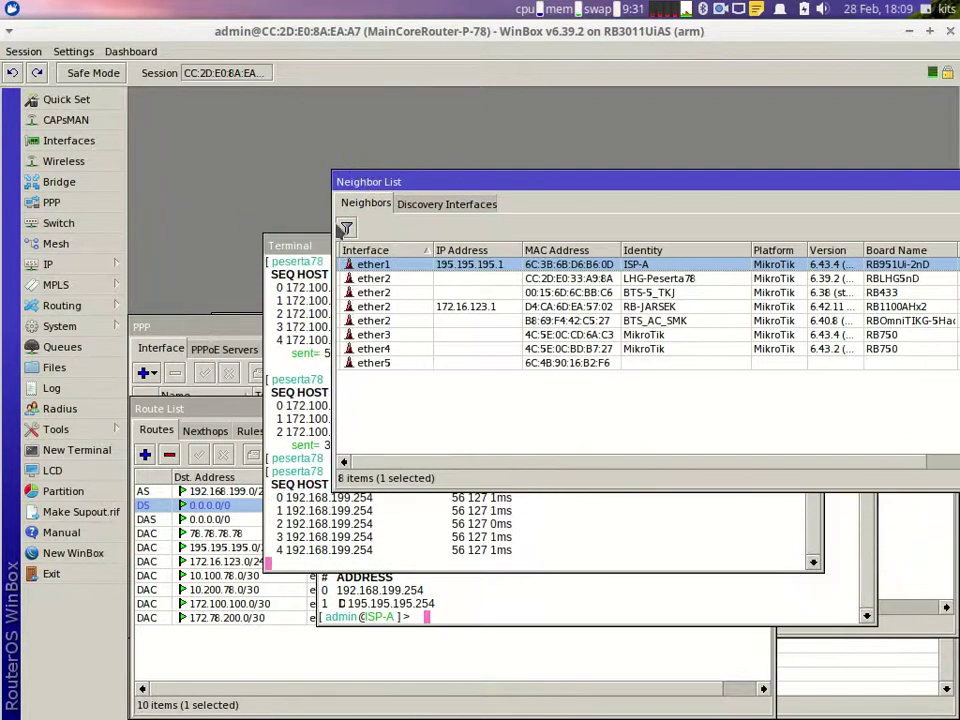
{"action": "left_click", "coordinate": [226, 418]}
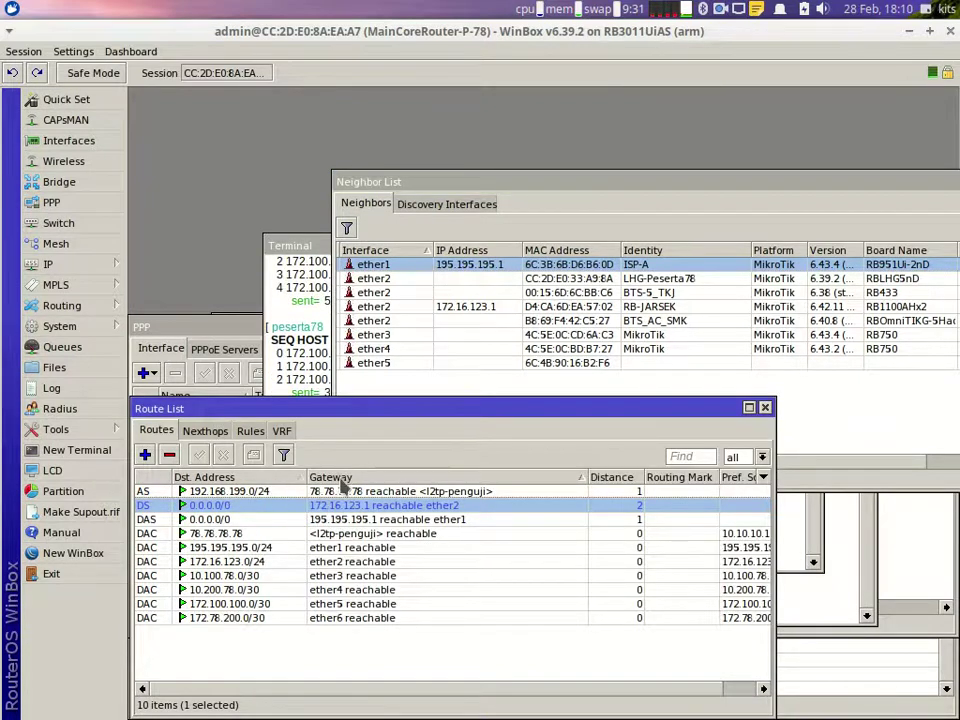
Step: Stop the desktop terminal's failing ping, restart ping 192.168.199.254, and show the MAC Telnet session
{"action": "left_click", "coordinate": [398, 706]}
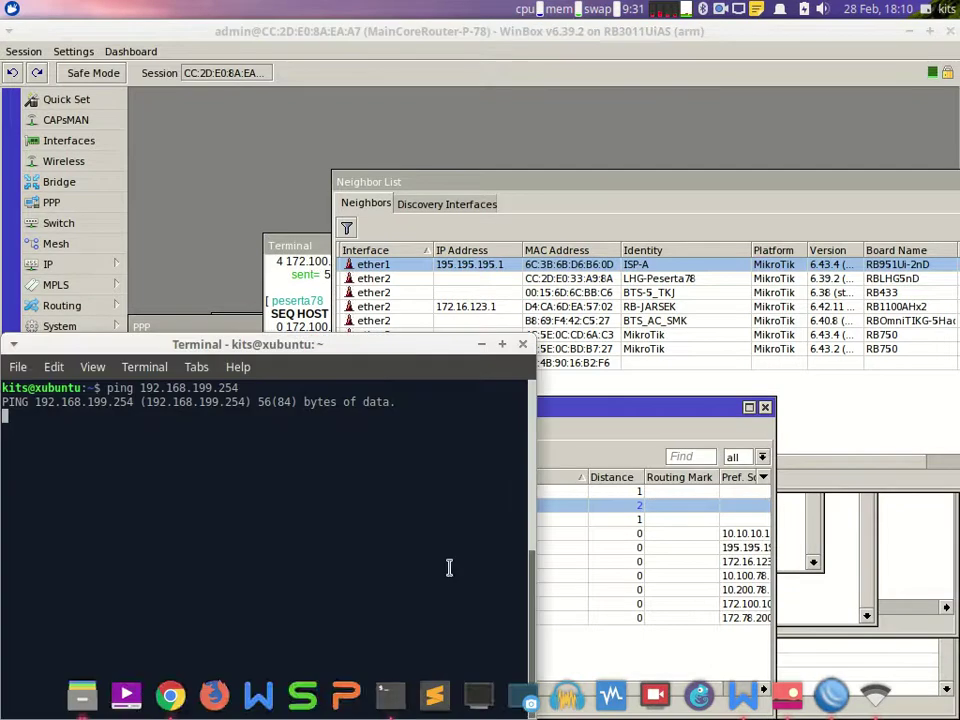
{"action": "left_click_drag", "start_coordinate": [375, 353], "coordinate": [567, 325]}
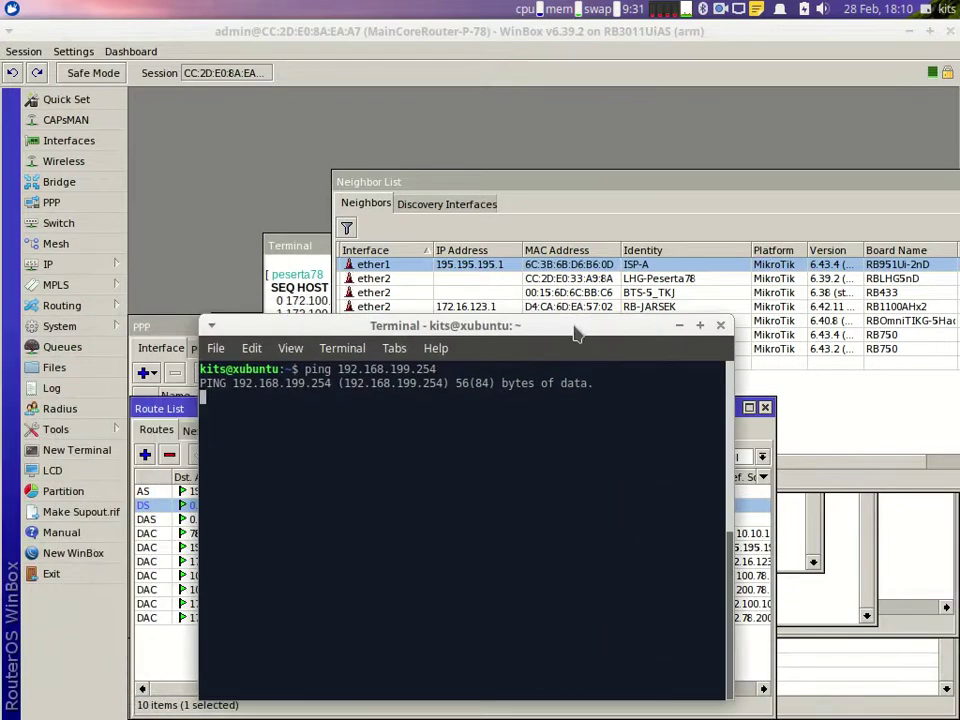
{"action": "key", "text": "ctrl+c"}
{"action": "type", "text": "pi"}
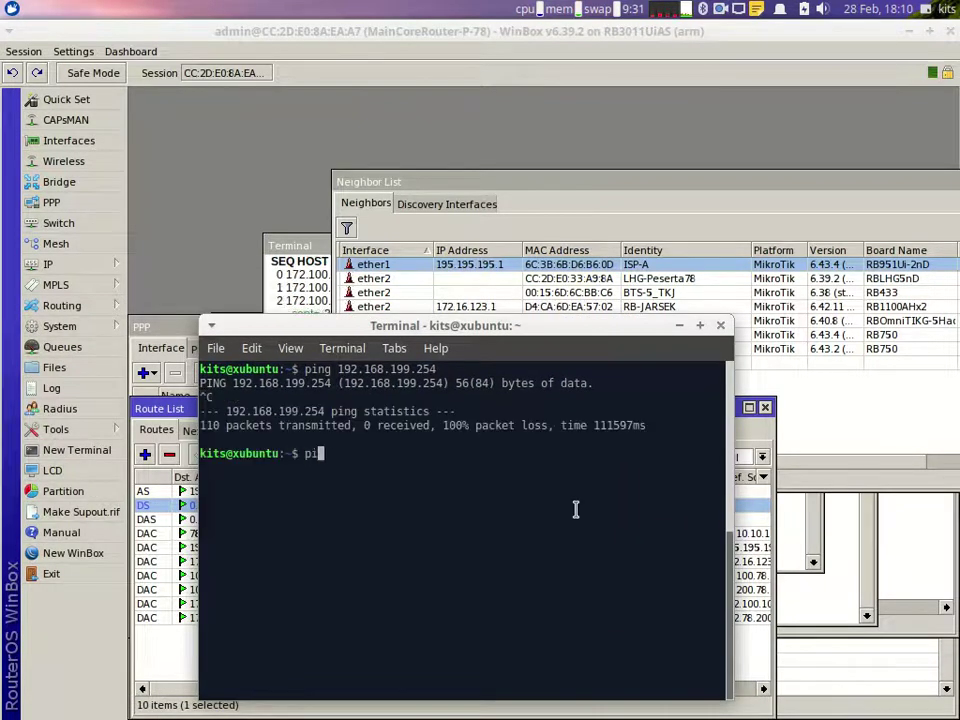
{"action": "type", "text": "ng 192"}
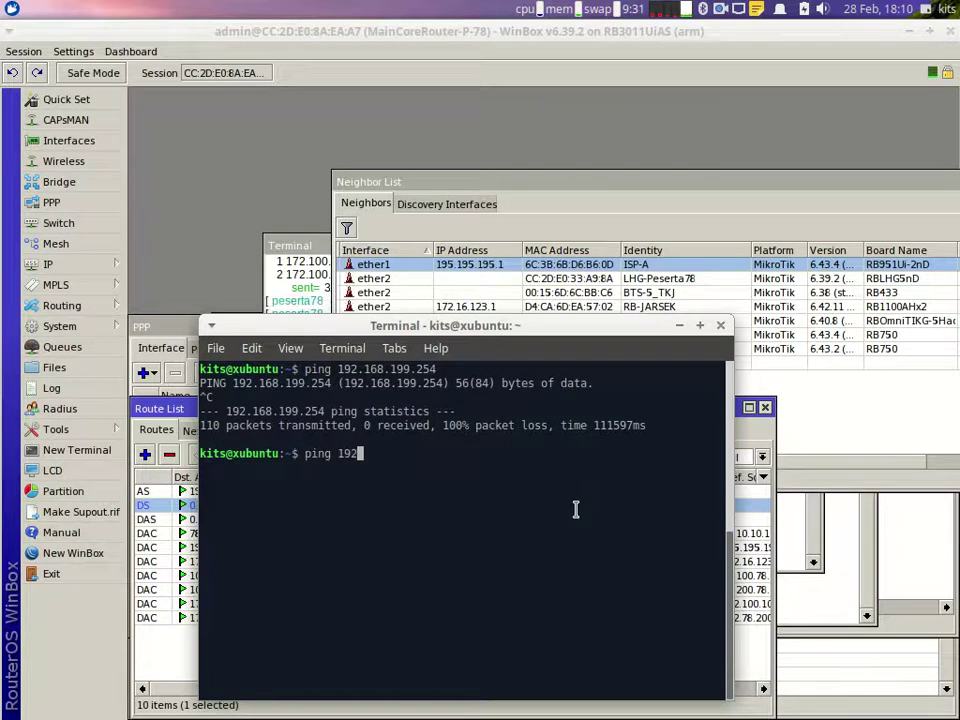
{"action": "type", "text": ".16"}
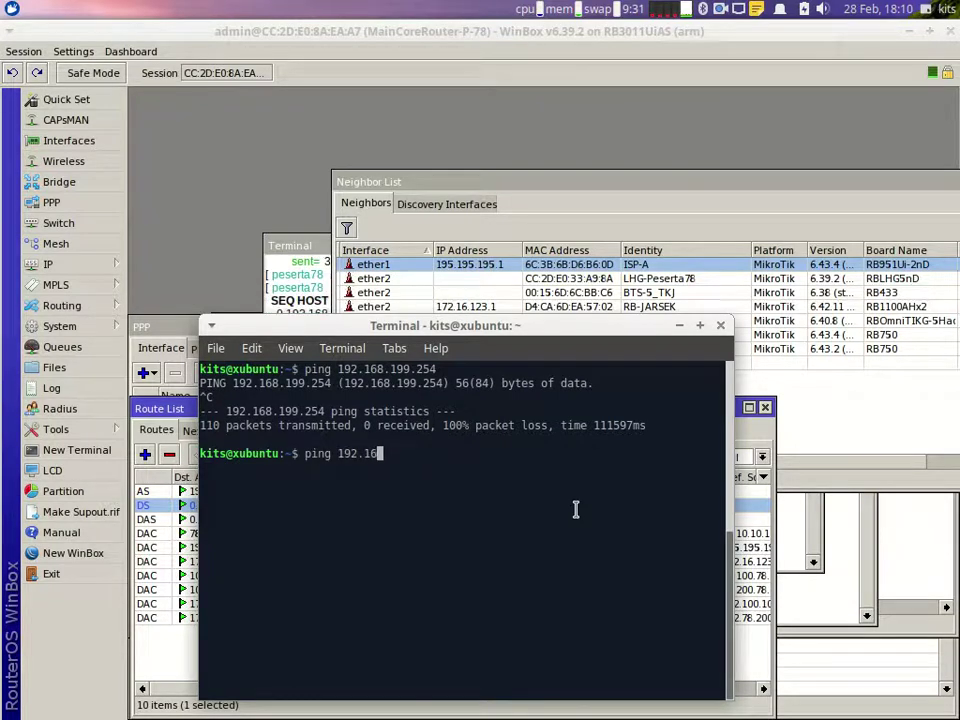
{"action": "type", "text": "8.199.254"}
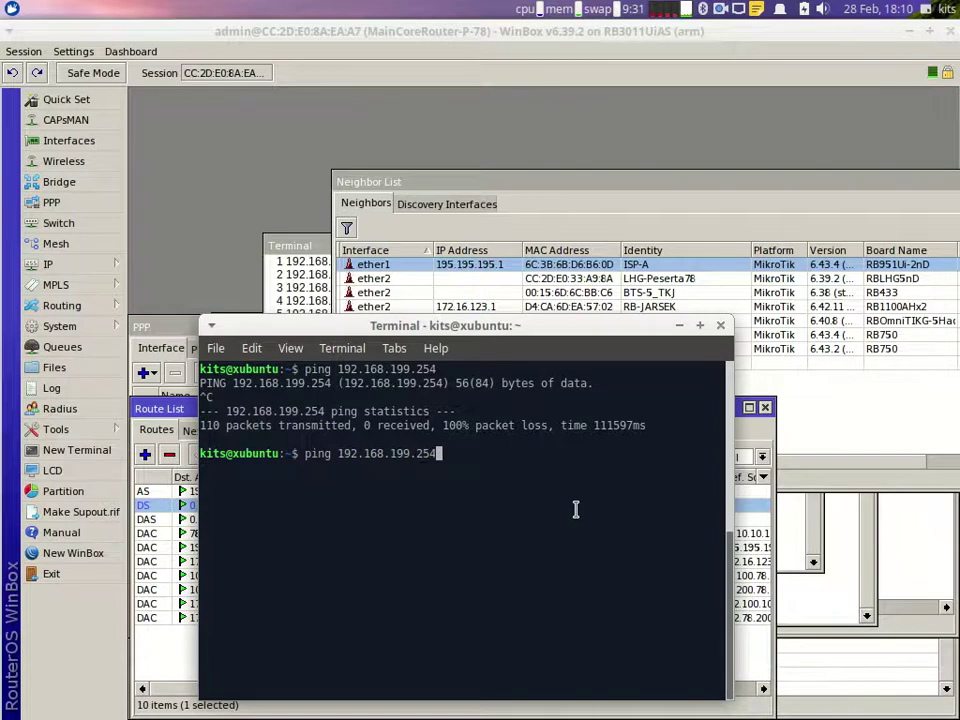
{"action": "key", "text": "Return"}
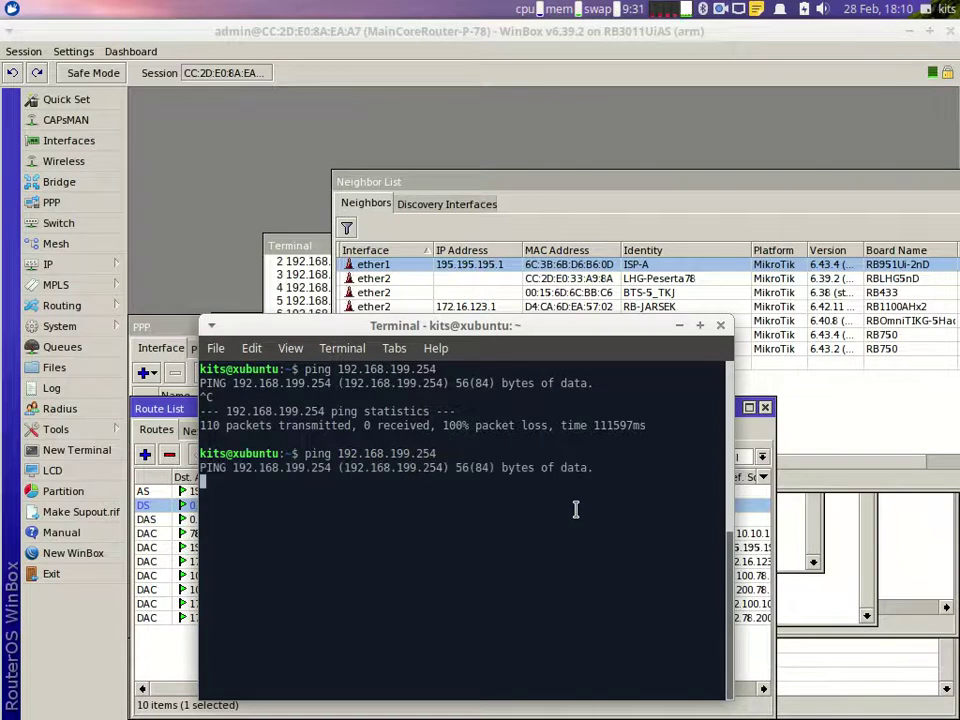
{"action": "left_click", "coordinate": [826, 607]}
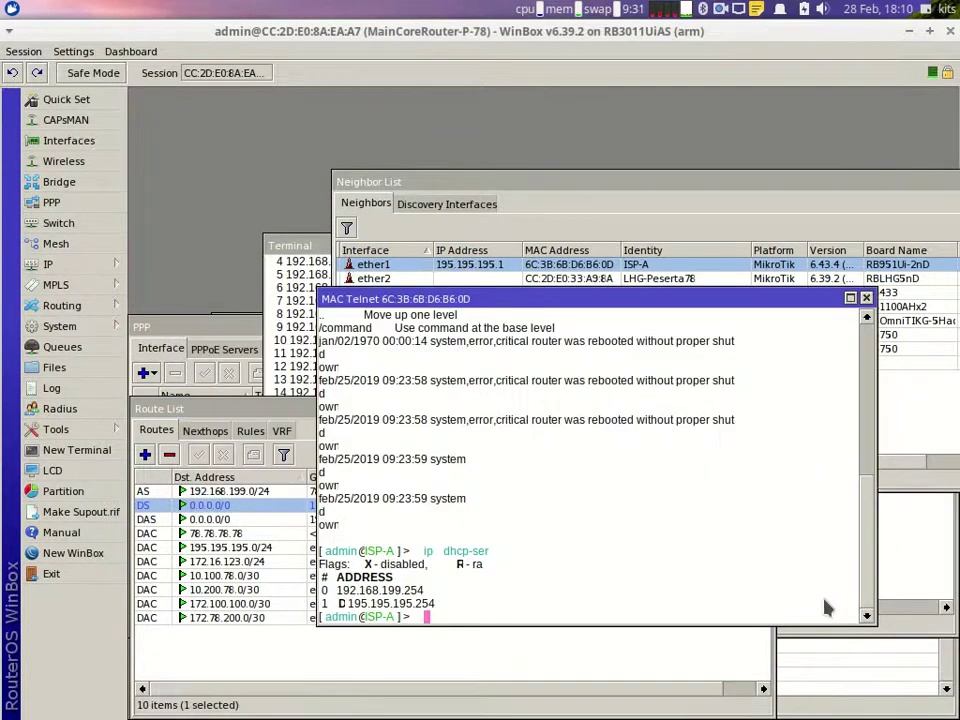
Step: List the routes, change route 3's destination to 172.78.200.0/30, and reprint the list
{"action": "type", "text": "ip ro"}
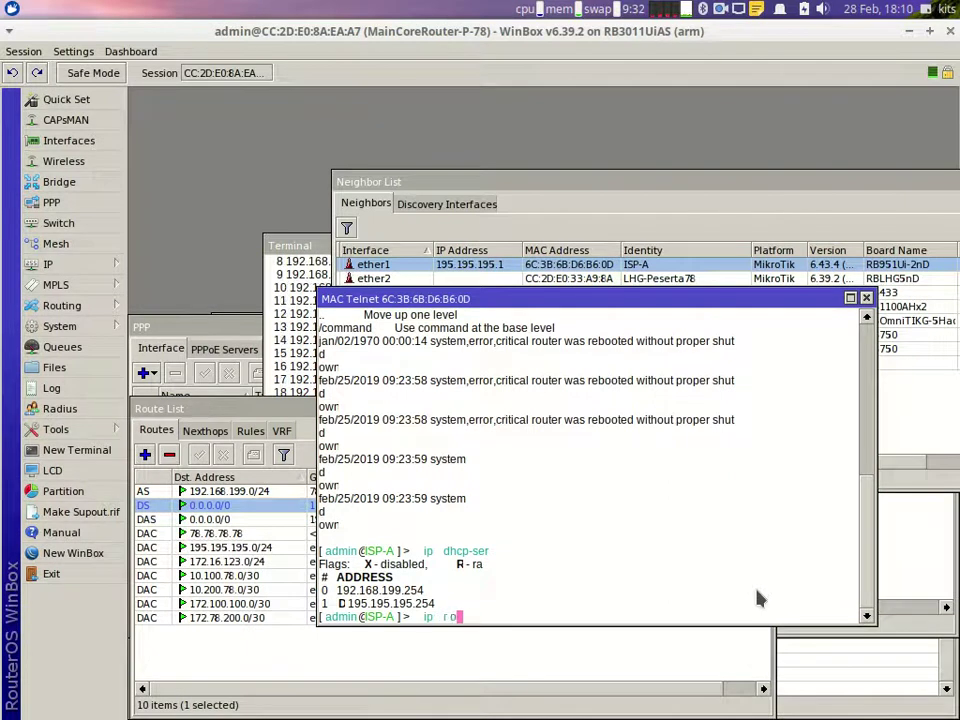
{"action": "type", "text": "ute print"}
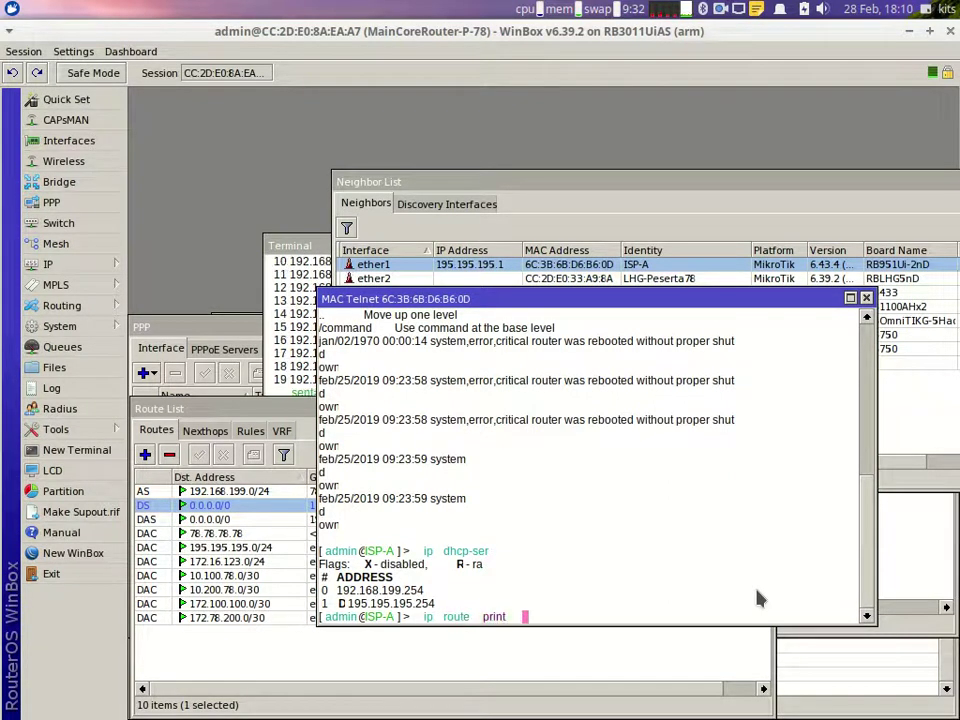
{"action": "key", "text": "Return"}
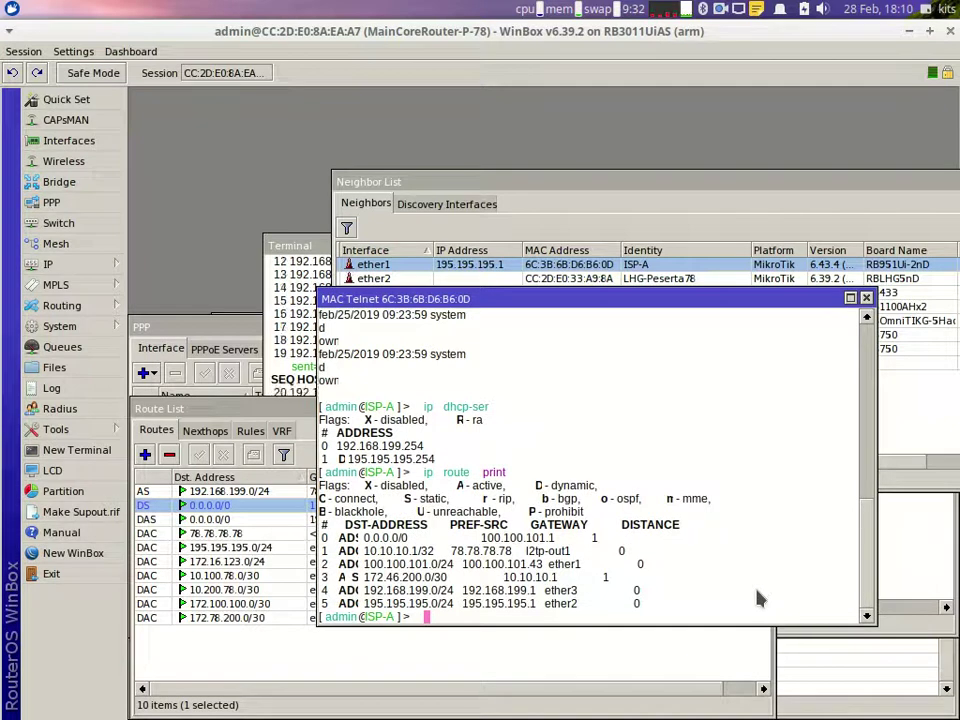
{"action": "type", "text": "set"}
{"action": "key", "text": "BackSpace"}
{"action": "key", "text": "BackSpace"}
{"action": "key", "text": "BackSpace"}
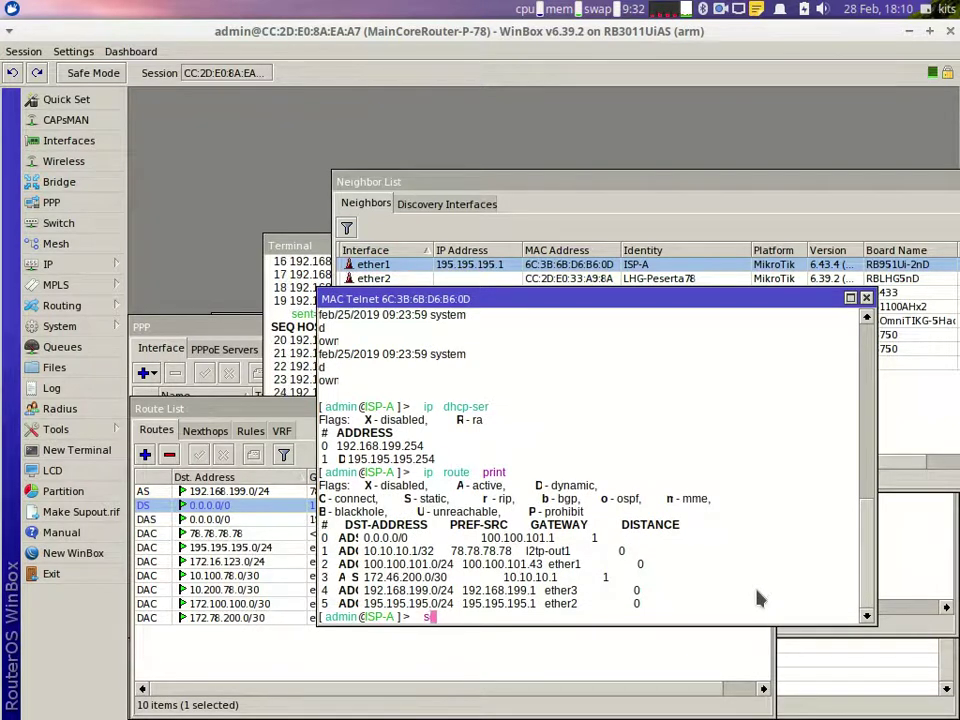
{"action": "type", "text": "ip r"}
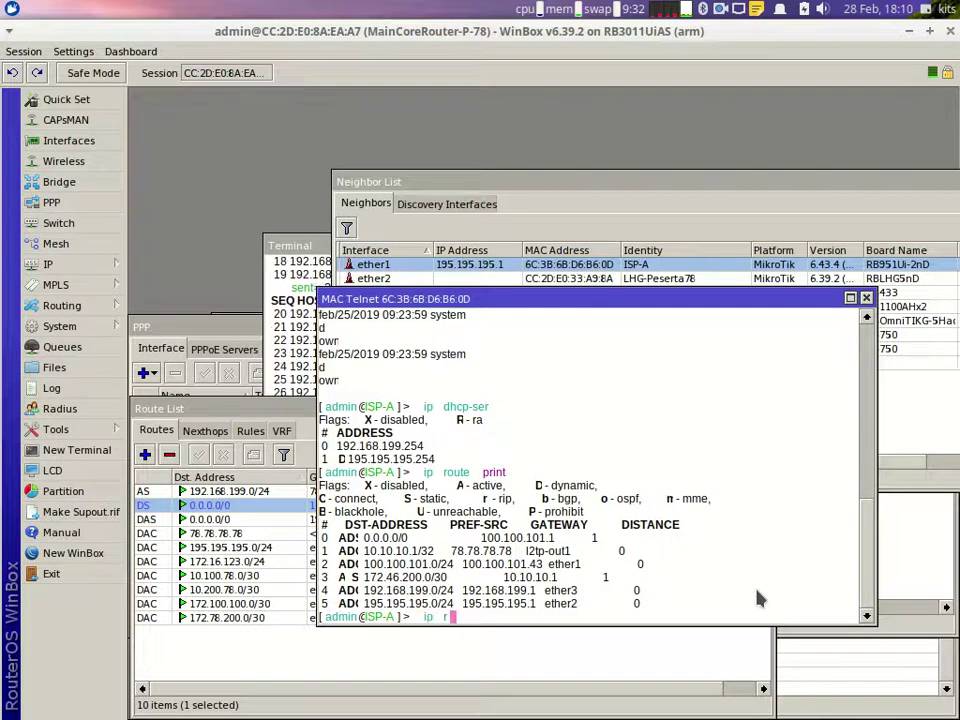
{"action": "type", "text": "oute set"}
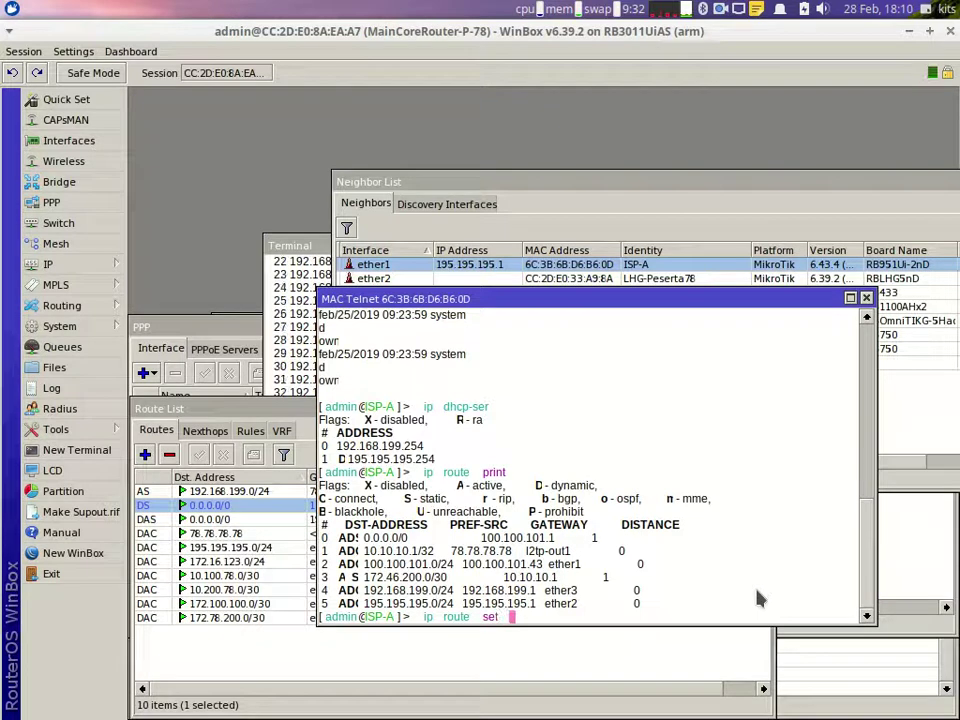
{"action": "type", "text": " 3 "}
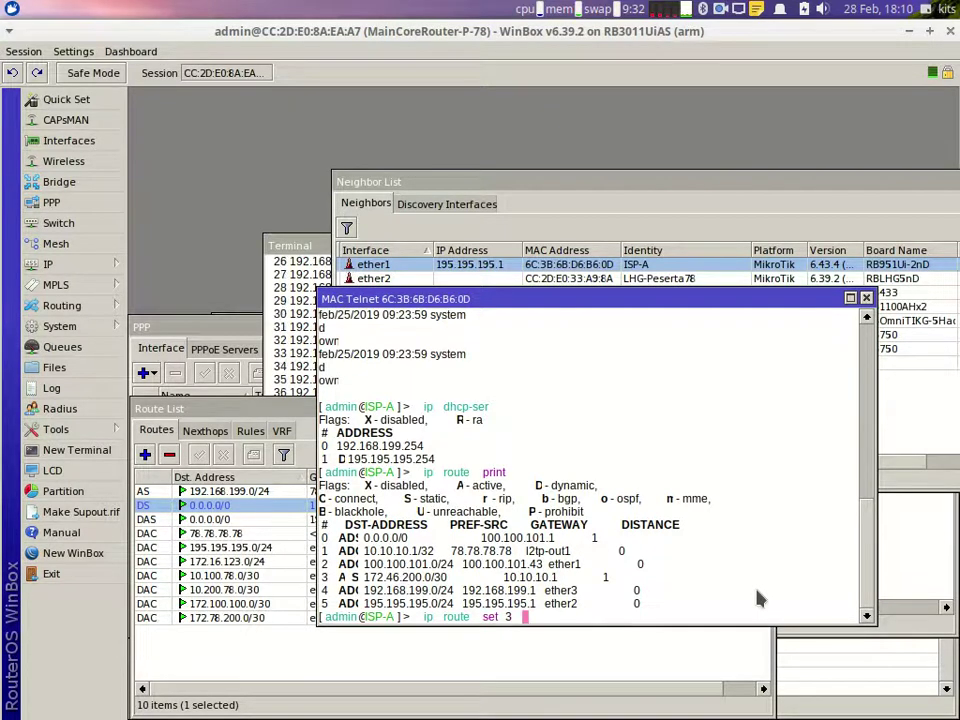
{"action": "type", "text": "dst-address="}
{"action": "key", "text": "Tab"}
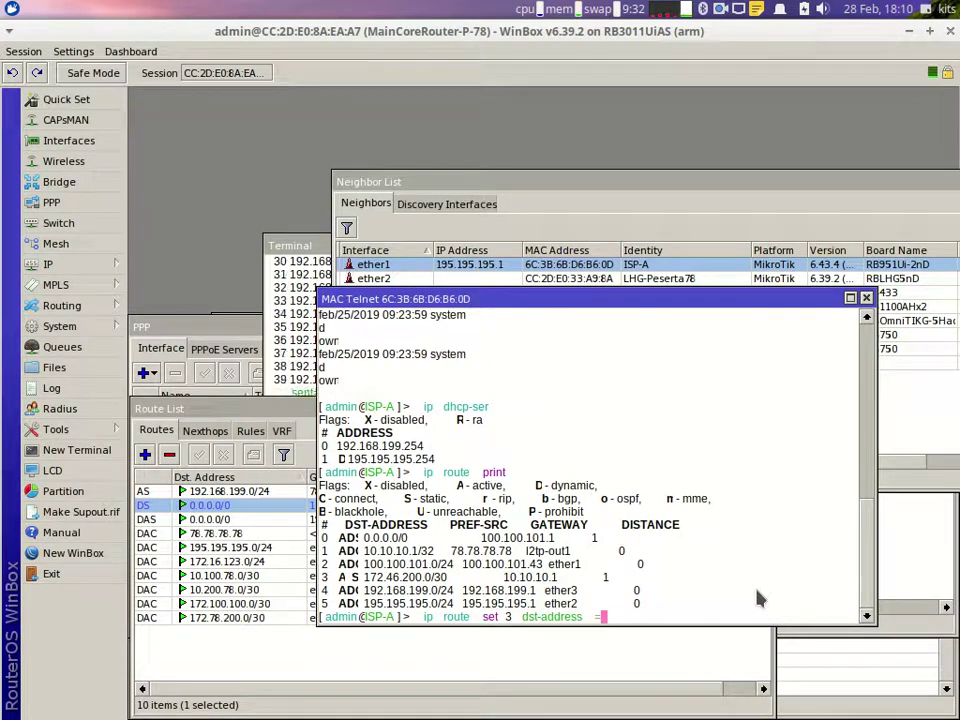
{"action": "type", "text": "172.78.200.0/"}
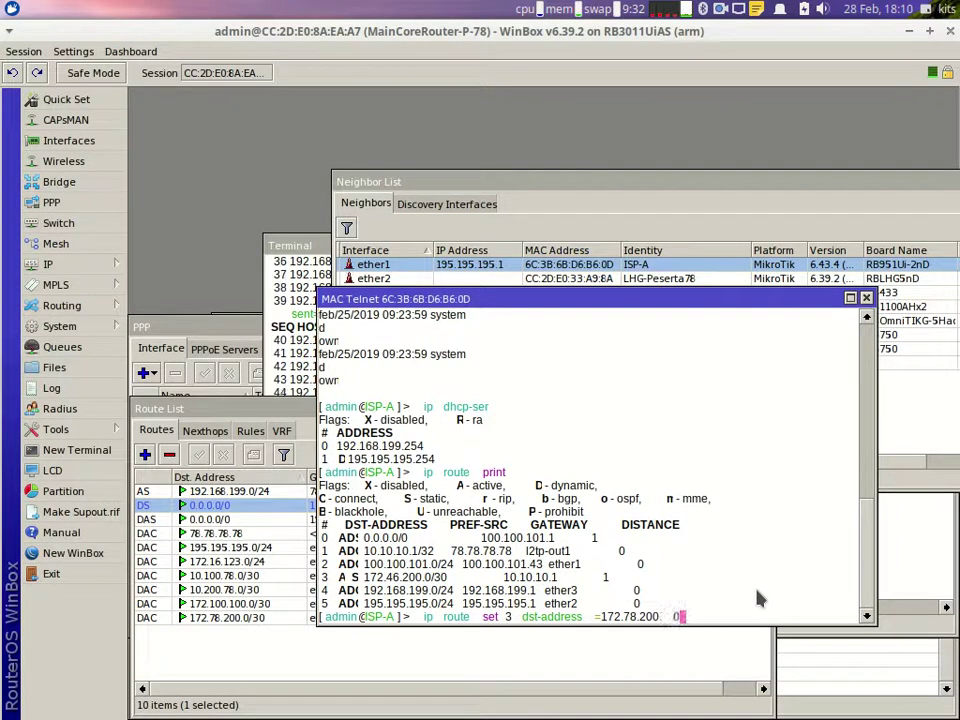
{"action": "type", "text": "30"}
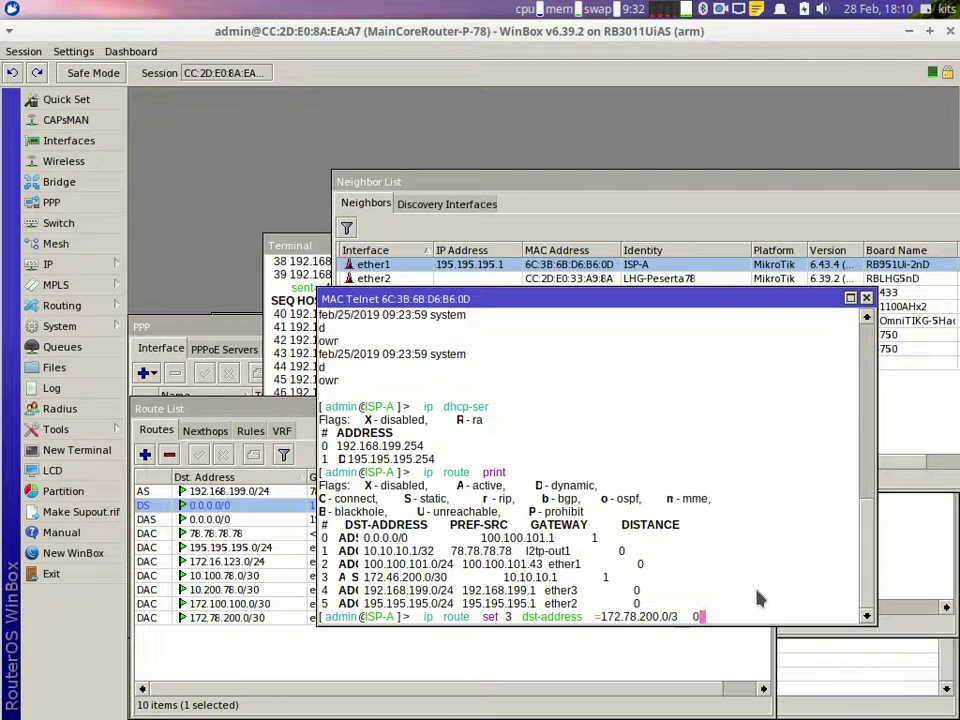
{"action": "key", "text": "Return"}
{"action": "key", "text": "Up"}
{"action": "key", "text": "Up"}
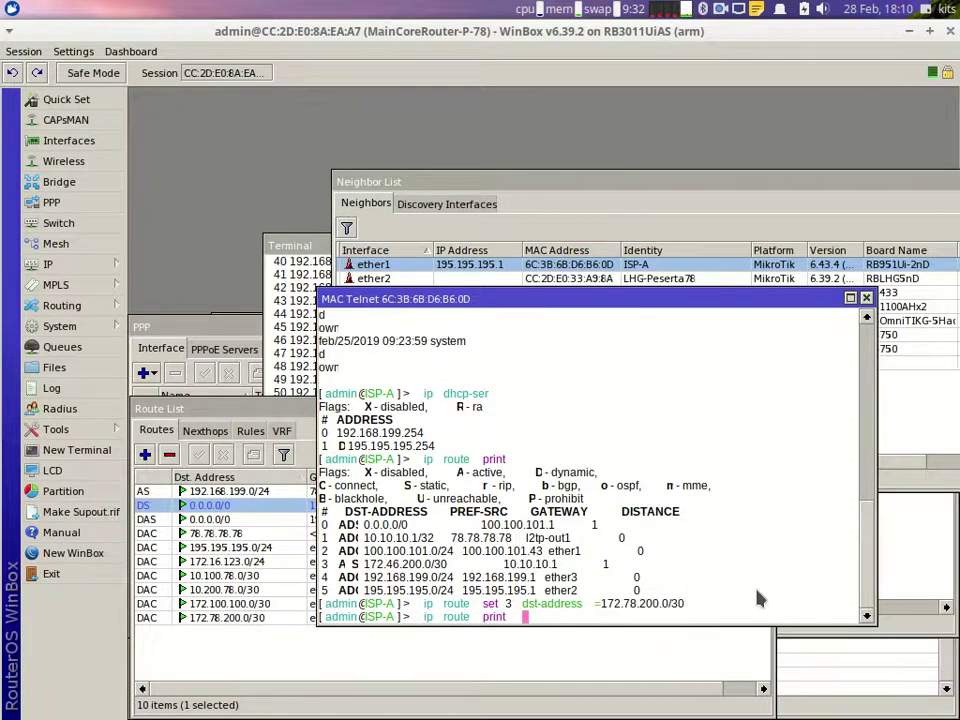
{"action": "key", "text": "Return"}
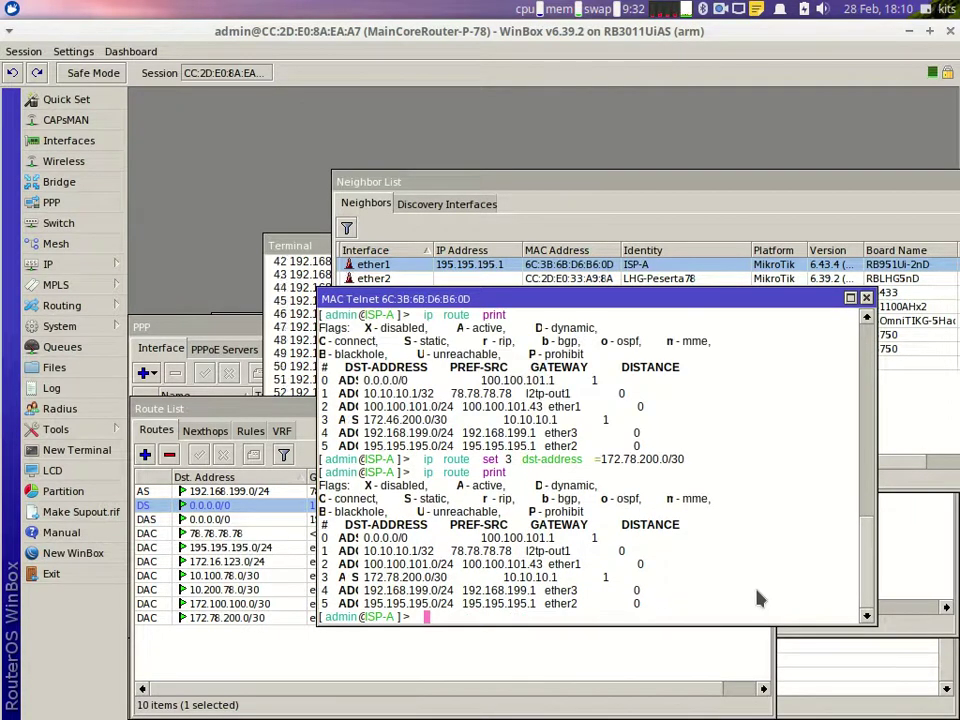
Step: Check the ping terminal, then bring the Route List window to the front
{"action": "mouse_move", "coordinate": [740, 716]}
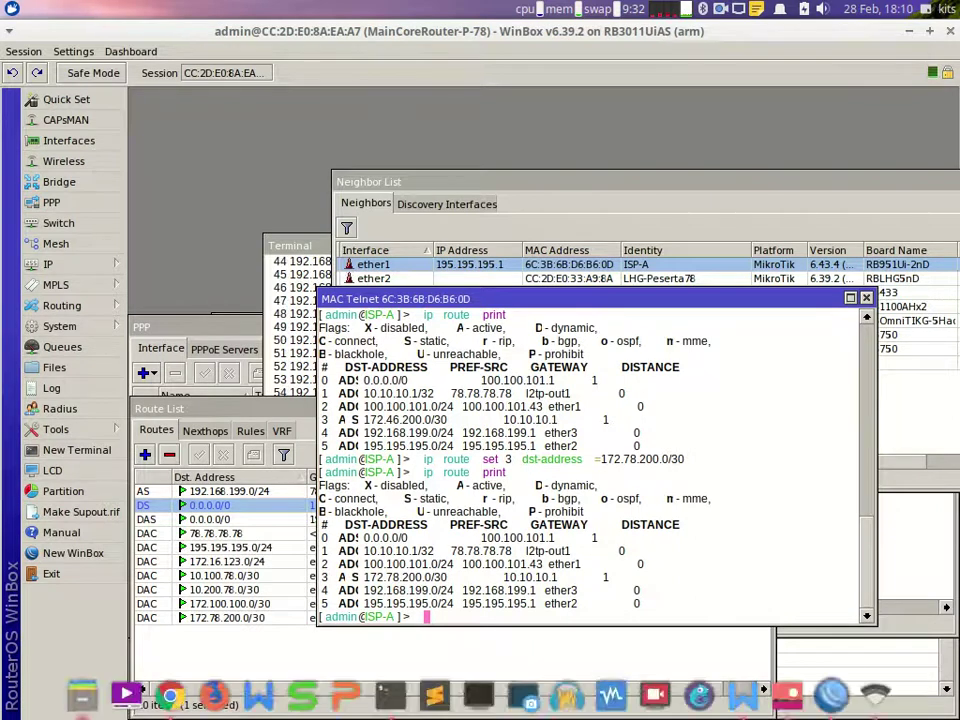
{"action": "left_click", "coordinate": [391, 697]}
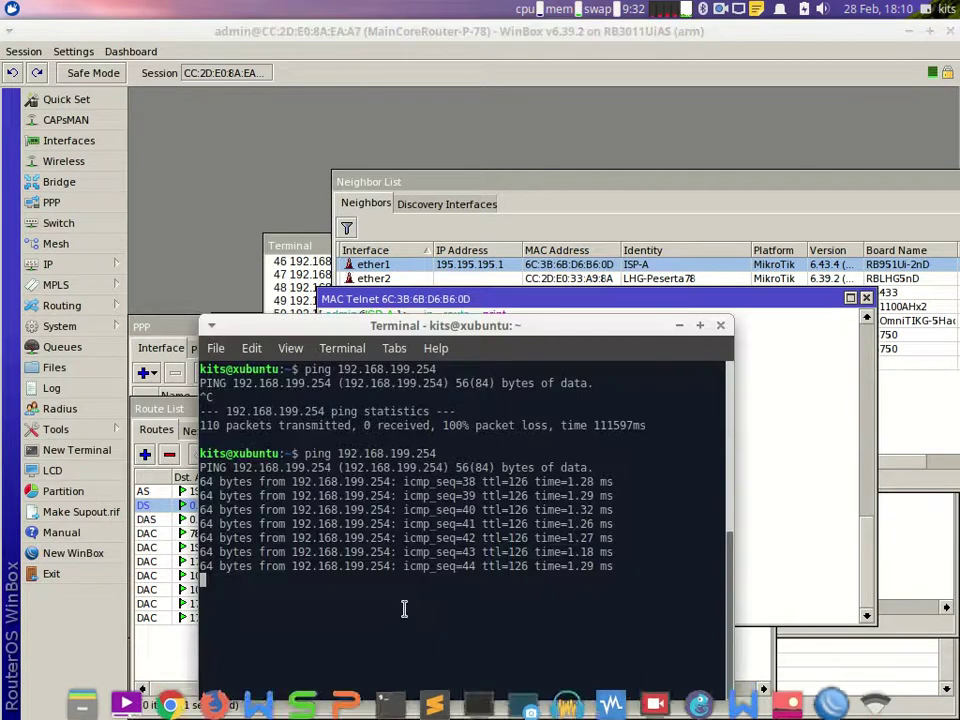
{"action": "left_click", "coordinate": [771, 484]}
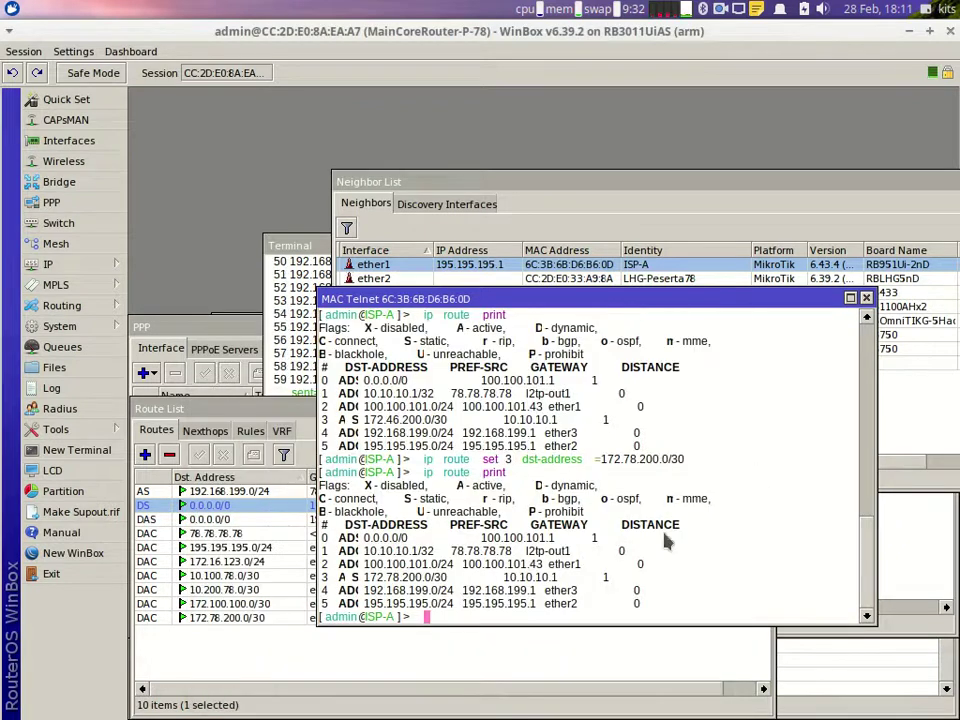
{"action": "left_click", "coordinate": [453, 655]}
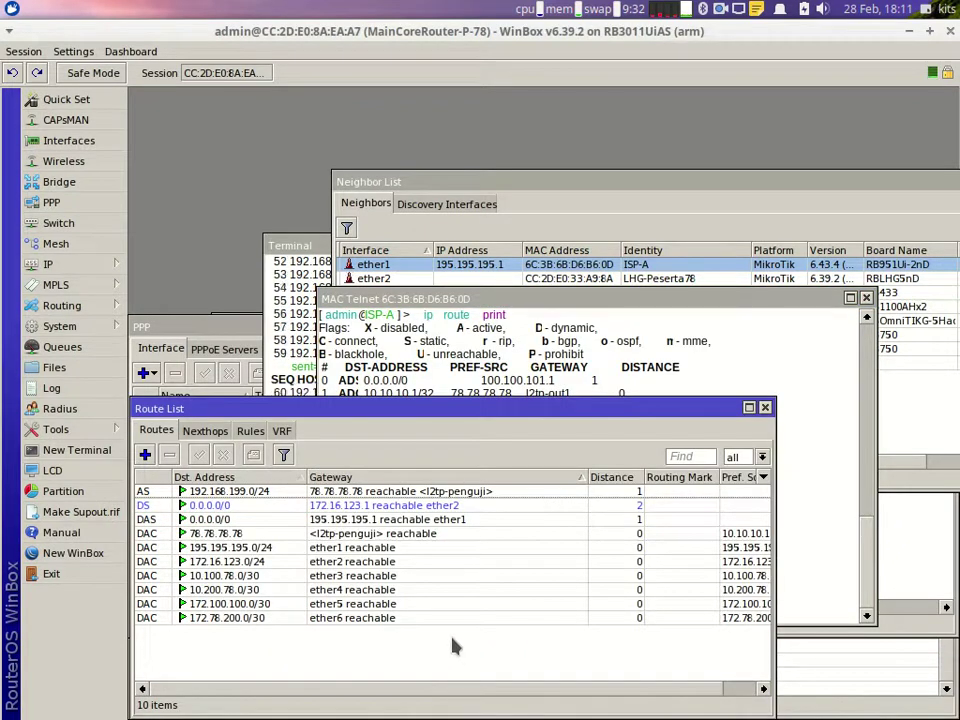
Step: In the file manager, go to smb://192.168.199.254 and log in to list its shares
{"action": "mouse_move", "coordinate": [150, 705]}
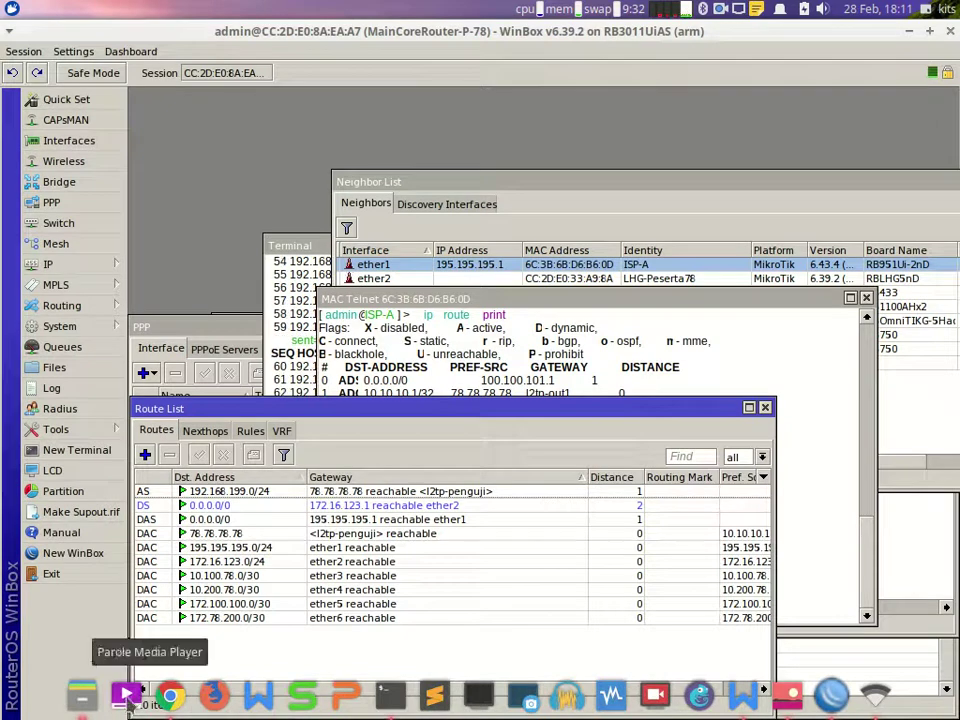
{"action": "left_click", "coordinate": [88, 700]}
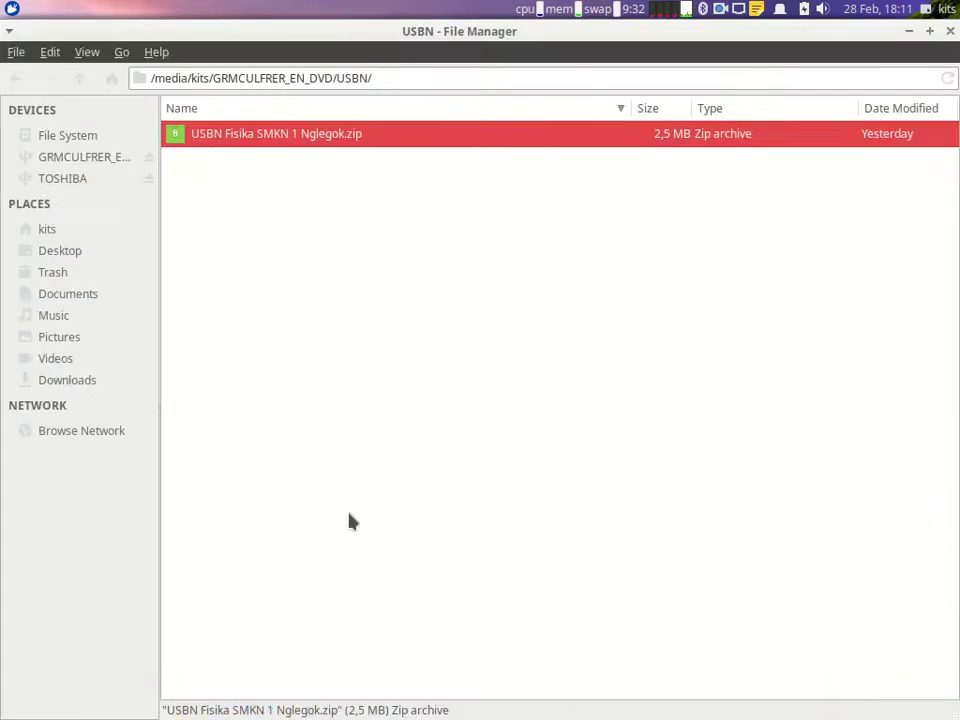
{"action": "key", "text": "ctrl+l"}
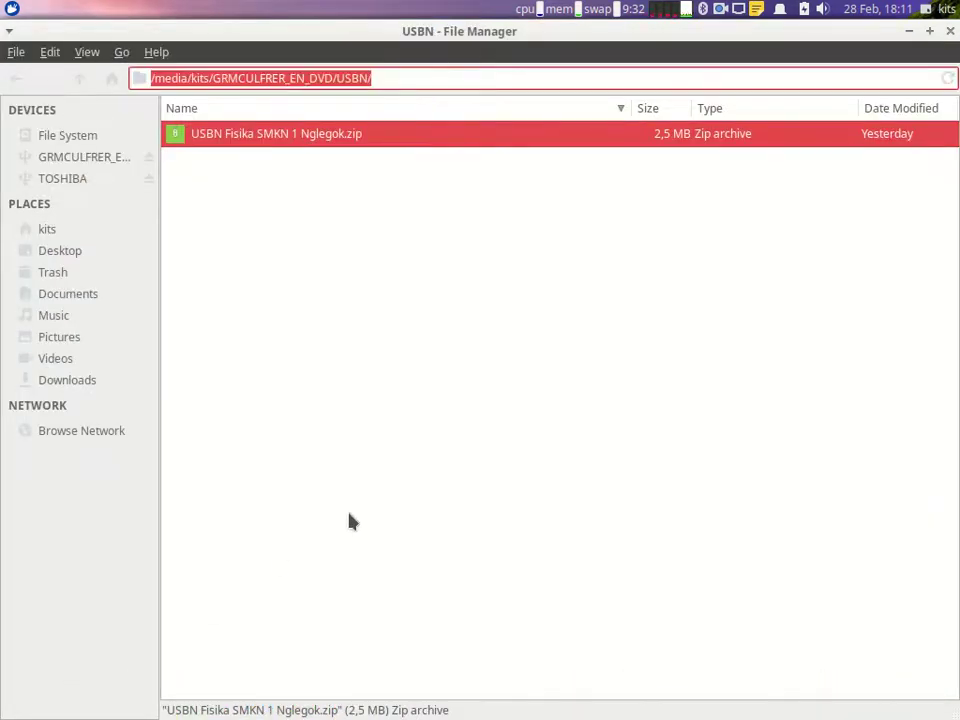
{"action": "type", "text": "smb://192.16"}
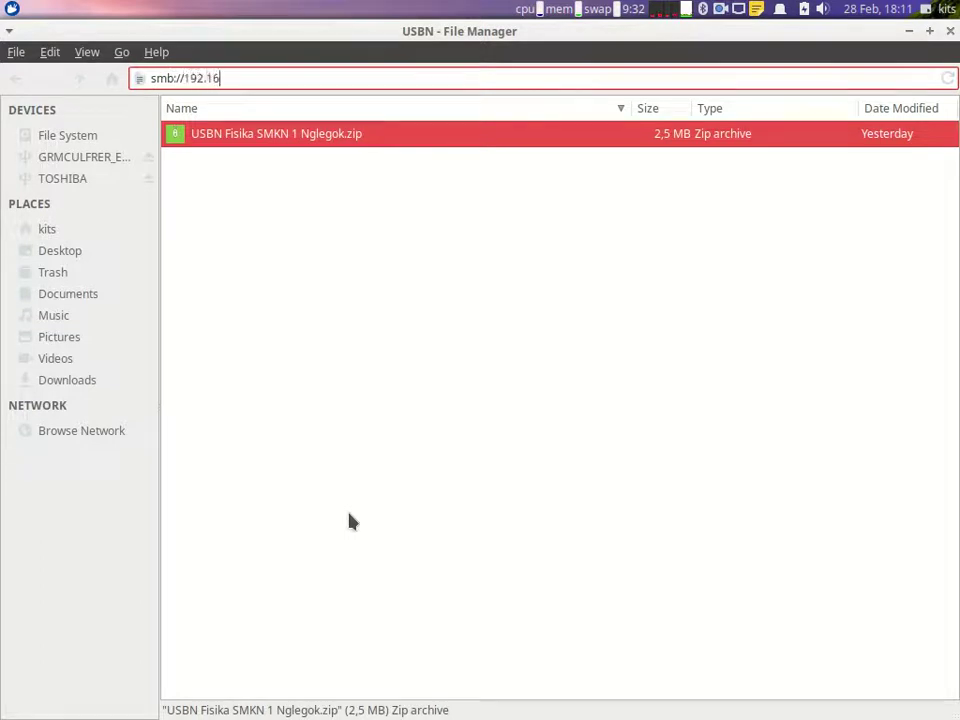
{"action": "type", "text": "8.199.254"}
{"action": "key", "text": "Return"}
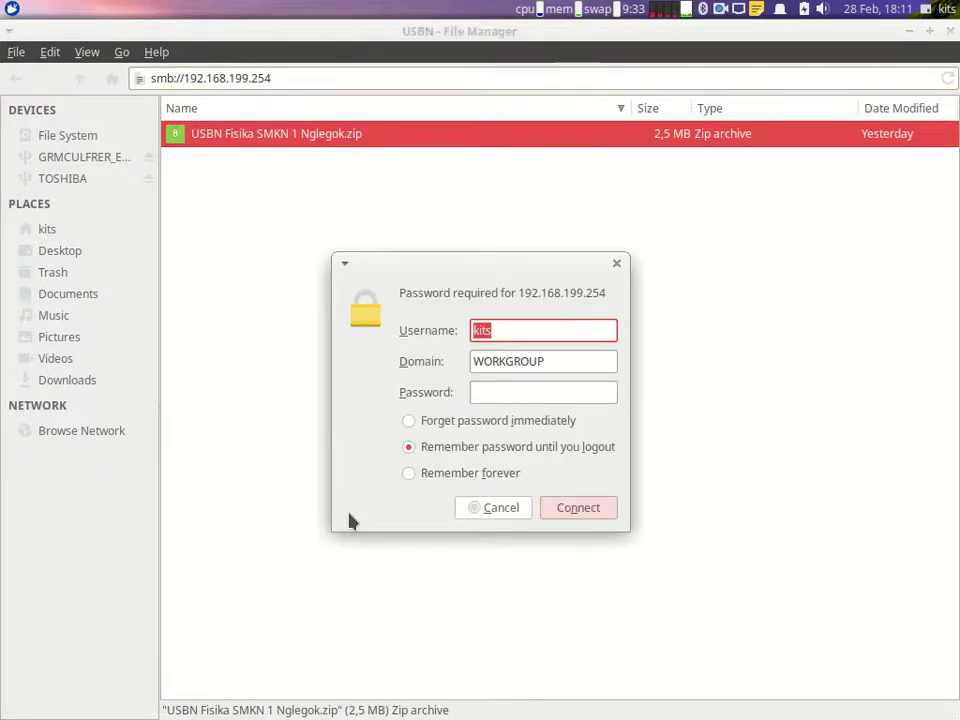
{"action": "key", "text": "Tab"}
{"action": "key", "text": "Tab"}
{"action": "type", "text": "****"}
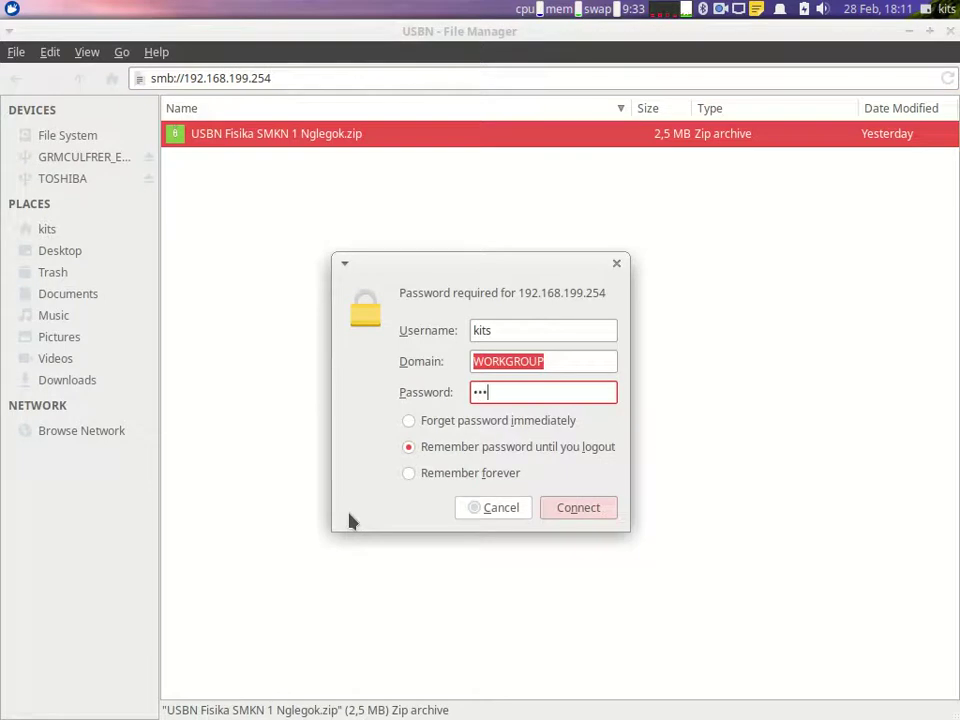
{"action": "key", "text": "Return"}
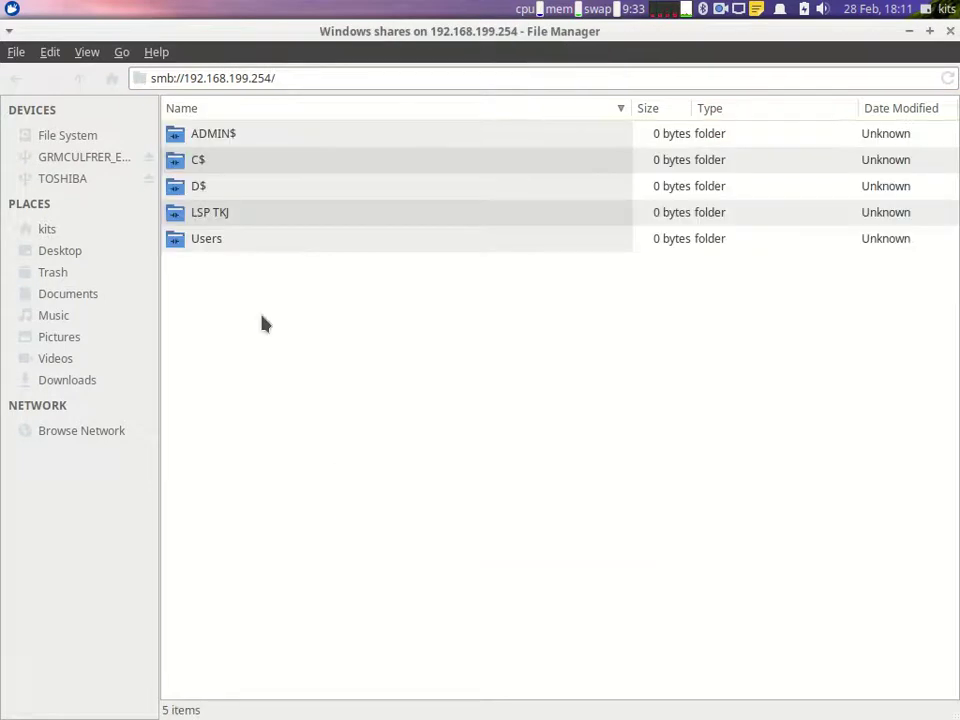
Step: Mount the LSP TKJ share as a named user with its password, then return to the task document
{"action": "double_click", "coordinate": [249, 212]}
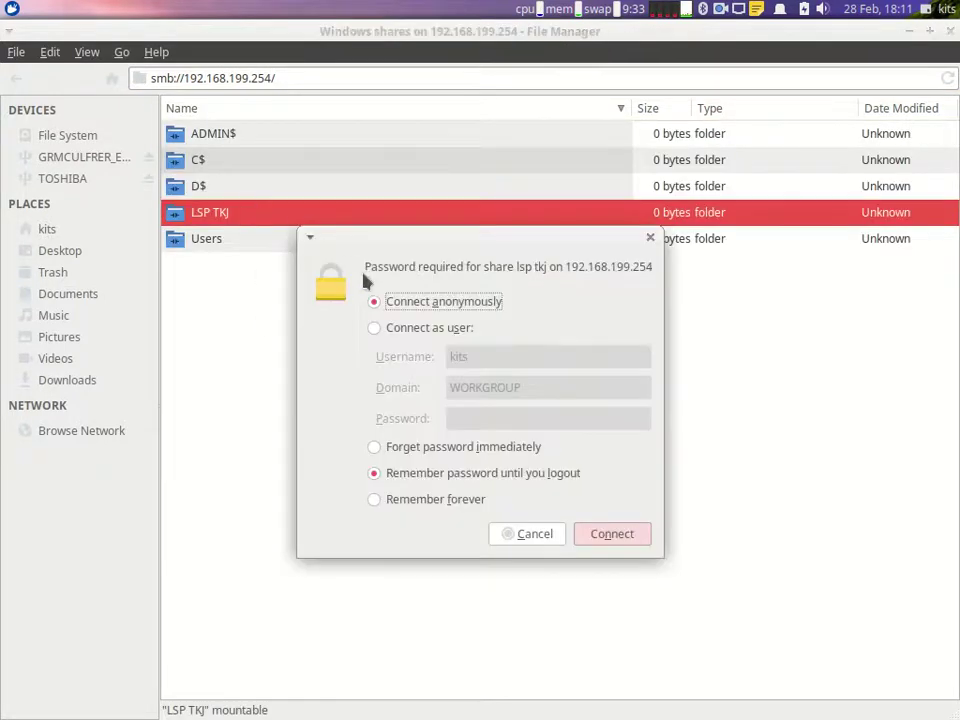
{"action": "left_click", "coordinate": [414, 330]}
{"action": "left_click", "coordinate": [480, 418]}
{"action": "type", "text": "****"}
{"action": "key", "text": "Return"}
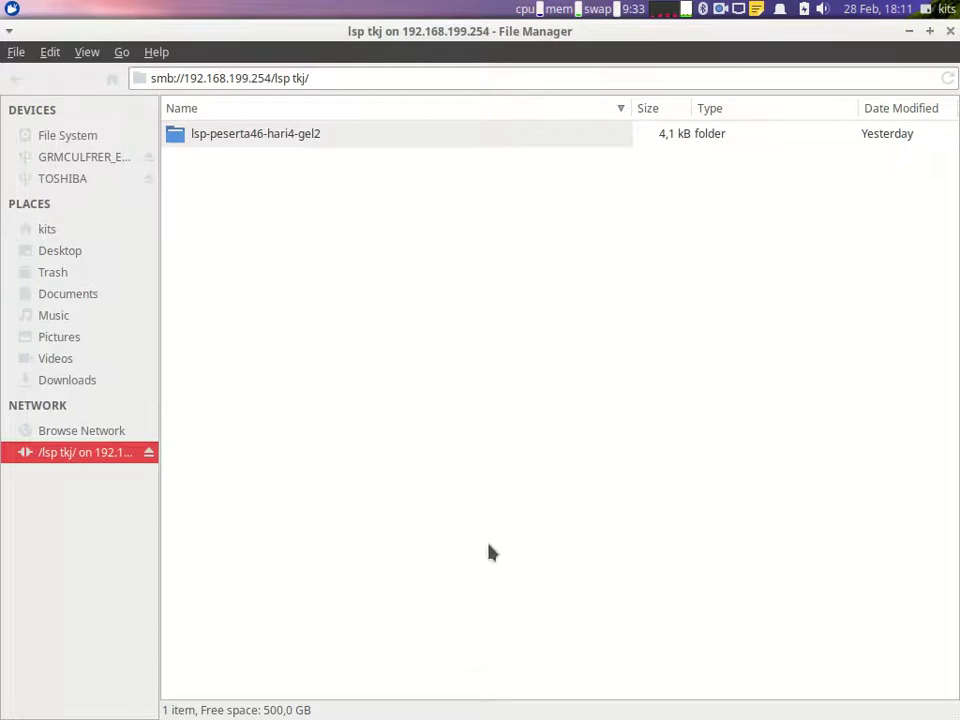
{"action": "mouse_move", "coordinate": [484, 716]}
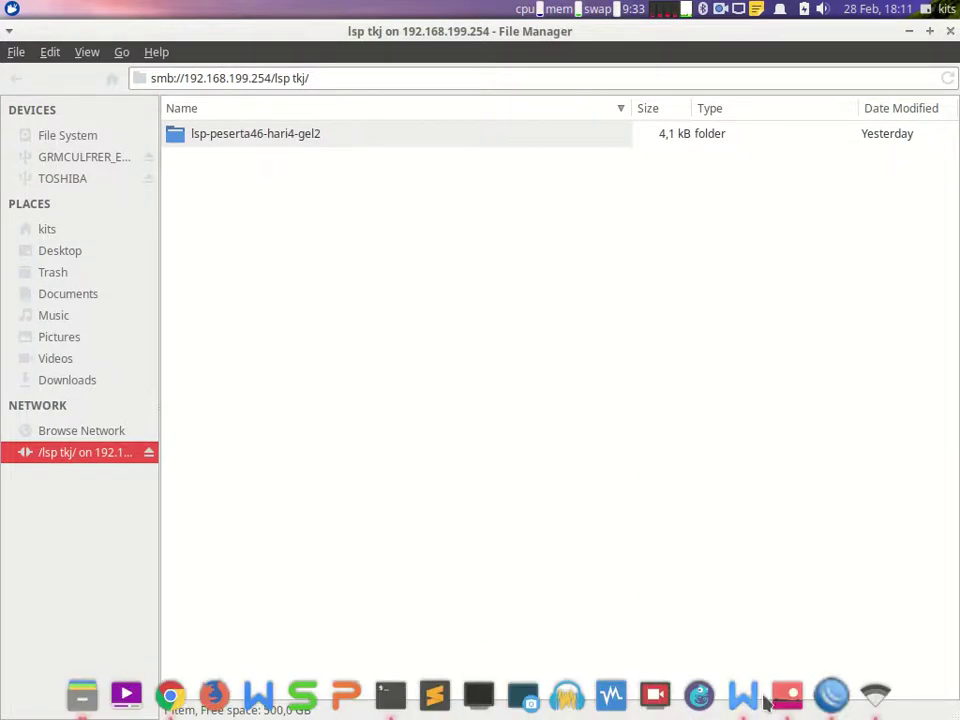
{"action": "left_click", "coordinate": [743, 694]}
{"action": "scroll", "coordinate": [606, 517], "scroll_direction": "down", "scroll_amount": 2}
Step: Open IP > Firewall in WinBox and show the empty Layer7 Protocols list
{"action": "scroll", "coordinate": [606, 517], "scroll_direction": "down", "scroll_amount": 3}
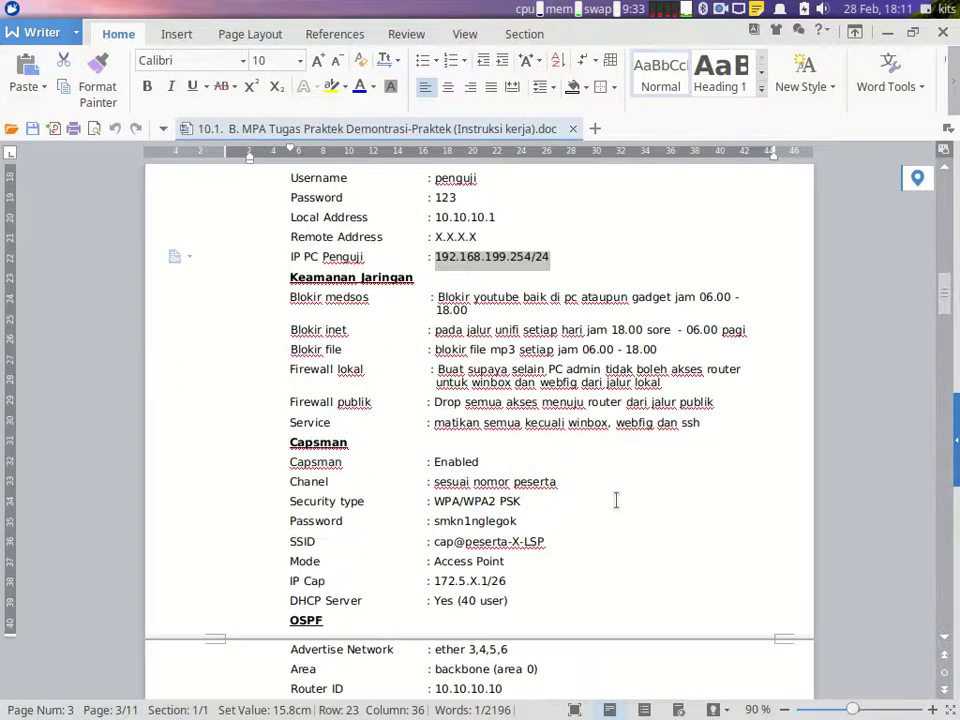
{"action": "scroll", "coordinate": [615, 500], "scroll_direction": "down", "scroll_amount": 2}
{"action": "scroll", "coordinate": [610, 493], "scroll_direction": "up", "scroll_amount": 1}
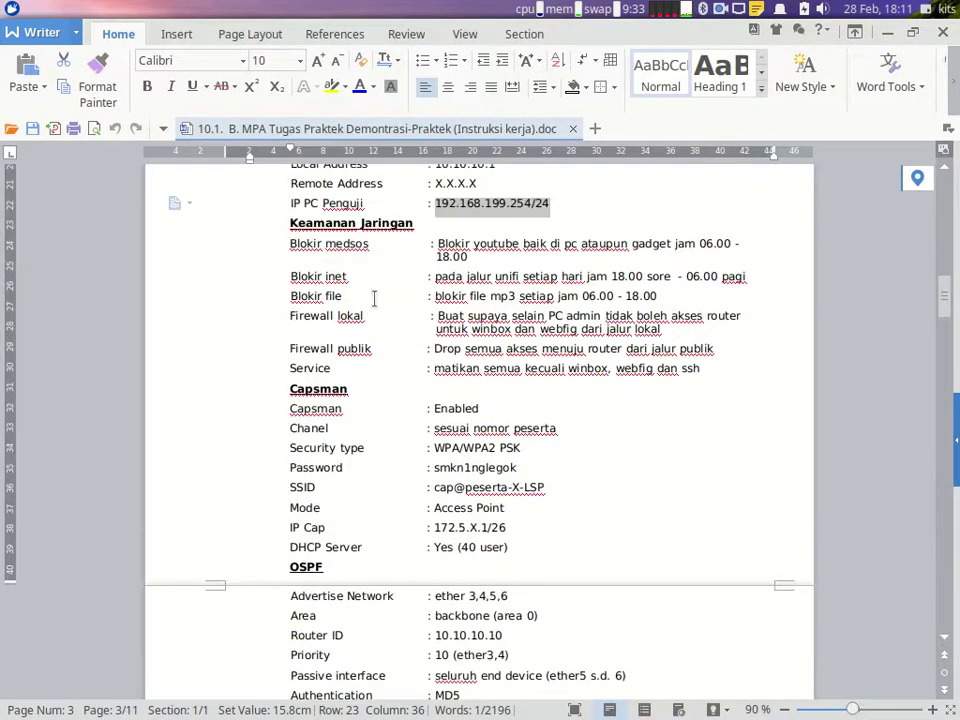
{"action": "scroll", "coordinate": [370, 251], "scroll_direction": "down", "scroll_amount": 1}
{"action": "scroll", "coordinate": [375, 260], "scroll_direction": "down", "scroll_amount": 1}
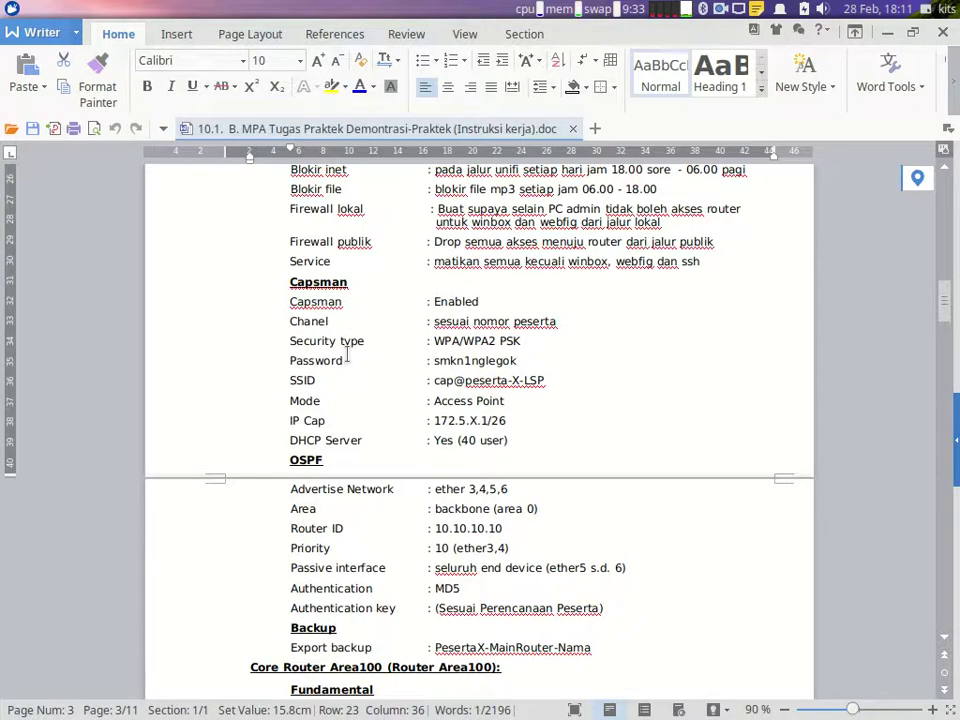
{"action": "scroll", "coordinate": [347, 356], "scroll_direction": "up", "scroll_amount": 3}
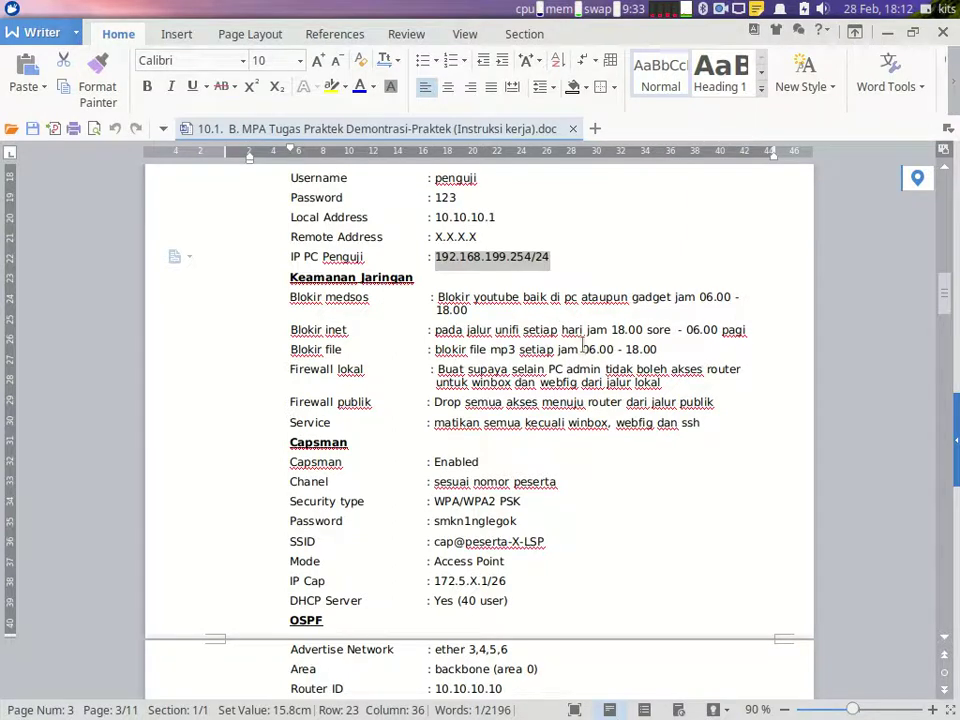
{"action": "mouse_move", "coordinate": [762, 705]}
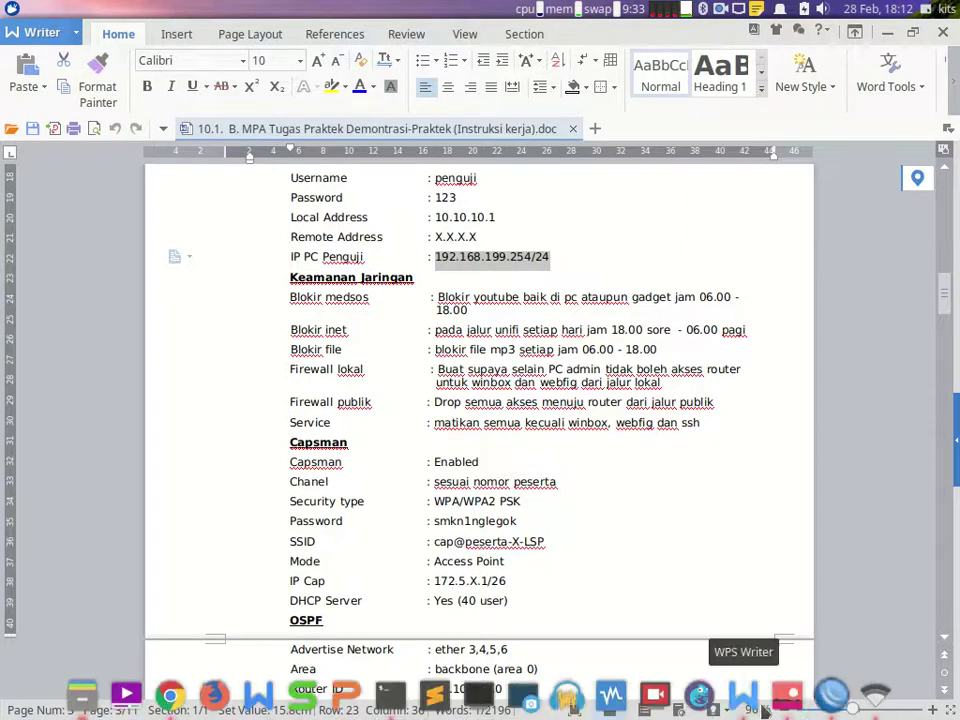
{"action": "left_click", "coordinate": [828, 700]}
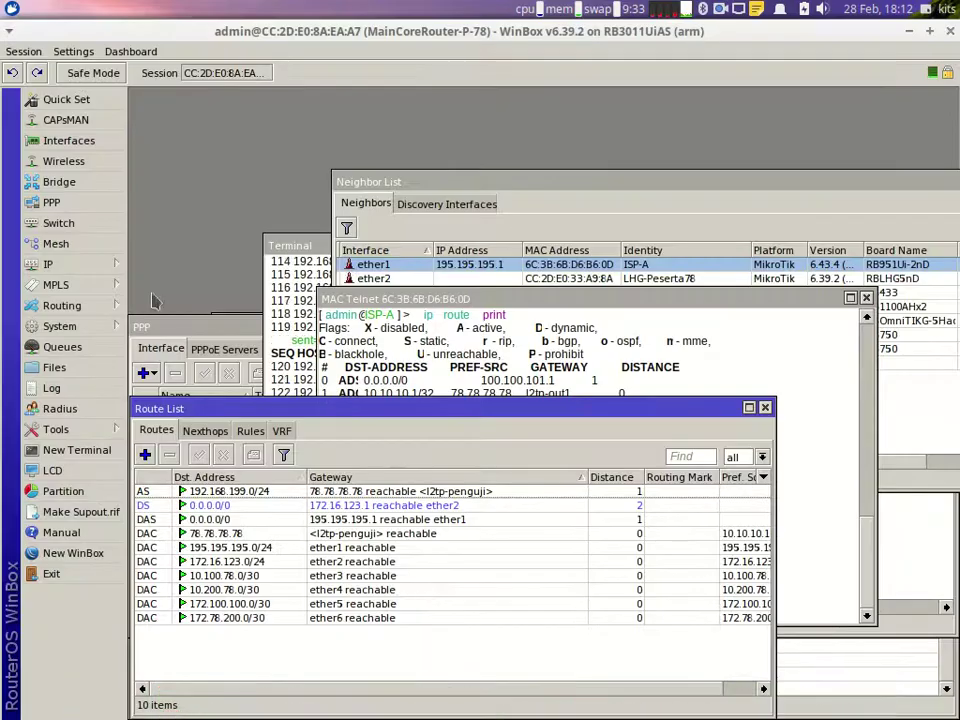
{"action": "left_click", "coordinate": [104, 268]}
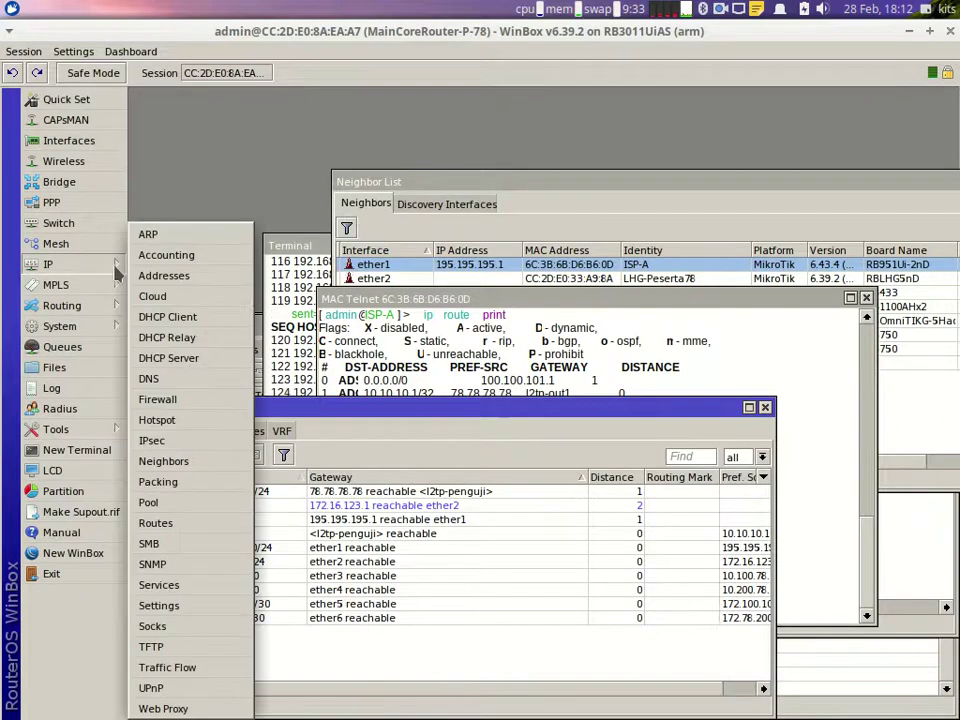
{"action": "left_click", "coordinate": [196, 401]}
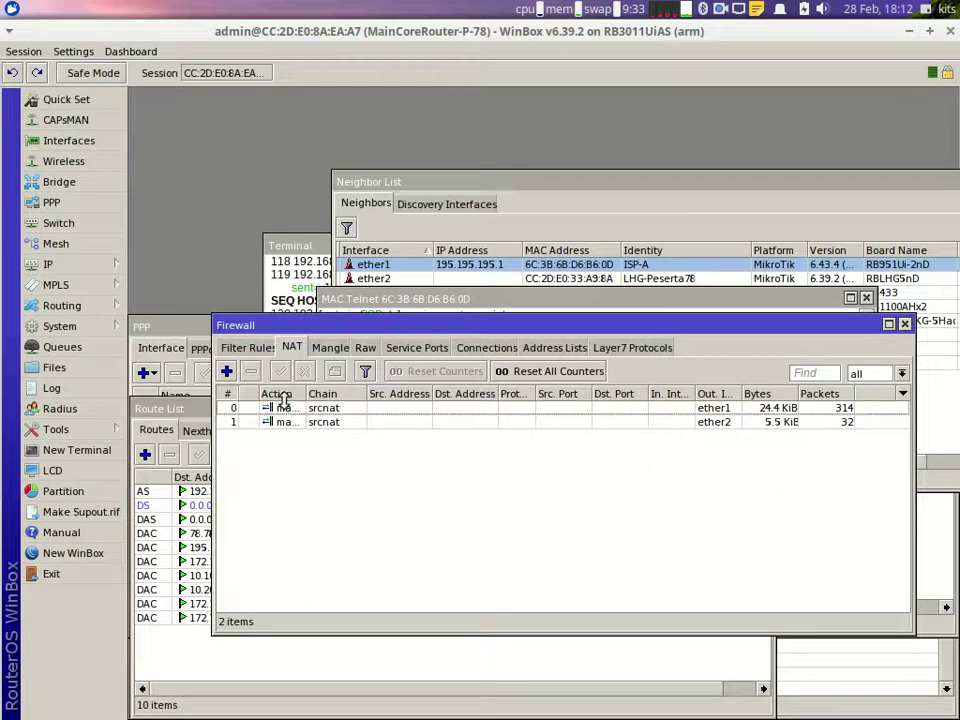
{"action": "left_click", "coordinate": [632, 350]}
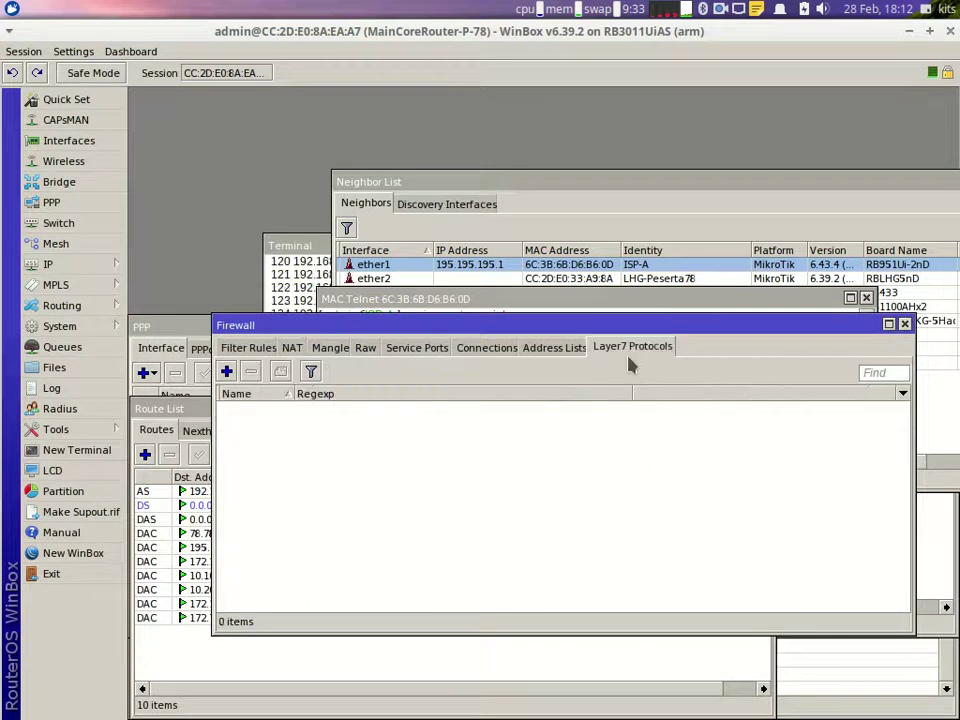
Step: Add Layer7 protocol 'youtube' with regexp ^.+(c.youtube.com|video|videoplayback).*$
{"action": "left_click", "coordinate": [226, 371]}
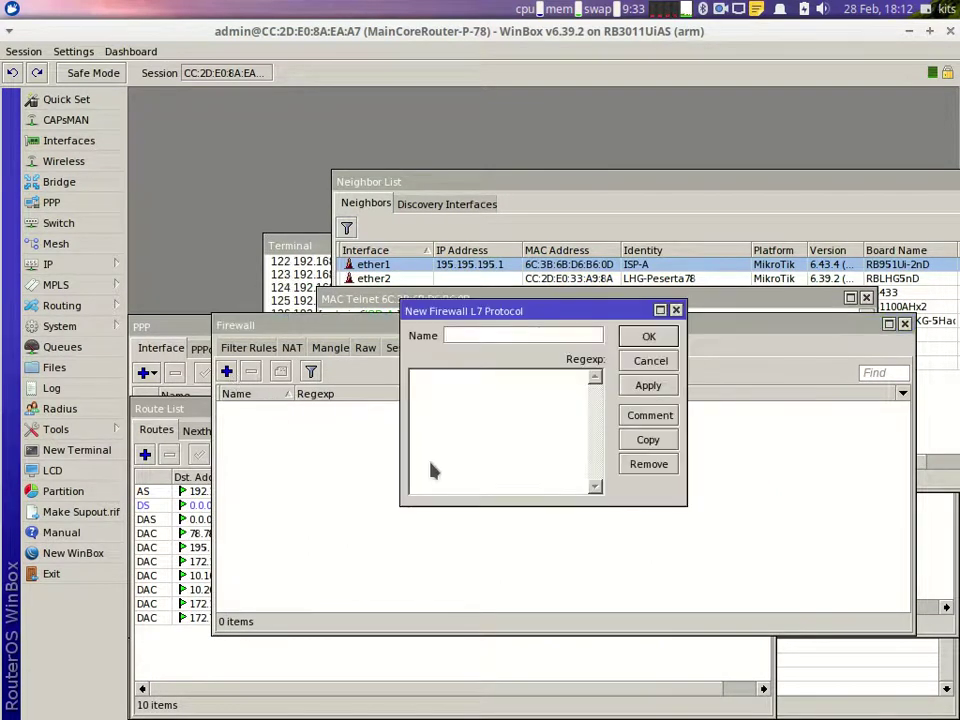
{"action": "type", "text": "youtube"}
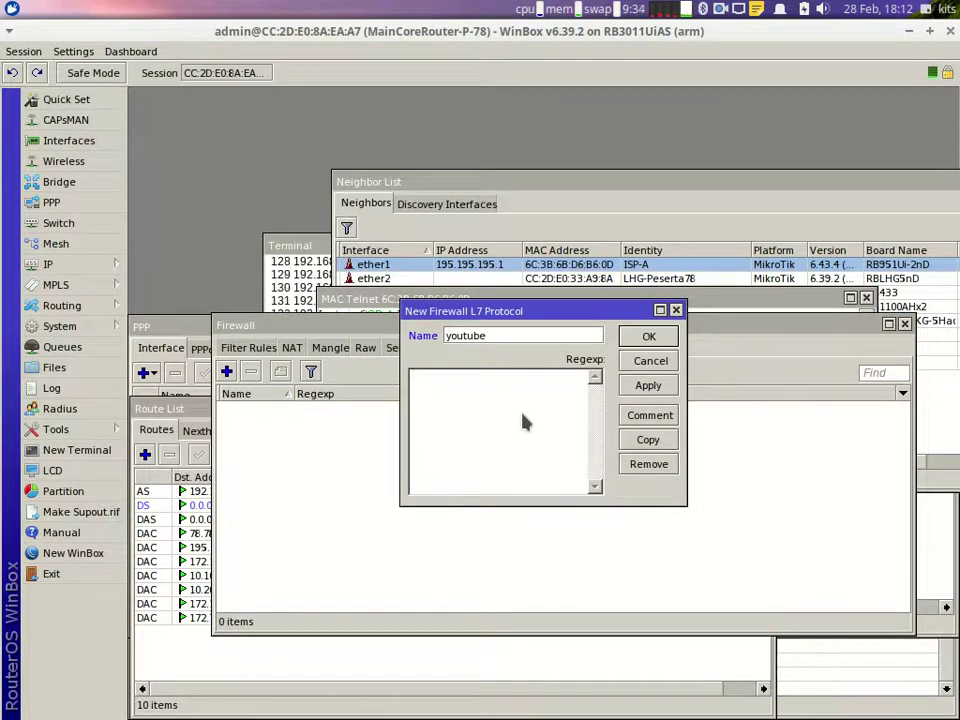
{"action": "type", "text": "^.+(c.you"}
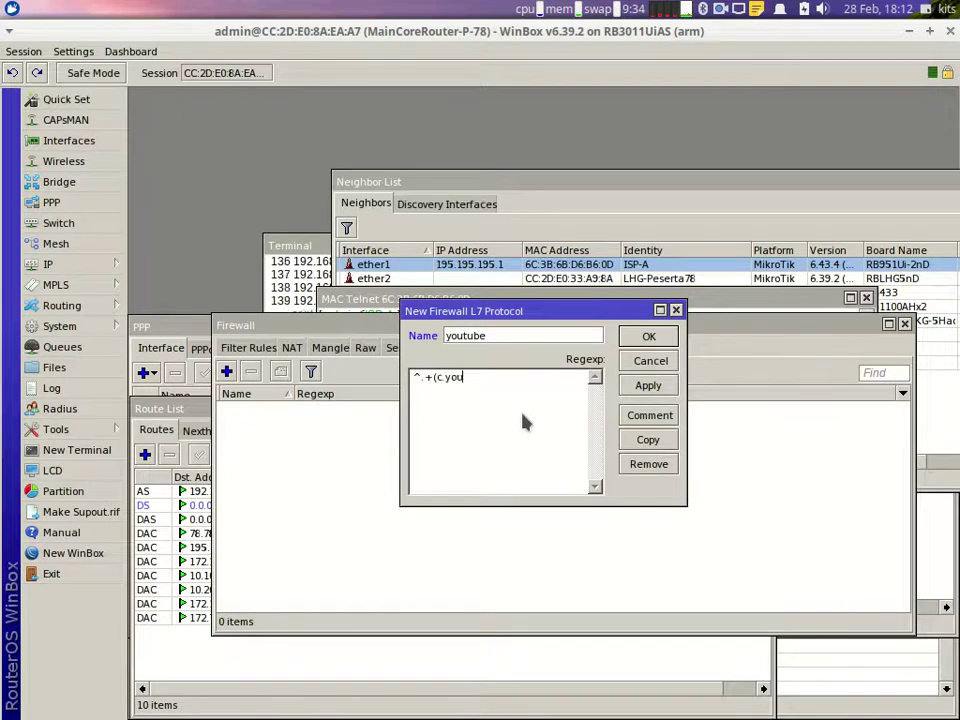
{"action": "type", "text": "tube.com"}
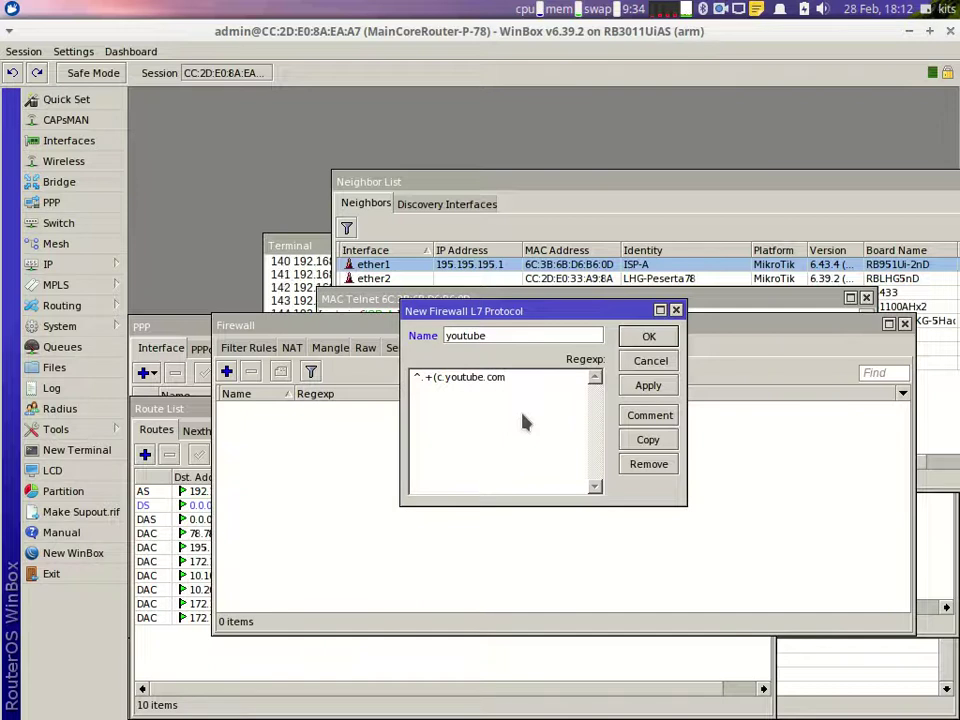
{"action": "type", "text": "|video|videoplayback).*$"}
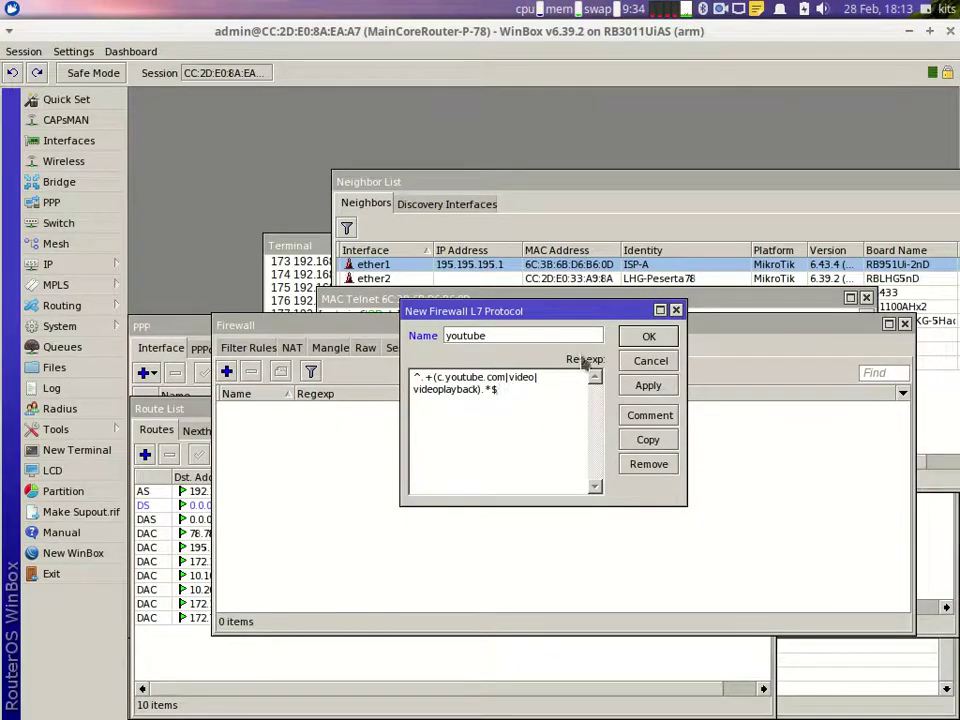
{"action": "left_click", "coordinate": [638, 338]}
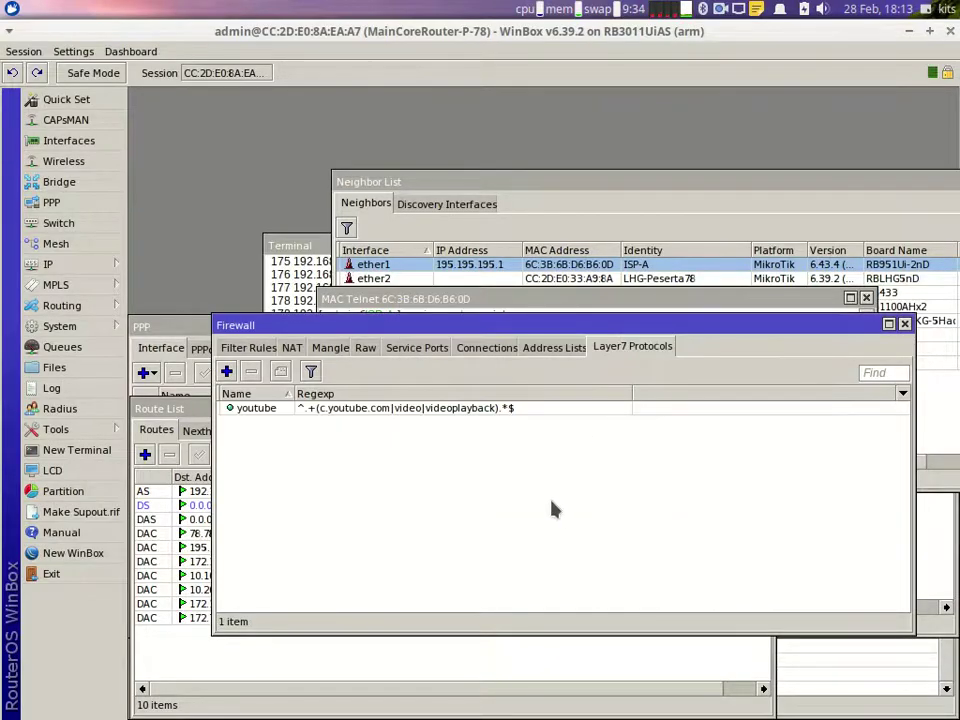
Step: Add a forward-chain filter rule matching Layer7 protocol youtube with action drop
{"action": "left_click", "coordinate": [248, 347]}
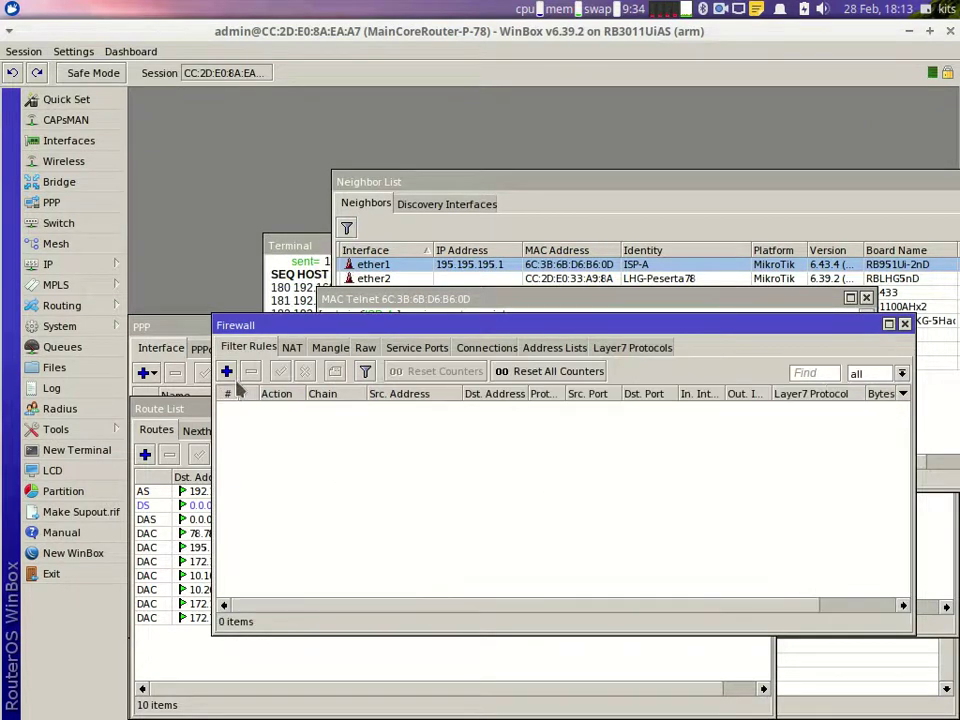
{"action": "left_click", "coordinate": [226, 371]}
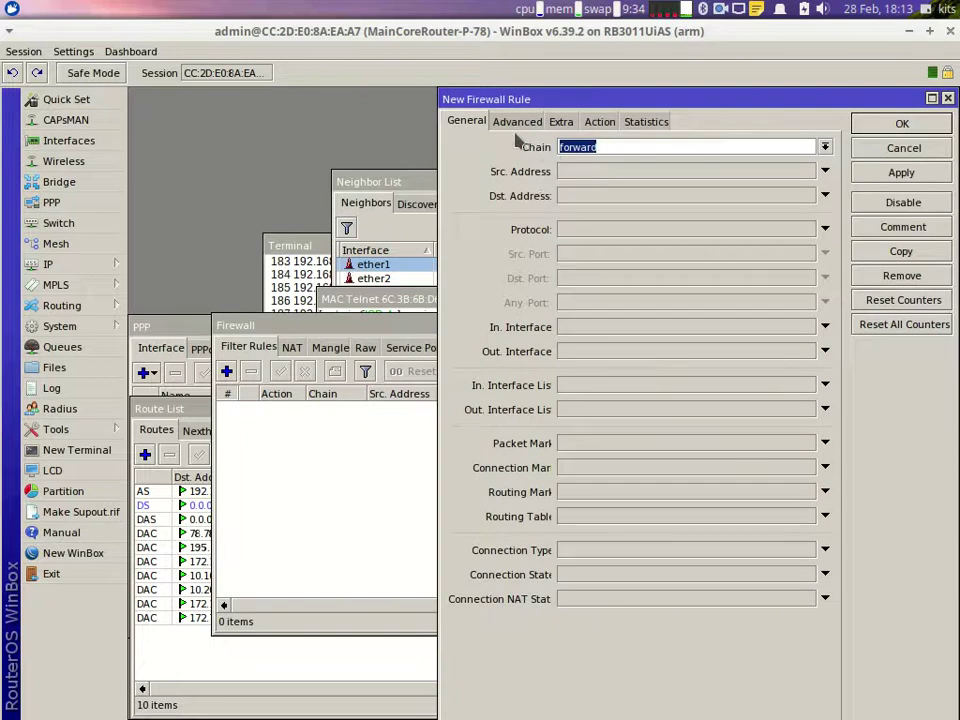
{"action": "left_click", "coordinate": [517, 121]}
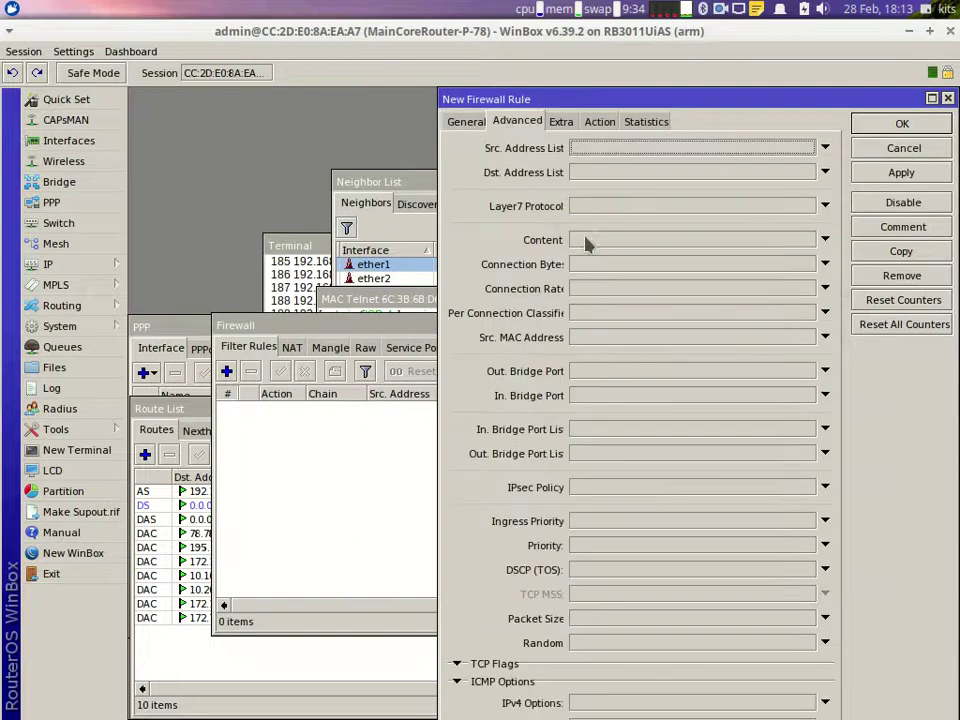
{"action": "left_click", "coordinate": [590, 208]}
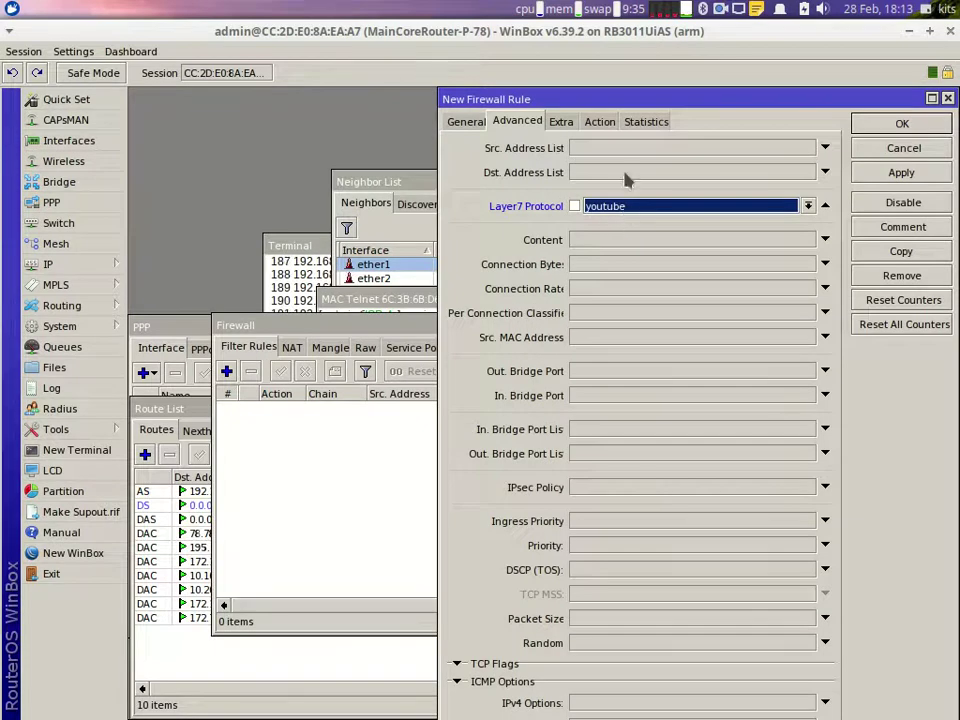
{"action": "left_click", "coordinate": [600, 121]}
{"action": "left_click", "coordinate": [604, 147]}
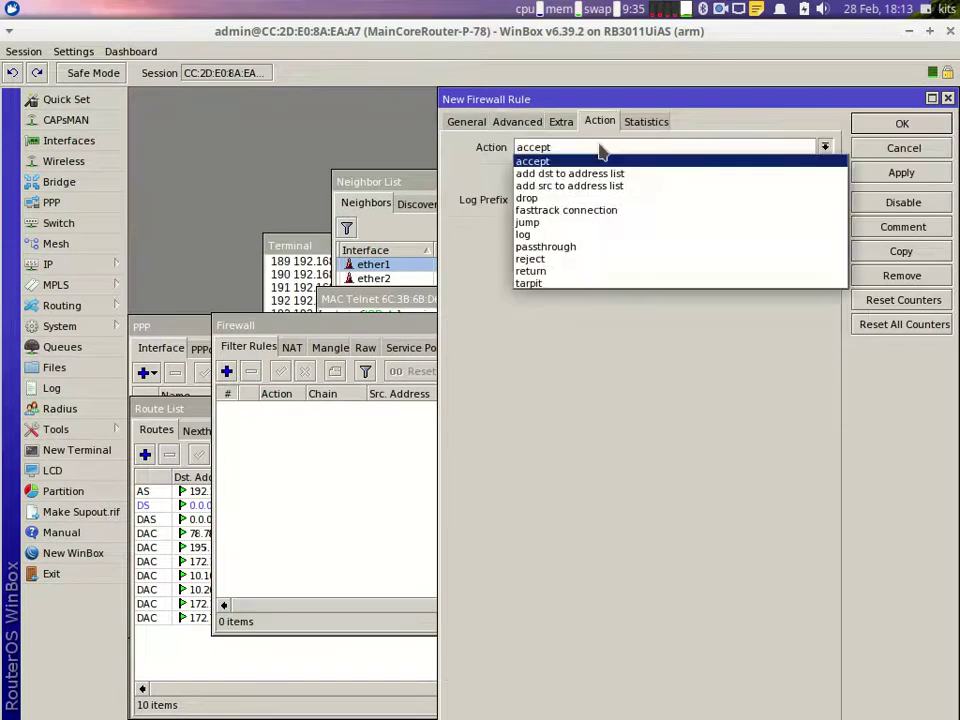
{"action": "left_click", "coordinate": [565, 202]}
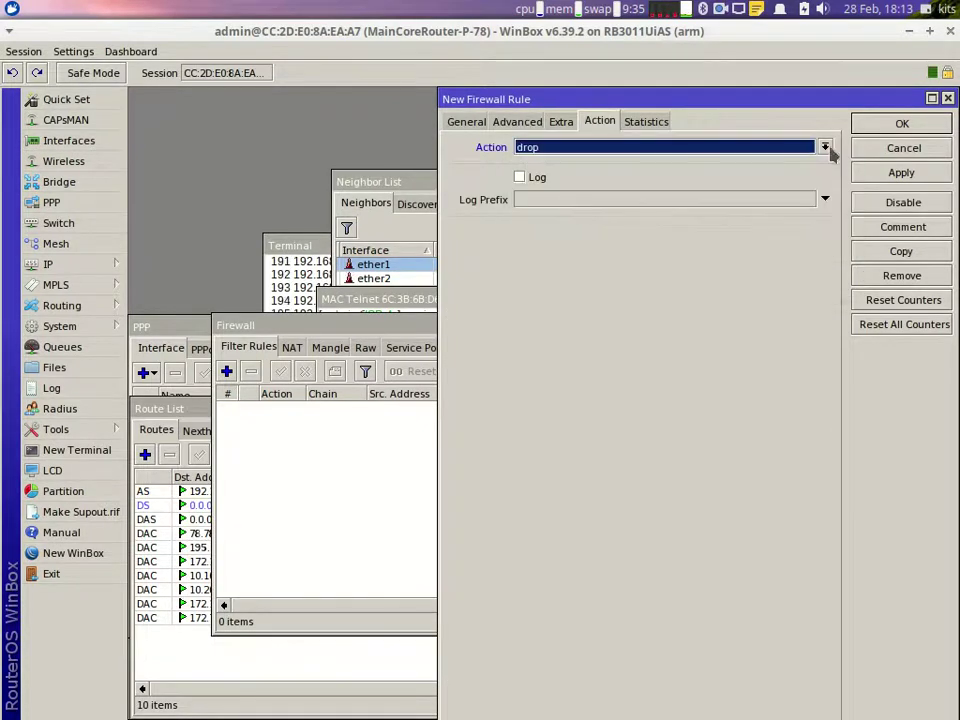
{"action": "left_click", "coordinate": [902, 124]}
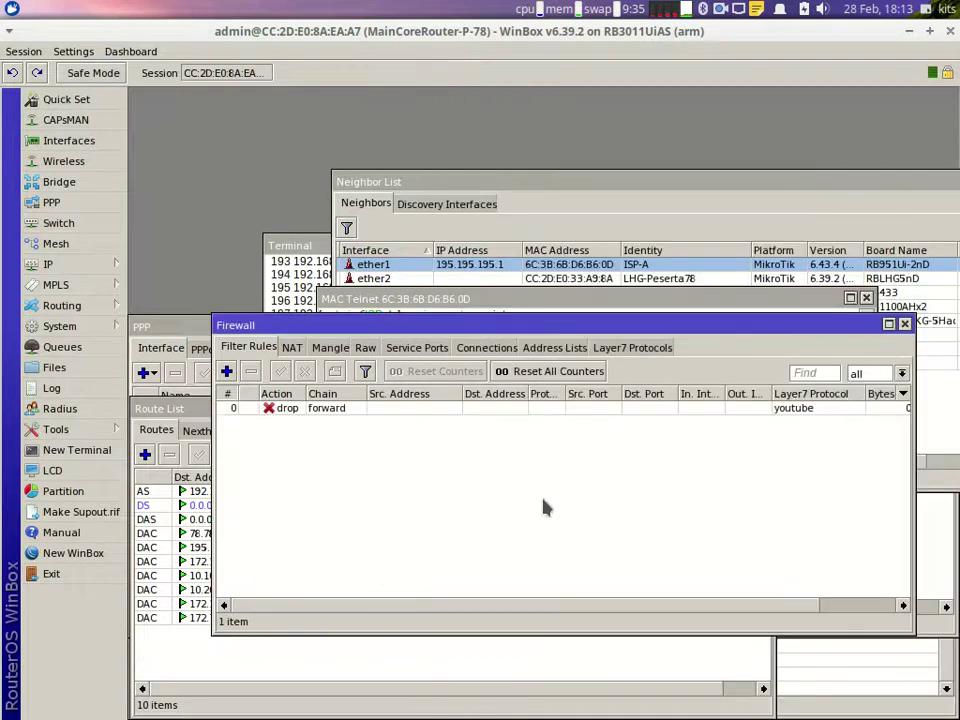
Step: Load youtube.com in a new Chrome tab to test the block
{"action": "mouse_move", "coordinate": [214, 694]}
{"action": "left_click", "coordinate": [172, 693]}
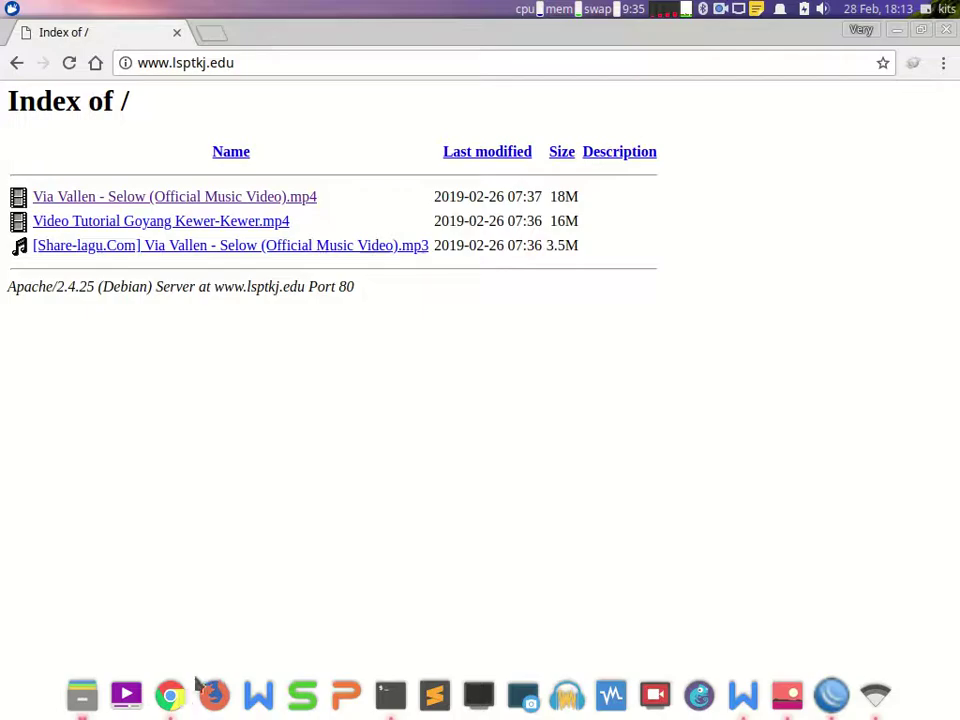
{"action": "left_click", "coordinate": [212, 34]}
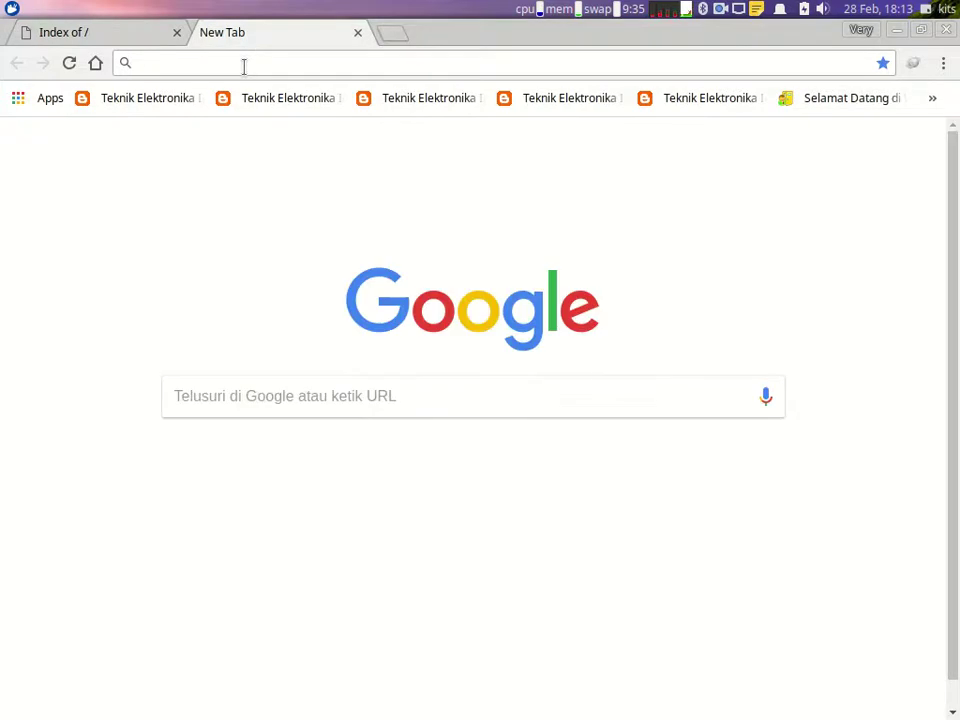
{"action": "type", "text": "youtube"}
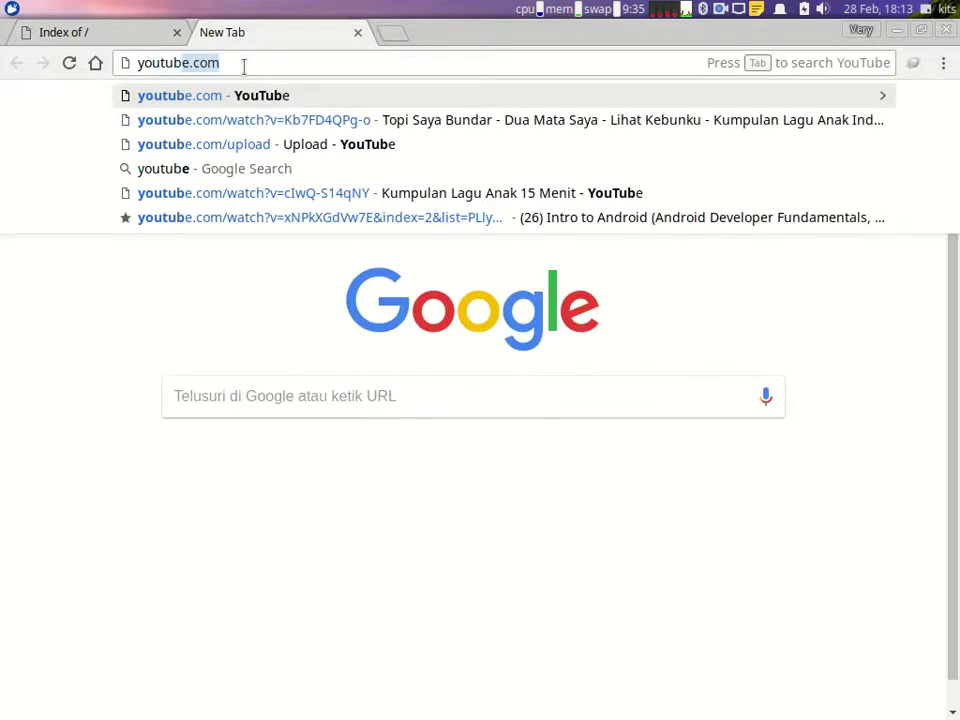
{"action": "type", "text": ".com"}
{"action": "key", "text": "Return"}
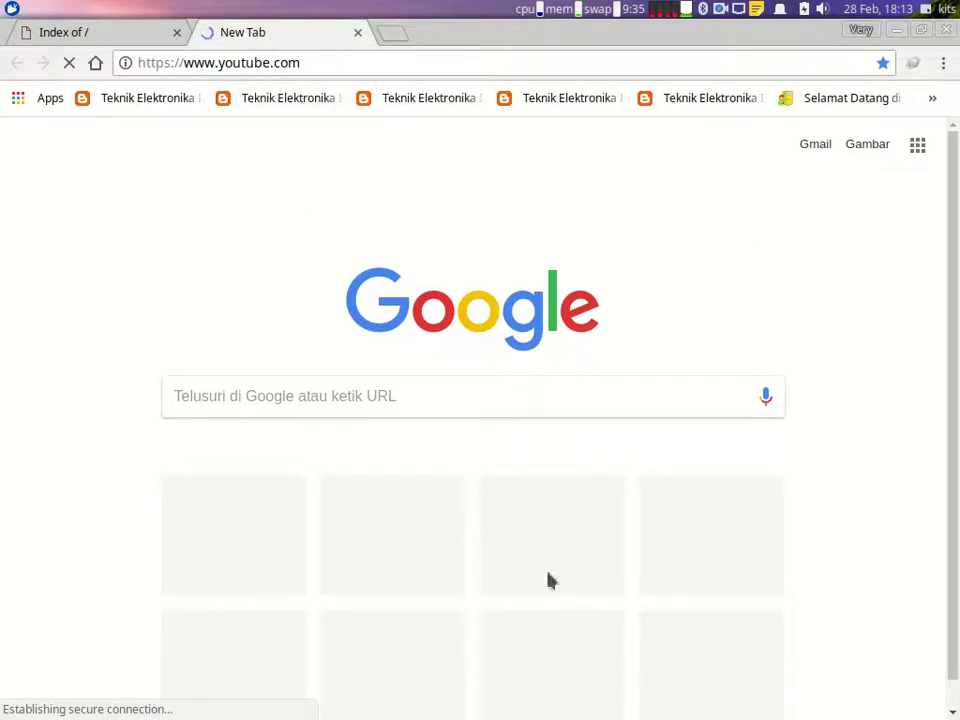
Step: Confirm the youtube drop rule's Bytes counter shows 23.6 KiB, then return to the task document
{"action": "mouse_move", "coordinate": [740, 705]}
{"action": "left_click", "coordinate": [831, 694]}
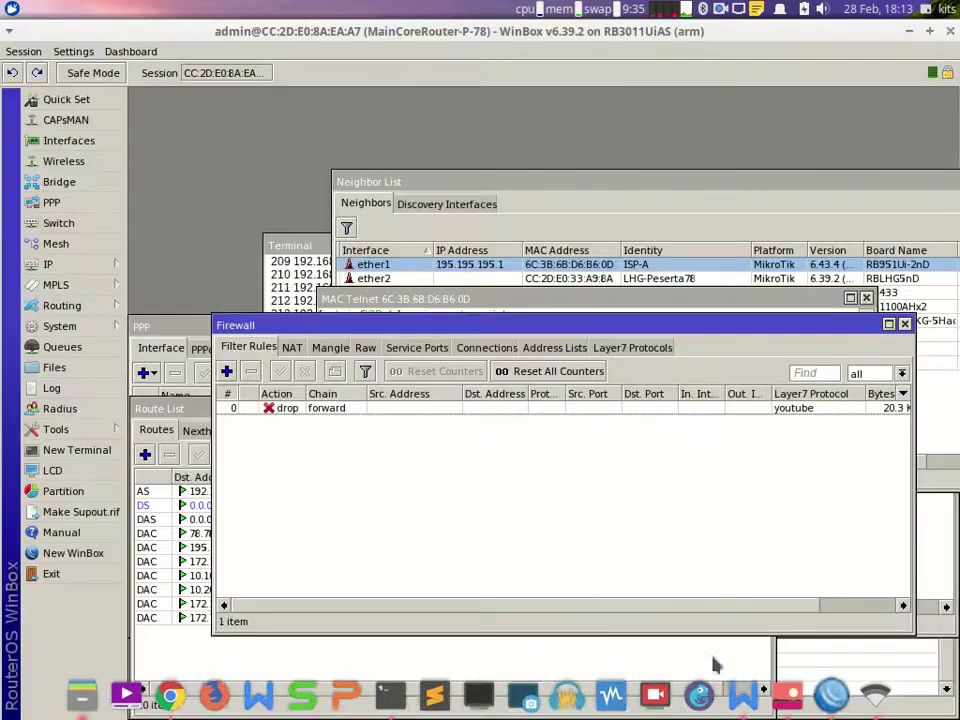
{"action": "left_click_drag", "start_coordinate": [575, 610], "coordinate": [507, 610]}
{"action": "left_click_drag", "start_coordinate": [591, 615], "coordinate": [746, 431]}
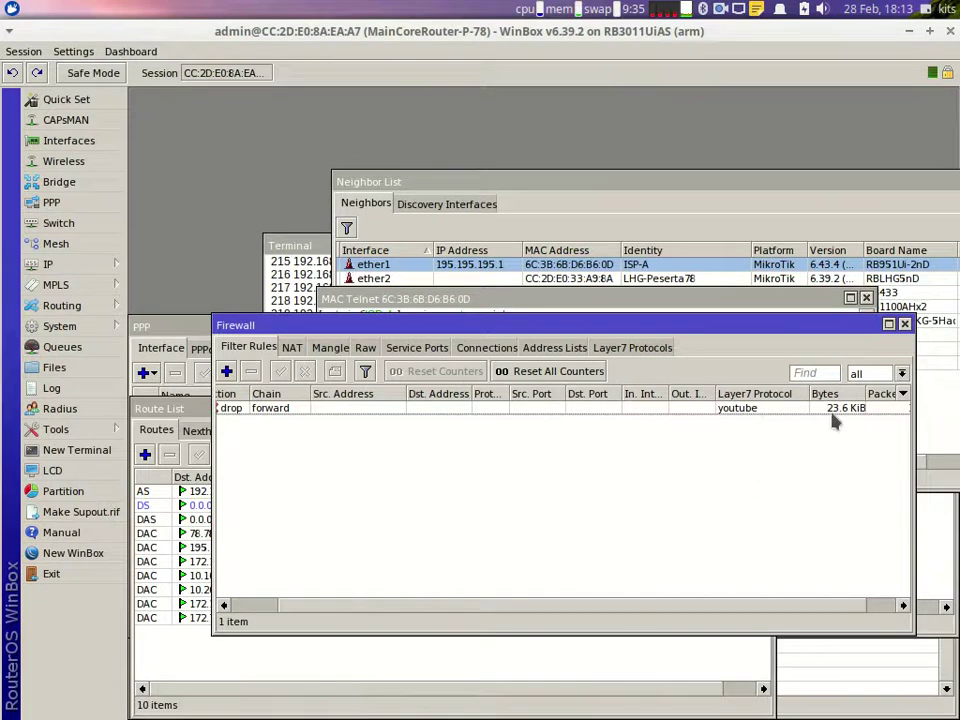
{"action": "left_click", "coordinate": [743, 697]}
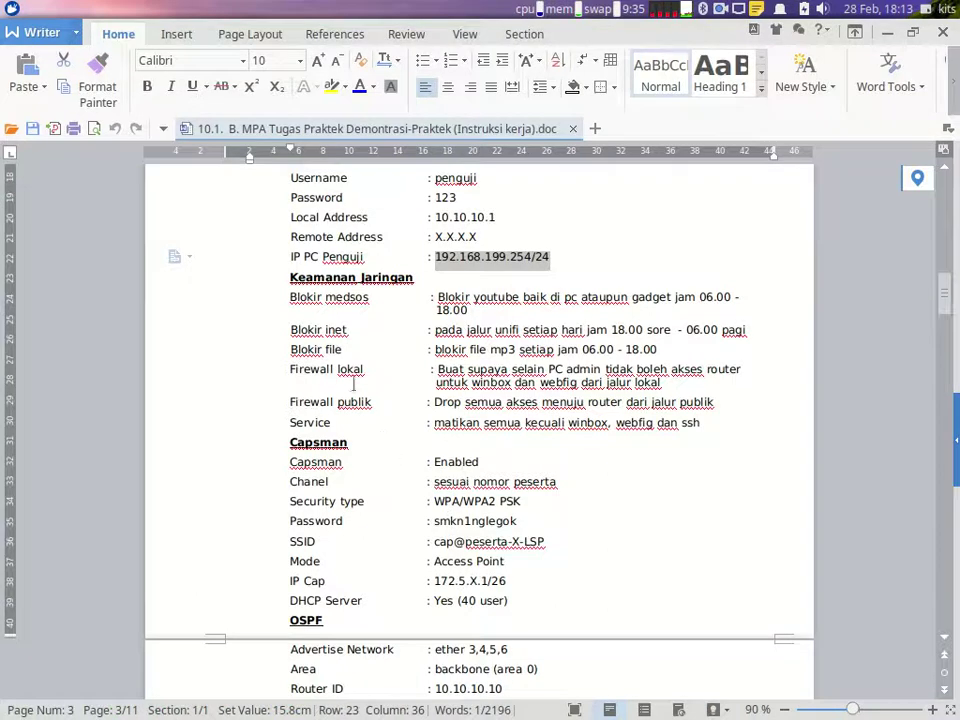
Step: View the network topology diagram, then go back to the task document
{"action": "left_click_drag", "start_coordinate": [296, 331], "coordinate": [306, 331]}
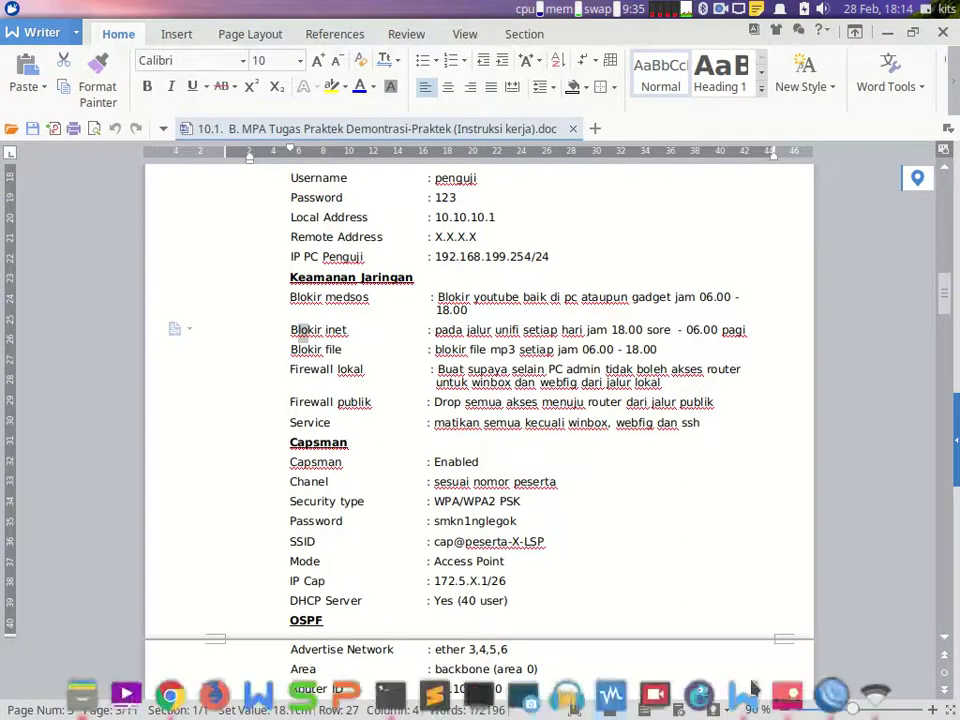
{"action": "left_click", "coordinate": [782, 692]}
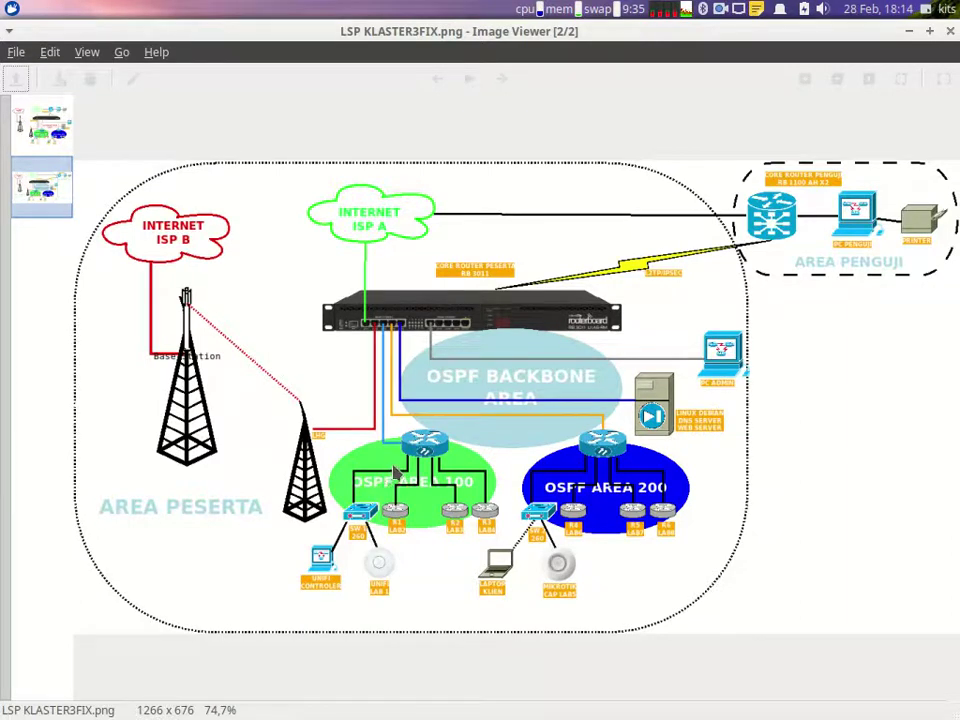
{"action": "mouse_move", "coordinate": [655, 694]}
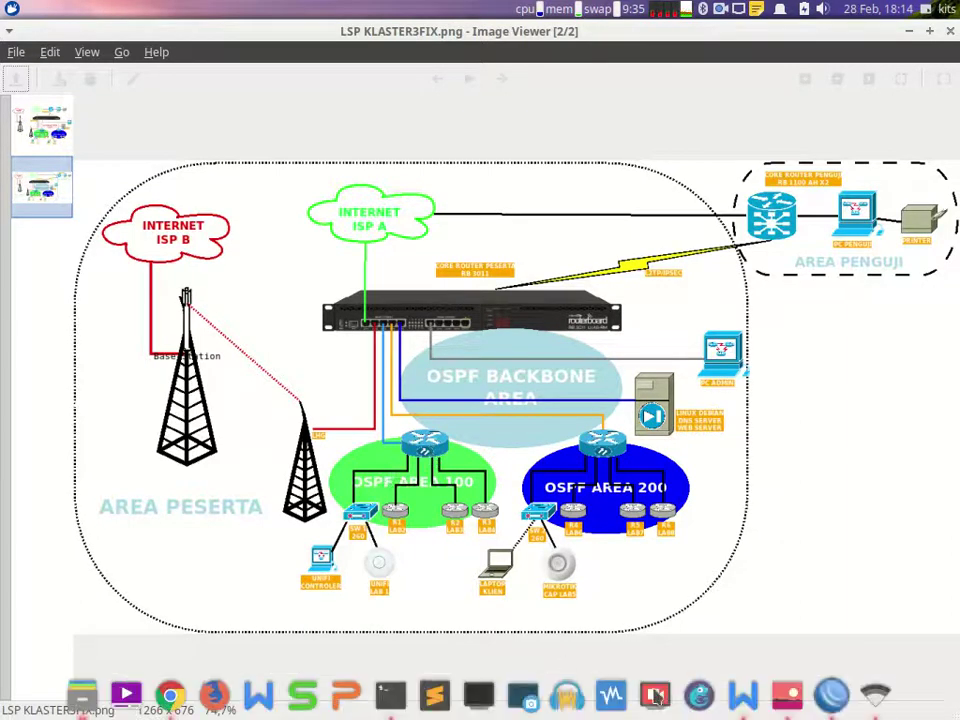
{"action": "left_click", "coordinate": [743, 694]}
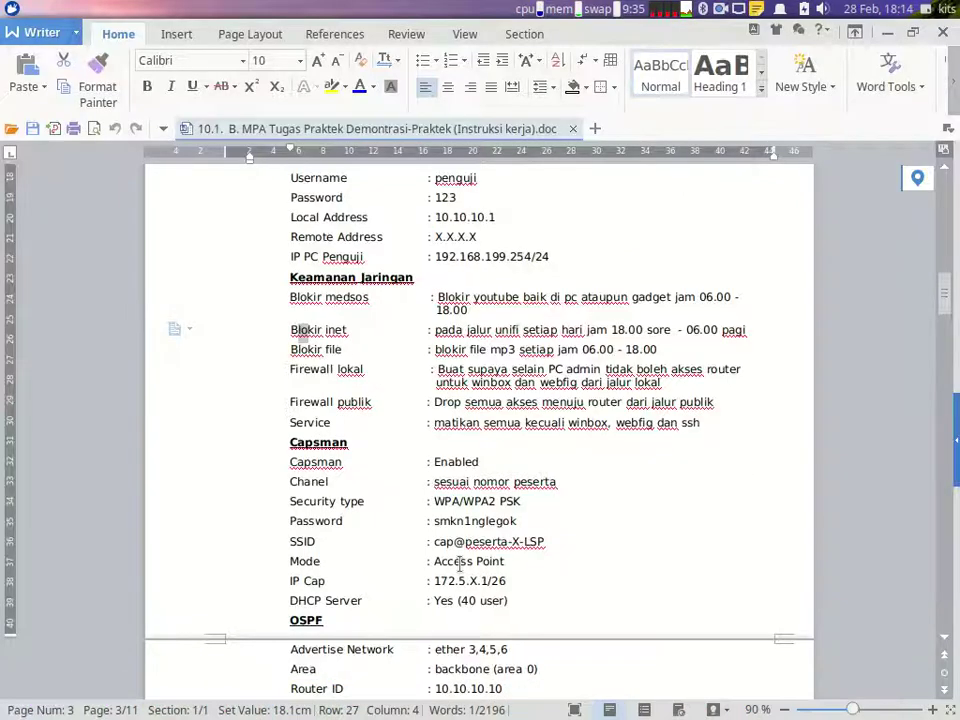
Step: Find the Core Router Area100 IP Ether2 value 172.1.X.1/26, then return to WinBox
{"action": "scroll", "coordinate": [459, 563], "scroll_direction": "down", "scroll_amount": 1}
{"action": "scroll", "coordinate": [457, 561], "scroll_direction": "up", "scroll_amount": 3}
{"action": "scroll", "coordinate": [457, 561], "scroll_direction": "up", "scroll_amount": 2}
{"action": "scroll", "coordinate": [455, 562], "scroll_direction": "down", "scroll_amount": 7}
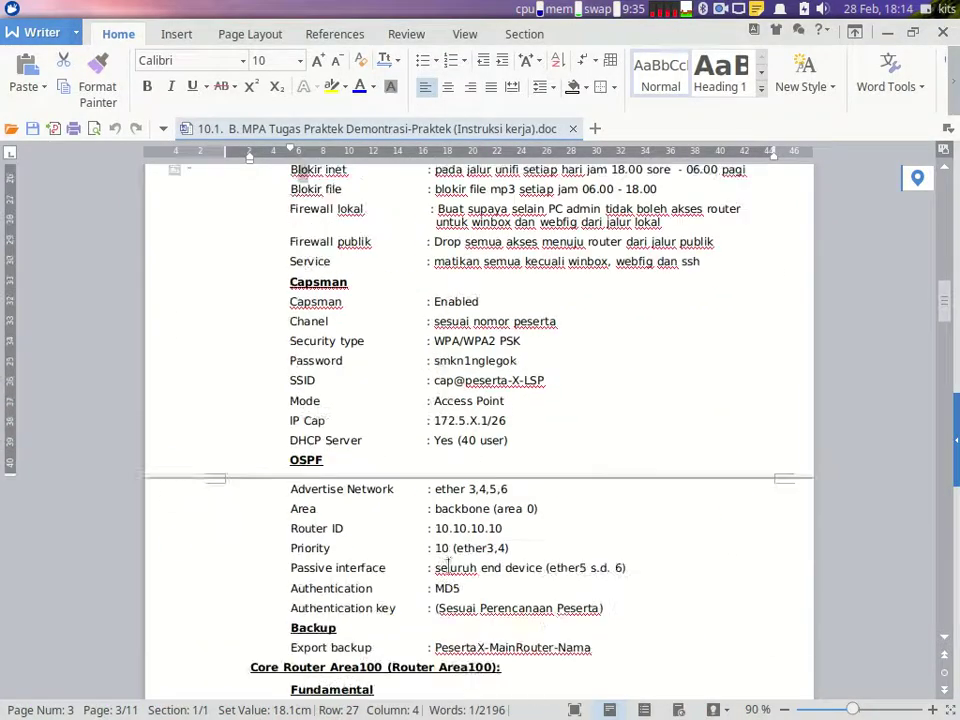
{"action": "scroll", "coordinate": [448, 565], "scroll_direction": "down", "scroll_amount": 8}
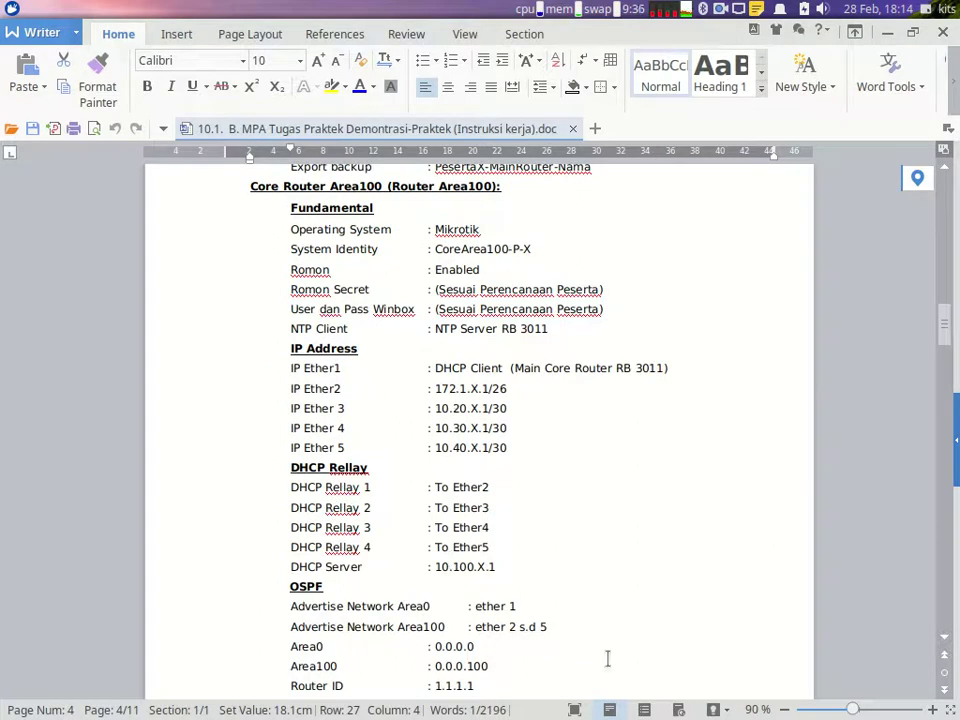
{"action": "left_click_drag", "start_coordinate": [512, 390], "coordinate": [437, 395]}
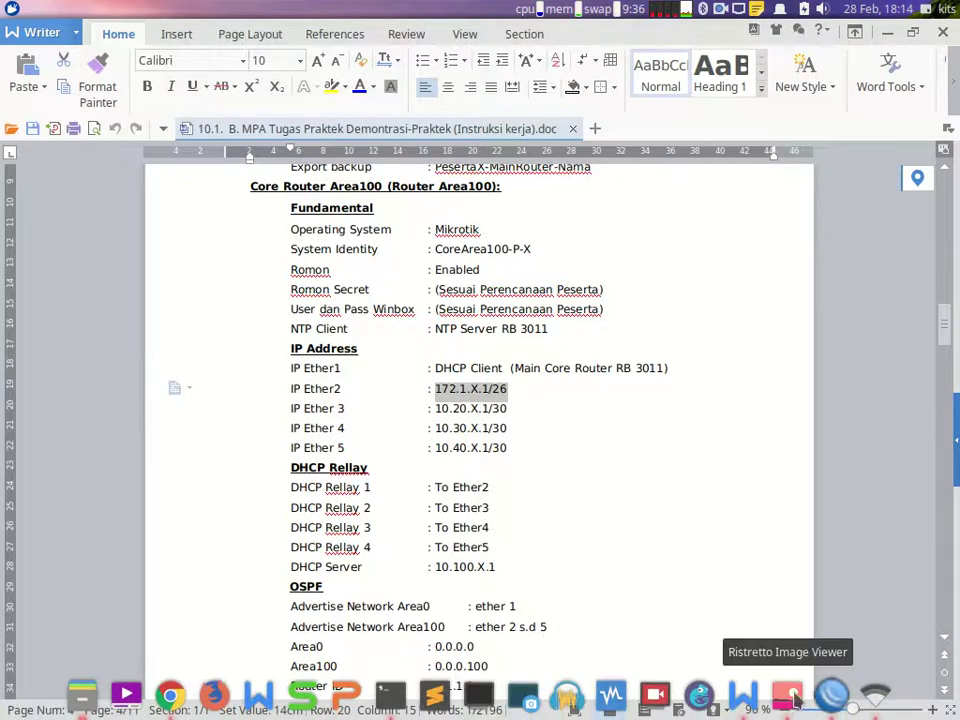
{"action": "left_click", "coordinate": [830, 706]}
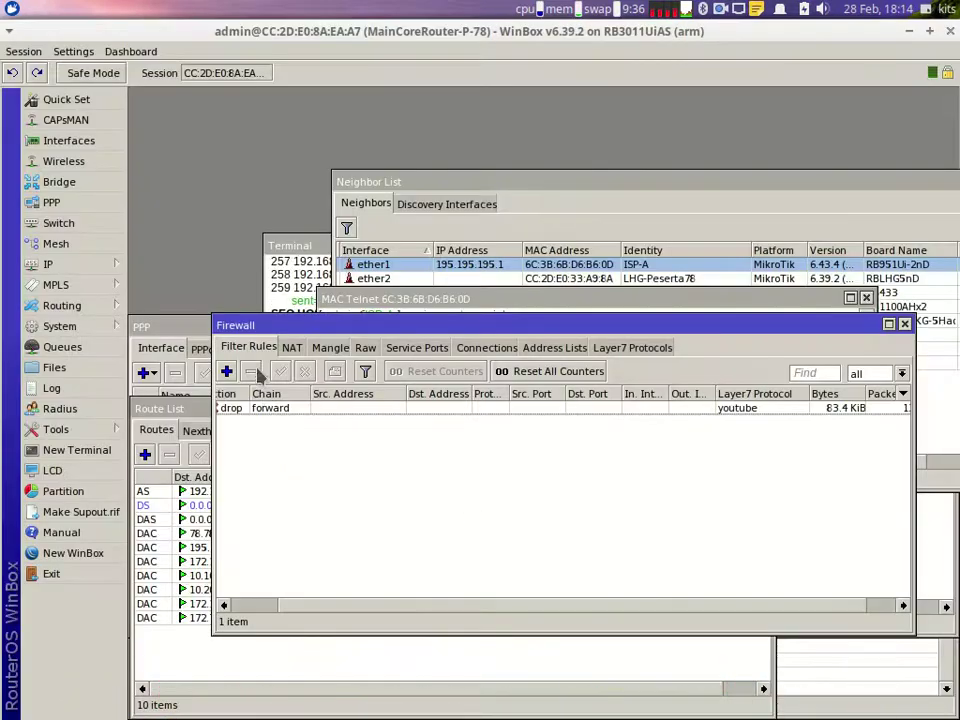
Step: Start a new filter rule with source address 172.1.78.0/26
{"action": "left_click_drag", "start_coordinate": [375, 612], "coordinate": [322, 612]}
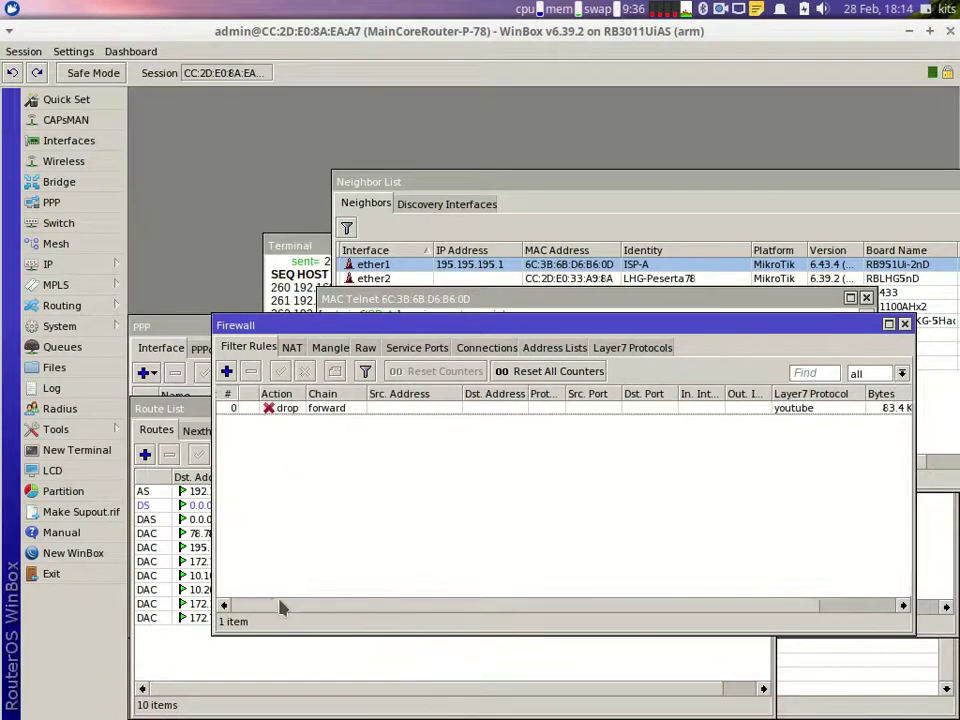
{"action": "left_click", "coordinate": [227, 371]}
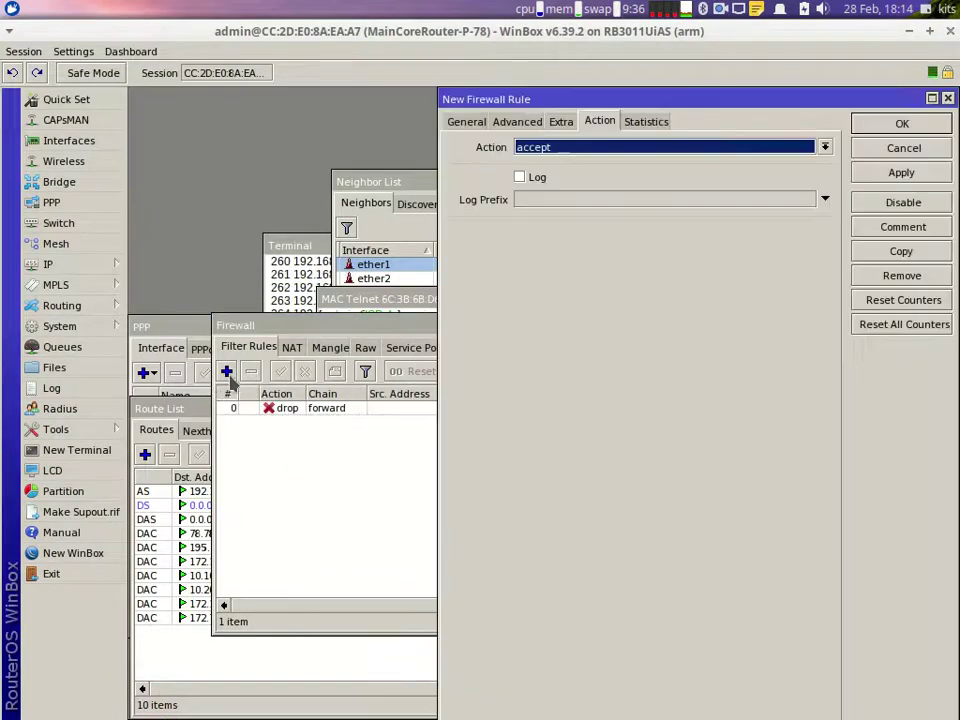
{"action": "left_click", "coordinate": [462, 121]}
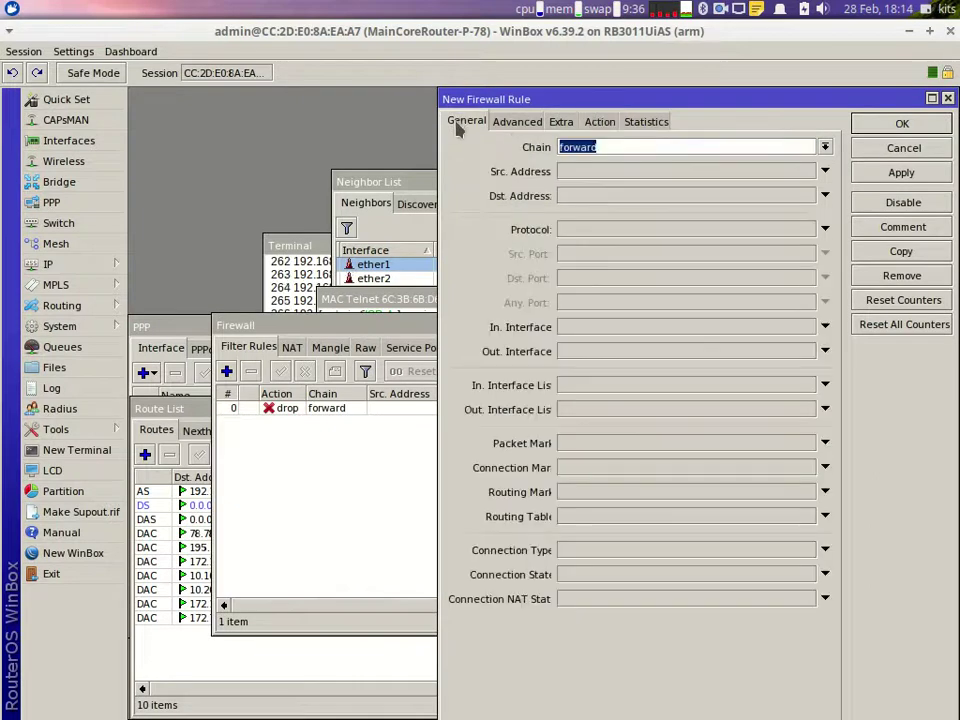
{"action": "left_click", "coordinate": [577, 178]}
{"action": "type", "text": "1"}
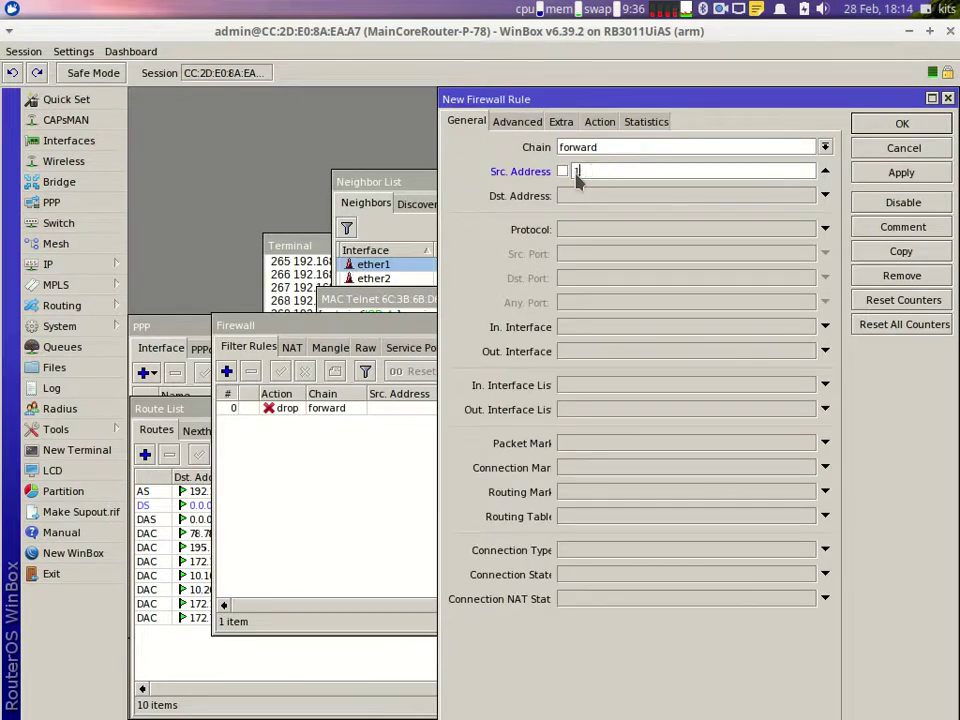
{"action": "type", "text": "72."}
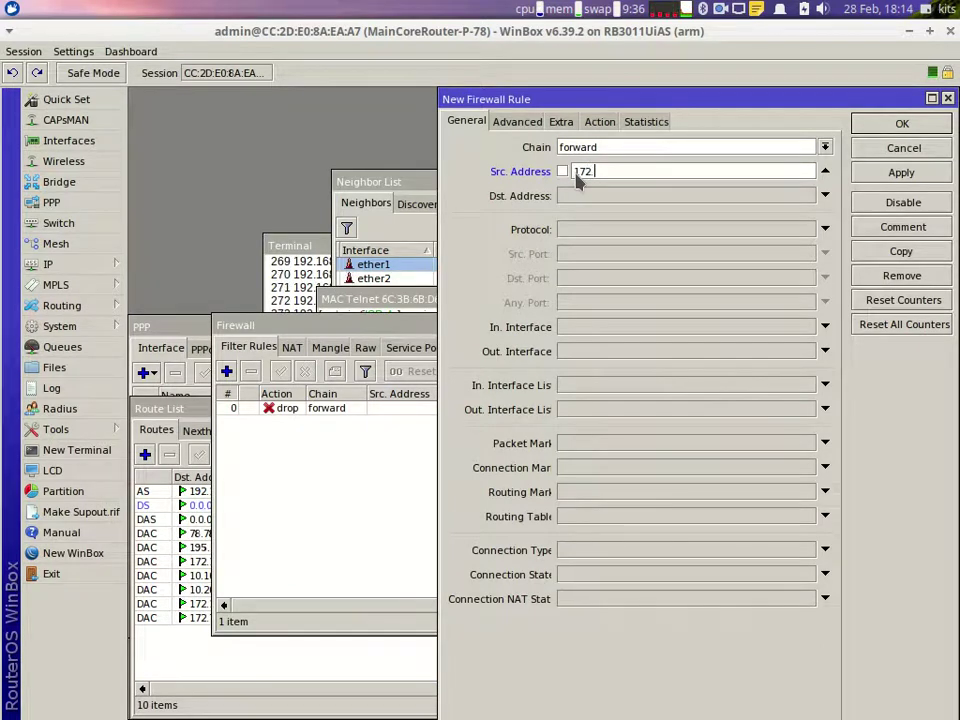
{"action": "left_click", "coordinate": [748, 695]}
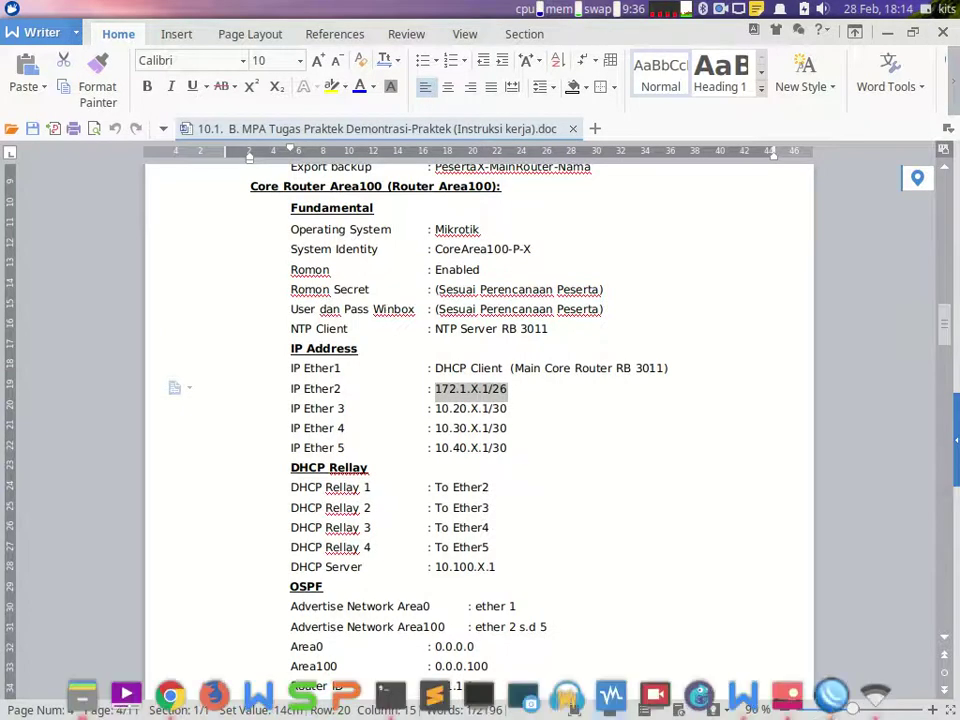
{"action": "left_click", "coordinate": [788, 694]}
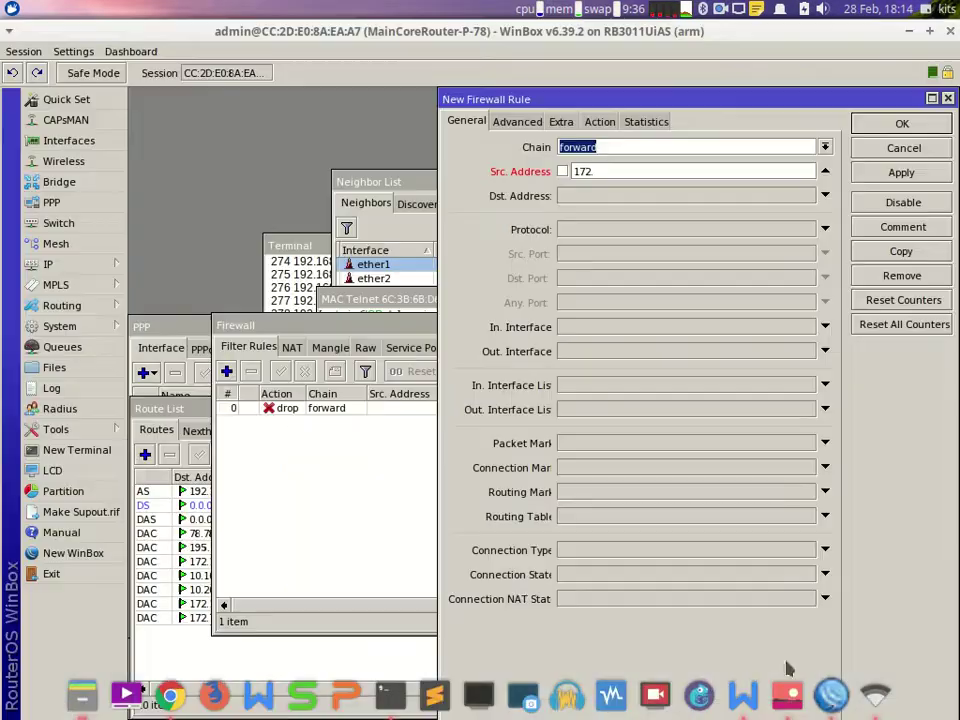
{"action": "left_click", "coordinate": [676, 170]}
{"action": "type", "text": "1"}
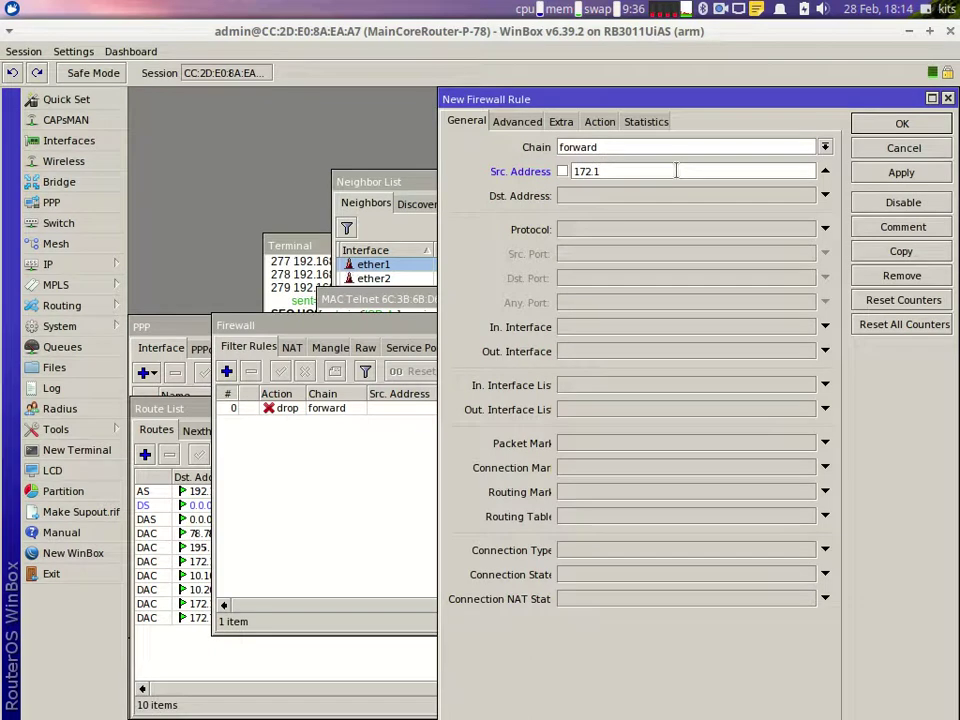
{"action": "type", "text": "."}
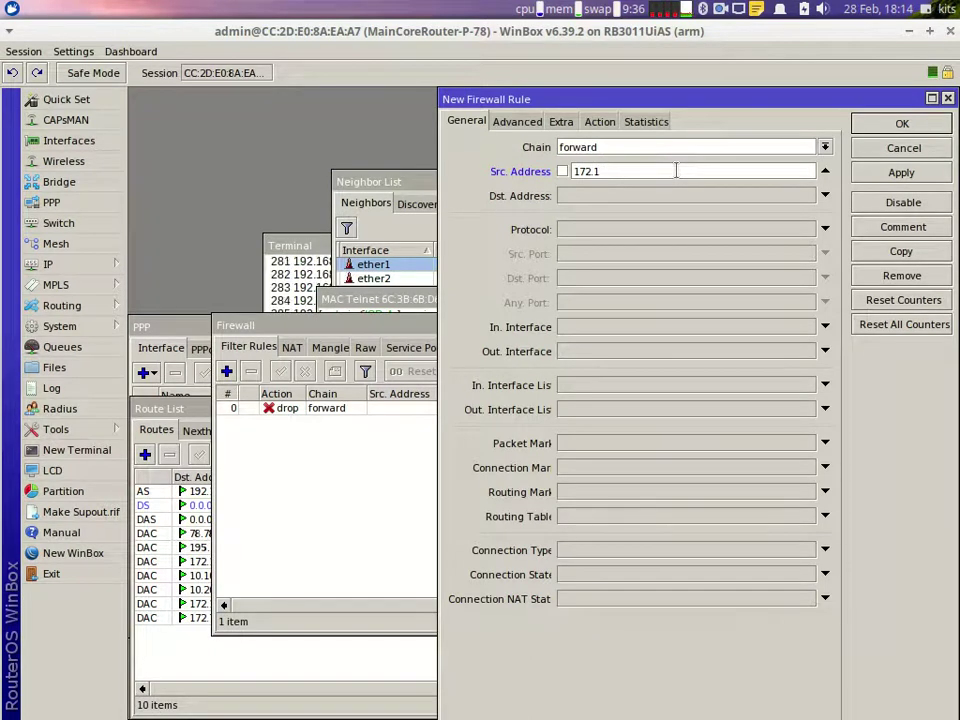
{"action": "type", "text": "78.0/26"}
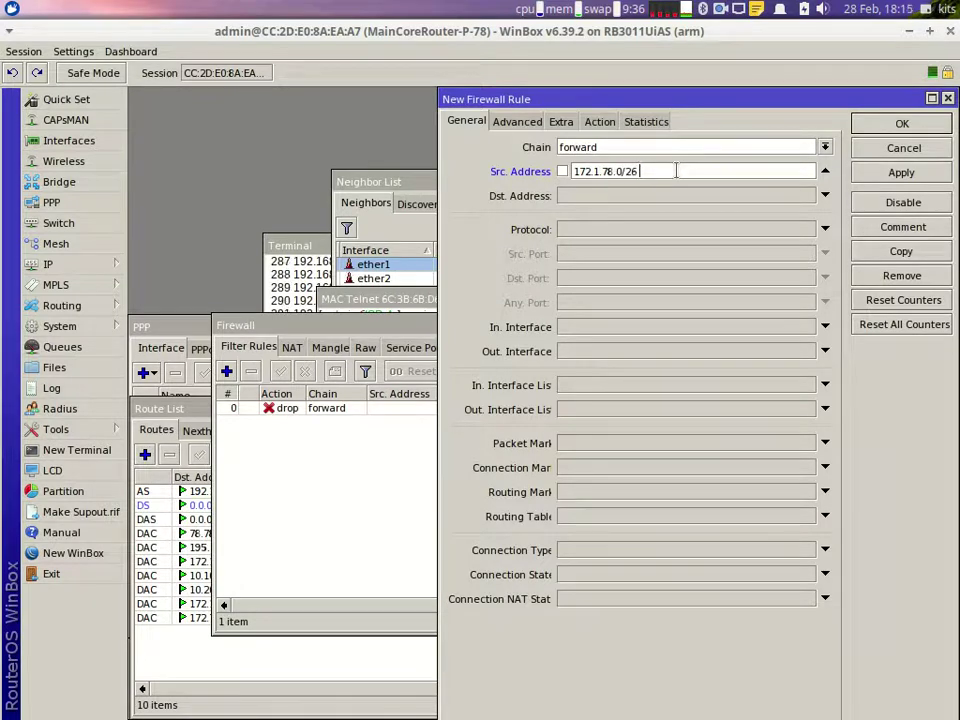
Step: Set the rule's action to drop
{"action": "left_click", "coordinate": [599, 124]}
{"action": "left_click", "coordinate": [597, 150]}
{"action": "left_click", "coordinate": [570, 209]}
{"action": "left_click", "coordinate": [583, 156]}
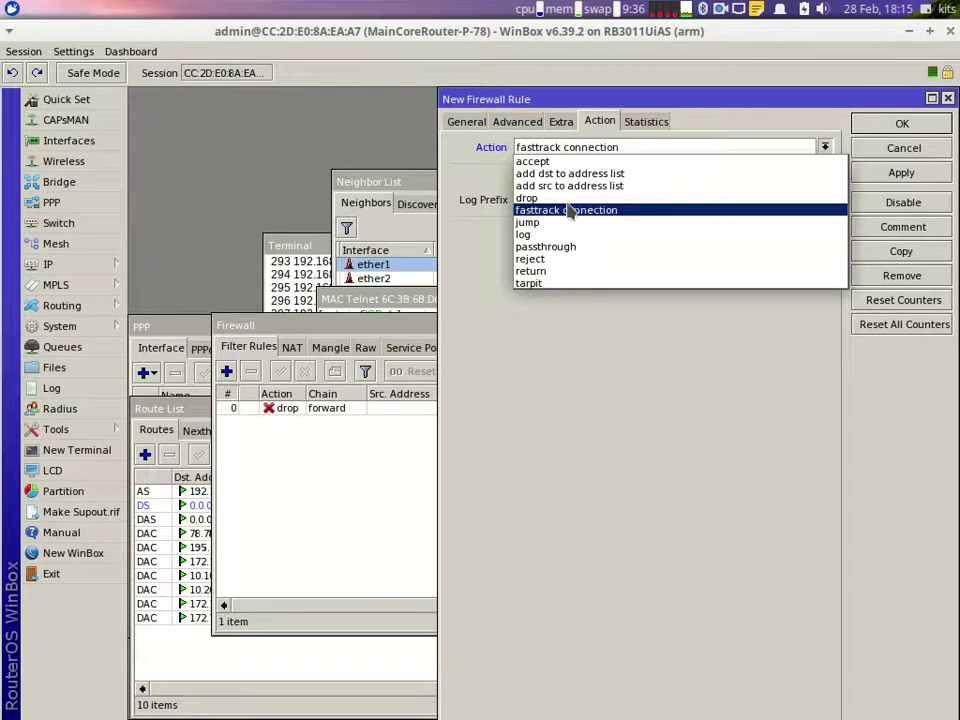
{"action": "left_click", "coordinate": [570, 199]}
{"action": "left_click", "coordinate": [464, 122]}
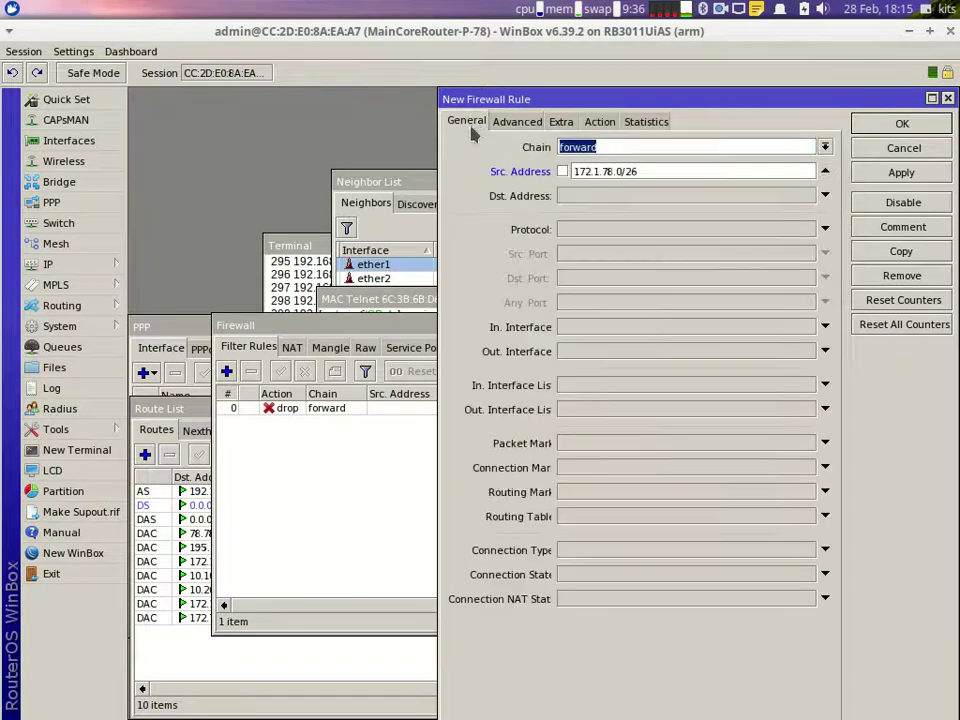
{"action": "left_click", "coordinate": [667, 174]}
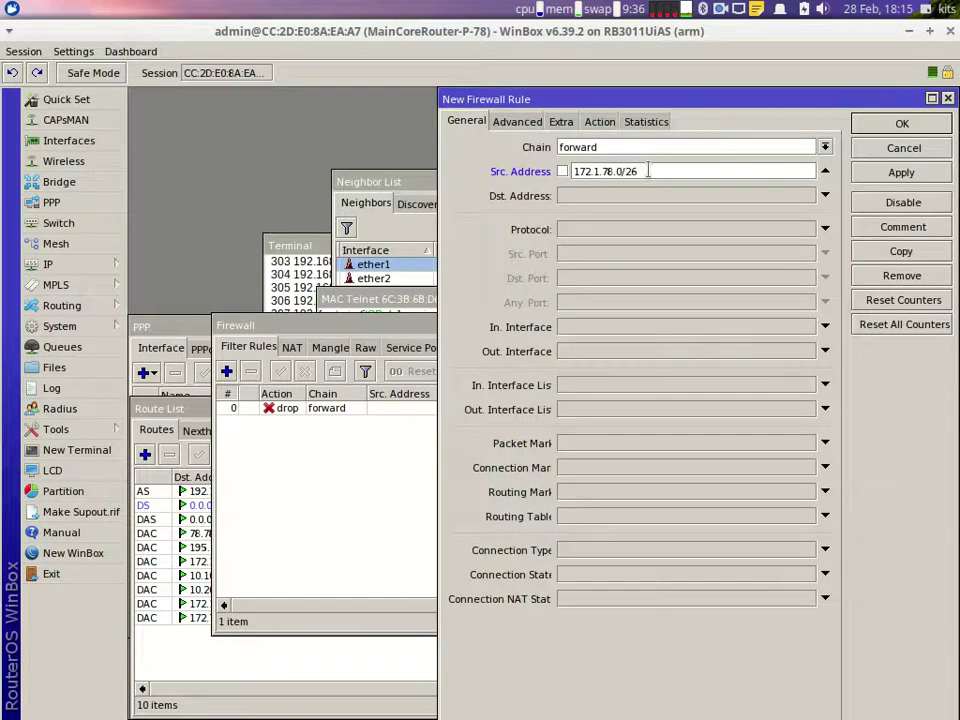
{"action": "left_click", "coordinate": [599, 122]}
Step: Limit the rule to 18:00:00–23:59:00 under Extra > Time and apply it
{"action": "left_click", "coordinate": [563, 123]}
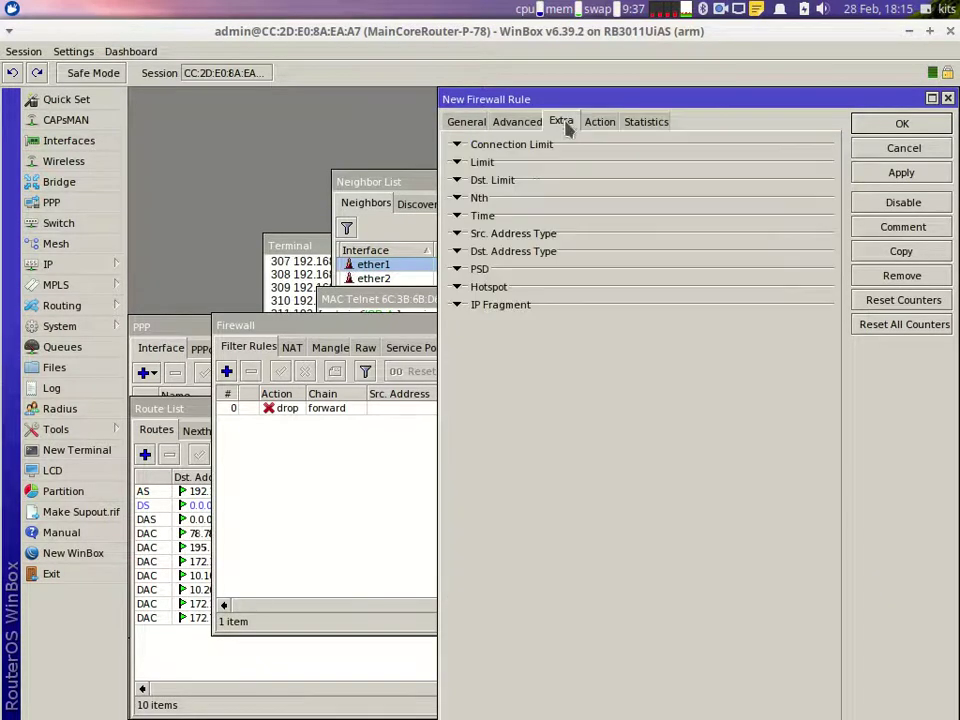
{"action": "left_click", "coordinate": [457, 216]}
{"action": "mouse_move", "coordinate": [810, 708]}
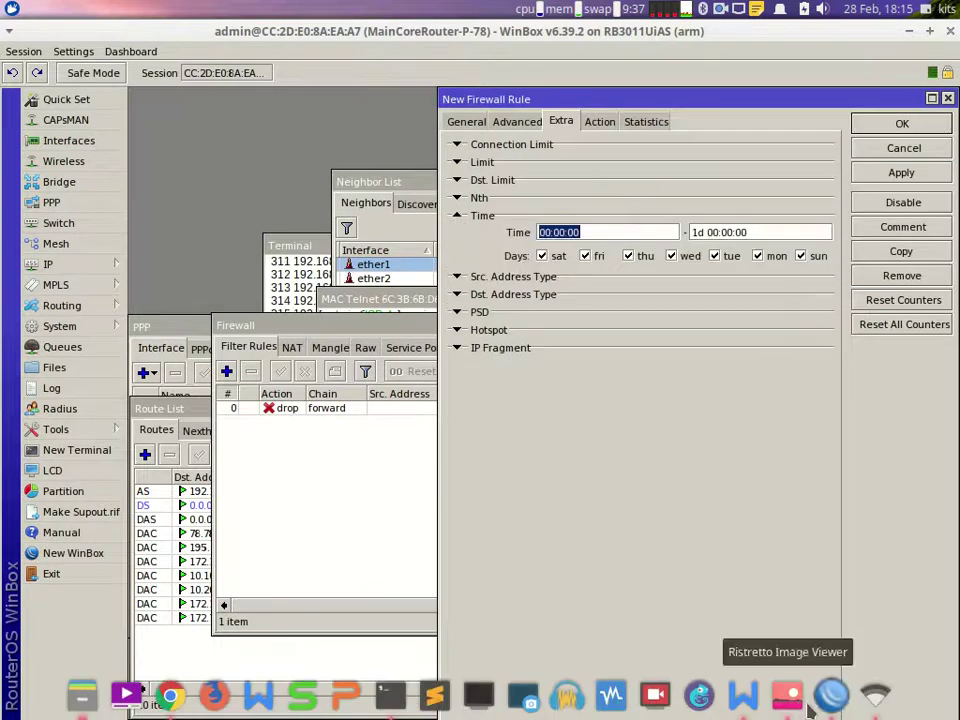
{"action": "left_click", "coordinate": [743, 695]}
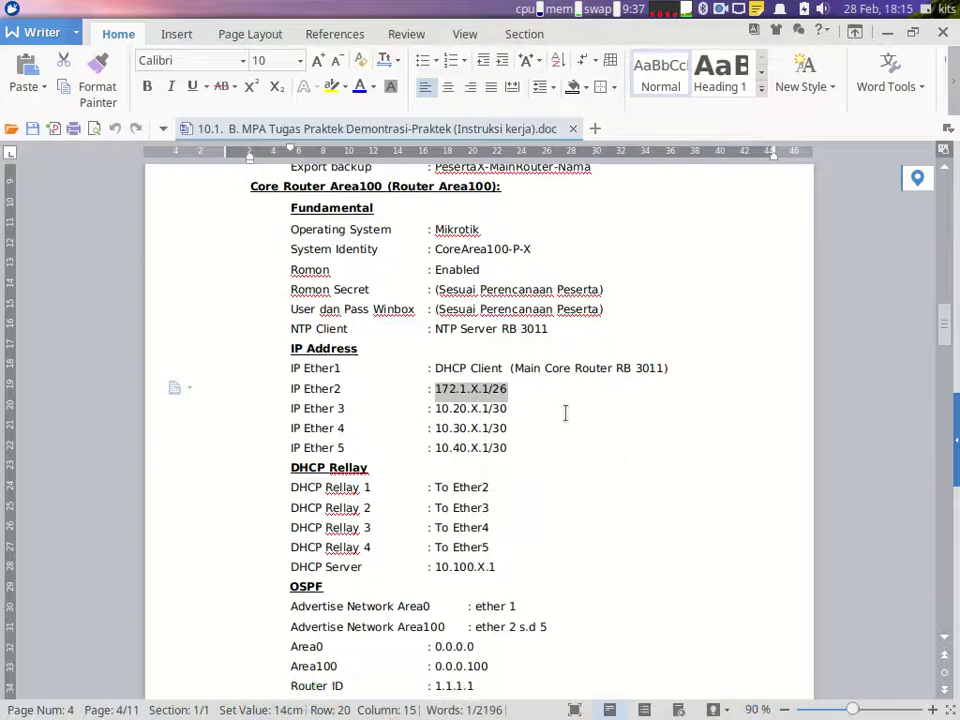
{"action": "scroll", "coordinate": [565, 413], "scroll_direction": "up", "scroll_amount": 10}
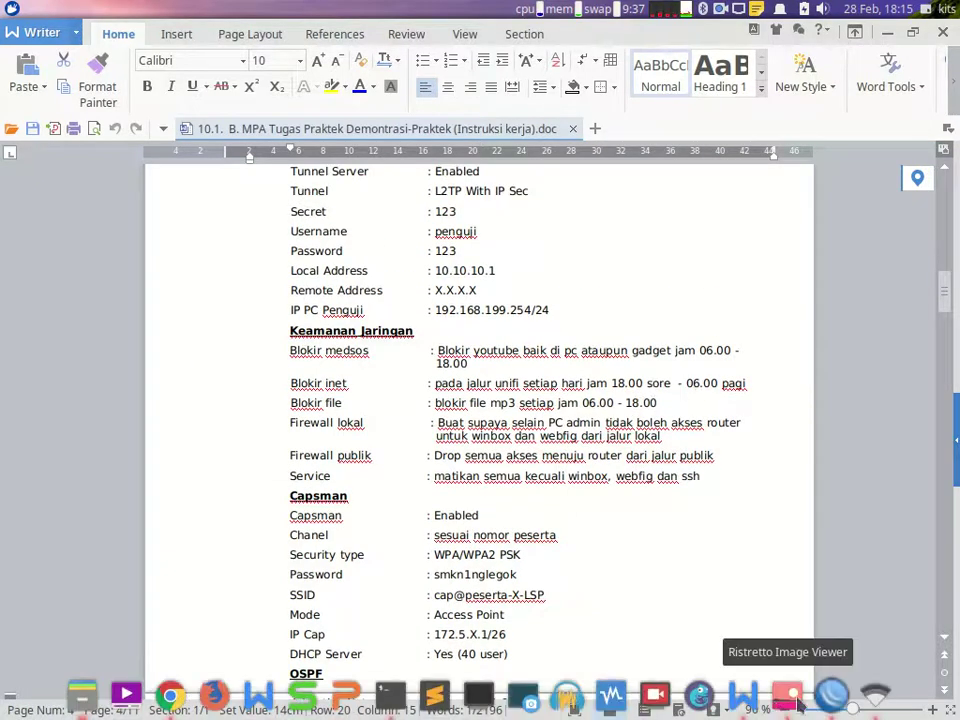
{"action": "left_click", "coordinate": [828, 695]}
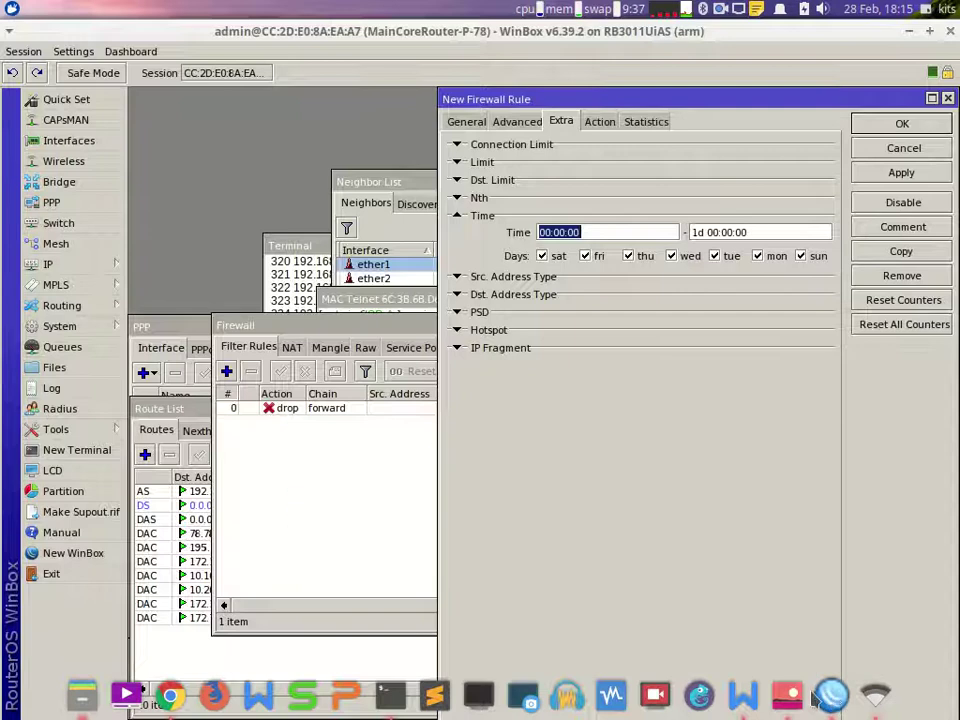
{"action": "double_click", "coordinate": [549, 232]}
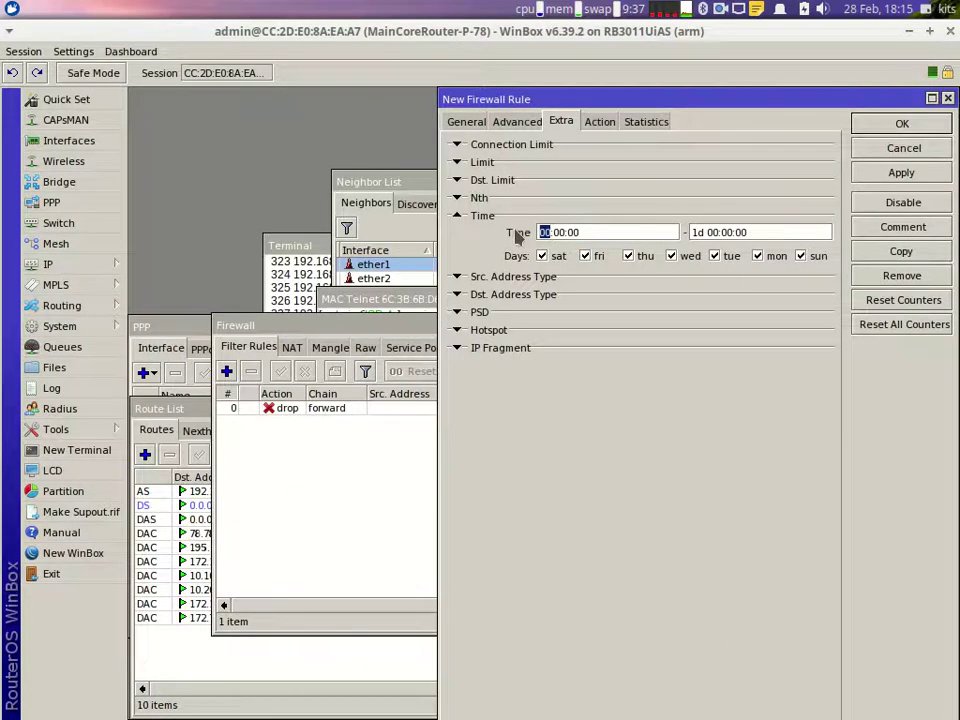
{"action": "type", "text": "18"}
{"action": "left_click", "coordinate": [720, 232]}
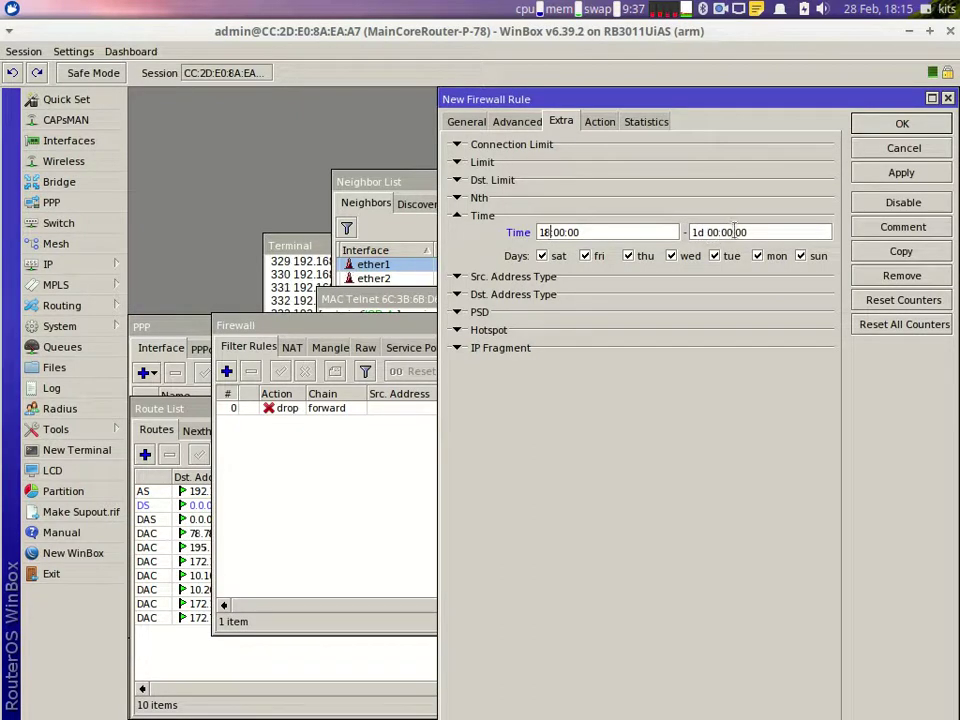
{"action": "left_click_drag", "start_coordinate": [731, 232], "coordinate": [608, 218]}
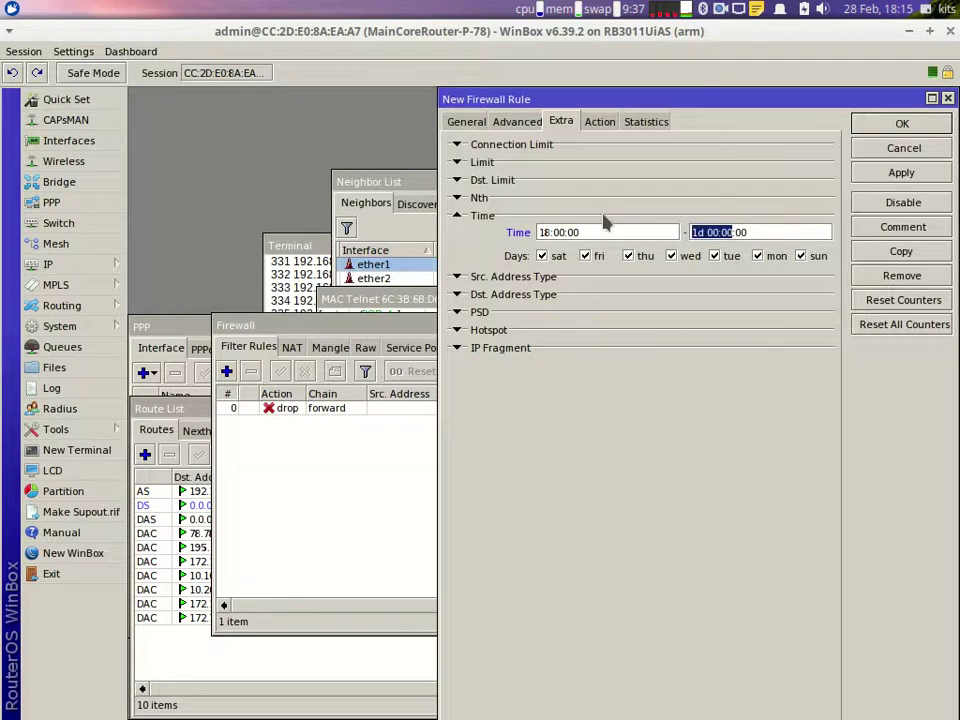
{"action": "type", "text": "2"}
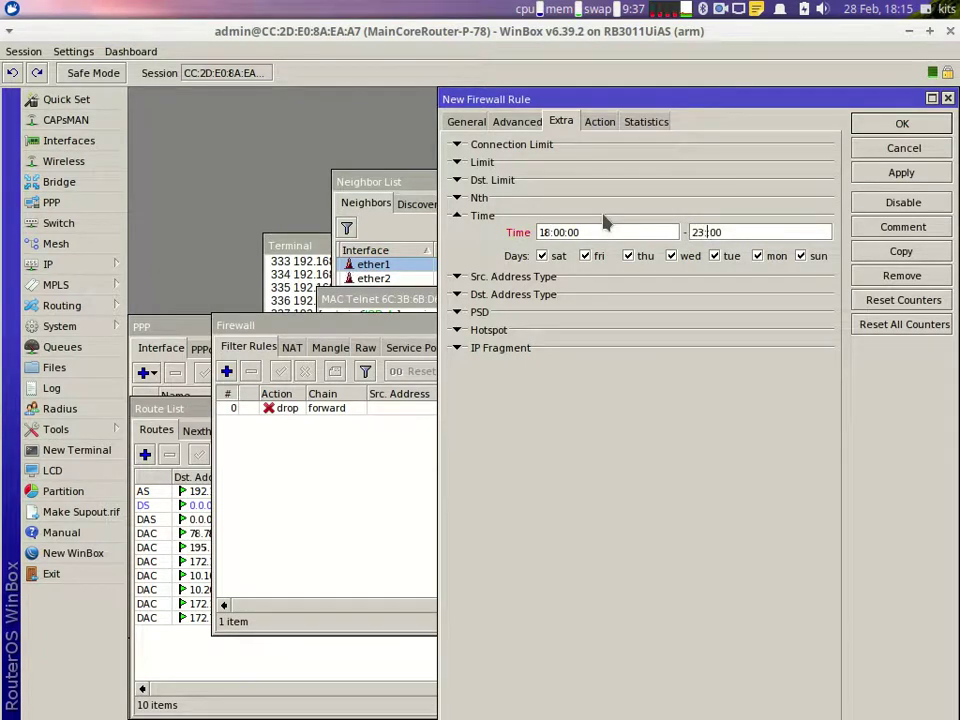
{"action": "type", "text": "3:59:"}
{"action": "left_click", "coordinate": [893, 175]}
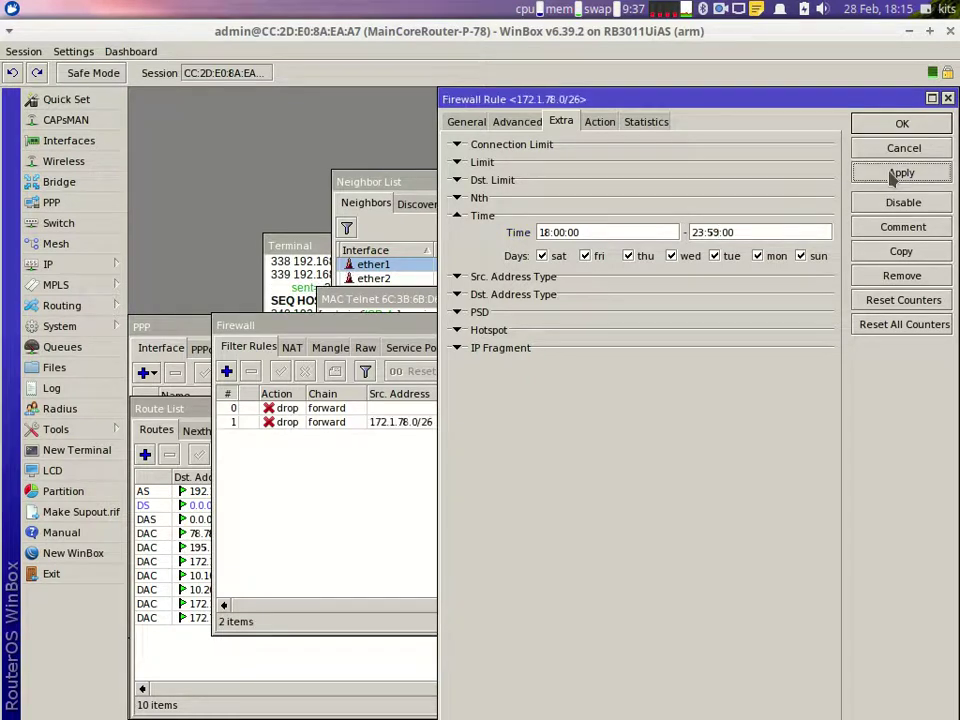
Step: Copy the rule, set the copy's time to 00:00:00–06:00:00, and close both editors
{"action": "left_click", "coordinate": [891, 255]}
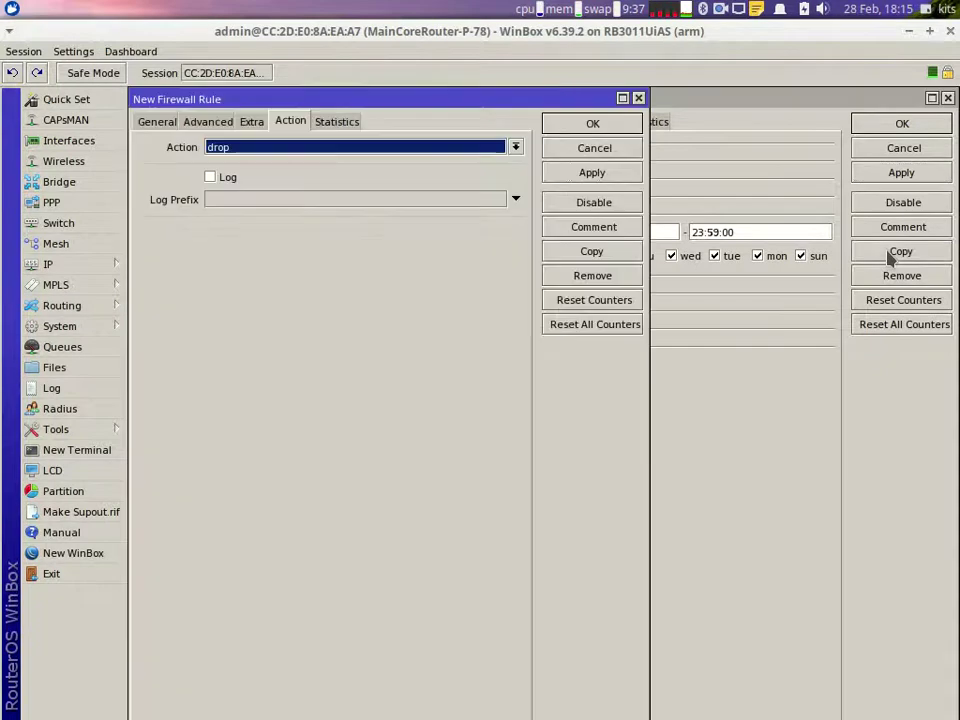
{"action": "left_click", "coordinate": [250, 121]}
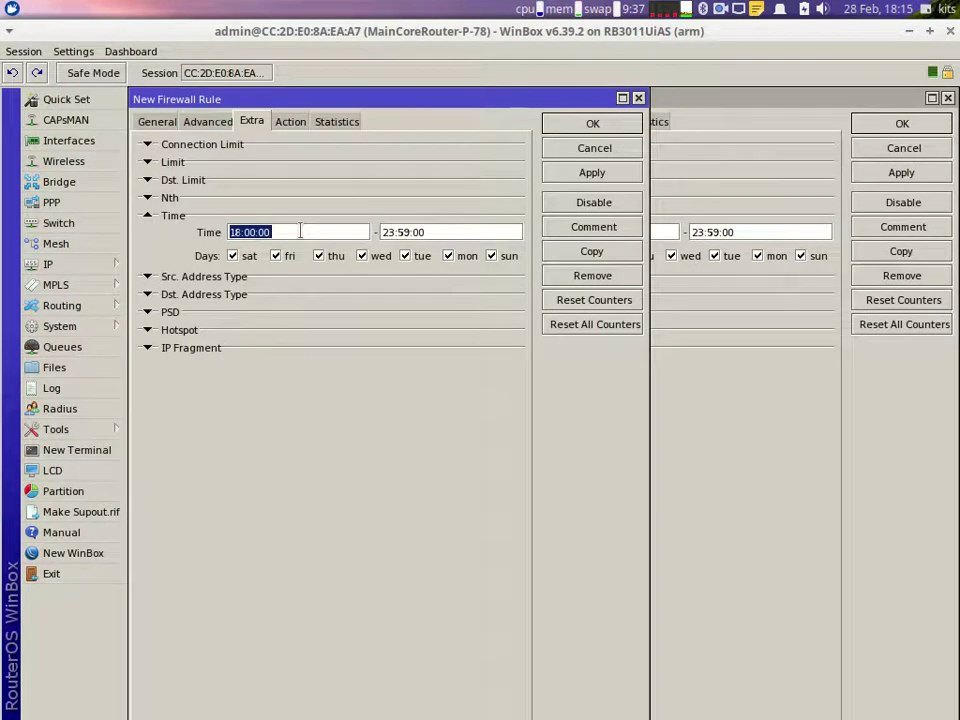
{"action": "type", "text": "00"}
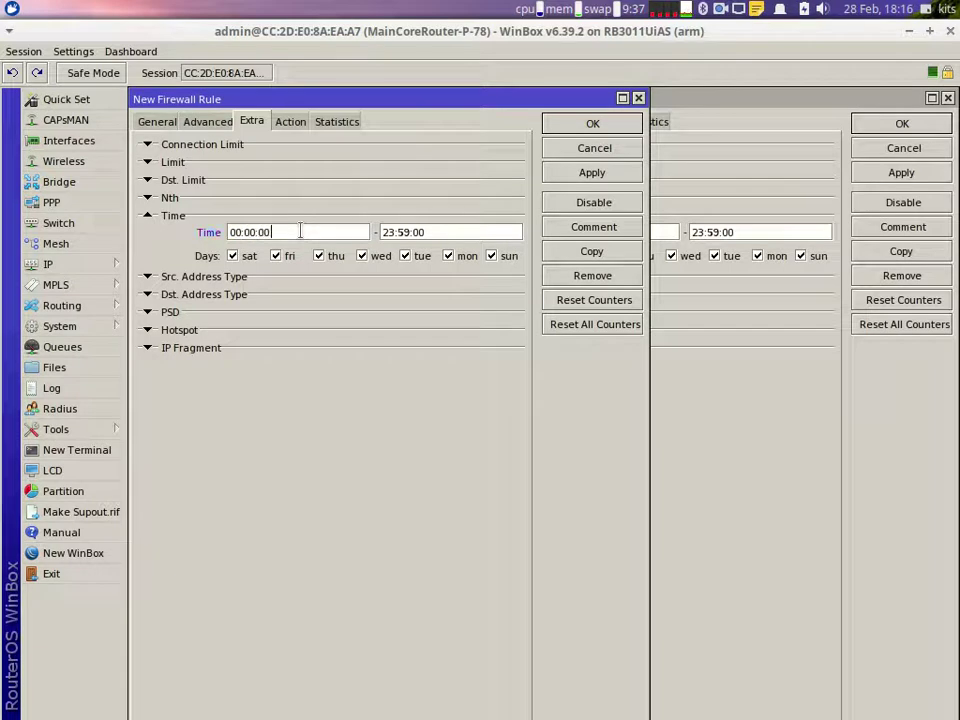
{"action": "key", "text": "Tab"}
{"action": "type", "text": "06:00:"}
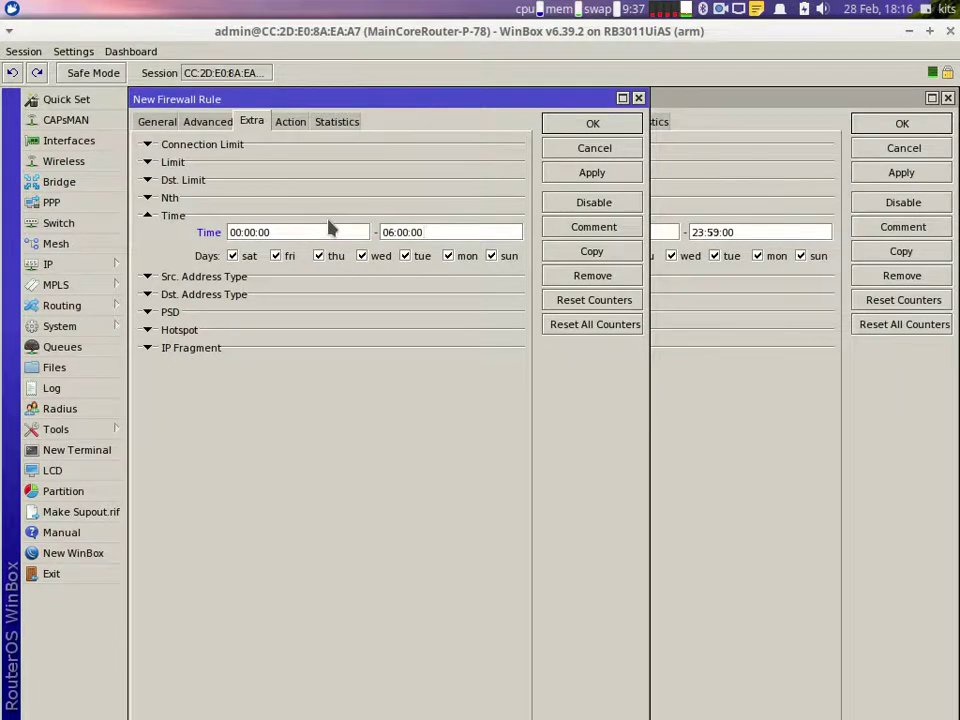
{"action": "type", "text": "00"}
{"action": "key", "text": "Return"}
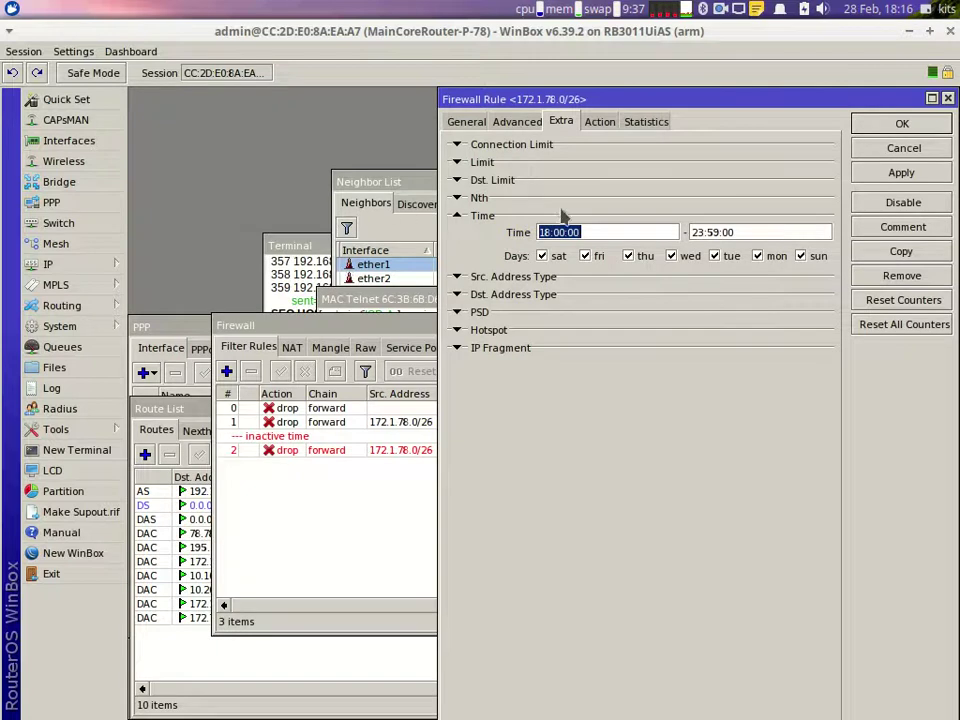
{"action": "left_click", "coordinate": [902, 123]}
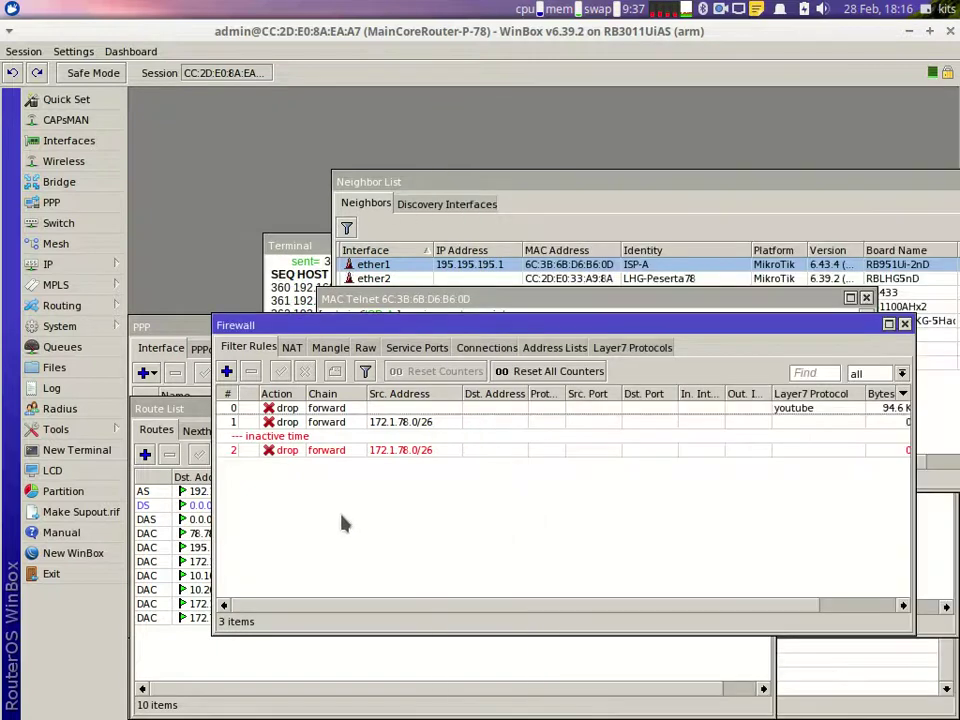
Step: Open the YouTube drop rule for editing and expand its Time settings
{"action": "left_click", "coordinate": [296, 455]}
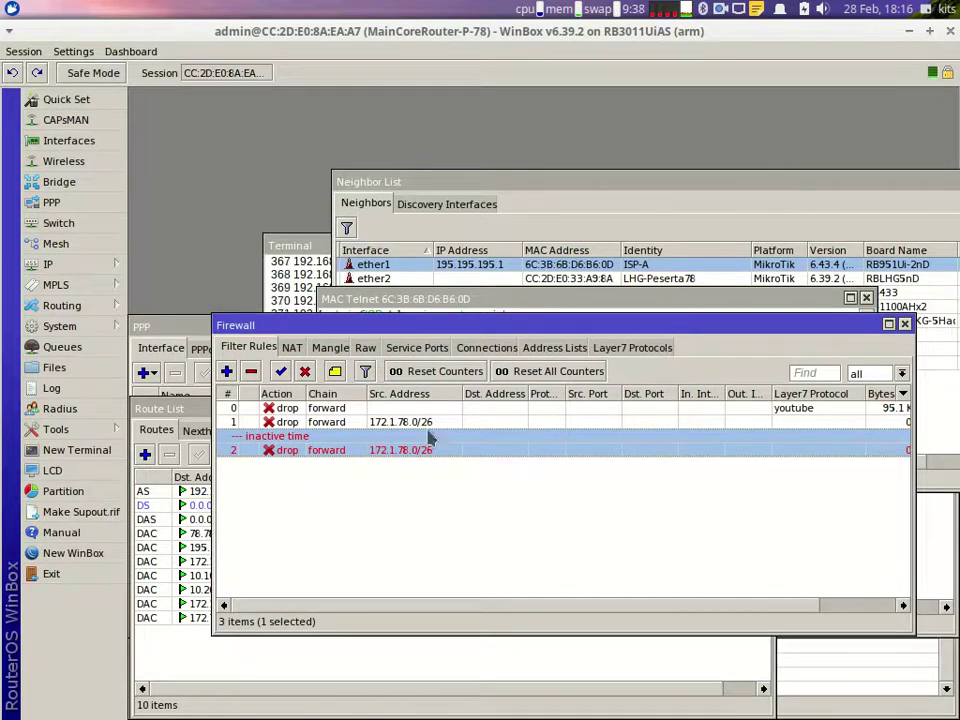
{"action": "left_click", "coordinate": [466, 410]}
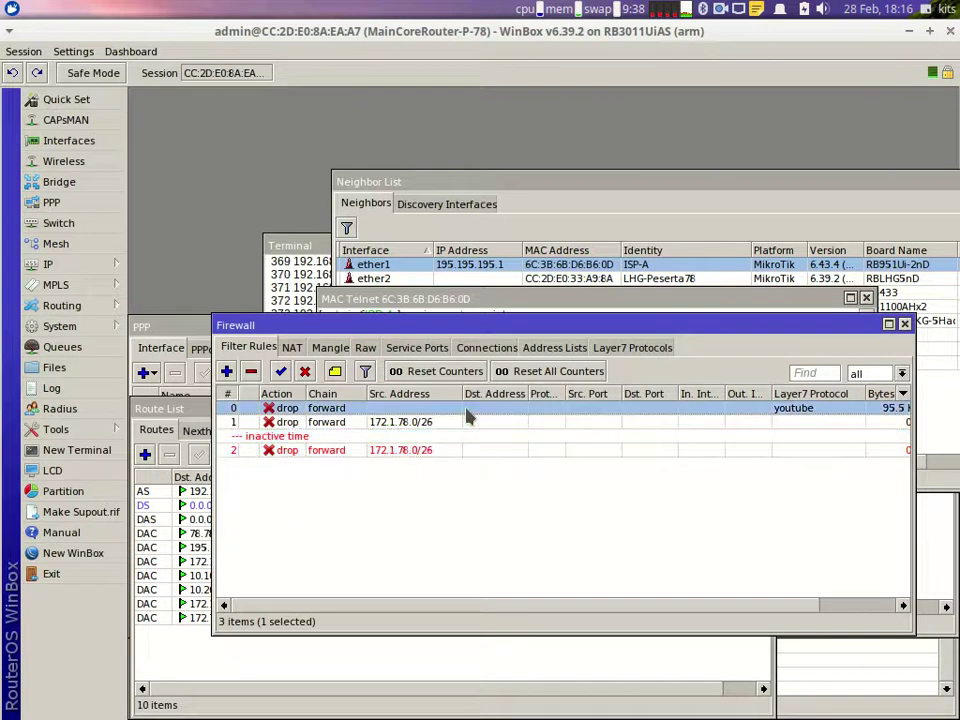
{"action": "double_click", "coordinate": [466, 410]}
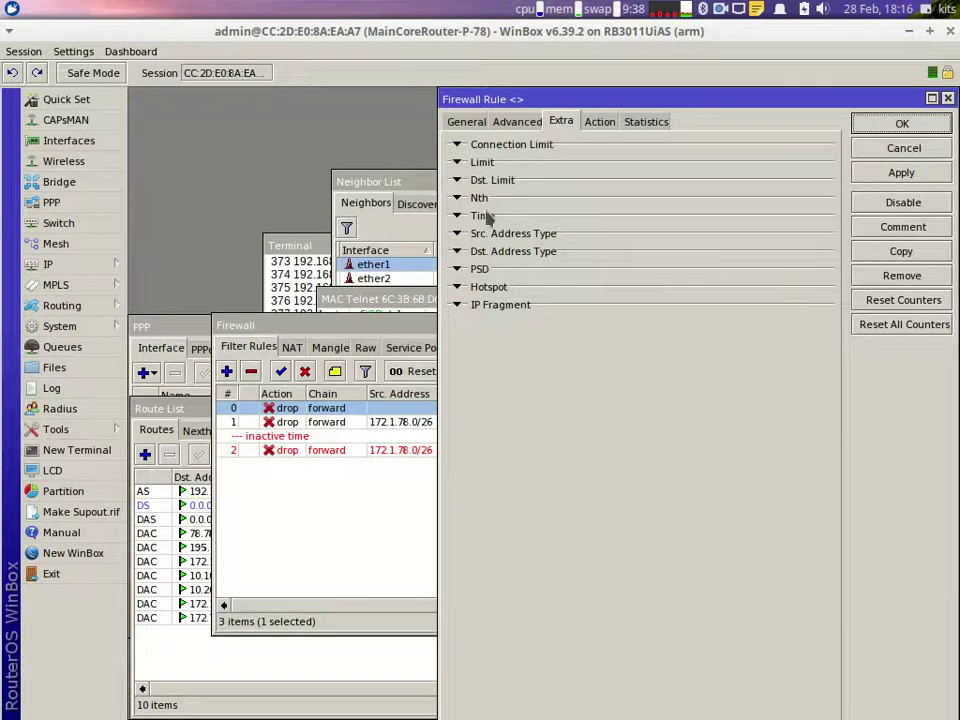
{"action": "left_click", "coordinate": [457, 216]}
{"action": "mouse_move", "coordinate": [700, 705]}
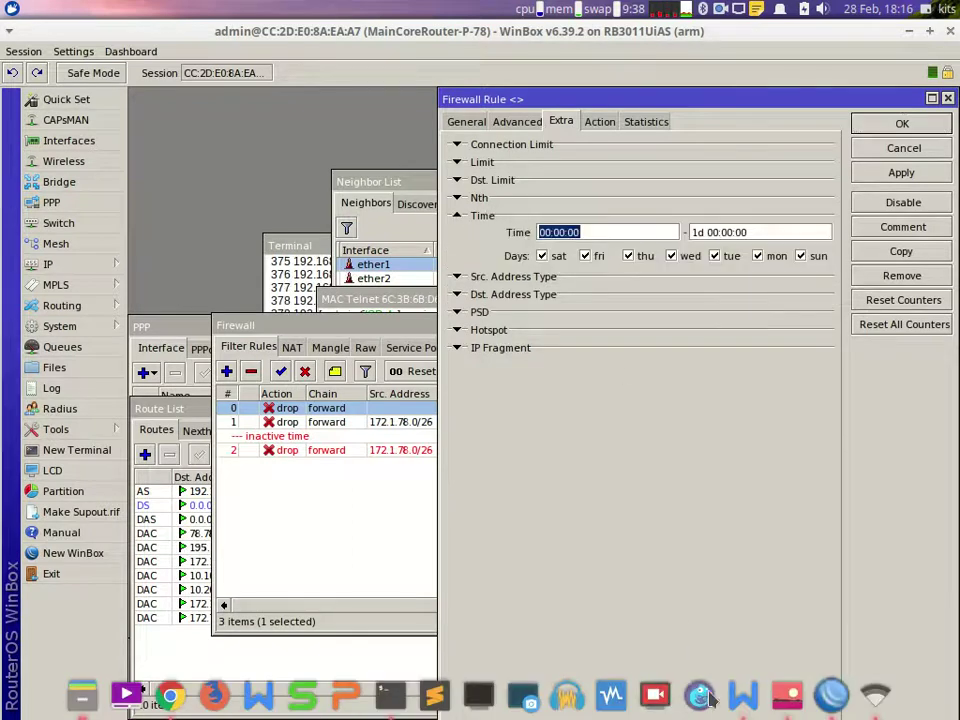
{"action": "left_click", "coordinate": [742, 695]}
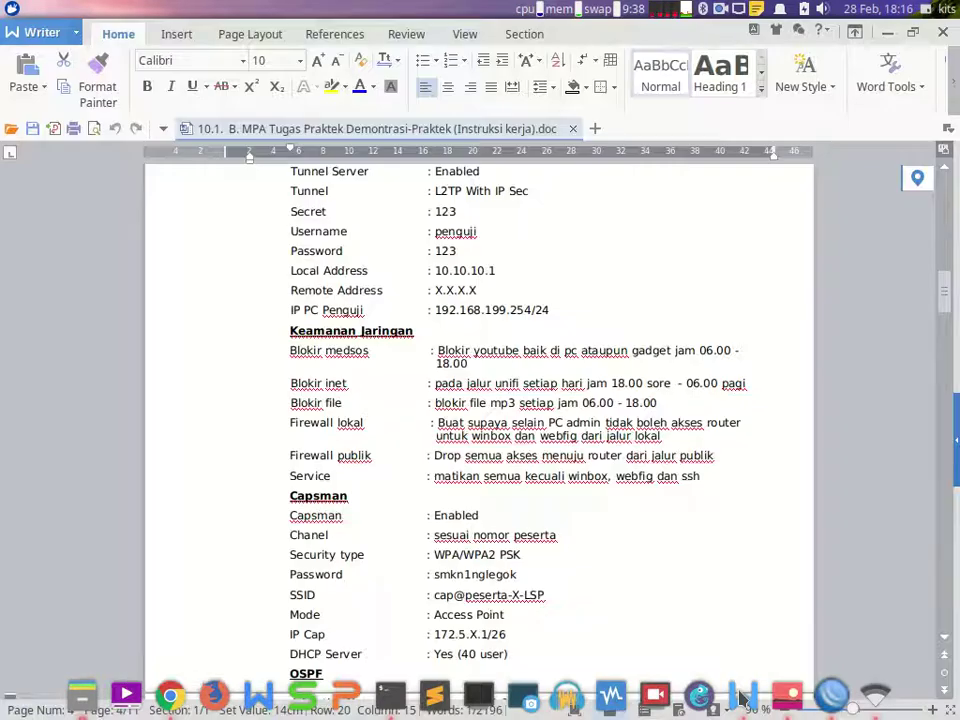
{"action": "left_click", "coordinate": [740, 697]}
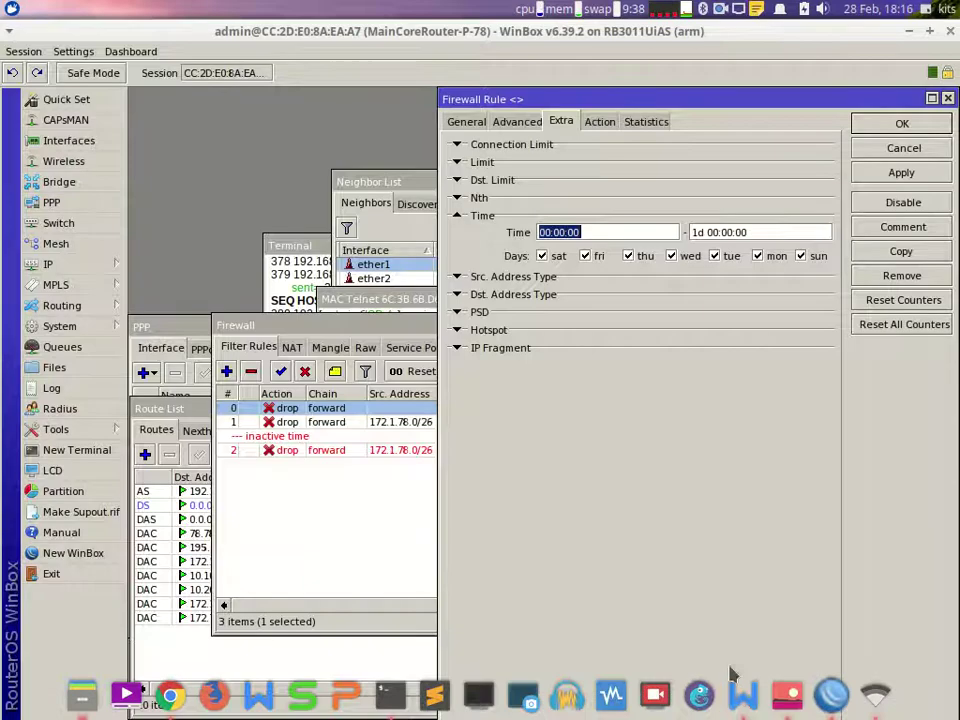
Step: Set the rule's time window to 06:00:00–18:00:00 and save it
{"action": "left_click", "coordinate": [545, 232]}
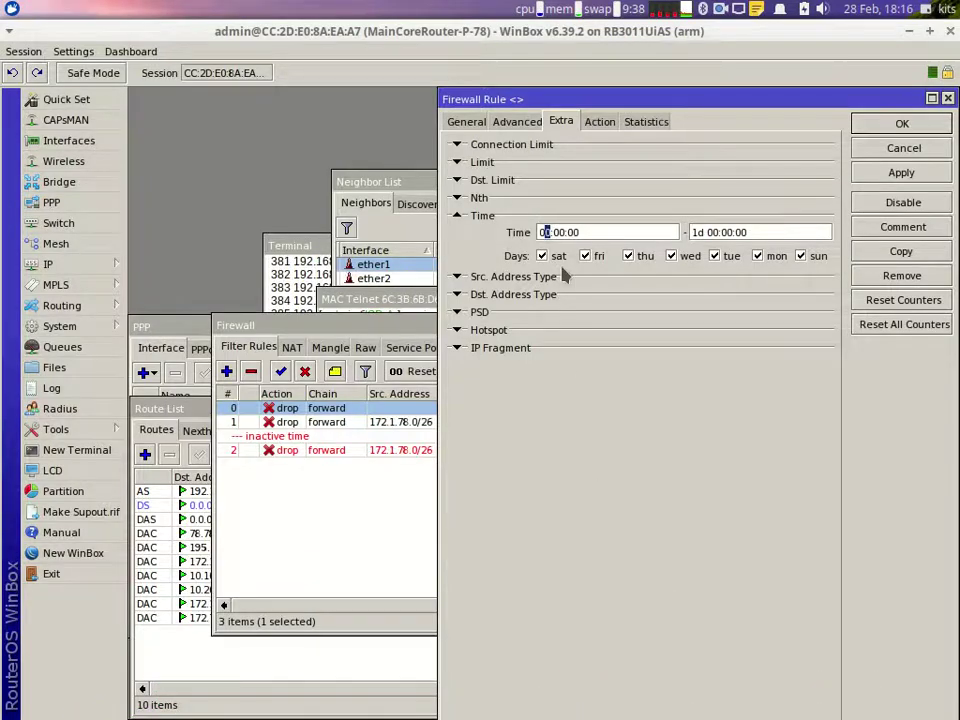
{"action": "type", "text": "6"}
{"action": "left_click_drag", "start_coordinate": [718, 232], "coordinate": [663, 218]}
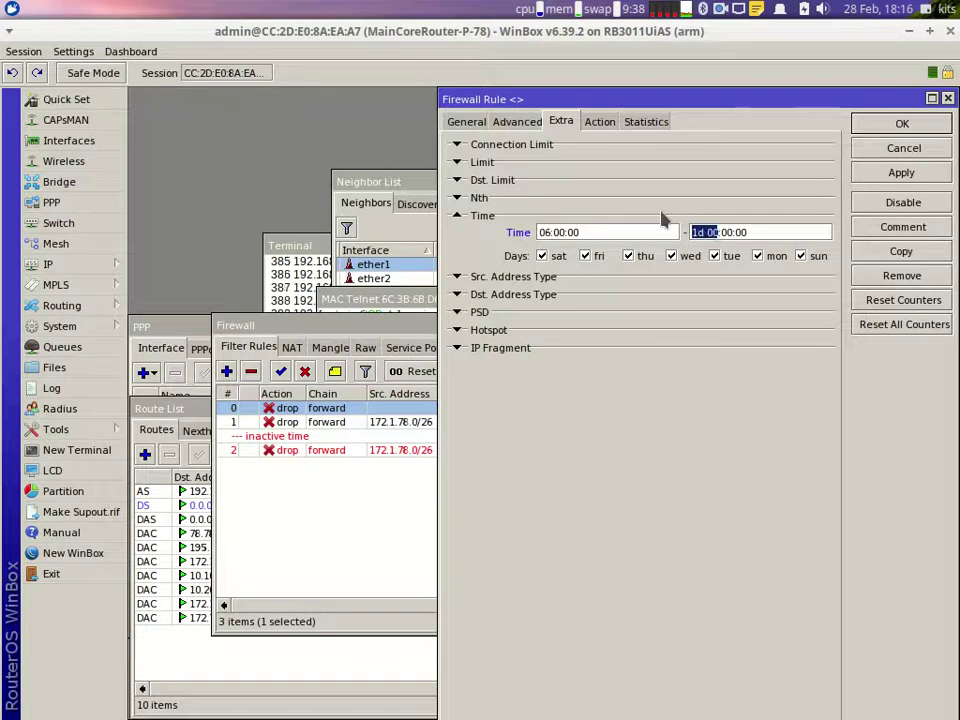
{"action": "type", "text": "18"}
{"action": "key", "text": "Return"}
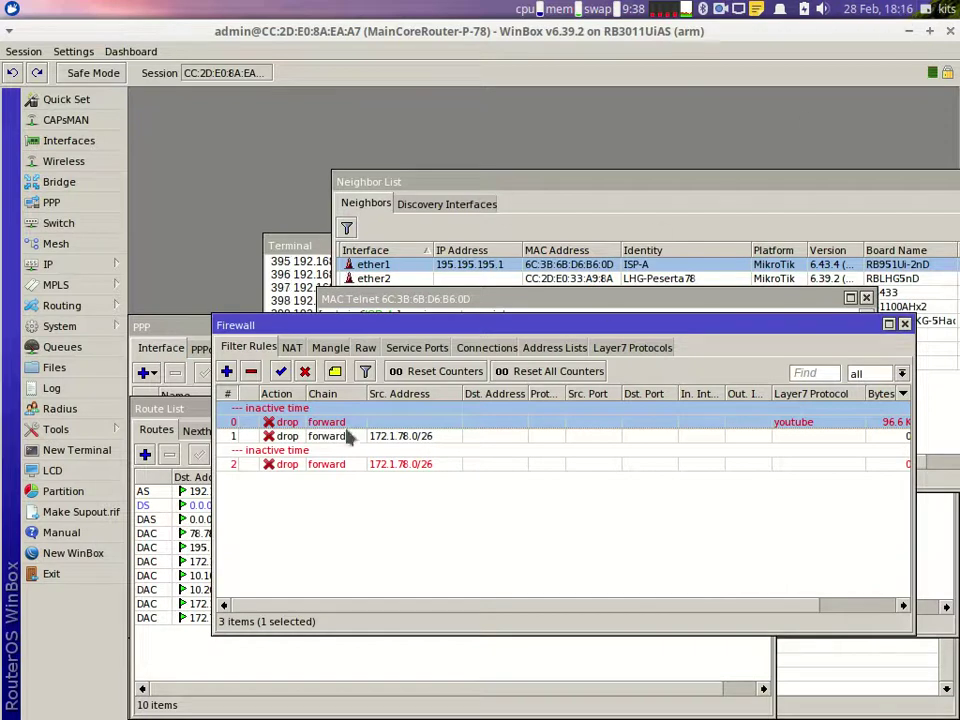
{"action": "mouse_move", "coordinate": [760, 700]}
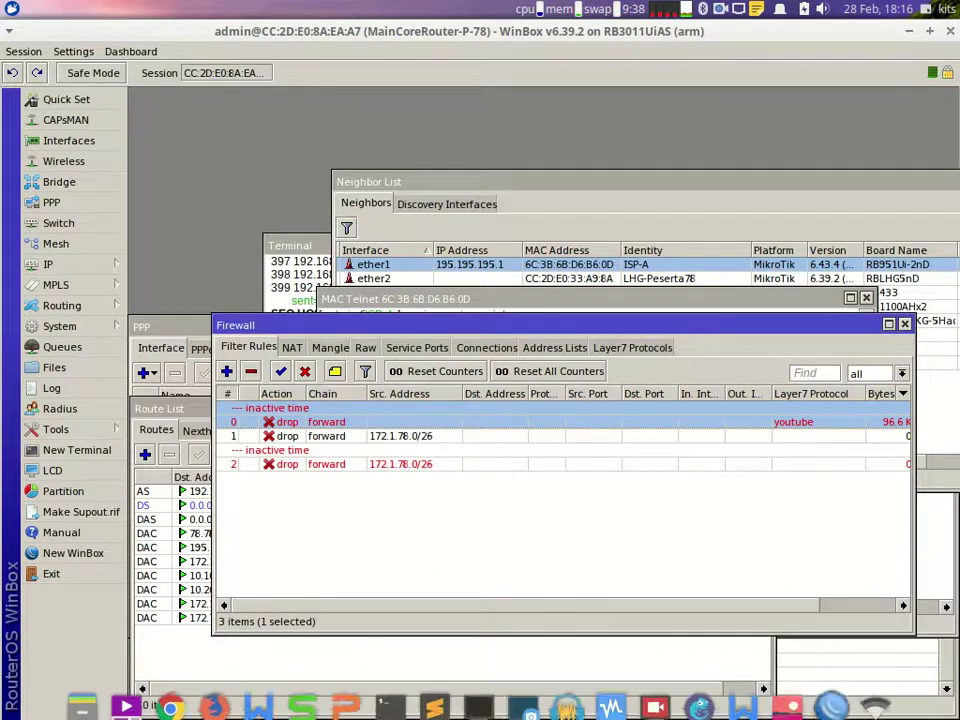
{"action": "left_click", "coordinate": [758, 694]}
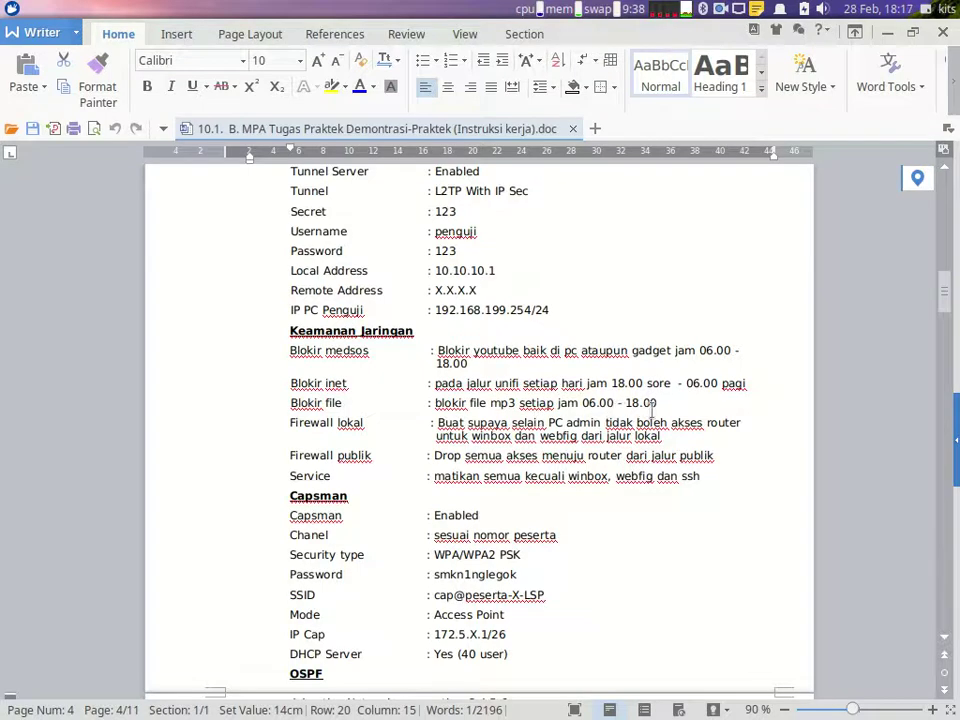
{"action": "left_click", "coordinate": [838, 700]}
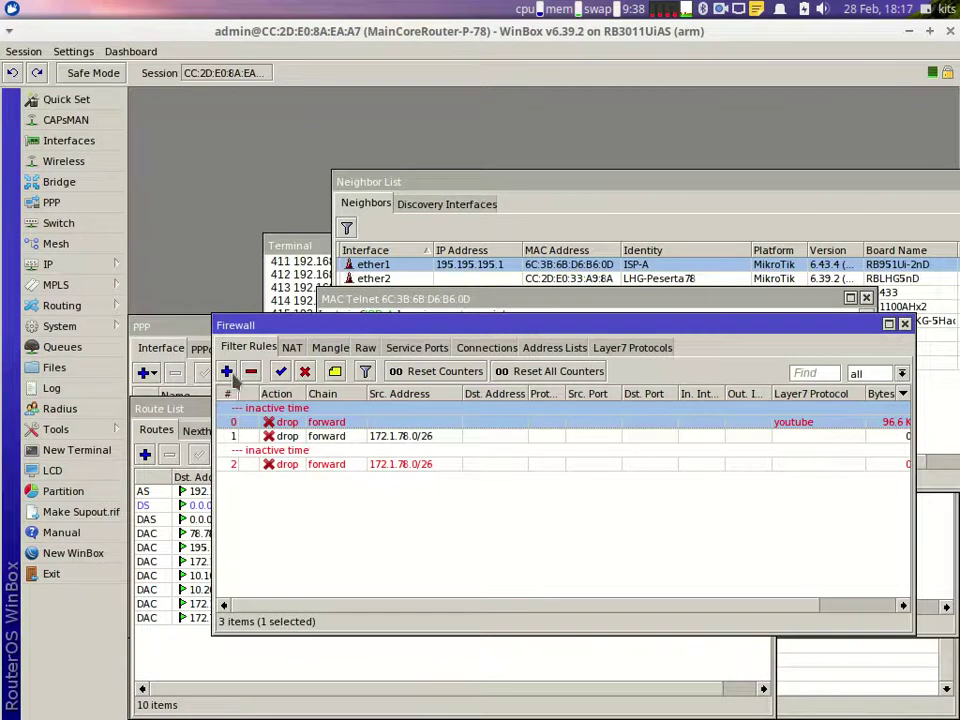
Step: Add a forward firewall rule that drops traffic whose content matches mp3
{"action": "left_click", "coordinate": [227, 372]}
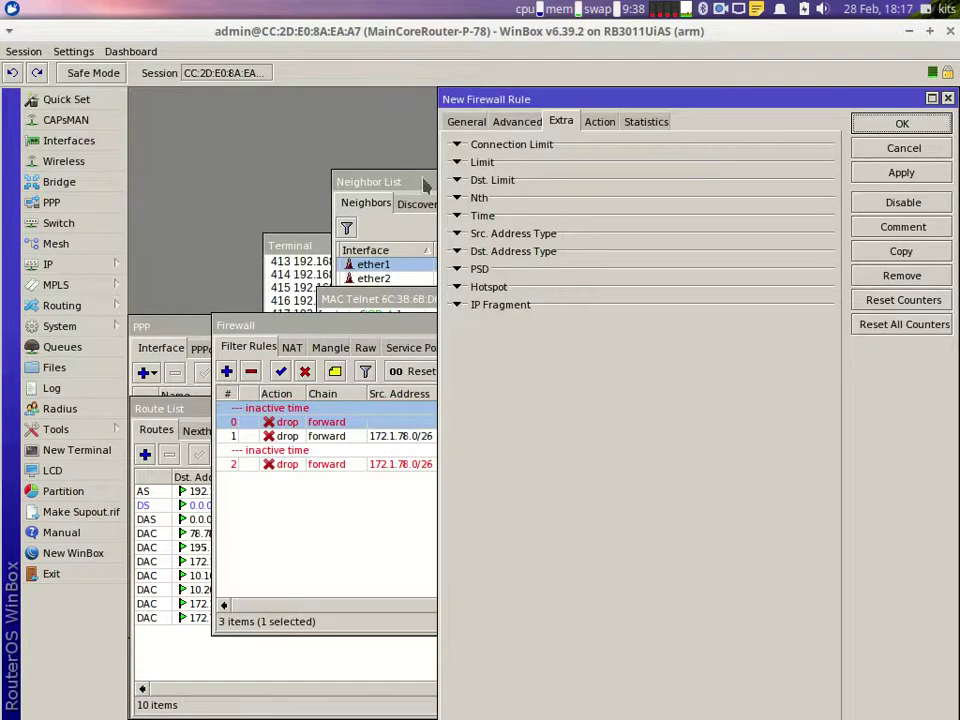
{"action": "left_click", "coordinate": [467, 121]}
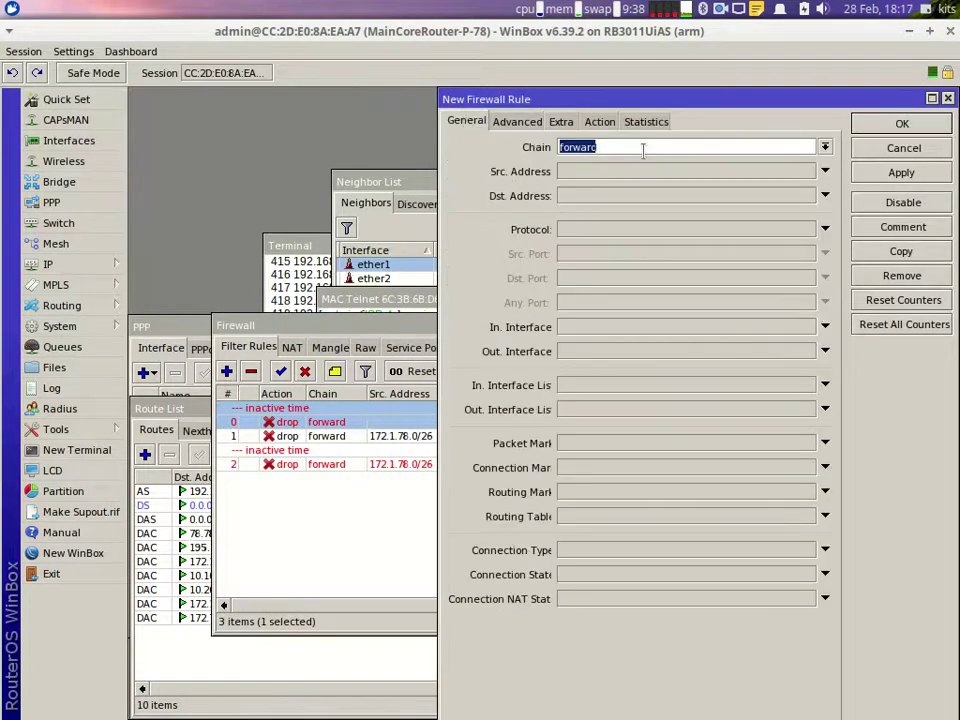
{"action": "left_click", "coordinate": [517, 121]}
{"action": "left_click", "coordinate": [585, 243]}
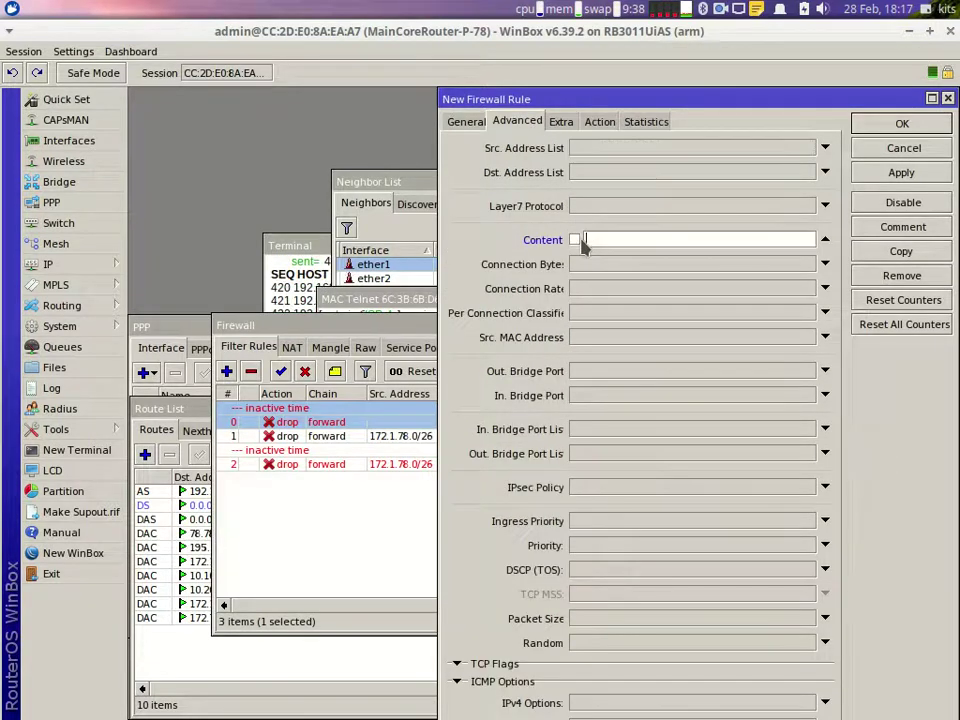
{"action": "type", "text": "mp3"}
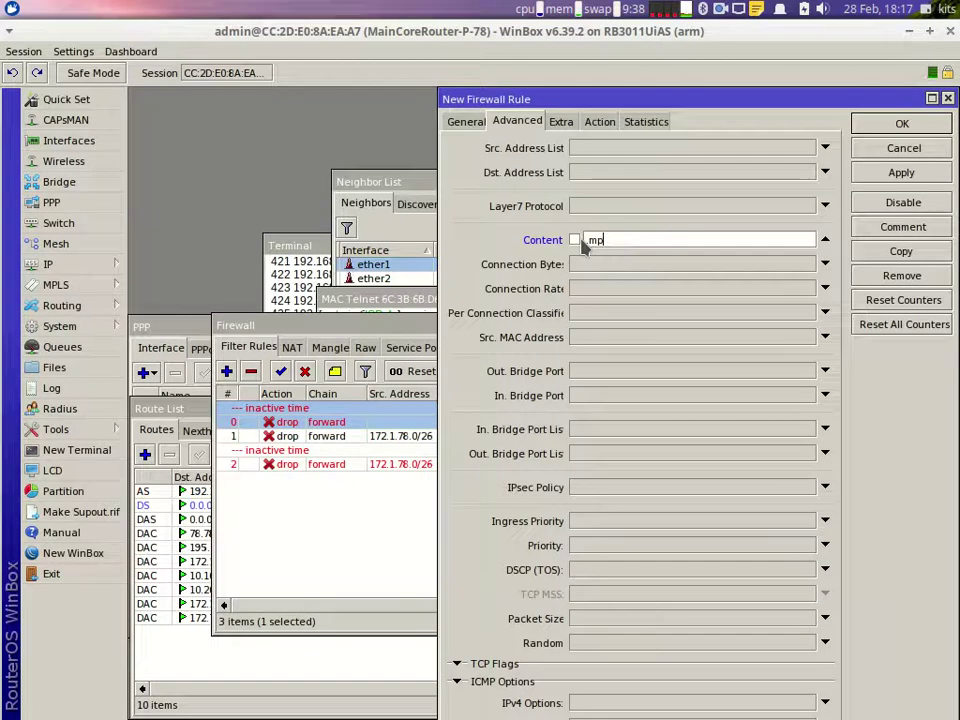
{"action": "left_click", "coordinate": [603, 122]}
{"action": "left_click", "coordinate": [603, 150]}
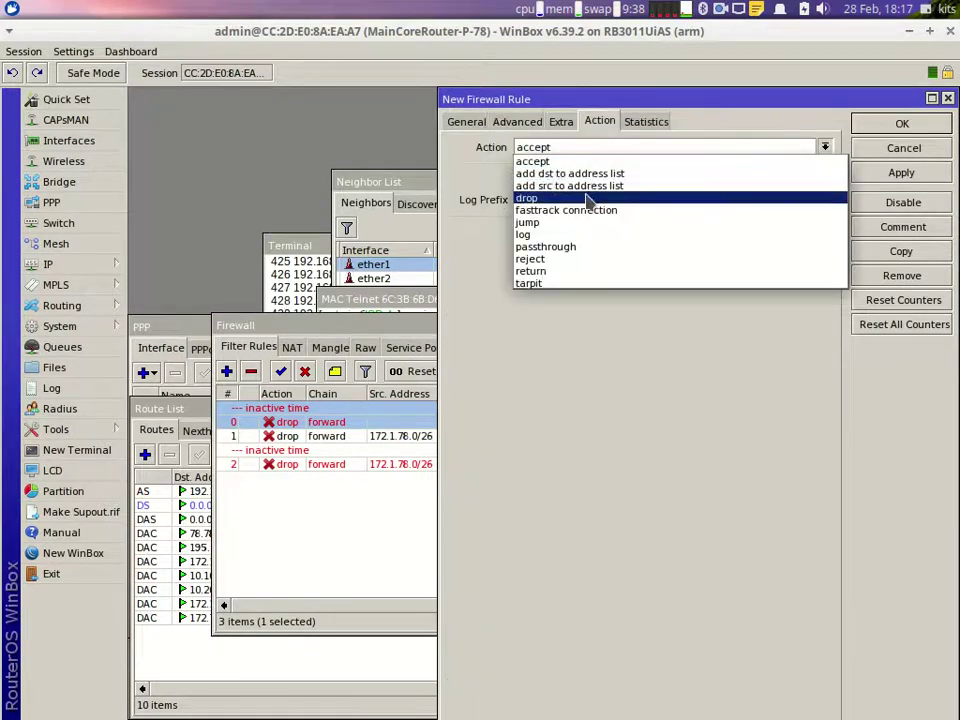
{"action": "left_click", "coordinate": [587, 198]}
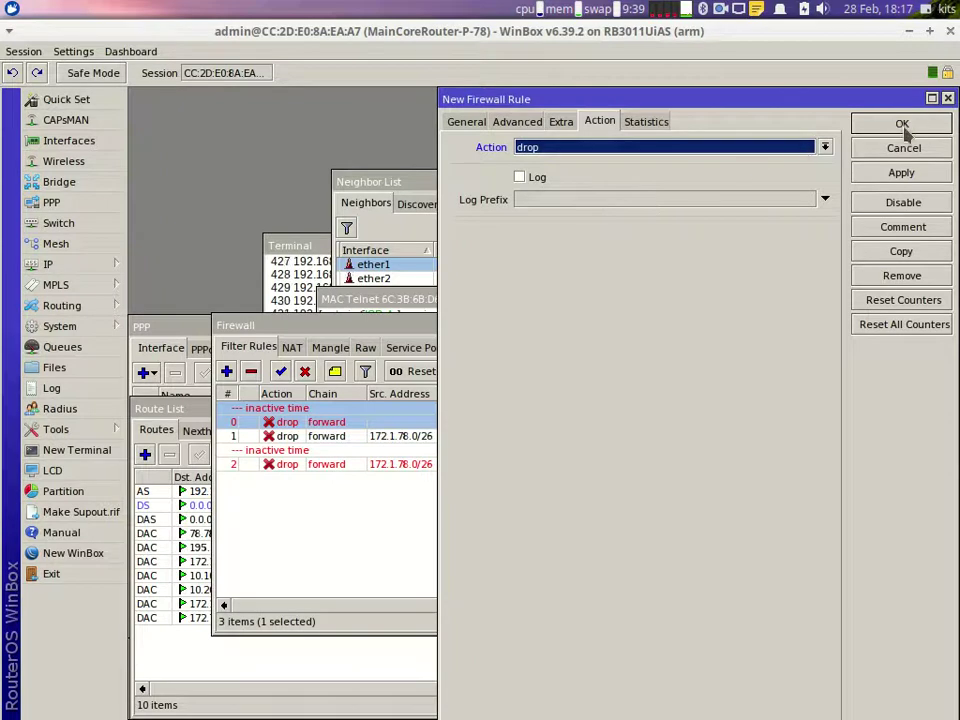
{"action": "left_click", "coordinate": [915, 123]}
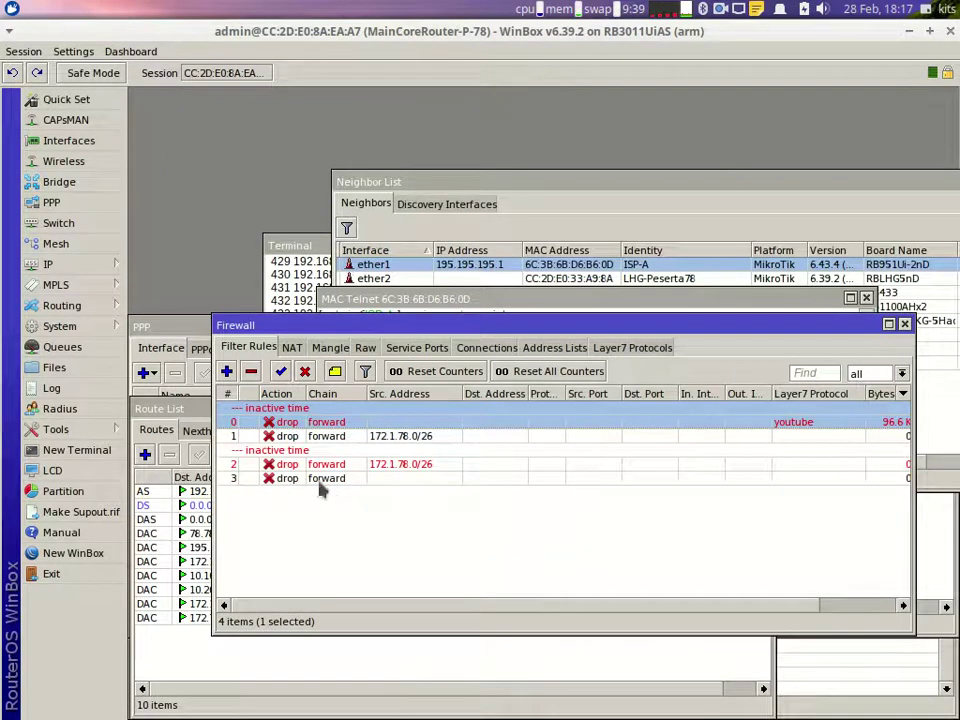
{"action": "left_click", "coordinate": [170, 691]}
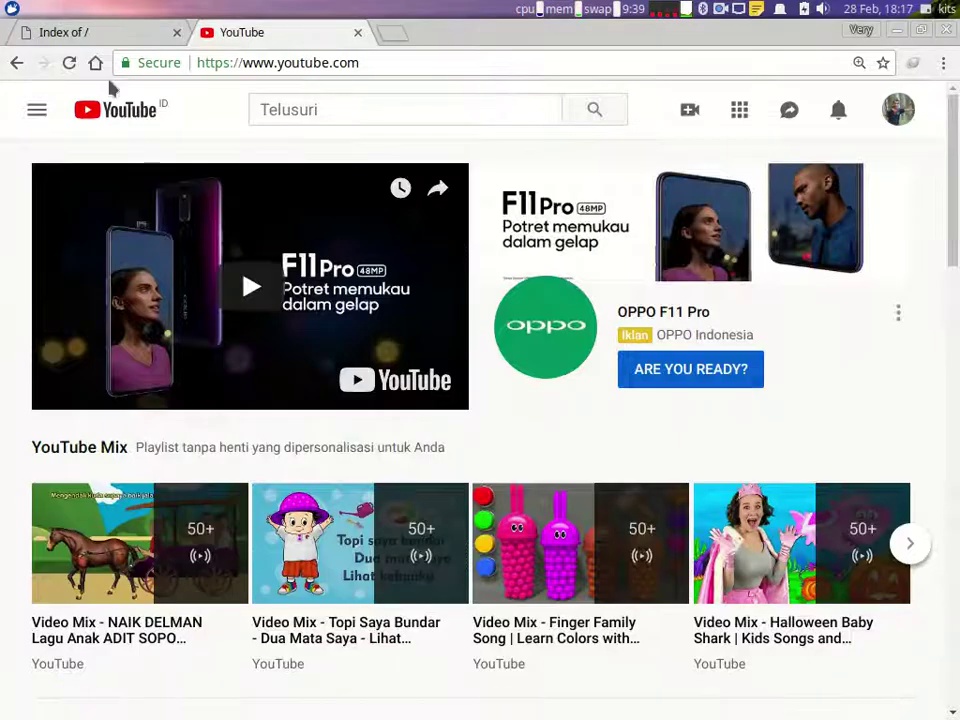
Step: Test the block by opening the mp3 file from the lsptkj.edu listing in a new tab
{"action": "left_click", "coordinate": [94, 33]}
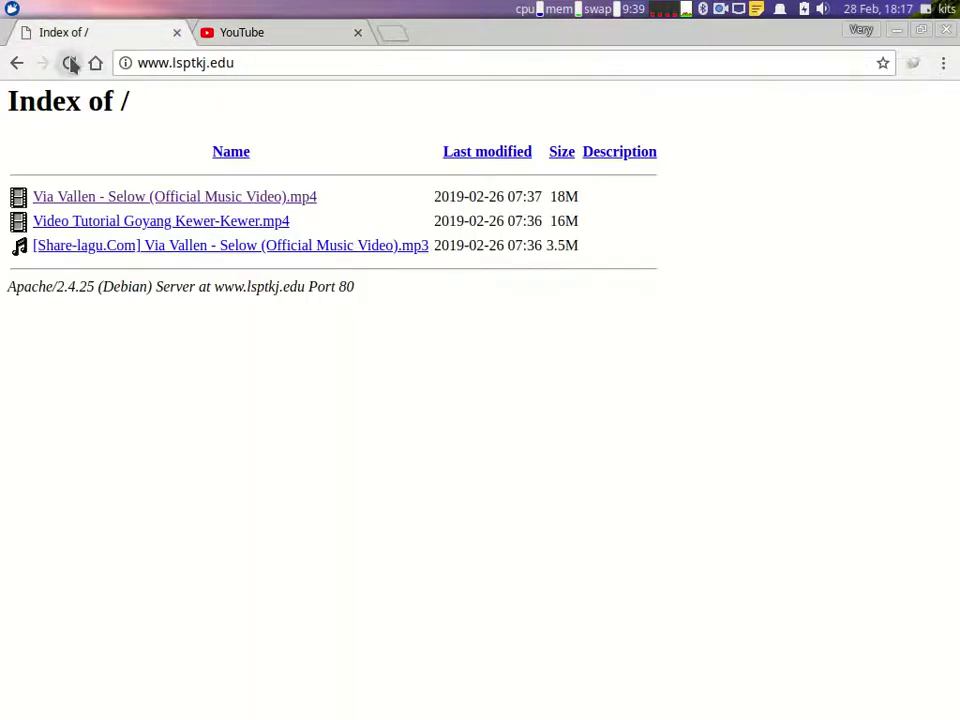
{"action": "right_click", "coordinate": [109, 246]}
{"action": "left_click", "coordinate": [168, 258]}
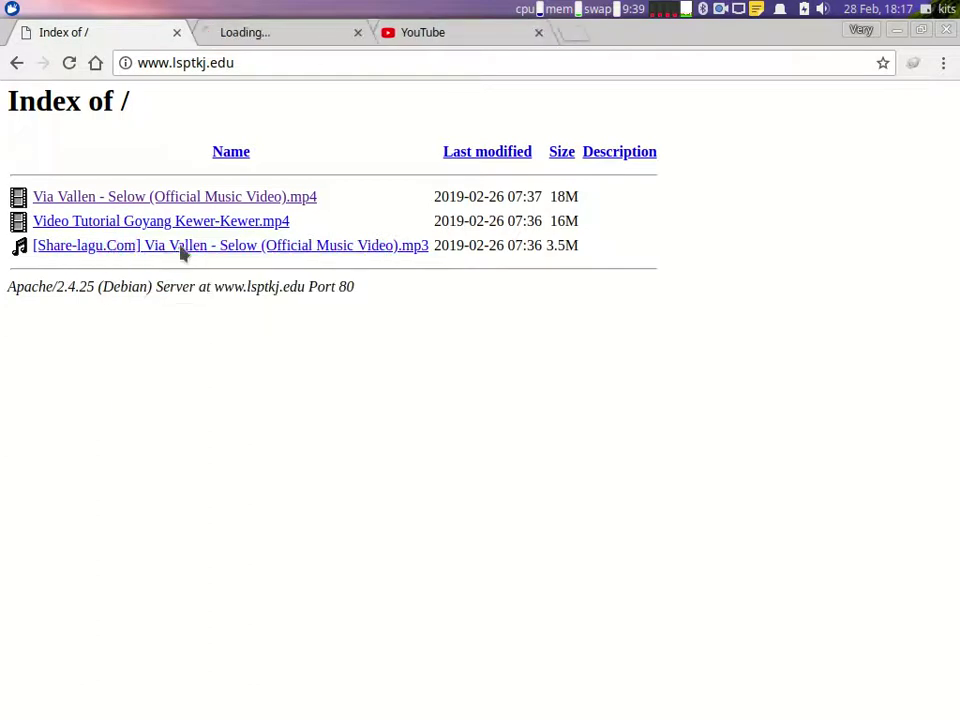
{"action": "left_click", "coordinate": [257, 36]}
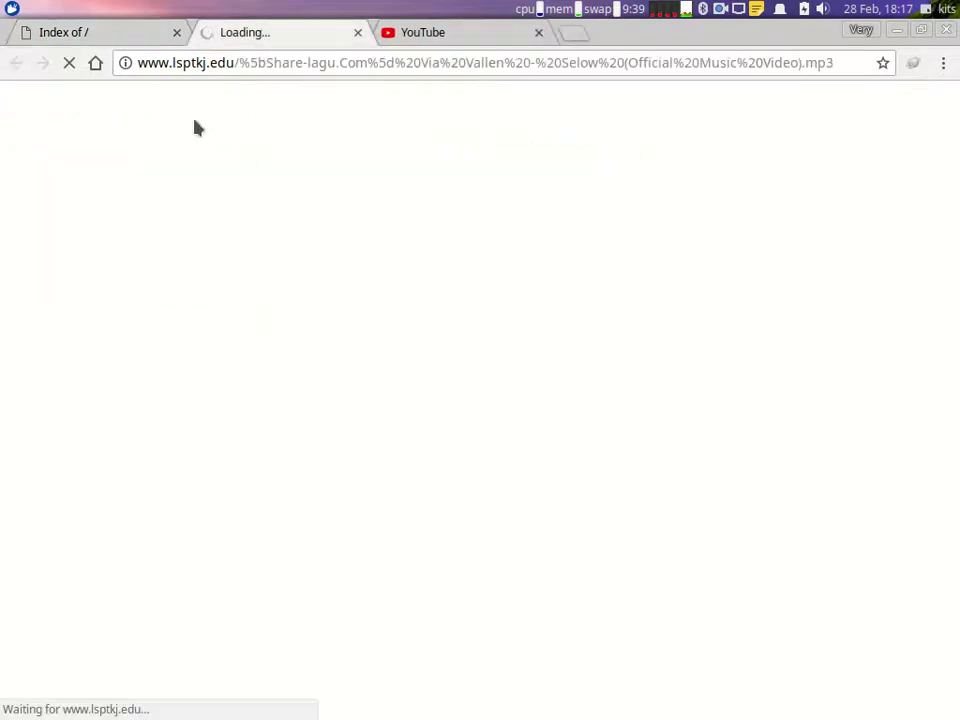
Step: Review the task document and the firewall rule list in WinBox
{"action": "mouse_move", "coordinate": [725, 705]}
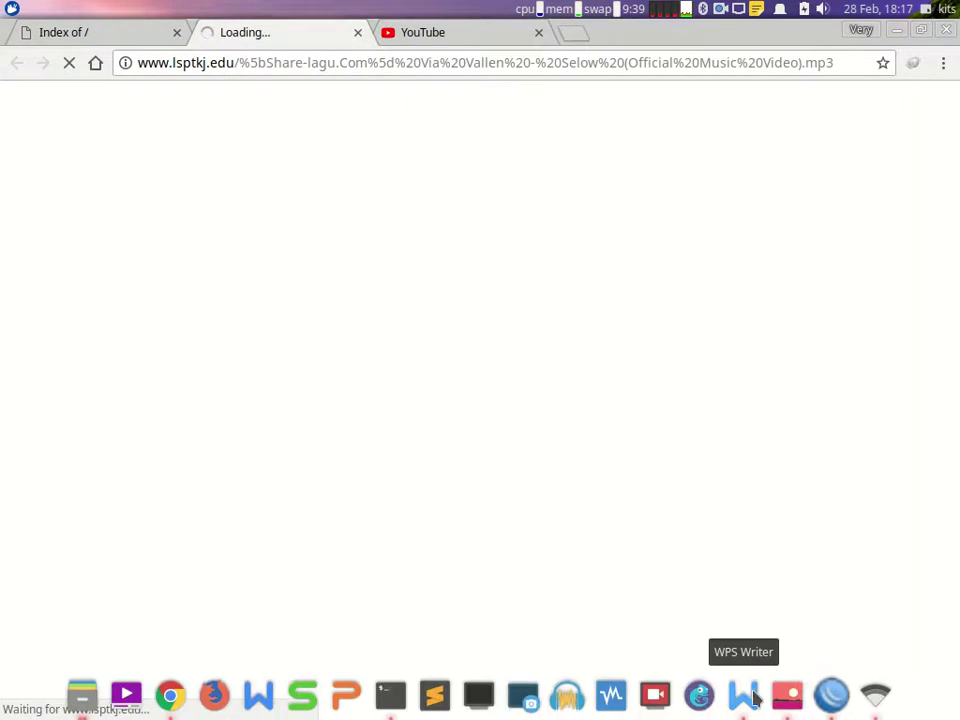
{"action": "left_click", "coordinate": [755, 708]}
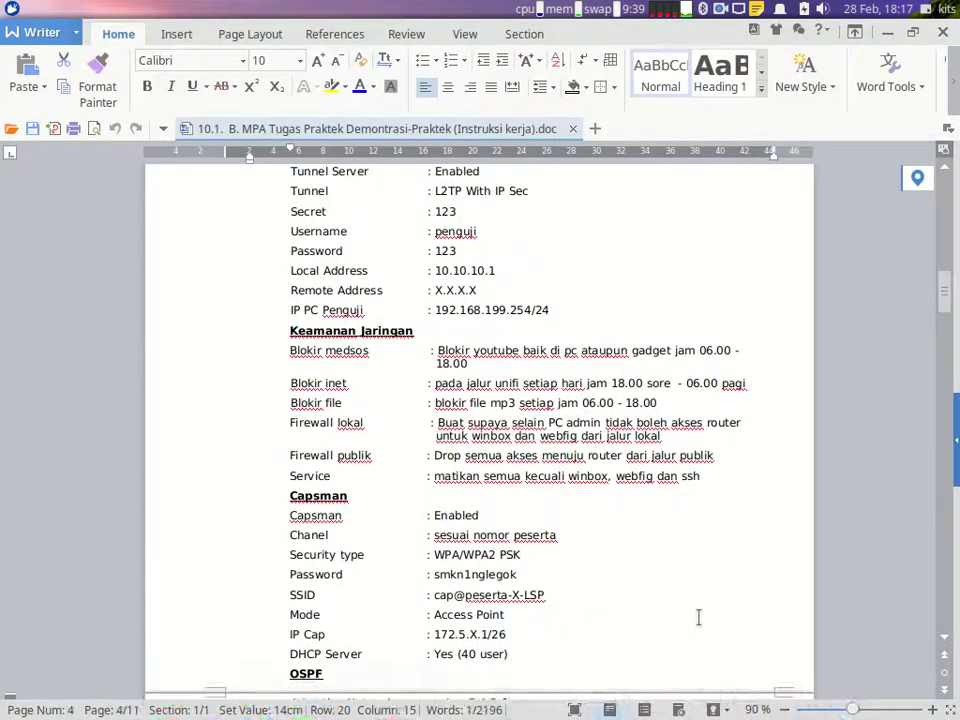
{"action": "left_click", "coordinate": [831, 695]}
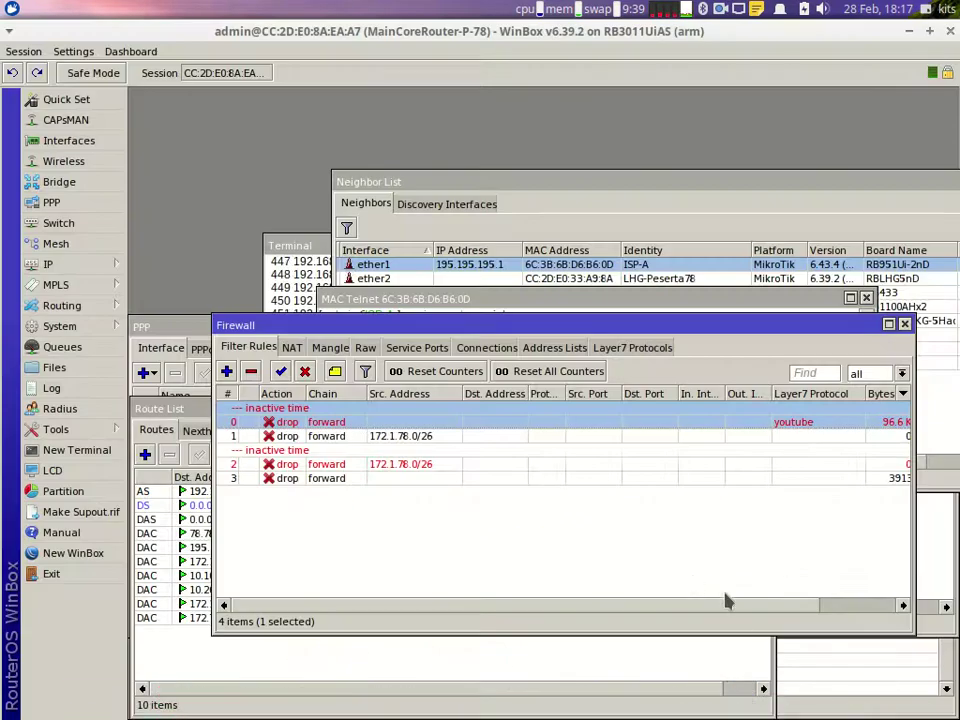
{"action": "left_click_drag", "start_coordinate": [748, 607], "coordinate": [788, 610]}
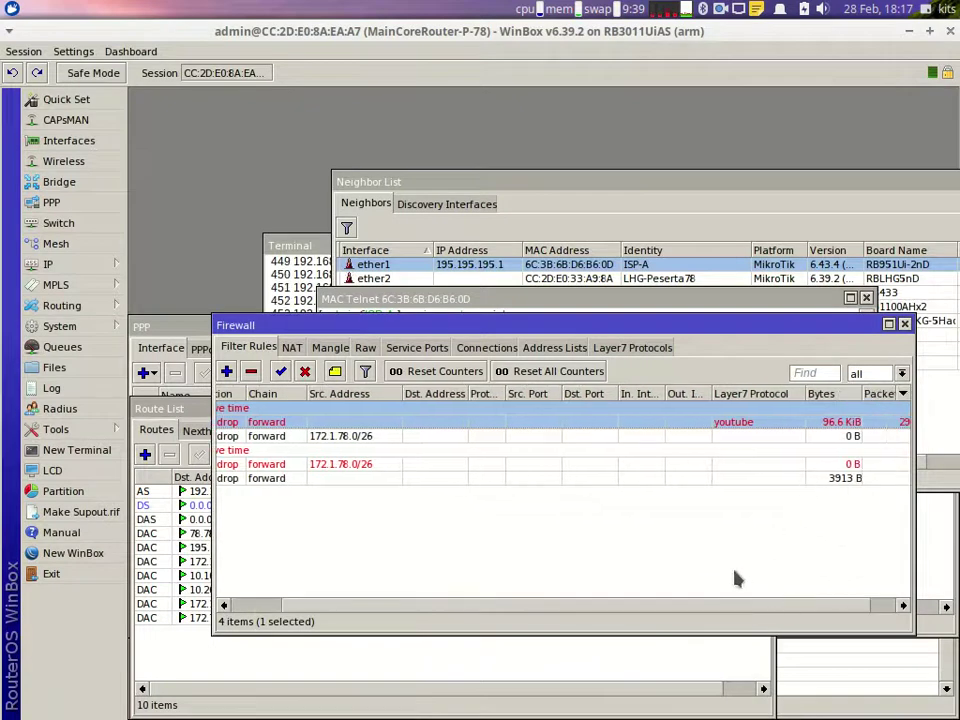
{"action": "left_click_drag", "start_coordinate": [724, 609], "coordinate": [669, 609]}
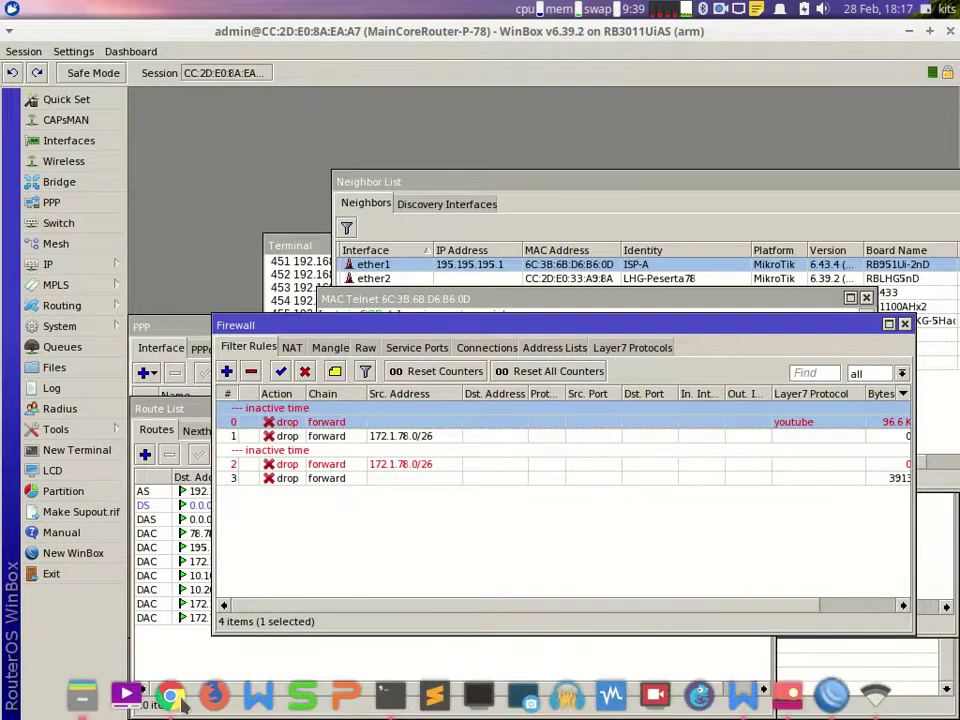
Step: Check the YouTube tab, close the stray loading tab, and return to WinBox's firewall rules
{"action": "left_click", "coordinate": [170, 698]}
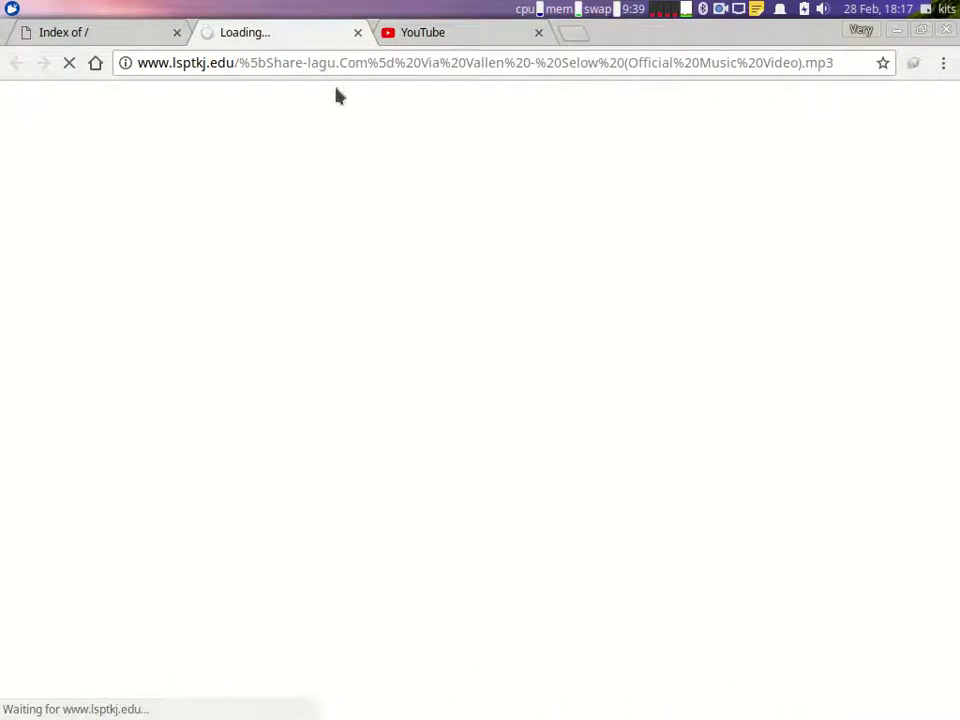
{"action": "left_click", "coordinate": [416, 34]}
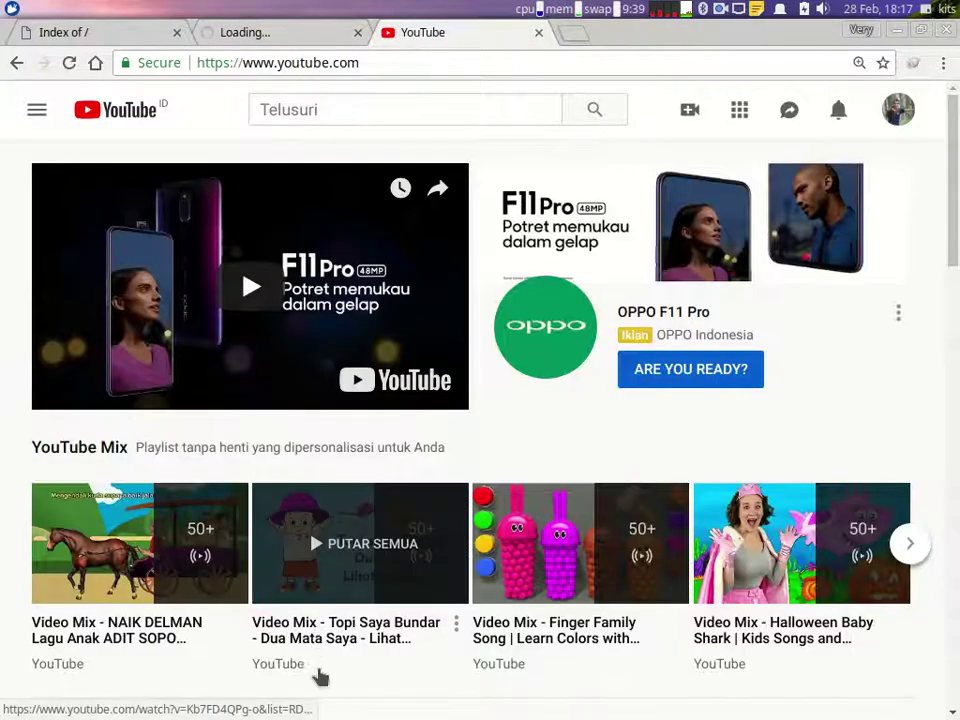
{"action": "mouse_move", "coordinate": [600, 716]}
{"action": "left_click", "coordinate": [830, 697]}
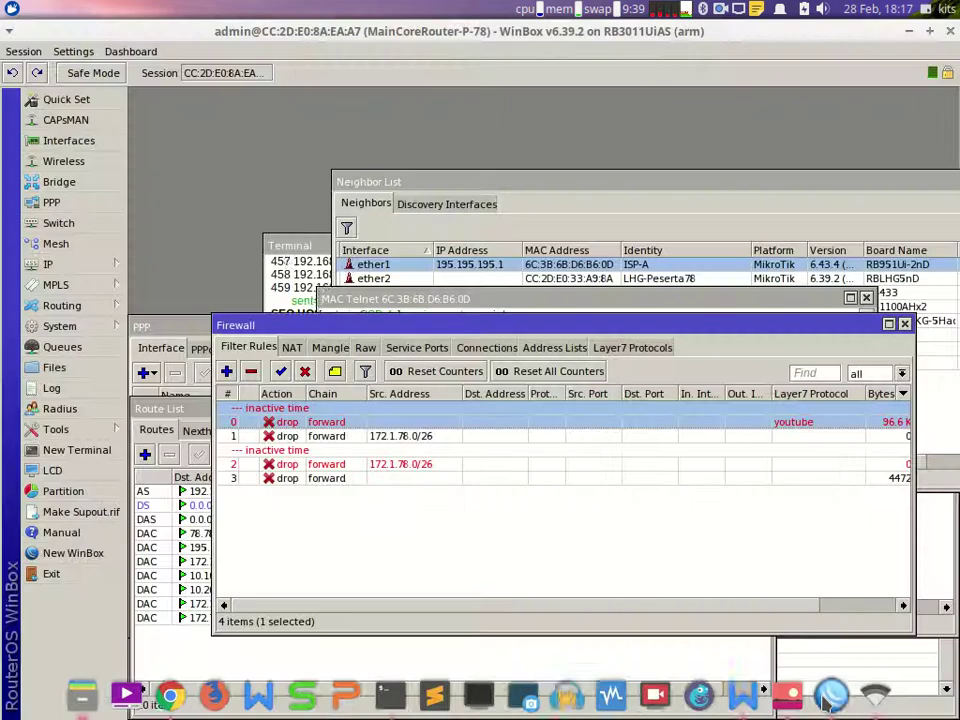
{"action": "mouse_move", "coordinate": [598, 608]}
{"action": "left_mouse_down"}
{"action": "mouse_move", "coordinate": [706, 610]}
{"action": "mouse_move", "coordinate": [600, 617]}
{"action": "left_mouse_up"}
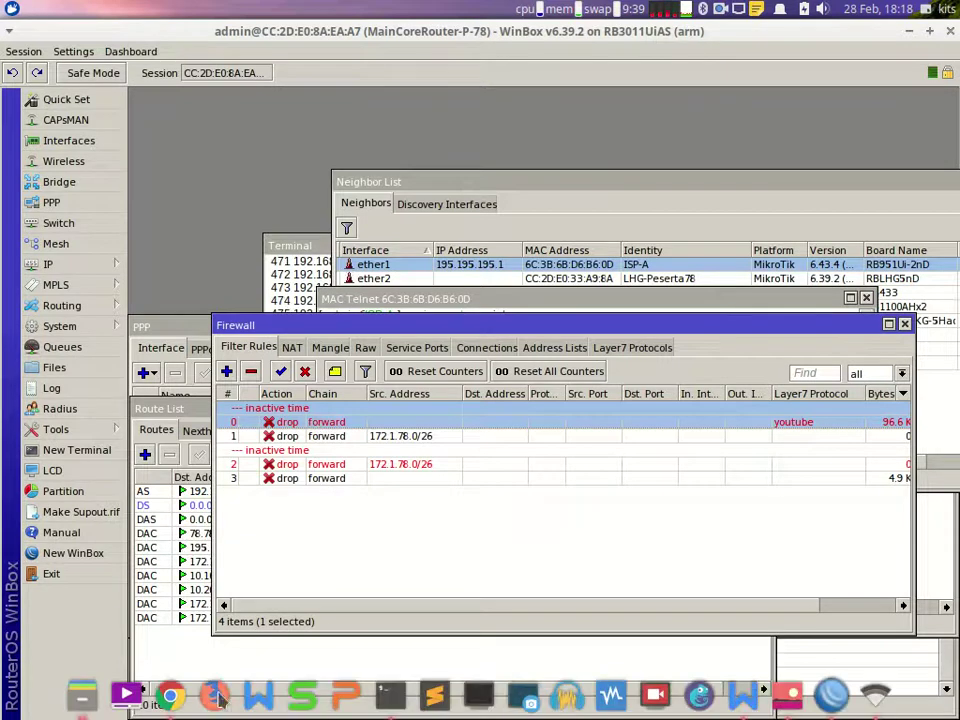
{"action": "left_click", "coordinate": [172, 697]}
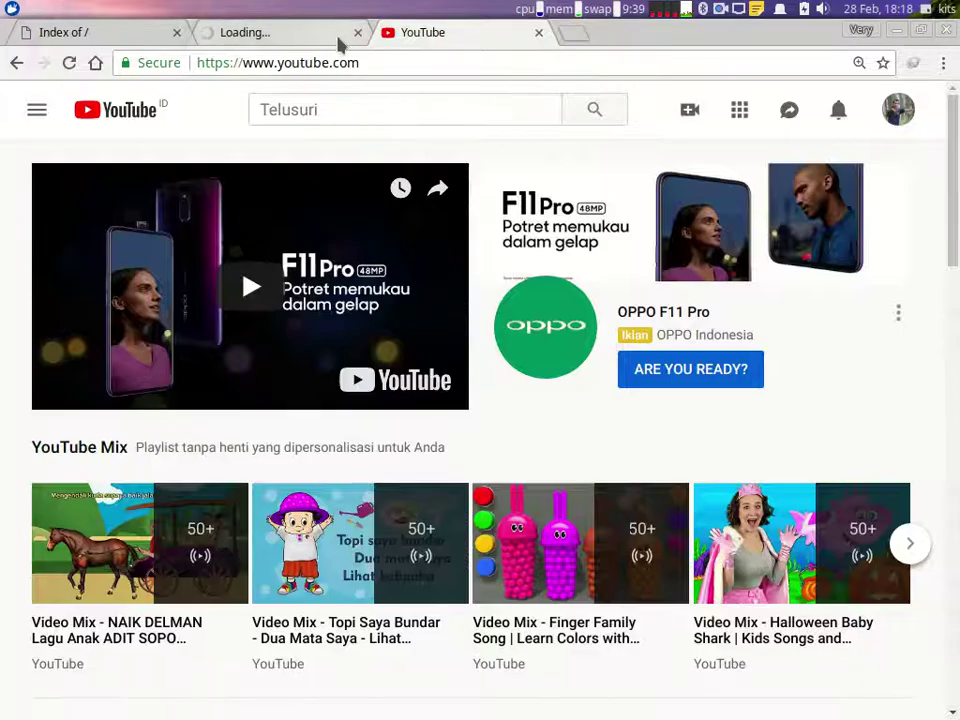
{"action": "left_click", "coordinate": [357, 32]}
{"action": "mouse_move", "coordinate": [600, 712]}
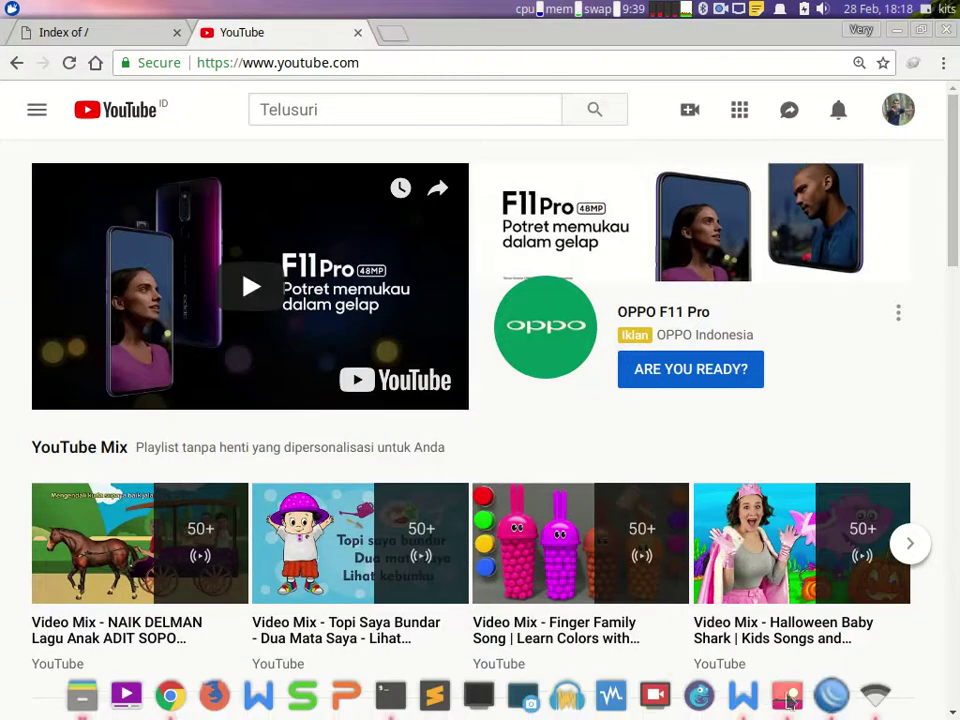
{"action": "left_click", "coordinate": [830, 697]}
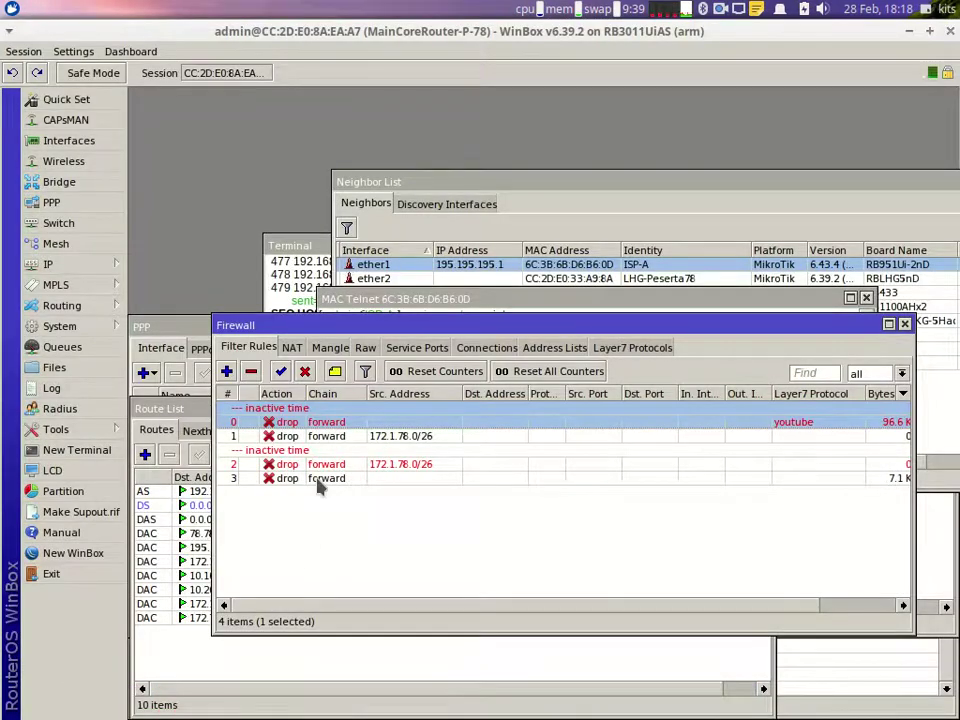
Step: Limit the mp3 drop rule (rule 3) to 06:00:00–18:00:00 on every day
{"action": "double_click", "coordinate": [318, 480]}
{"action": "left_click", "coordinate": [561, 122]}
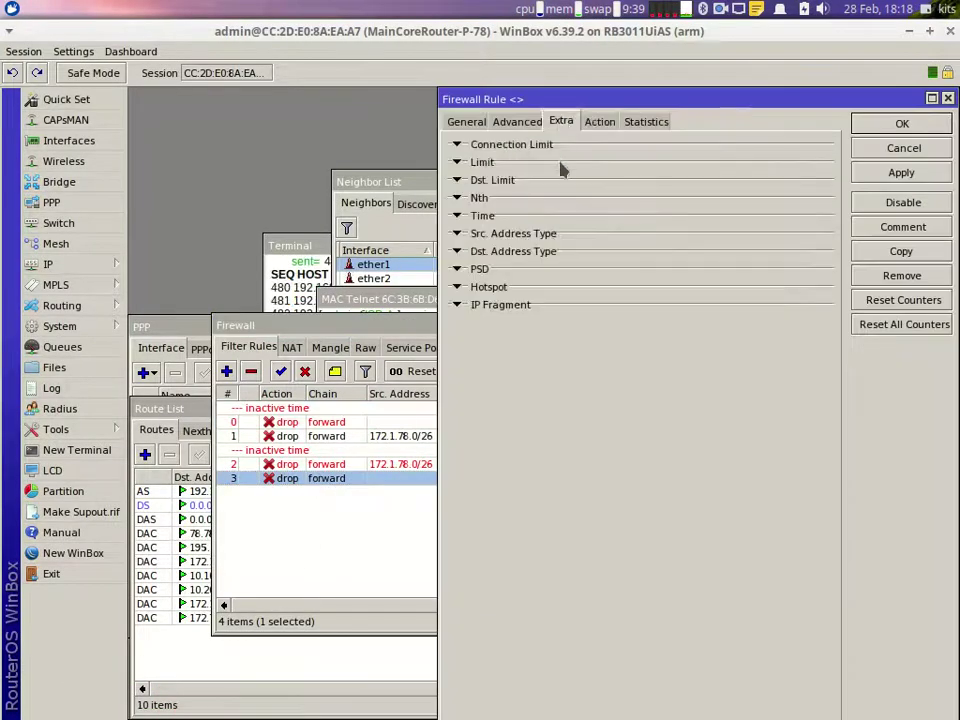
{"action": "left_click", "coordinate": [457, 215]}
{"action": "left_click", "coordinate": [548, 233]}
{"action": "type", "text": "6:00:00"}
{"action": "left_click_drag", "start_coordinate": [718, 232], "coordinate": [686, 228]}
{"action": "type", "text": "18:00:00"}
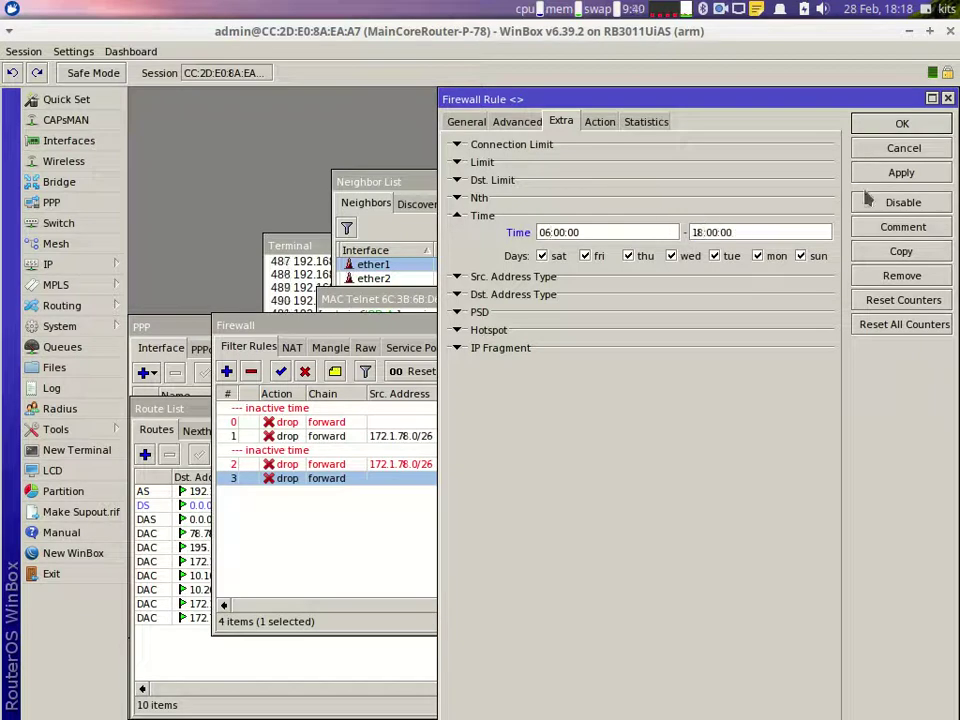
{"action": "left_click", "coordinate": [902, 124]}
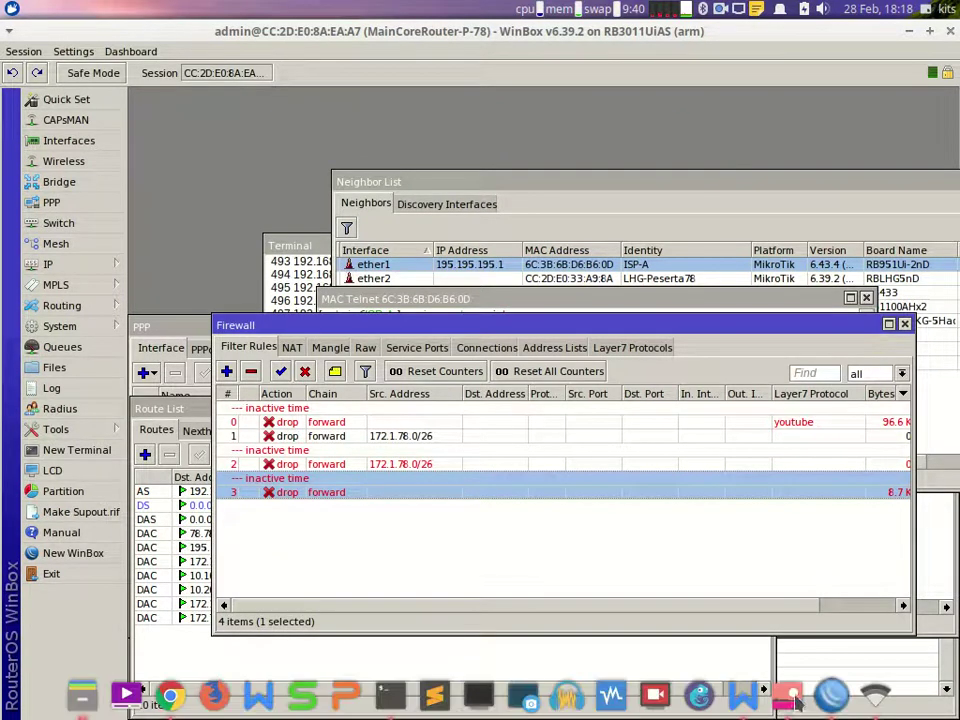
Step: Highlight the mp3-blocking and Firewall lokal requirements, then view the network diagram
{"action": "left_click", "coordinate": [738, 695]}
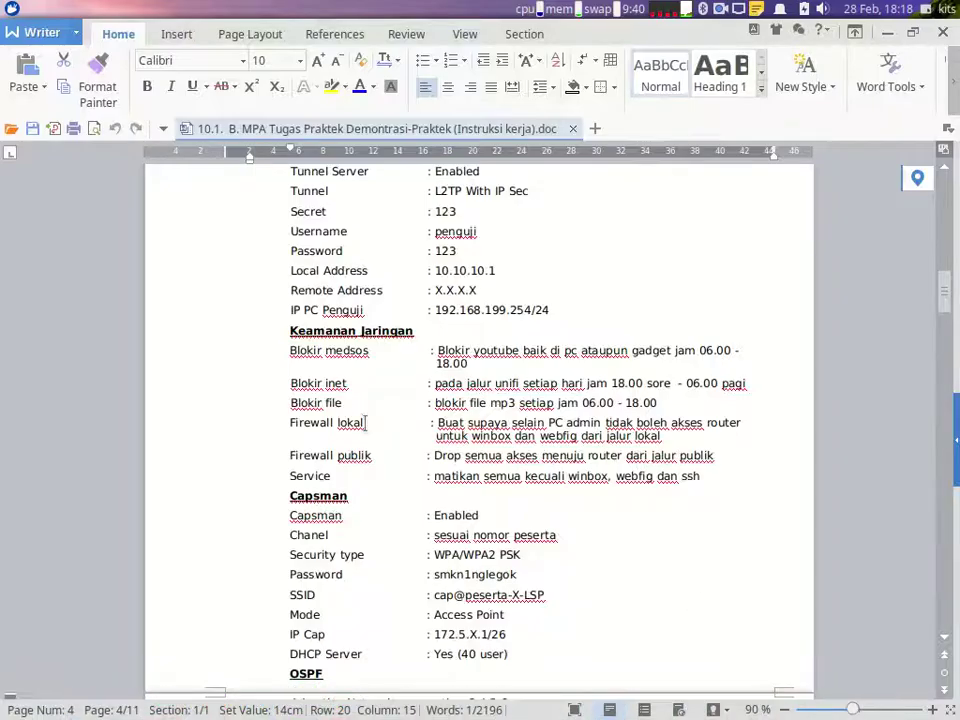
{"action": "left_click_drag", "start_coordinate": [348, 402], "coordinate": [666, 402]}
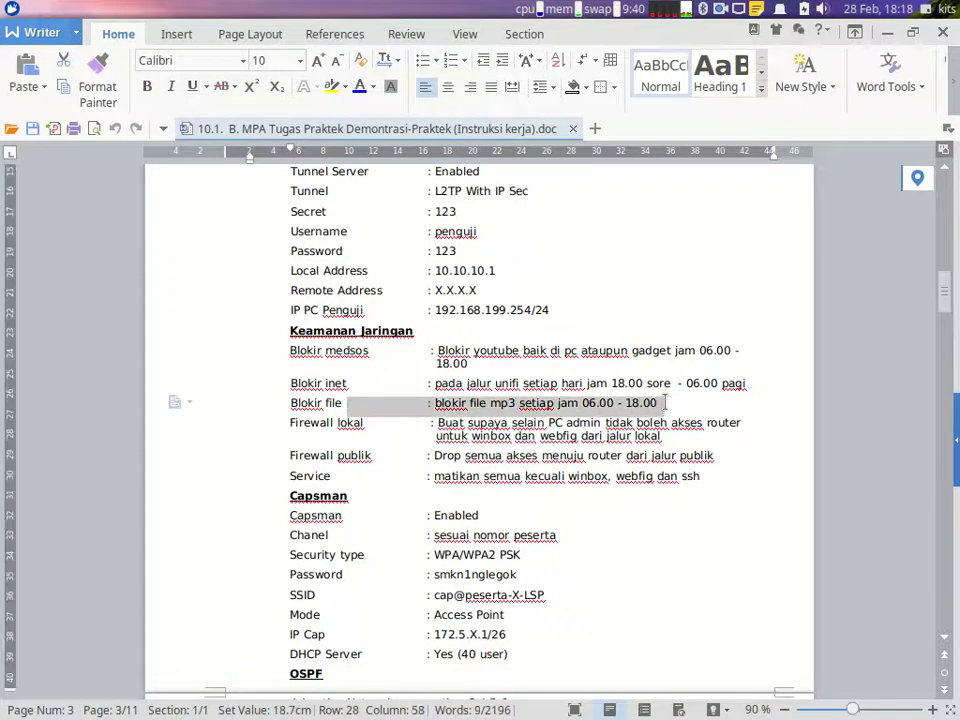
{"action": "left_click_drag", "start_coordinate": [376, 424], "coordinate": [400, 426]}
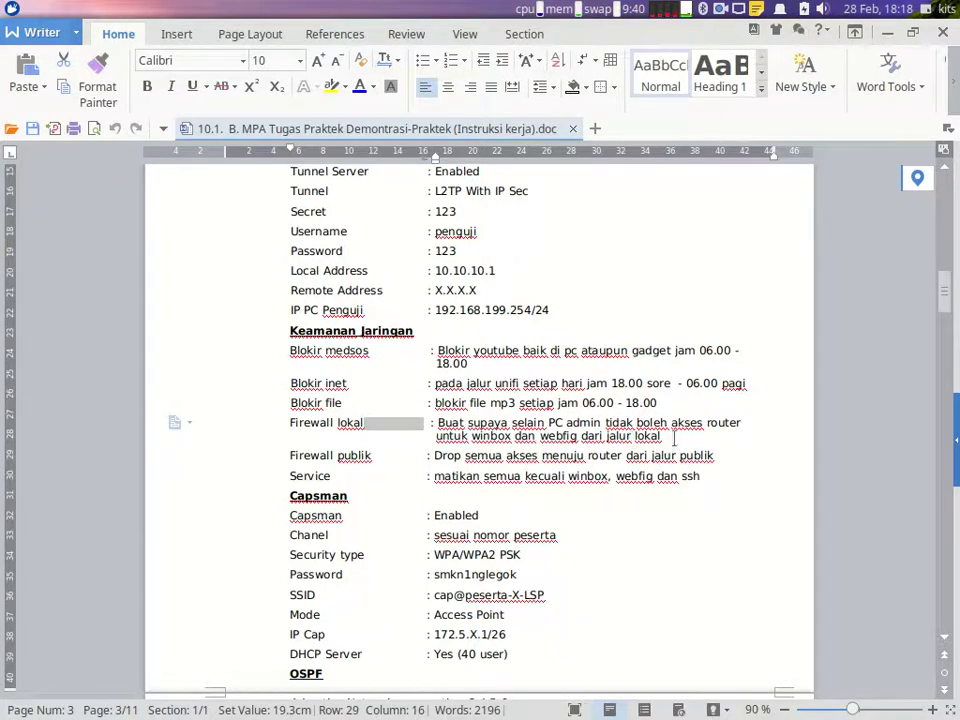
{"action": "left_click", "coordinate": [795, 703]}
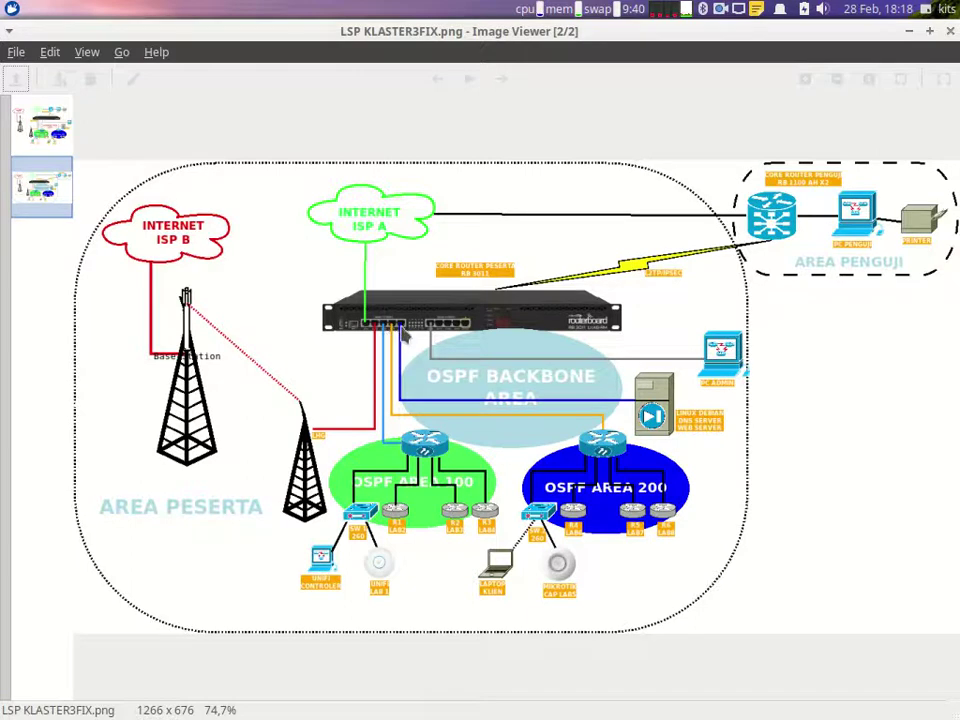
Step: Return from the network diagram to WinBox's firewall rules
{"action": "mouse_move", "coordinate": [772, 708]}
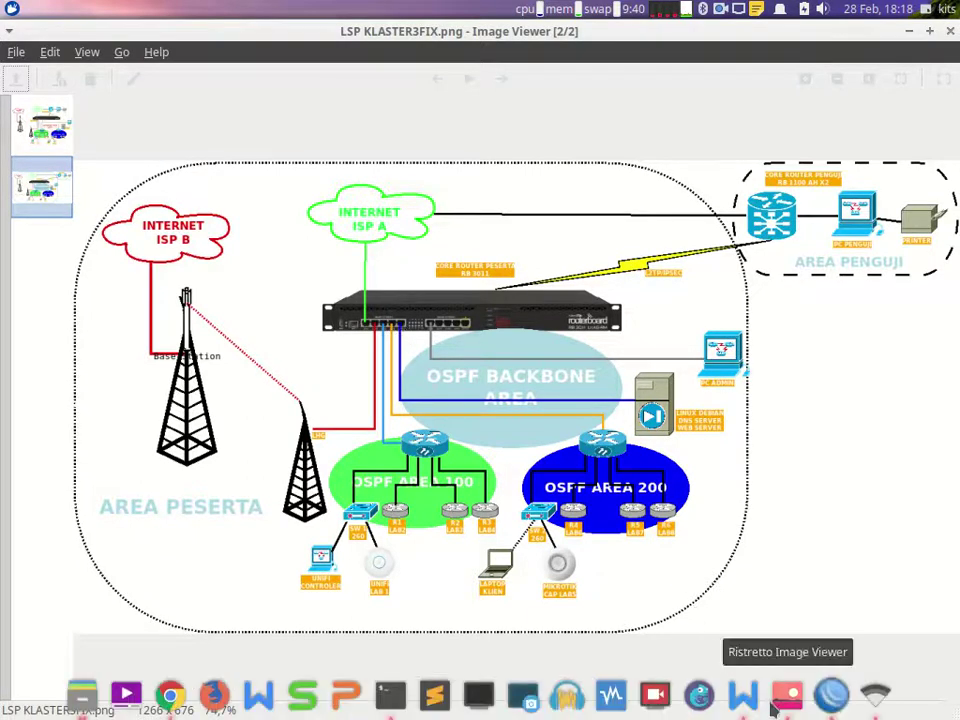
{"action": "left_click", "coordinate": [831, 695]}
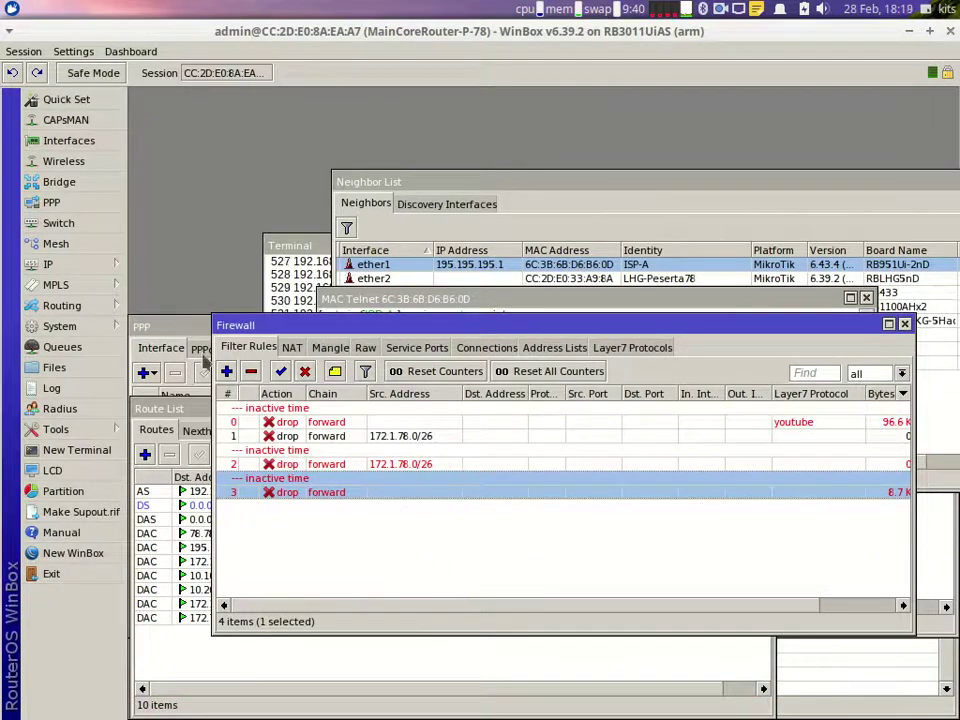
Step: Create two interface lists named local and public
{"action": "left_click", "coordinate": [70, 140]}
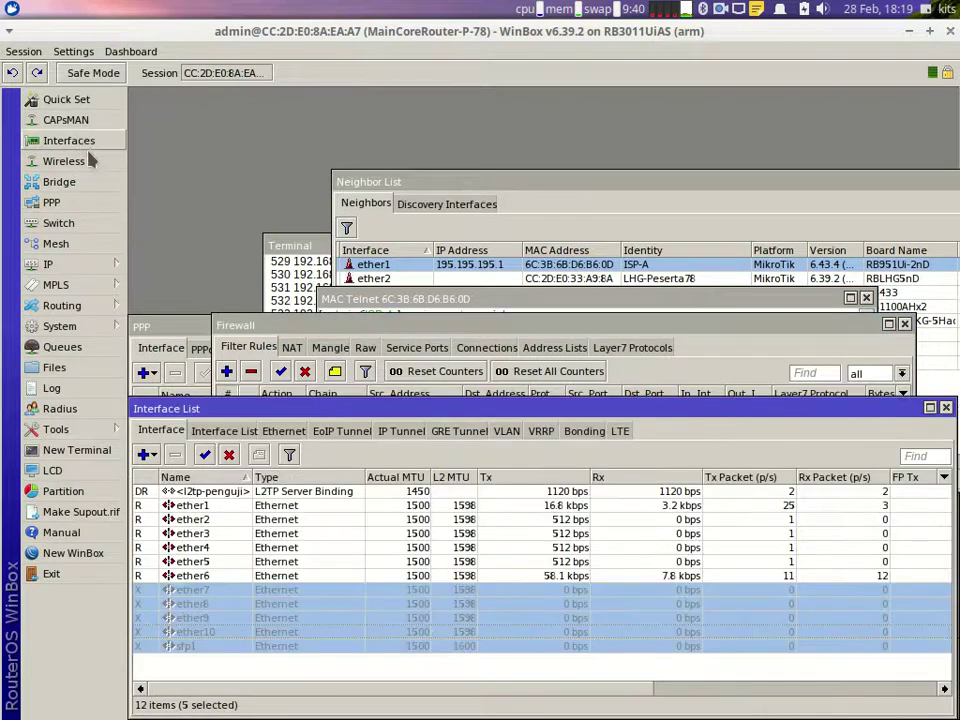
{"action": "left_click", "coordinate": [220, 431]}
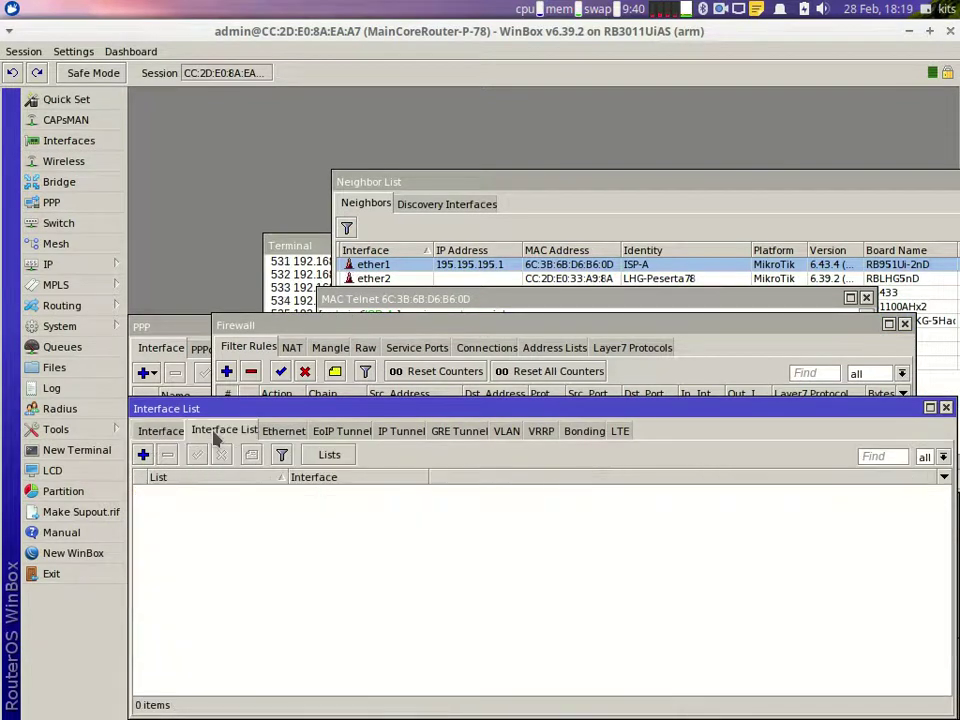
{"action": "left_click", "coordinate": [343, 461]}
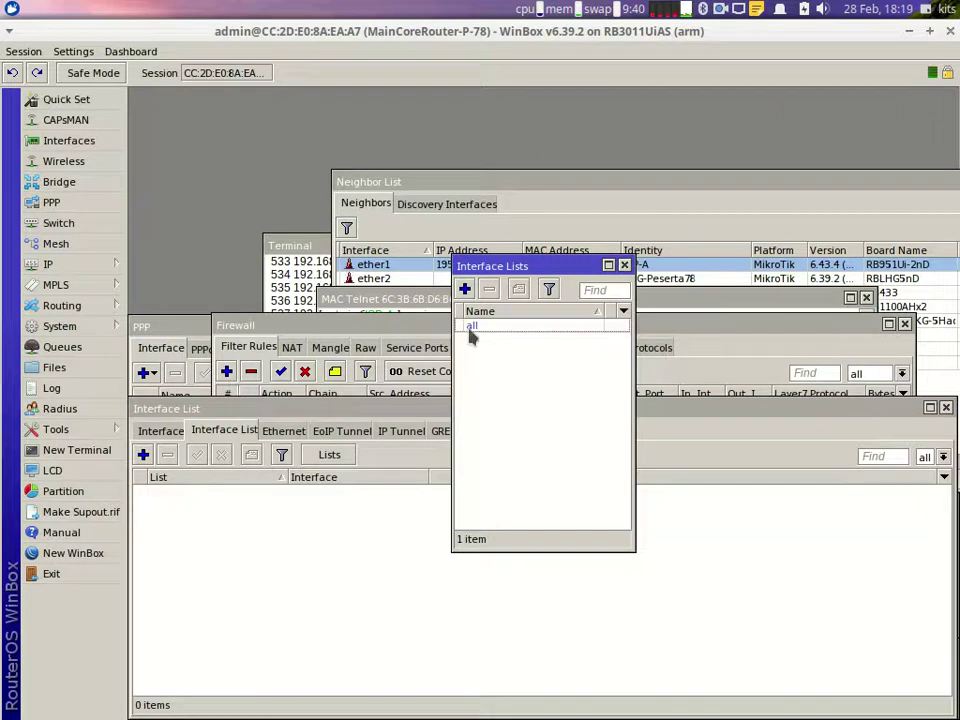
{"action": "left_click", "coordinate": [465, 289]}
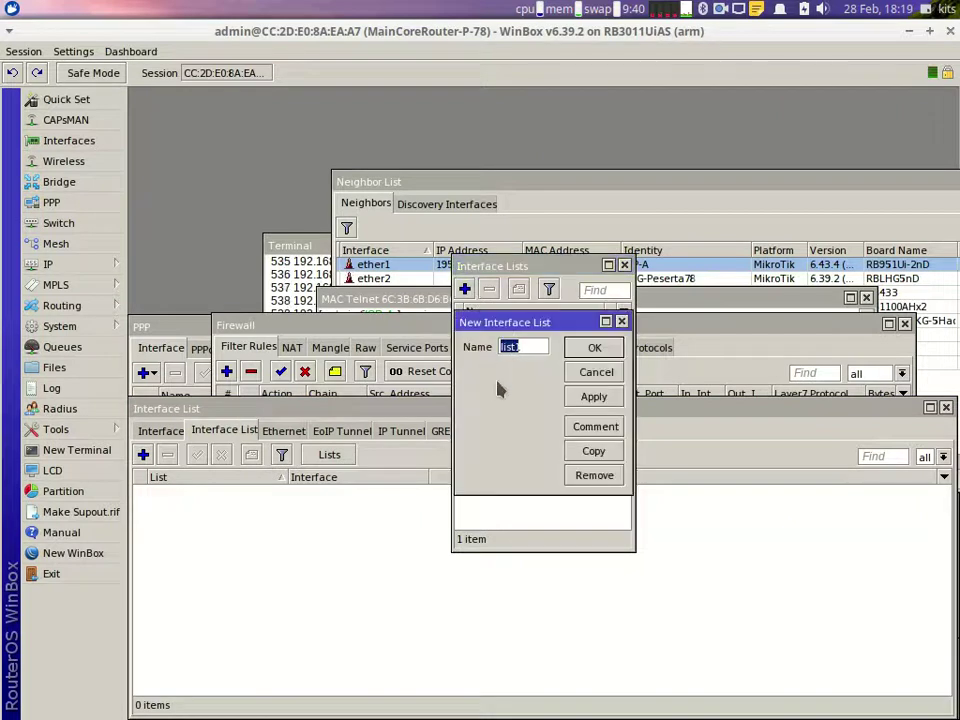
{"action": "key", "text": "BackSpace"}
{"action": "type", "text": "local"}
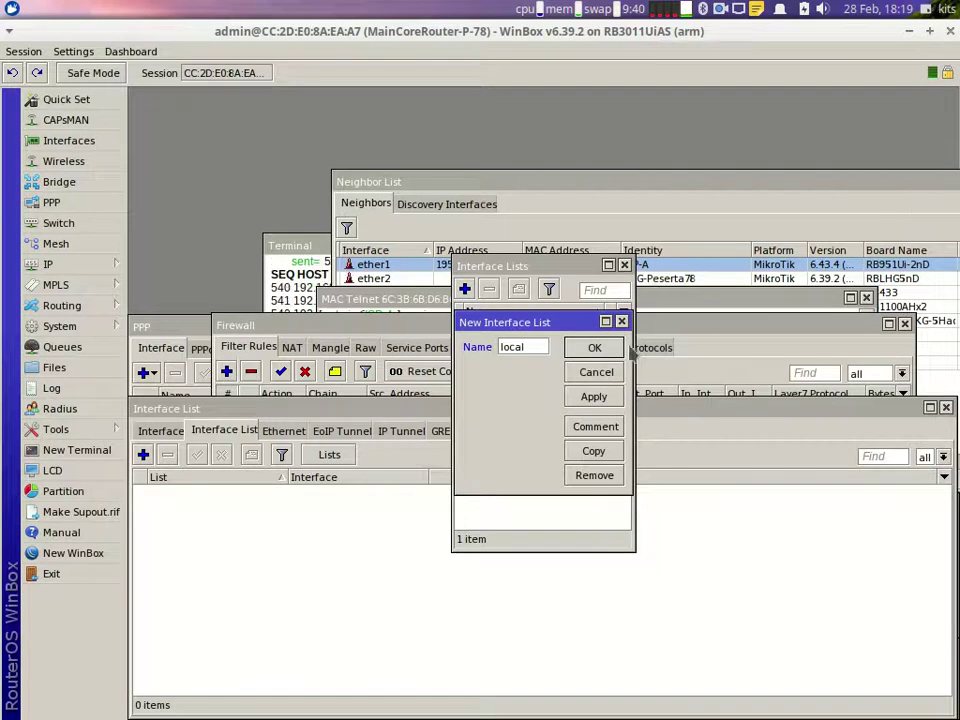
{"action": "left_click", "coordinate": [615, 347]}
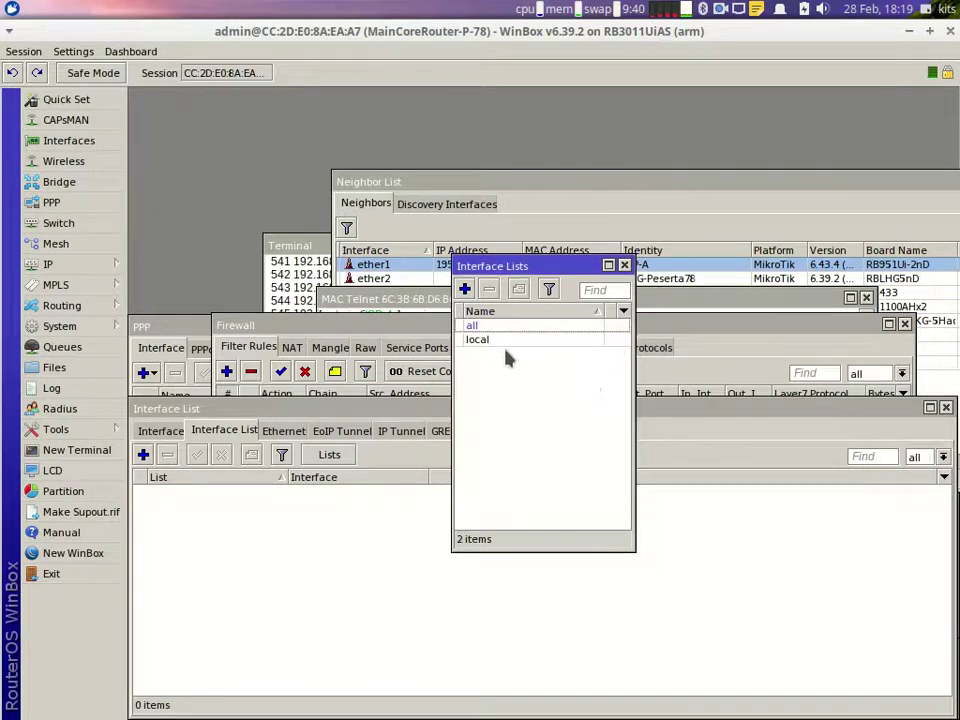
{"action": "left_click", "coordinate": [465, 290]}
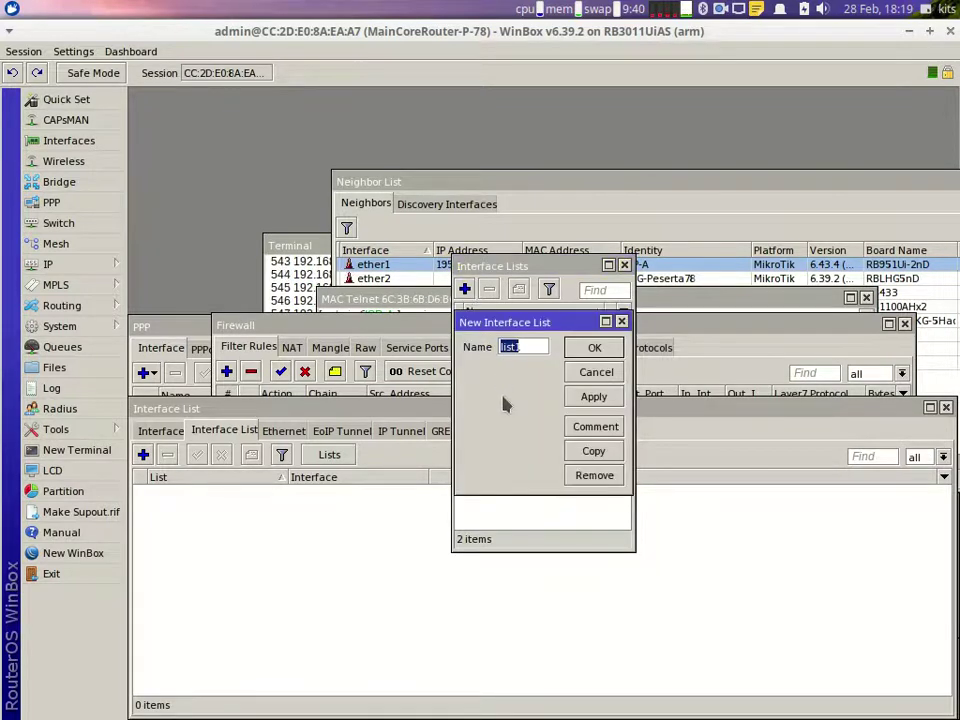
{"action": "type", "text": "putblic"}
{"action": "key", "text": "Return"}
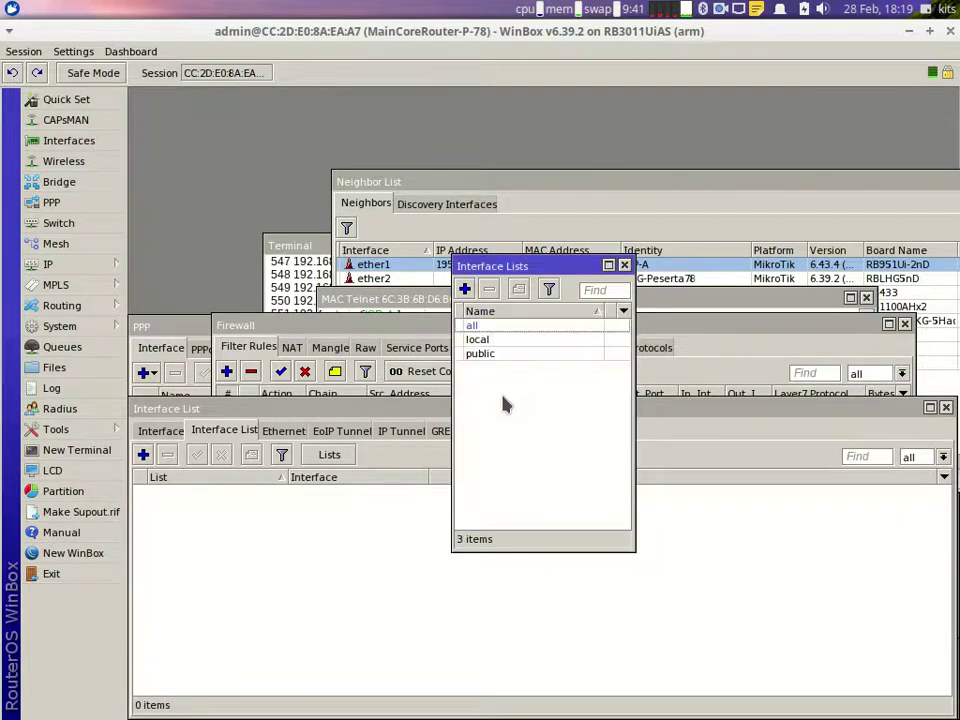
{"action": "left_click", "coordinate": [624, 265]}
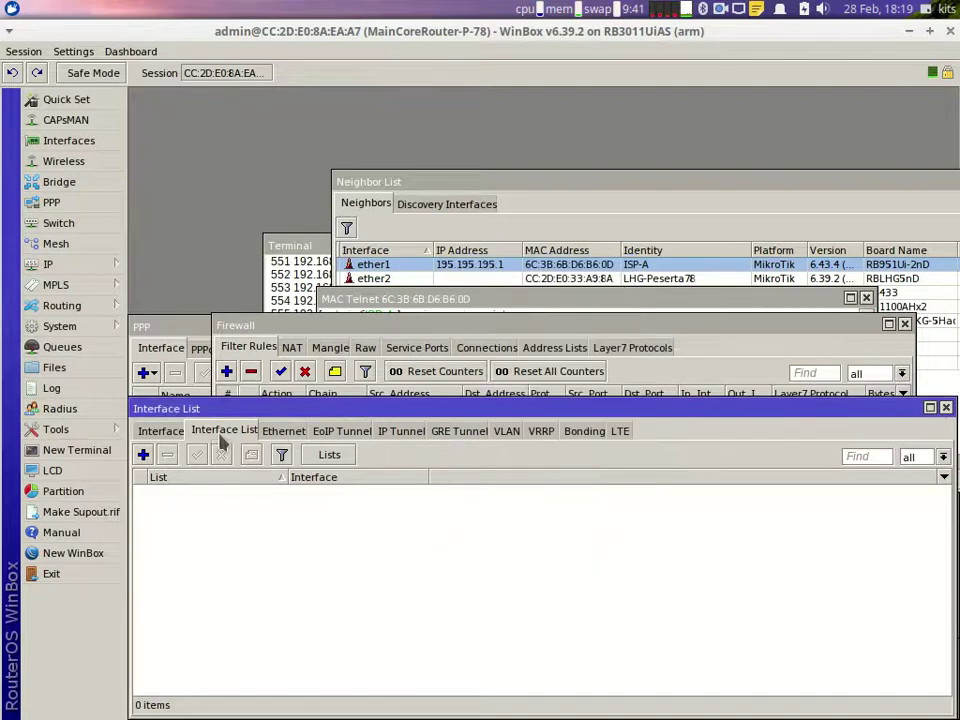
Step: Add ether3, ether4 and ether5 as members of the local interface list
{"action": "left_click", "coordinate": [143, 455]}
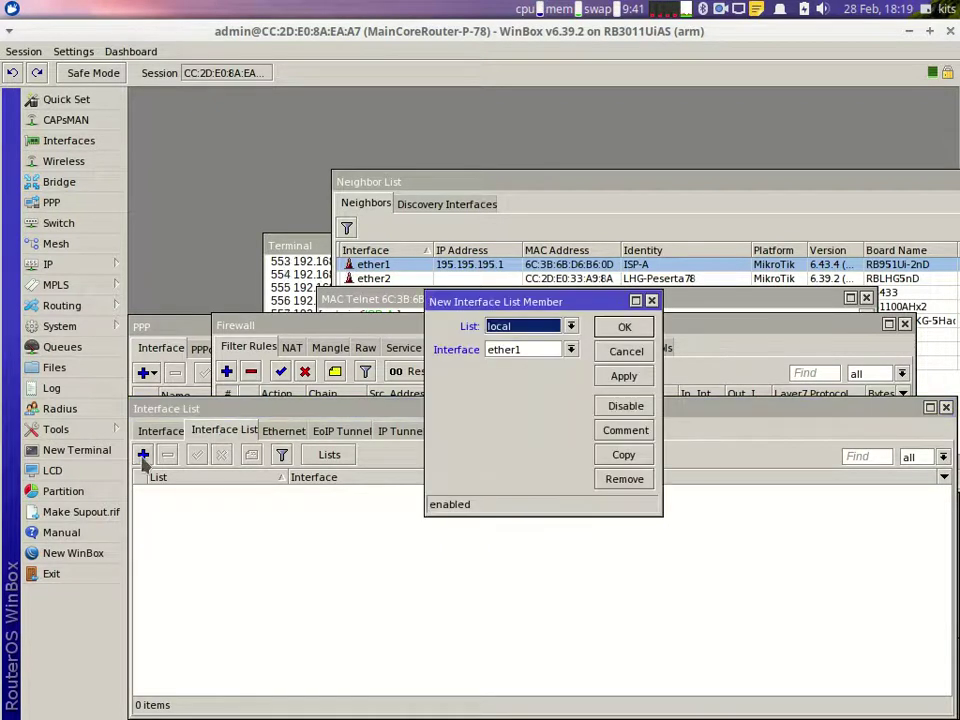
{"action": "left_click", "coordinate": [548, 352]}
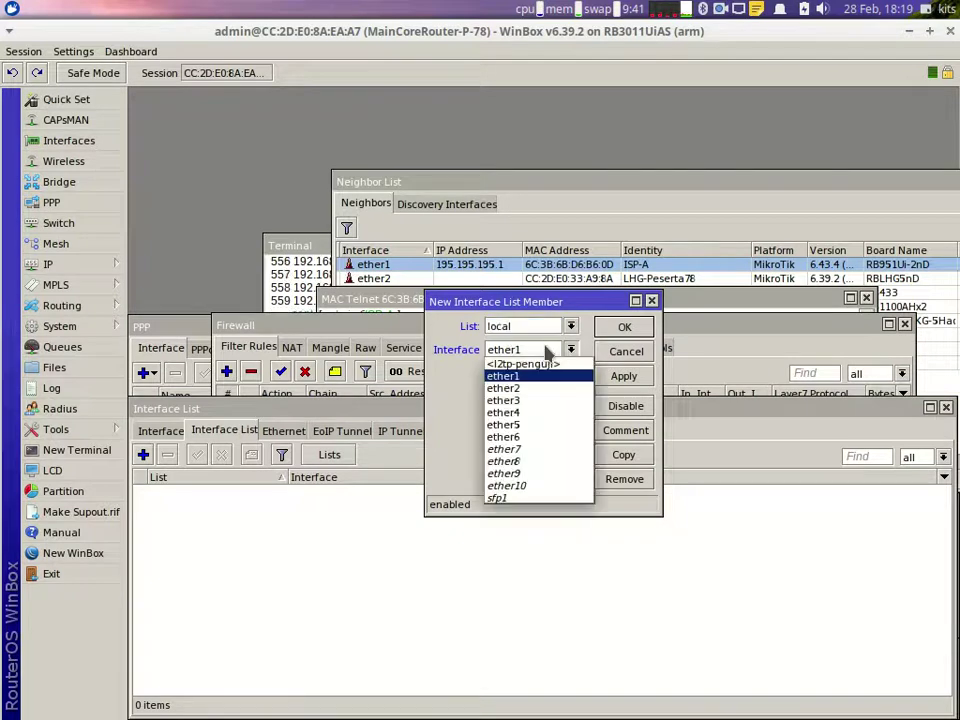
{"action": "left_click", "coordinate": [537, 400]}
{"action": "left_click", "coordinate": [623, 376]}
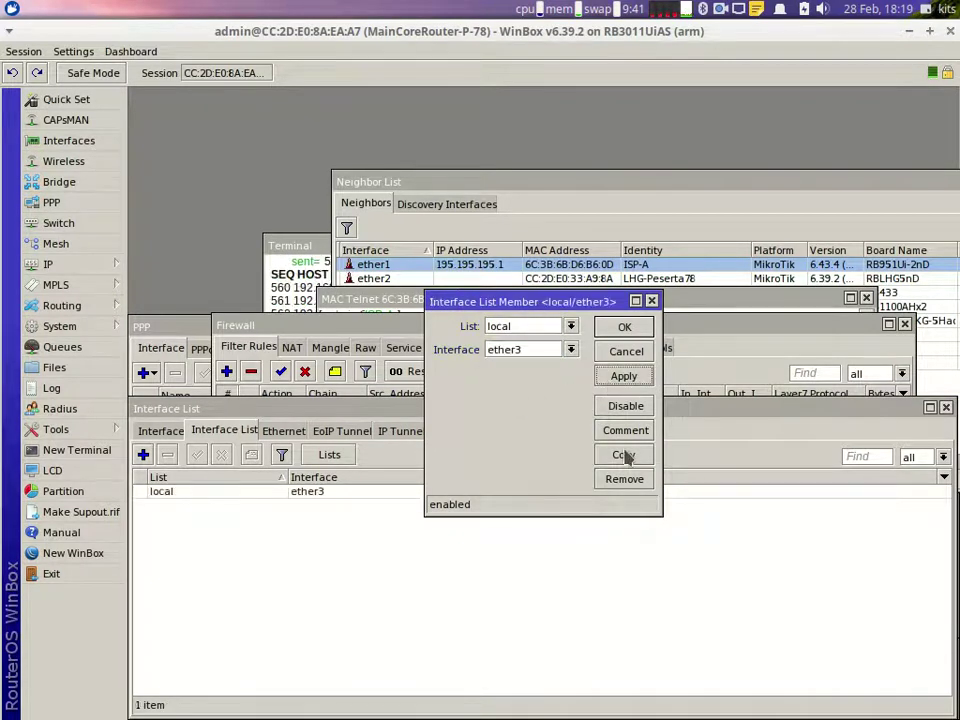
{"action": "left_click", "coordinate": [623, 454]}
{"action": "left_click", "coordinate": [580, 368]}
{"action": "left_click", "coordinate": [540, 430]}
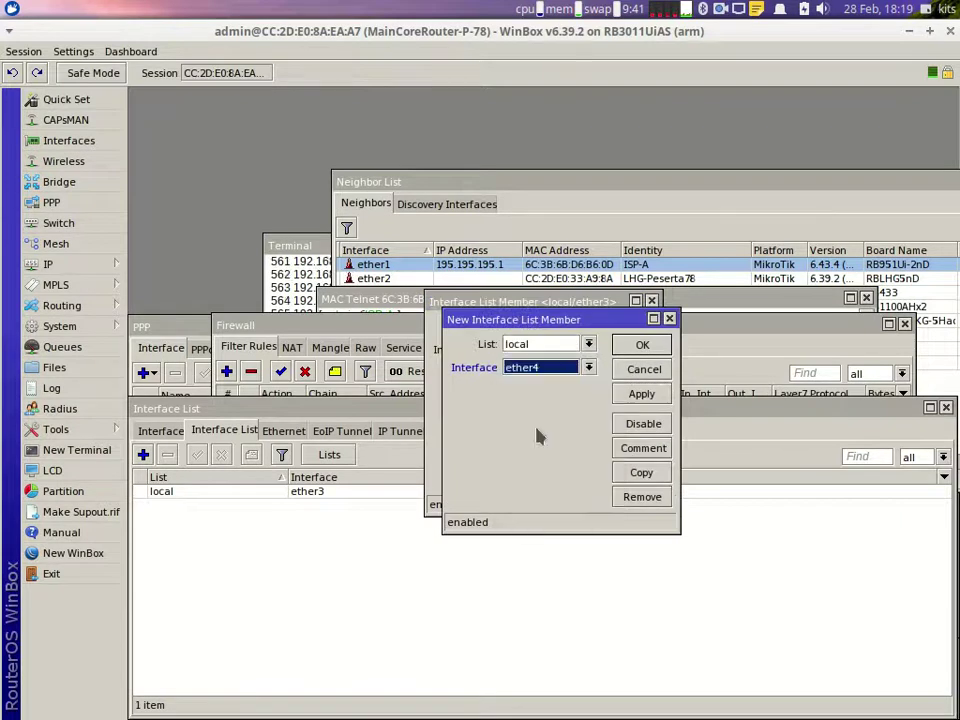
{"action": "left_click", "coordinate": [640, 393]}
{"action": "left_click", "coordinate": [648, 475]}
{"action": "left_click", "coordinate": [605, 386]}
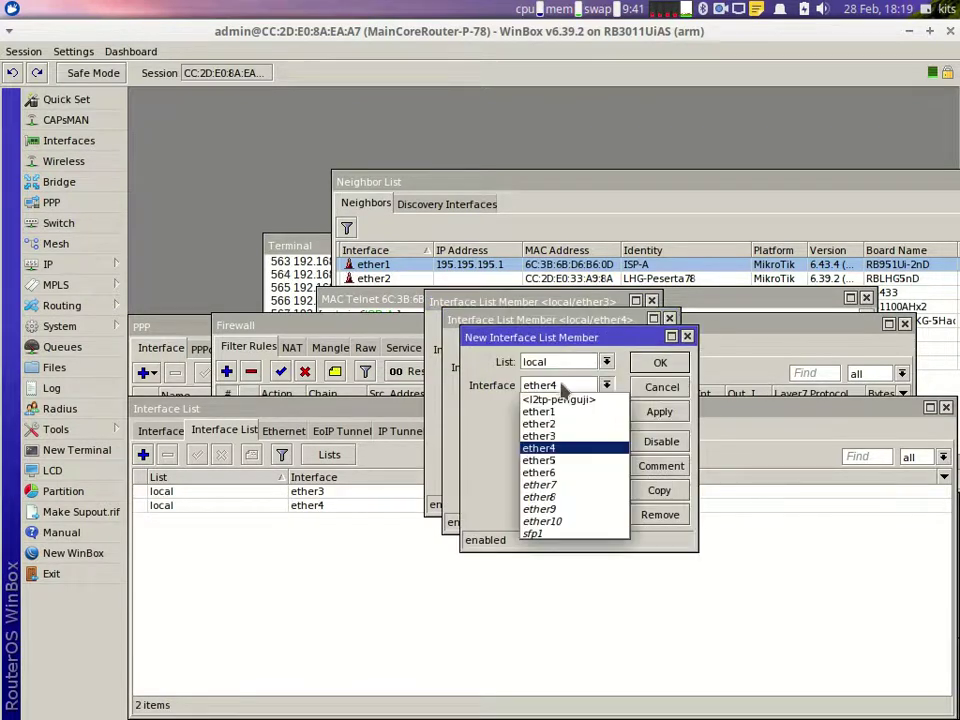
{"action": "left_click", "coordinate": [556, 460]}
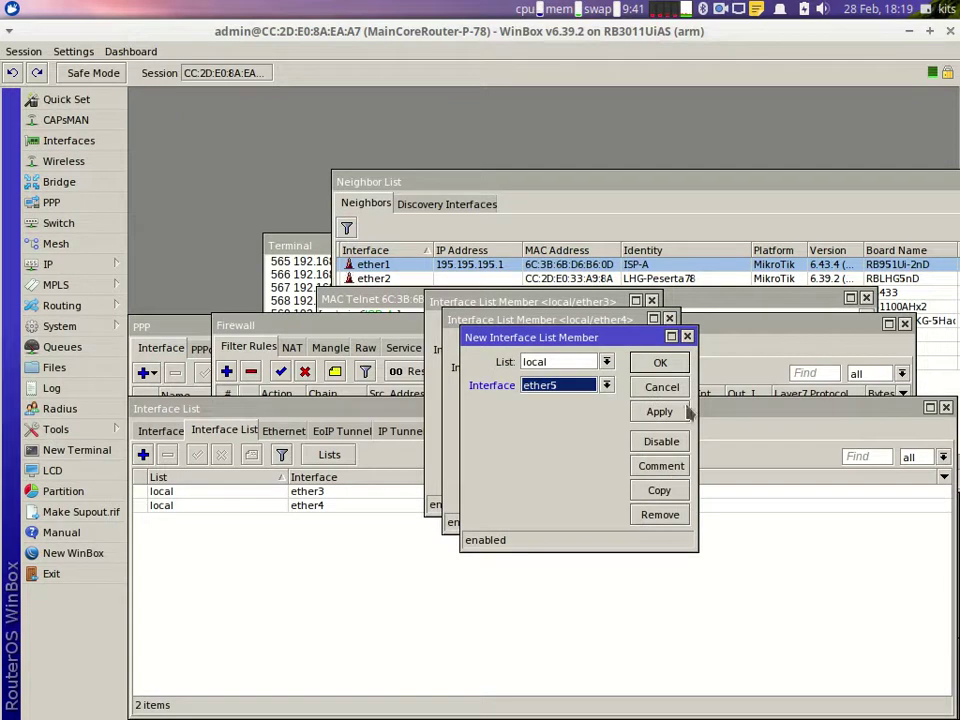
{"action": "left_click", "coordinate": [662, 412]}
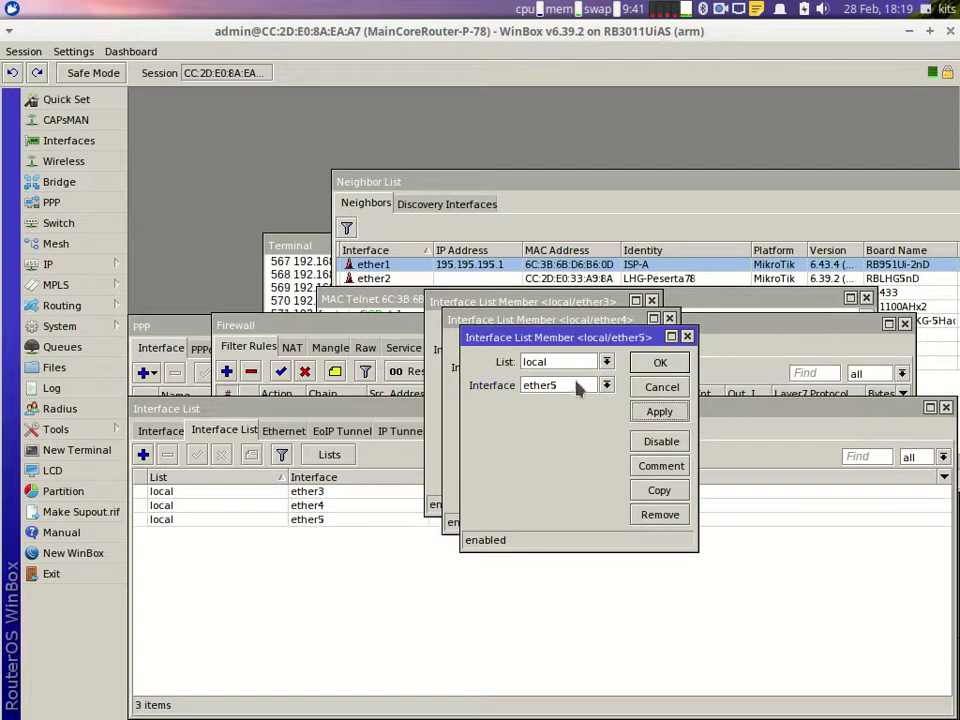
{"action": "left_click", "coordinate": [660, 362]}
{"action": "left_click", "coordinate": [645, 344]}
{"action": "left_click", "coordinate": [630, 326]}
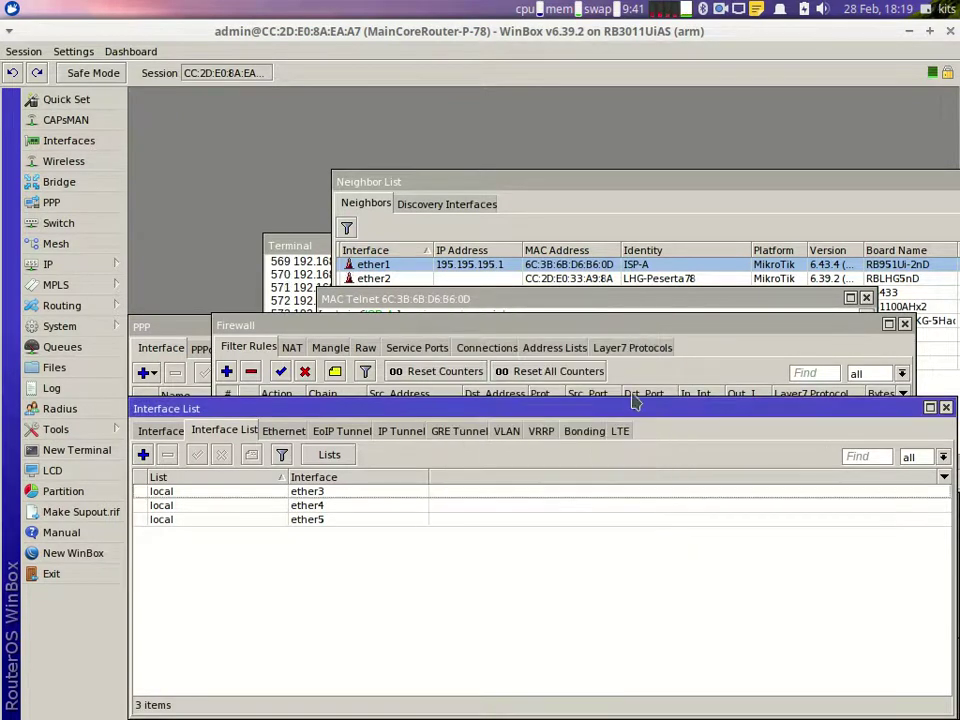
Step: Reread the firewall requirements in the task document, then return to WinBox
{"action": "left_click", "coordinate": [743, 700]}
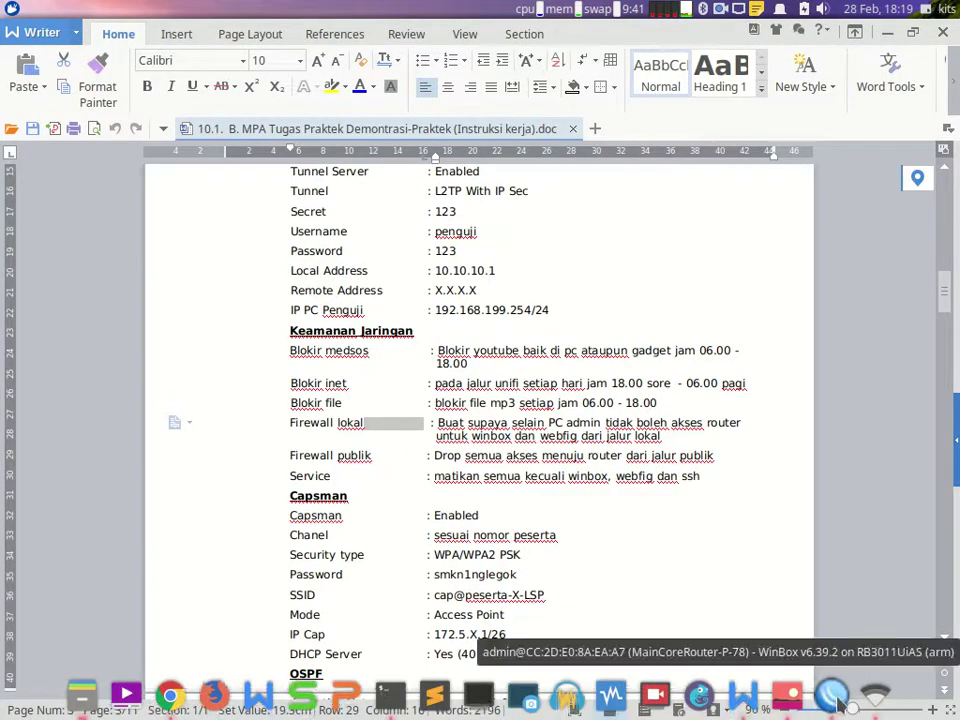
{"action": "left_click", "coordinate": [828, 705]}
Step: Start a new filter rule on the input chain matching In. Interface List local
{"action": "left_click", "coordinate": [100, 264]}
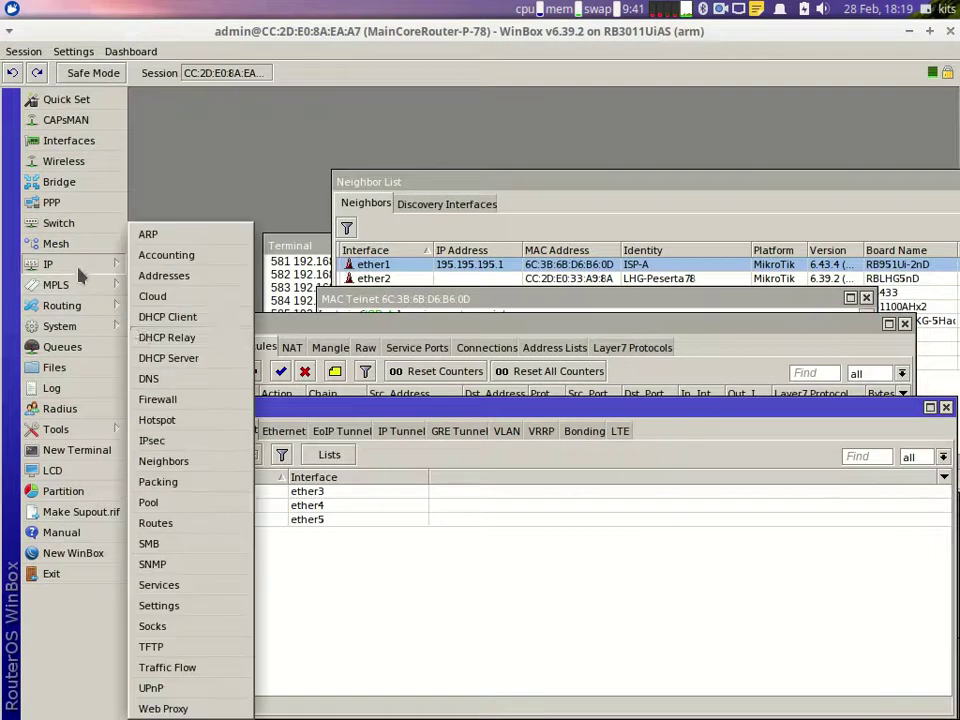
{"action": "left_click", "coordinate": [155, 400]}
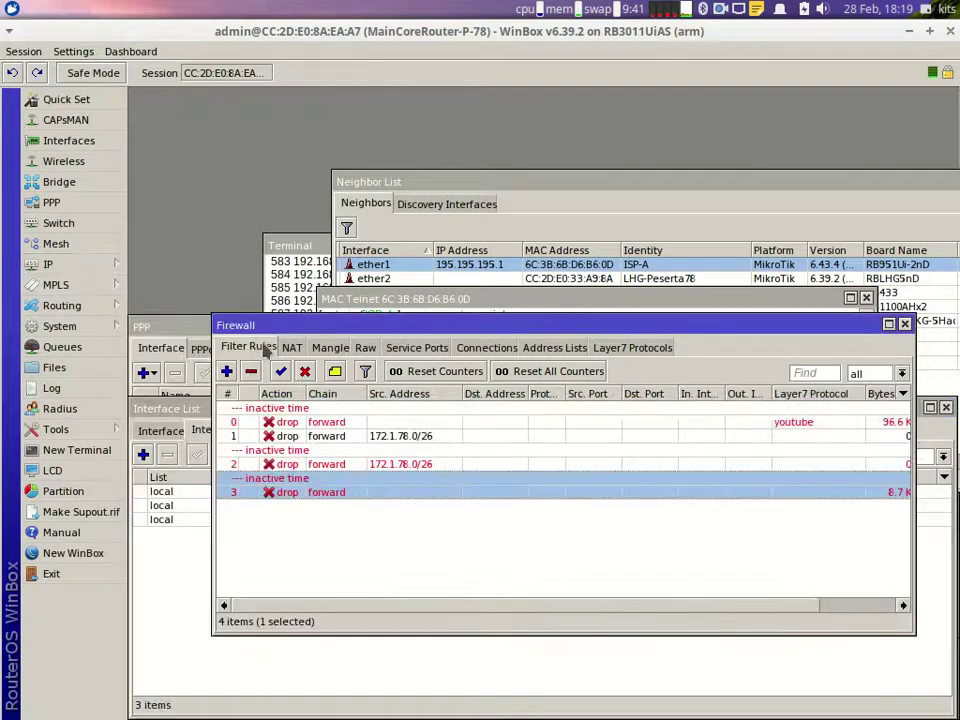
{"action": "left_click", "coordinate": [226, 371]}
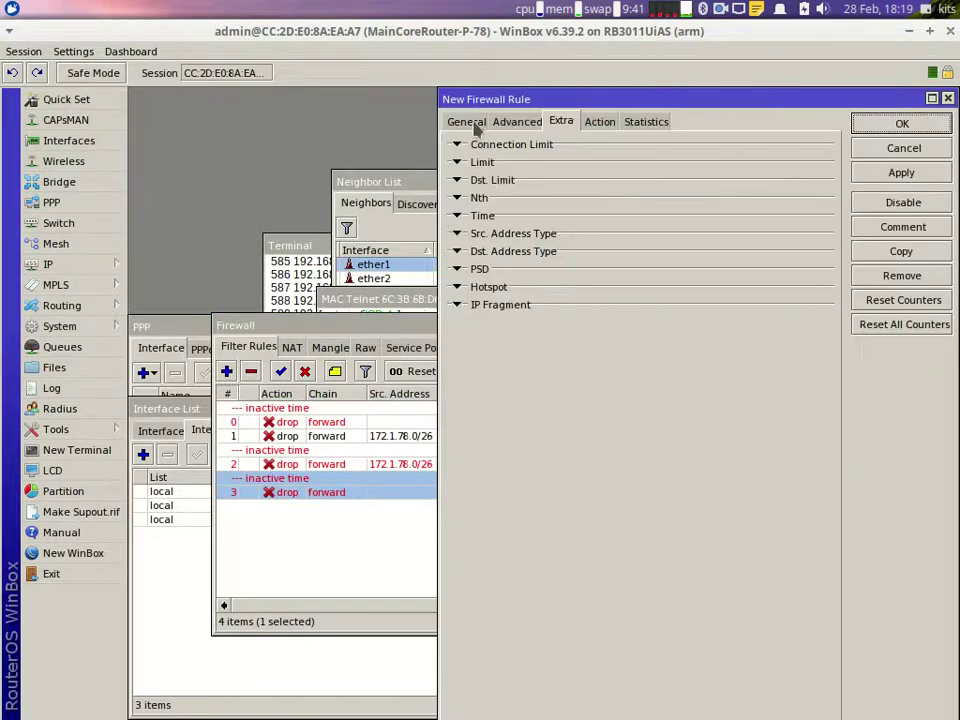
{"action": "left_click", "coordinate": [466, 121]}
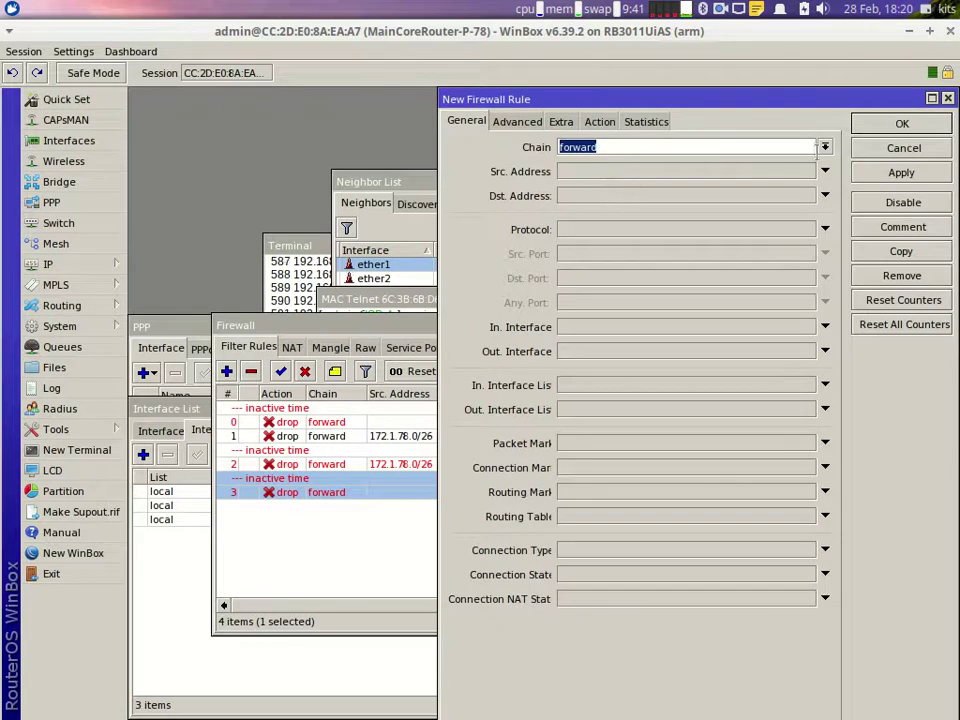
{"action": "left_click", "coordinate": [825, 148]}
{"action": "left_click", "coordinate": [742, 175]}
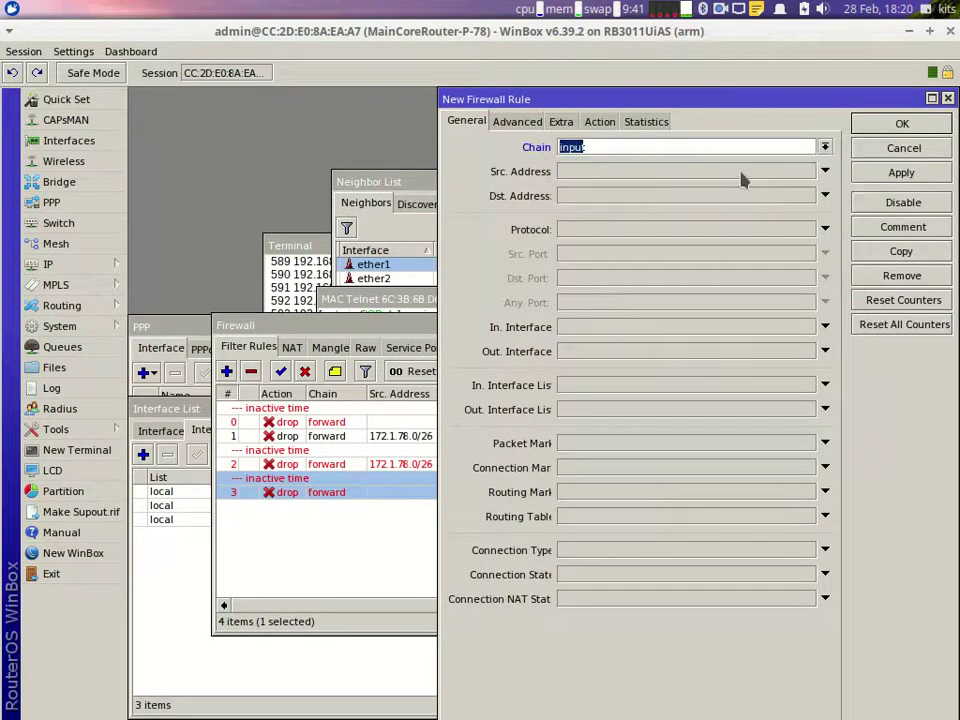
{"action": "left_click", "coordinate": [582, 386]}
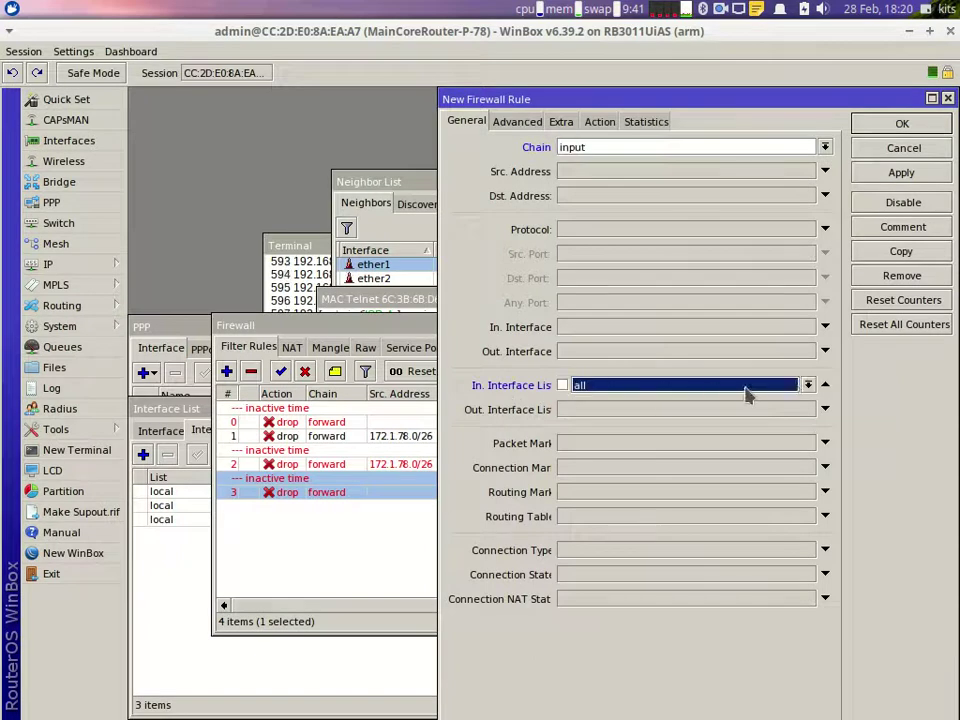
{"action": "left_click", "coordinate": [800, 390]}
{"action": "left_click", "coordinate": [702, 409]}
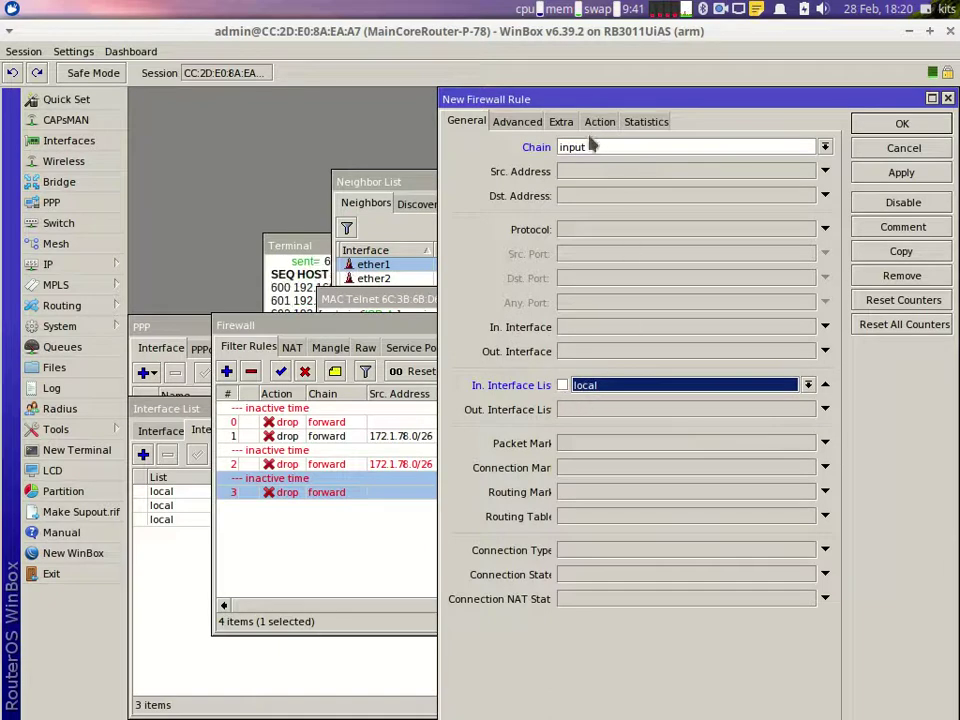
Step: Match TCP destination ports 80,8291, set the action to drop, and save
{"action": "left_click", "coordinate": [574, 230]}
{"action": "left_click", "coordinate": [575, 278]}
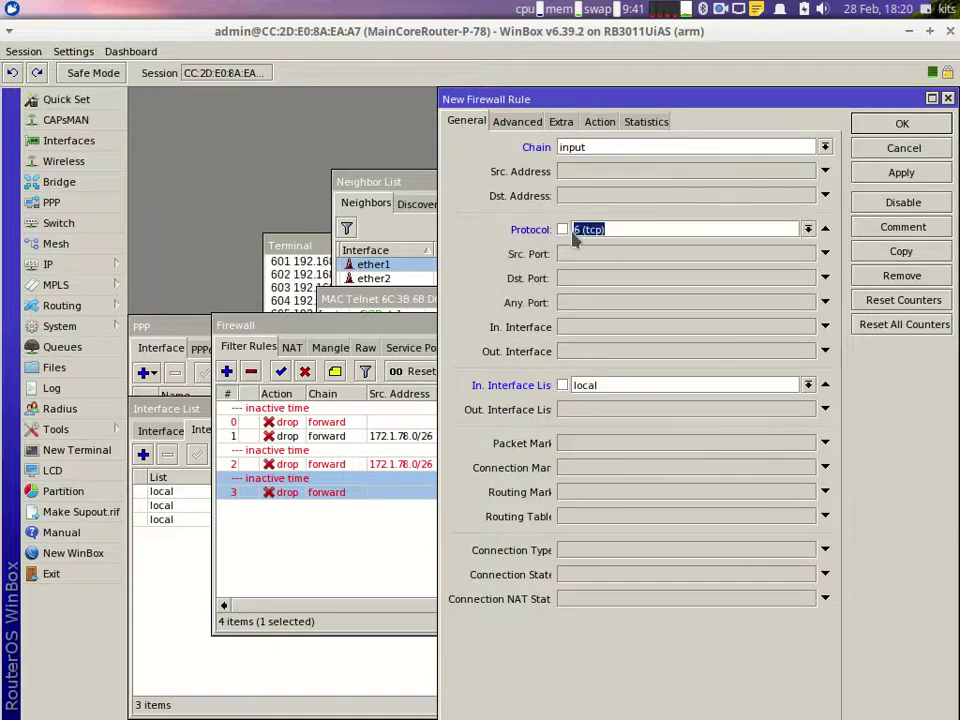
{"action": "left_click", "coordinate": [577, 283]}
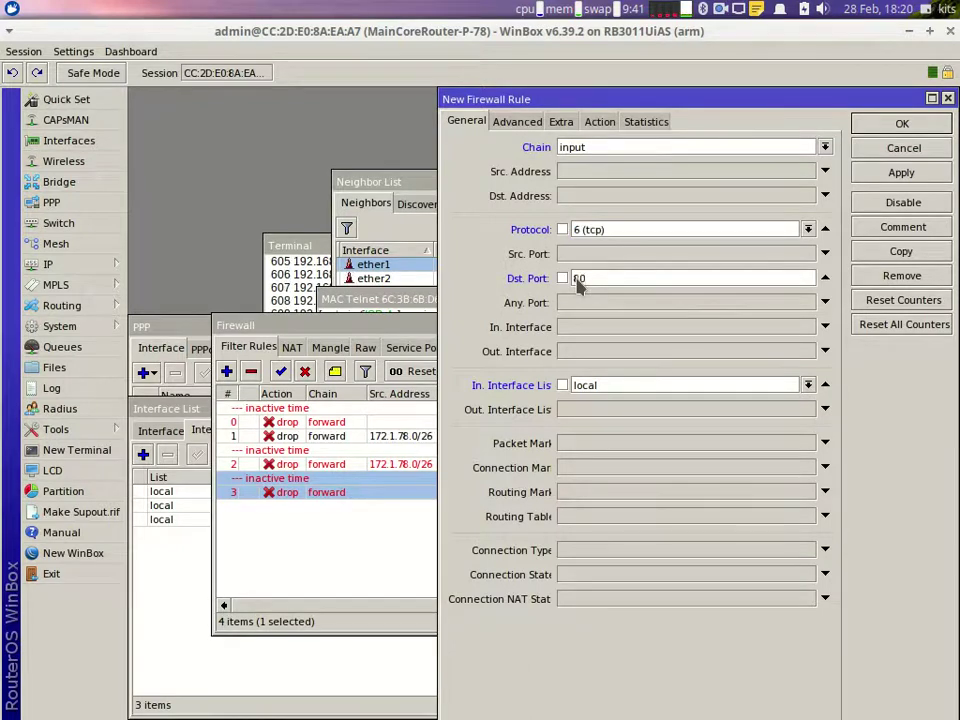
{"action": "type", "text": "80,"}
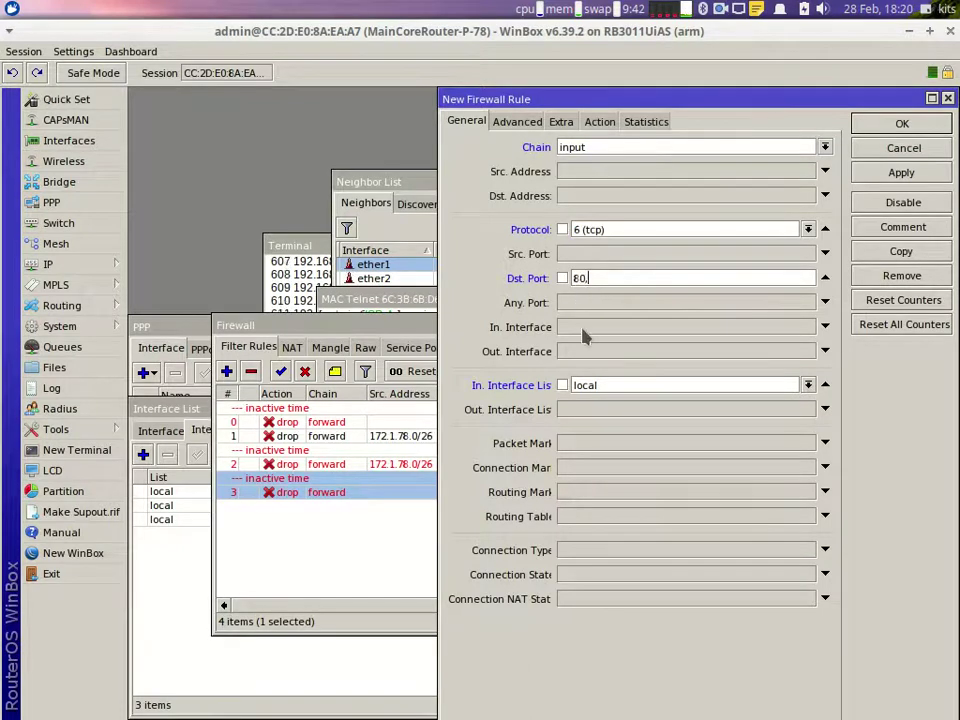
{"action": "type", "text": "8291"}
{"action": "left_click", "coordinate": [600, 122]}
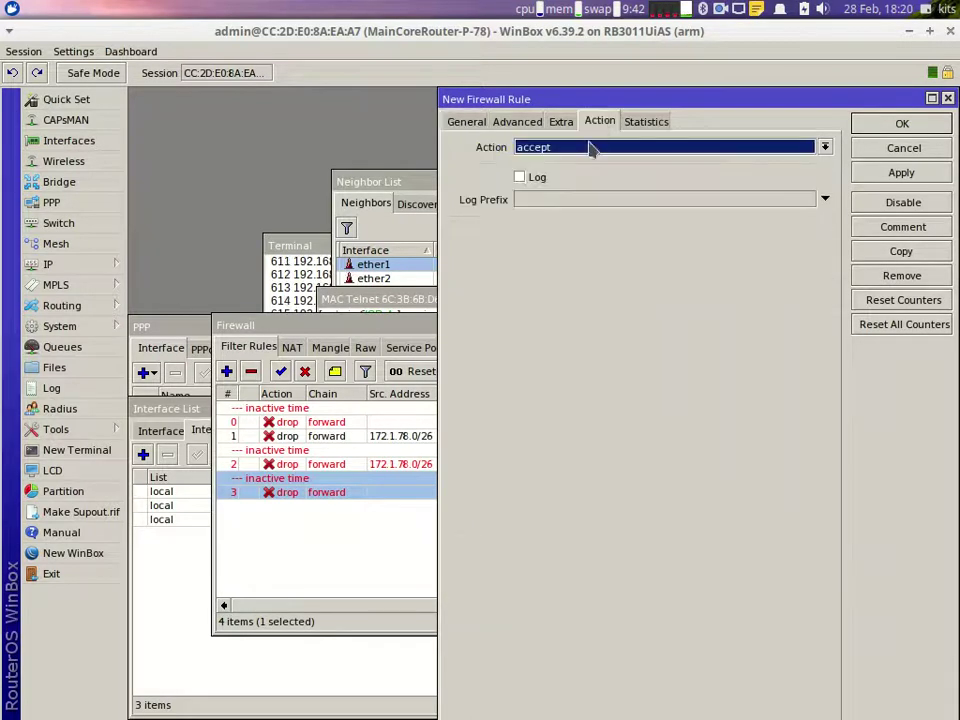
{"action": "left_click", "coordinate": [600, 147]}
{"action": "left_click", "coordinate": [564, 196]}
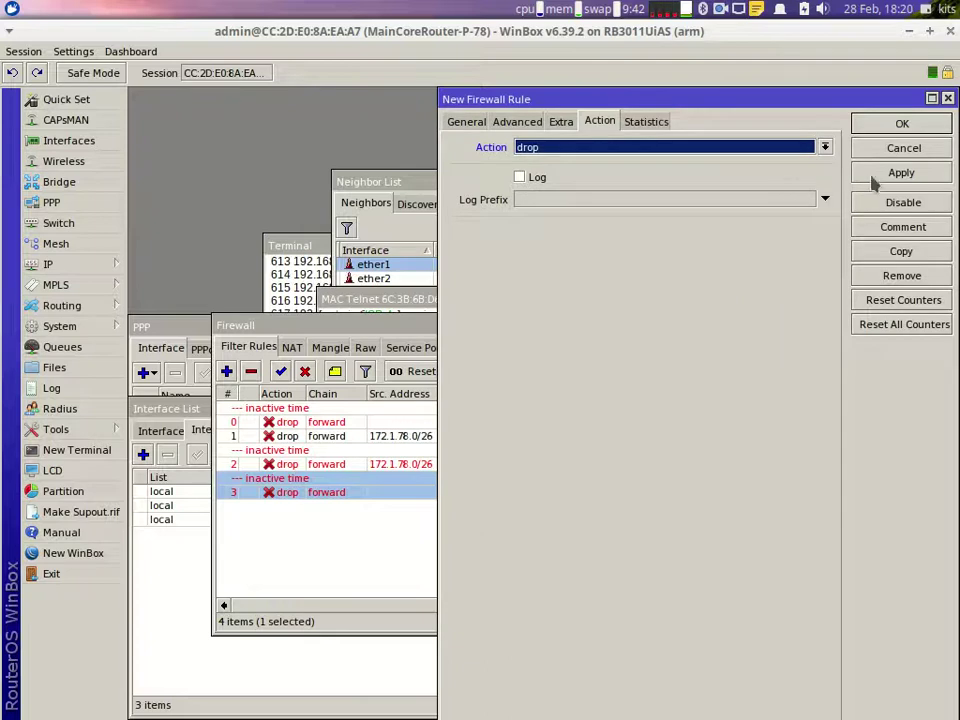
{"action": "left_click", "coordinate": [899, 125]}
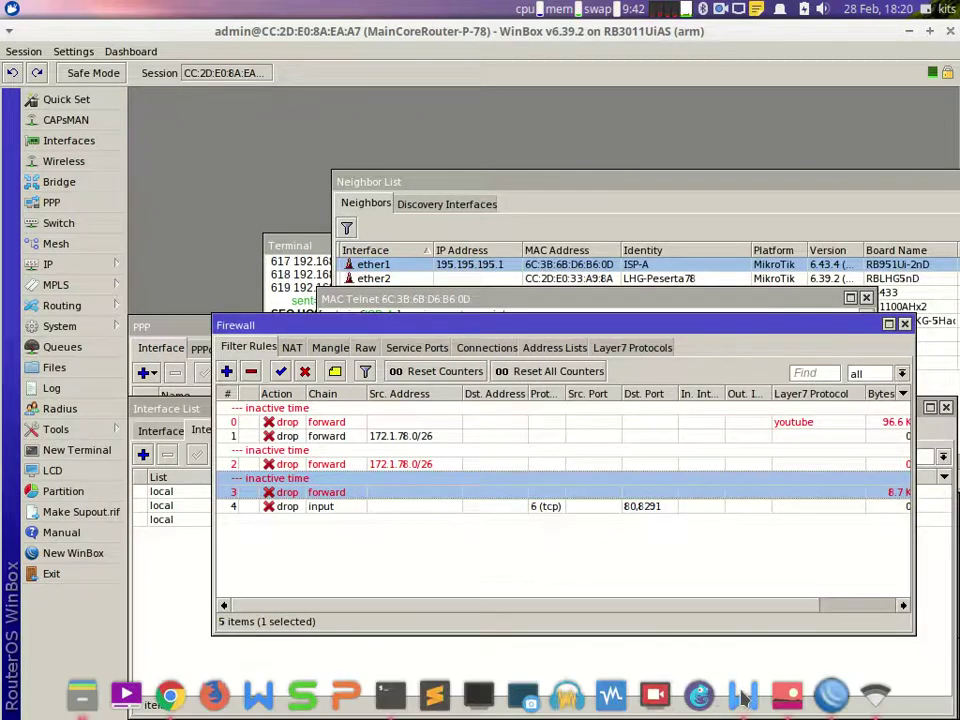
{"action": "left_click", "coordinate": [743, 693]}
{"action": "left_click_drag", "start_coordinate": [269, 455], "coordinate": [365, 455]}
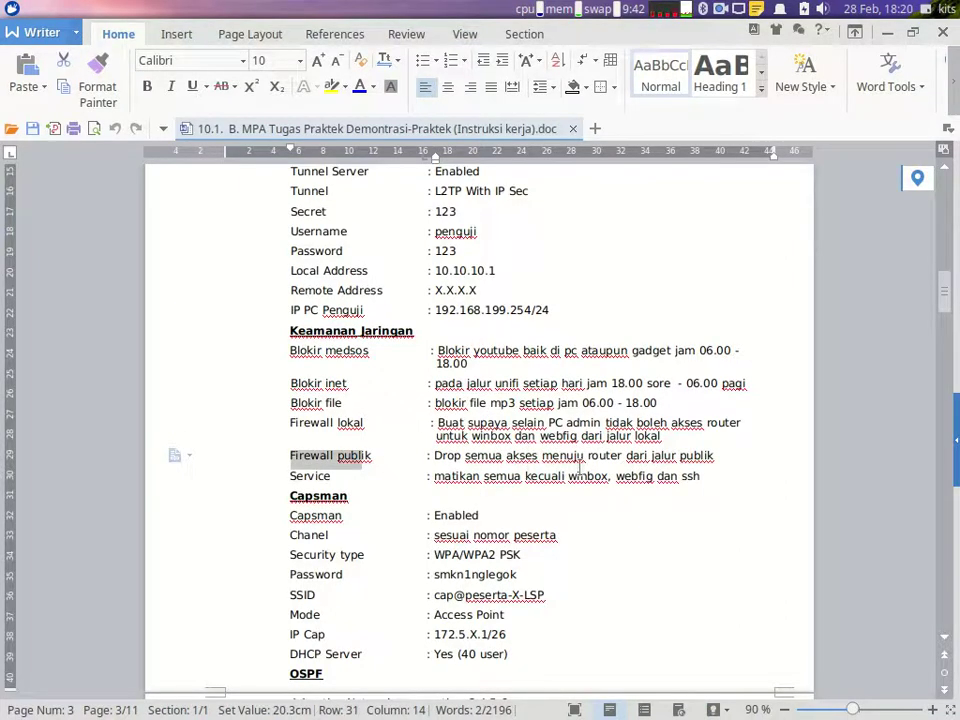
{"action": "mouse_move", "coordinate": [811, 705]}
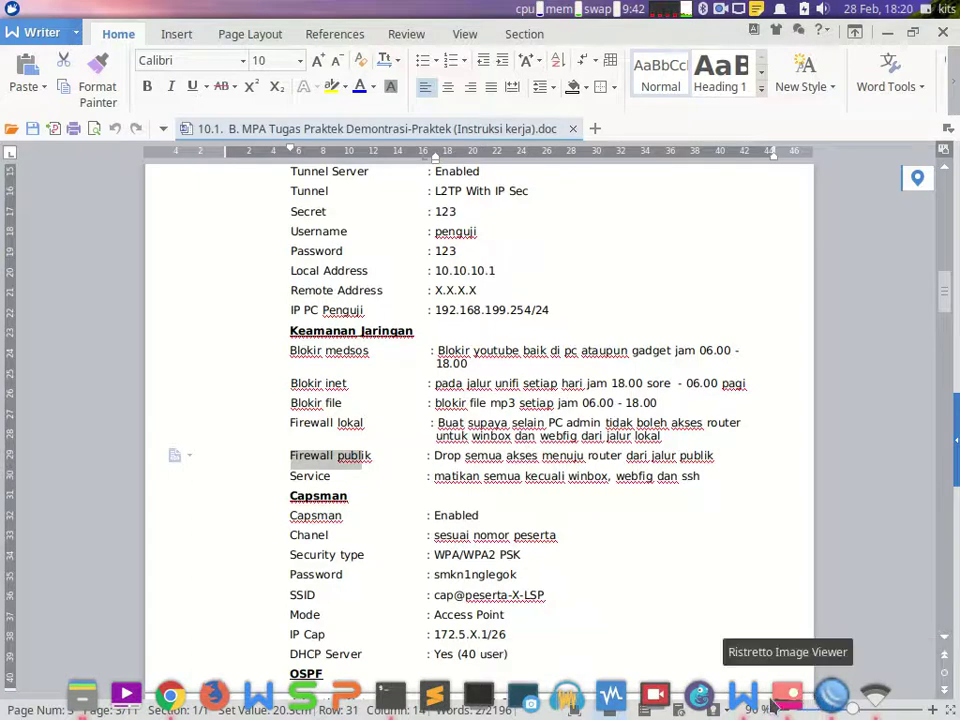
{"action": "left_click", "coordinate": [790, 694]}
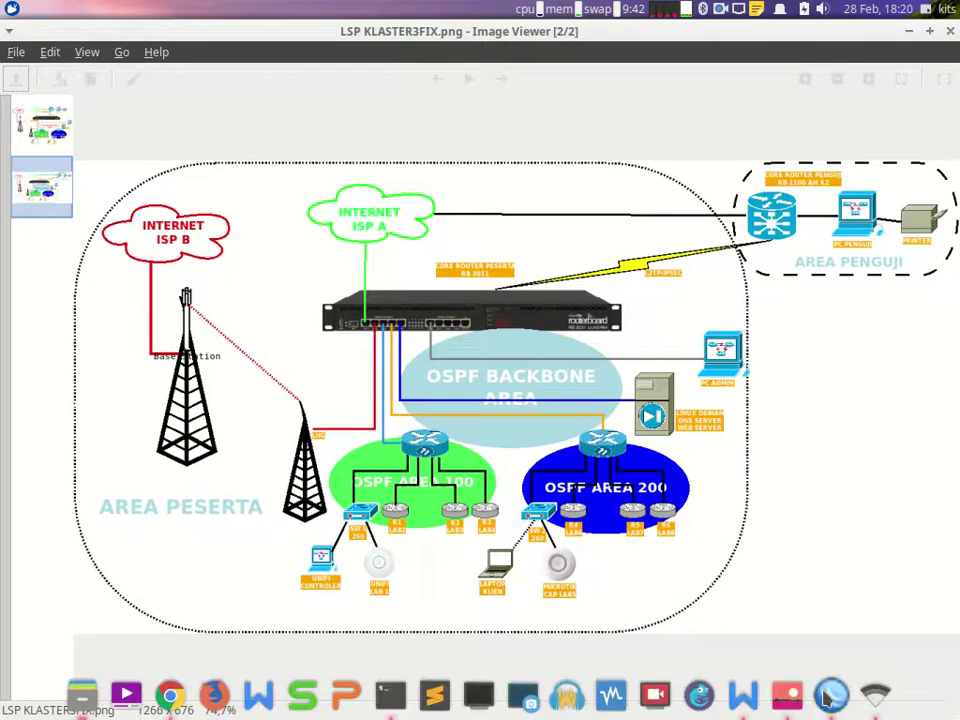
{"action": "left_click", "coordinate": [825, 706]}
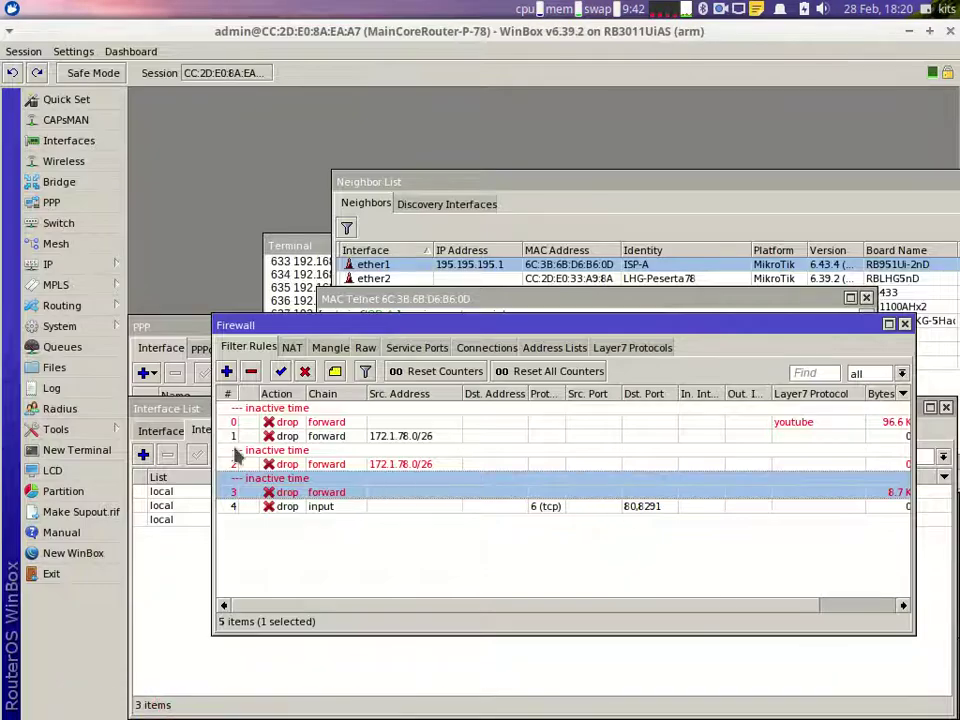
Step: Add ether1 and ether2 to the public interface list, then return to the firewall rules
{"action": "left_click", "coordinate": [62, 140]}
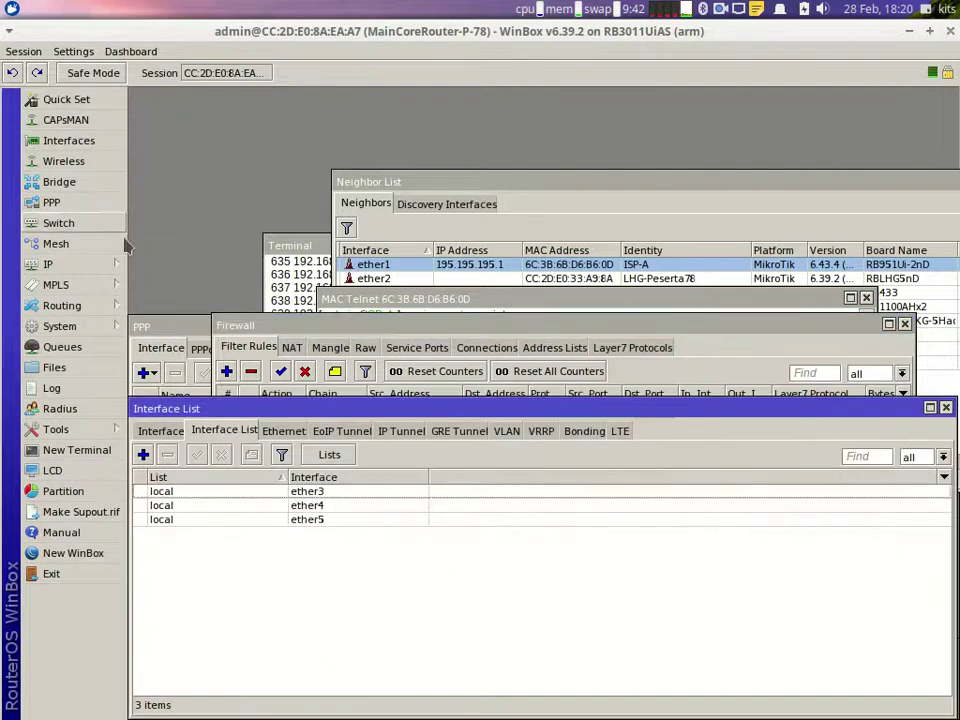
{"action": "left_click", "coordinate": [144, 455]}
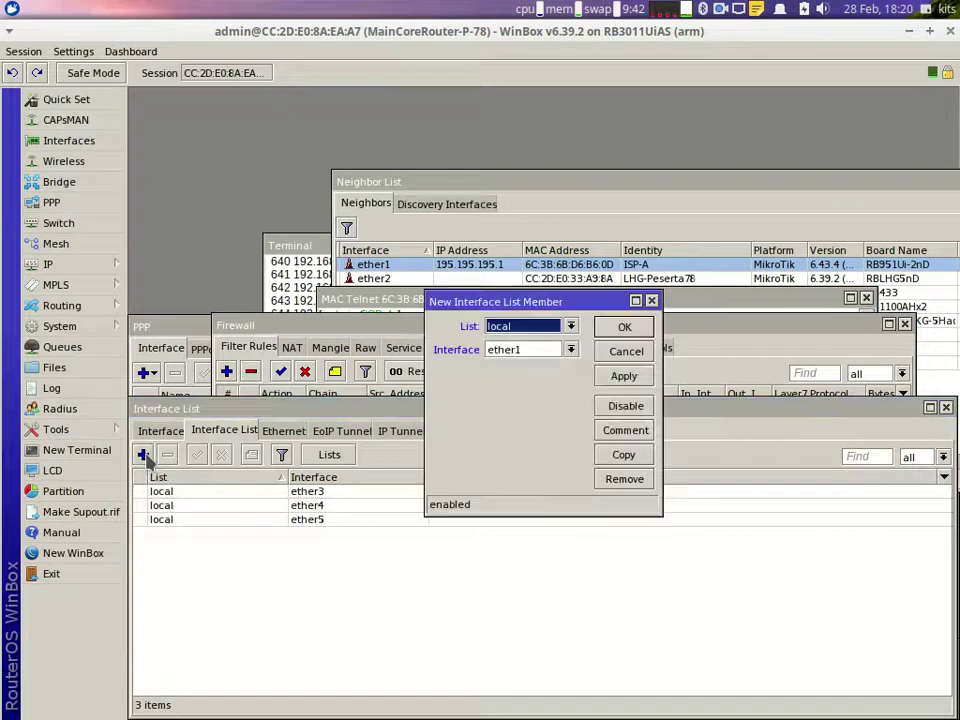
{"action": "left_click", "coordinate": [527, 333]}
{"action": "left_click", "coordinate": [505, 355]}
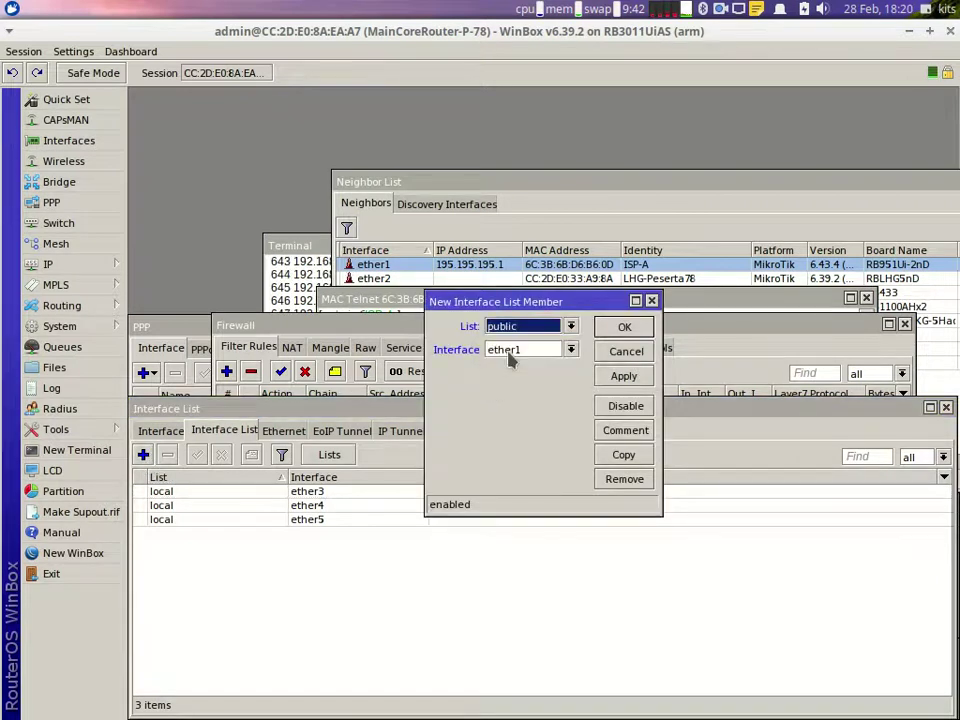
{"action": "left_click", "coordinate": [620, 376]}
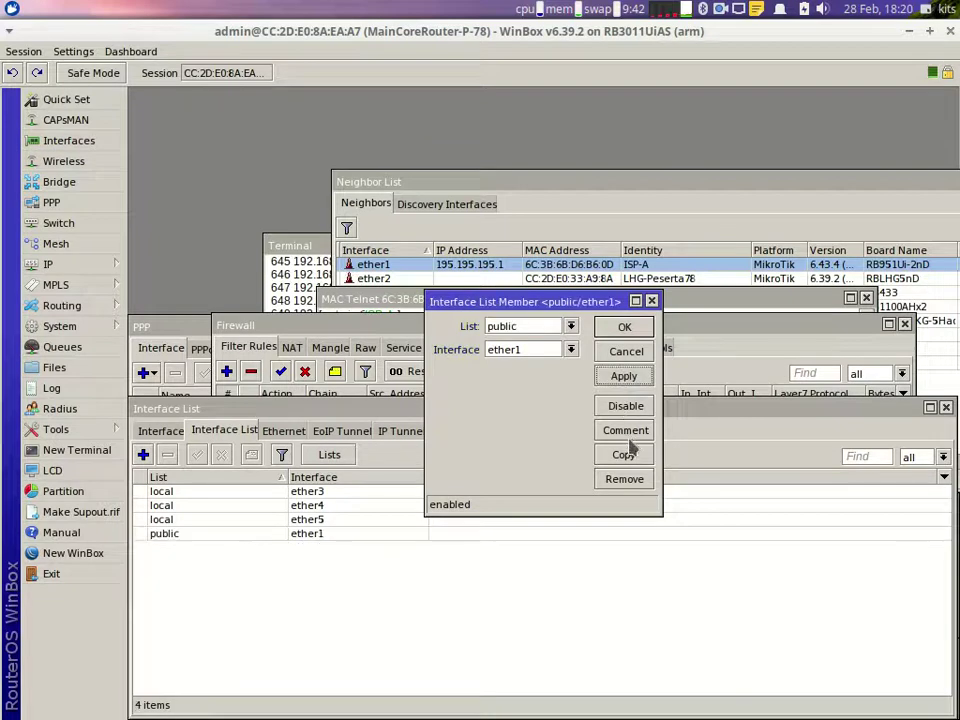
{"action": "left_click", "coordinate": [623, 456]}
{"action": "left_click", "coordinate": [588, 367]}
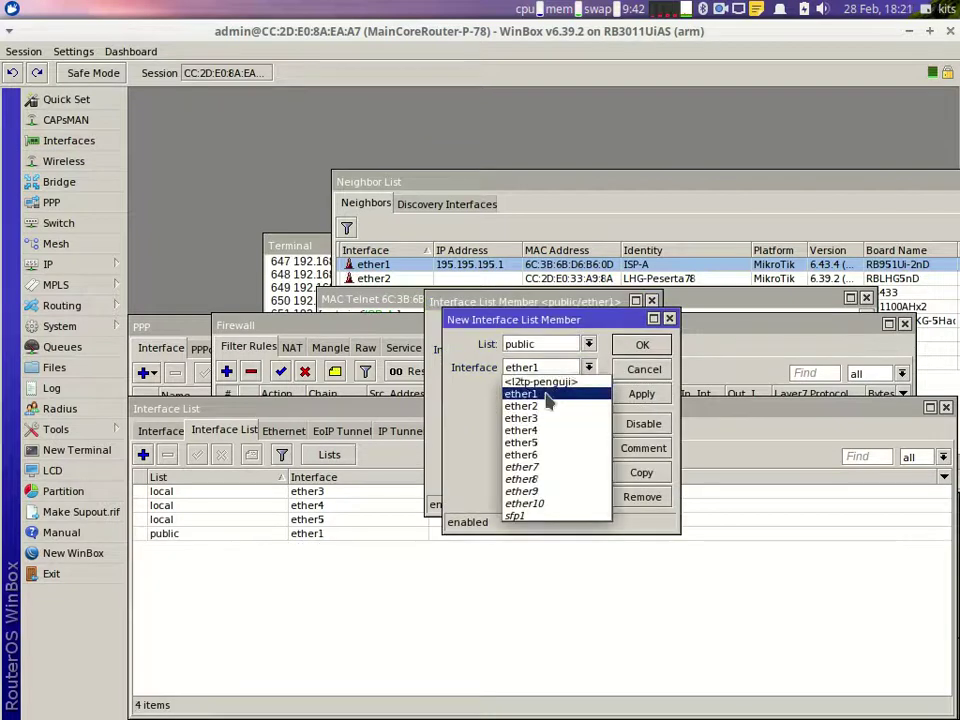
{"action": "left_click", "coordinate": [545, 408]}
{"action": "left_click", "coordinate": [641, 344]}
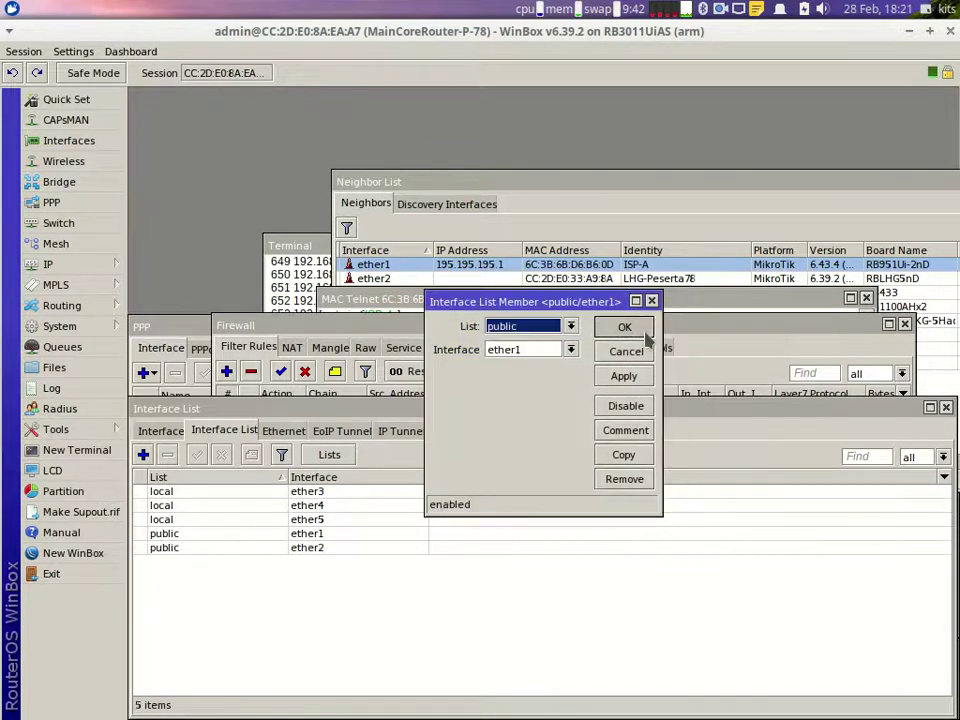
{"action": "left_click", "coordinate": [628, 328]}
{"action": "left_click", "coordinate": [60, 264]}
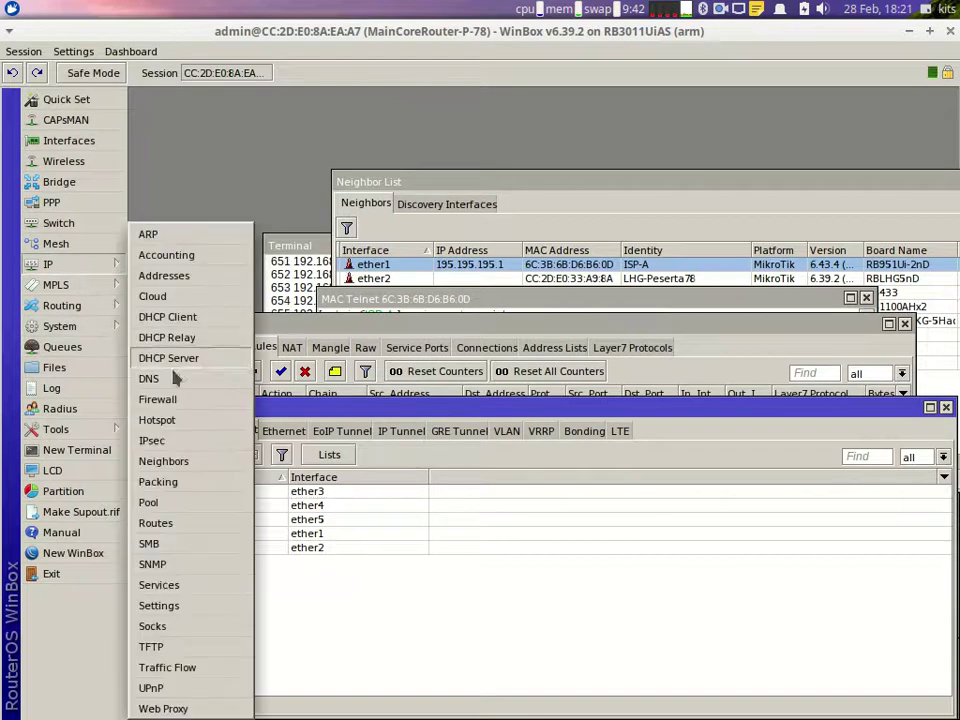
{"action": "left_click", "coordinate": [156, 399]}
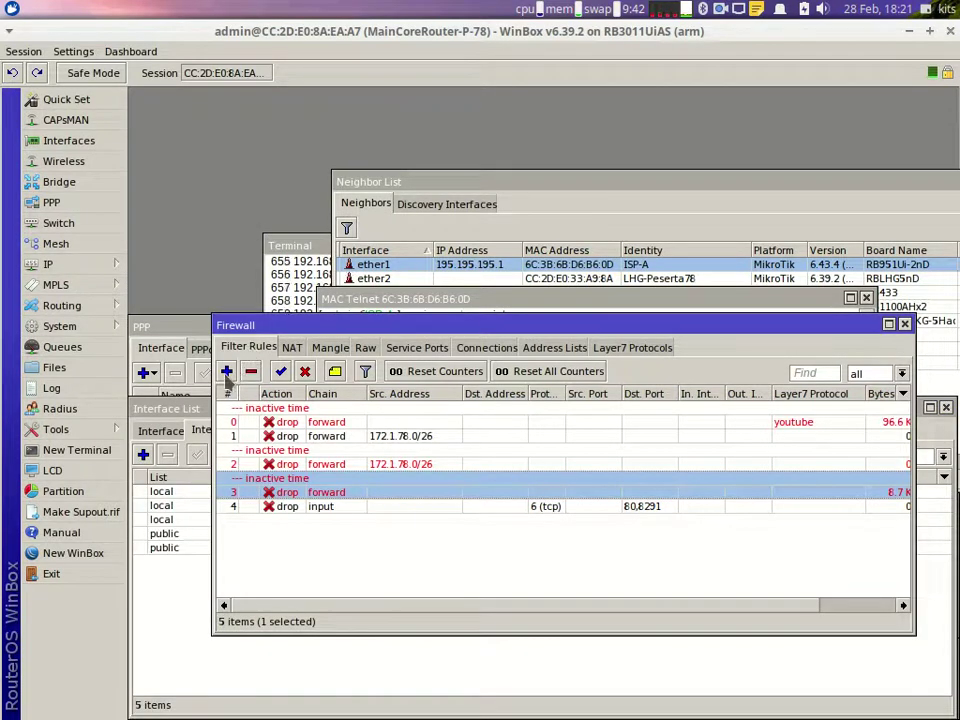
Step: Start a new filter rule on chain input matching In. Interface List public
{"action": "left_click", "coordinate": [226, 371]}
{"action": "left_click", "coordinate": [465, 121]}
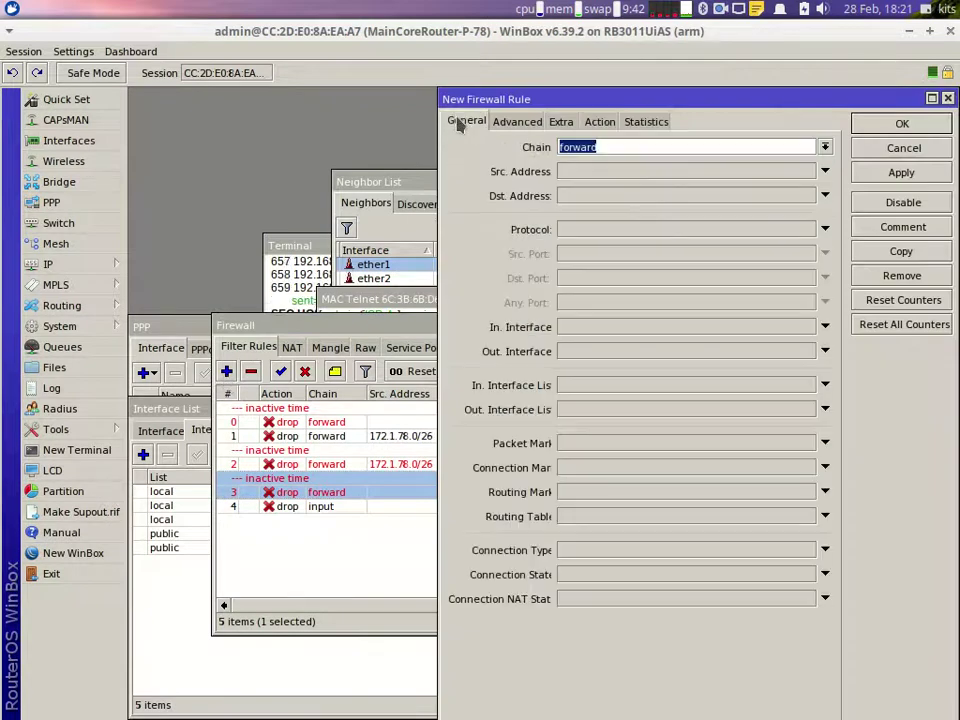
{"action": "left_click", "coordinate": [825, 147]}
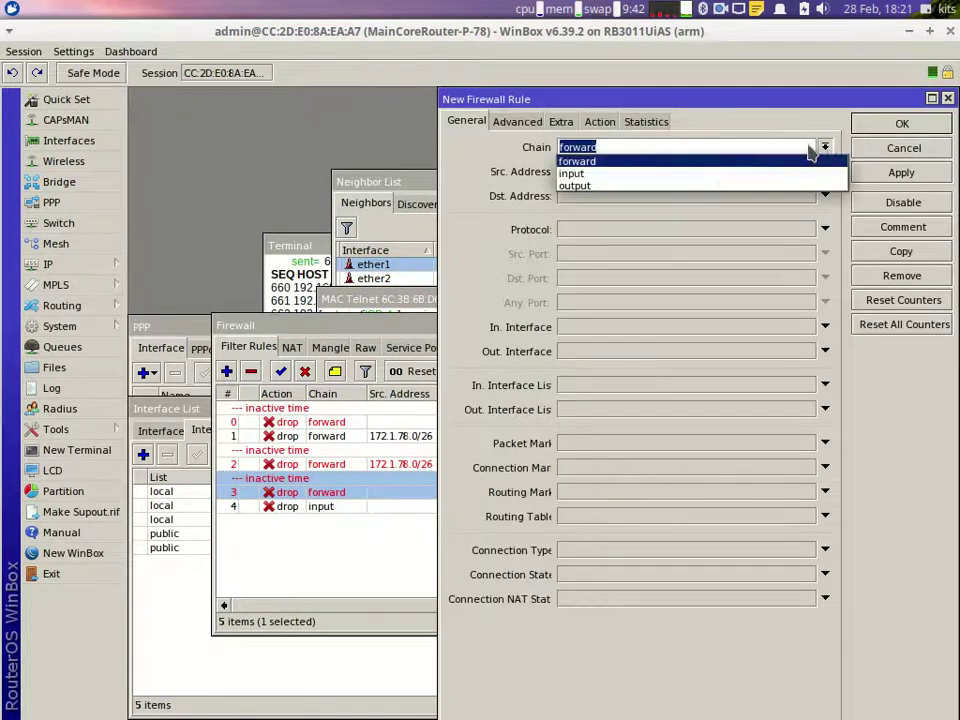
{"action": "left_click", "coordinate": [707, 170]}
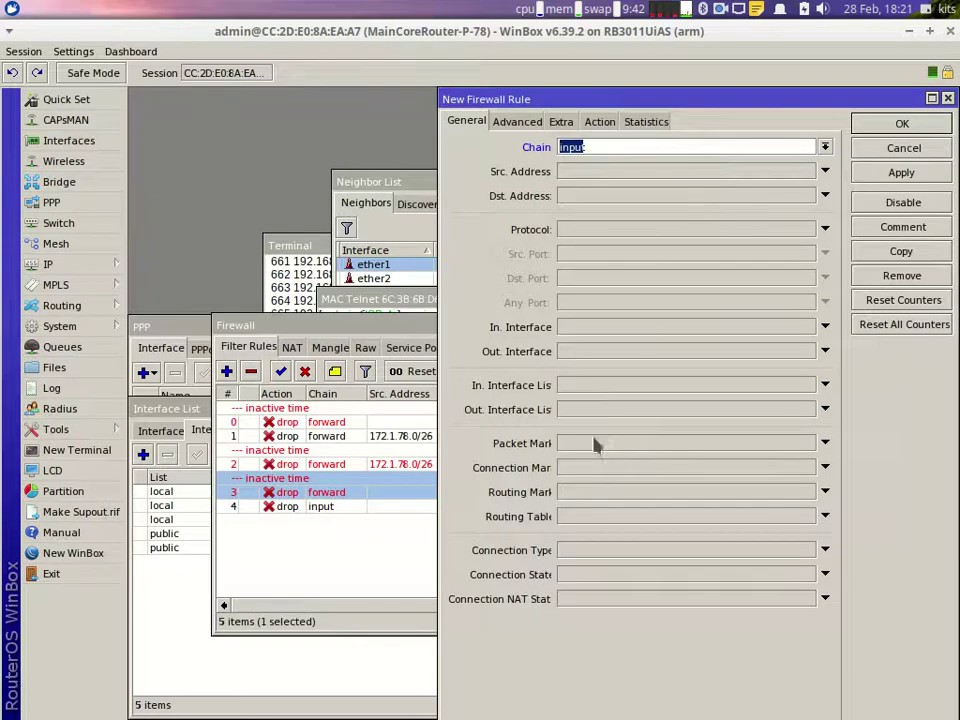
{"action": "left_click", "coordinate": [596, 388]}
{"action": "left_click", "coordinate": [808, 385]}
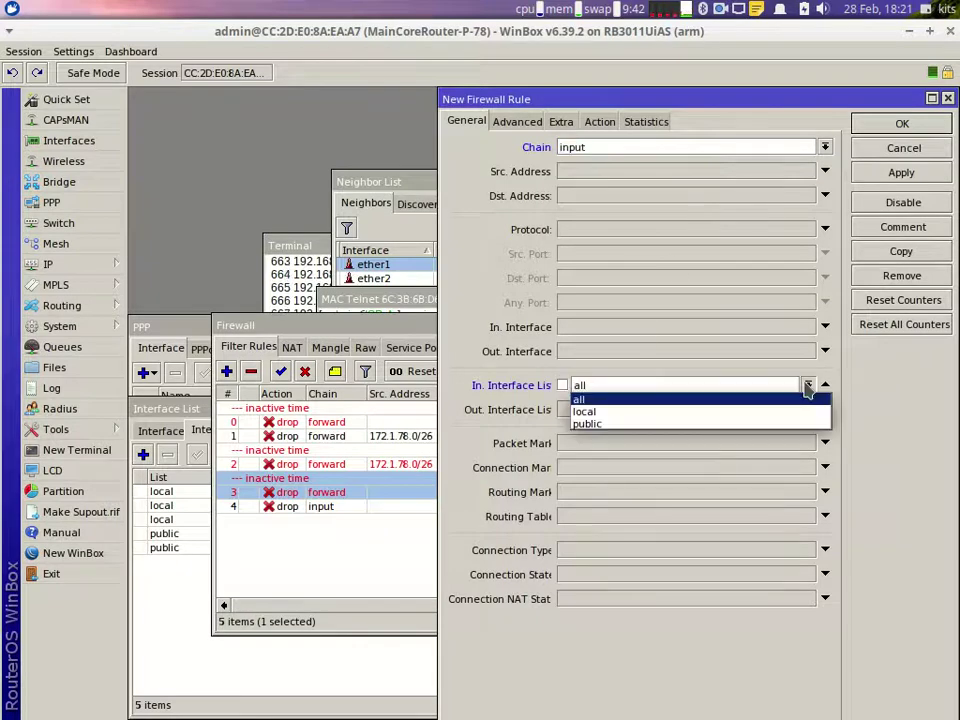
{"action": "left_click", "coordinate": [617, 423]}
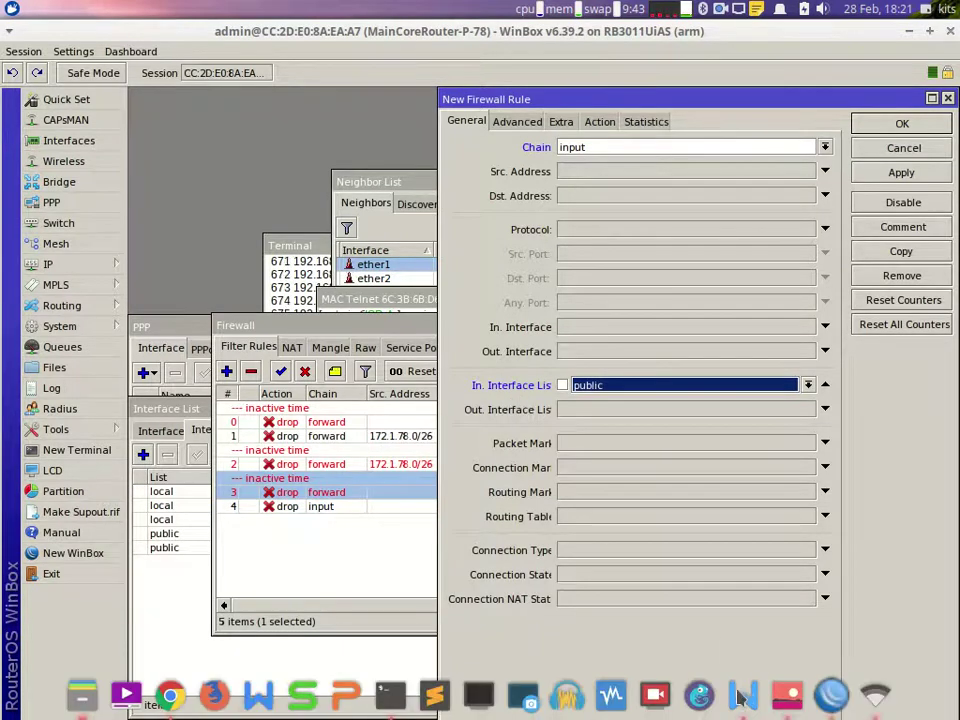
{"action": "left_click", "coordinate": [740, 695]}
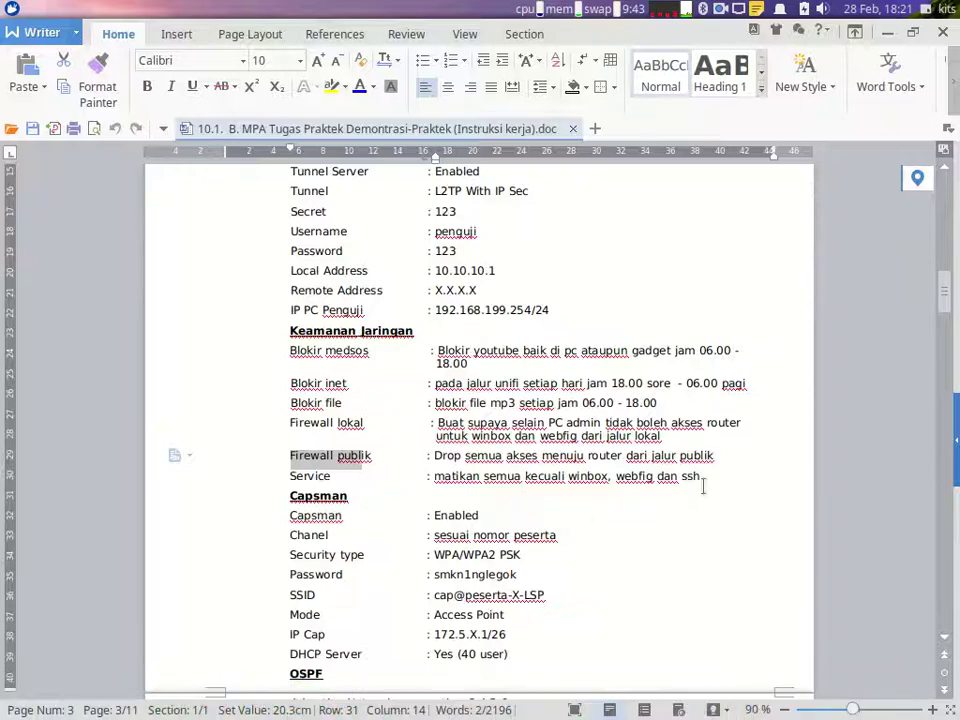
{"action": "left_click", "coordinate": [830, 700]}
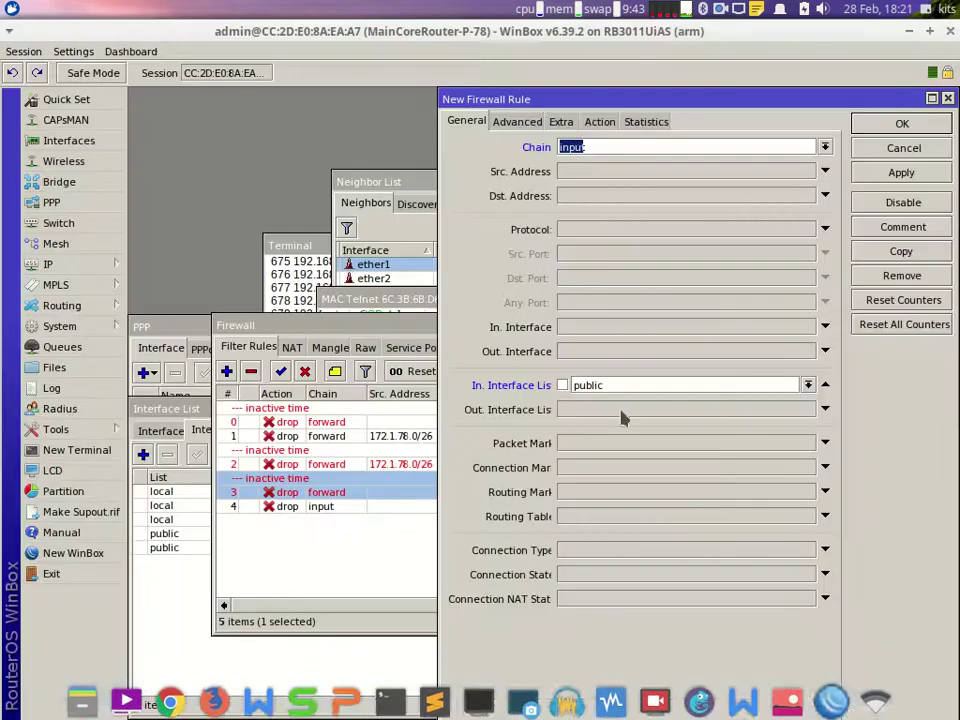
Step: Set the rule's action to drop, recheck its settings, and save it
{"action": "left_click", "coordinate": [601, 124]}
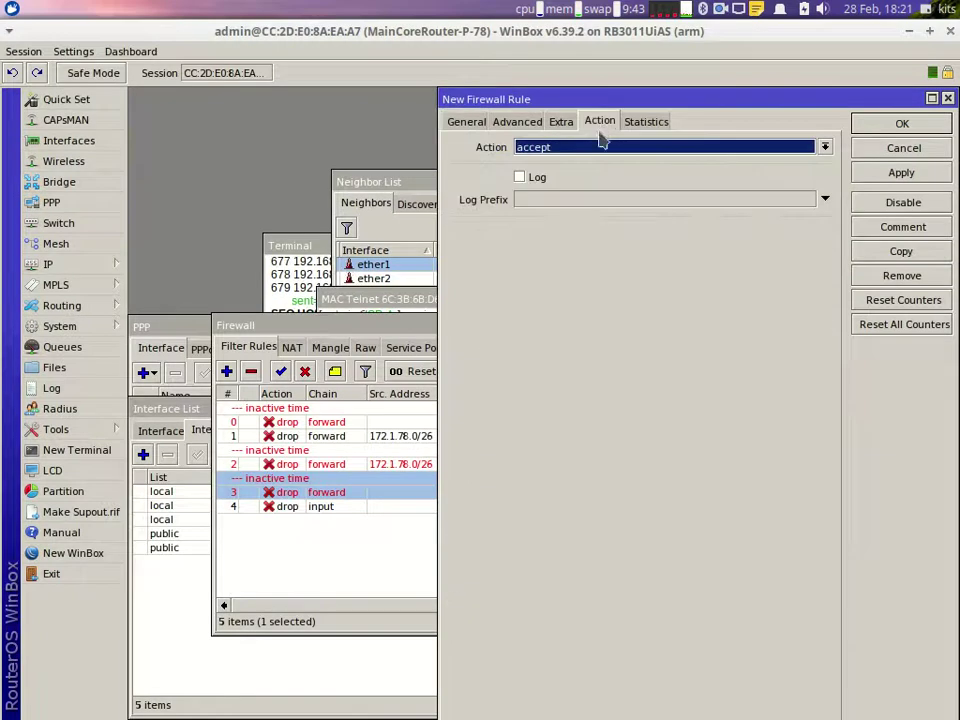
{"action": "left_click", "coordinate": [590, 150]}
{"action": "left_click", "coordinate": [567, 197]}
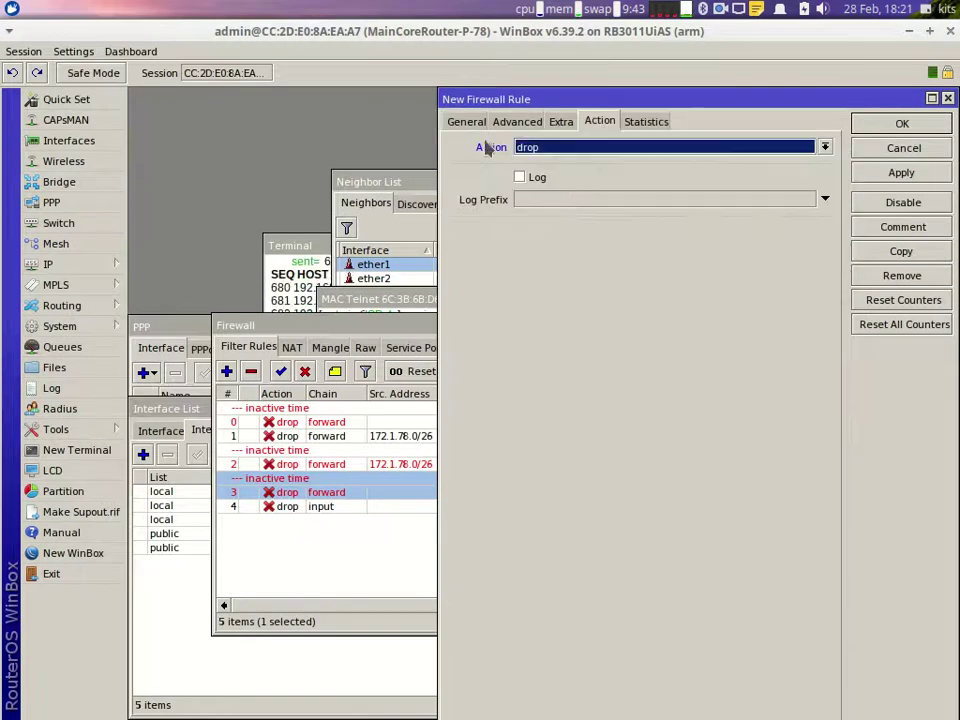
{"action": "left_click", "coordinate": [465, 122]}
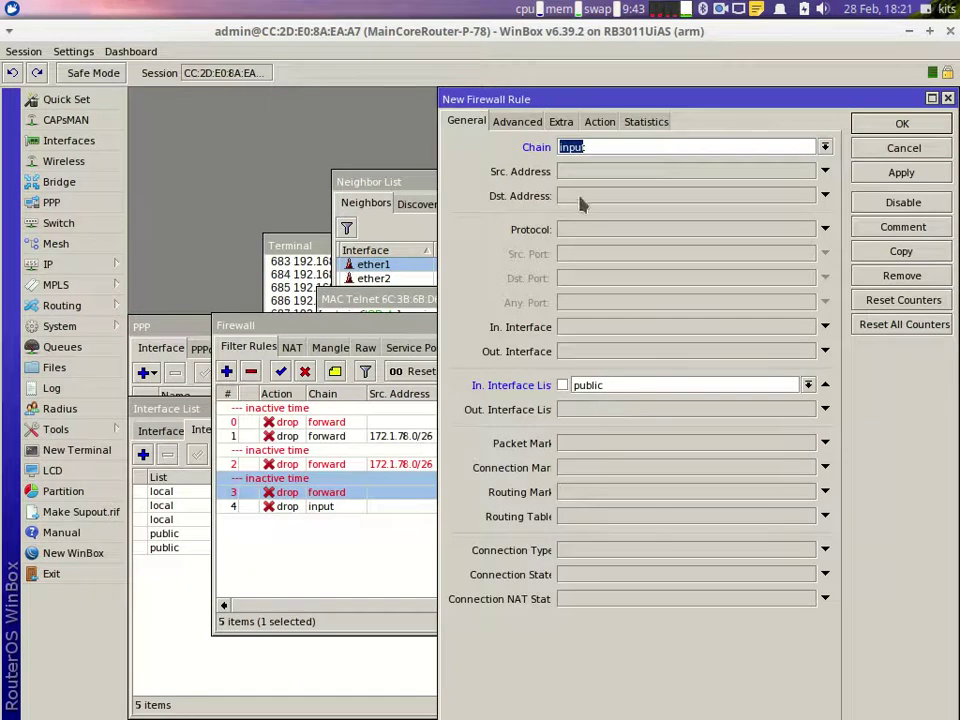
{"action": "left_click", "coordinate": [600, 122]}
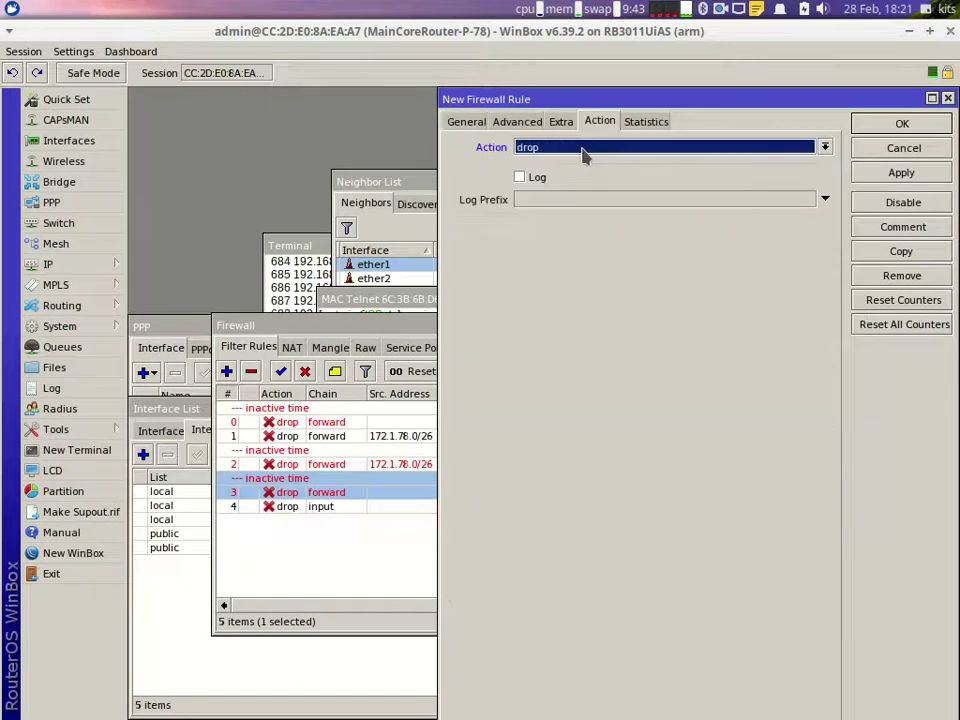
{"action": "left_click", "coordinate": [893, 124]}
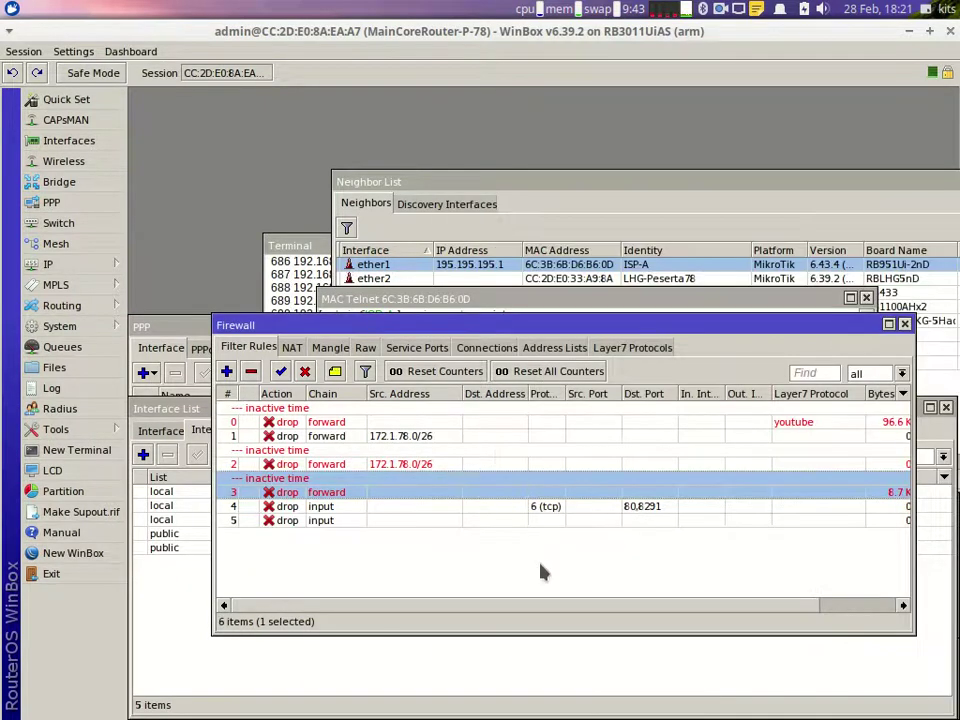
Step: Highlight the Service line (only winbox, webfig, ssh) in the task document, then return to WinBox
{"action": "left_click", "coordinate": [739, 694]}
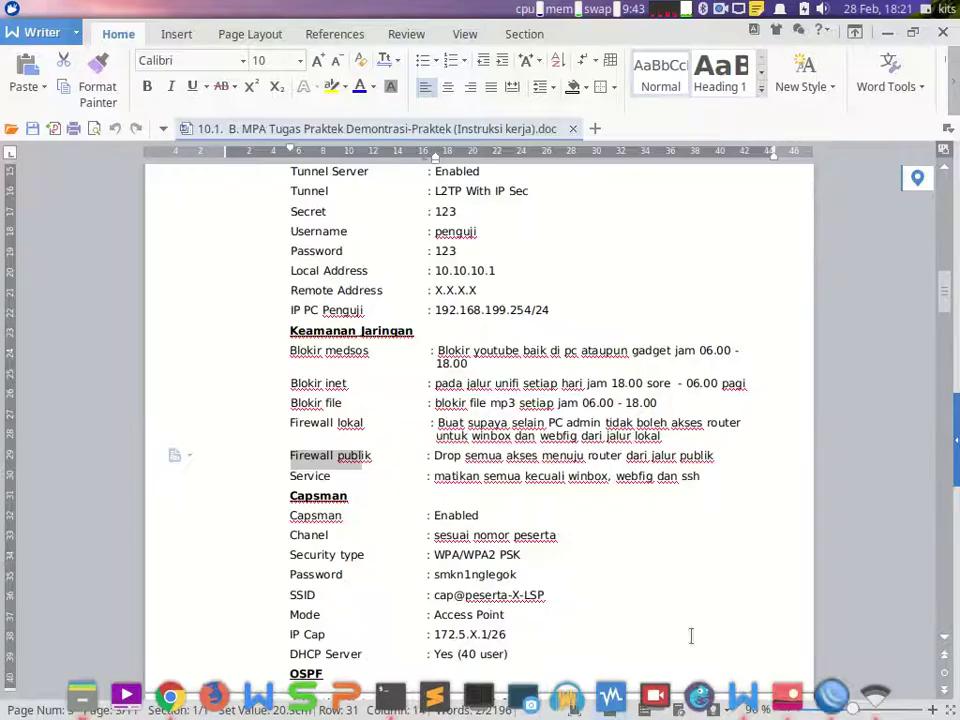
{"action": "left_click_drag", "start_coordinate": [287, 476], "coordinate": [676, 476]}
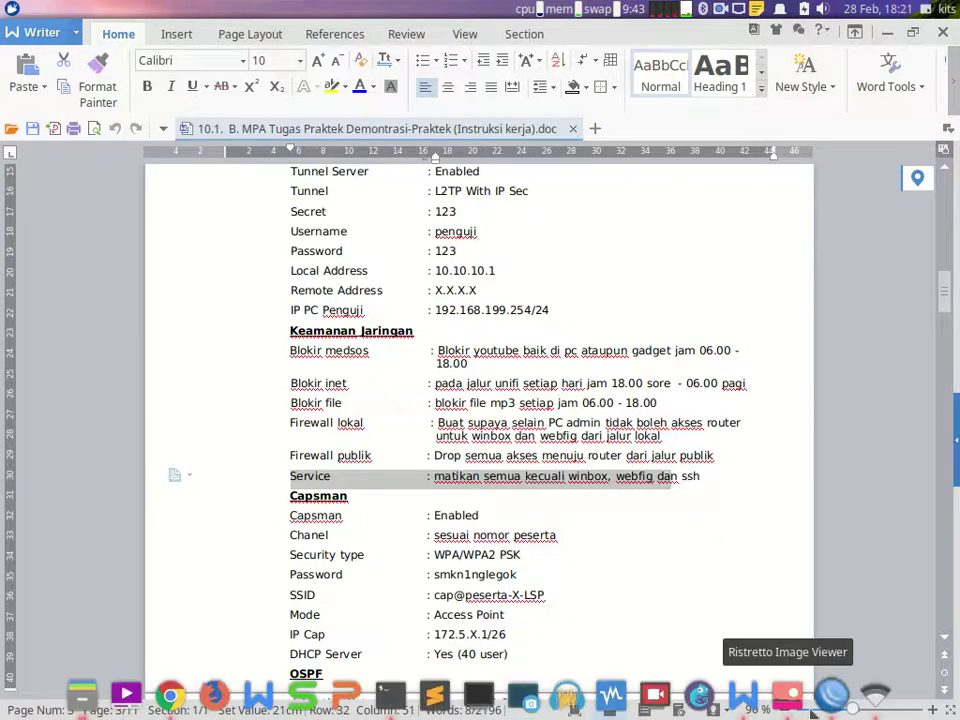
{"action": "left_click", "coordinate": [836, 705]}
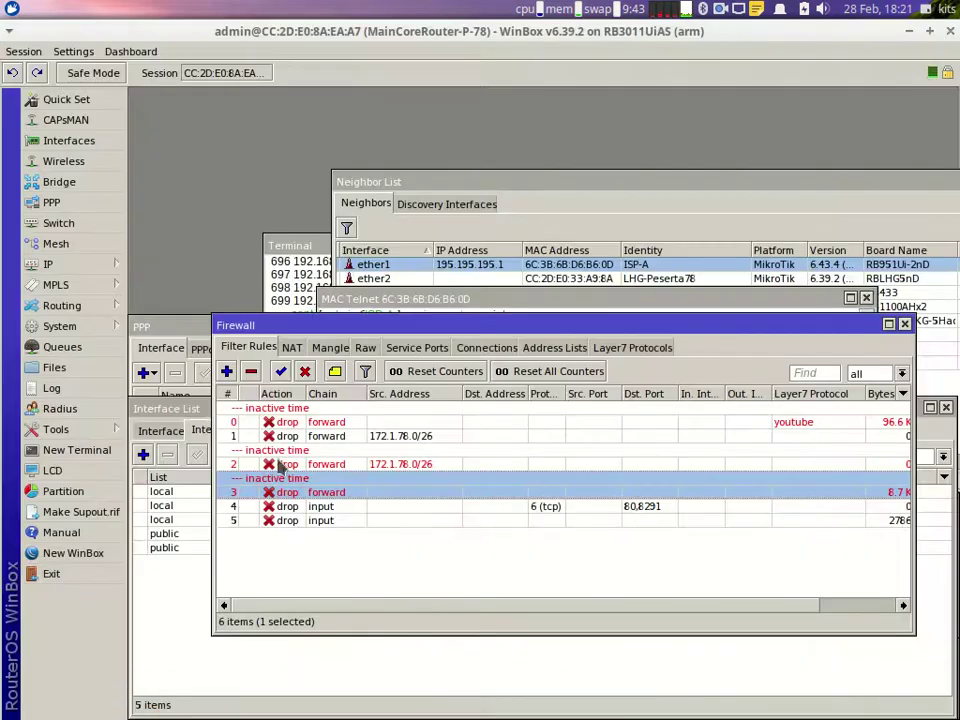
Step: In IP Services, select every service except www, winbox and ssh
{"action": "left_click", "coordinate": [78, 266]}
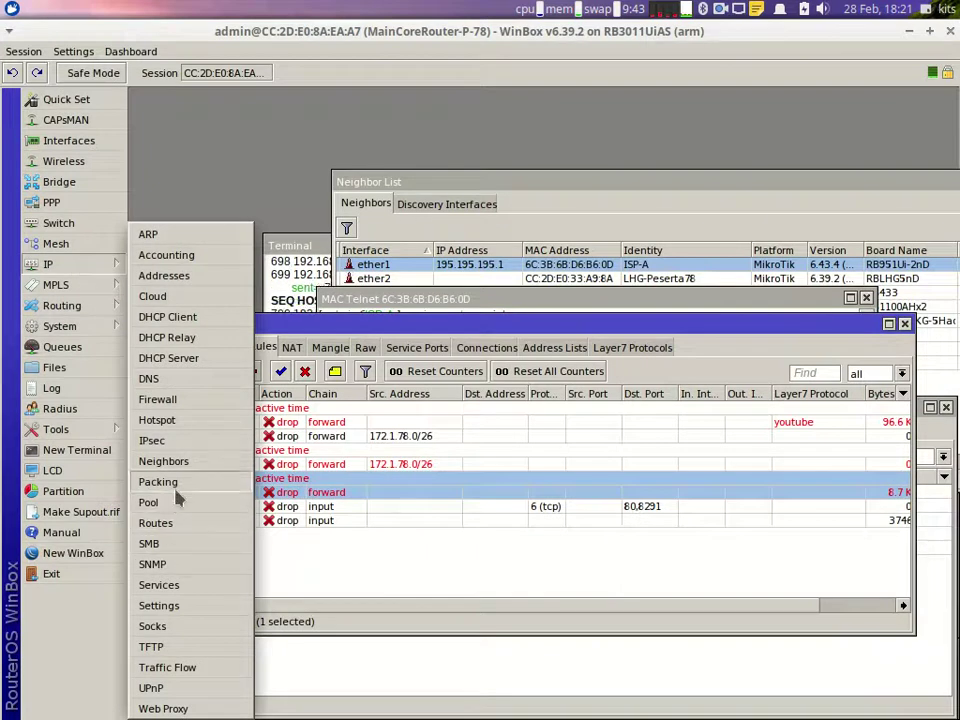
{"action": "left_click", "coordinate": [178, 588]}
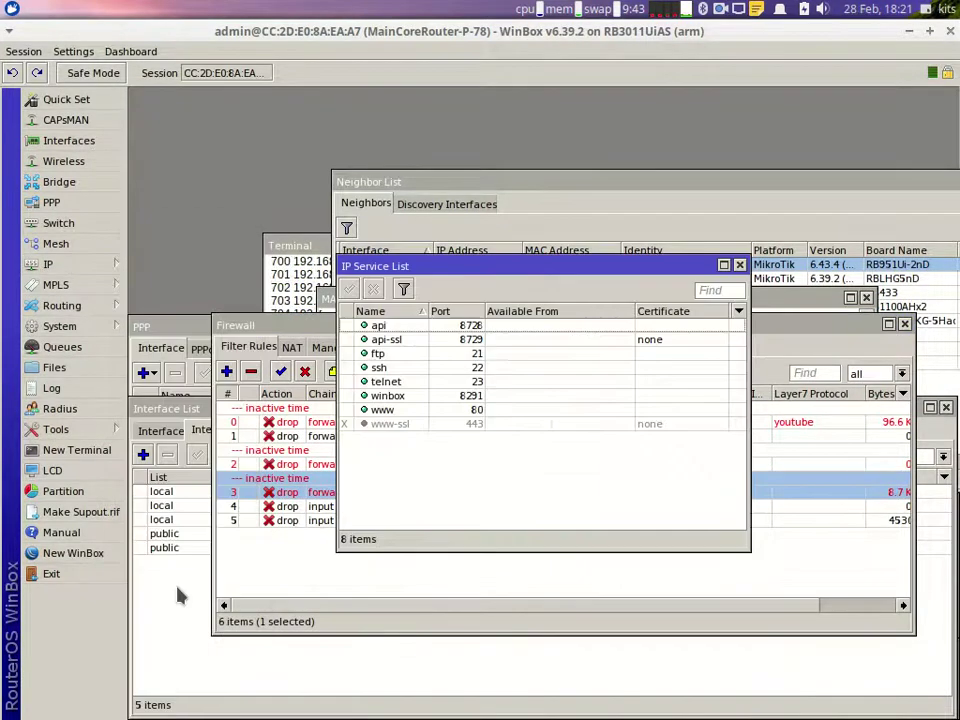
{"action": "left_click", "coordinate": [408, 411]}
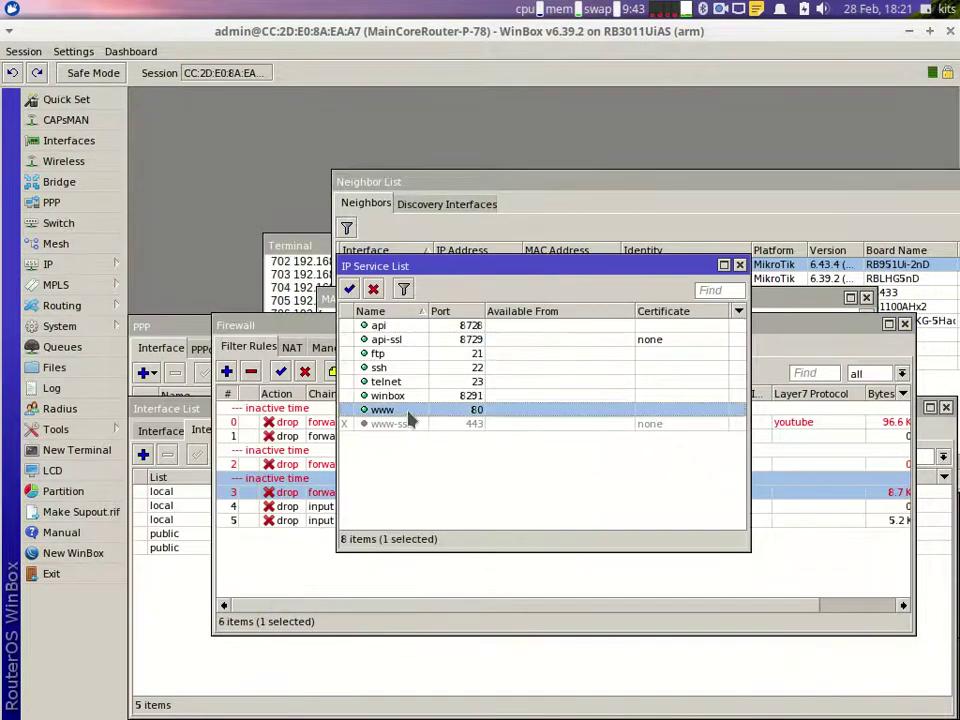
{"action": "key", "text": "ctrl+a"}
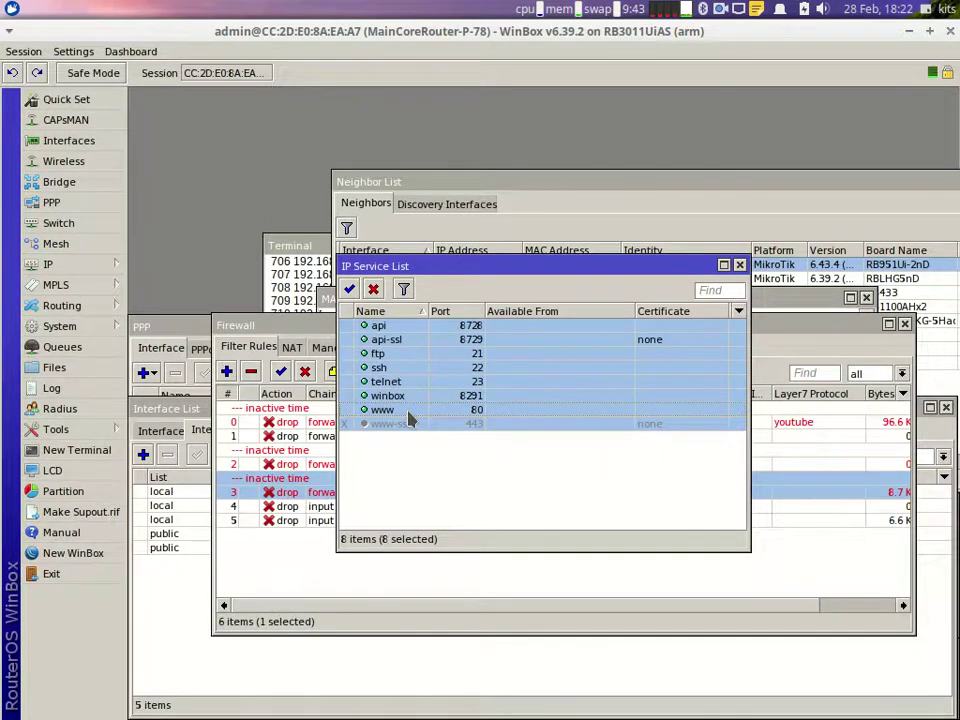
{"action": "left_click", "coordinate": [400, 411]}
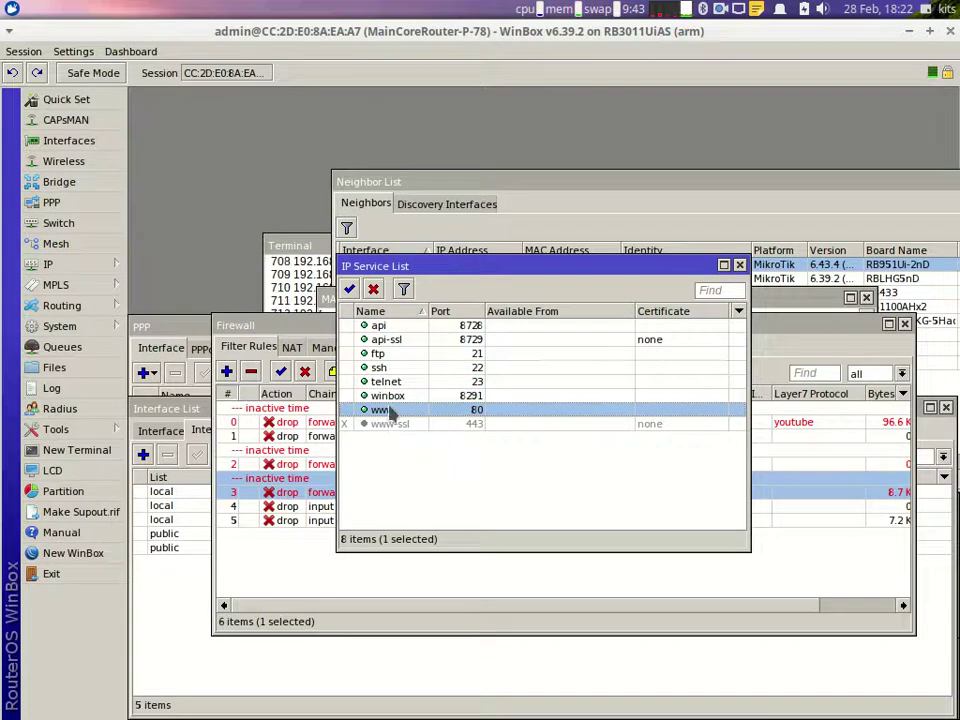
{"action": "key", "text": "ctrl+a"}
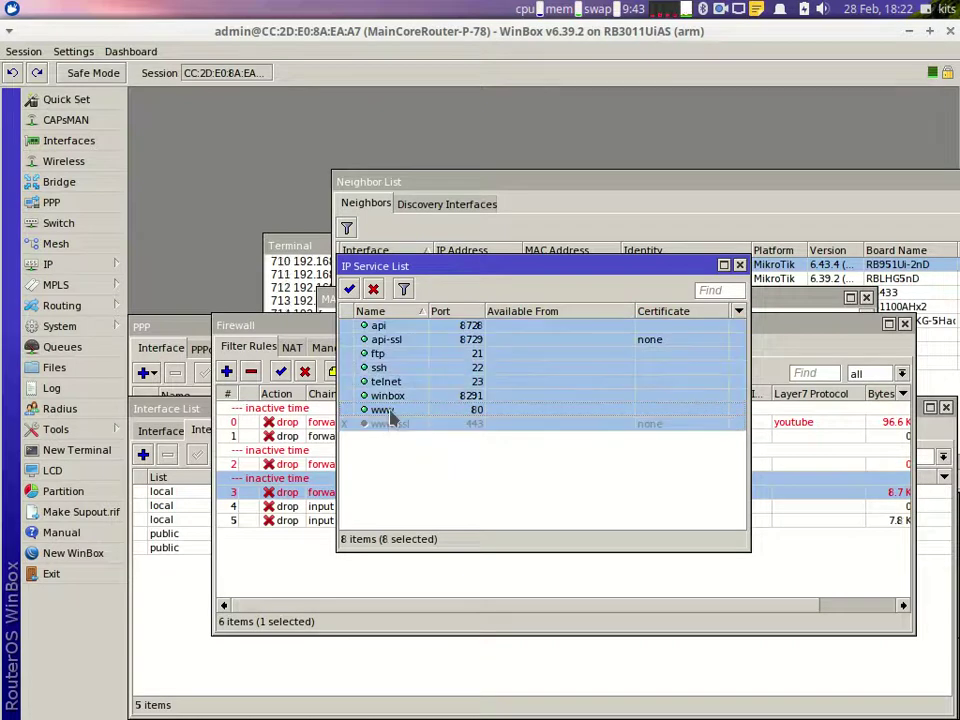
{"action": "left_click", "coordinate": [390, 410], "text": "ctrl"}
{"action": "left_click", "coordinate": [388, 396], "text": "ctrl"}
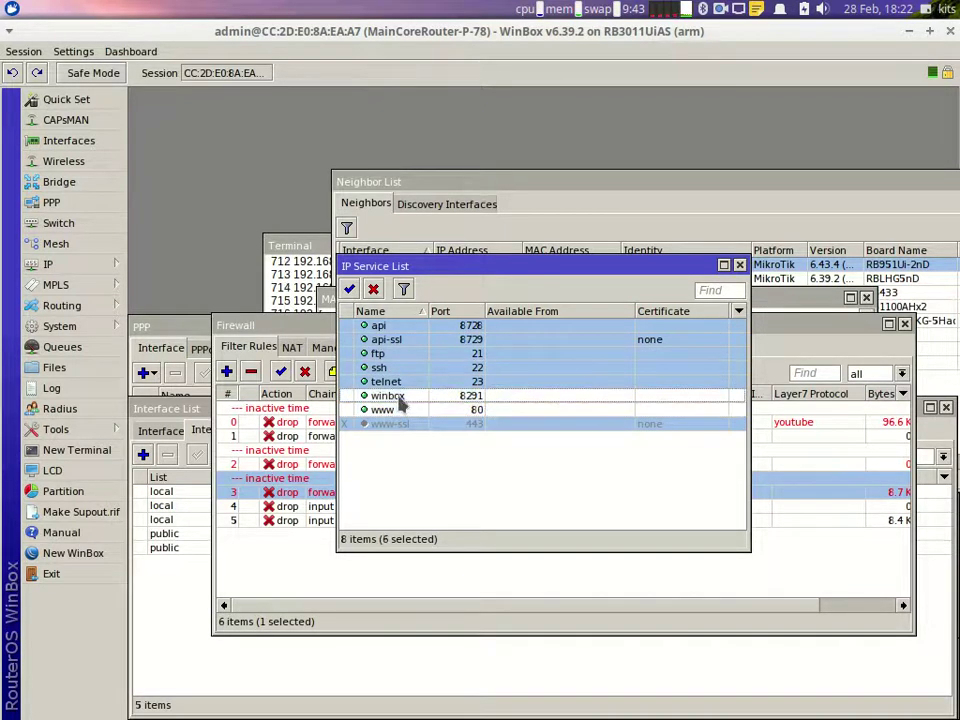
{"action": "left_click", "coordinate": [390, 367], "text": "ctrl"}
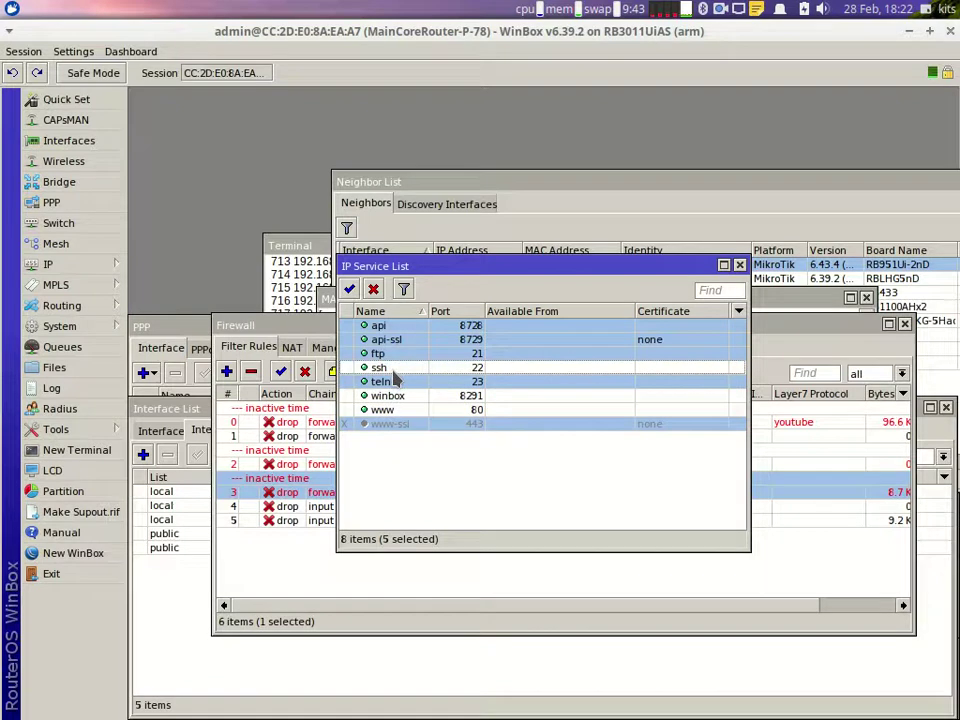
Step: Disable the selected api, api-ssl, ftp, telnet and www-ssl services and switch to Writer
{"action": "left_click", "coordinate": [374, 291]}
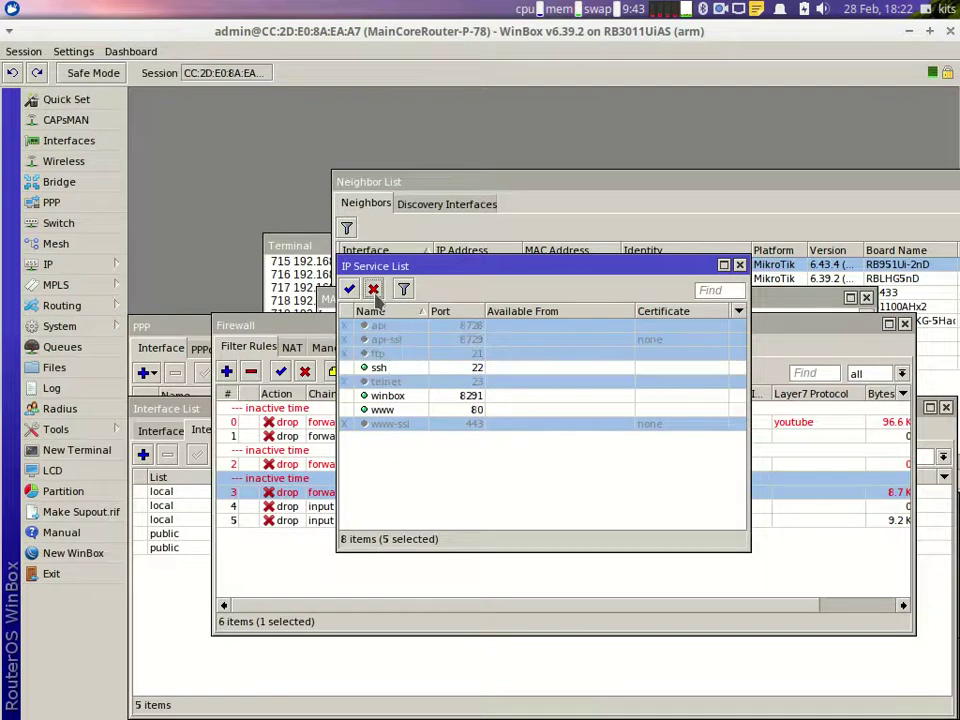
{"action": "left_click", "coordinate": [739, 265]}
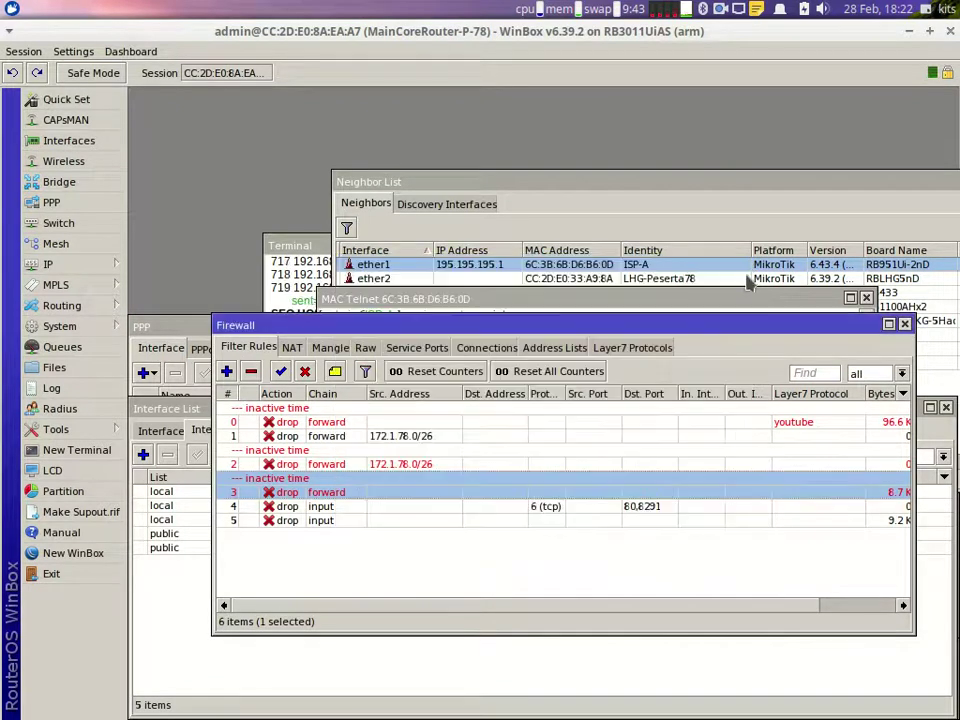
{"action": "left_click", "coordinate": [733, 706]}
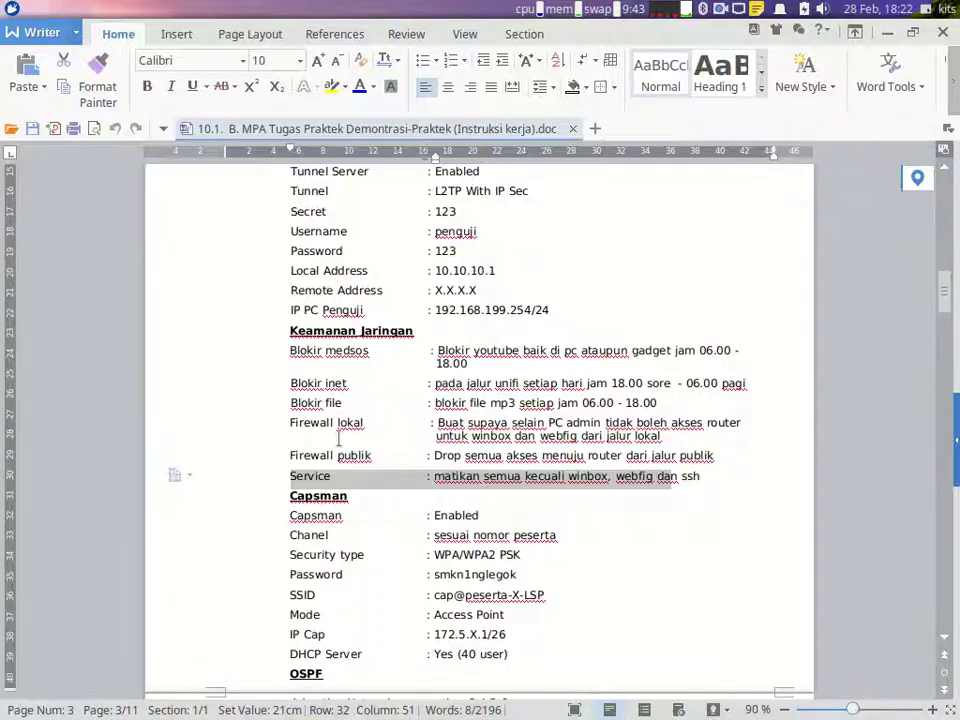
Step: Read the task list through OSPF and Backup, then view the LSP KLASTER3FIX.png diagram
{"action": "mouse_move", "coordinate": [830, 712]}
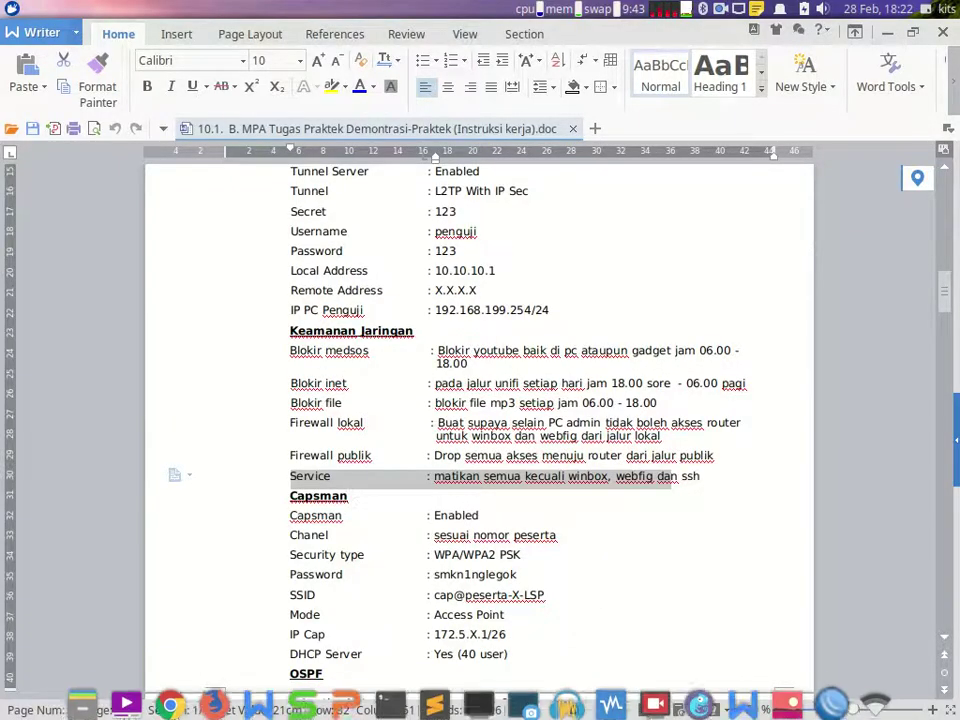
{"action": "left_click", "coordinate": [833, 698]}
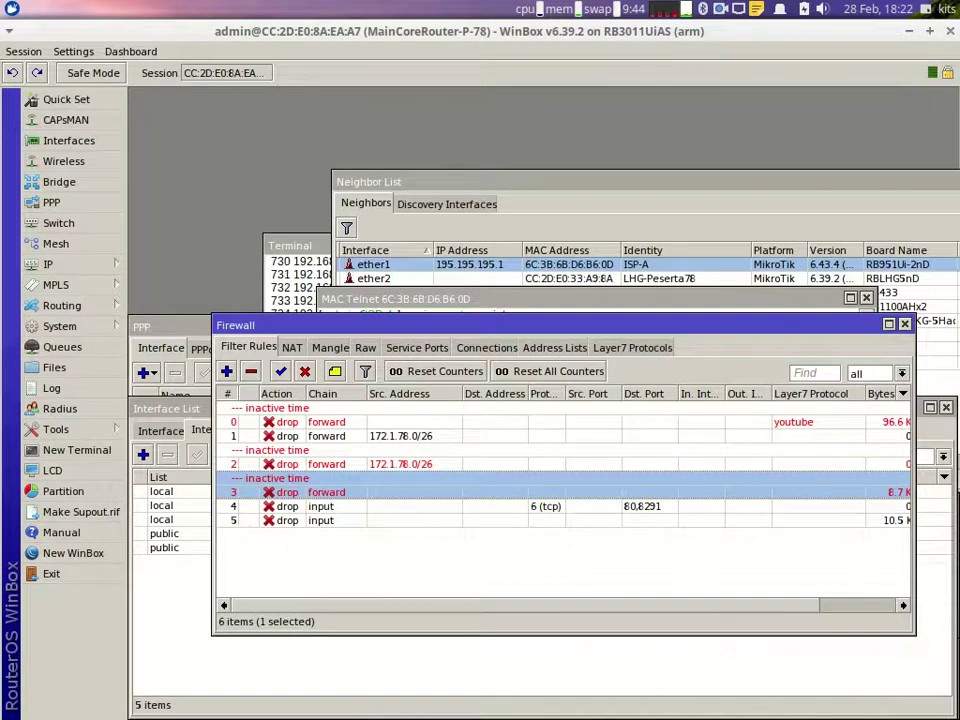
{"action": "left_click", "coordinate": [739, 697]}
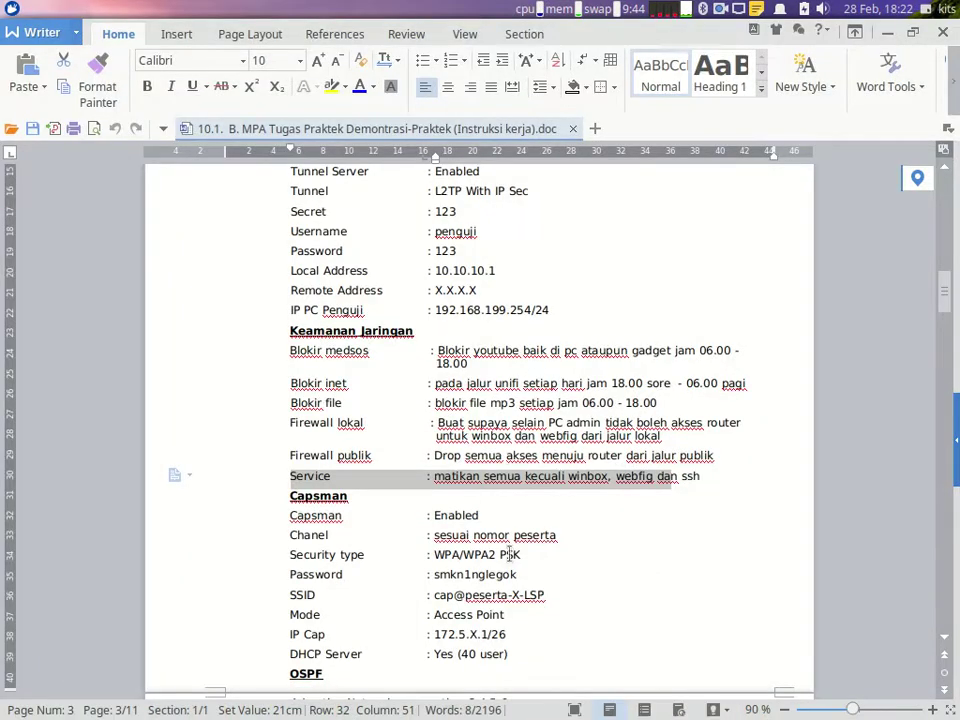
{"action": "scroll", "coordinate": [384, 416], "scroll_direction": "down", "scroll_amount": 3}
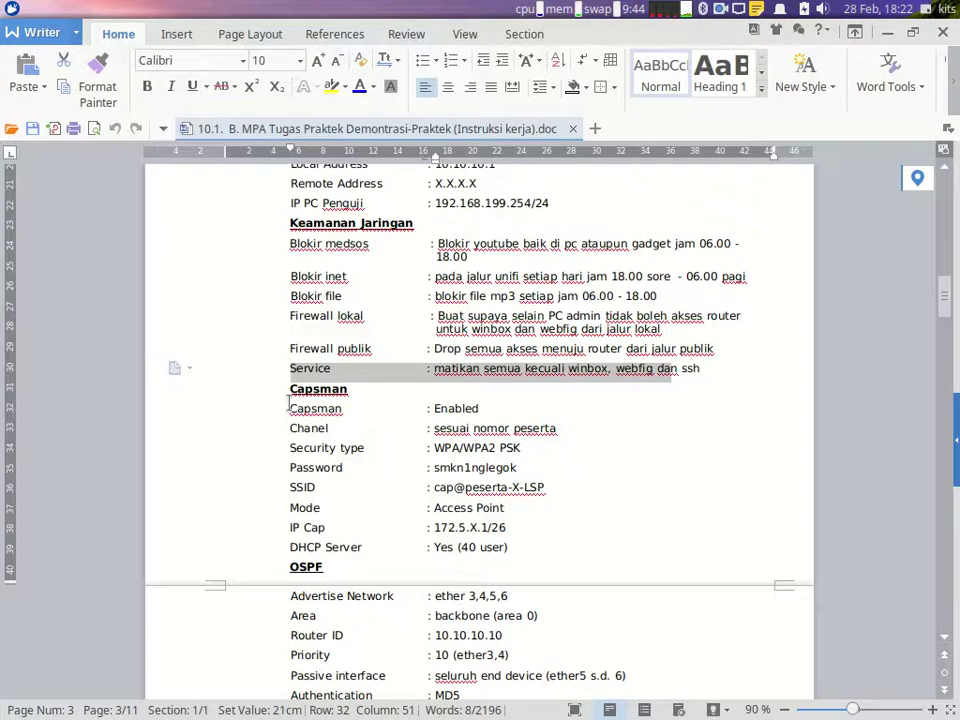
{"action": "scroll", "coordinate": [289, 403], "scroll_direction": "down", "scroll_amount": 4}
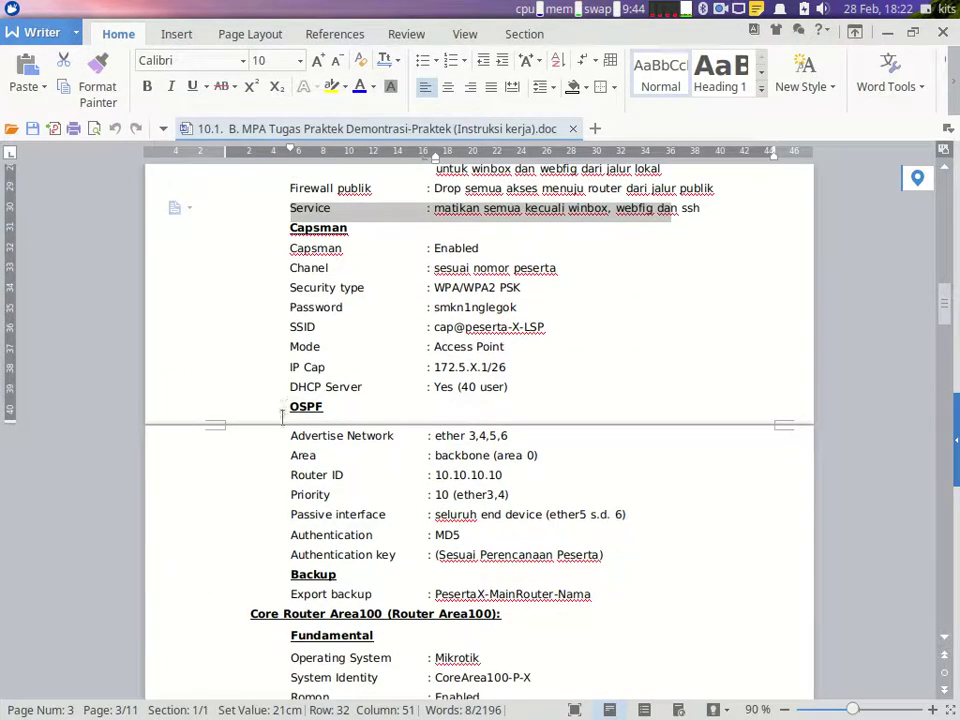
{"action": "mouse_move", "coordinate": [700, 705]}
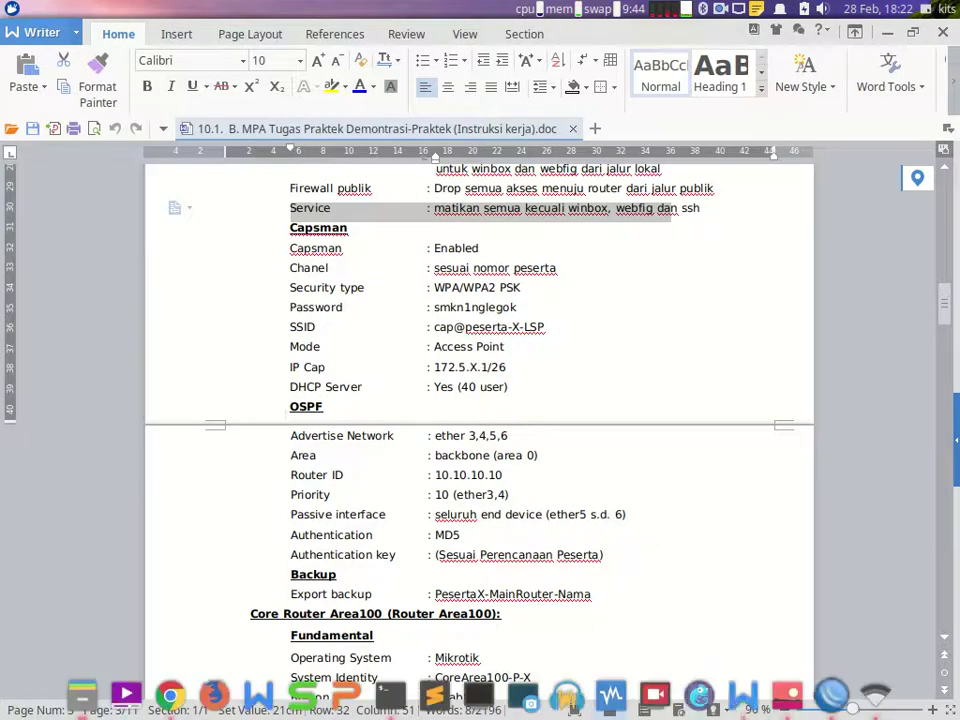
{"action": "left_click", "coordinate": [787, 695]}
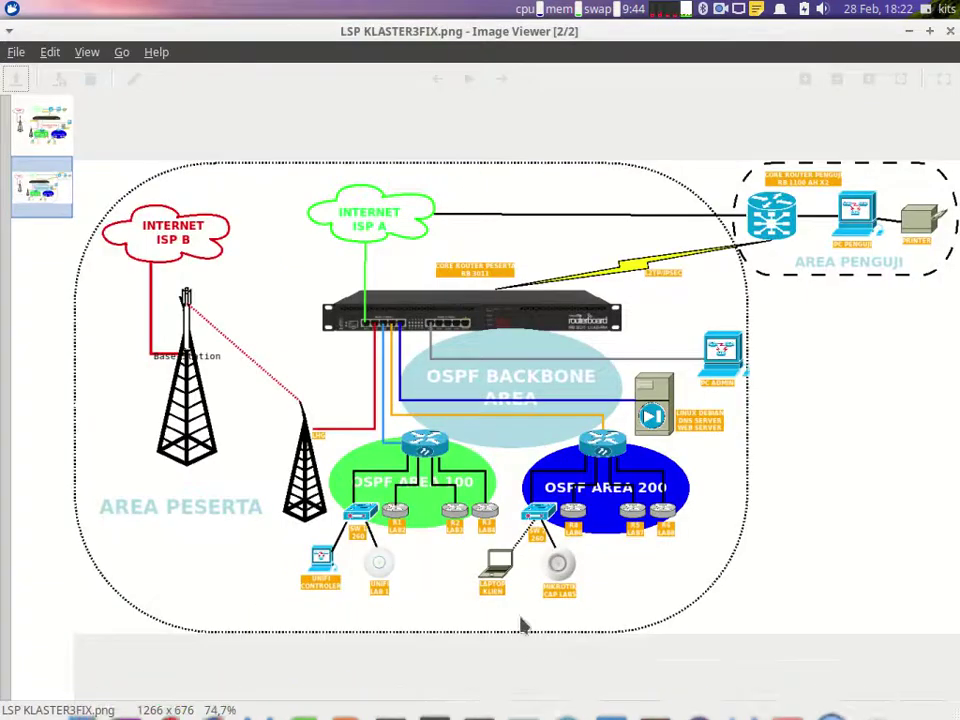
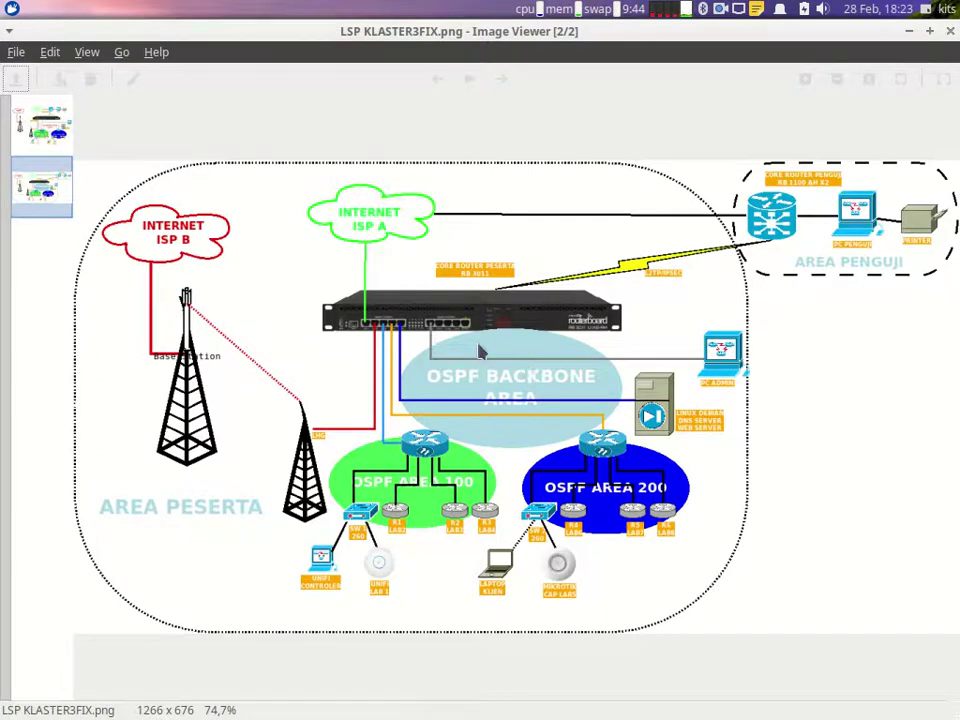
Step: Bring the WinBox router session with its firewall filter rules back in front of the topology image
{"action": "left_click", "coordinate": [831, 693]}
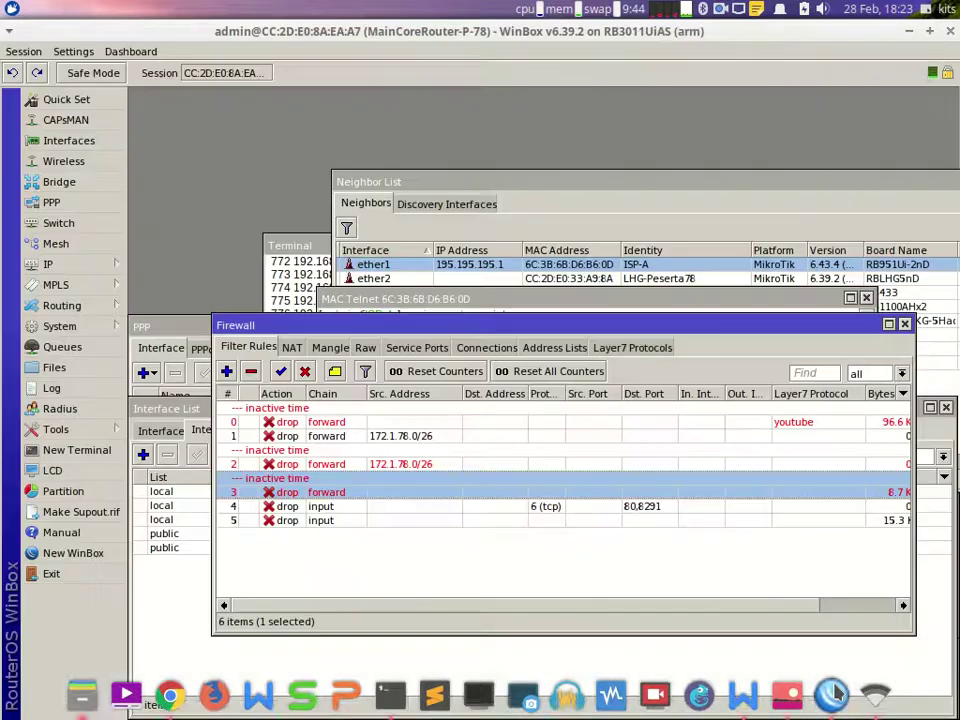
Step: Open Routing > OSPF and review the task document's OSPF requirements
{"action": "left_click", "coordinate": [62, 305]}
{"action": "left_click", "coordinate": [150, 389]}
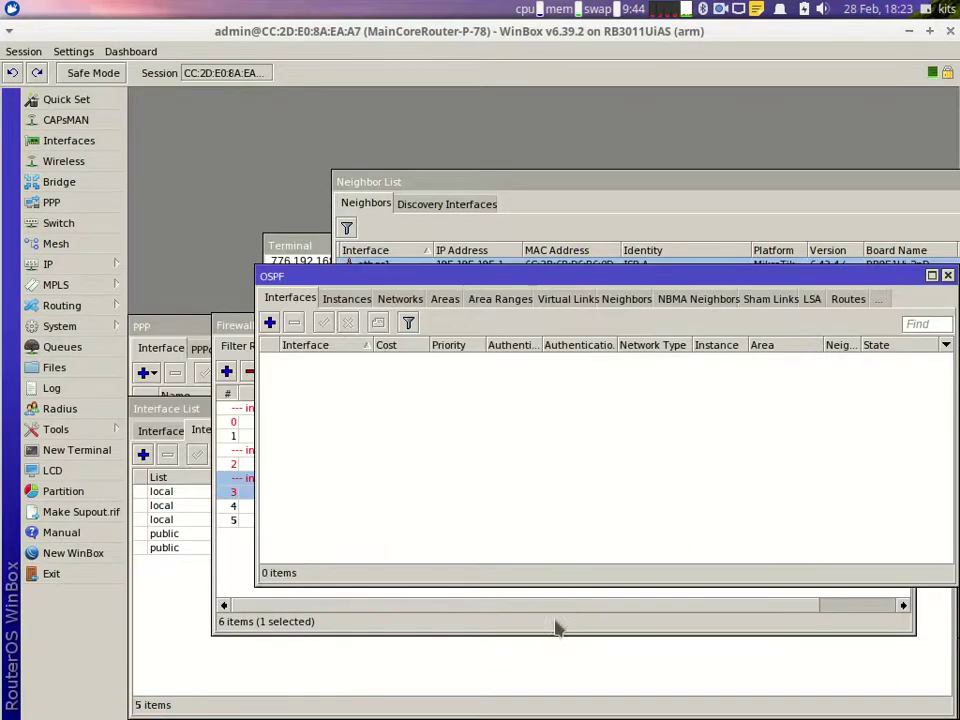
{"action": "mouse_move", "coordinate": [617, 700]}
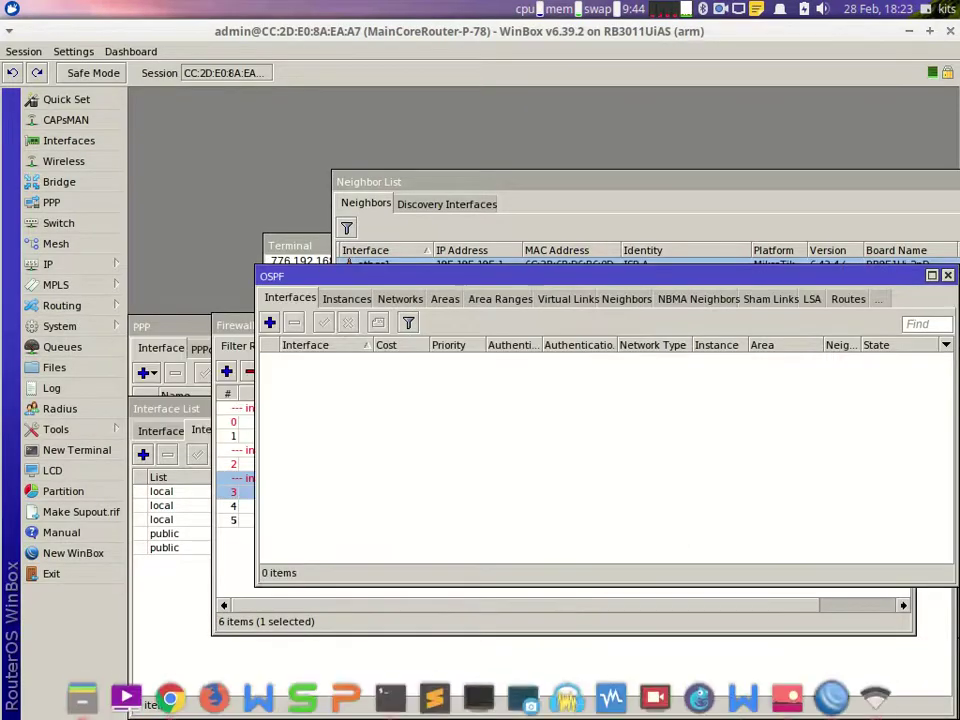
{"action": "left_click", "coordinate": [743, 697]}
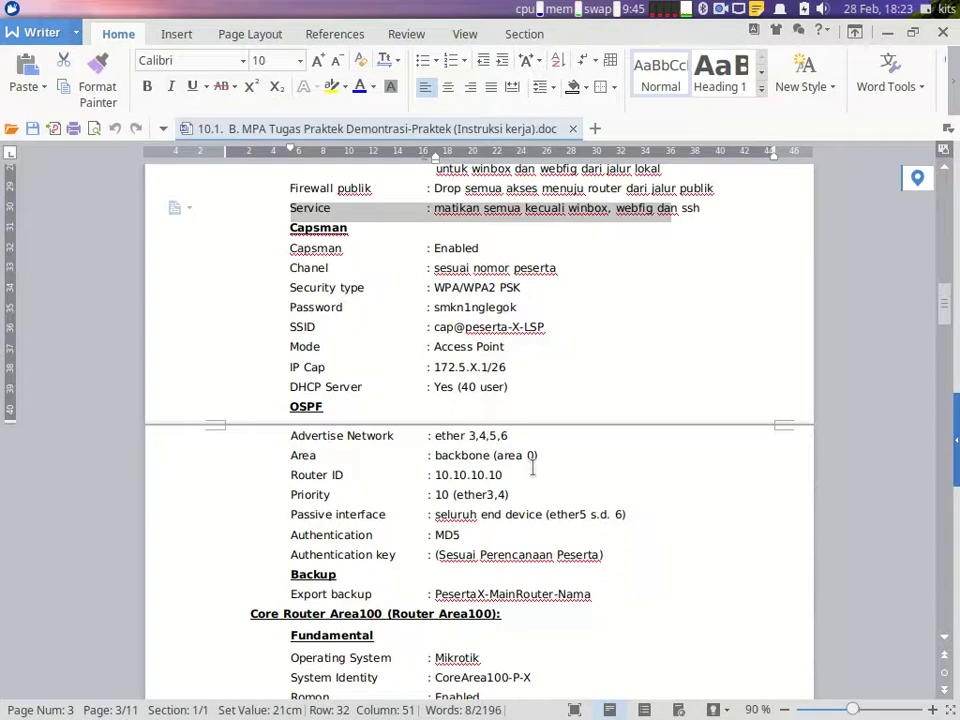
{"action": "mouse_move", "coordinate": [600, 712]}
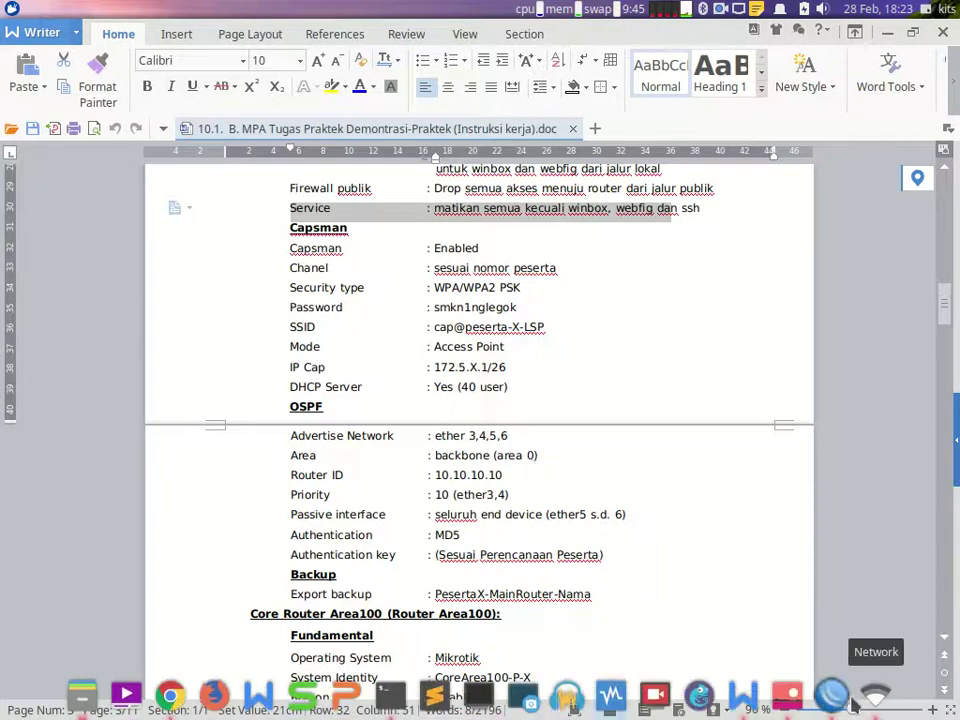
{"action": "left_click", "coordinate": [852, 703]}
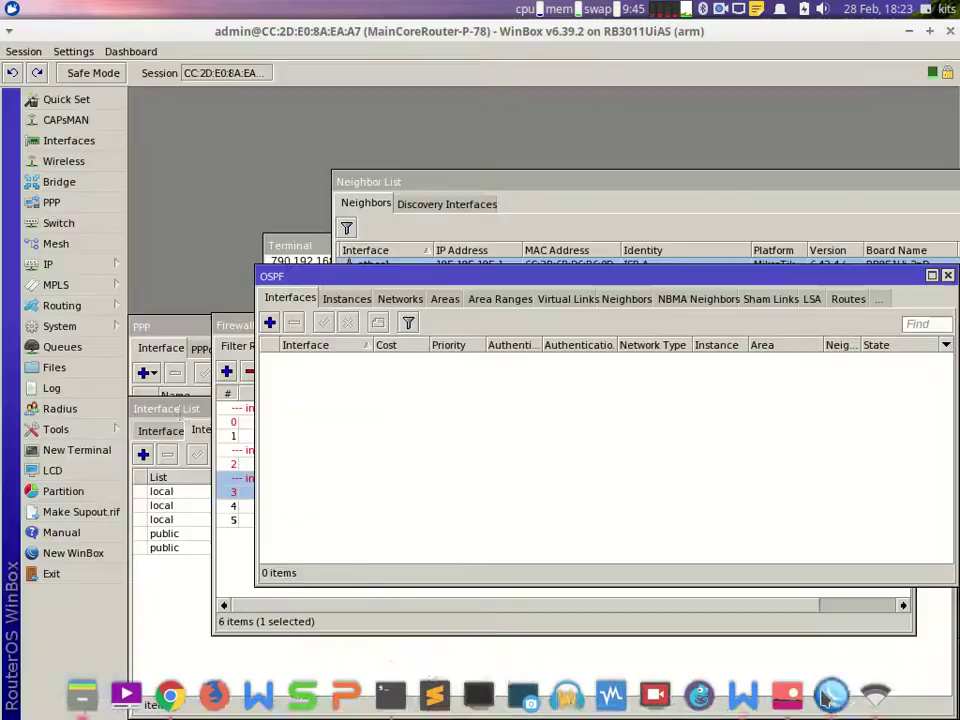
Step: Confirm the backbone area exists, view the empty OSPF Networks list, and recheck the document
{"action": "left_click", "coordinate": [443, 299]}
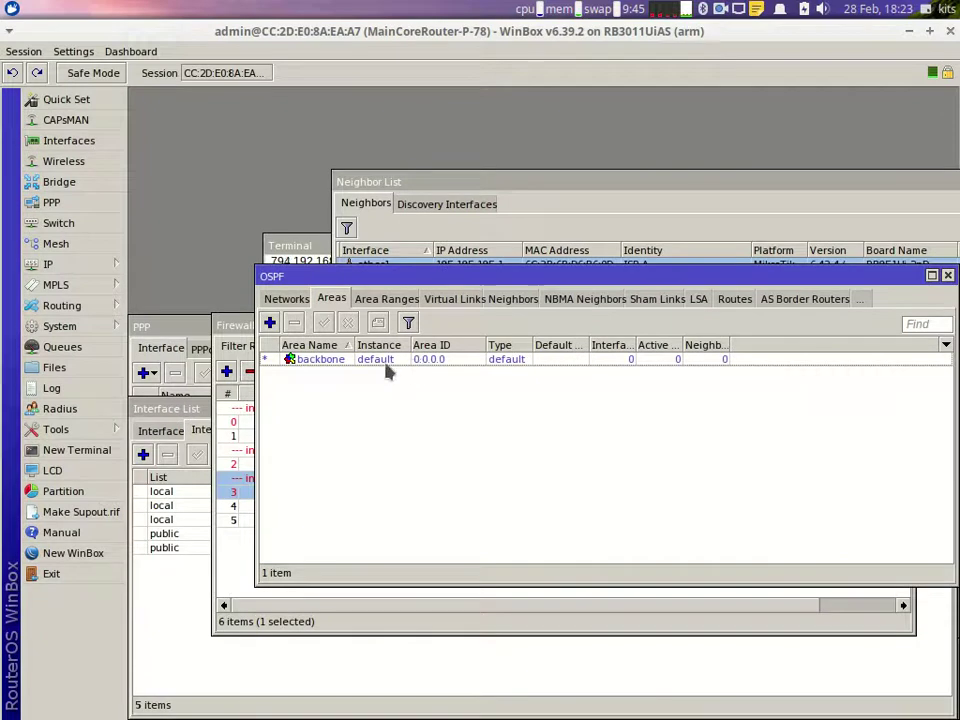
{"action": "left_click", "coordinate": [304, 302]}
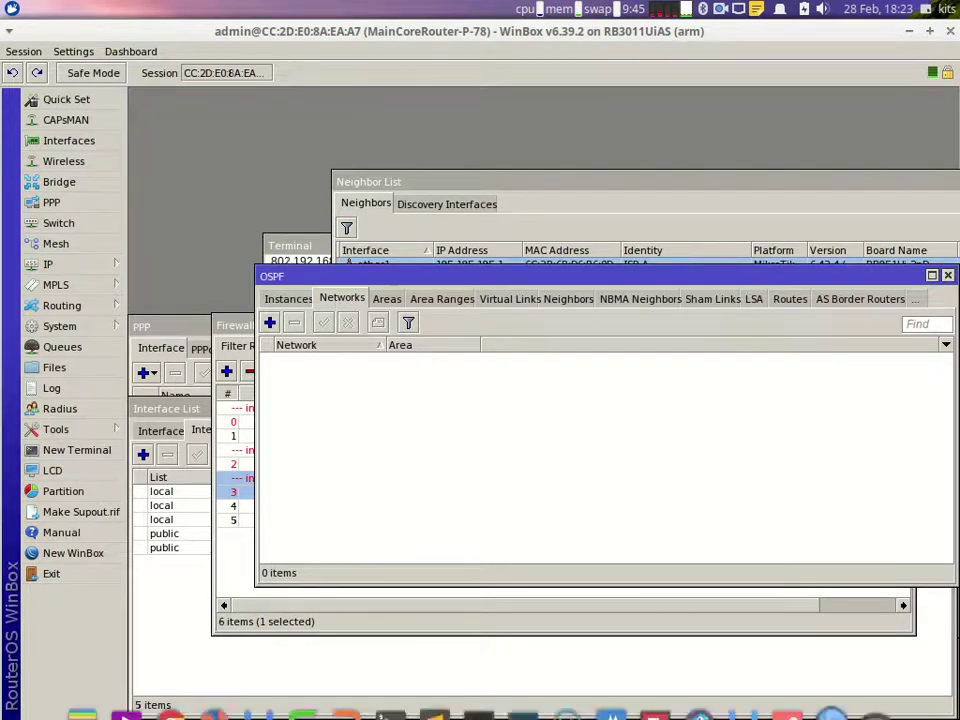
{"action": "left_click", "coordinate": [762, 697]}
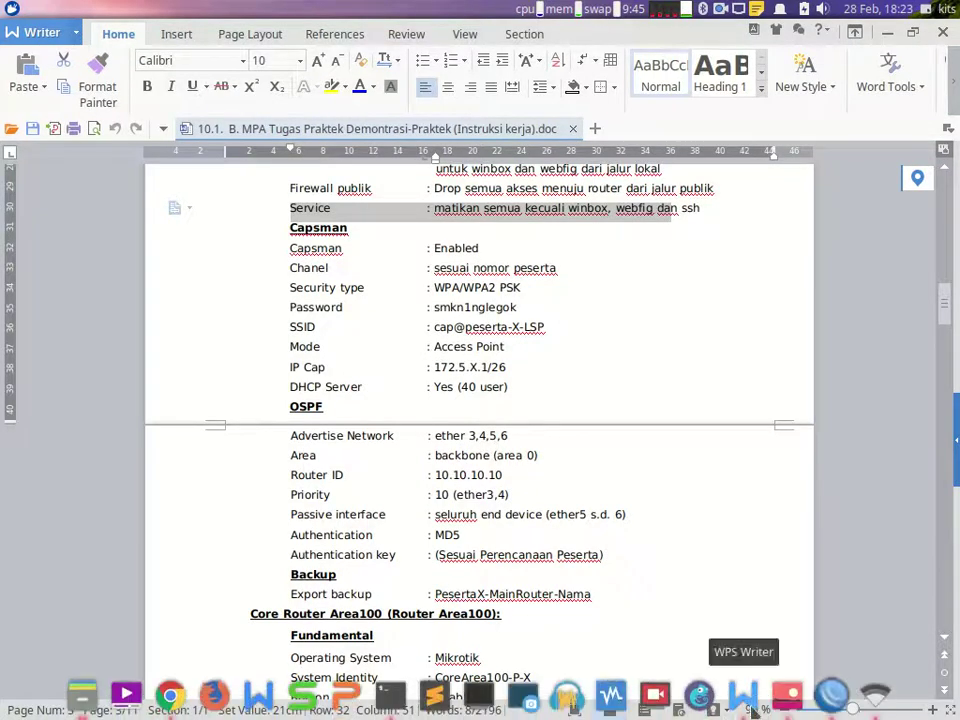
{"action": "left_click", "coordinate": [834, 694]}
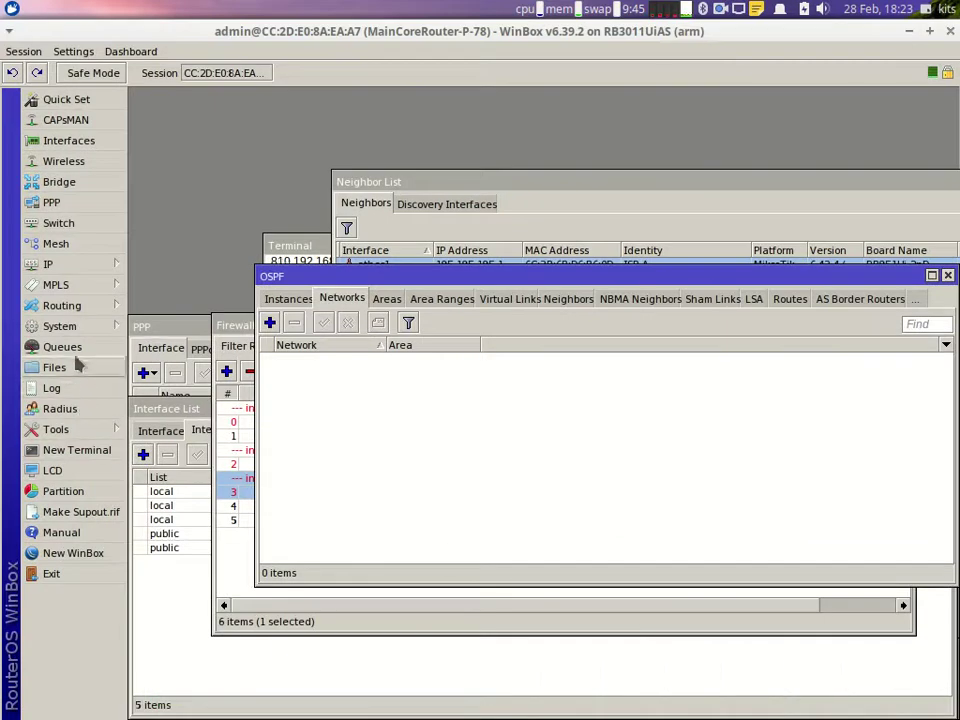
{"action": "left_click", "coordinate": [74, 266]}
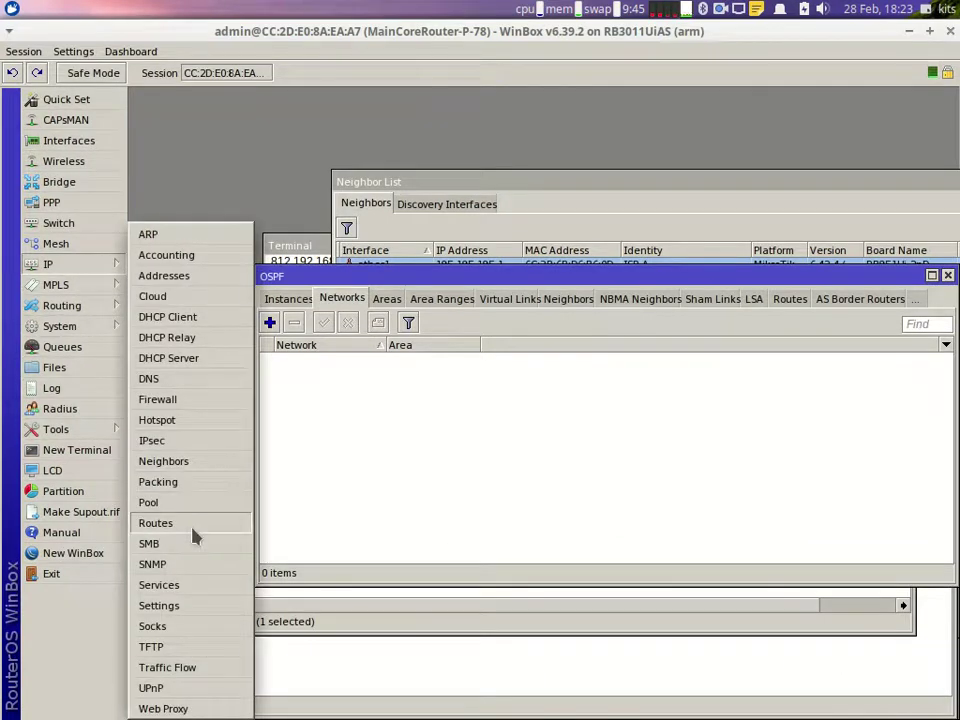
Step: Open the IP route list for reference and add OSPF network 10.100.78.0/30 in backbone
{"action": "left_click", "coordinate": [190, 526]}
{"action": "left_click_drag", "start_coordinate": [333, 410], "coordinate": [342, 476]}
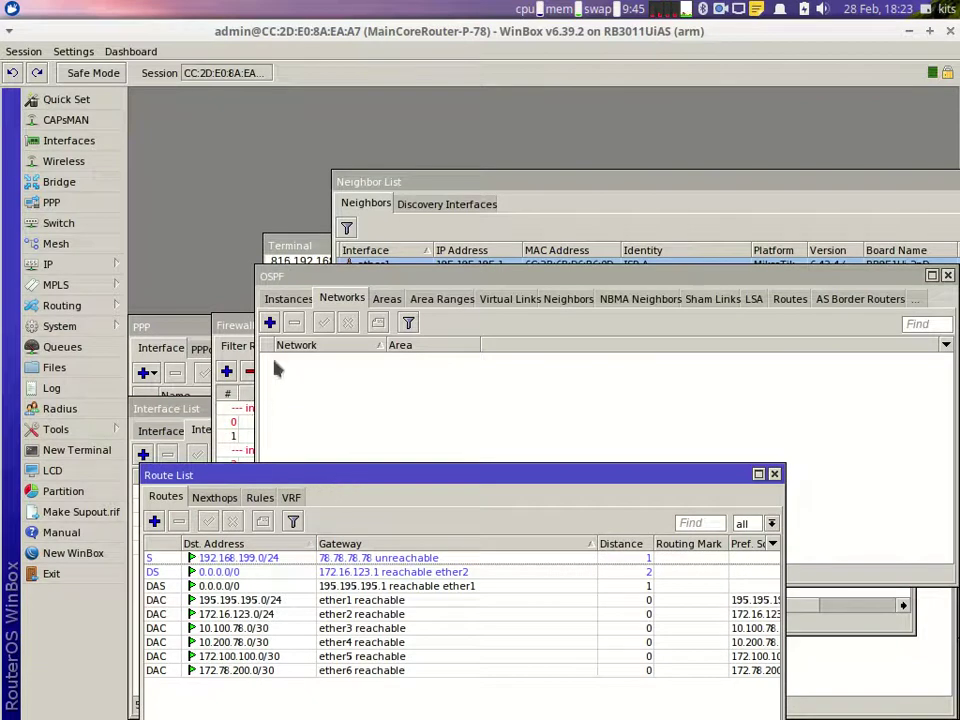
{"action": "left_click", "coordinate": [269, 322]}
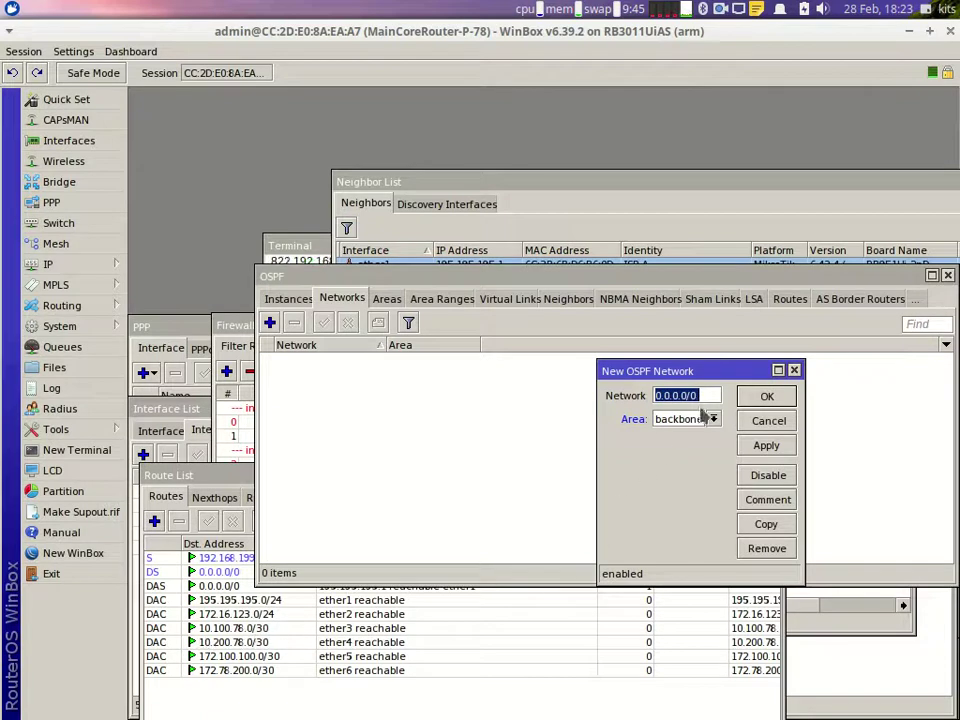
{"action": "type", "text": "10"}
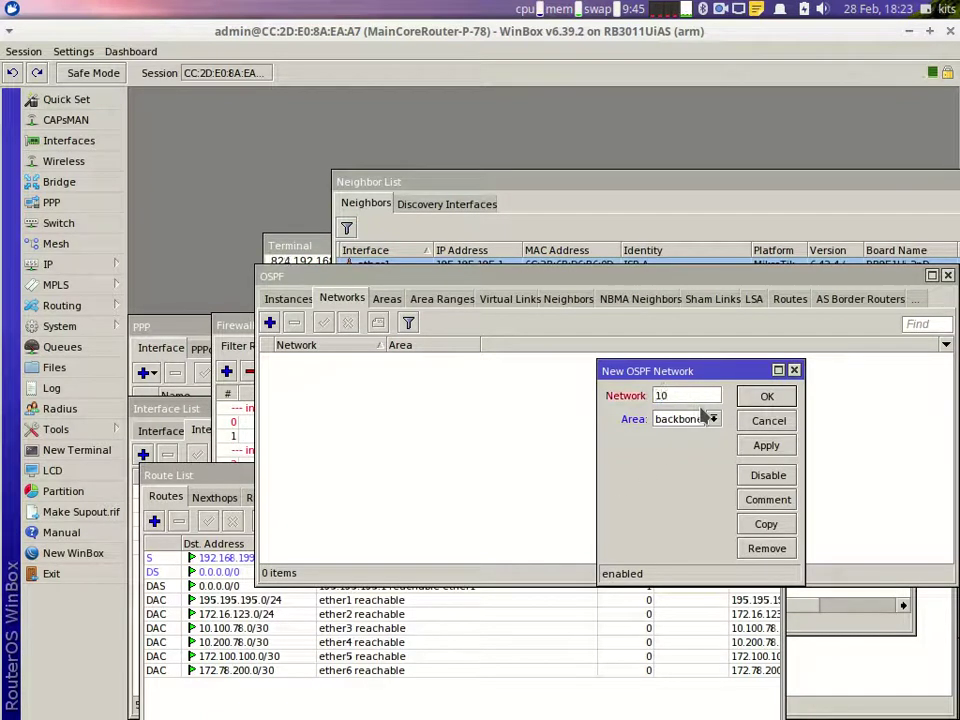
{"action": "type", "text": ".100.78."}
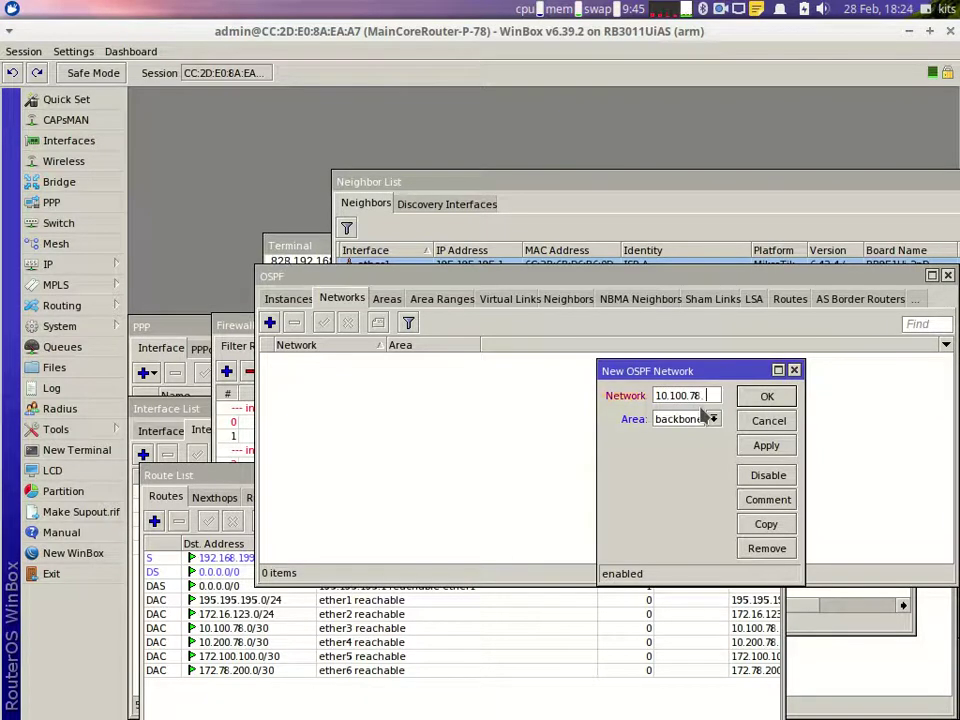
{"action": "type", "text": "0/30"}
{"action": "left_click", "coordinate": [766, 446]}
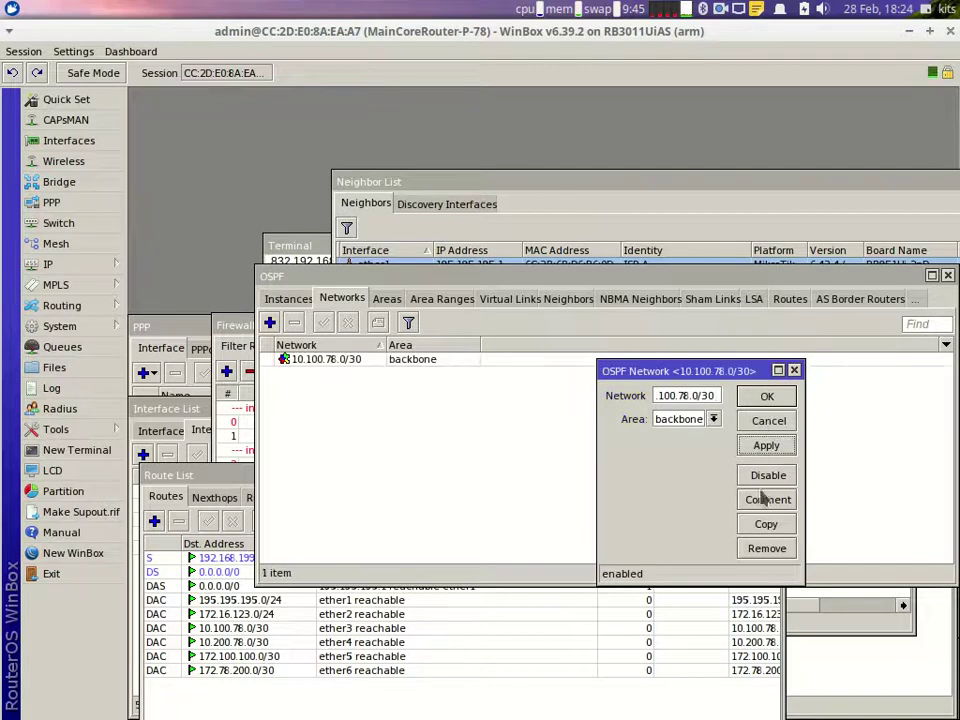
Step: Copy the entry to add backbone network 10.200.78.0/30
{"action": "left_click", "coordinate": [768, 532]}
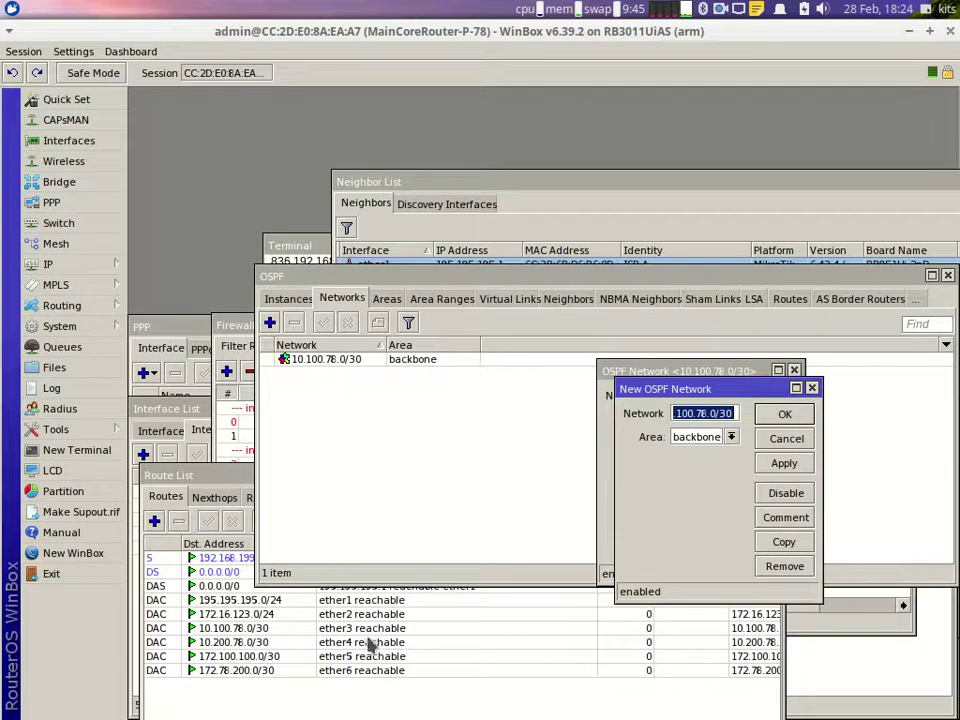
{"action": "type", "text": "10"}
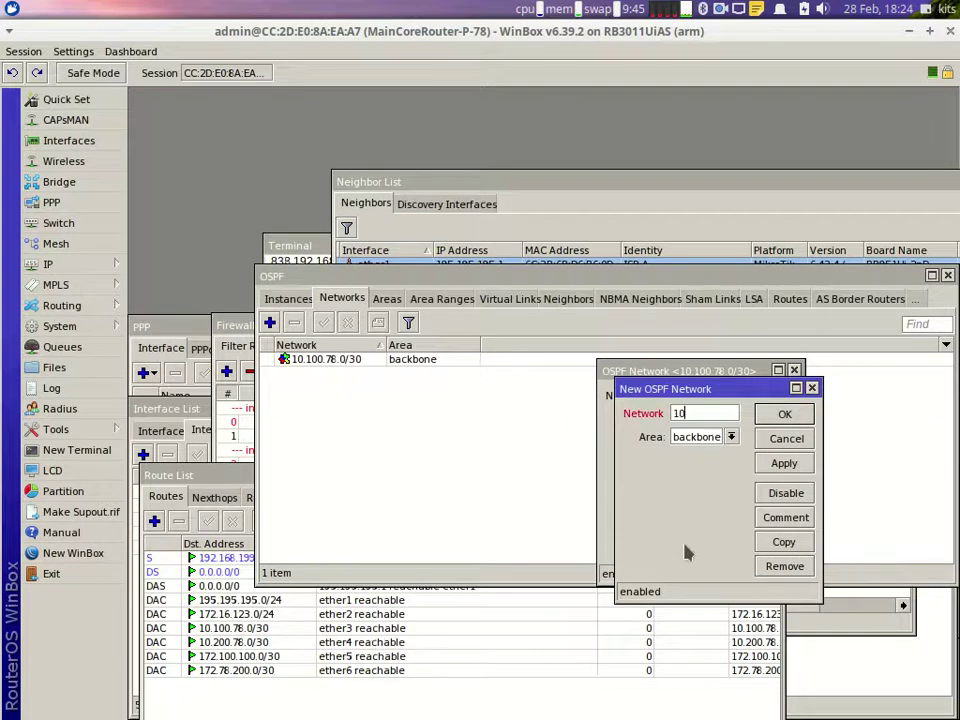
{"action": "type", "text": ".200.78.0/"}
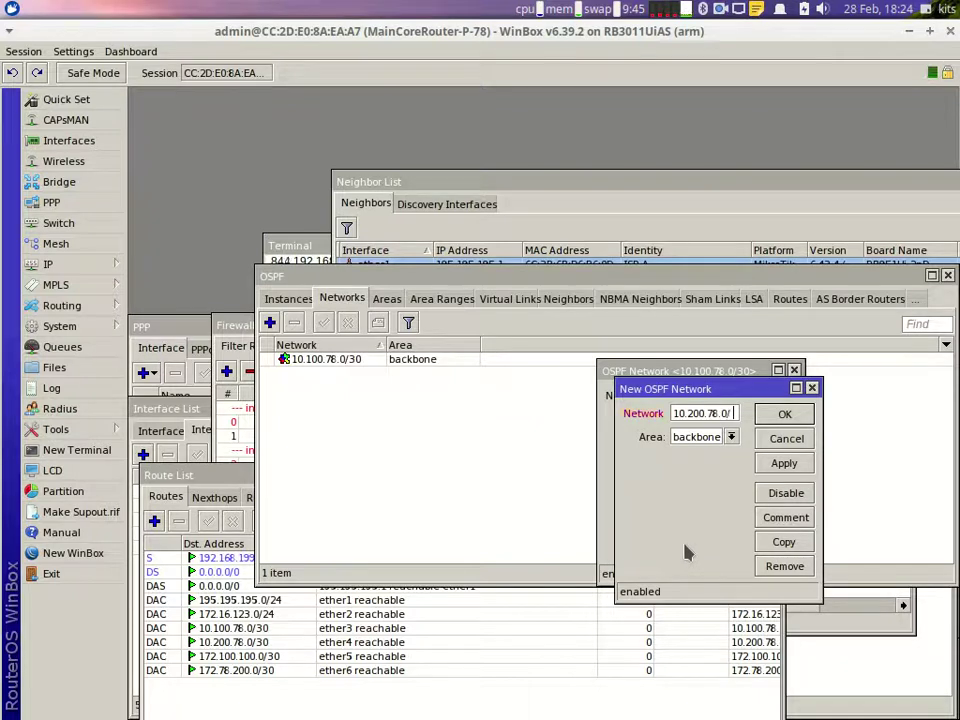
{"action": "type", "text": "30"}
{"action": "left_click", "coordinate": [786, 465]}
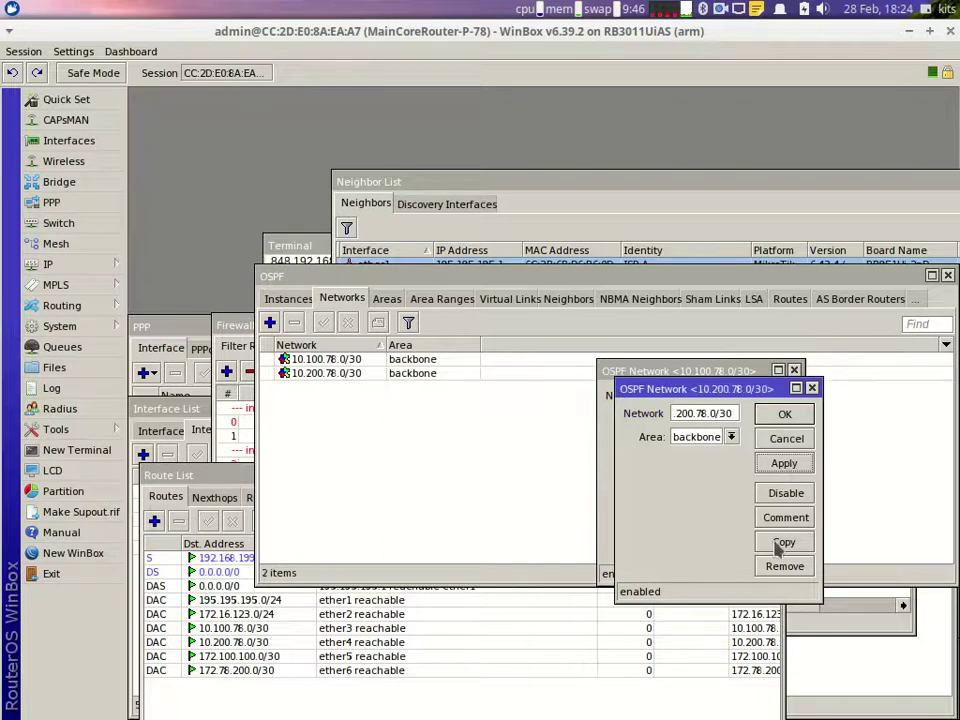
{"action": "left_click", "coordinate": [785, 542]}
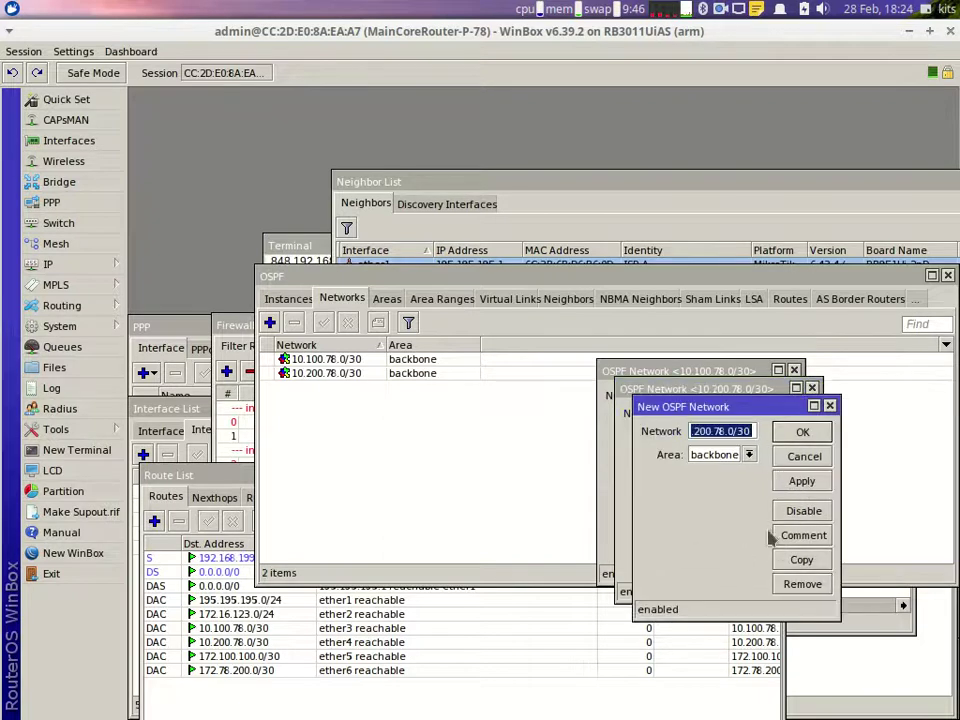
Step: Change the copied entry's network to 172.100.100.0/30 and apply it
{"action": "left_click", "coordinate": [700, 430]}
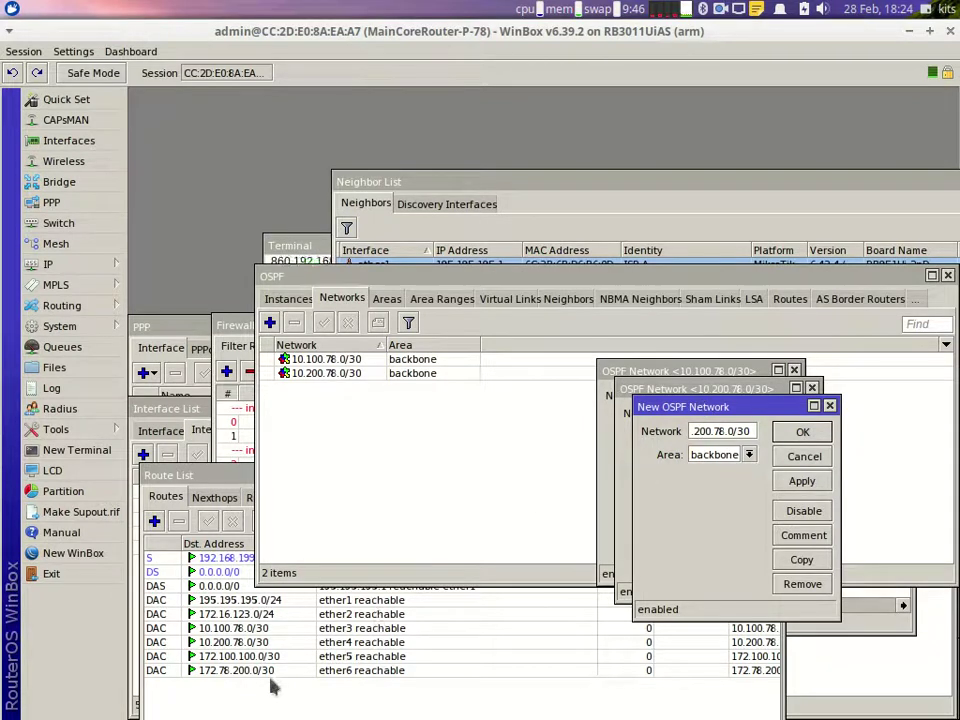
{"action": "left_click_drag", "start_coordinate": [752, 431], "coordinate": [645, 437]}
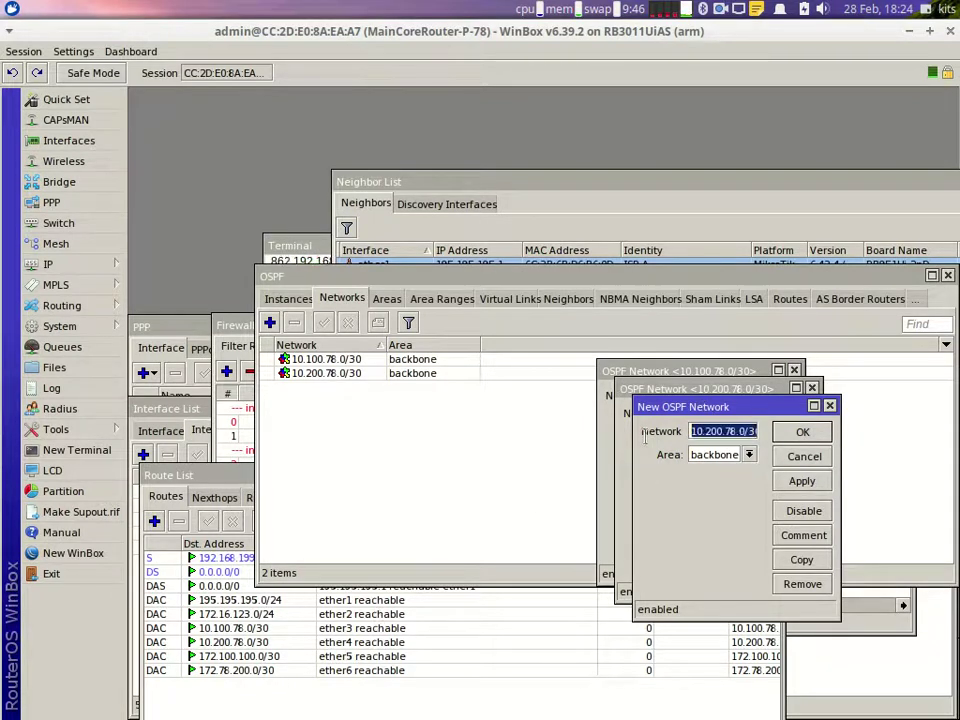
{"action": "type", "text": "1"}
{"action": "type", "text": "72.100"}
{"action": "type", "text": ".100.0"}
{"action": "type", "text": "/30"}
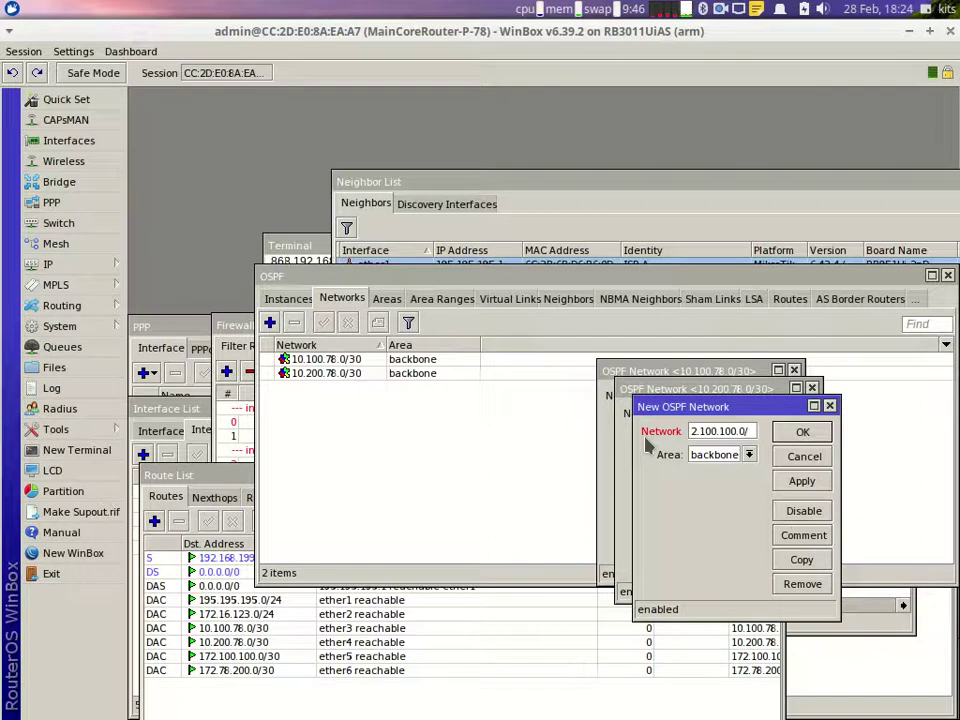
{"action": "left_click", "coordinate": [801, 481]}
Step: Copy it as backbone network 172.78.200.0/30, confirm, and close the open network dialogs
{"action": "left_click", "coordinate": [802, 560]}
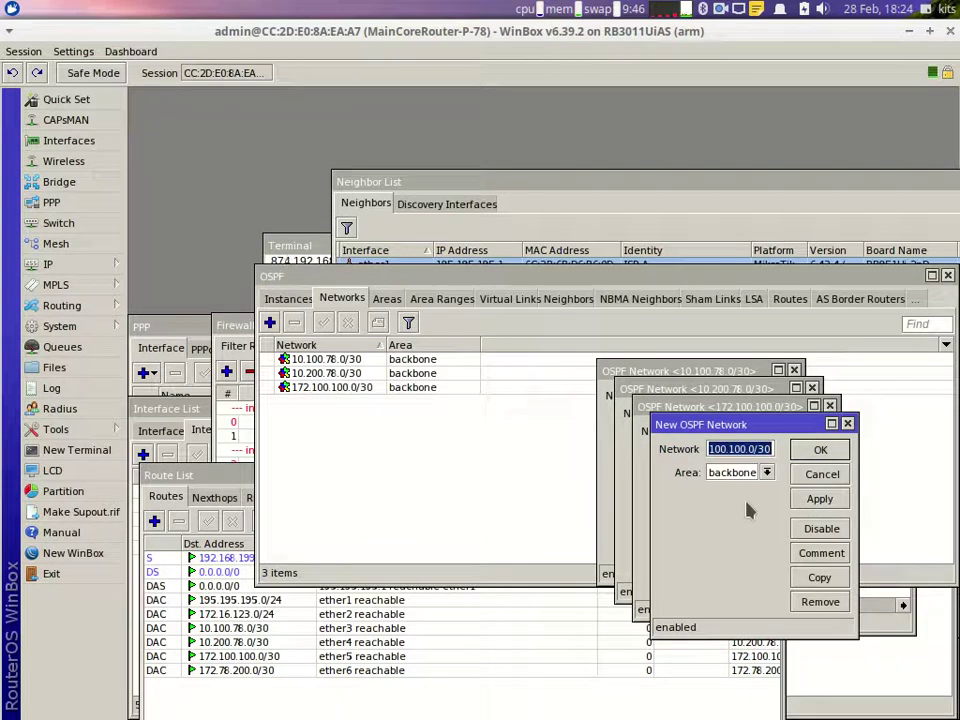
{"action": "type", "text": "172.78."}
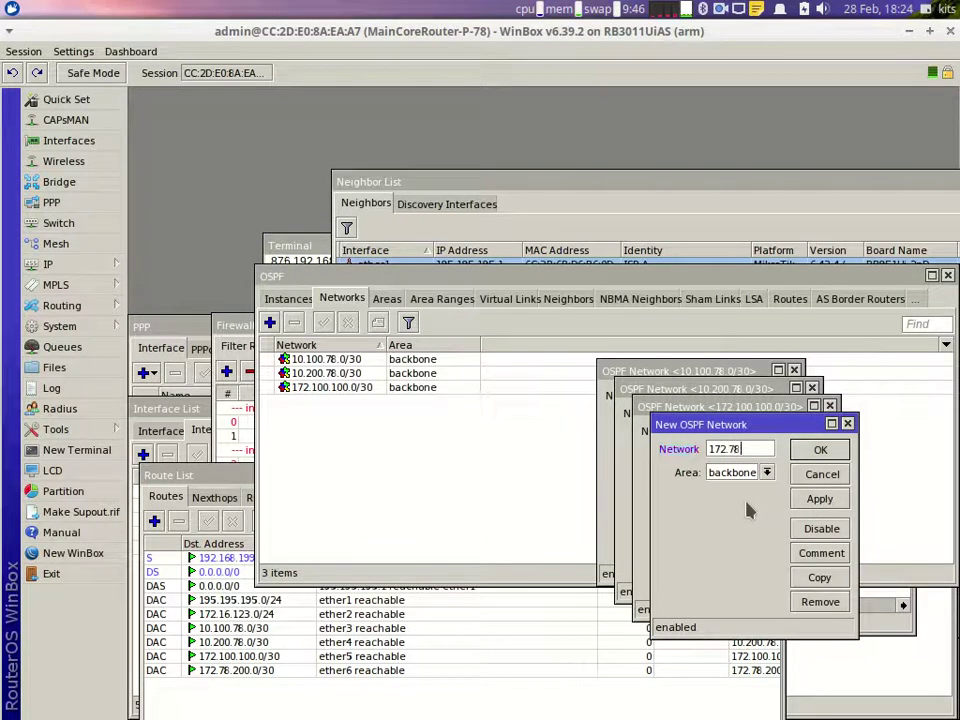
{"action": "type", "text": "200.0/30"}
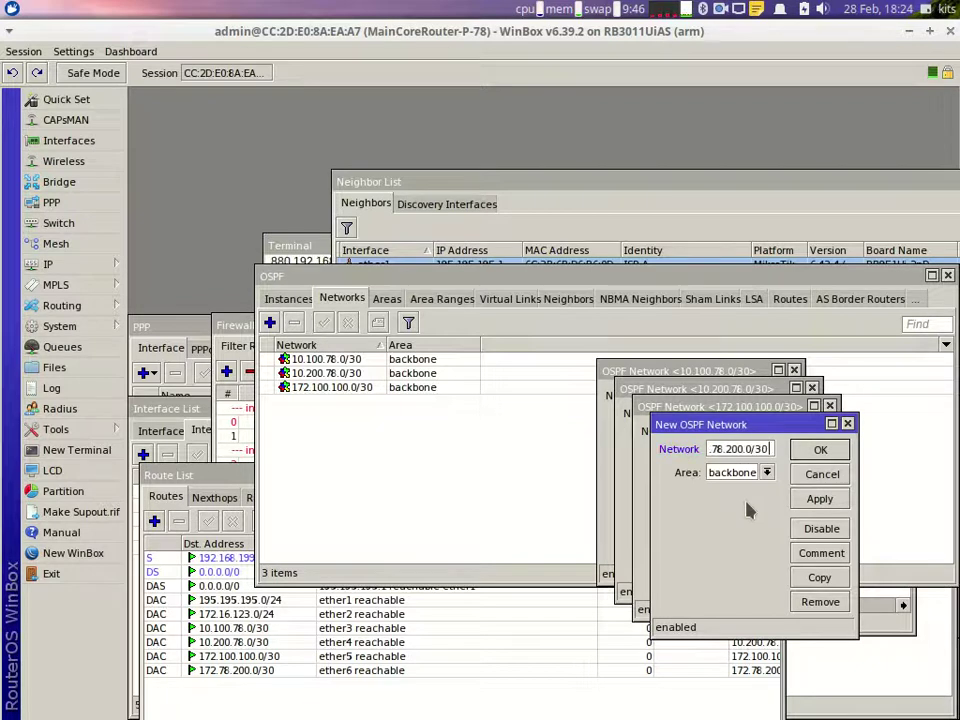
{"action": "left_click", "coordinate": [820, 449]}
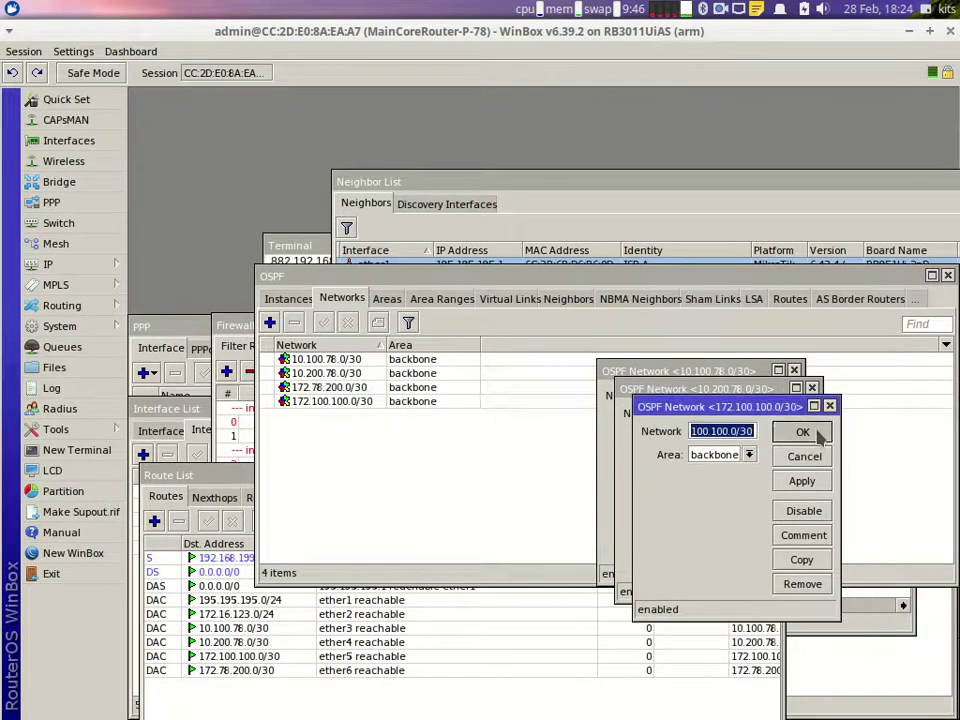
{"action": "left_click", "coordinate": [812, 431]}
{"action": "left_click", "coordinate": [785, 414]}
{"action": "left_click", "coordinate": [768, 396]}
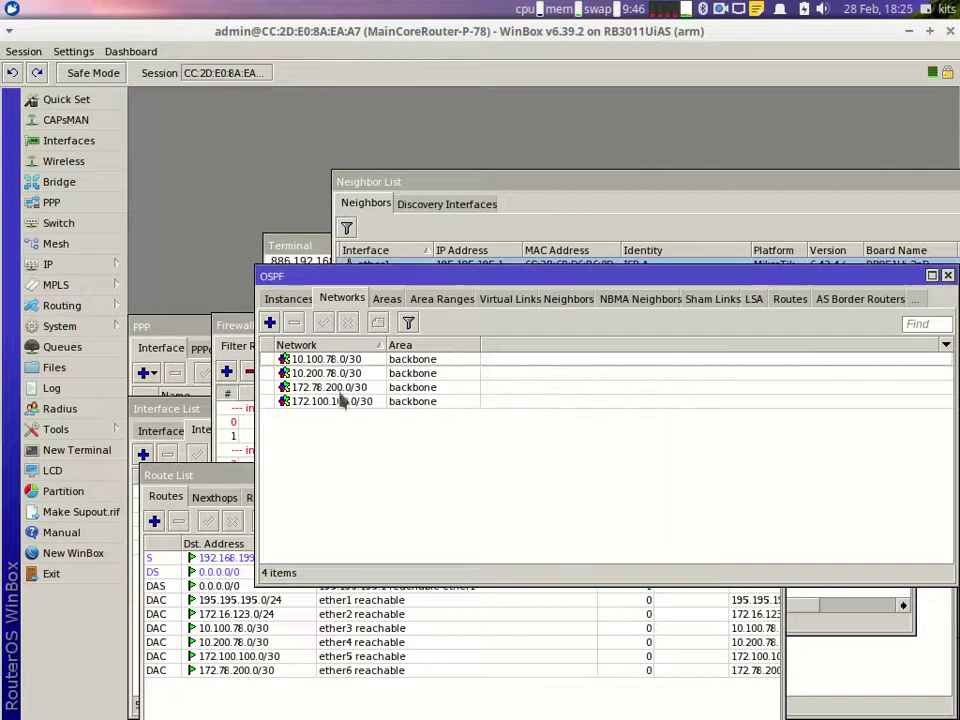
Step: Change the default OSPF instance's router ID from 0.0.0.0 to 10.10.10.10
{"action": "left_click", "coordinate": [289, 299]}
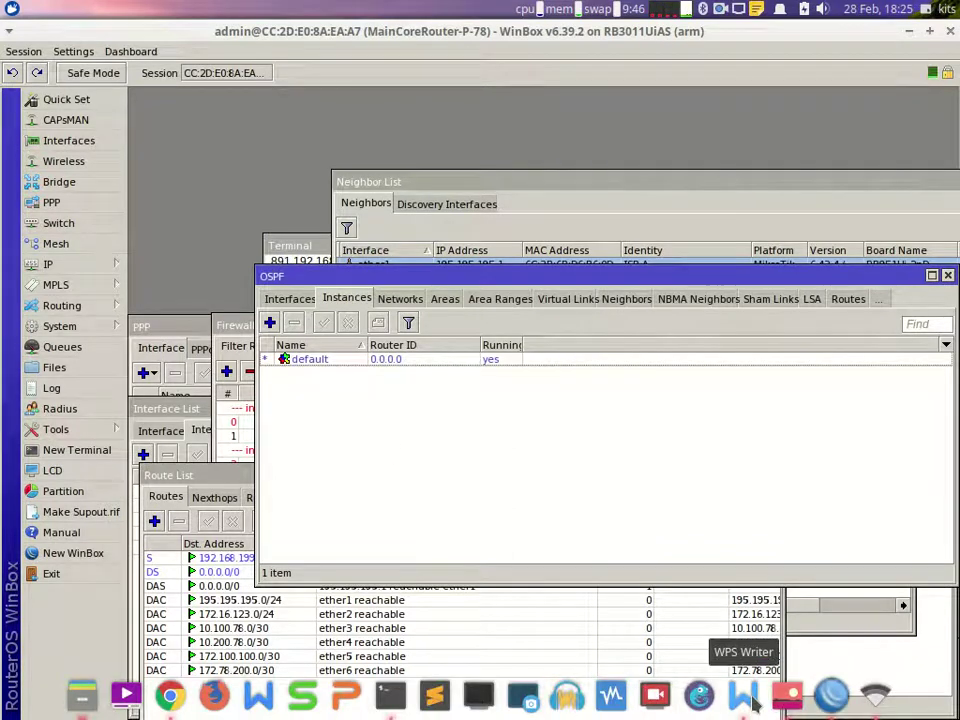
{"action": "left_click", "coordinate": [744, 696]}
{"action": "left_click", "coordinate": [756, 702]}
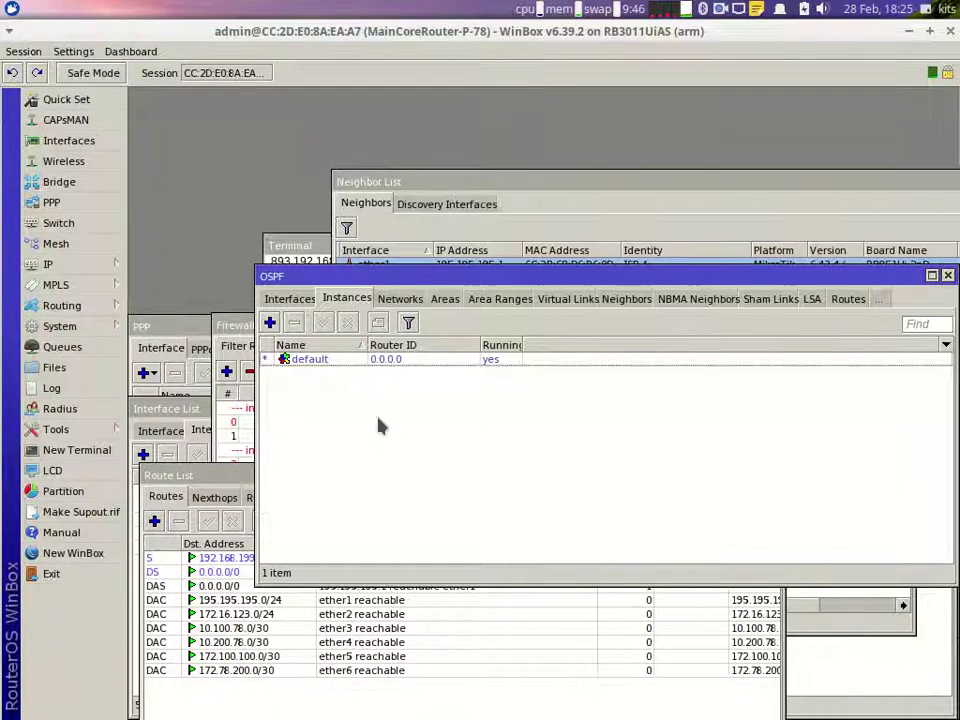
{"action": "double_click", "coordinate": [371, 362]}
{"action": "left_click", "coordinate": [668, 451]}
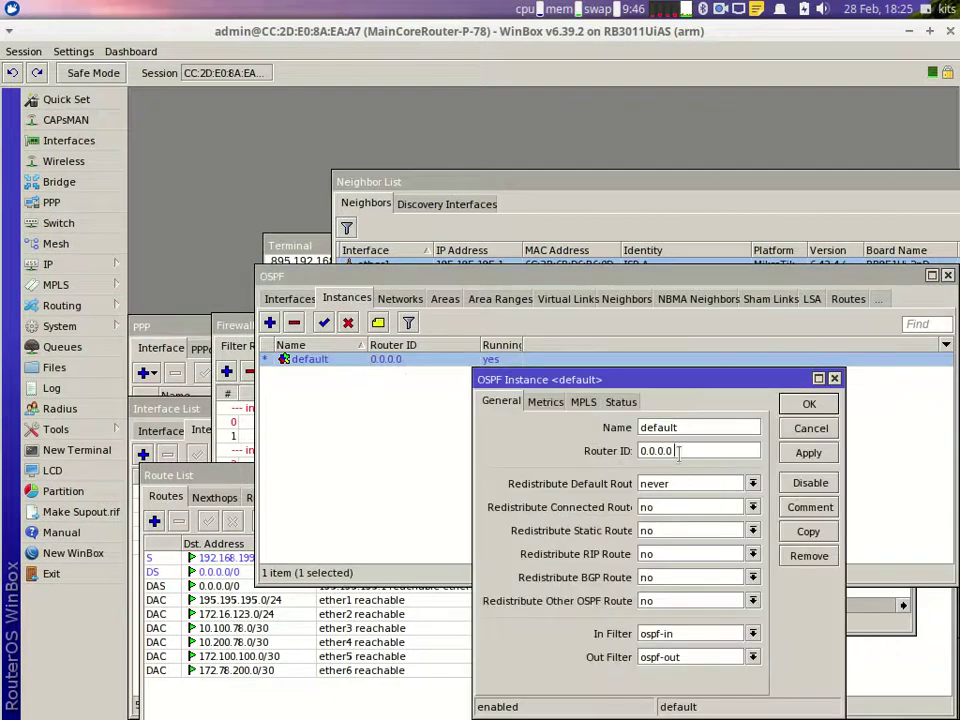
{"action": "left_click_drag", "start_coordinate": [668, 451], "coordinate": [590, 462]}
{"action": "type", "text": "10"}
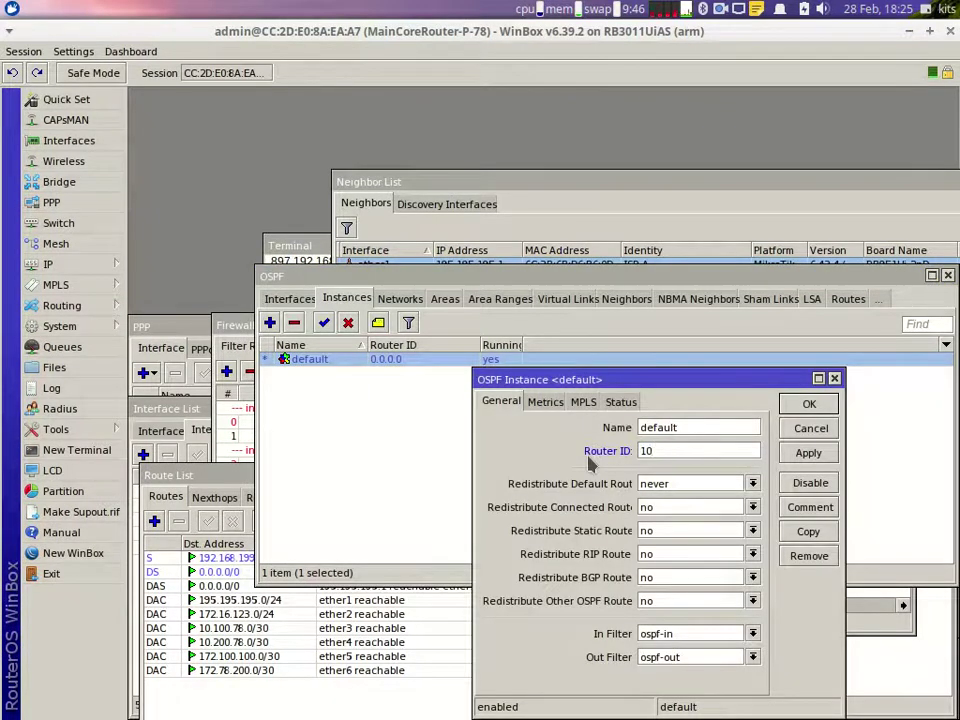
{"action": "type", "text": ".10.10.10"}
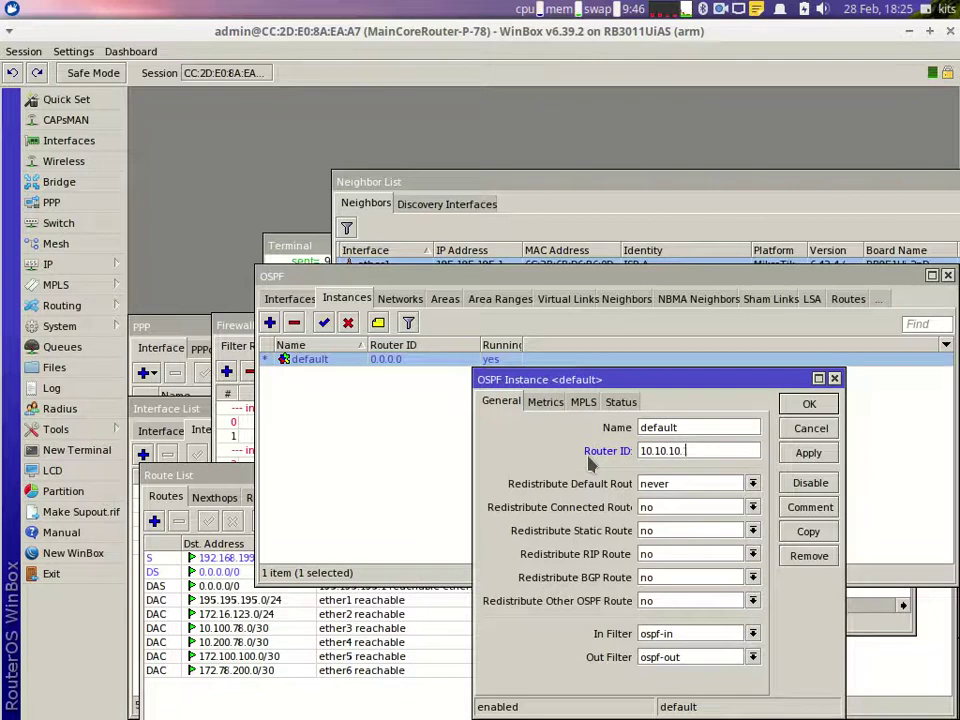
{"action": "left_click", "coordinate": [818, 402]}
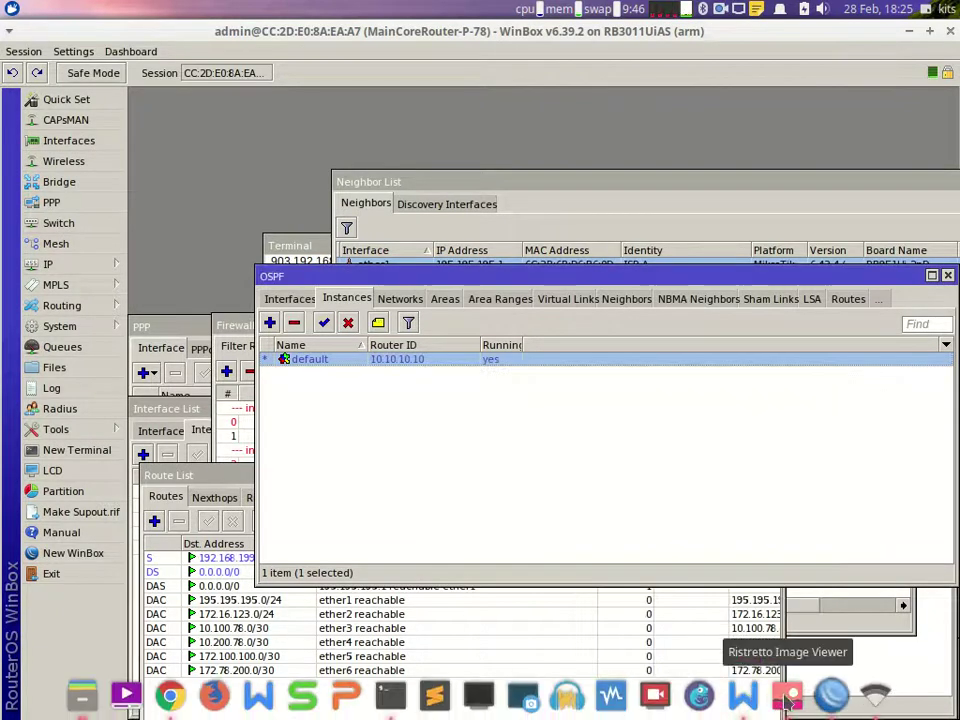
{"action": "left_click", "coordinate": [741, 700]}
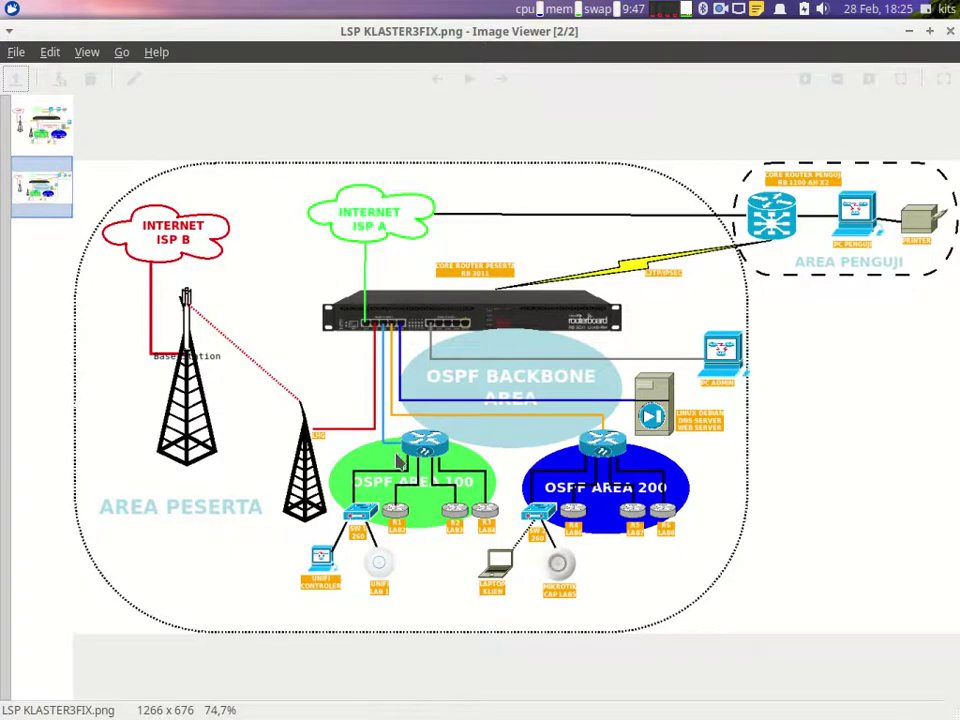
Step: Go to the OSPF Interfaces list, recheck the task's OSPF spec, and start a new interface entry
{"action": "mouse_move", "coordinate": [740, 712]}
{"action": "left_click", "coordinate": [830, 700]}
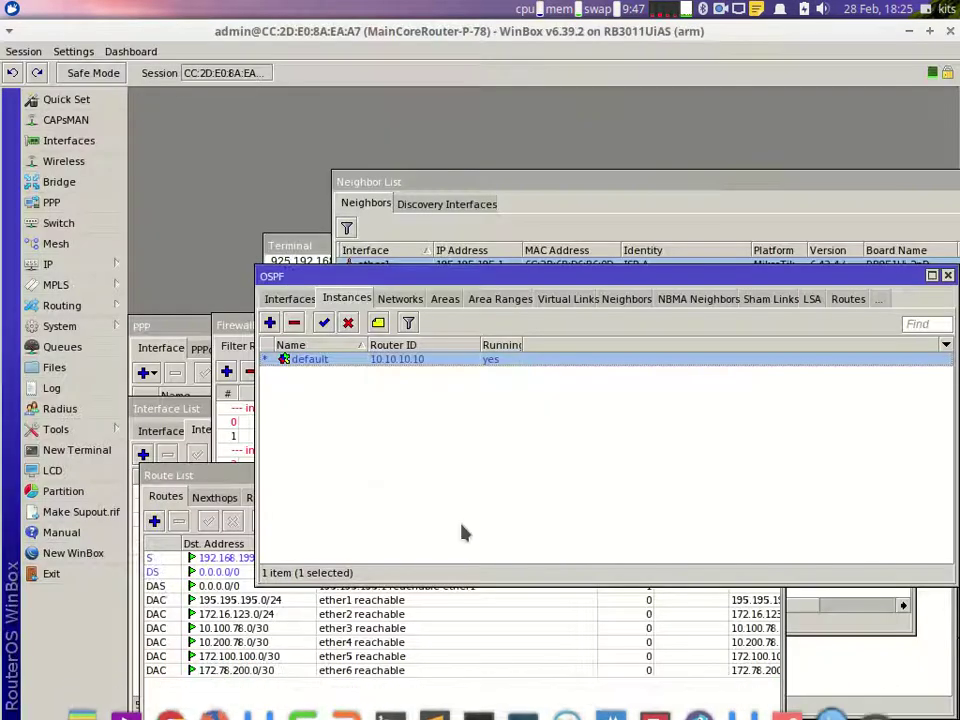
{"action": "left_click", "coordinate": [291, 298]}
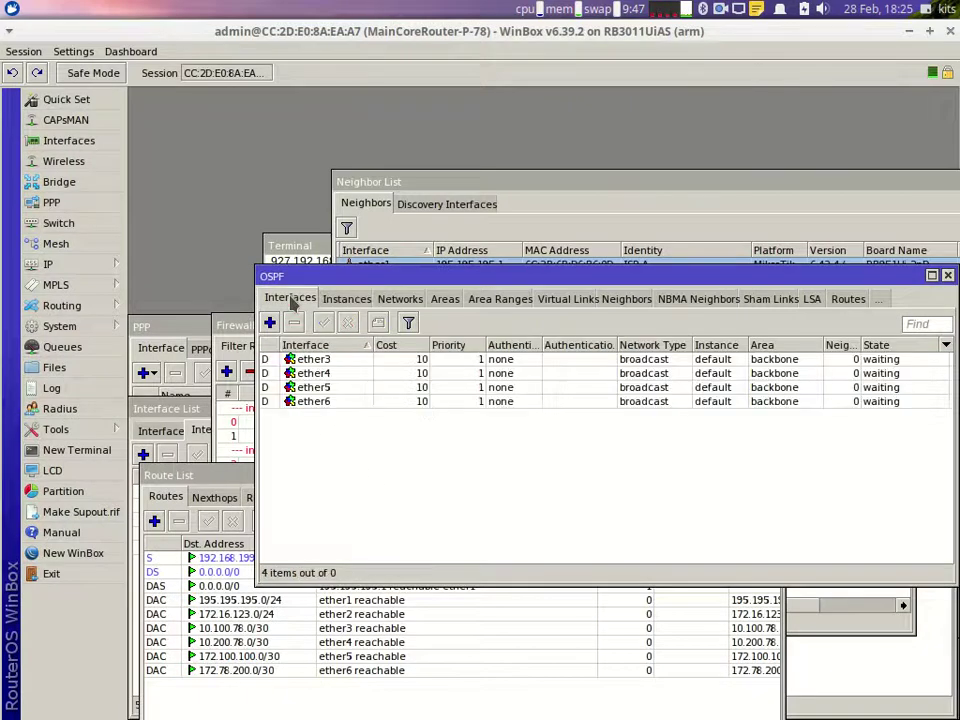
{"action": "left_click", "coordinate": [752, 700]}
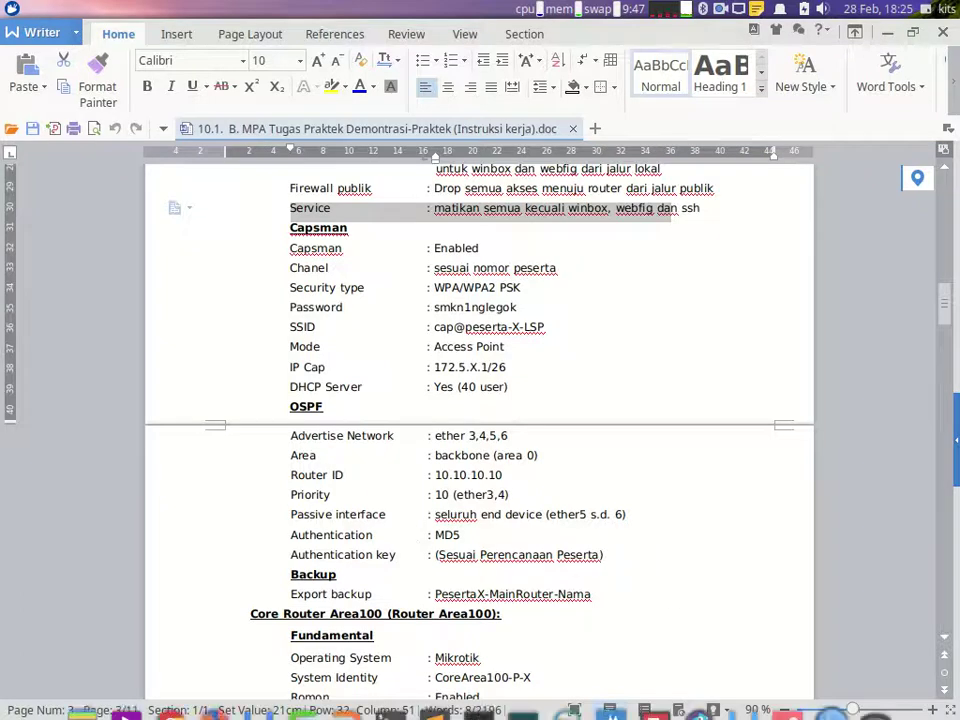
{"action": "mouse_move", "coordinate": [830, 704]}
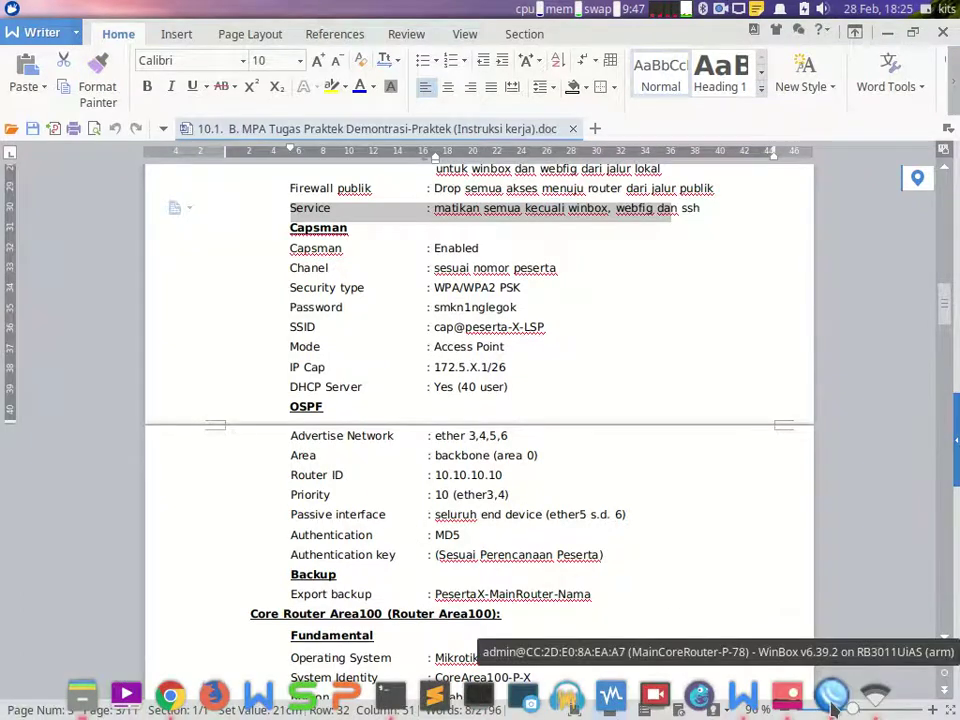
{"action": "left_click", "coordinate": [832, 694]}
{"action": "left_click", "coordinate": [269, 322]}
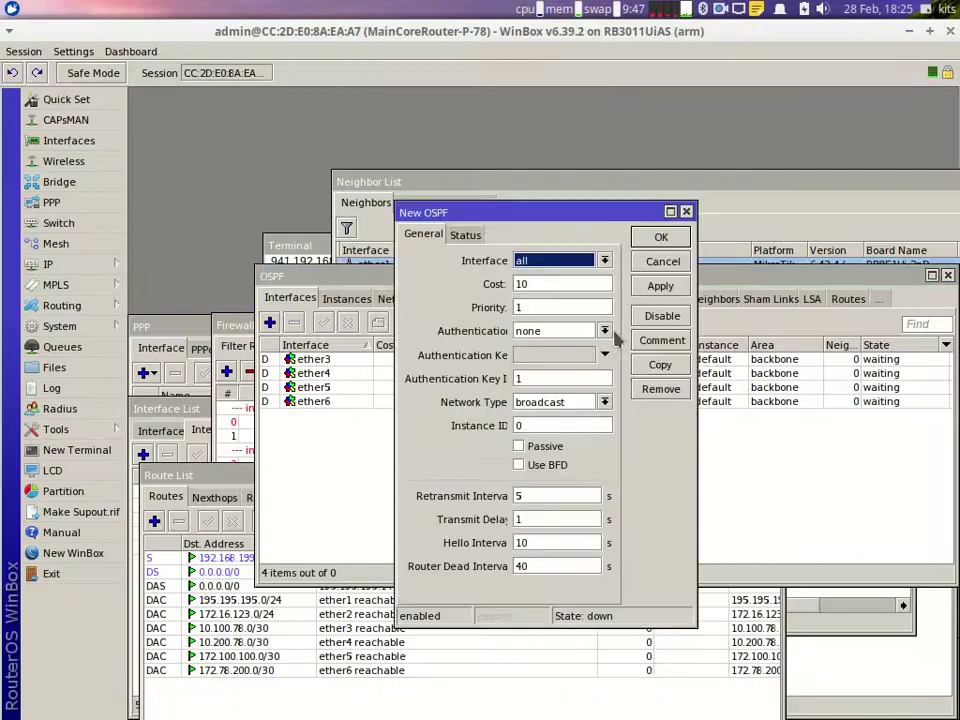
Step: Add OSPF interface ether3 with priority 10 and MD5 authentication using the required key
{"action": "left_click", "coordinate": [604, 260]}
{"action": "left_click", "coordinate": [550, 312]}
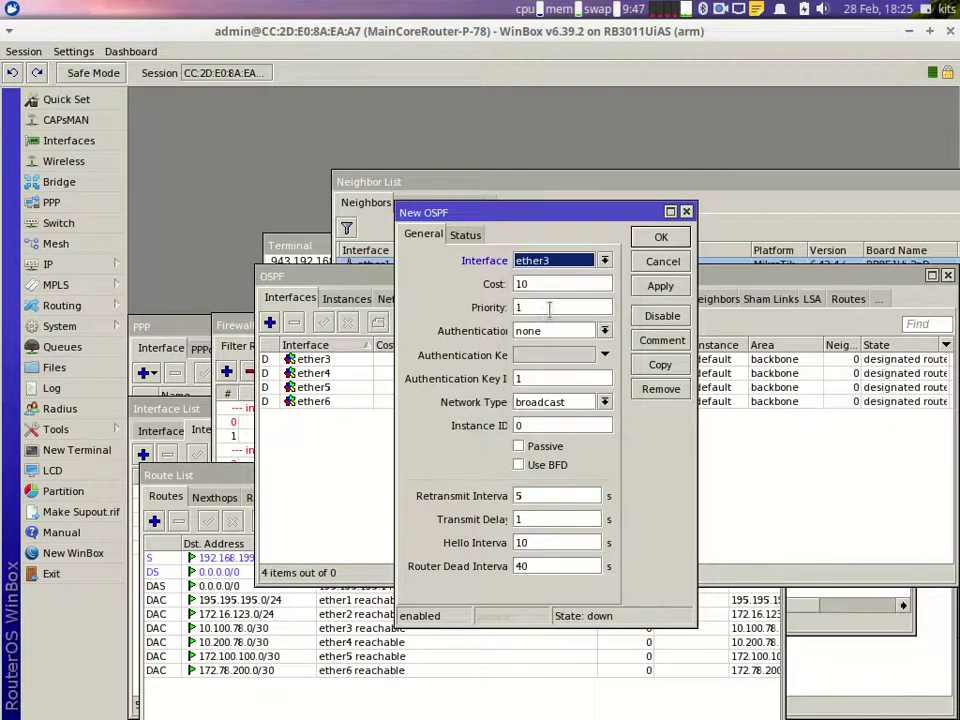
{"action": "left_click", "coordinate": [546, 307]}
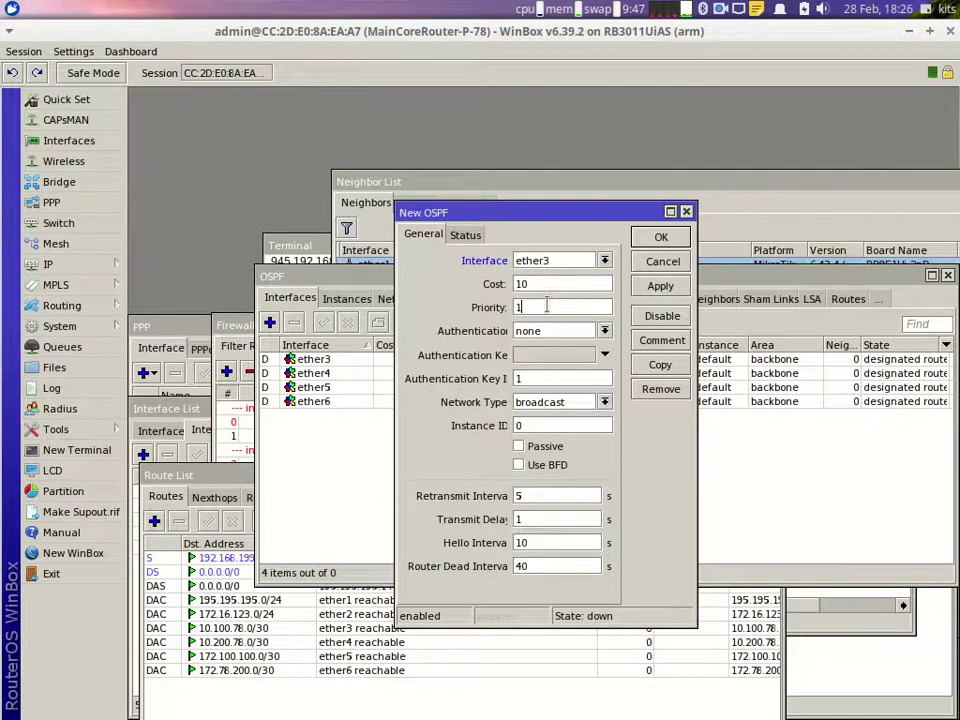
{"action": "type", "text": "0"}
{"action": "left_click", "coordinate": [560, 336]}
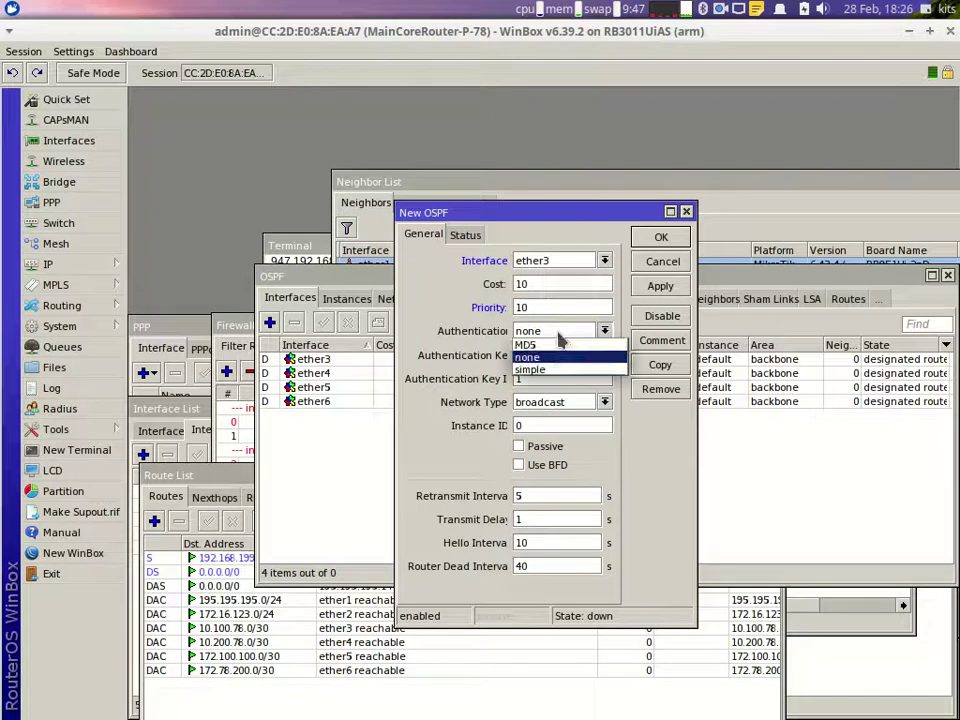
{"action": "left_click", "coordinate": [553, 343]}
{"action": "left_click", "coordinate": [560, 333]}
{"action": "left_click", "coordinate": [546, 362]}
{"action": "left_click", "coordinate": [538, 357]}
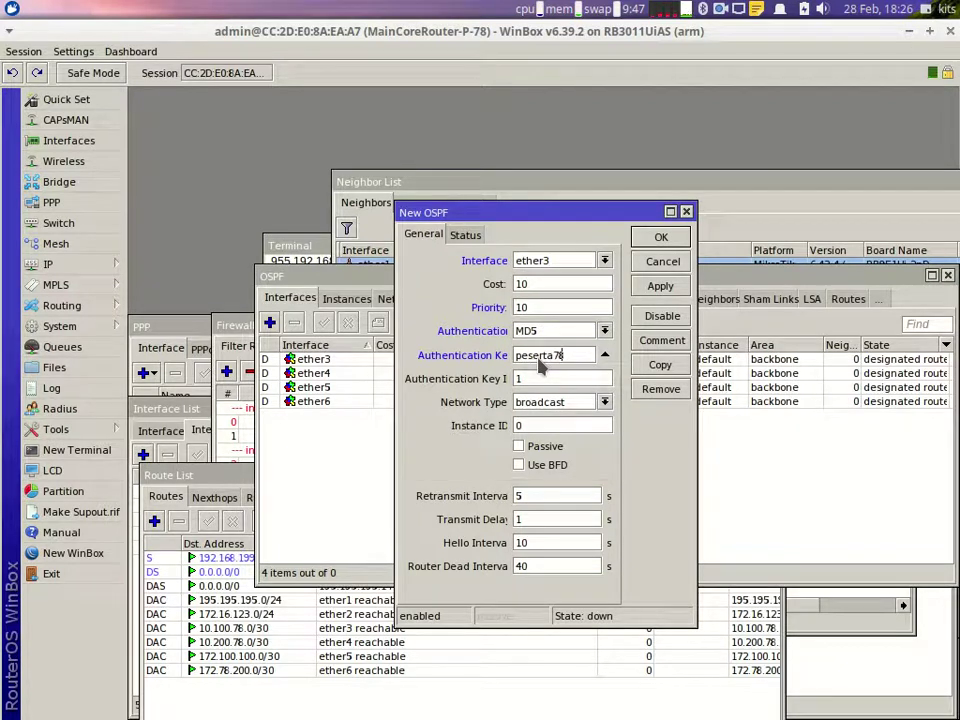
{"action": "left_click", "coordinate": [662, 288]}
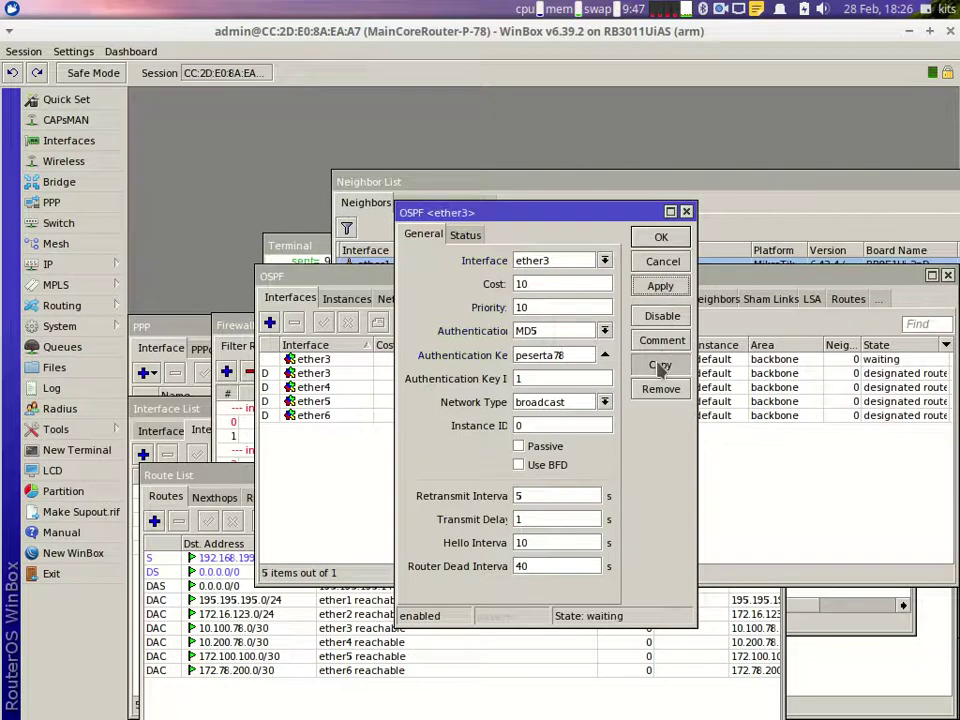
Step: Copy the ether3 settings to add ether4, then ether5 marked passive
{"action": "left_click", "coordinate": [660, 364]}
{"action": "left_click", "coordinate": [622, 279]}
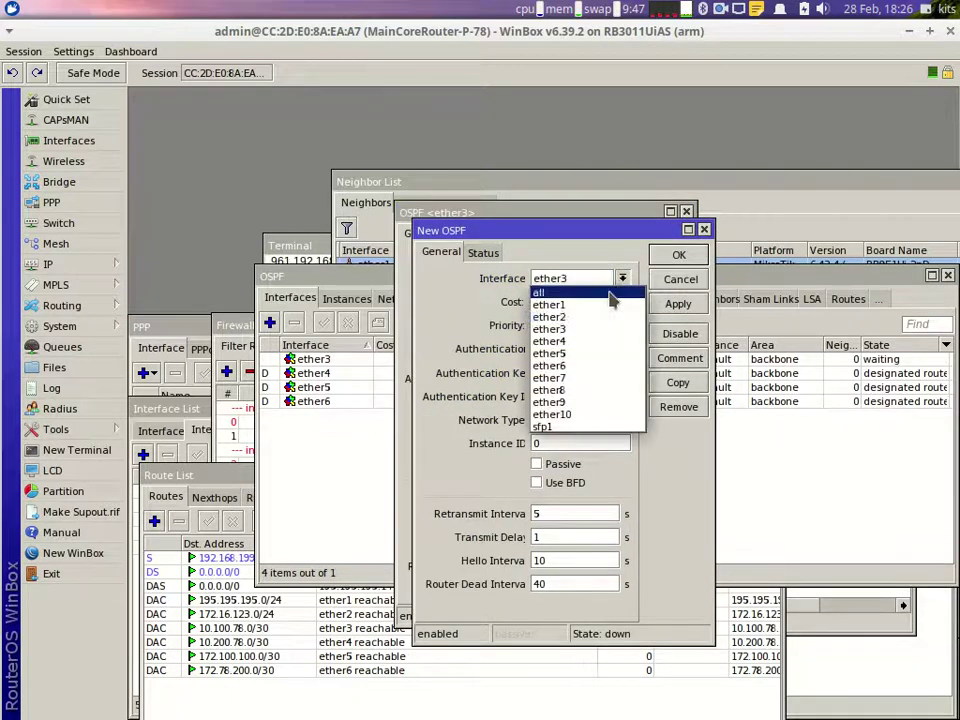
{"action": "left_click", "coordinate": [575, 338]}
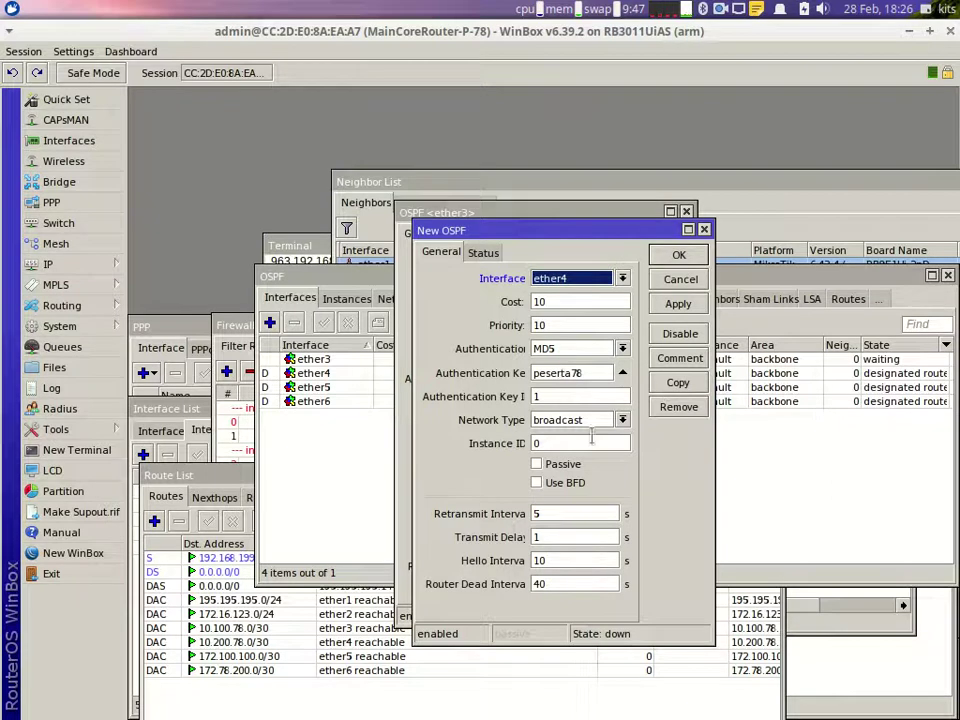
{"action": "left_click", "coordinate": [676, 305]}
{"action": "left_click", "coordinate": [678, 384]}
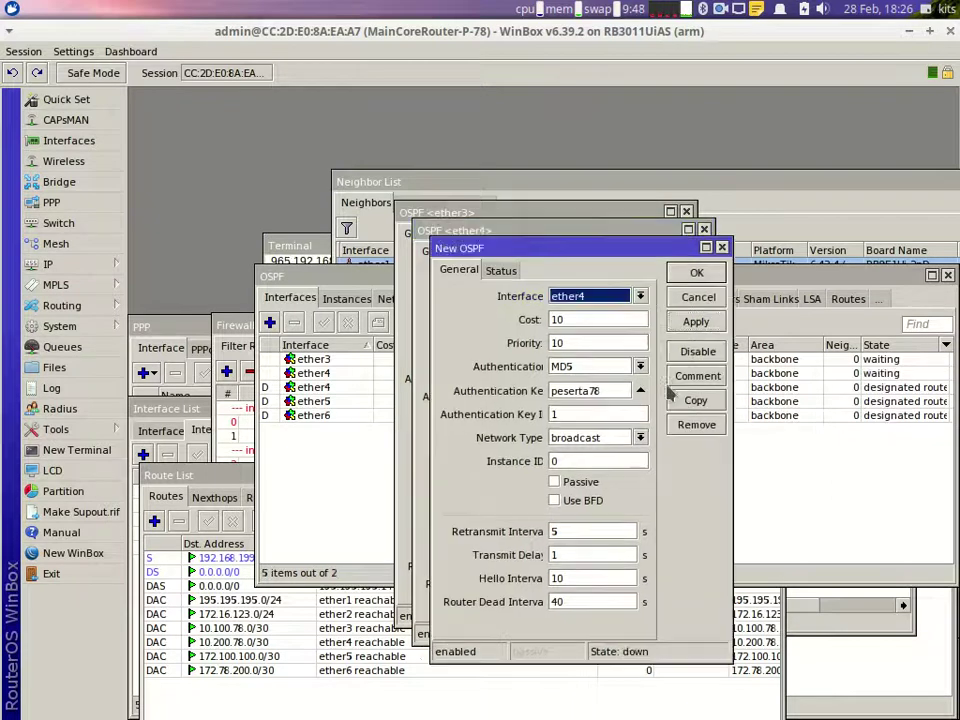
{"action": "left_click", "coordinate": [640, 297]}
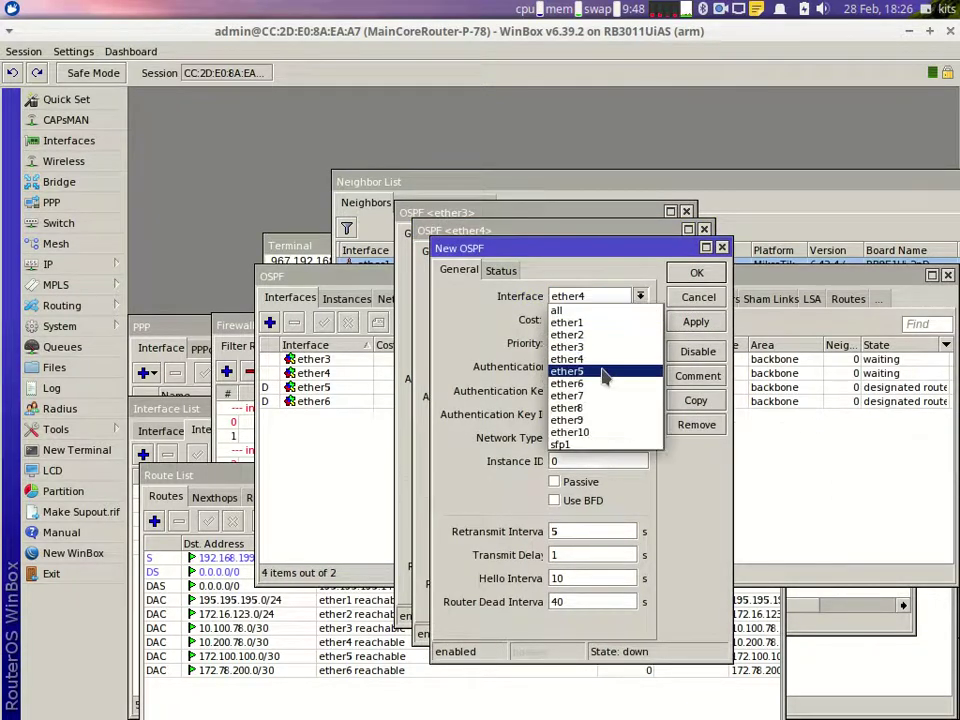
{"action": "left_click", "coordinate": [568, 371]}
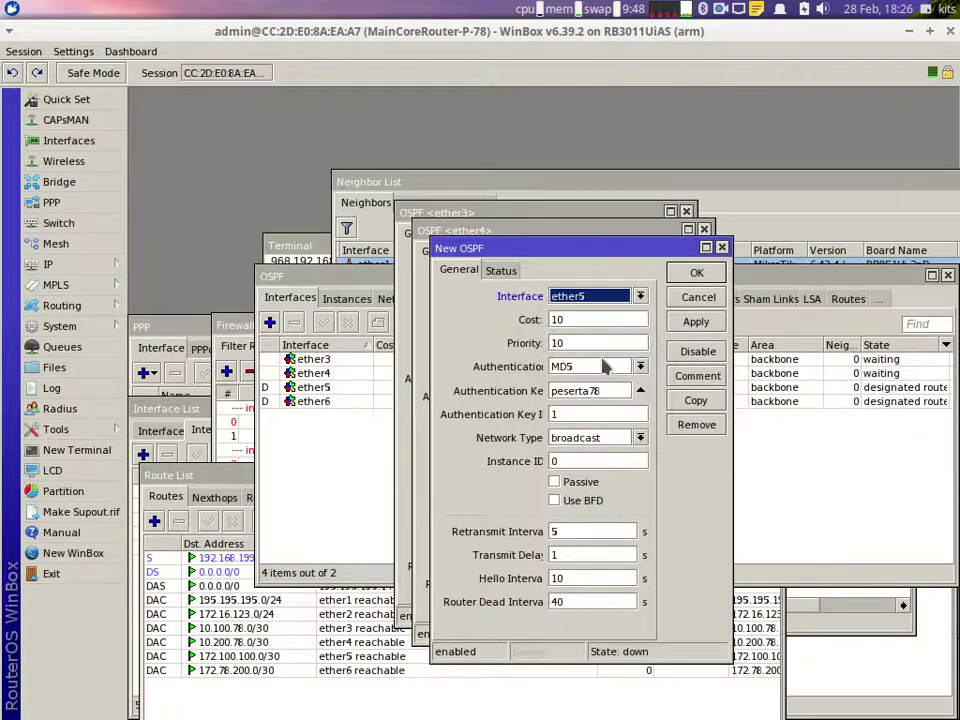
{"action": "left_click", "coordinate": [555, 482]}
{"action": "left_click", "coordinate": [690, 322]}
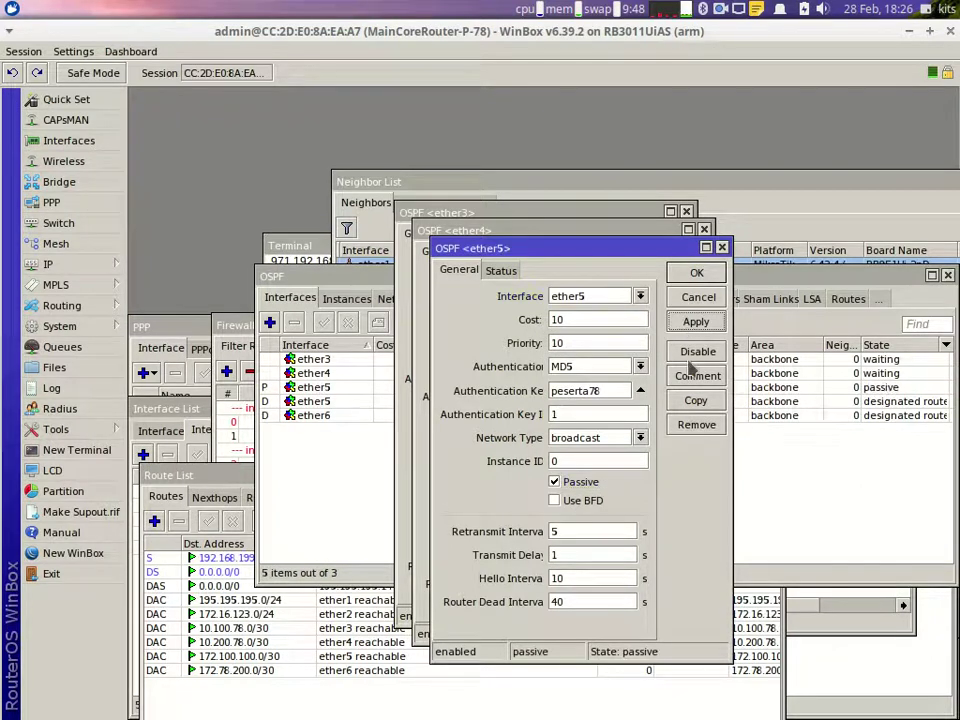
Step: Copy ether5's settings to add passive ether6, then confirm all four interface dialogs
{"action": "left_click", "coordinate": [696, 400]}
{"action": "left_click", "coordinate": [658, 314]}
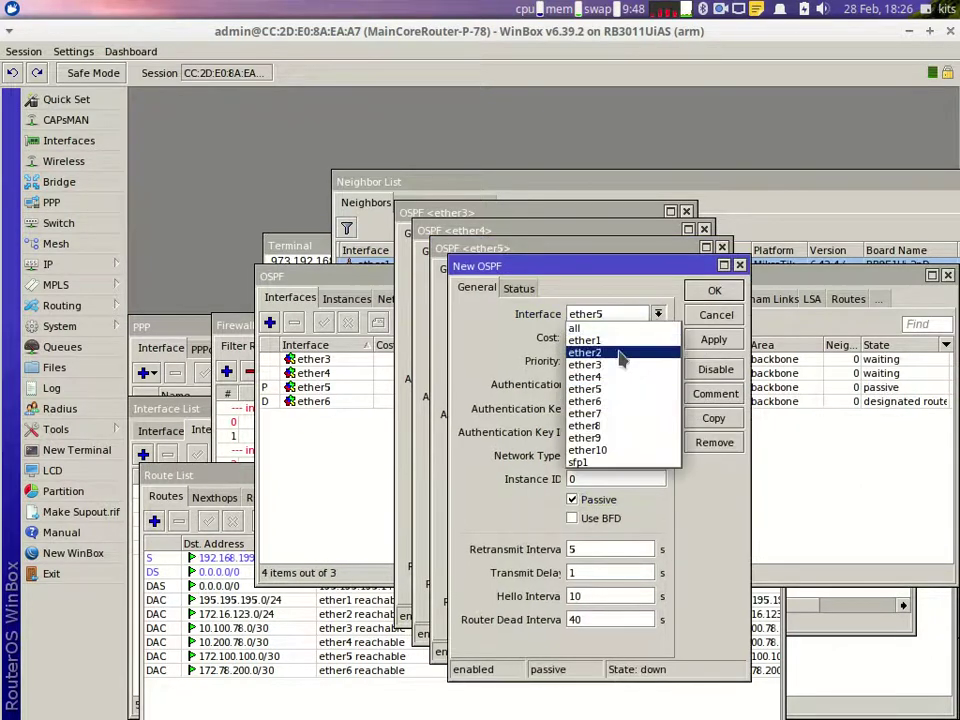
{"action": "left_click", "coordinate": [608, 400]}
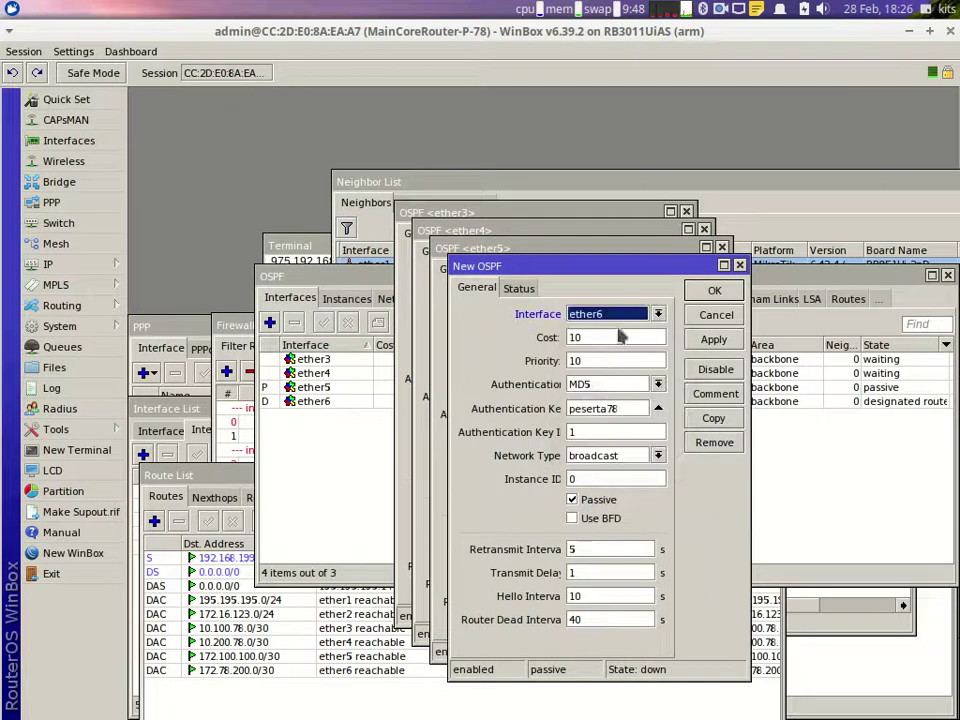
{"action": "left_click", "coordinate": [715, 291]}
{"action": "left_click", "coordinate": [697, 274]}
{"action": "left_click", "coordinate": [680, 255]}
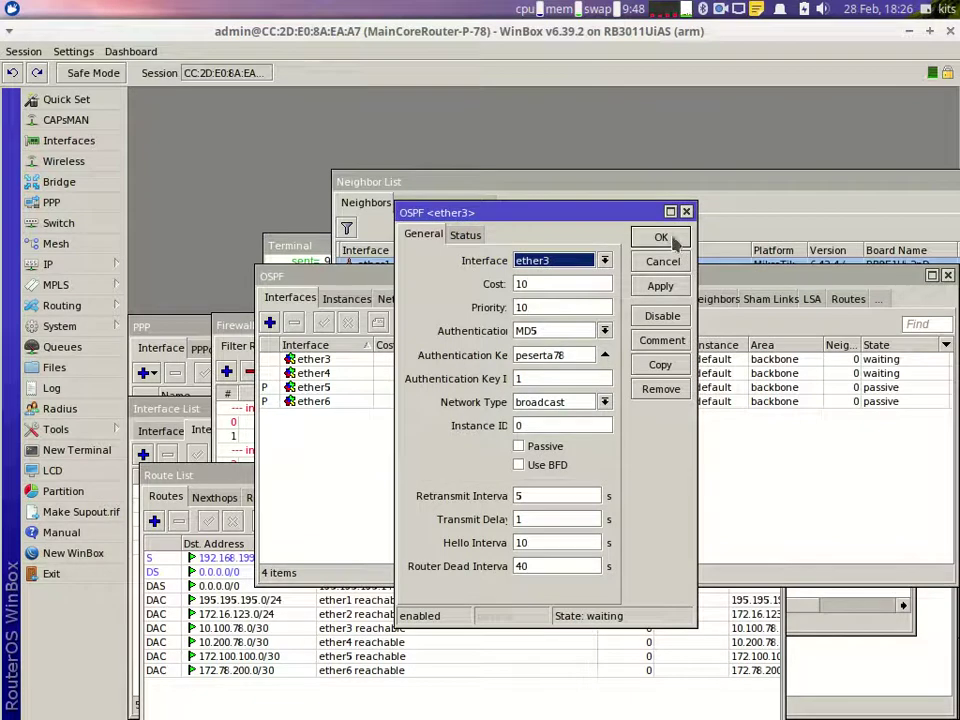
{"action": "left_click", "coordinate": [662, 236]}
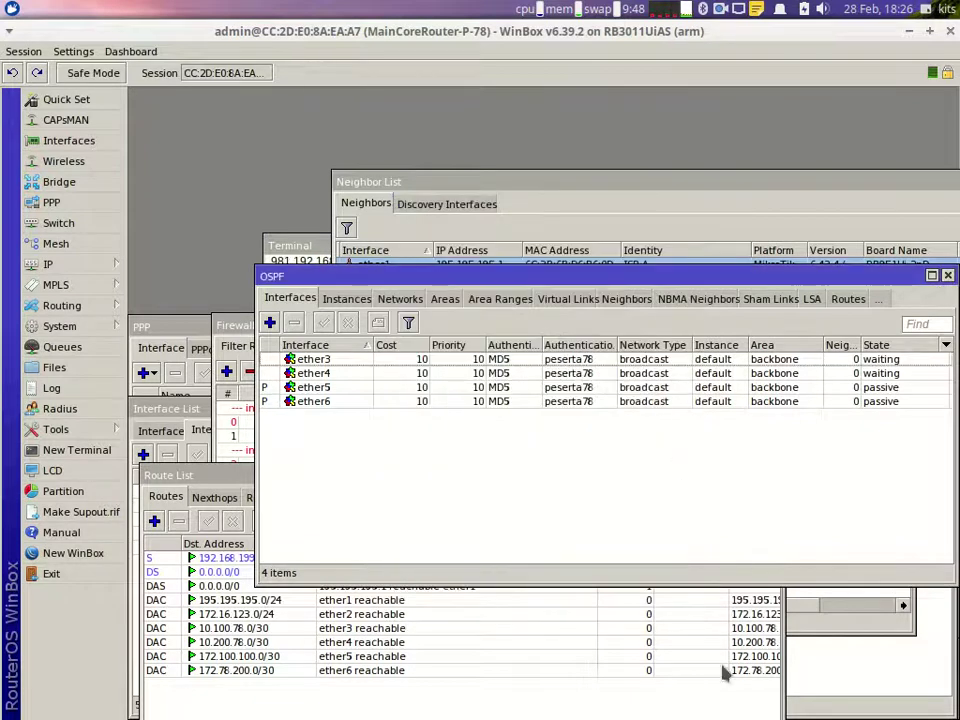
{"action": "left_click", "coordinate": [739, 692]}
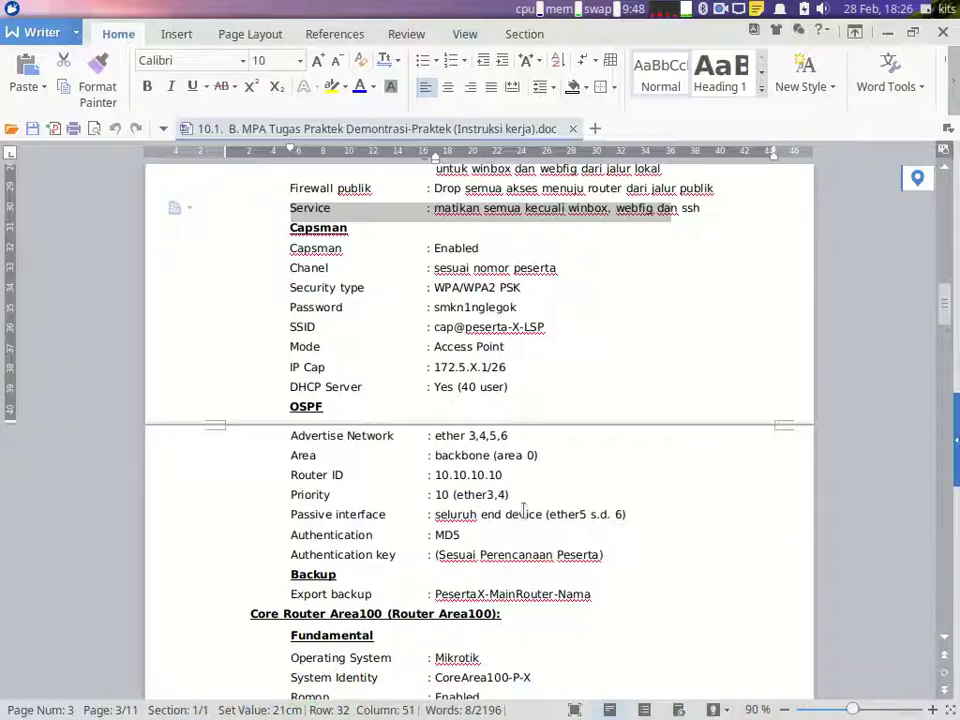
{"action": "left_click_drag", "start_coordinate": [610, 560], "coordinate": [288, 421]}
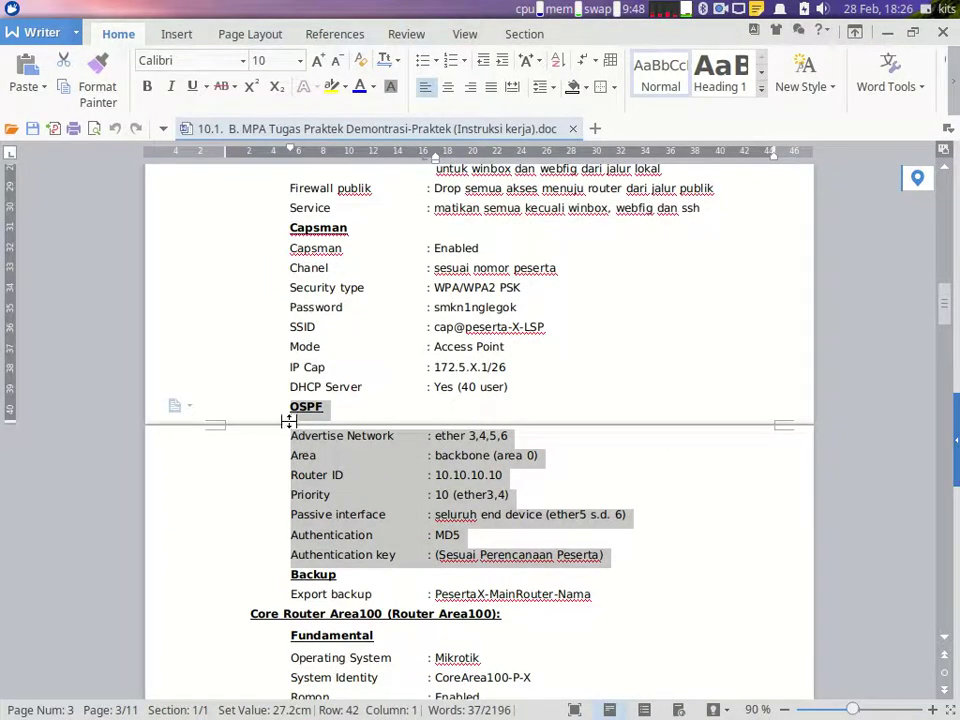
{"action": "left_click", "coordinate": [834, 698]}
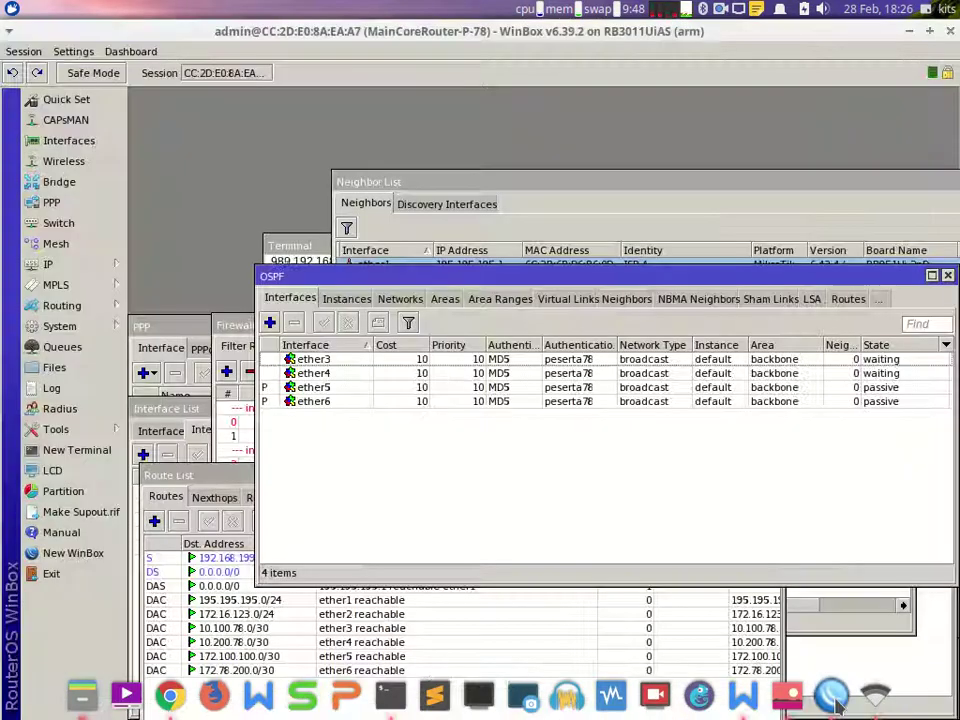
{"action": "left_click", "coordinate": [836, 702]}
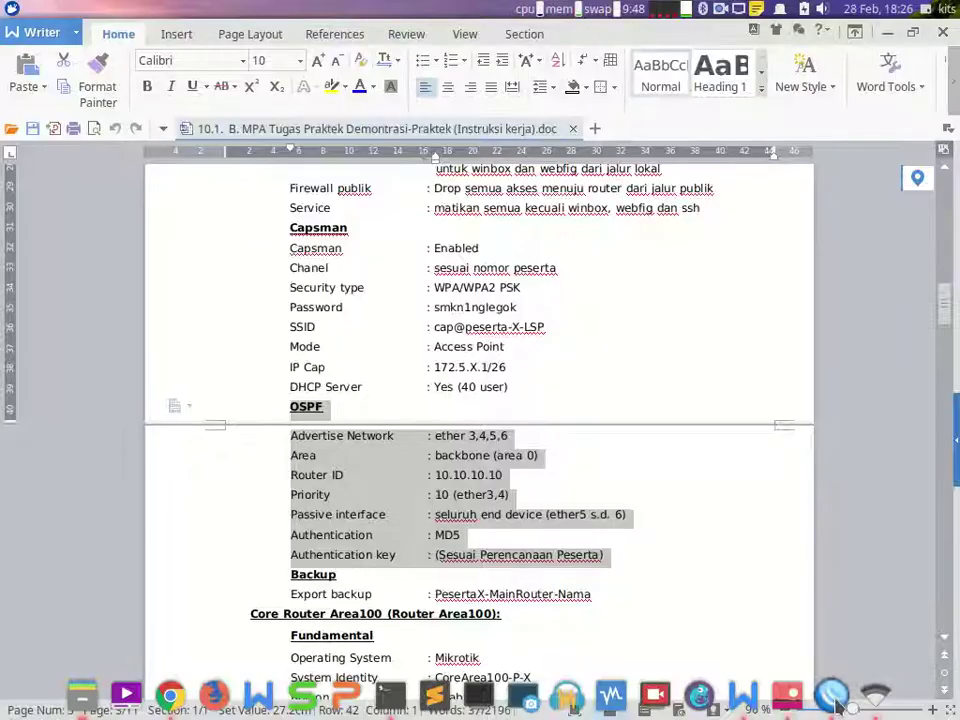
{"action": "left_click_drag", "start_coordinate": [619, 596], "coordinate": [287, 569]}
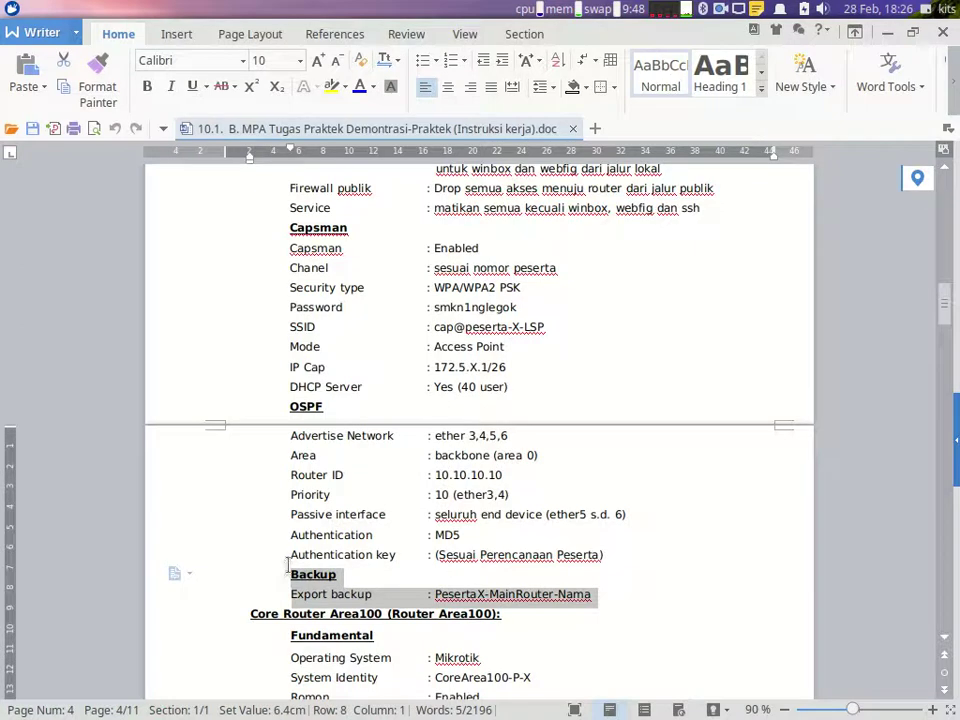
{"action": "left_click_drag", "start_coordinate": [284, 232], "coordinate": [545, 386]}
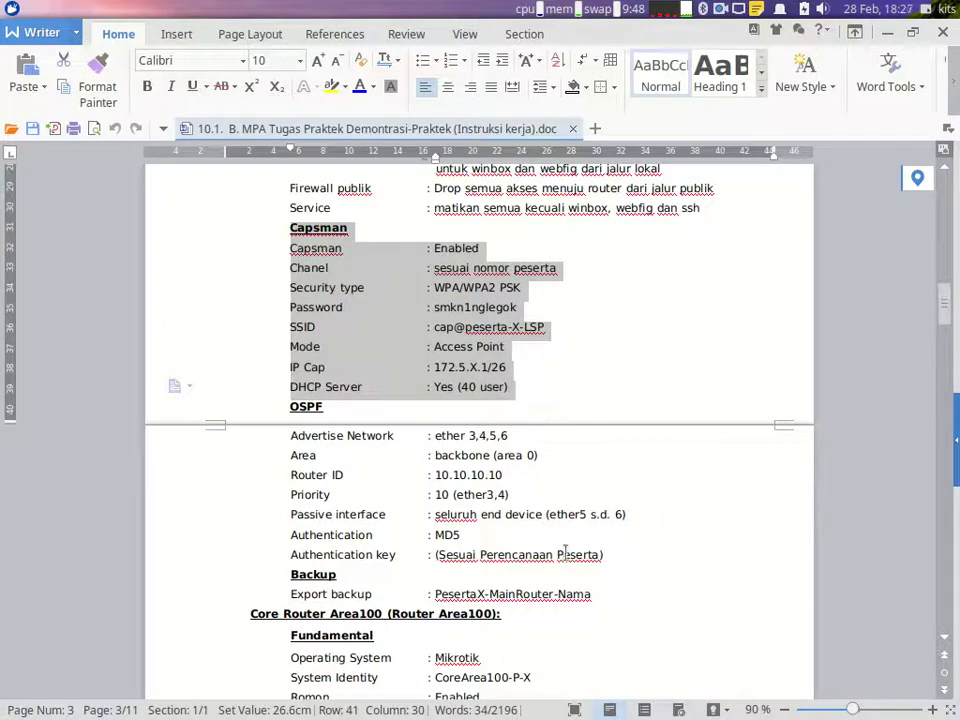
{"action": "left_click", "coordinate": [825, 697]}
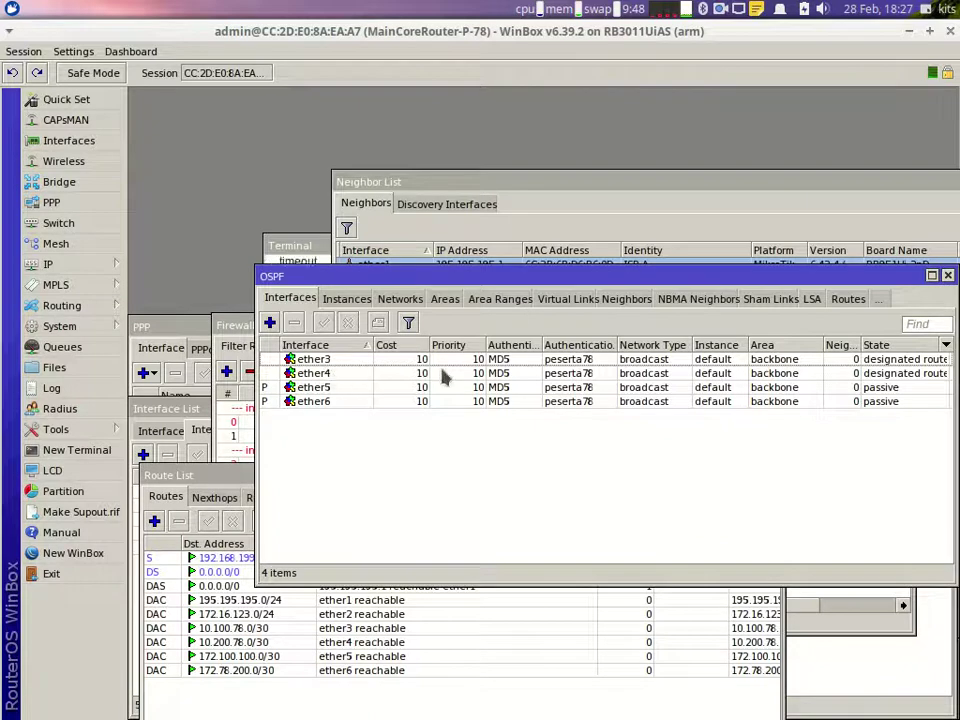
{"action": "left_click", "coordinate": [350, 300]}
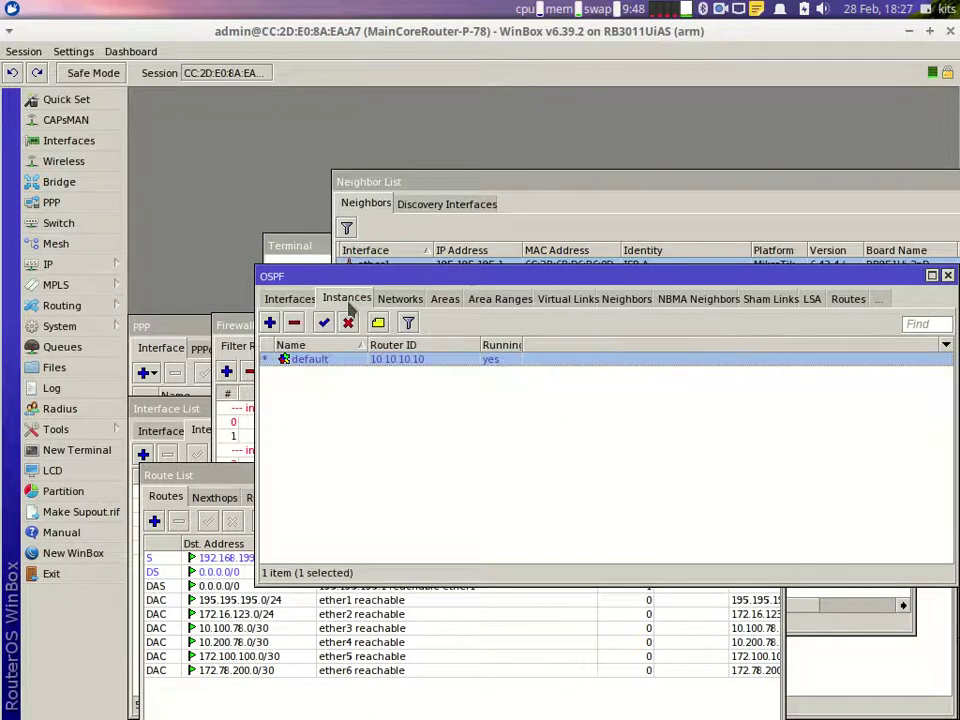
{"action": "left_click", "coordinate": [283, 298]}
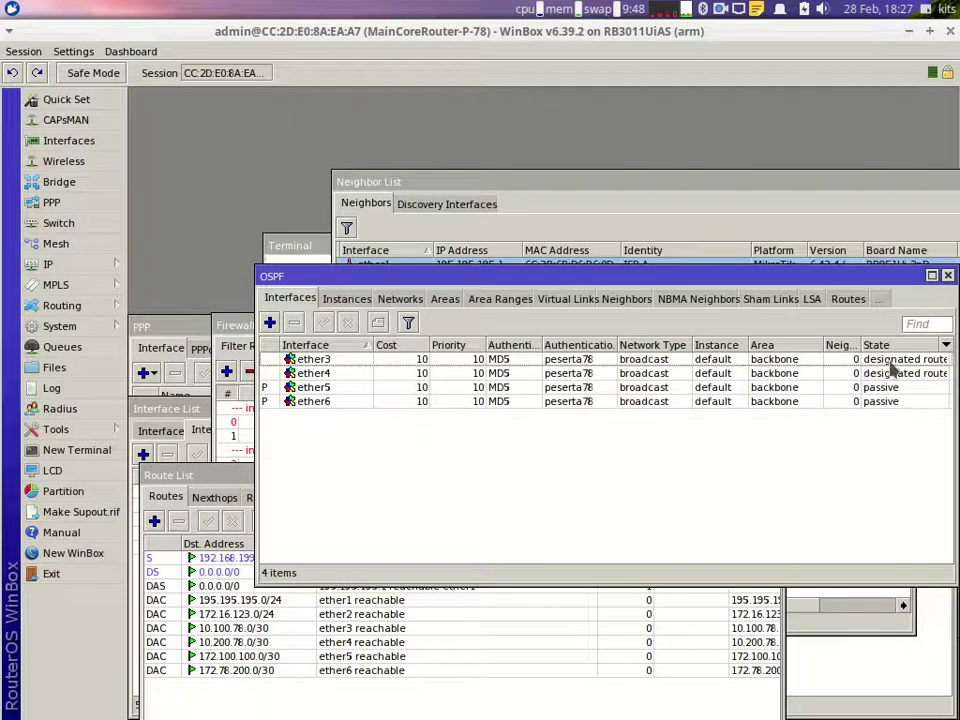